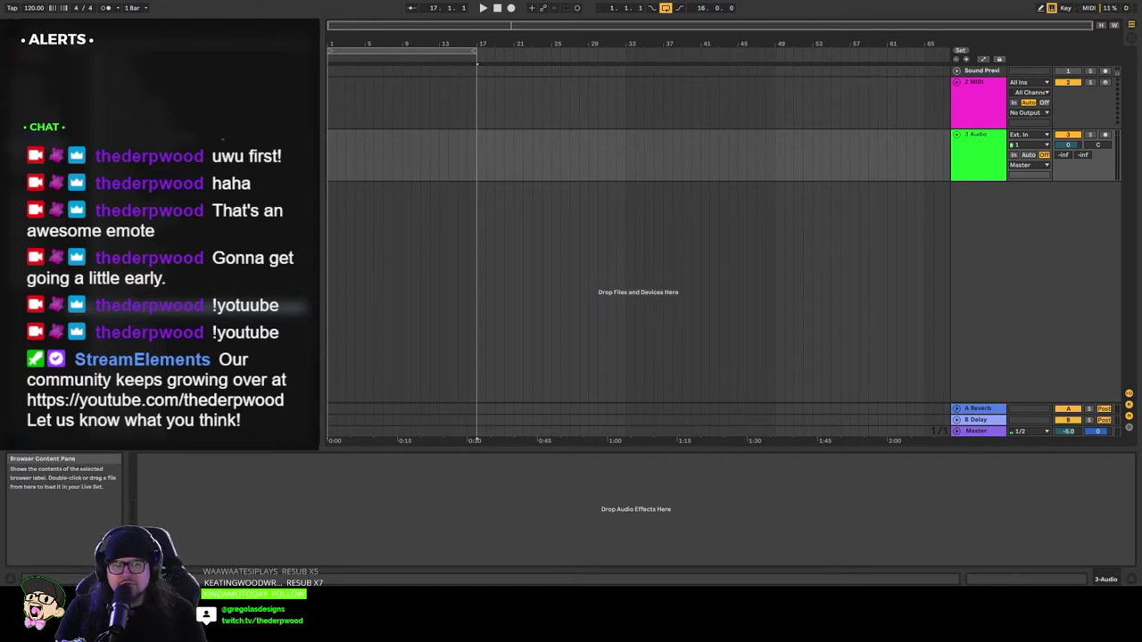
Step: Load the vibesy-trap-violin-melody loop at bar 1 of the audio track, play it and set its detune to -24 ct
{"action": "left_click_drag", "start_coordinate": [267, 306], "coordinate": [329, 154]}
{"action": "left_click", "coordinate": [345, 136]}
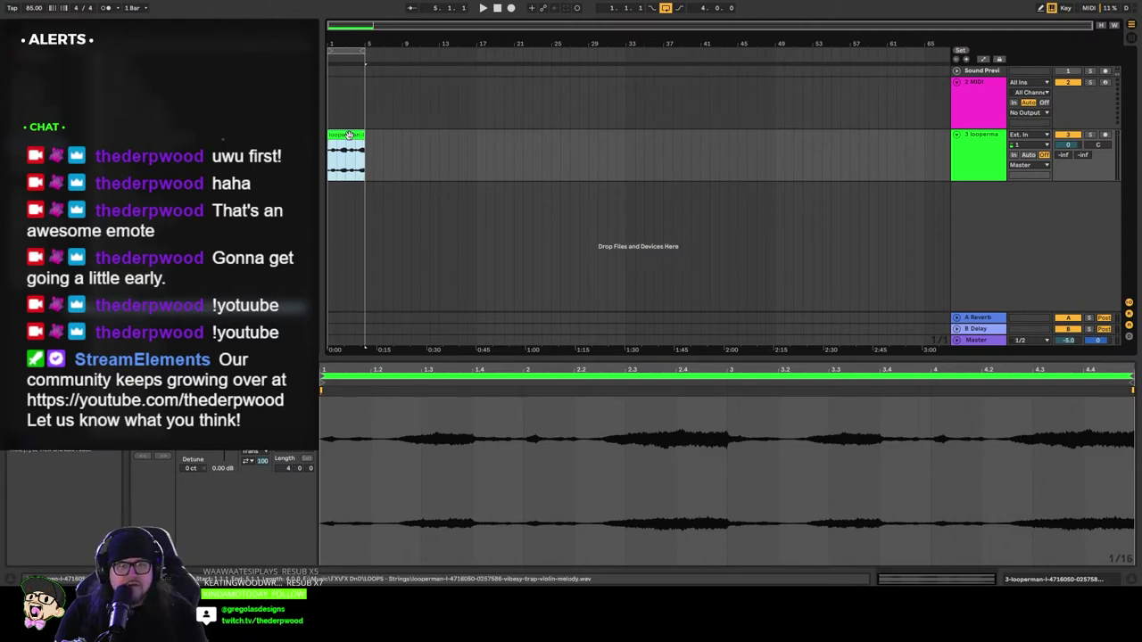
{"action": "key", "text": "space"}
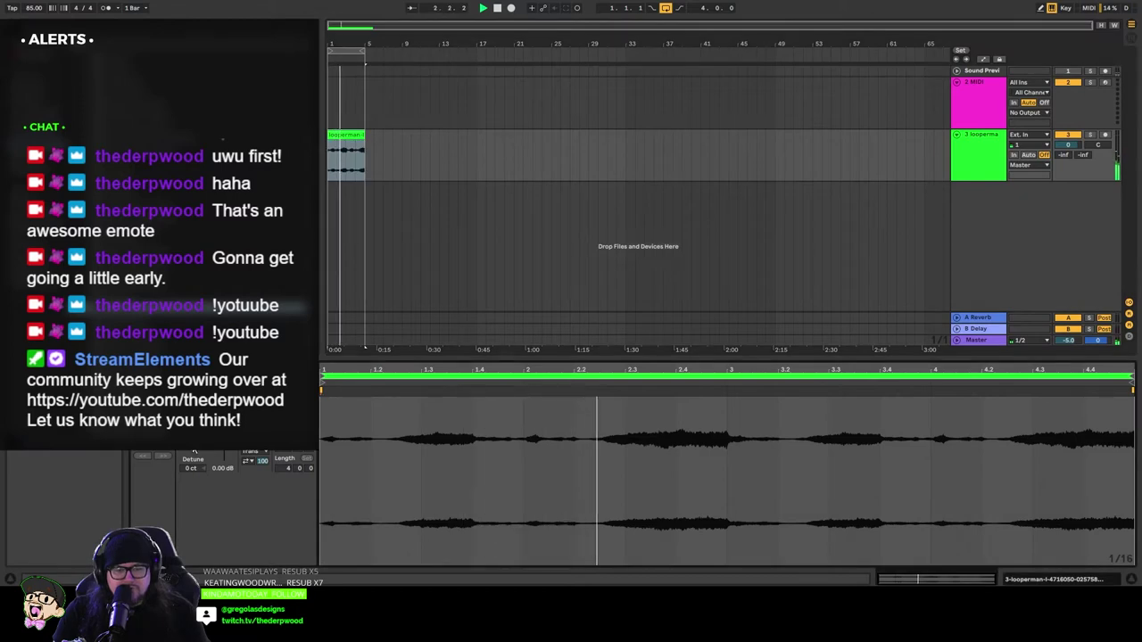
{"action": "left_click_drag", "start_coordinate": [192, 468], "coordinate": [192, 475]}
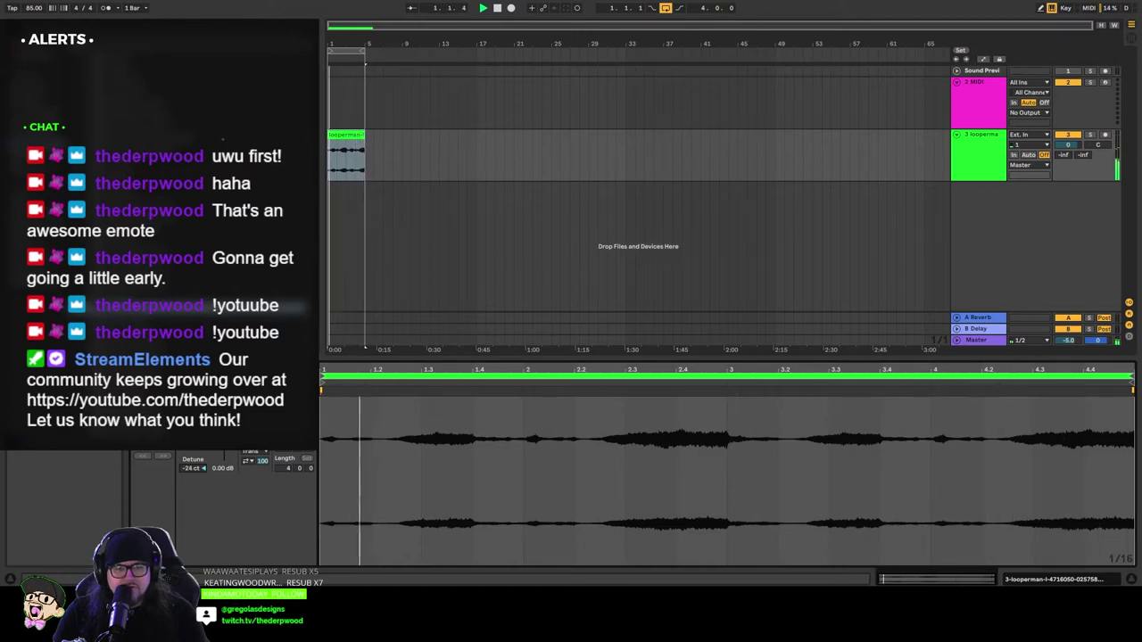
Step: Duplicate the violin clip back to back up to bar 49 and extend the arrangement loop to 48 bars
{"action": "left_click", "coordinate": [360, 152]}
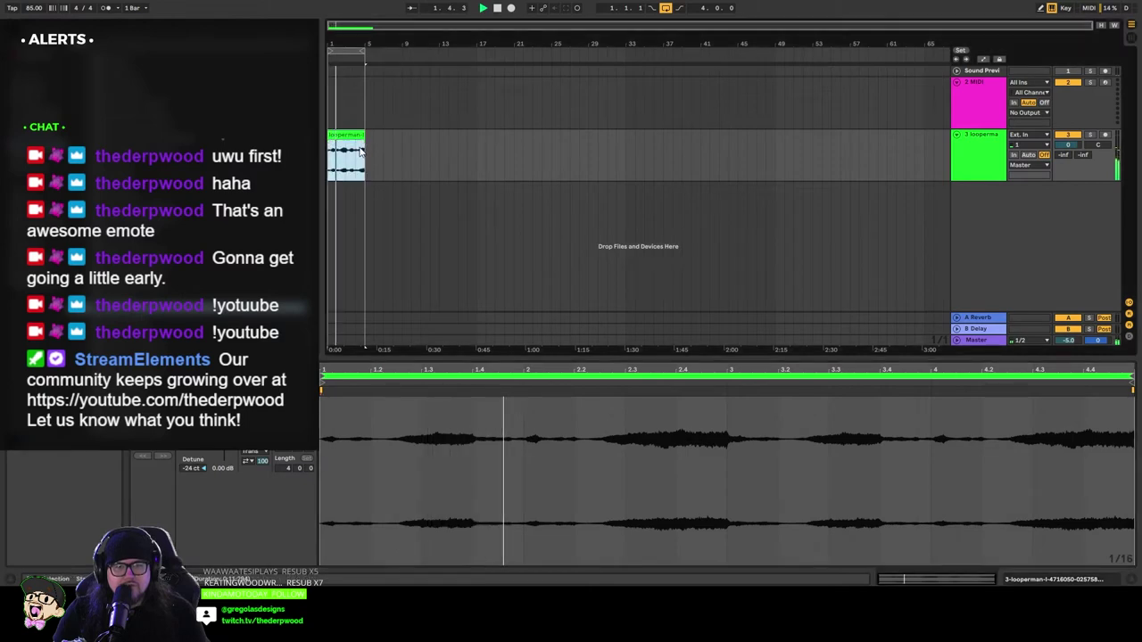
{"action": "key", "text": "ctrl+d"}
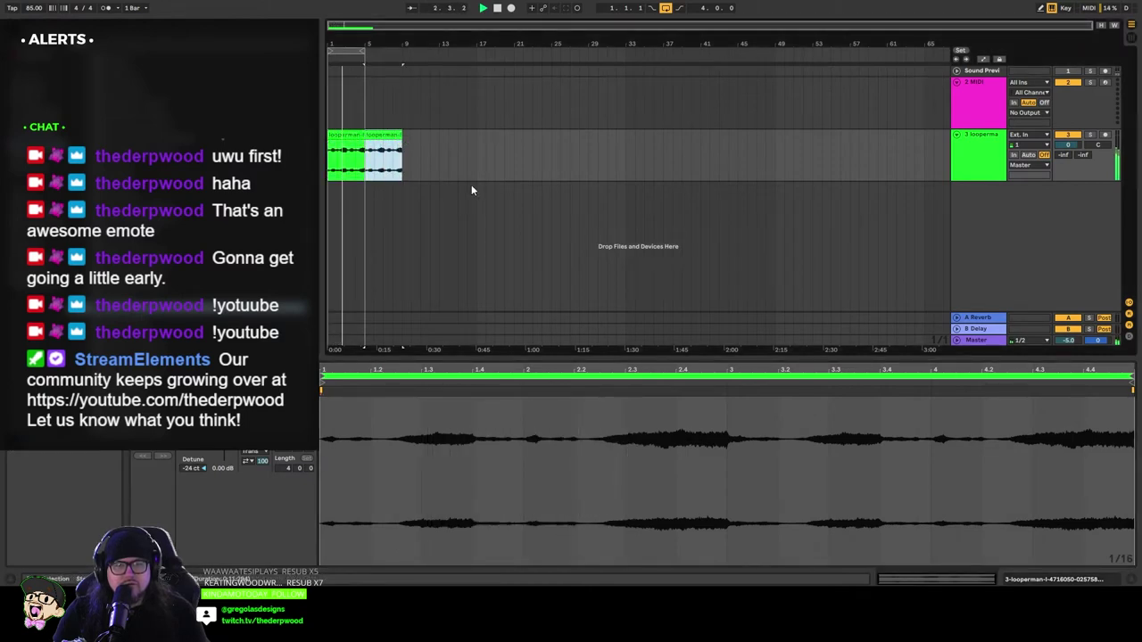
{"action": "key", "text": "ctrl+d"}
{"action": "key", "text": "ctrl+d"}
{"action": "key", "text": "ctrl+d"}
{"action": "key", "text": "ctrl+d"}
{"action": "key", "text": "ctrl+d"}
{"action": "key", "text": "ctrl+d"}
{"action": "key", "text": "ctrl+d"}
{"action": "key", "text": "ctrl+d"}
{"action": "key", "text": "ctrl+d"}
{"action": "key", "text": "ctrl+d"}
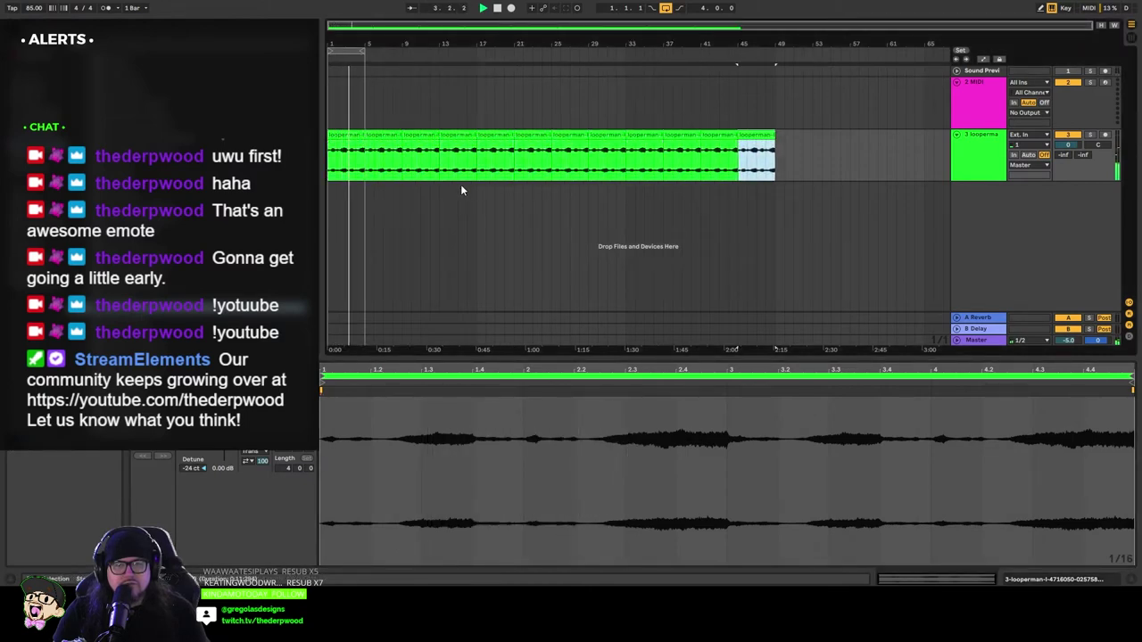
{"action": "left_click_drag", "start_coordinate": [363, 51], "coordinate": [775, 81]}
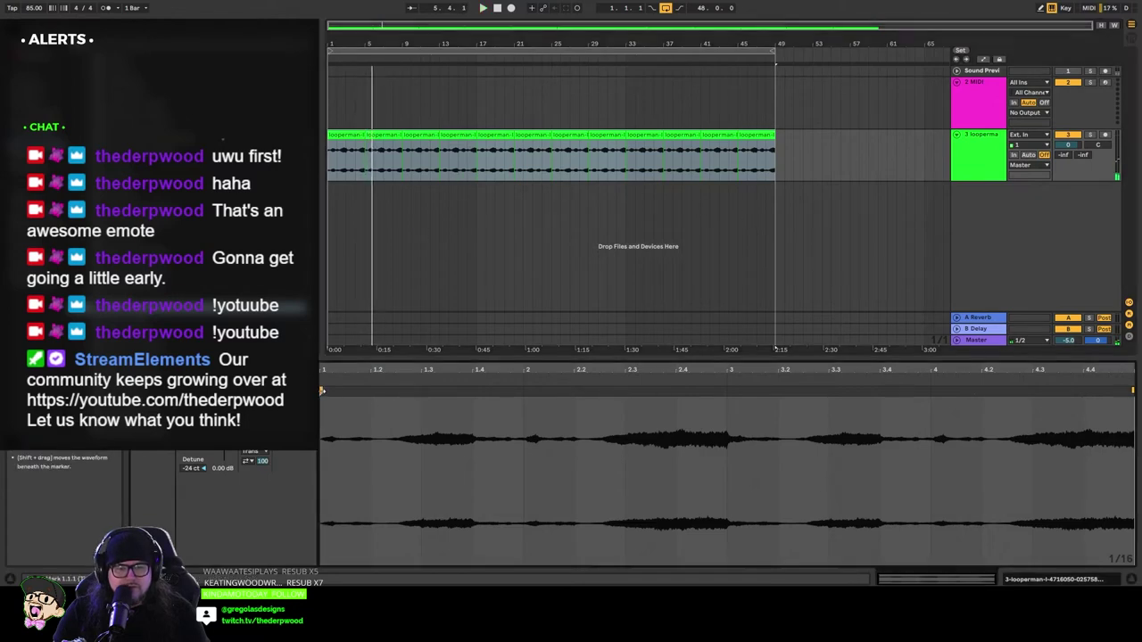
Step: Move the first warp marker of the violin clips slightly ahead of beat 1 to shift the waveform earlier
{"action": "left_click_drag", "start_coordinate": [323, 390], "coordinate": [368, 391]}
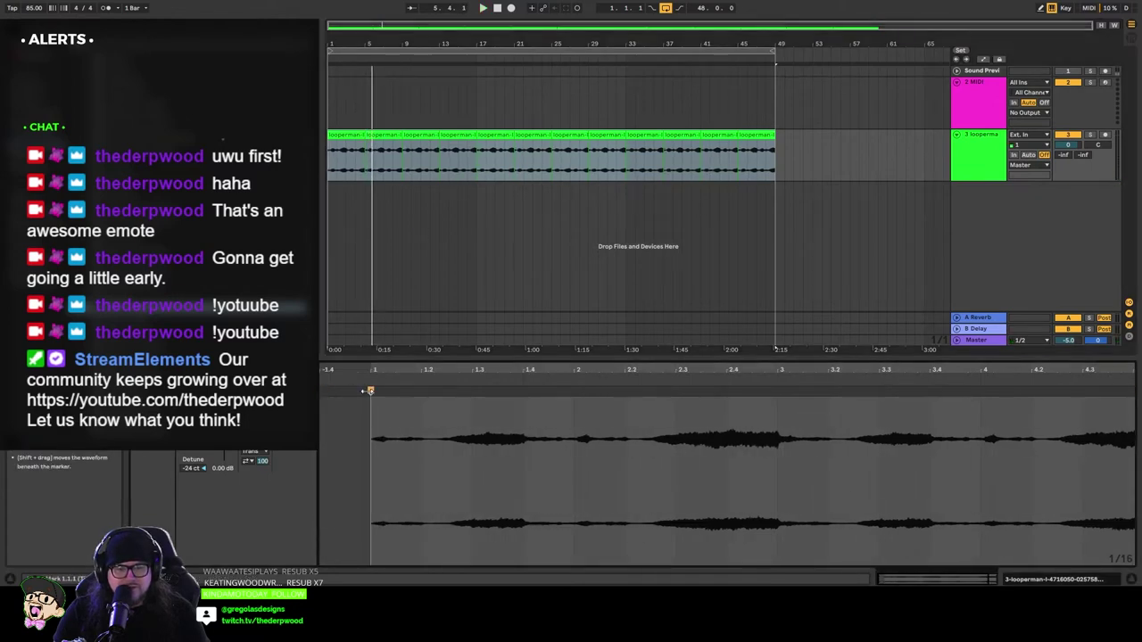
{"action": "key", "text": "space"}
{"action": "right_click", "coordinate": [349, 410]}
{"action": "left_click", "coordinate": [330, 427]}
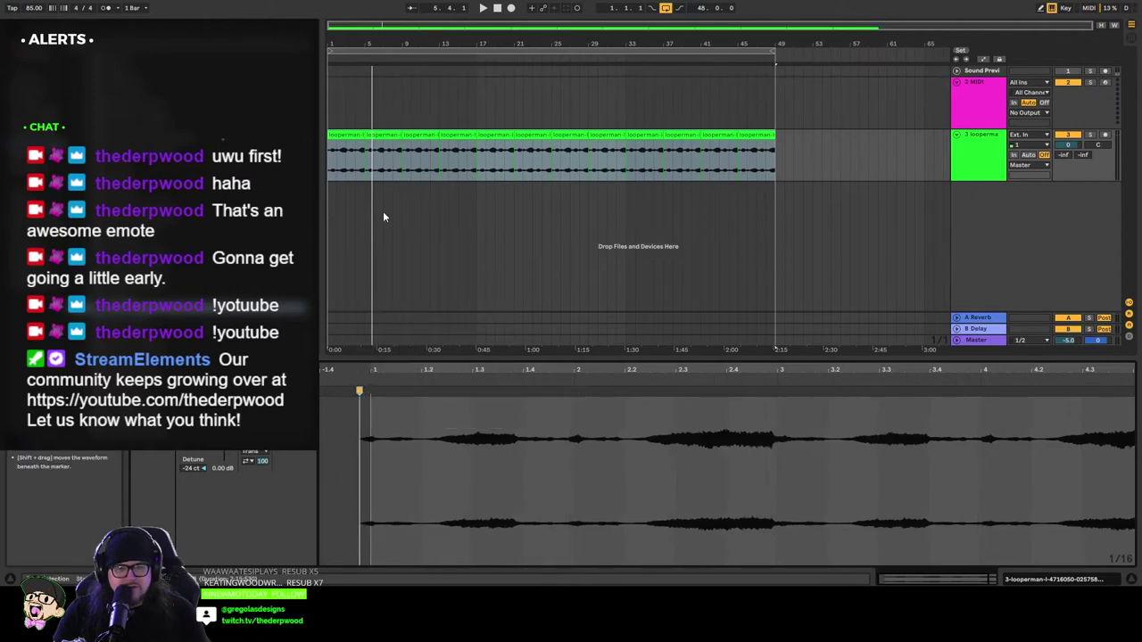
Step: Delete all the duplicated violin clips from bar 5 onward, keeping only the first one
{"action": "left_click", "coordinate": [738, 134]}
{"action": "left_click", "coordinate": [402, 223]}
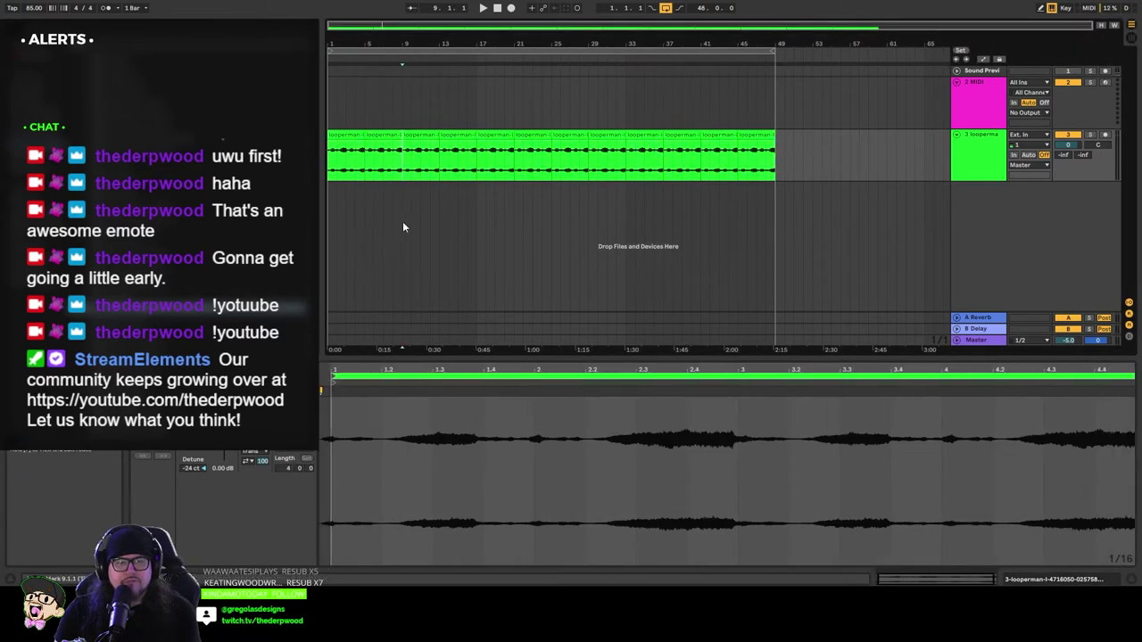
{"action": "left_click", "coordinate": [758, 134]}
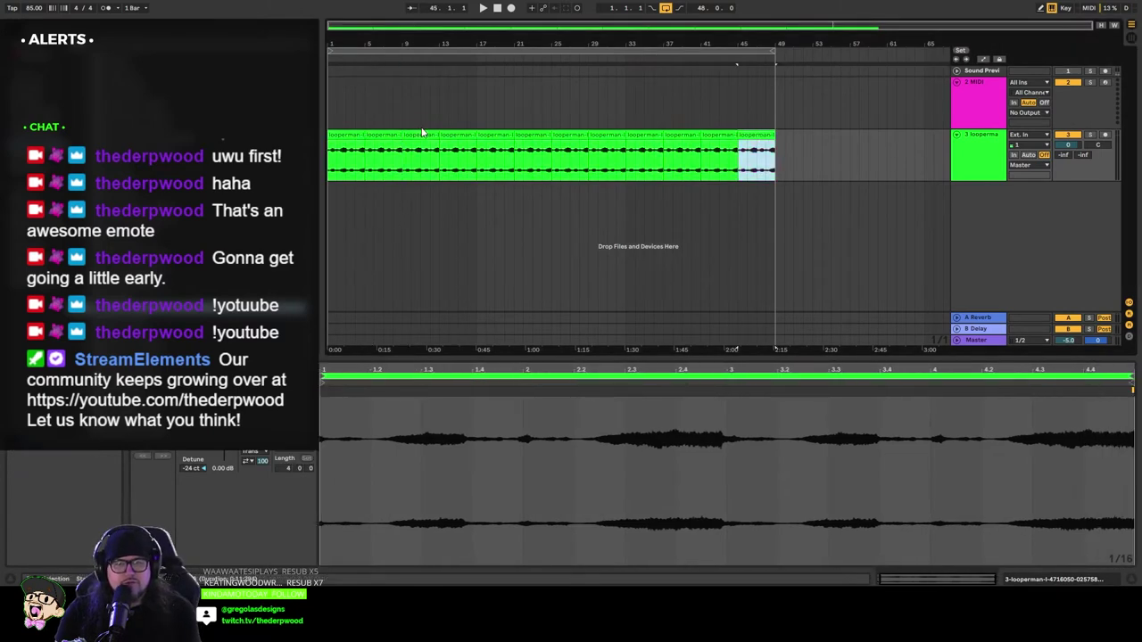
{"action": "left_click", "coordinate": [370, 135], "text": "shift"}
{"action": "key", "text": "Delete"}
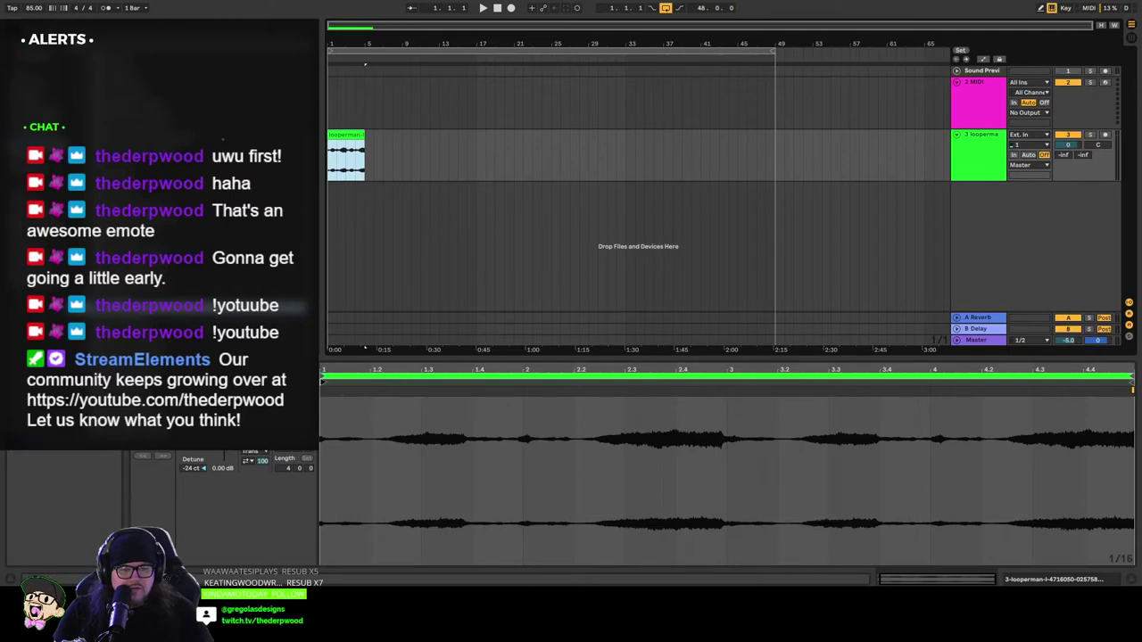
Step: Audition the remaining violin clip and fine-tune its opening warp marker closer to beat 1
{"action": "key", "text": "space"}
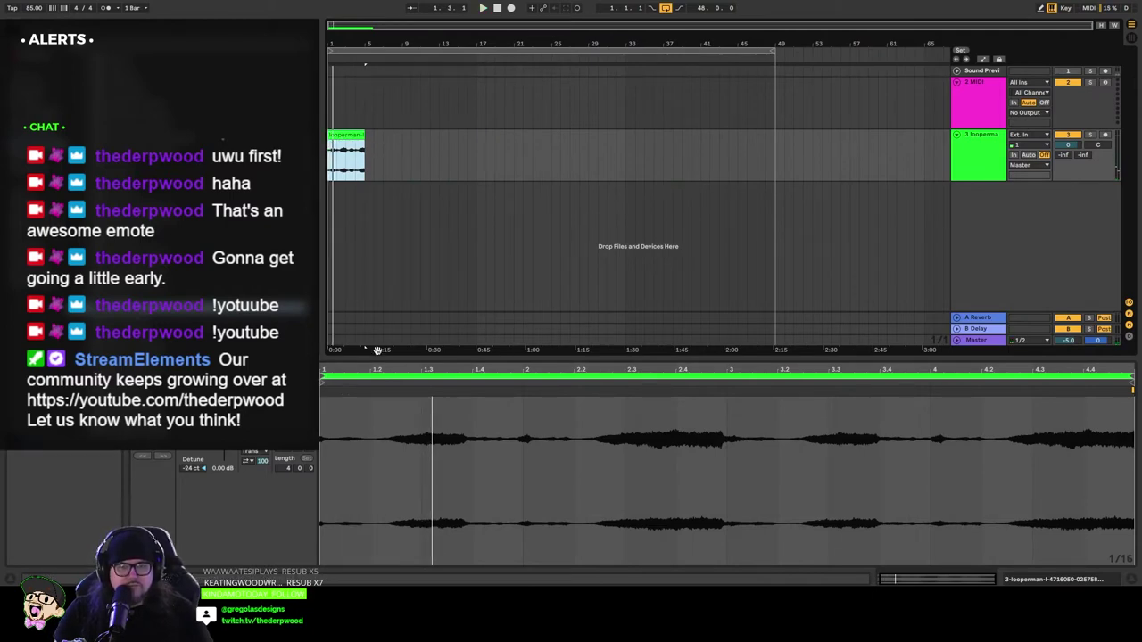
{"action": "left_click_drag", "start_coordinate": [366, 368], "coordinate": [375, 358]}
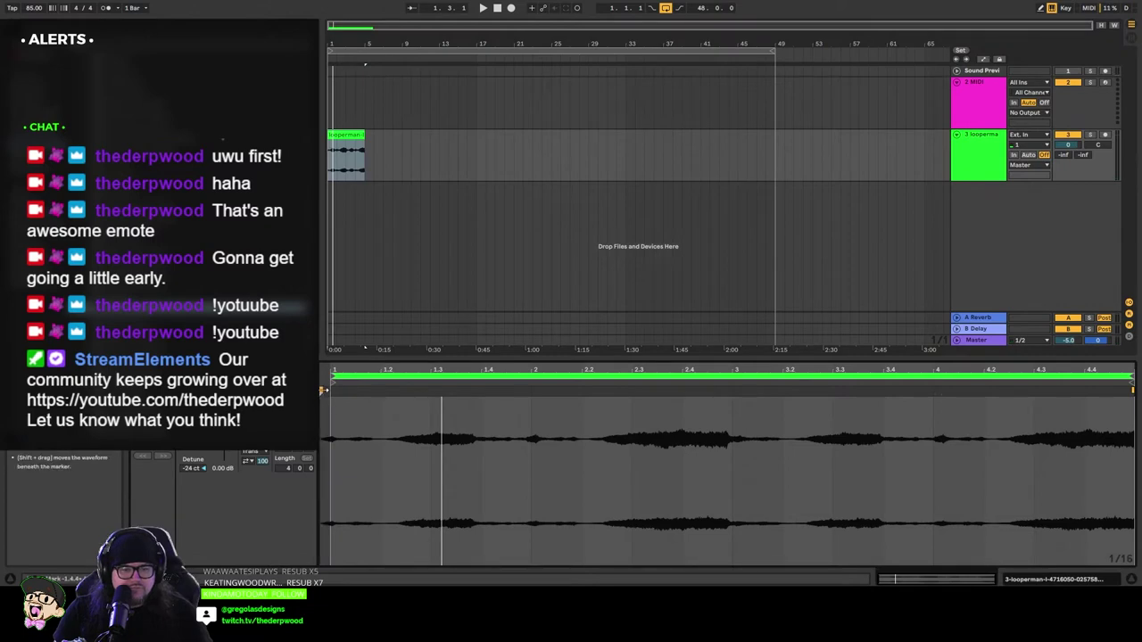
{"action": "left_click", "coordinate": [325, 390]}
{"action": "key", "text": "space"}
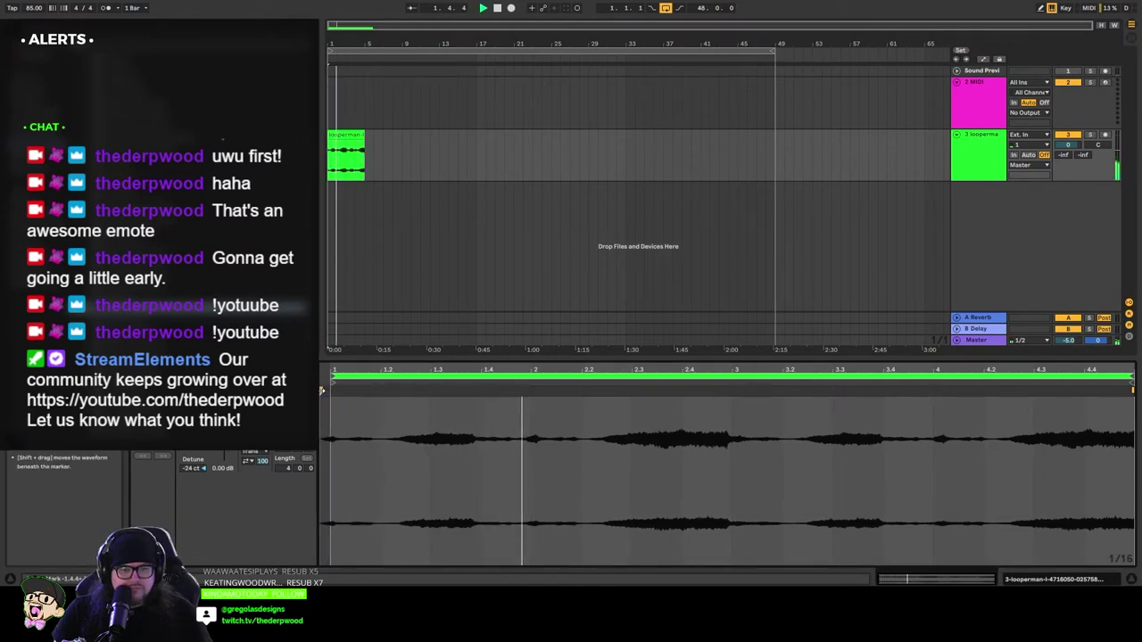
{"action": "left_click_drag", "start_coordinate": [325, 390], "coordinate": [349, 390]}
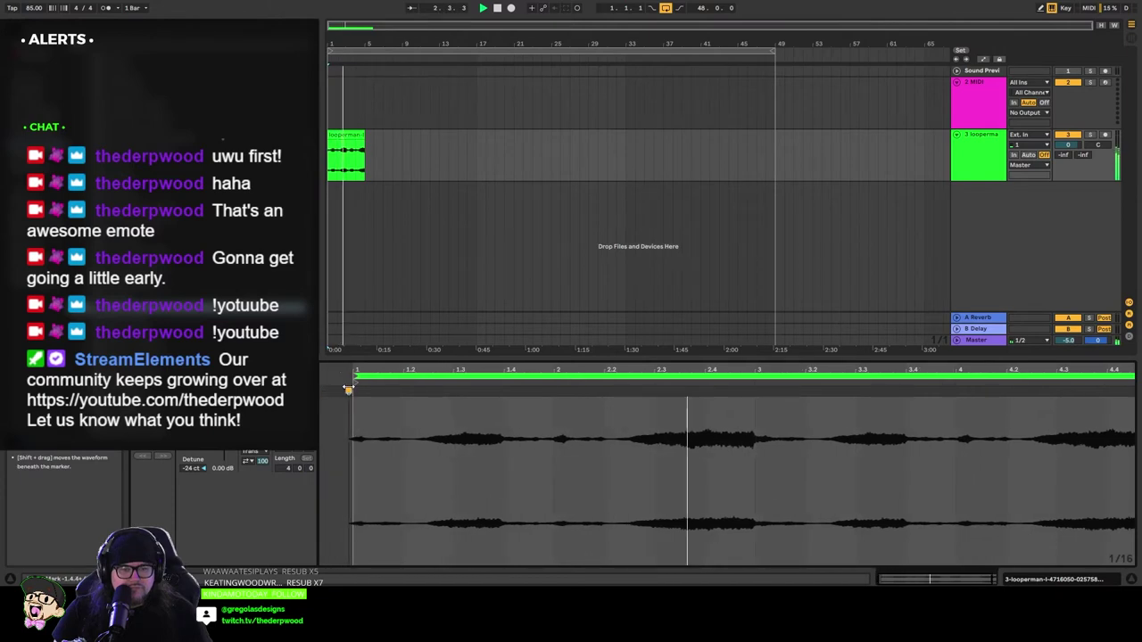
{"action": "left_click", "coordinate": [355, 136]}
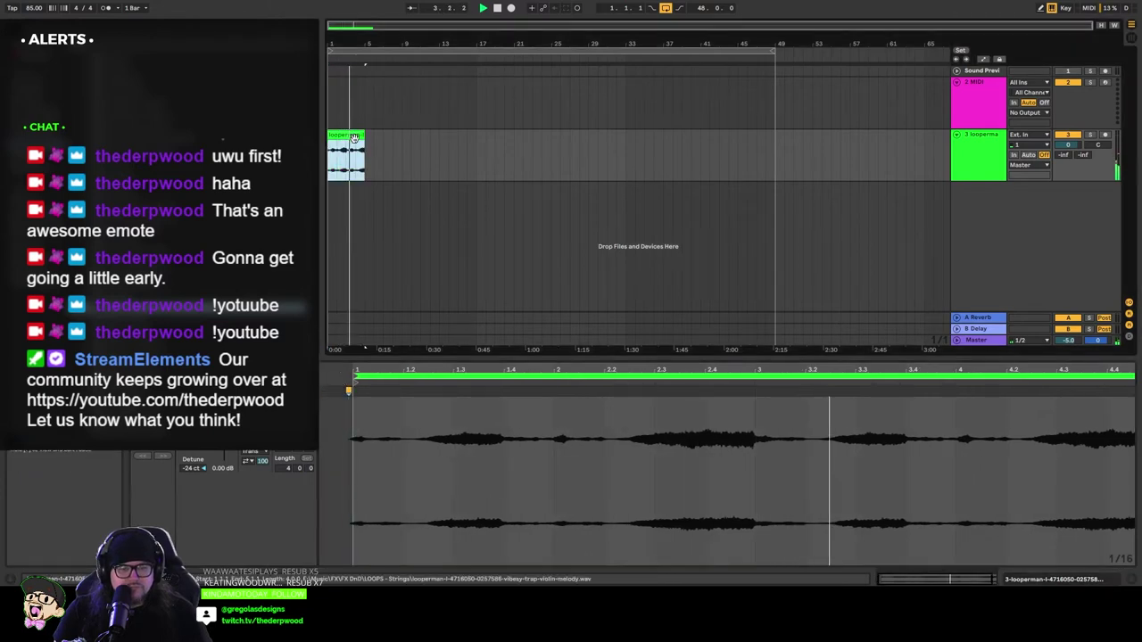
{"action": "key", "text": "ctrl+d"}
{"action": "key", "text": "ctrl+z"}
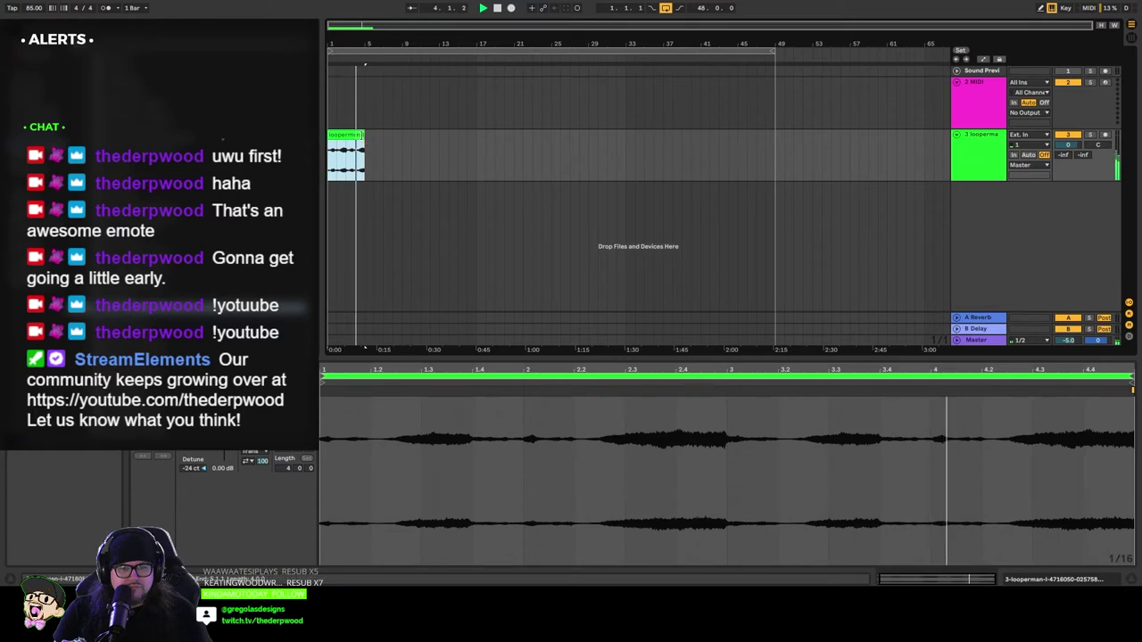
Step: Extend the looped violin clip to 16 bars and duplicate it twice to fill 48 bars
{"action": "left_click_drag", "start_coordinate": [364, 137], "coordinate": [477, 137]}
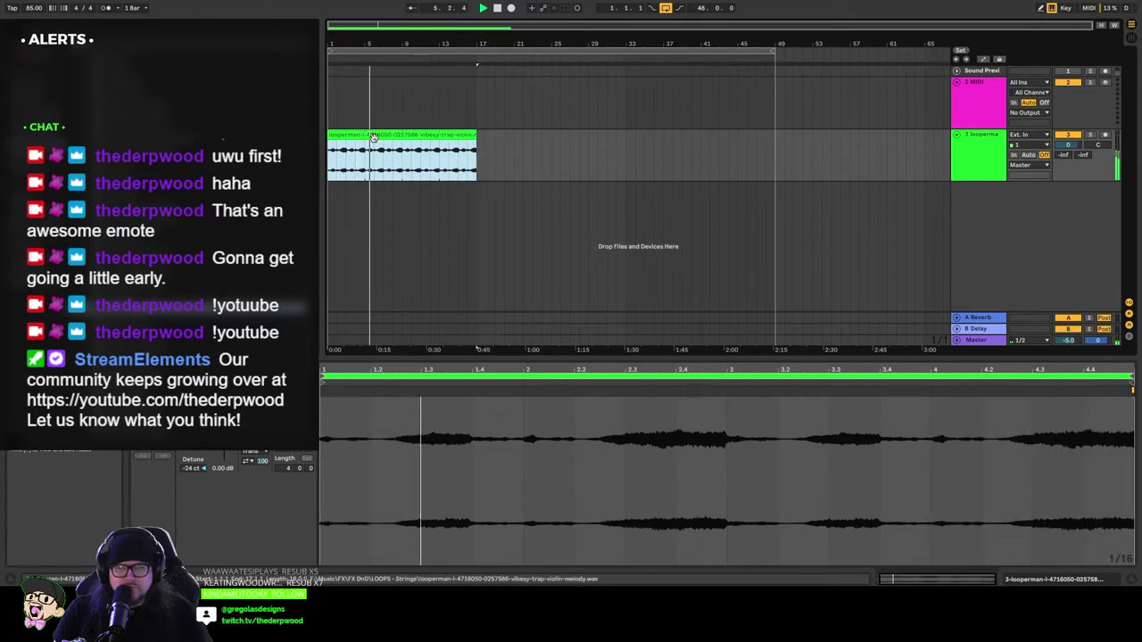
{"action": "key", "text": "ctrl+d"}
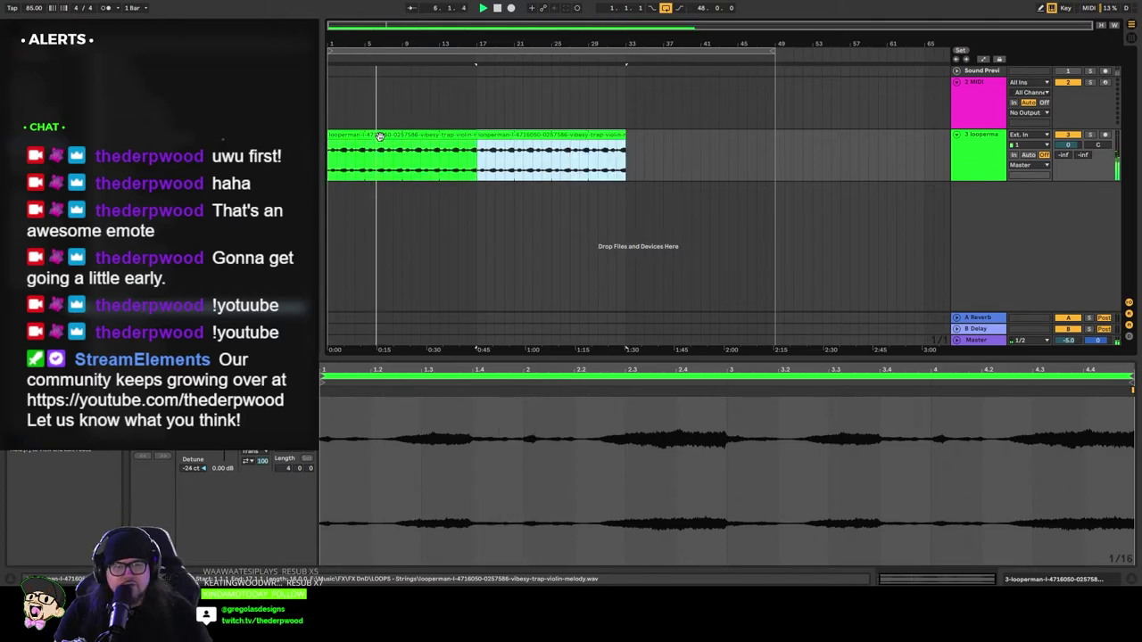
{"action": "key", "text": "ctrl+d"}
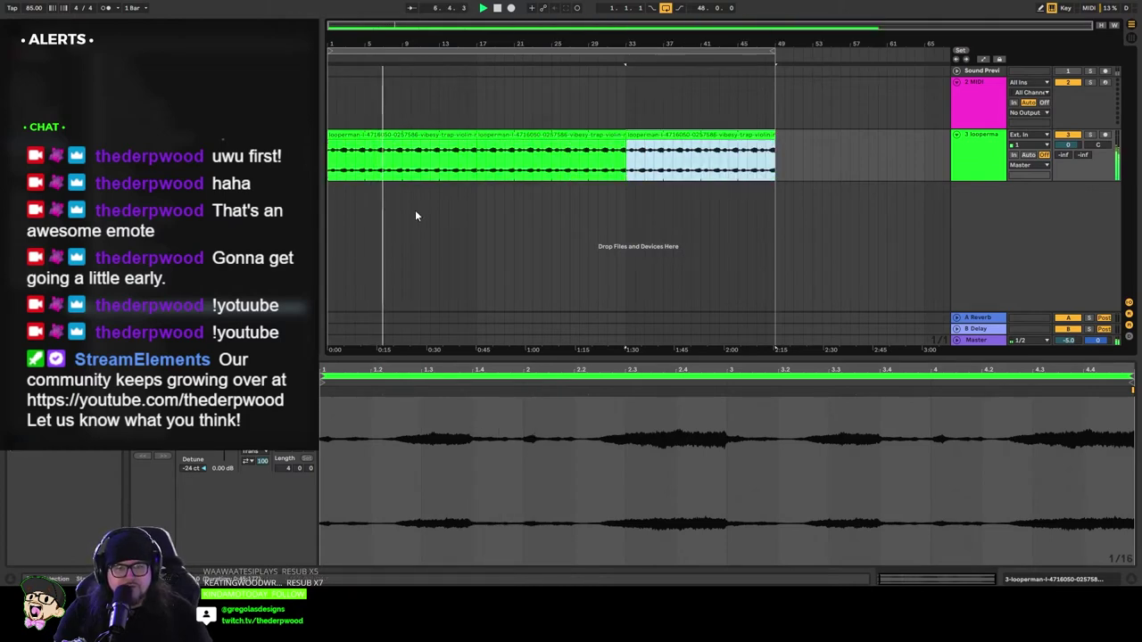
Step: Stop playback and listen to the violin arrangement from the beginning
{"action": "left_click", "coordinate": [965, 157]}
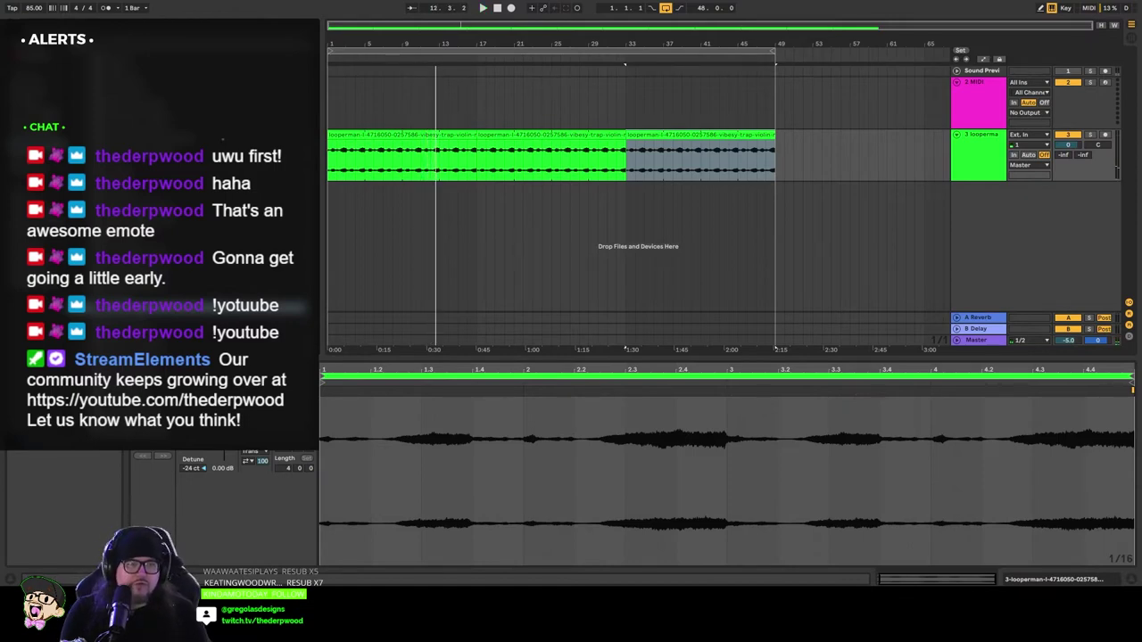
{"action": "left_click", "coordinate": [496, 8]}
{"action": "left_click", "coordinate": [483, 8]}
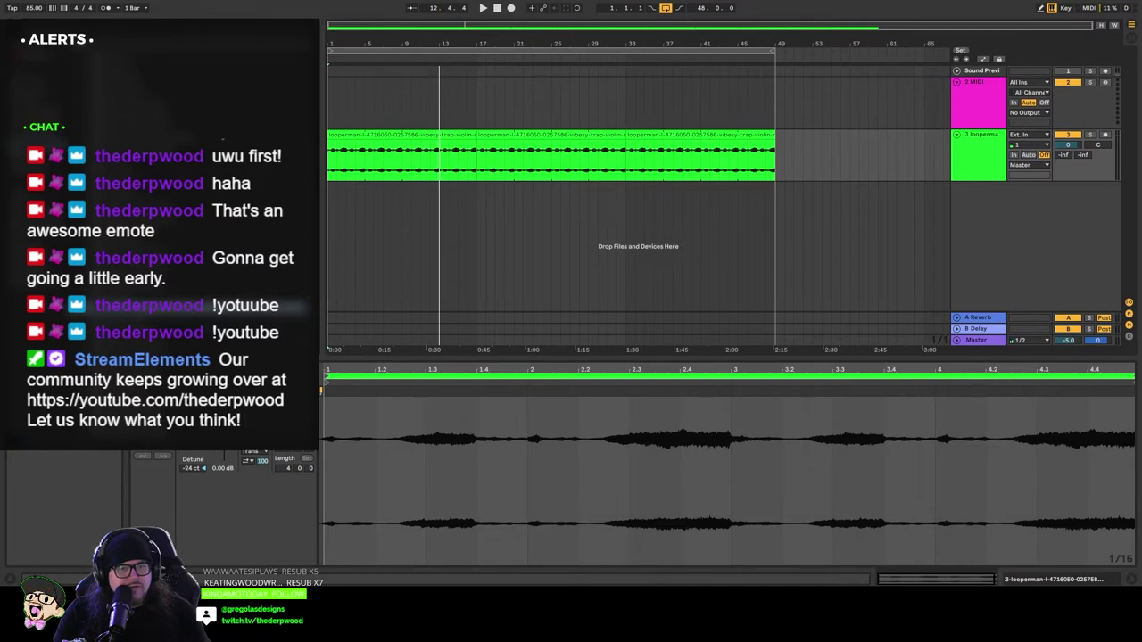
{"action": "key", "text": "space"}
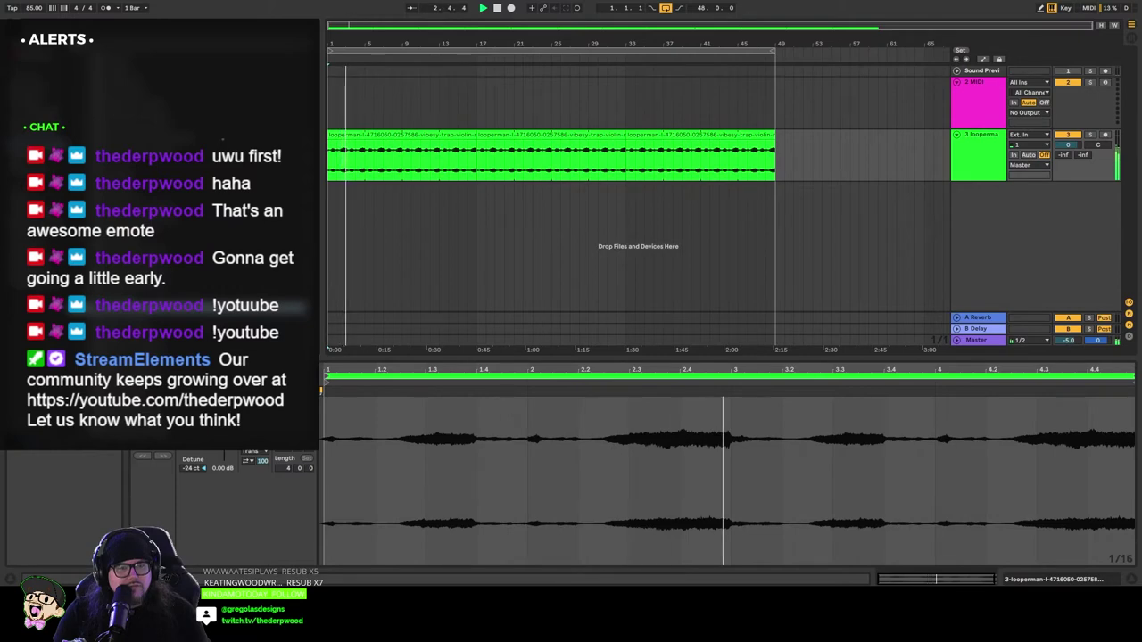
Step: Add the jamievega-simple-pizzicato-cello loop at bar 1 on a new track and split out a short two-note slice before beat 1.4
{"action": "left_click_drag", "start_coordinate": [514, 214], "coordinate": [353, 226]}
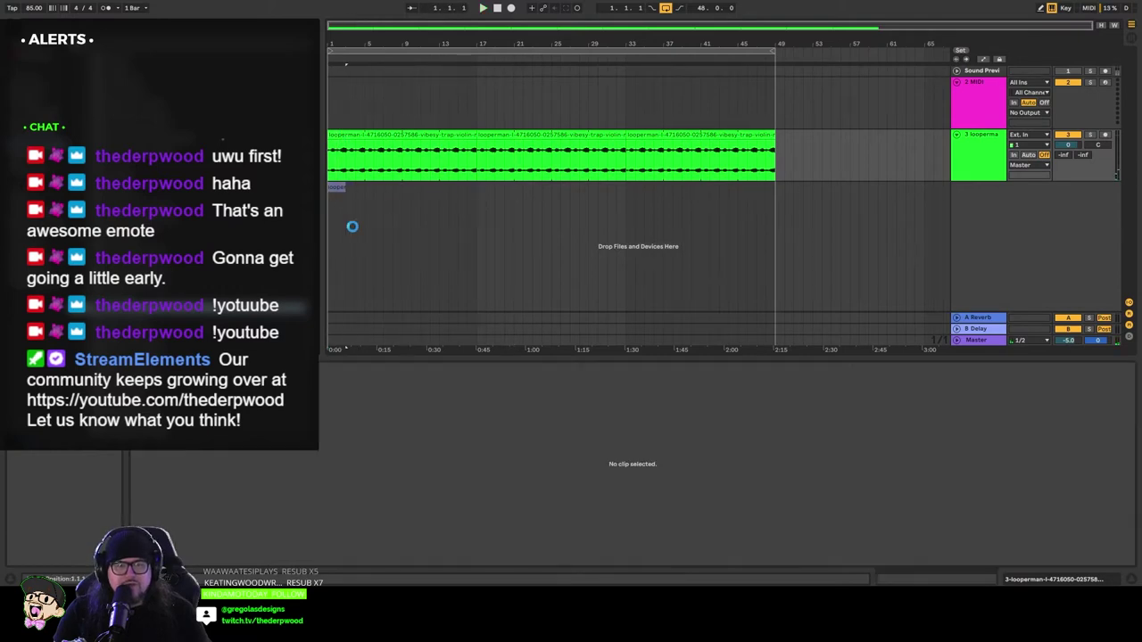
{"action": "mouse_move", "coordinate": [346, 26]}
{"action": "left_mouse_down"}
{"action": "mouse_move", "coordinate": [358, 134]}
{"action": "mouse_move", "coordinate": [359, 13]}
{"action": "left_mouse_up"}
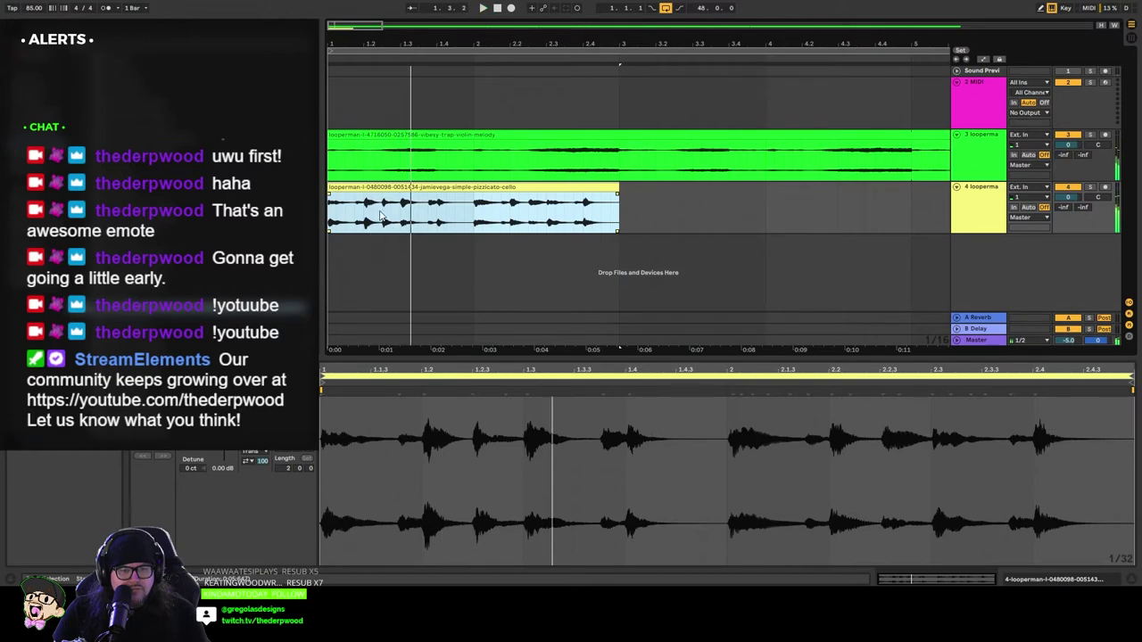
{"action": "left_click", "coordinate": [381, 216]}
{"action": "left_click_drag", "start_coordinate": [381, 216], "coordinate": [423, 214]}
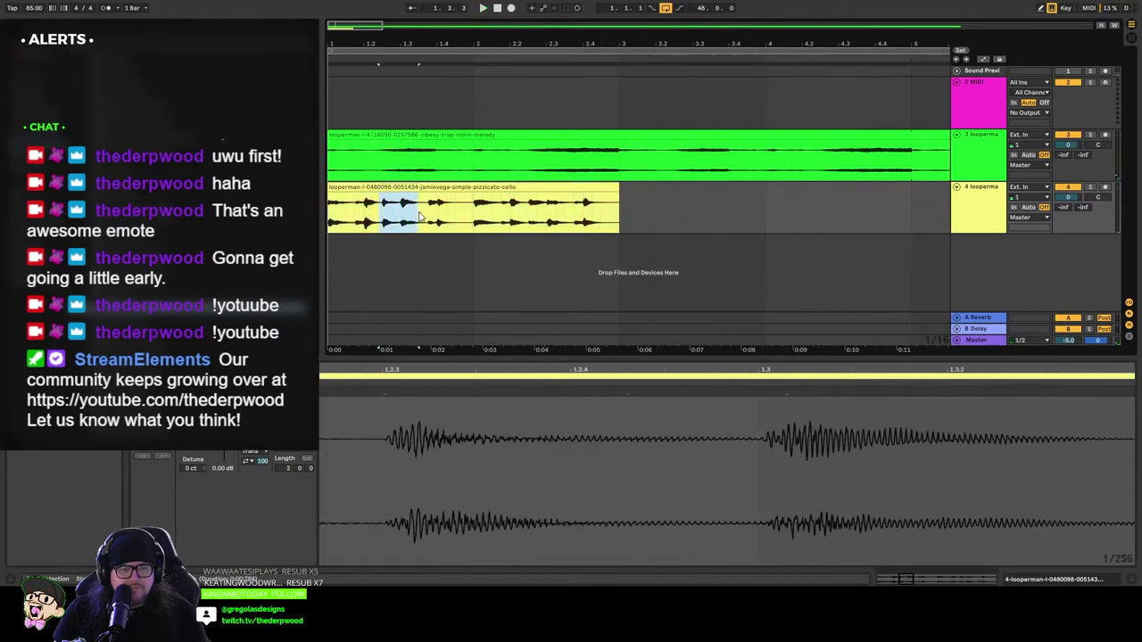
{"action": "key", "text": "ctrl+e"}
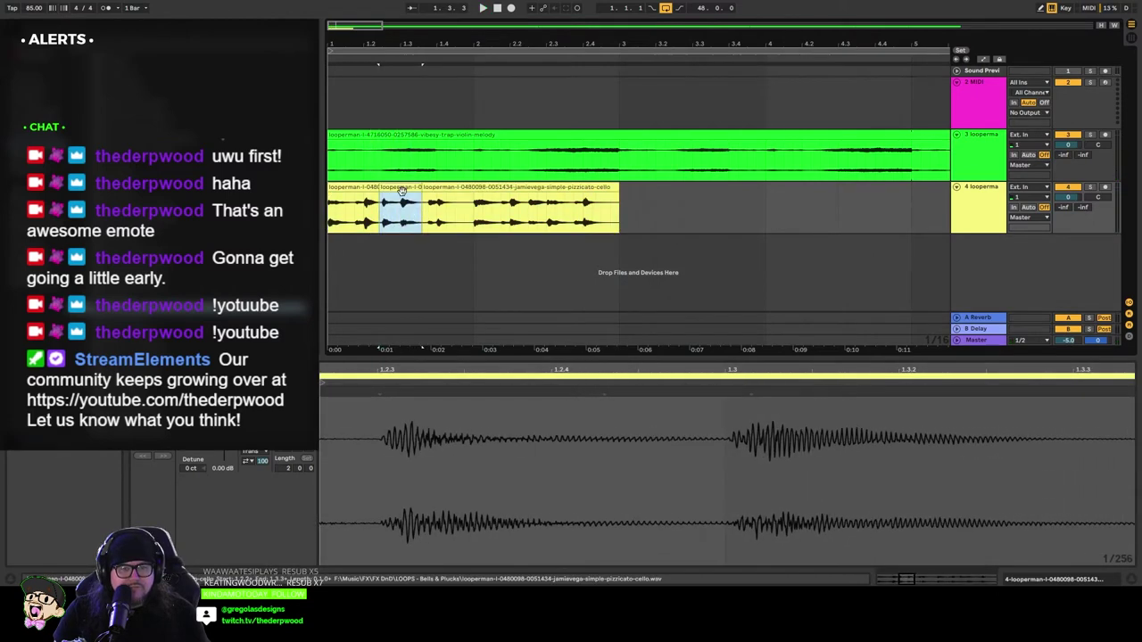
Step: Move the two-note cello slice to about beat 3.2 and the opening piece into bar 4, and remove the long remaining piece
{"action": "left_click_drag", "start_coordinate": [410, 192], "coordinate": [826, 197]}
{"action": "left_click", "coordinate": [482, 191]}
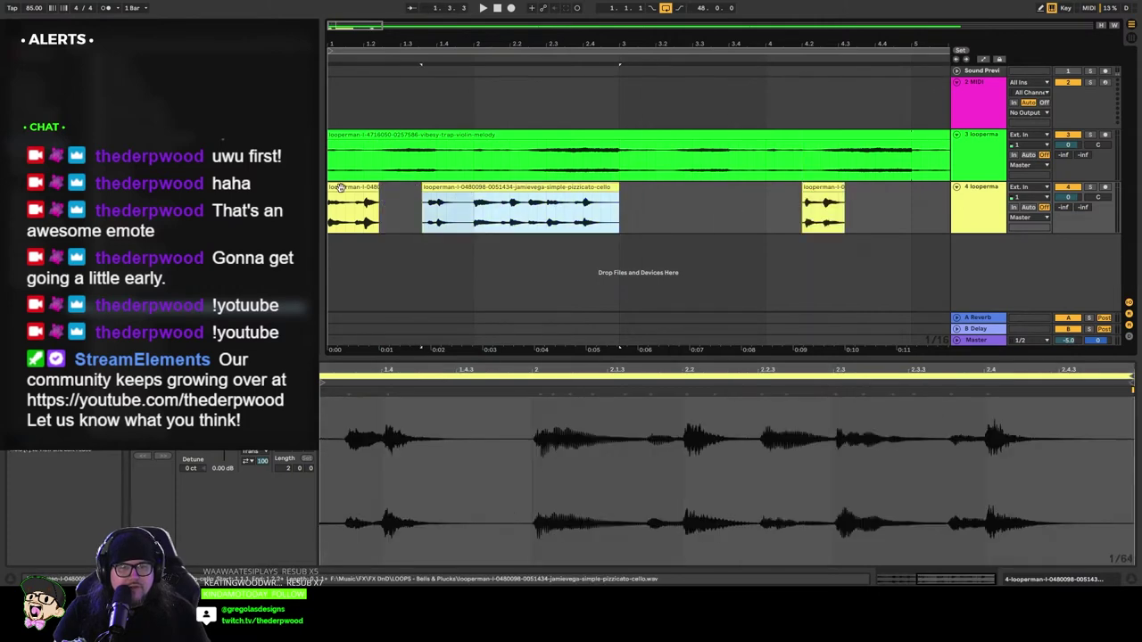
{"action": "left_click", "coordinate": [339, 189], "text": "shift"}
{"action": "left_click_drag", "start_coordinate": [340, 189], "coordinate": [649, 209]}
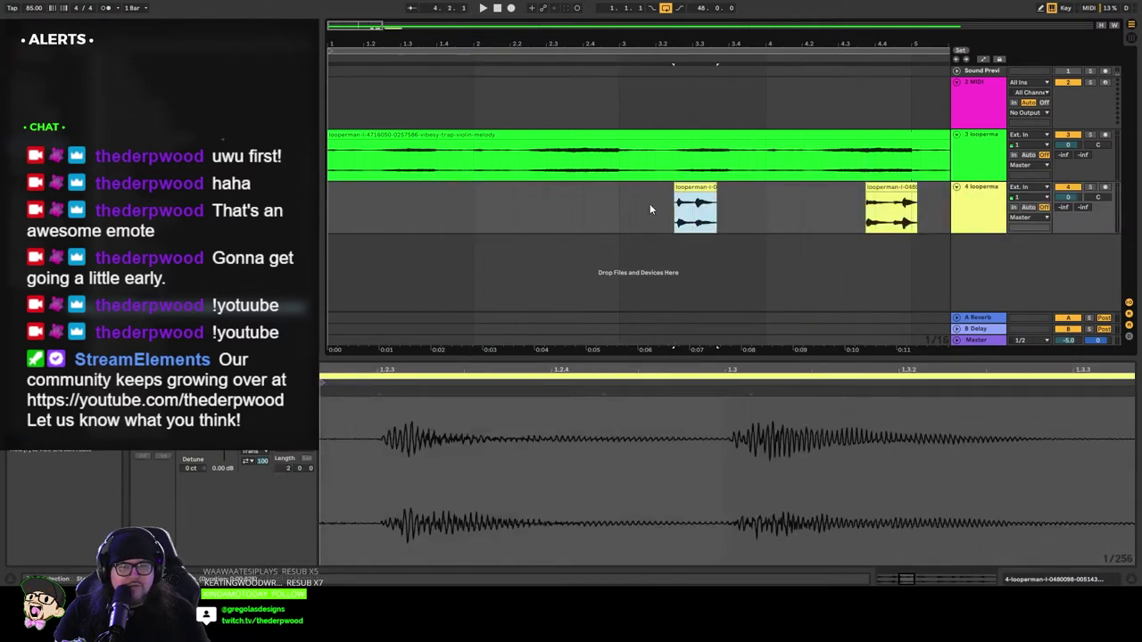
Step: Move the two-note cello slice back to about 1.3.4 and play it against the violin from the start
{"action": "left_click", "coordinate": [497, 8]}
{"action": "key", "text": "space"}
{"action": "left_click_drag", "start_coordinate": [695, 188], "coordinate": [454, 191]}
{"action": "key", "text": "space"}
{"action": "left_click", "coordinate": [497, 8]}
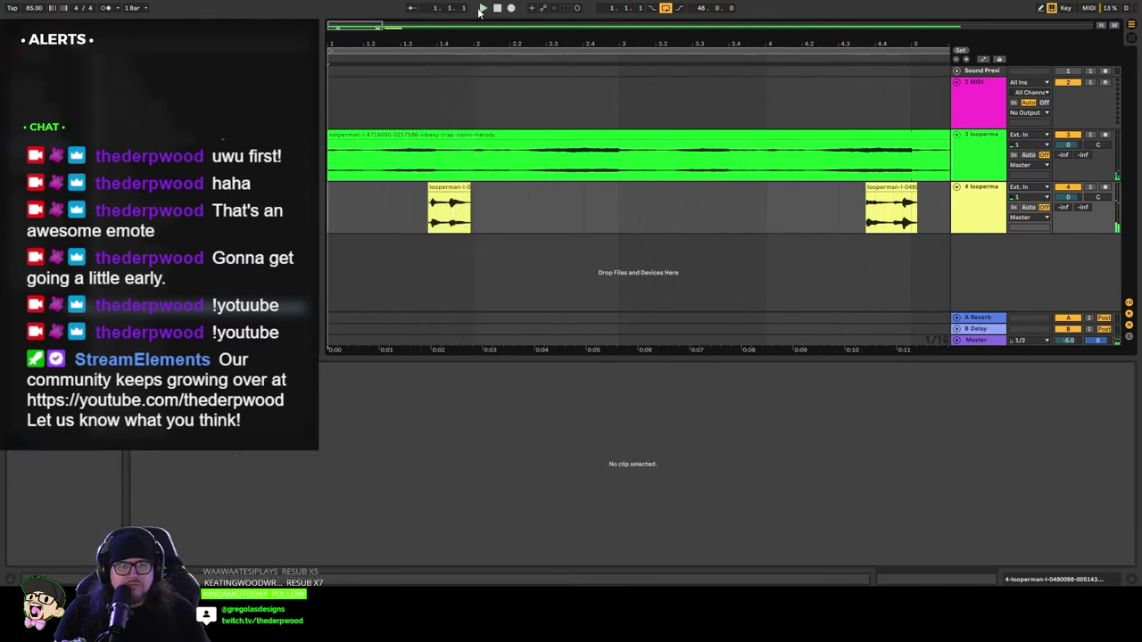
{"action": "left_click", "coordinate": [483, 8]}
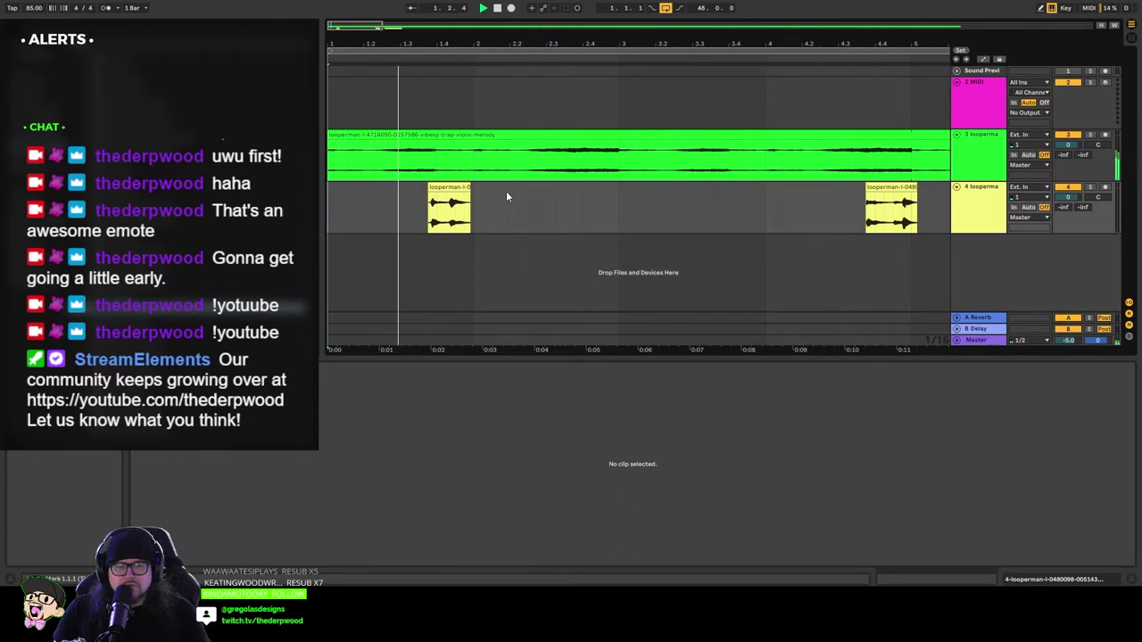
Step: Nudge the two-note cello slice earlier to 1.3.3 and return playback to the start
{"action": "left_click", "coordinate": [448, 188]}
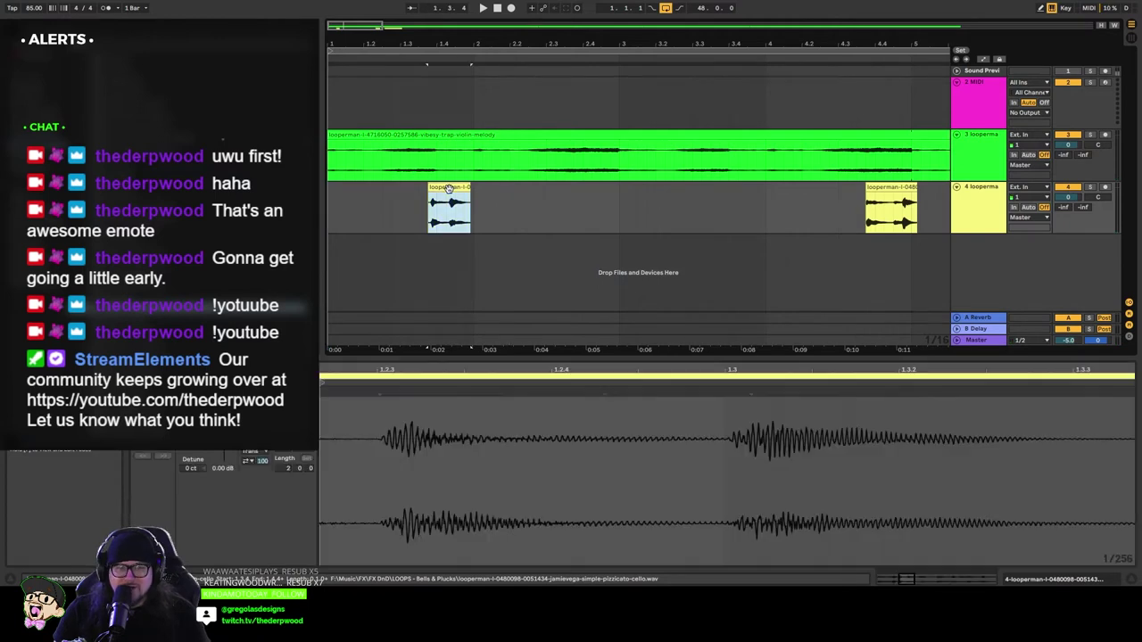
{"action": "left_click_drag", "start_coordinate": [447, 188], "coordinate": [437, 194]}
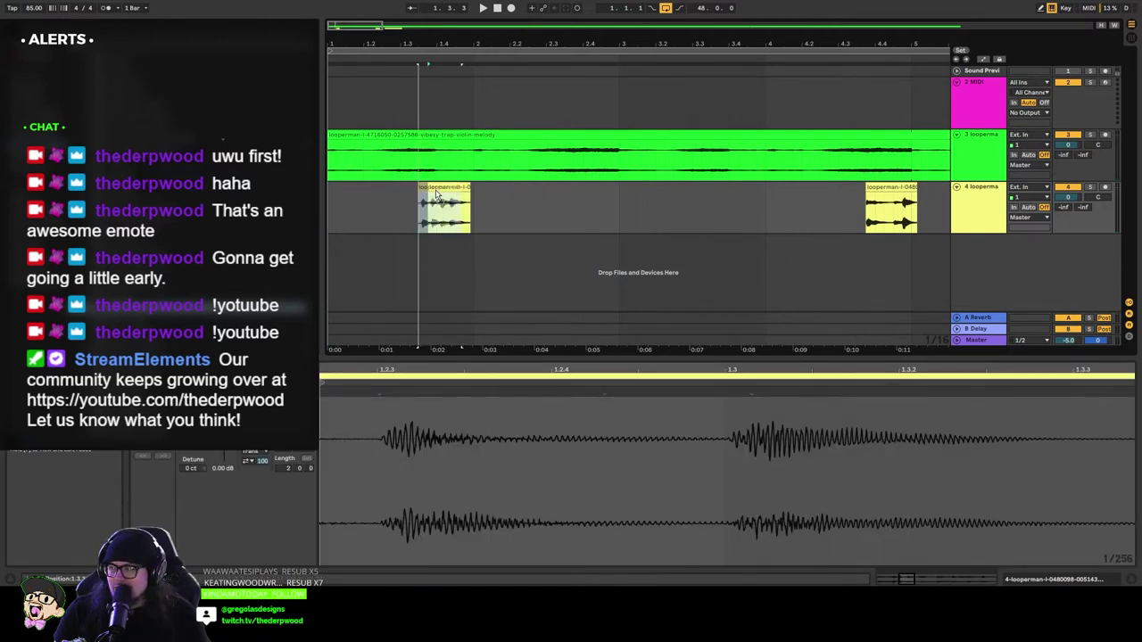
{"action": "left_click_drag", "start_coordinate": [442, 191], "coordinate": [439, 189]}
{"action": "left_click", "coordinate": [497, 8]}
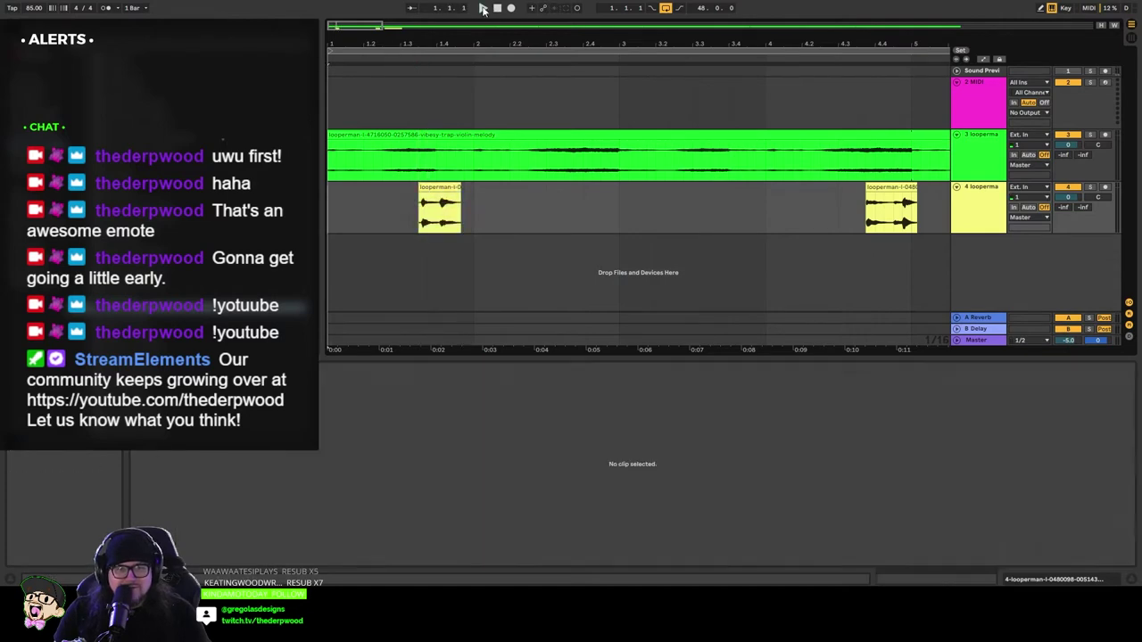
Step: Copy the two-note cello slice from bar 1 to about 2.3.3 and play it against the violin
{"action": "left_click", "coordinate": [483, 8]}
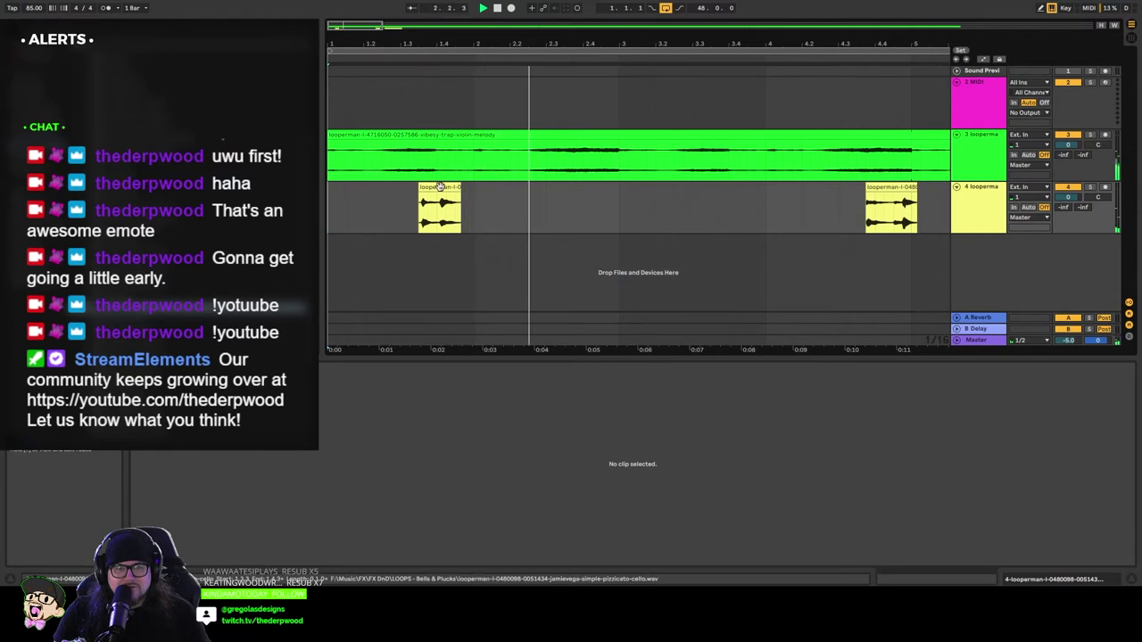
{"action": "key", "text": "space"}
{"action": "left_click_drag", "start_coordinate": [442, 187], "coordinate": [594, 196], "text": "ctrl"}
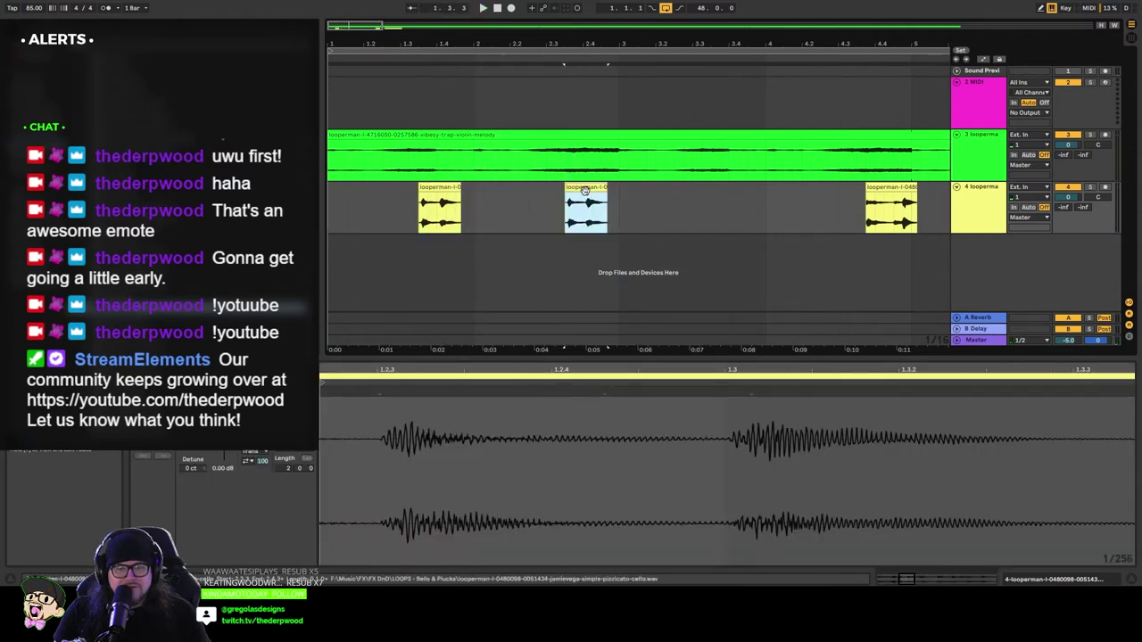
{"action": "key", "text": "space"}
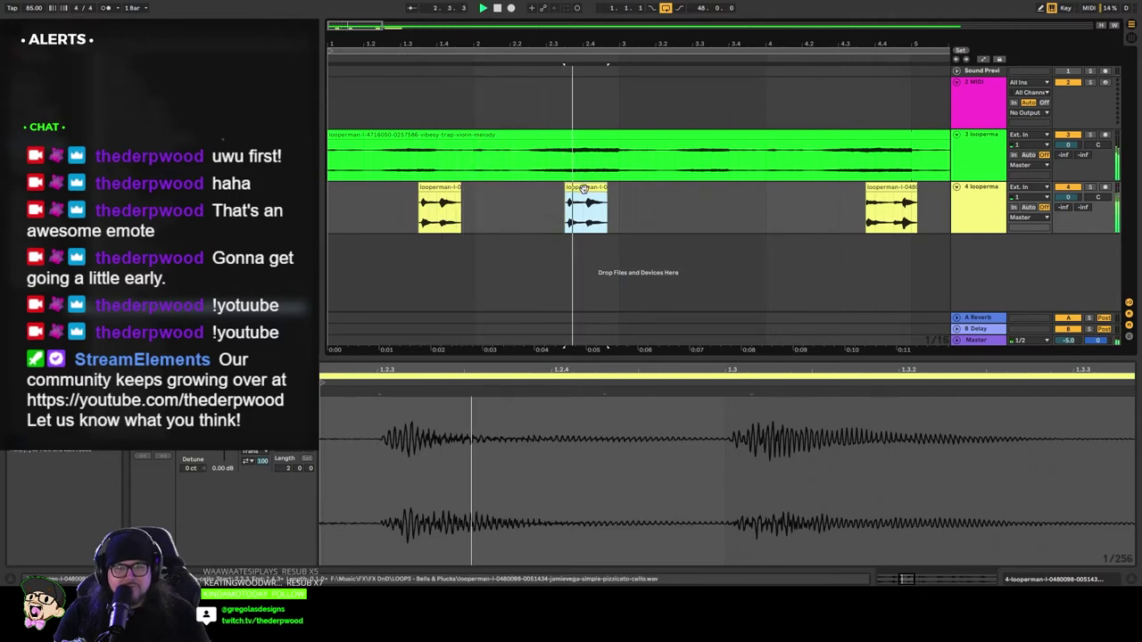
Step: Split the copied cello slice in bar 2 at about beat 2.4, between its two notes, and listen to the section
{"action": "left_click", "coordinate": [583, 234]}
{"action": "key", "text": "space"}
{"action": "key", "text": "ctrl+e"}
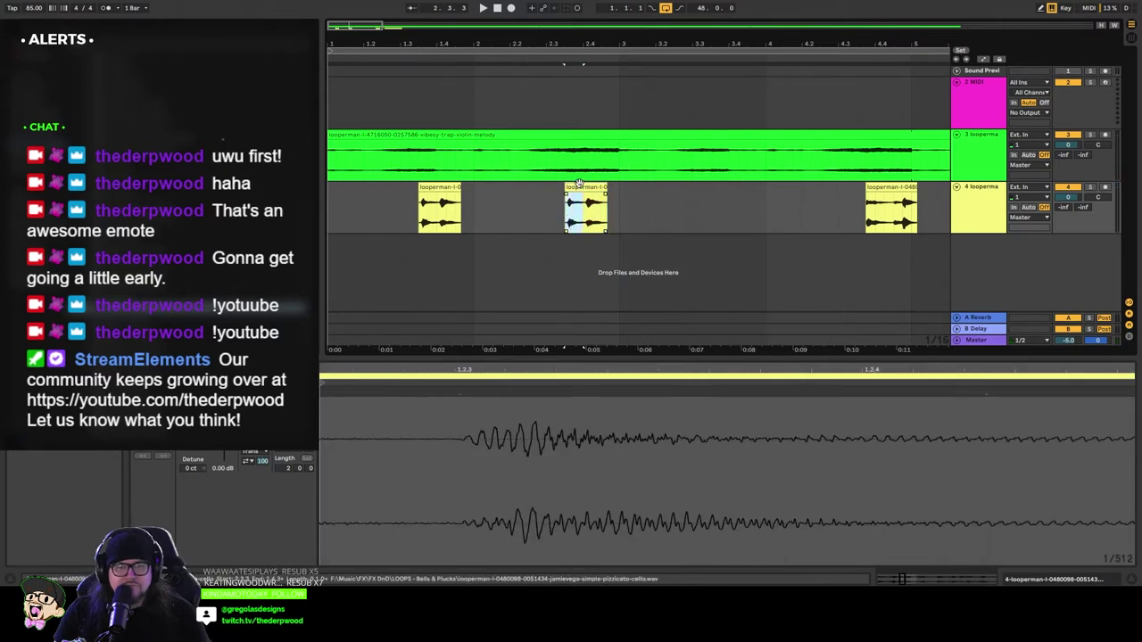
{"action": "left_click", "coordinate": [578, 186]}
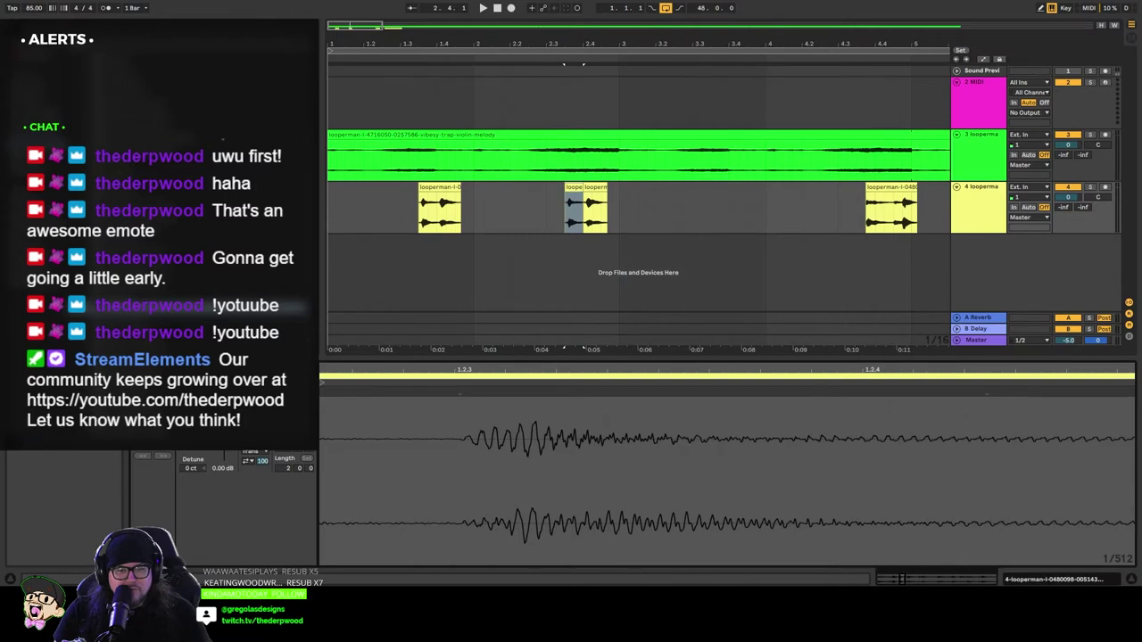
{"action": "key", "text": "space"}
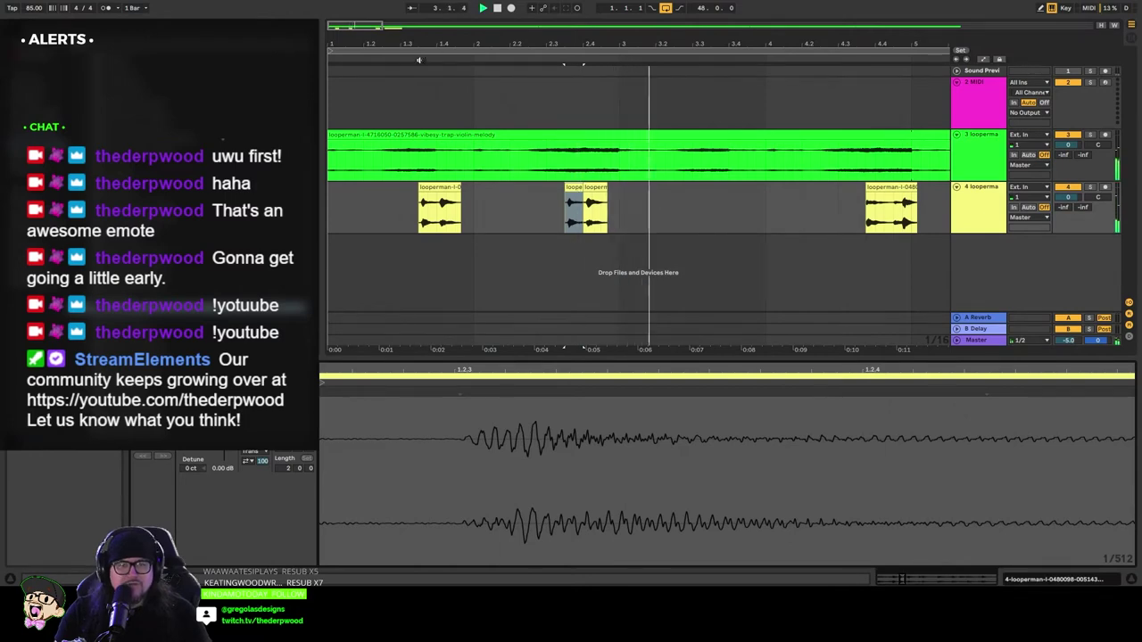
{"action": "left_click", "coordinate": [410, 61]}
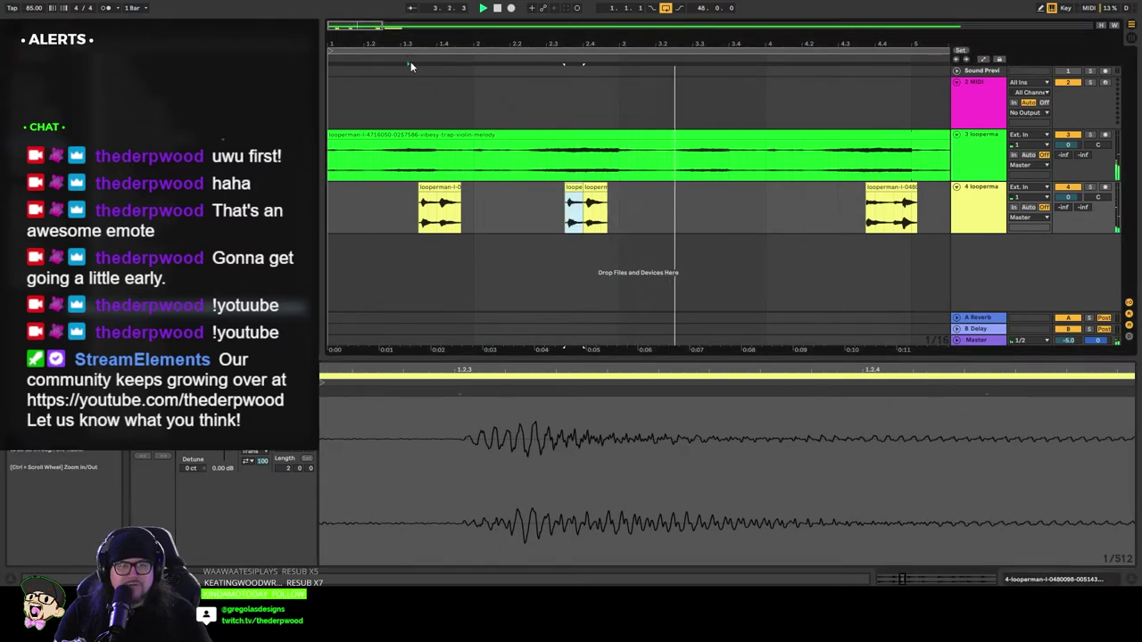
{"action": "left_click", "coordinate": [518, 223]}
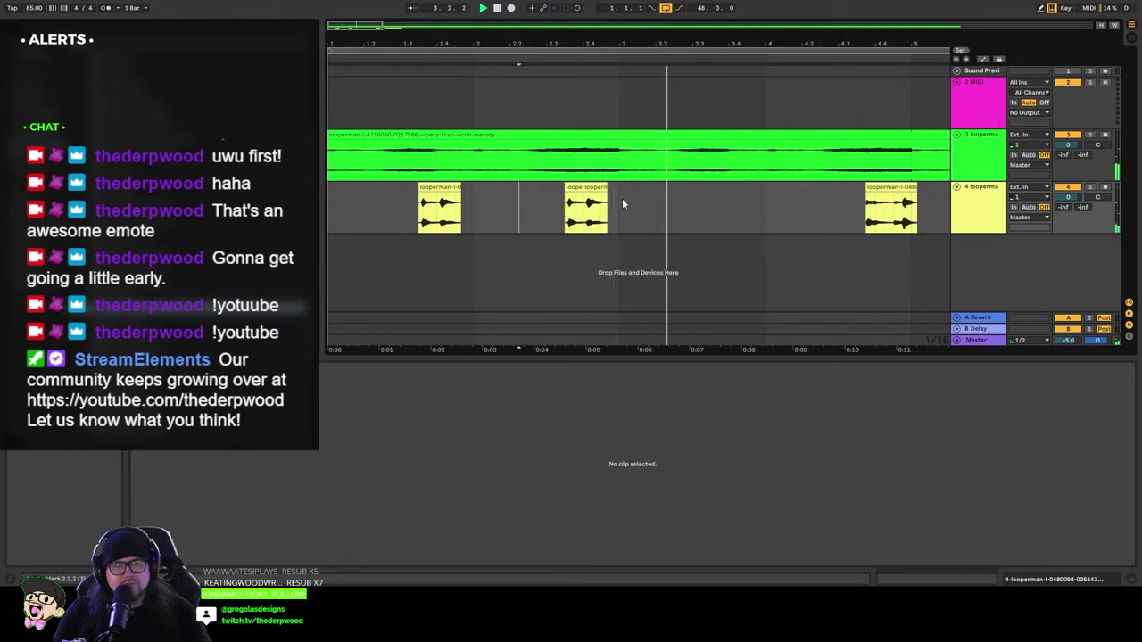
{"action": "key", "text": "space"}
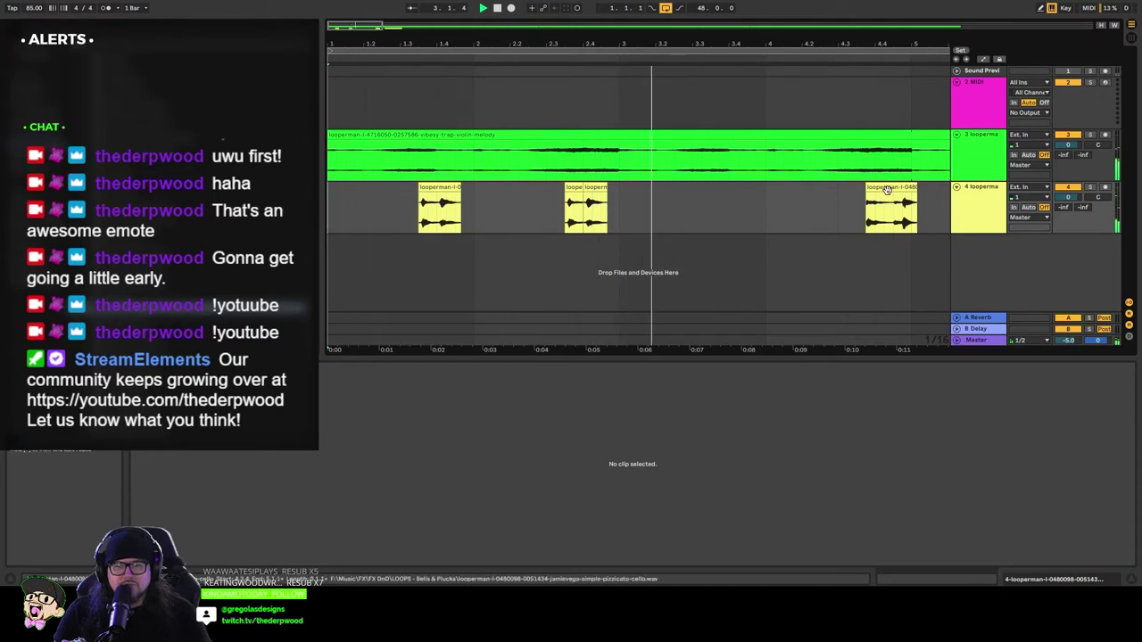
Step: Move the opening cello piece from bar 4 to bar 5 and duplicate the cello pattern of bars 1–2 into bars 3–4
{"action": "mouse_move", "coordinate": [899, 190]}
{"action": "left_mouse_down"}
{"action": "mouse_move", "coordinate": [938, 196]}
{"action": "mouse_move", "coordinate": [393, 214]}
{"action": "left_mouse_up"}
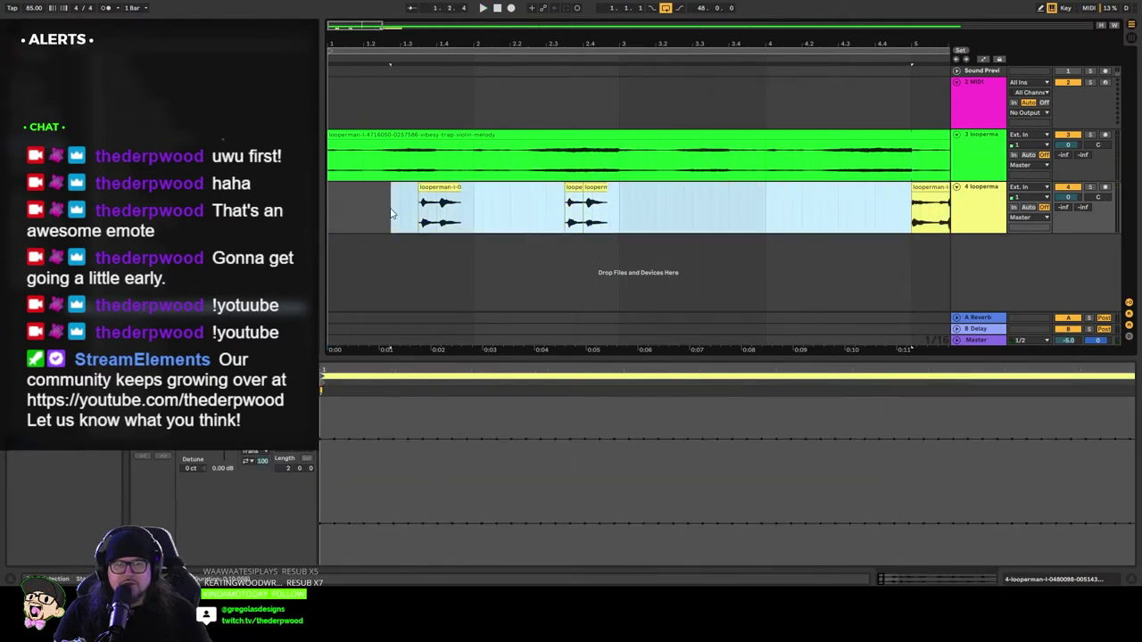
{"action": "left_click", "coordinate": [659, 227]}
{"action": "left_click_drag", "start_coordinate": [617, 204], "coordinate": [328, 207]}
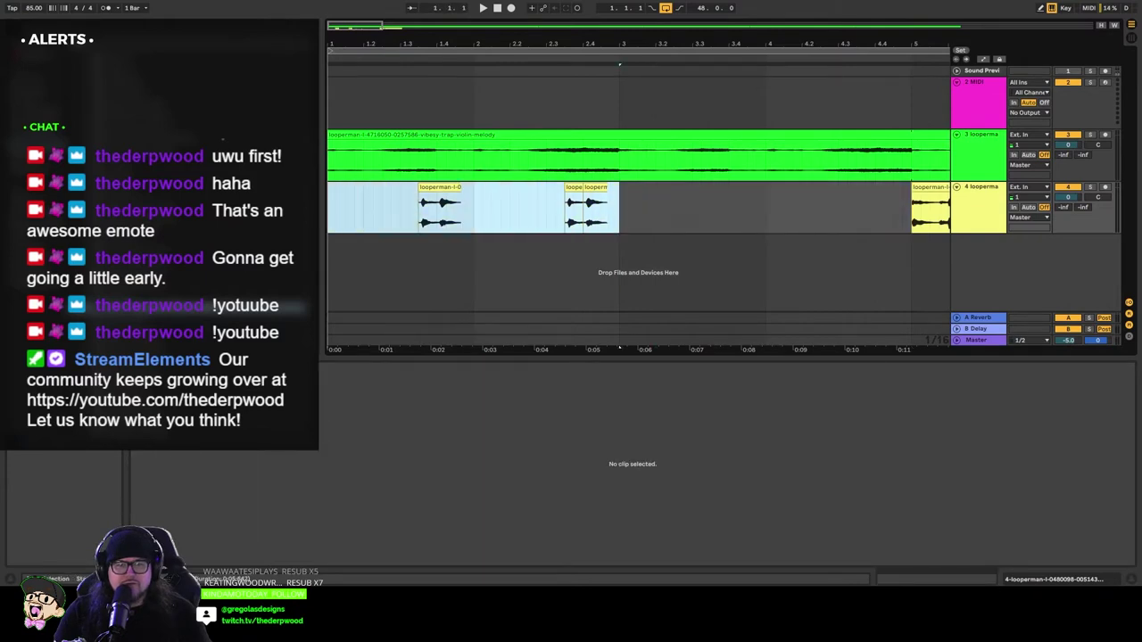
{"action": "key", "text": "ctrl+d"}
{"action": "key", "text": "minus"}
{"action": "key", "text": "minus"}
{"action": "key", "text": "minus"}
{"action": "key", "text": "minus"}
{"action": "key", "text": "minus"}
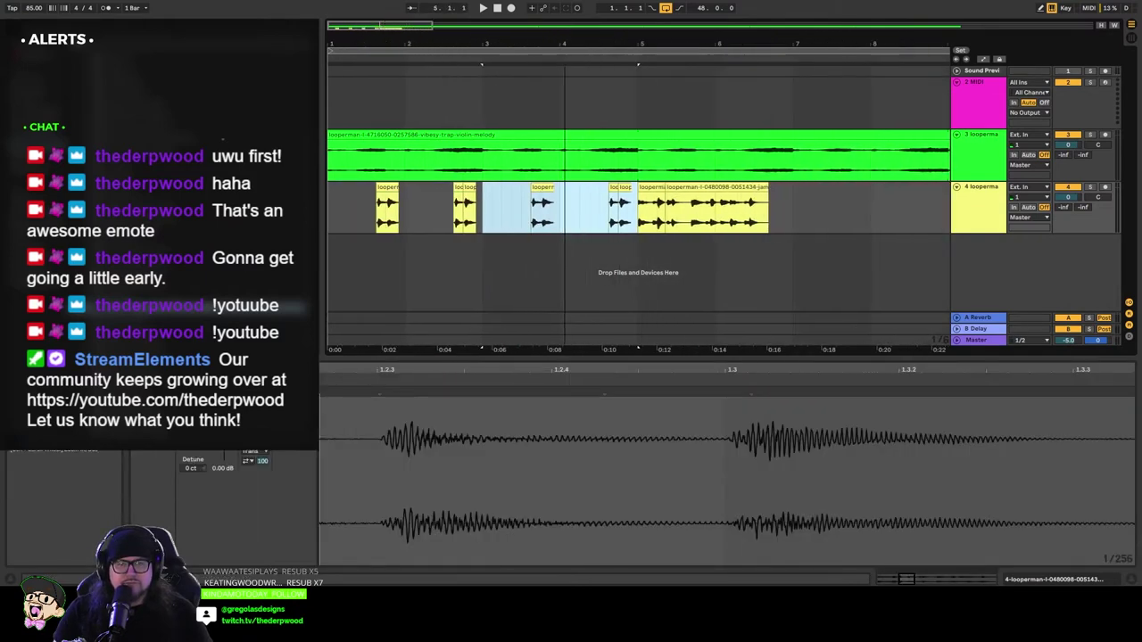
Step: Move the leftover cello pieces from bar 5 to about 8.4 and play the four-bar pattern from the start
{"action": "left_click_drag", "start_coordinate": [641, 187], "coordinate": [886, 194]}
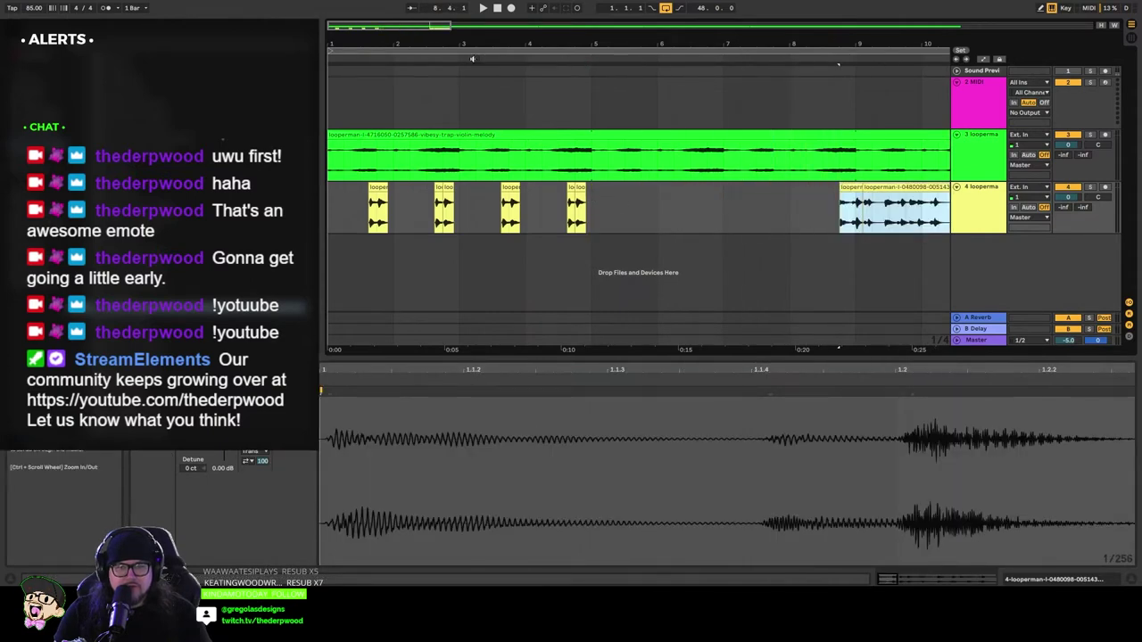
{"action": "left_click", "coordinate": [328, 58]}
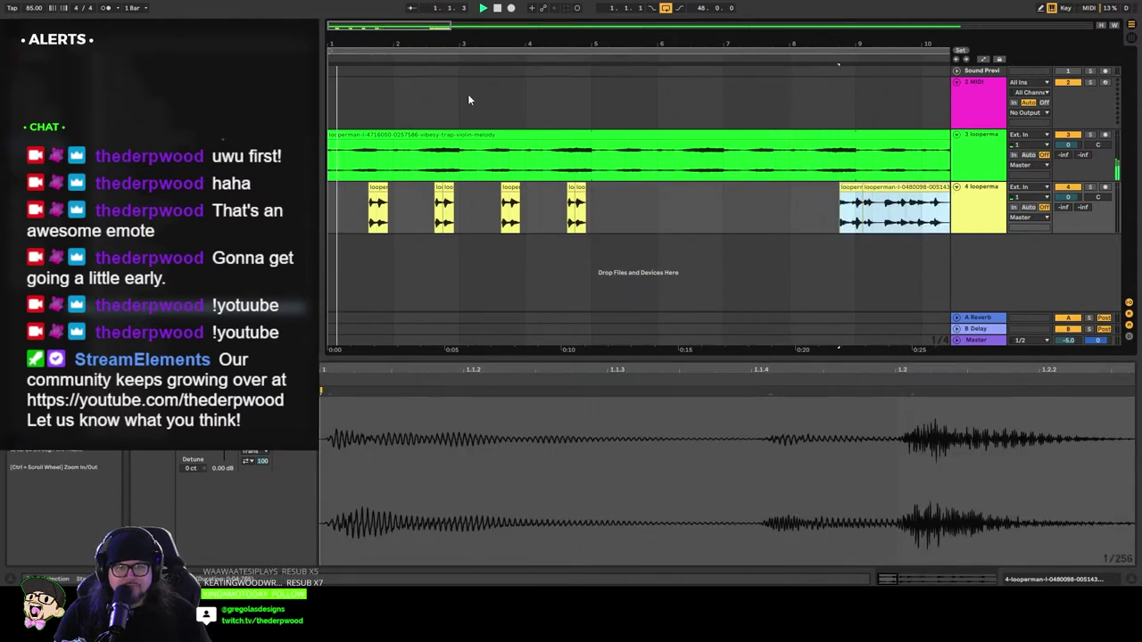
{"action": "left_click", "coordinate": [806, 217]}
Step: Place the short opening cello piece at bar 5, duplicate the bars 1–4 pattern across bars 5–8, and play it back
{"action": "left_click_drag", "start_coordinate": [850, 188], "coordinate": [328, 210]}
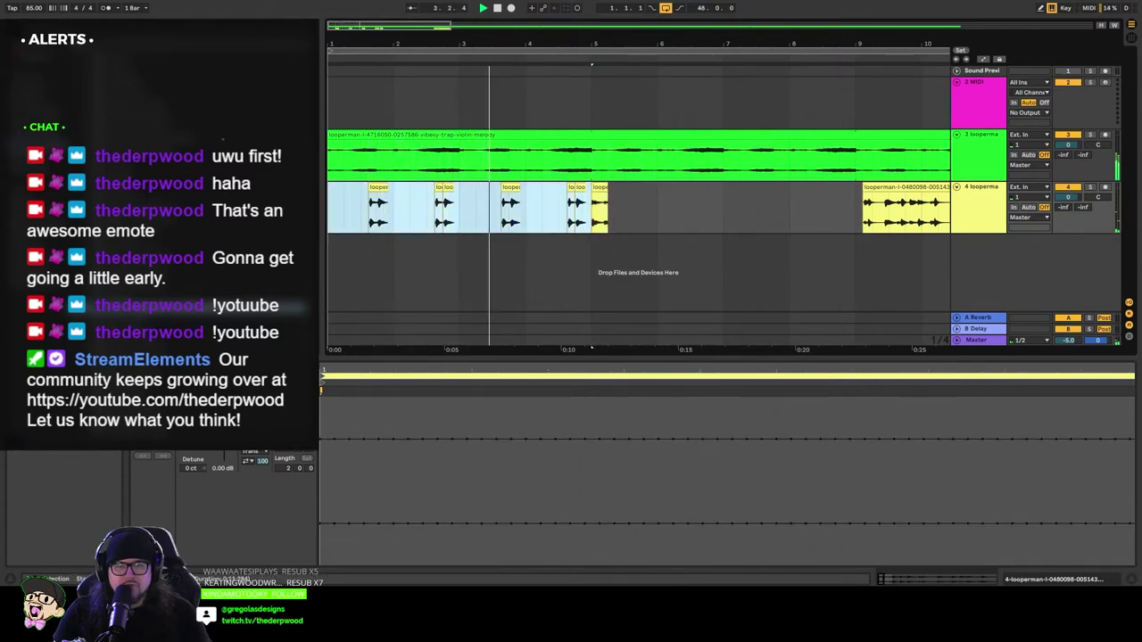
{"action": "key", "text": "ctrl+d"}
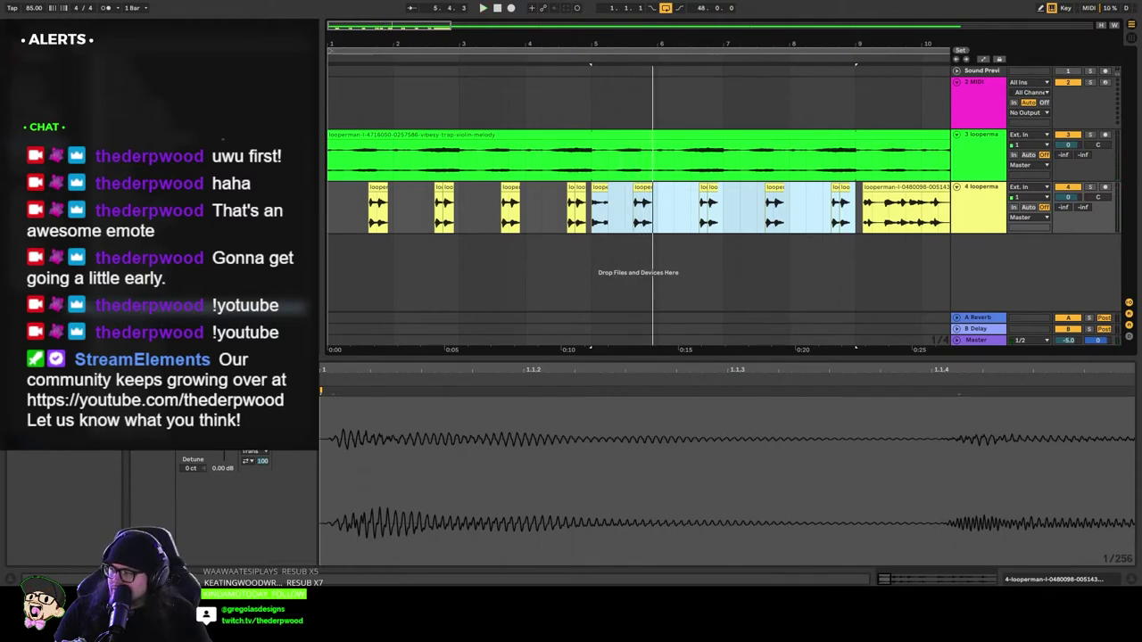
{"action": "left_click", "coordinate": [596, 63]}
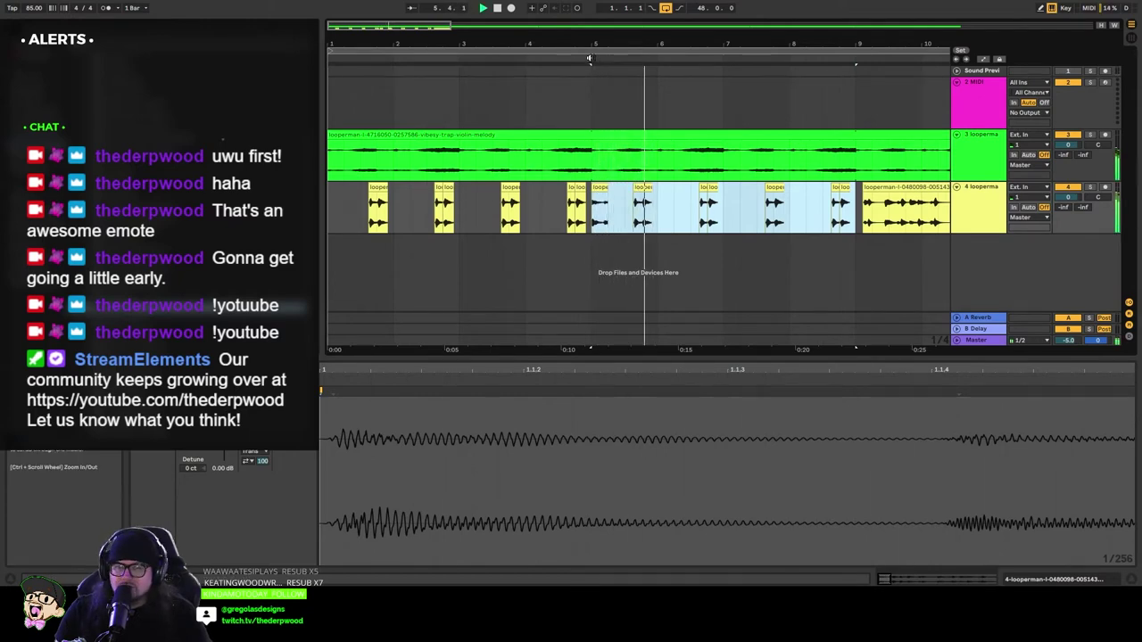
{"action": "left_click", "coordinate": [499, 8]}
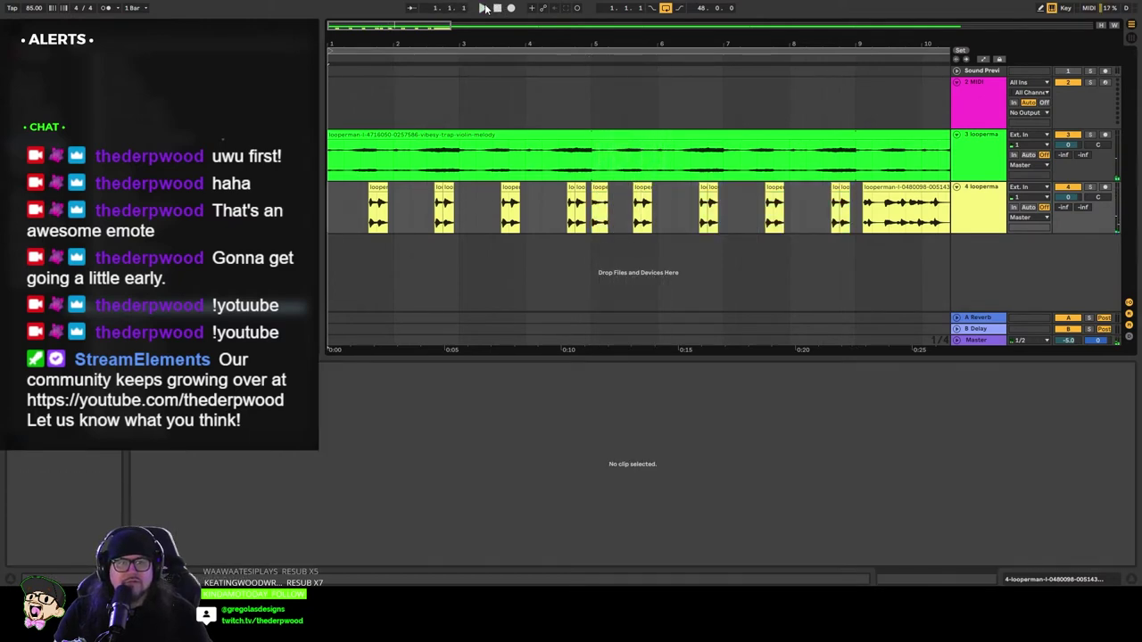
{"action": "left_click", "coordinate": [485, 8]}
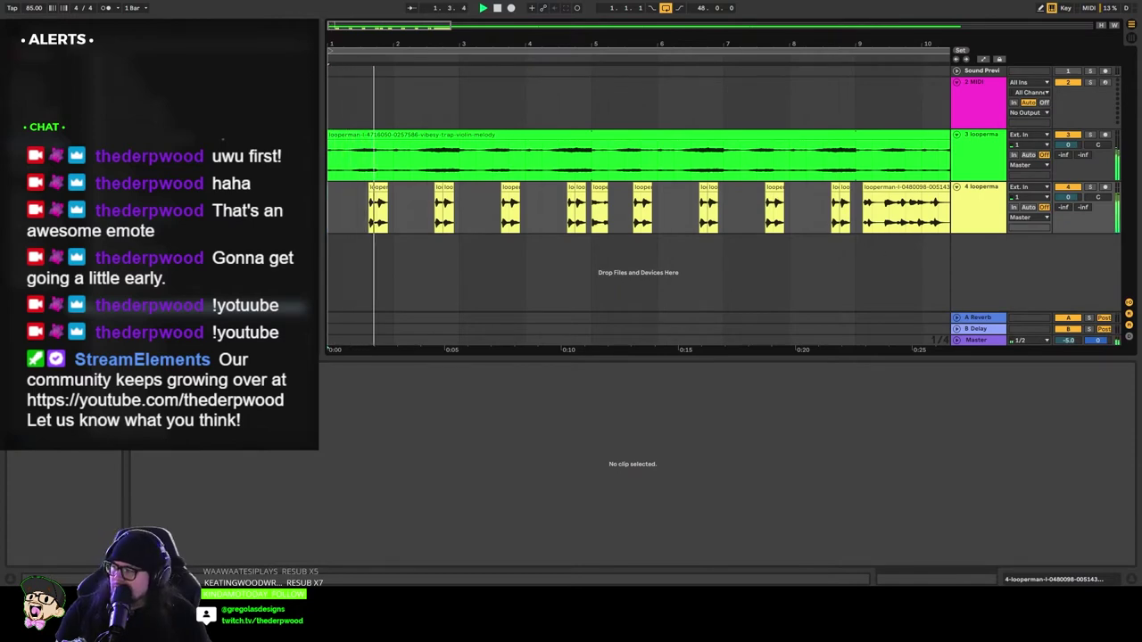
Step: Raise the gain of all three violin clips across the 48 bars to 4.19 dB
{"action": "left_click", "coordinate": [884, 161]}
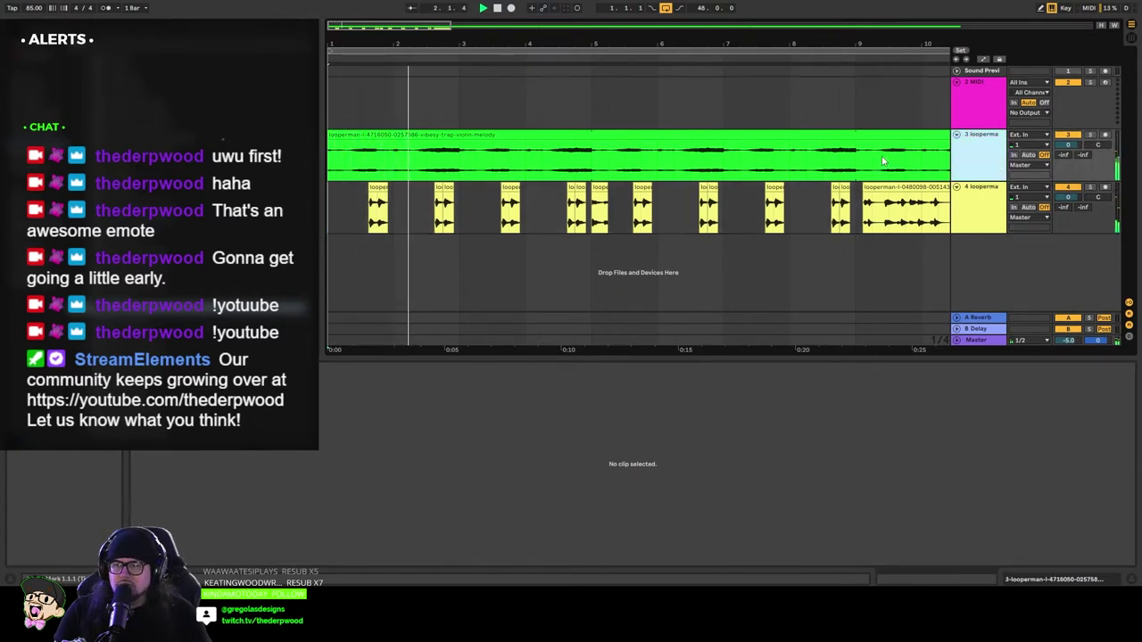
{"action": "left_click", "coordinate": [491, 135]}
{"action": "left_click_drag", "start_coordinate": [432, 35], "coordinate": [432, 3]}
{"action": "left_click", "coordinate": [821, 134], "text": "shift"}
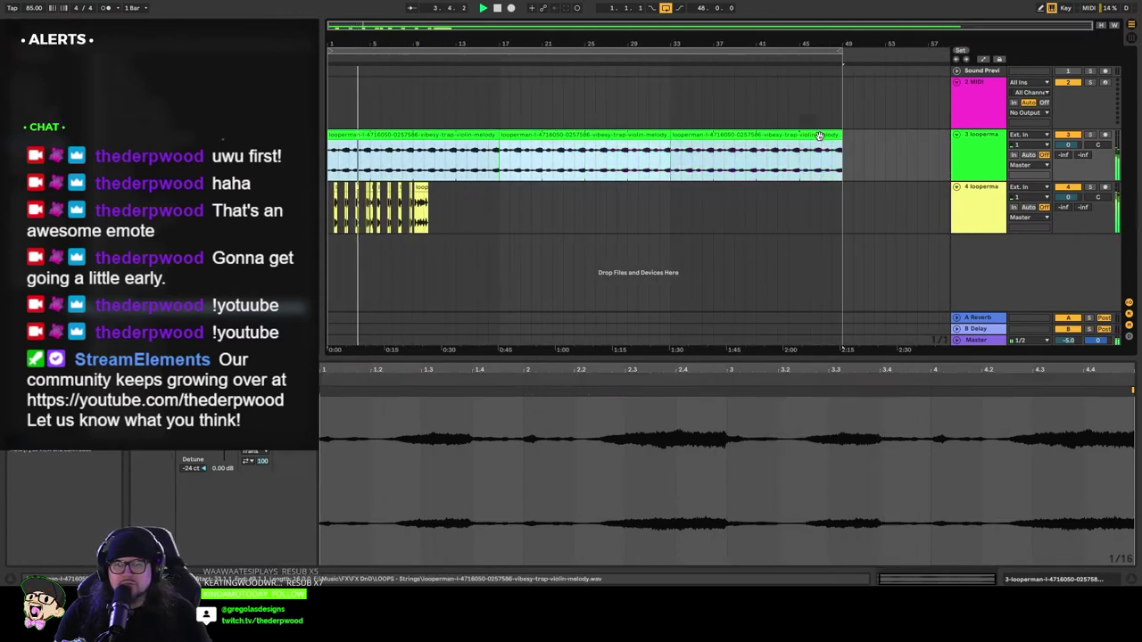
{"action": "double_click", "coordinate": [418, 135]}
{"action": "left_click", "coordinate": [776, 149], "text": "shift"}
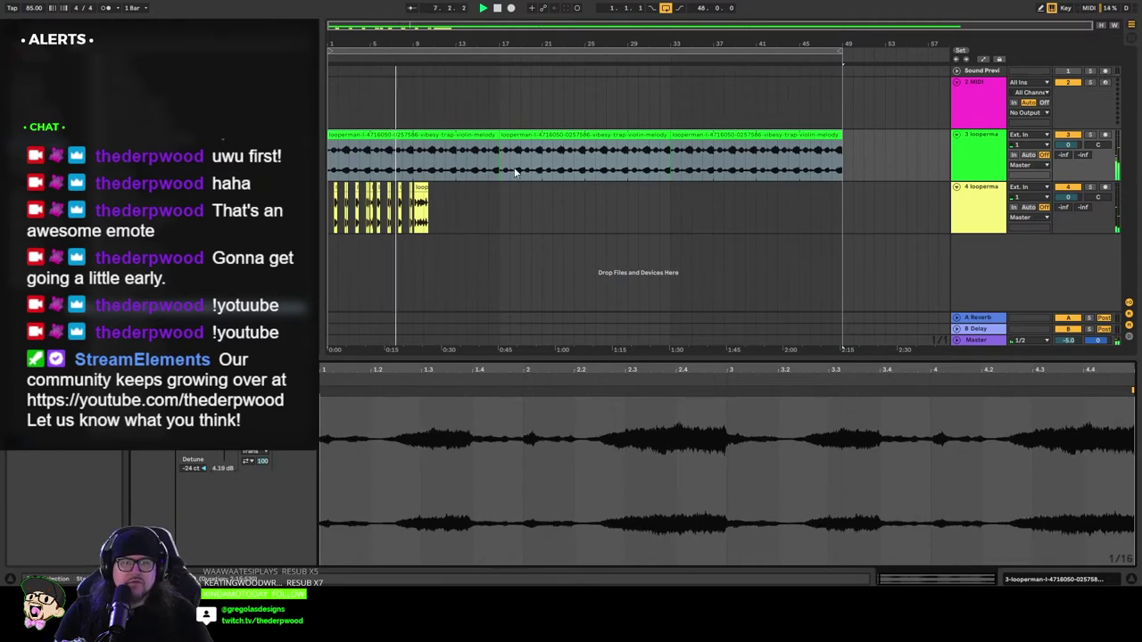
{"action": "left_click_drag", "start_coordinate": [401, 24], "coordinate": [343, 92]}
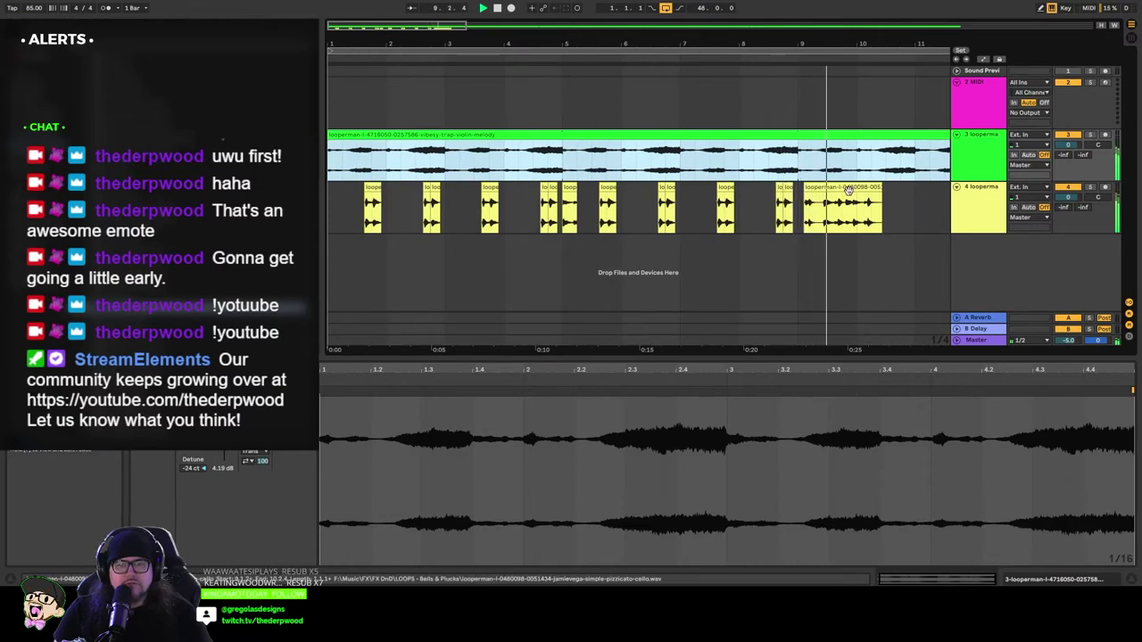
Step: Split the long leftover cello piece in bar 9 after its first notes and move the remainder to late bar 10
{"action": "left_click", "coordinate": [826, 225]}
{"action": "key", "text": "space"}
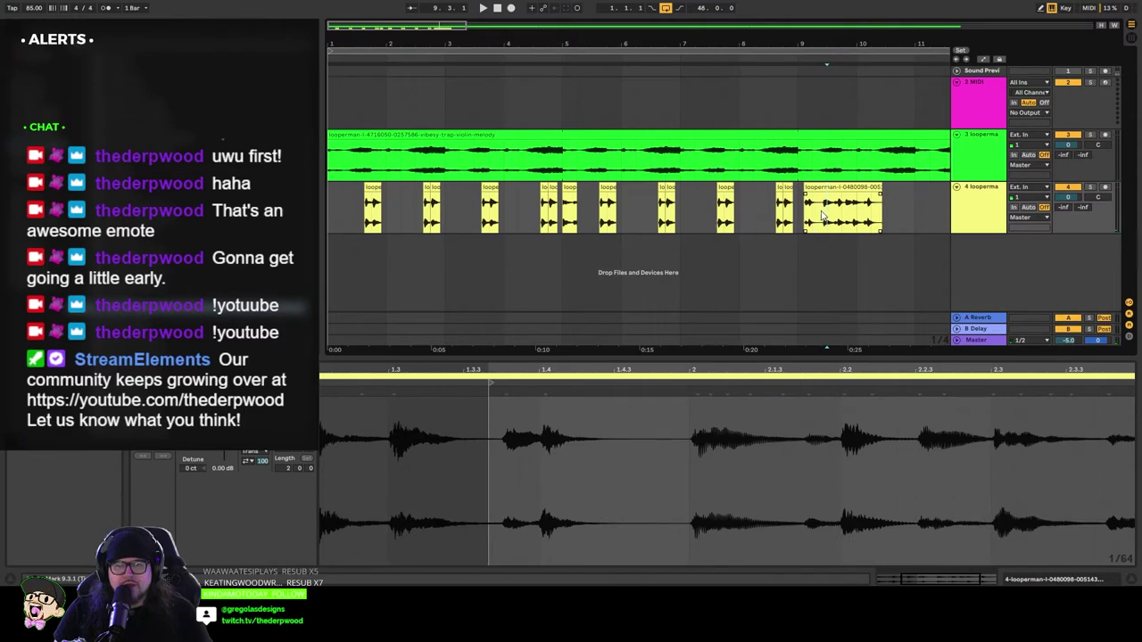
{"action": "left_click_drag", "start_coordinate": [824, 213], "coordinate": [899, 200]}
{"action": "key", "text": "ctrl+e"}
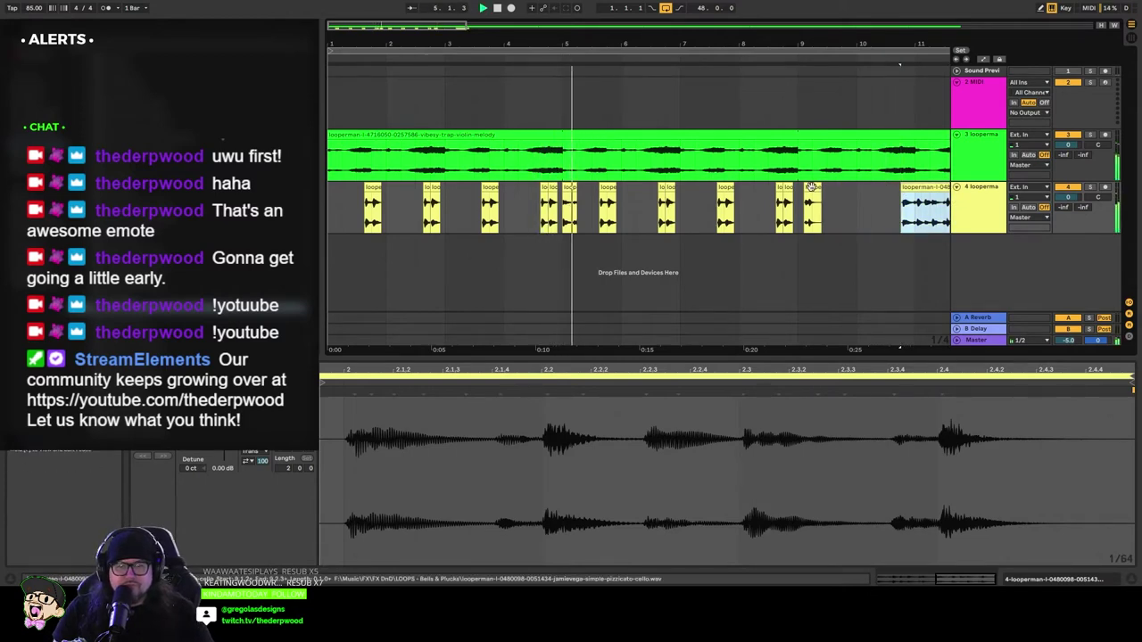
Step: Shorten the opening cello piece at bar 5 to just its first note and listen to it with the violin
{"action": "key", "text": "space"}
{"action": "left_click", "coordinate": [569, 190]}
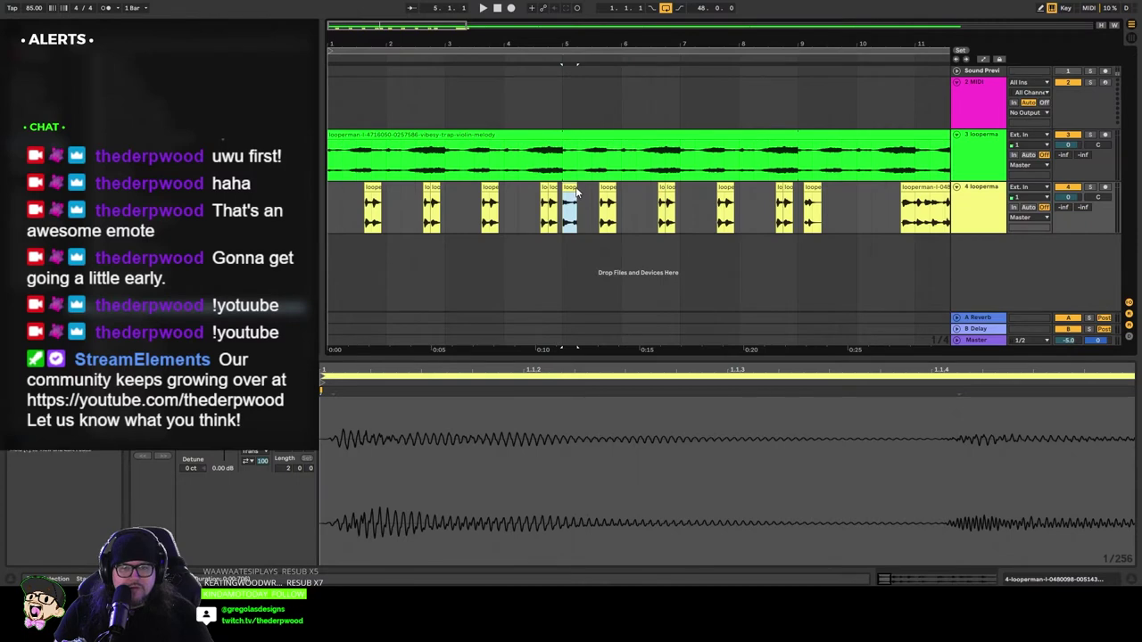
{"action": "left_click", "coordinate": [584, 193]}
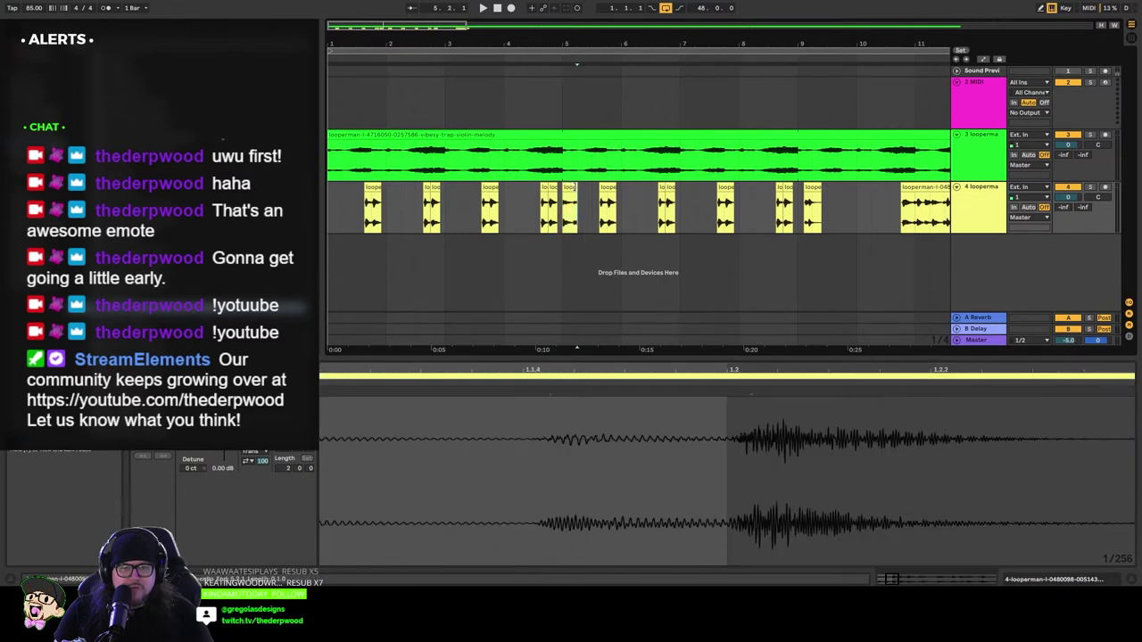
{"action": "left_click", "coordinate": [569, 201]}
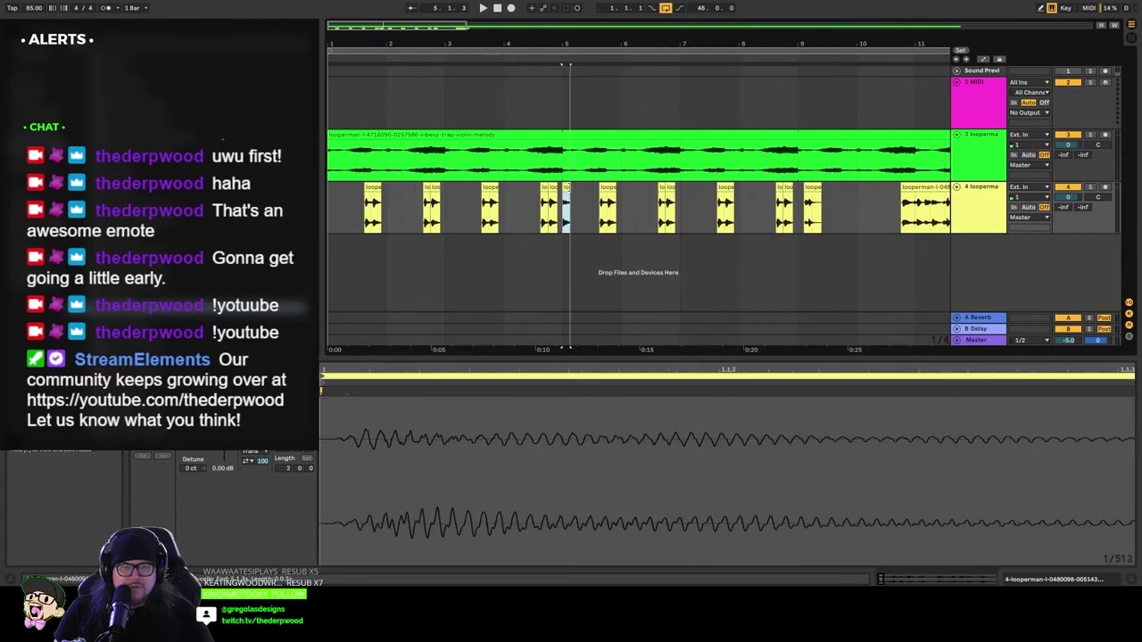
{"action": "key", "text": "space"}
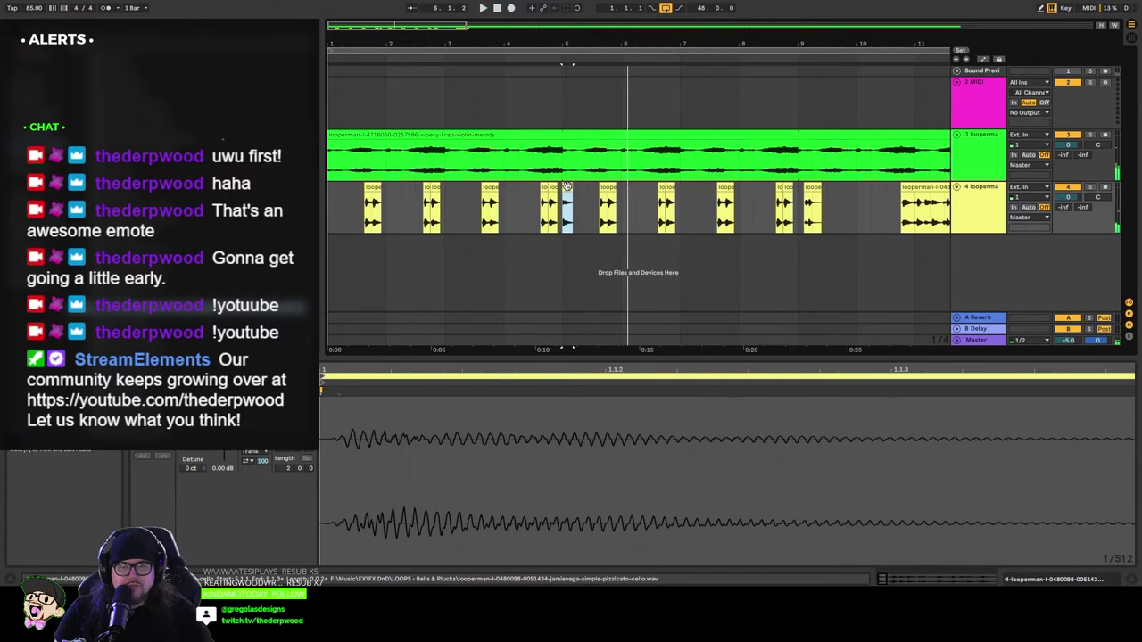
Step: Copy the single-note cello piece from bar 5 to the start of bar 6 and play the section from bar 5
{"action": "left_click_drag", "start_coordinate": [567, 187], "coordinate": [636, 196]}
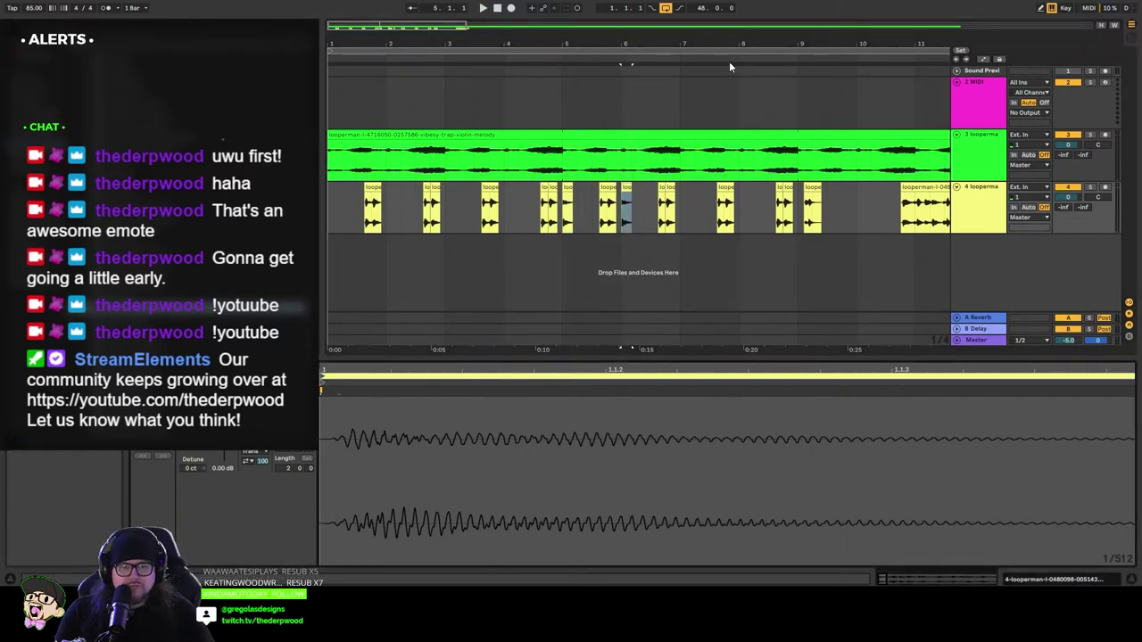
{"action": "left_click", "coordinate": [567, 56]}
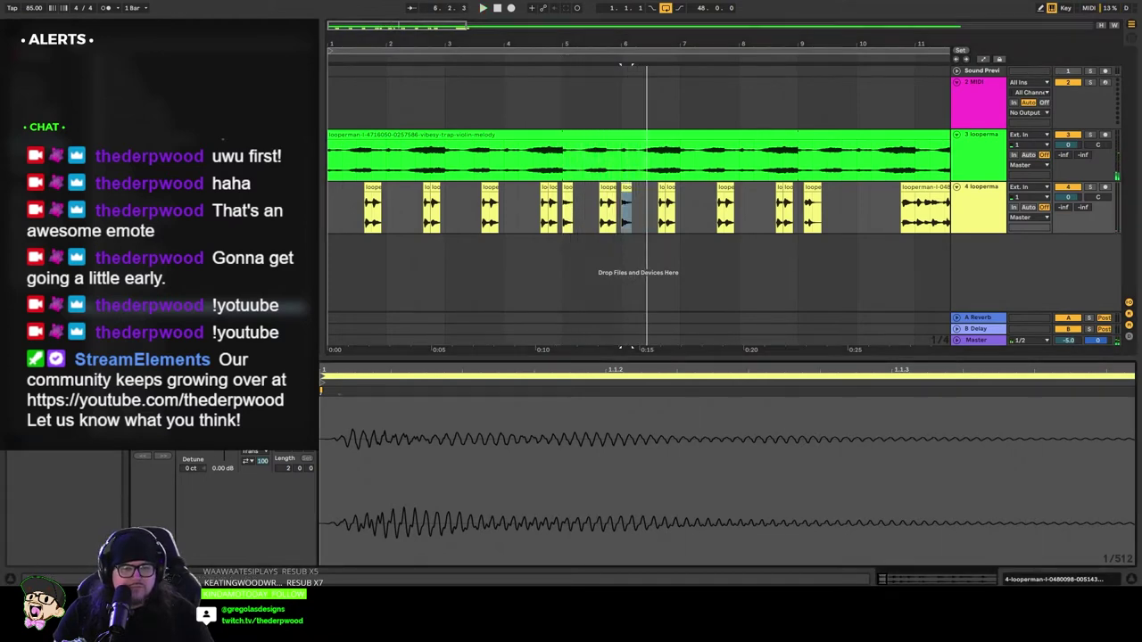
{"action": "left_click", "coordinate": [580, 78]}
{"action": "key", "text": "space"}
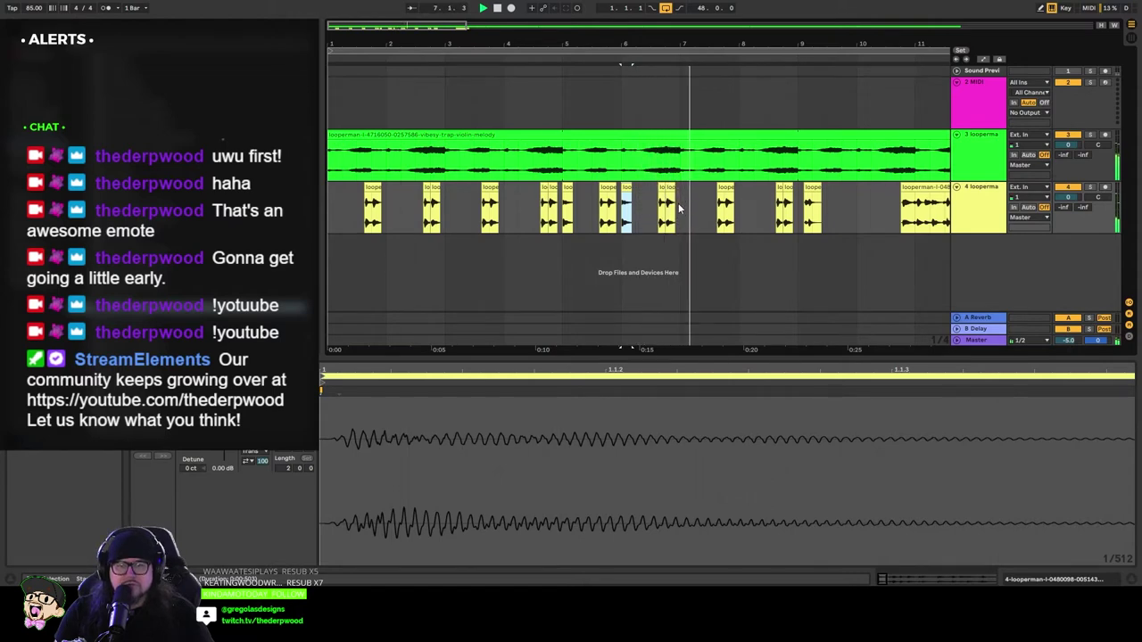
Step: Duplicate the cello pattern of bars 5–6 over bars 7–8 and play the result
{"action": "key", "text": "space"}
{"action": "left_click_drag", "start_coordinate": [680, 214], "coordinate": [574, 207]}
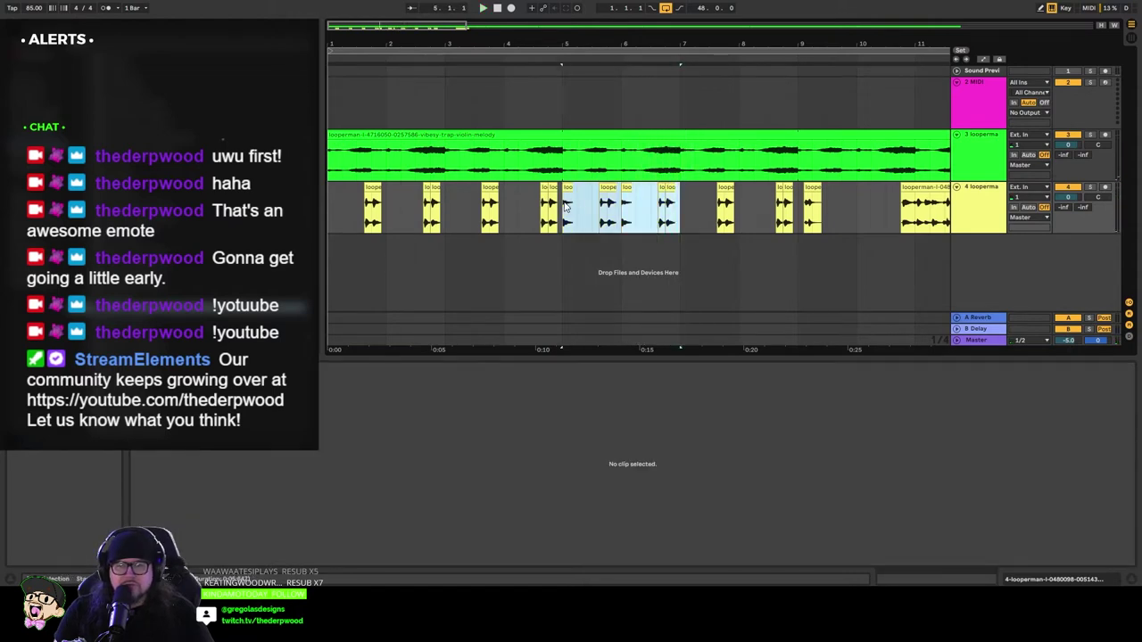
{"action": "key", "text": "ctrl+d"}
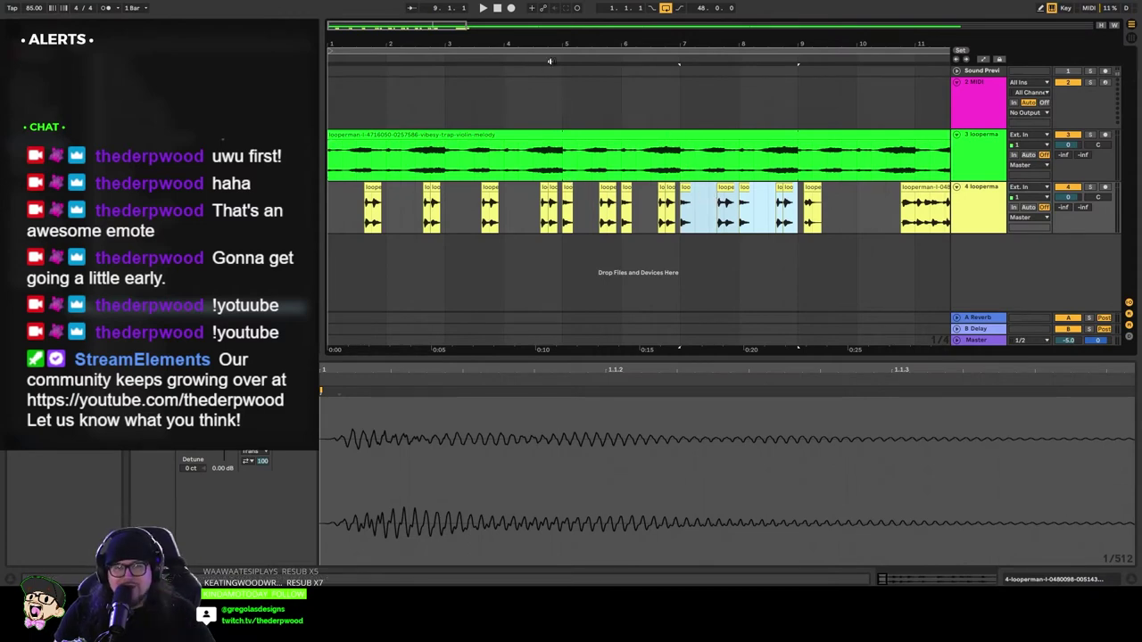
{"action": "left_click", "coordinate": [576, 230]}
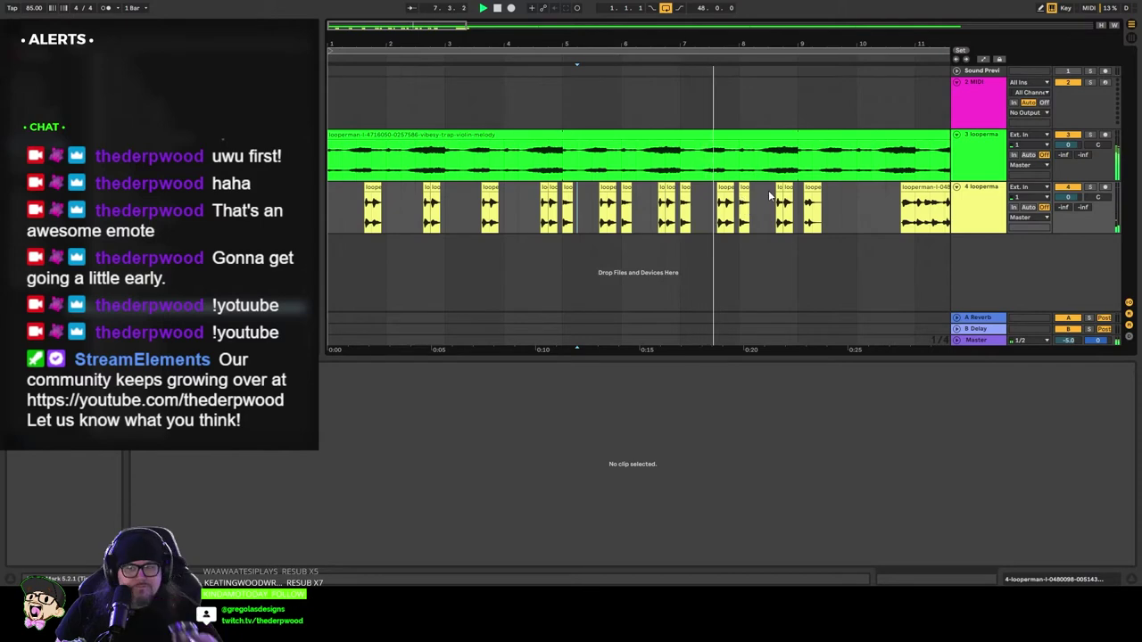
Step: Move the two leftover cello pieces clear of the pattern, the short one to bar 18 and the long one to bar 20
{"action": "left_click_drag", "start_coordinate": [815, 191], "coordinate": [884, 190]}
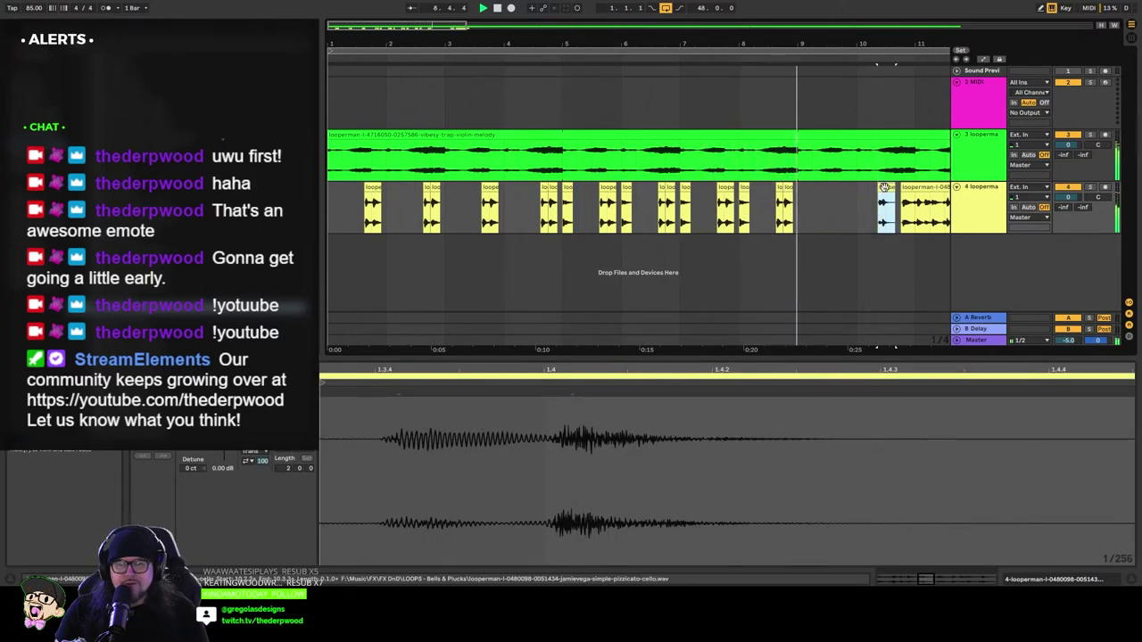
{"action": "key", "text": "space"}
{"action": "left_click_drag", "start_coordinate": [403, 25], "coordinate": [505, 45]}
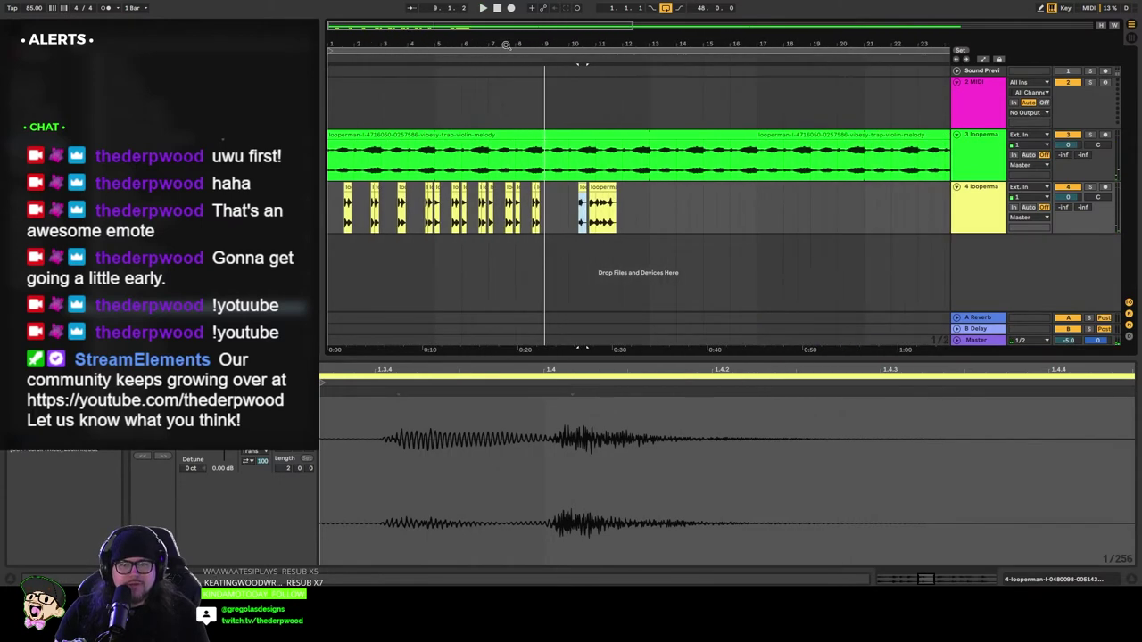
{"action": "left_click_drag", "start_coordinate": [608, 194], "coordinate": [863, 195]}
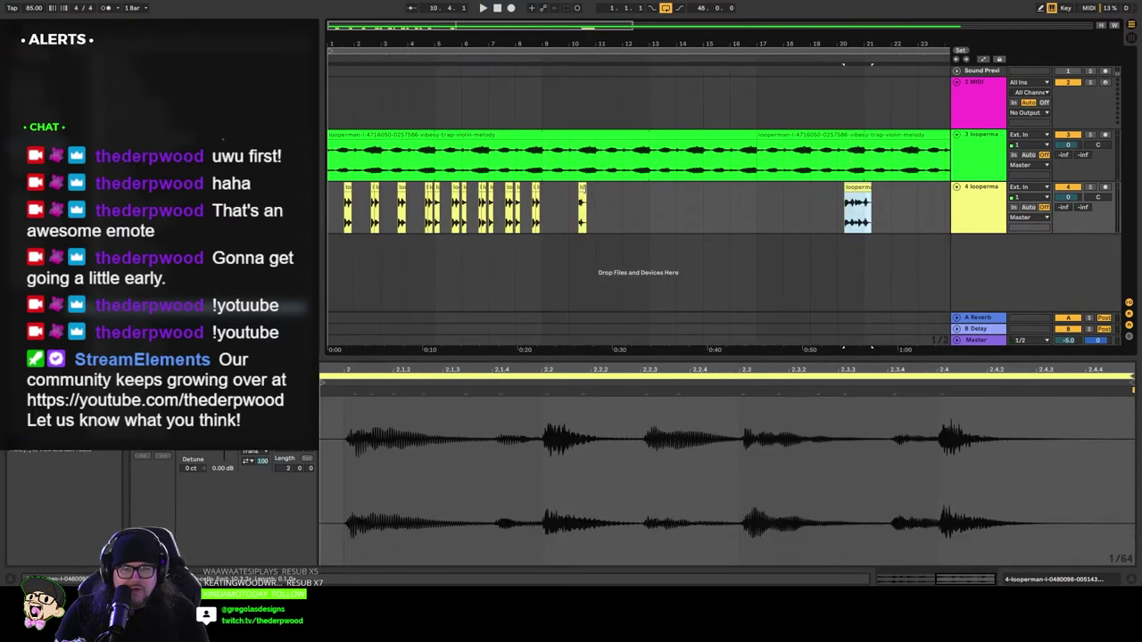
{"action": "left_click_drag", "start_coordinate": [581, 196], "coordinate": [797, 197]}
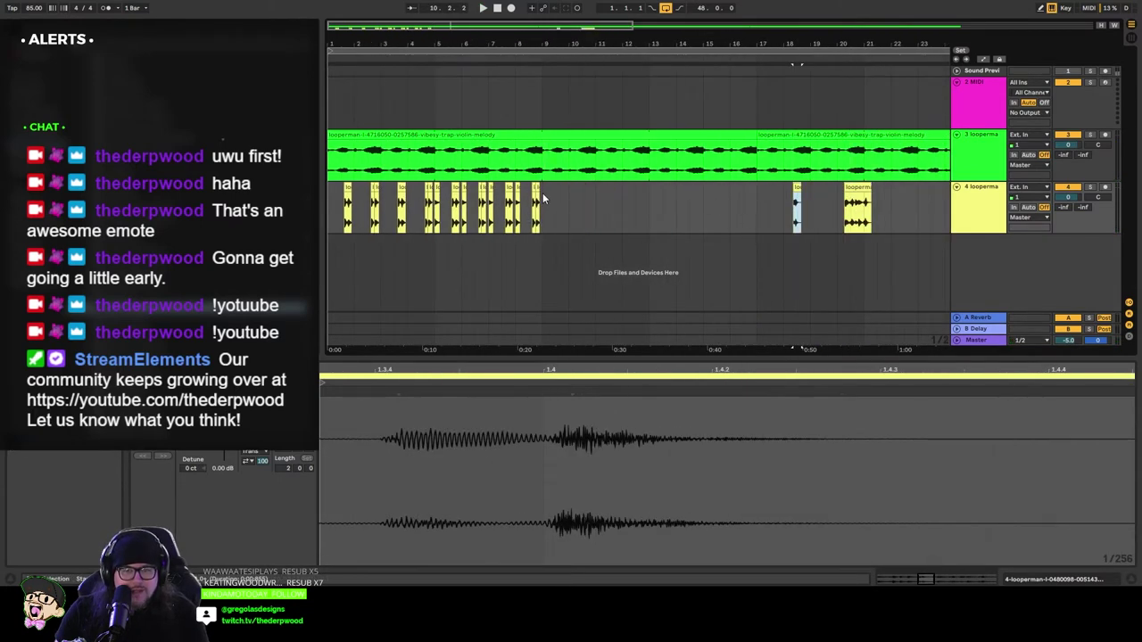
Step: Duplicate the cello pattern of bars 5–8 over bars 9–12 and play the copy
{"action": "left_click_drag", "start_coordinate": [542, 193], "coordinate": [439, 200]}
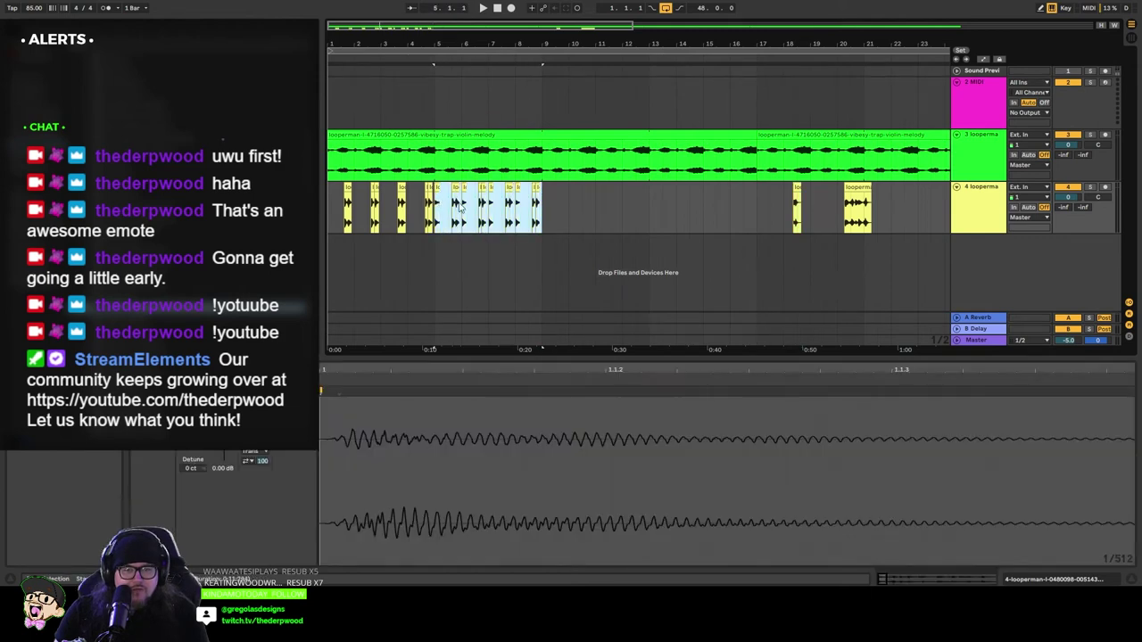
{"action": "key", "text": "ctrl+d"}
{"action": "left_click", "coordinate": [535, 59]}
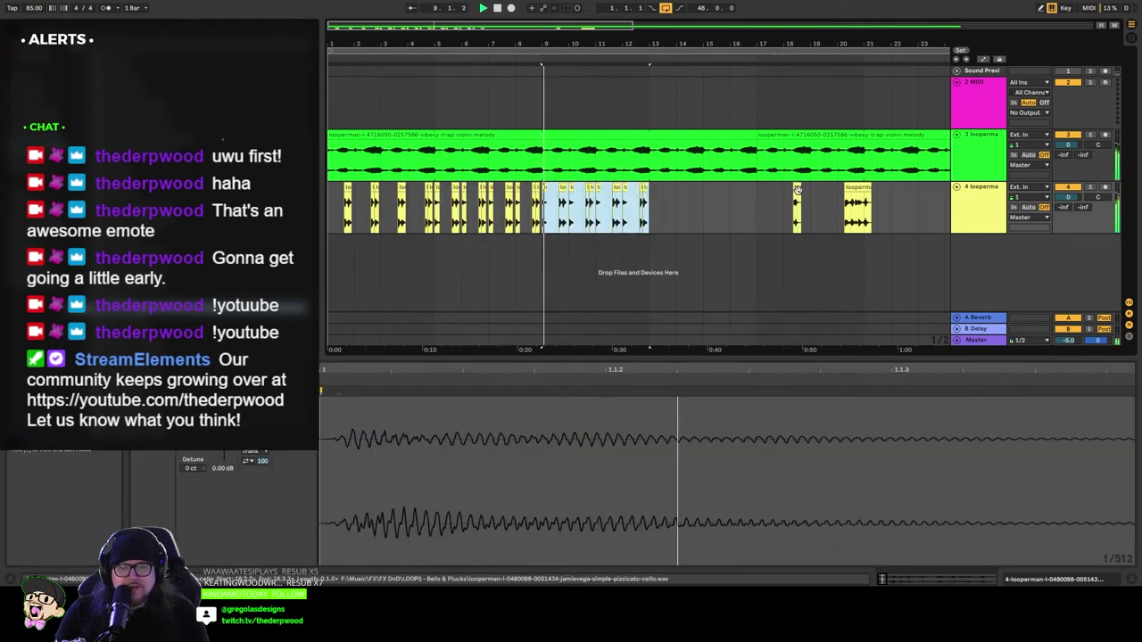
Step: Move the short leftover cello piece from bar 18 into the gap after bar 9's opening note and listen to it
{"action": "left_click", "coordinate": [546, 197]}
{"action": "left_click_drag", "start_coordinate": [546, 196], "coordinate": [560, 197]}
{"action": "key", "text": "space"}
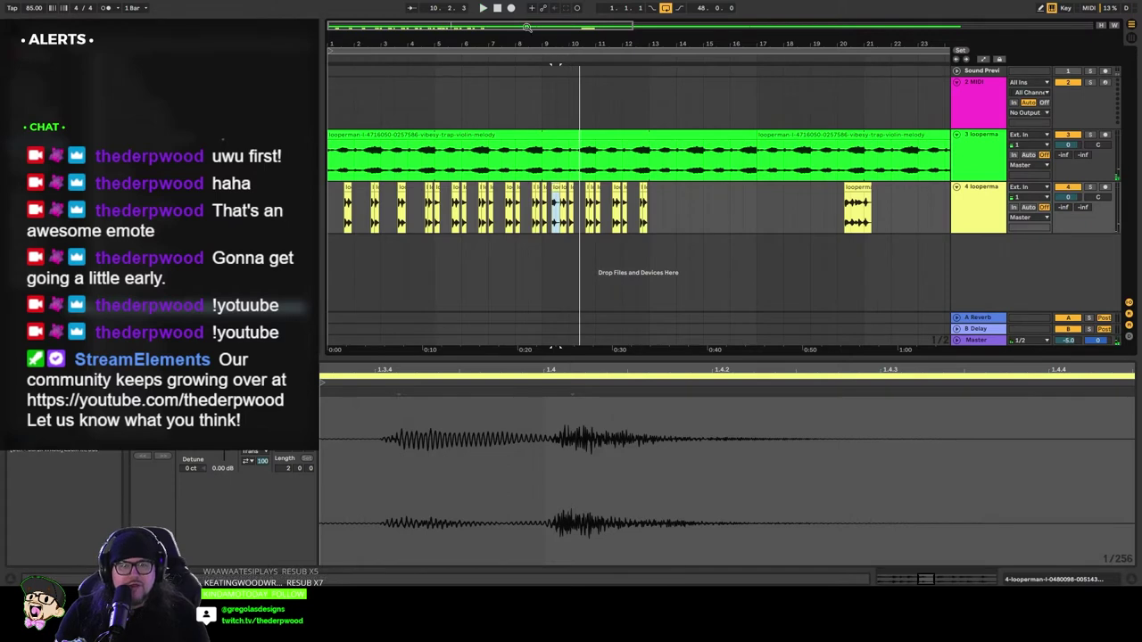
{"action": "left_click_drag", "start_coordinate": [526, 27], "coordinate": [450, 29]}
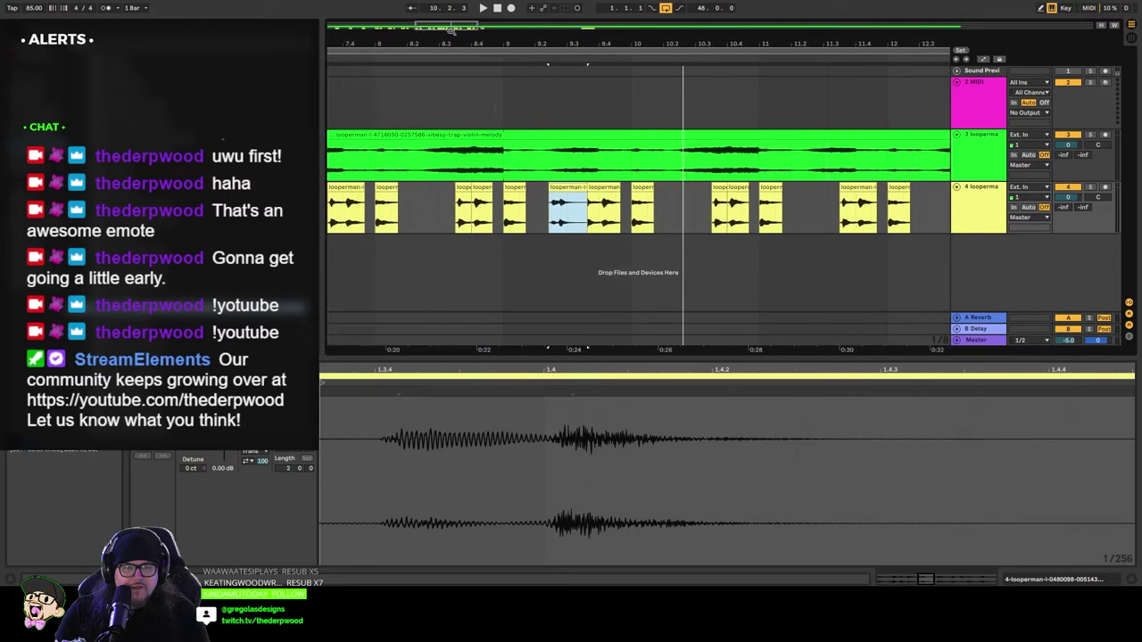
{"action": "left_click", "coordinate": [547, 61]}
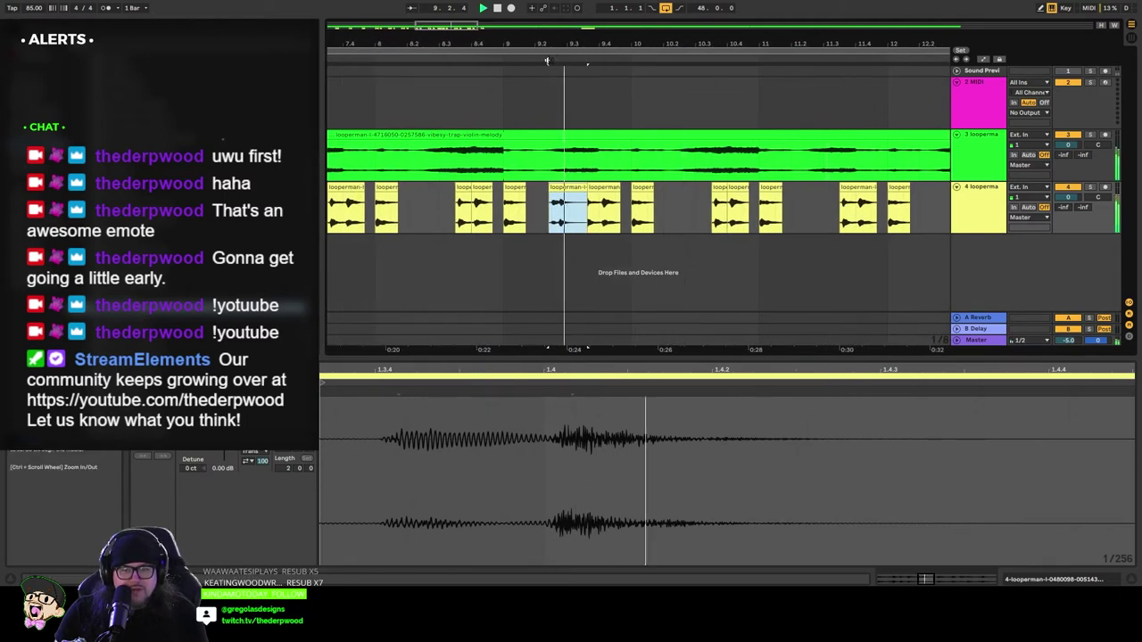
Step: Trim the inserted bar 9 cello piece to its last note, shift it on a separate audio track in that bar, and play the section
{"action": "left_click", "coordinate": [552, 193]}
{"action": "left_click_drag", "start_coordinate": [550, 188], "coordinate": [584, 257]}
{"action": "left_click", "coordinate": [461, 58]}
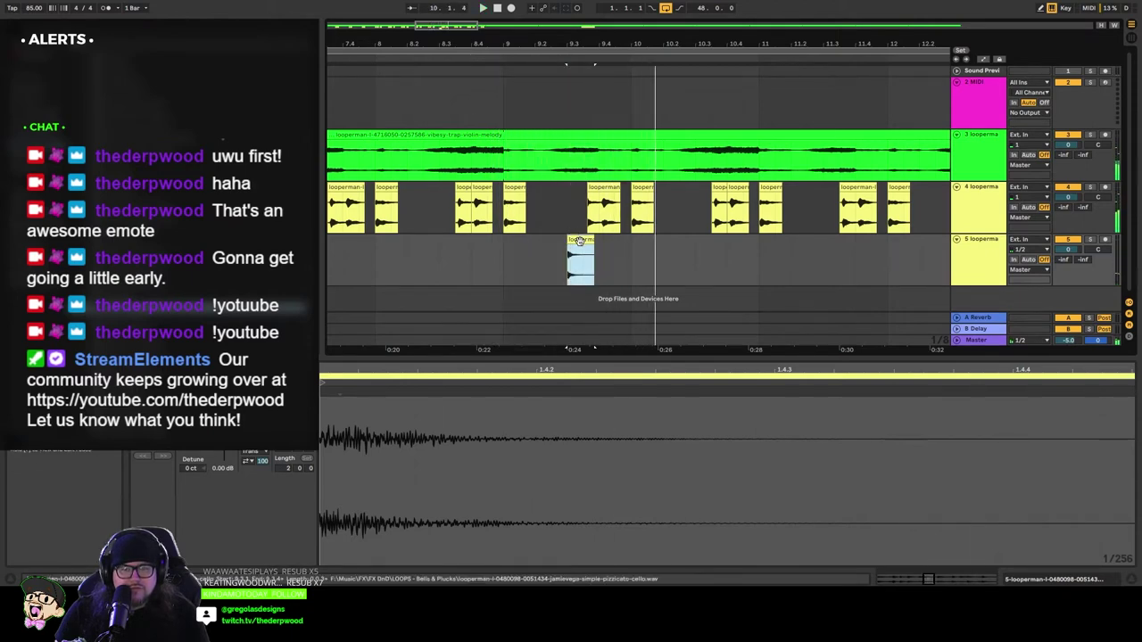
{"action": "mouse_move", "coordinate": [588, 245]}
{"action": "left_mouse_down"}
{"action": "mouse_move", "coordinate": [635, 247]}
{"action": "mouse_move", "coordinate": [539, 248]}
{"action": "mouse_move", "coordinate": [572, 250]}
{"action": "left_mouse_up"}
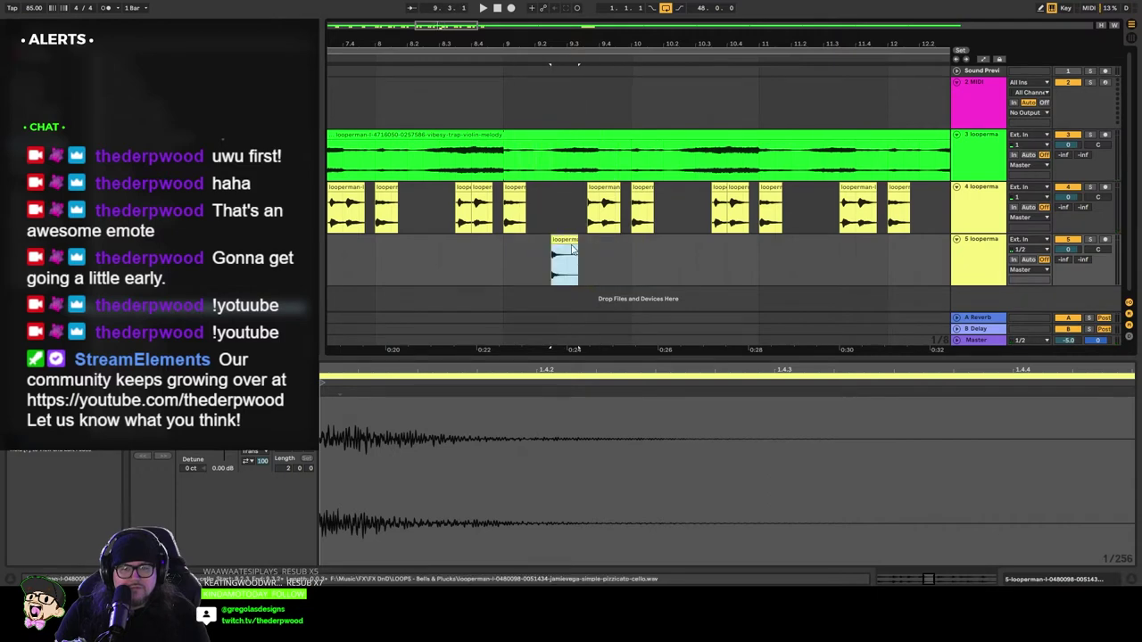
{"action": "left_click", "coordinate": [494, 59]}
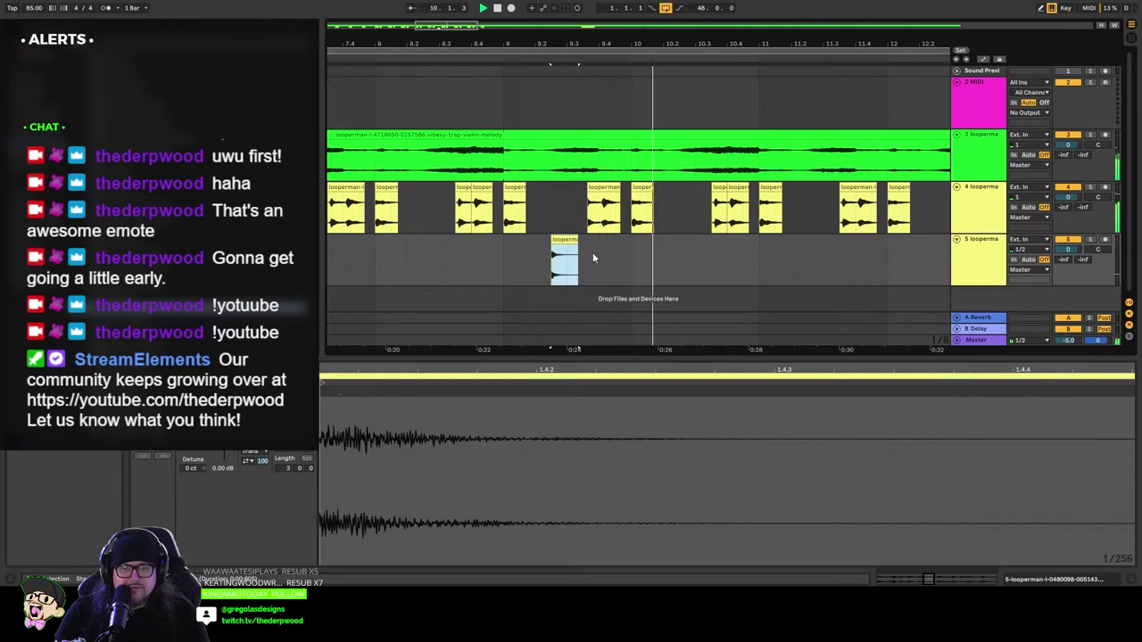
Step: Move the trimmed single-note piece back up onto the cello track in bar 9, keeping its timing
{"action": "key", "text": "space"}
{"action": "mouse_move", "coordinate": [564, 241]}
{"action": "left_mouse_down"}
{"action": "mouse_move", "coordinate": [687, 242]}
{"action": "mouse_move", "coordinate": [567, 246]}
{"action": "mouse_move", "coordinate": [562, 212]}
{"action": "left_mouse_up"}
{"action": "left_click_drag", "start_coordinate": [449, 28], "coordinate": [449, 24]}
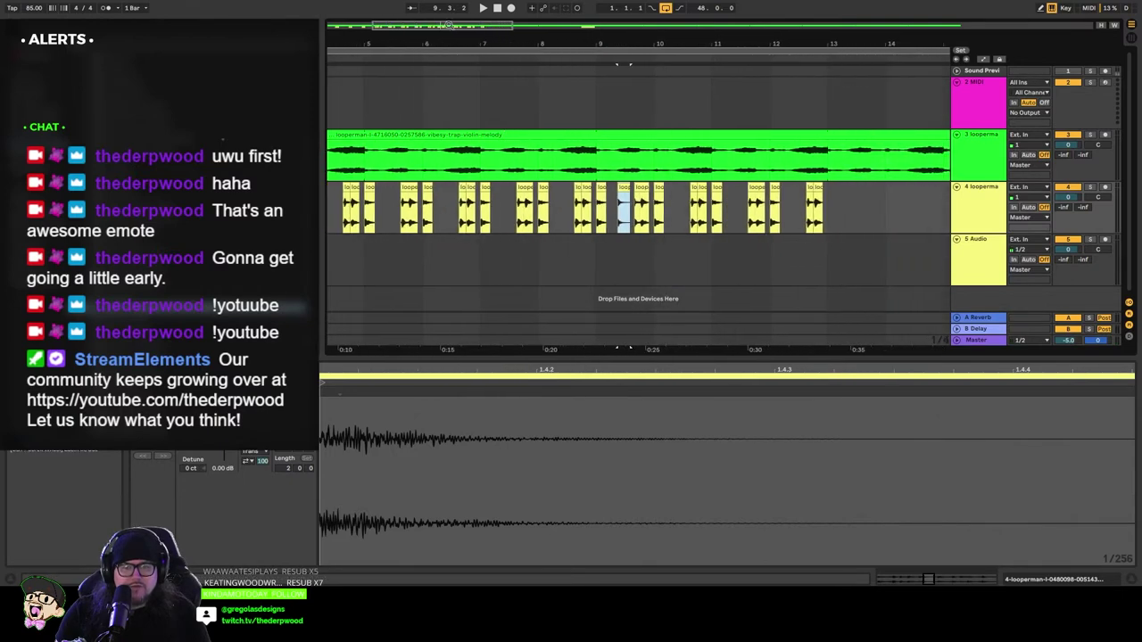
Step: Delete the cello slices in bars 11 and 12
{"action": "left_click", "coordinate": [603, 190]}
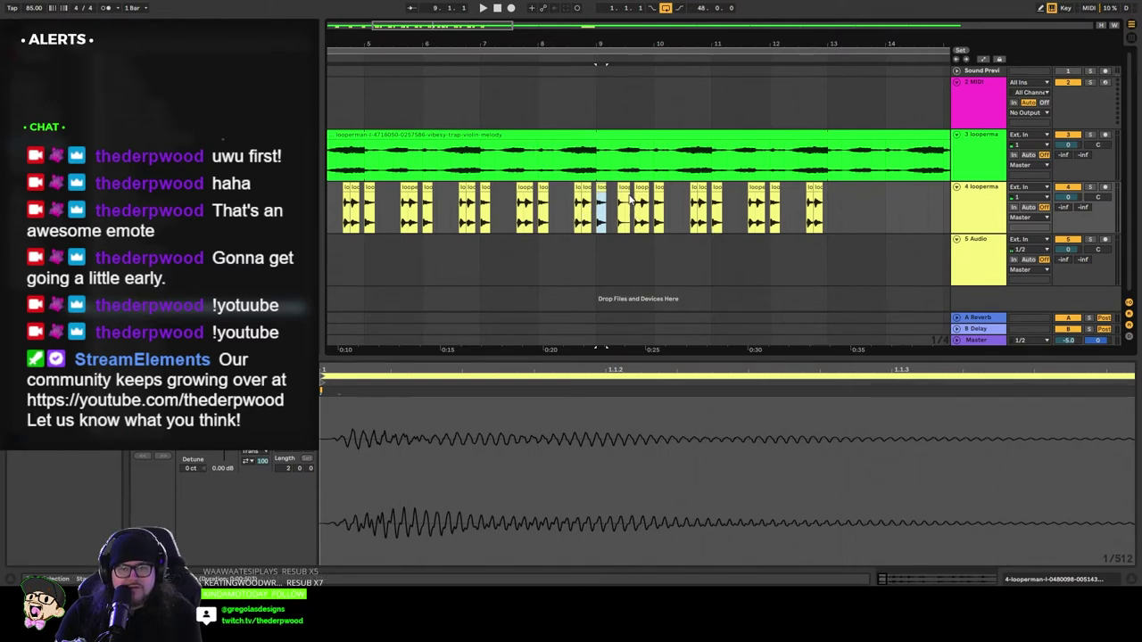
{"action": "left_click", "coordinate": [717, 190]}
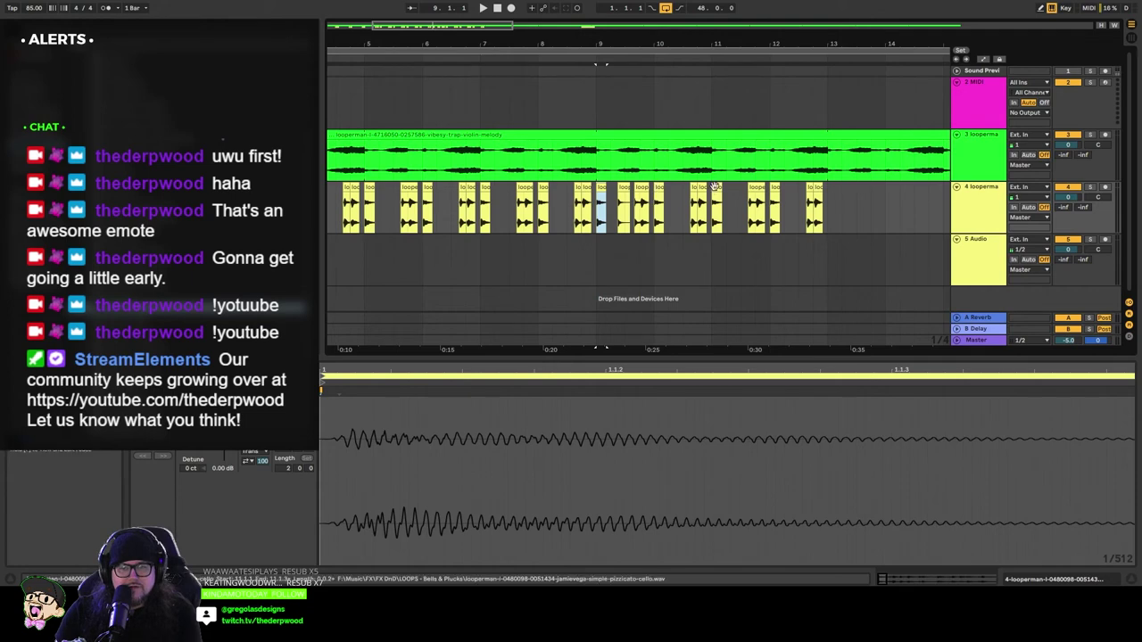
{"action": "left_click", "coordinate": [816, 188], "text": "shift"}
{"action": "key", "text": "Delete"}
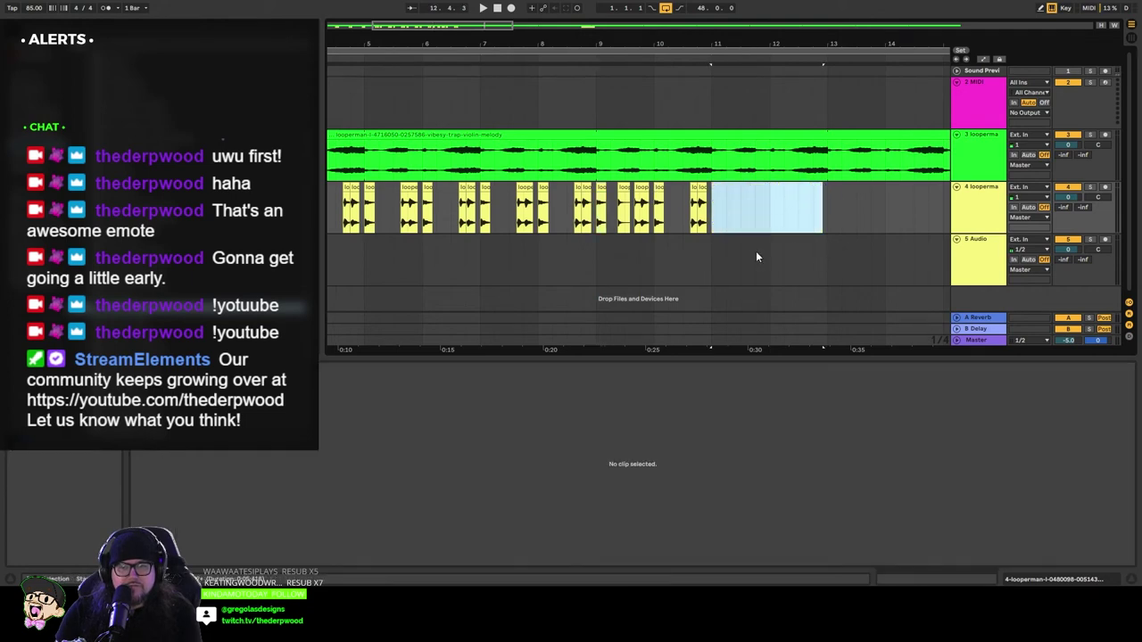
Step: Copy the added single-note piece from bar 9 to the same position in bar 10 and listen to both bars
{"action": "left_click", "coordinate": [712, 196]}
{"action": "left_click", "coordinate": [621, 189]}
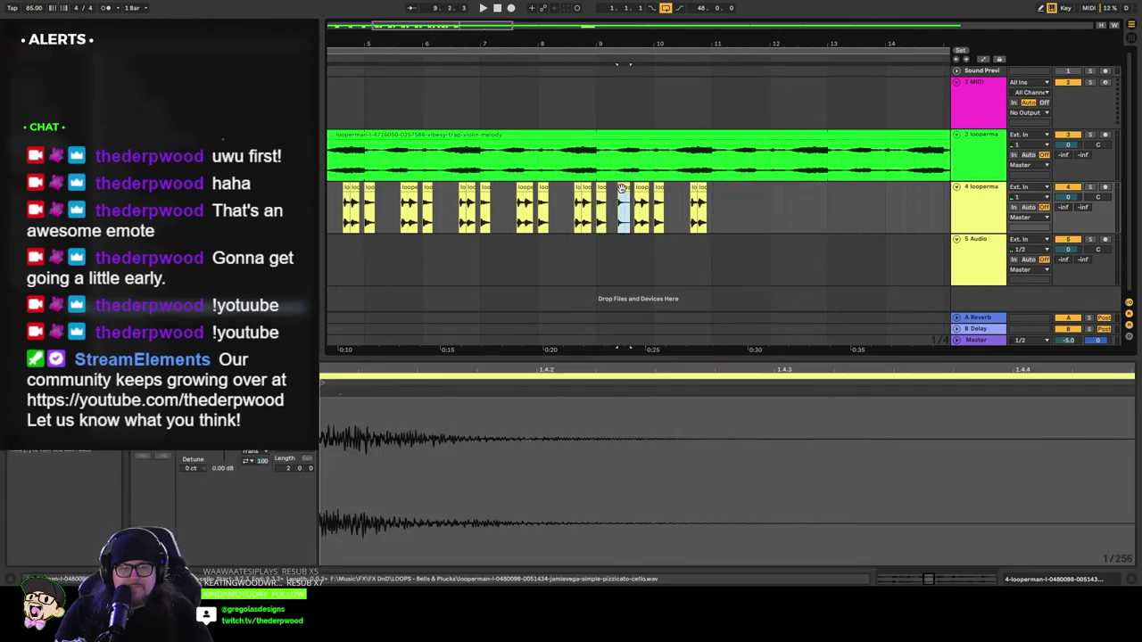
{"action": "left_click_drag", "start_coordinate": [622, 189], "coordinate": [680, 201]}
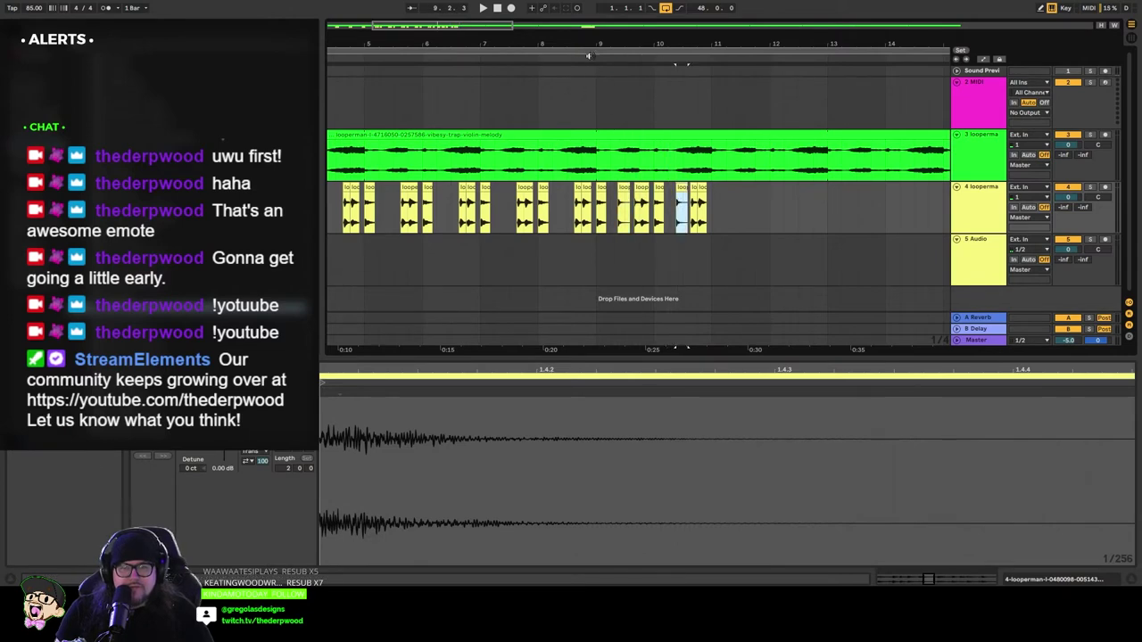
{"action": "left_click", "coordinate": [710, 189]}
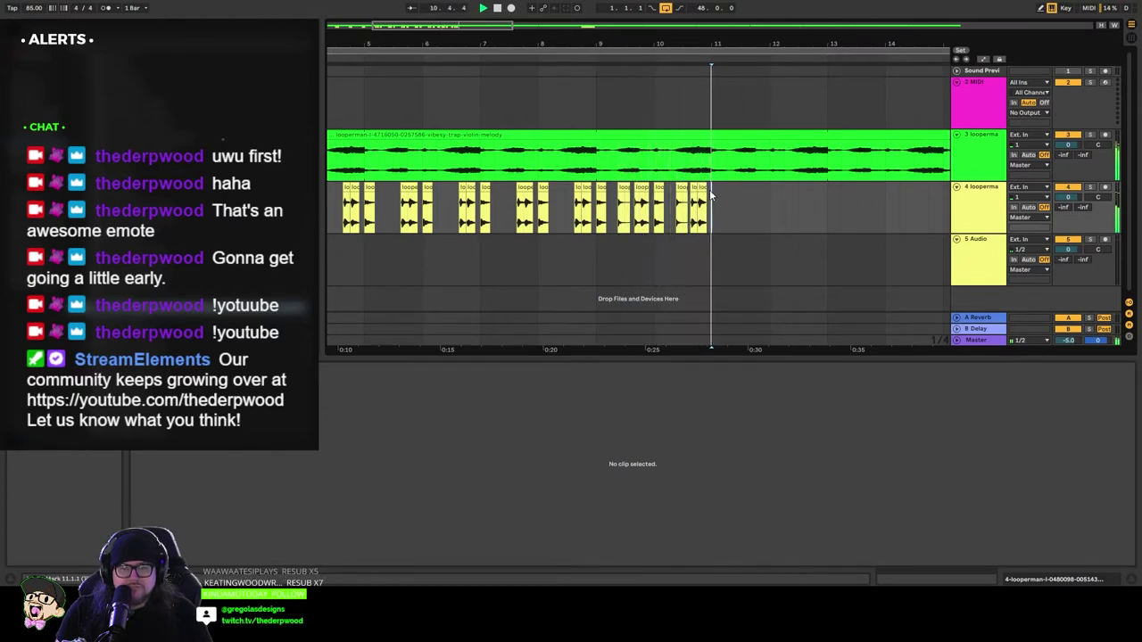
{"action": "key", "text": "space"}
Step: Duplicate the cello pattern of bars 9–10 over bars 11–12 and play the result
{"action": "left_click_drag", "start_coordinate": [711, 192], "coordinate": [615, 197]}
{"action": "key", "text": "ctrl+d"}
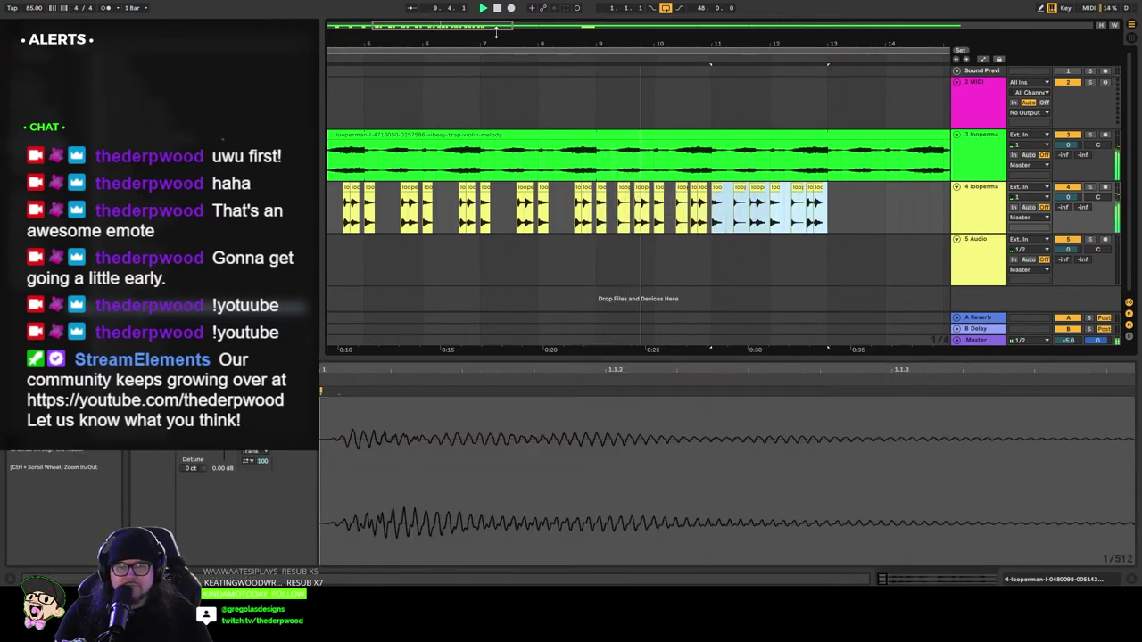
{"action": "scroll", "coordinate": [665, 235], "scroll_direction": "down", "scroll_amount": 2}
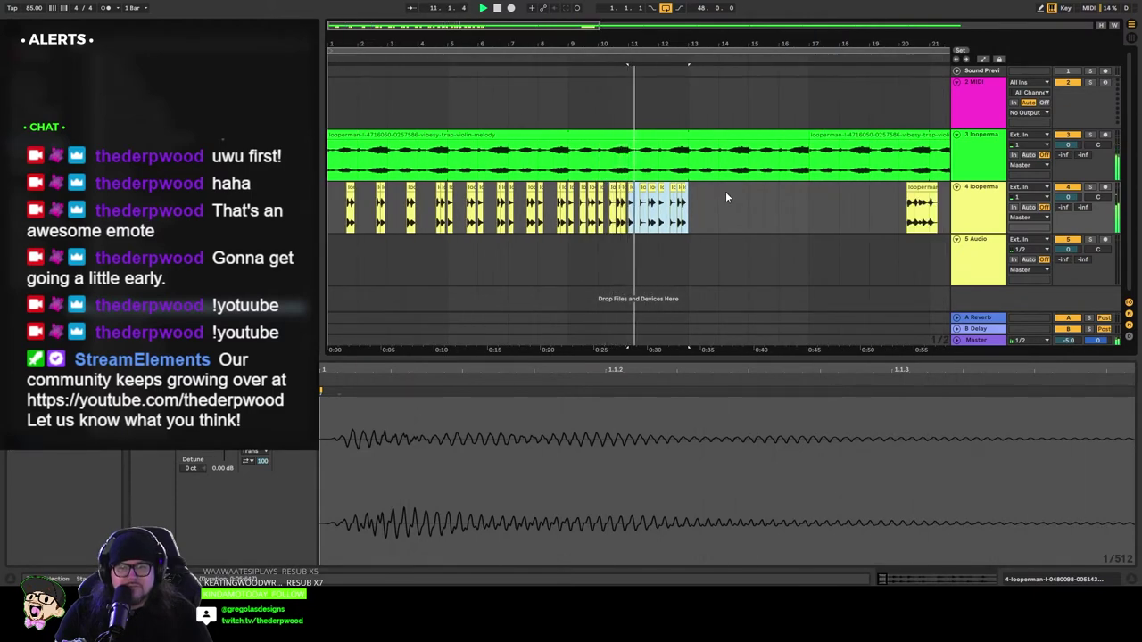
{"action": "left_click", "coordinate": [673, 203]}
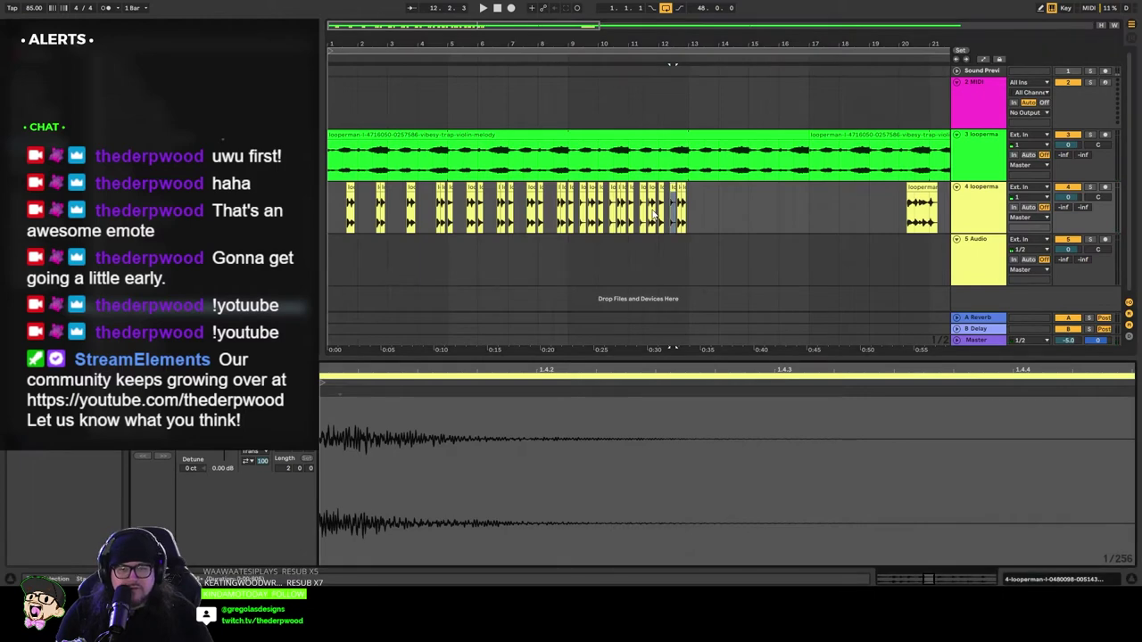
{"action": "key", "text": "space"}
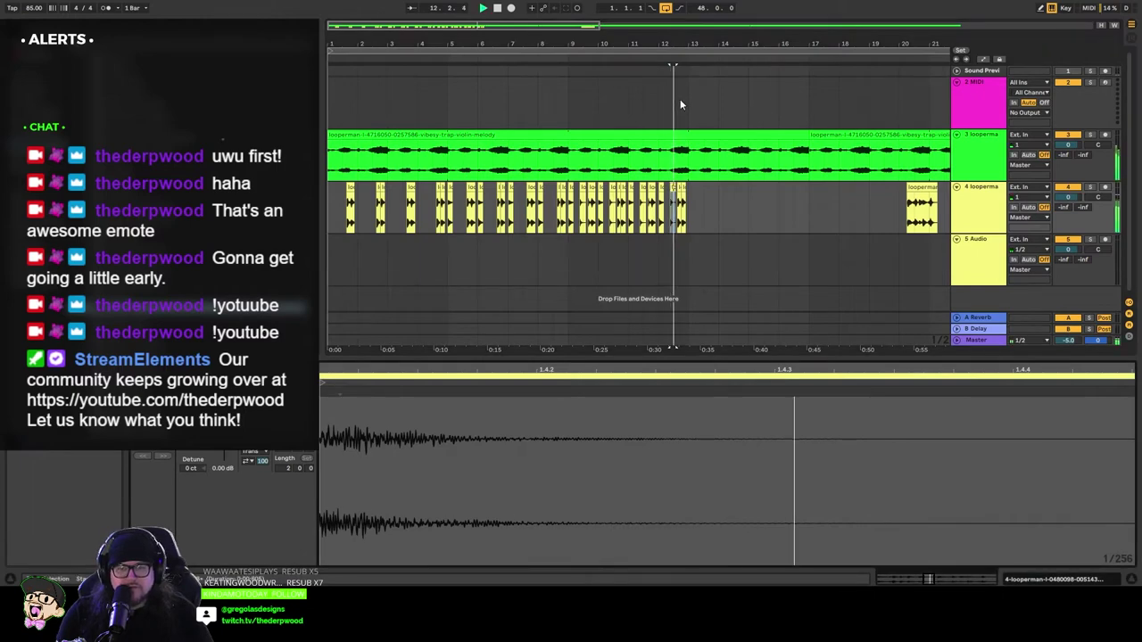
{"action": "left_click", "coordinate": [646, 59]}
Step: Duplicate the cello pattern of bars 9–12 over bars 13–16
{"action": "left_click", "coordinate": [689, 189]}
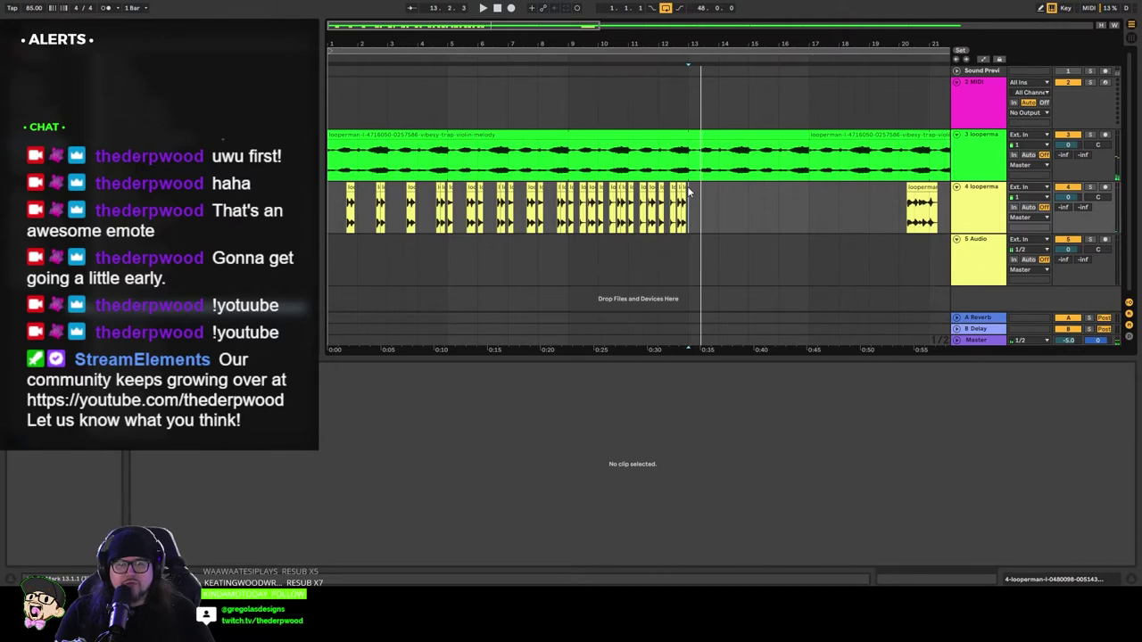
{"action": "left_click_drag", "start_coordinate": [689, 189], "coordinate": [576, 192]}
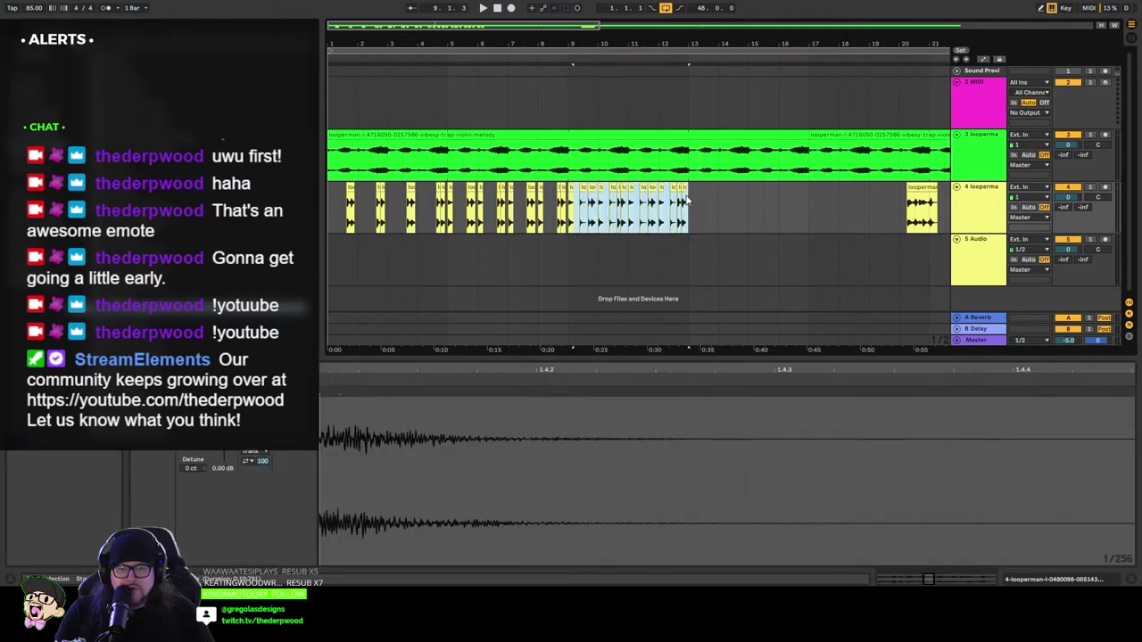
{"action": "left_click", "coordinate": [689, 197]}
{"action": "left_click_drag", "start_coordinate": [689, 196], "coordinate": [576, 193]}
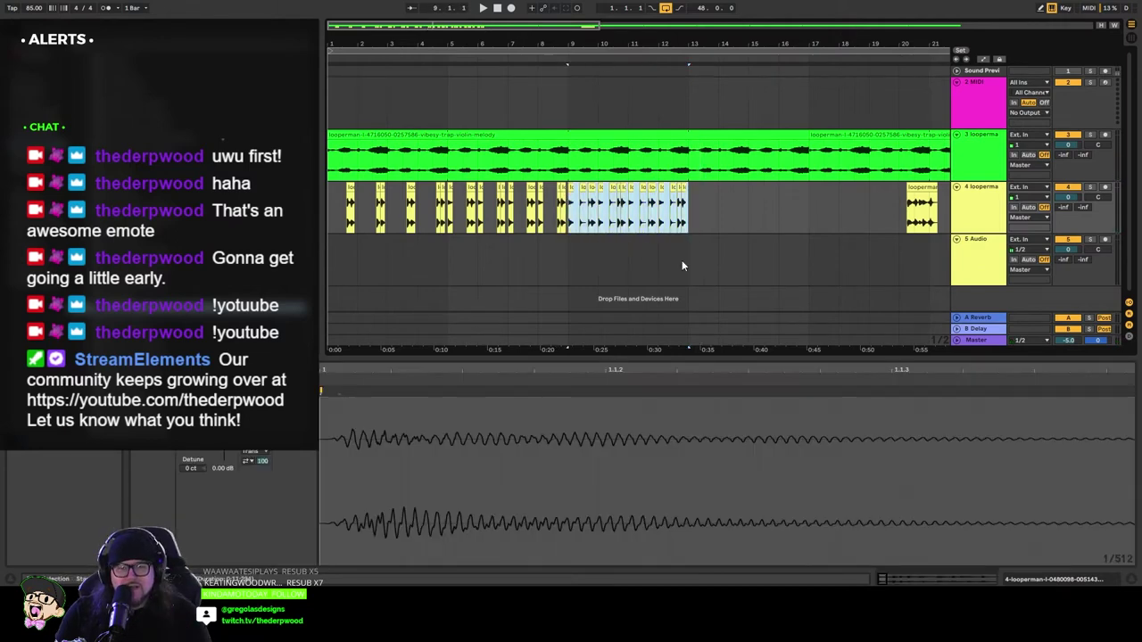
{"action": "key", "text": "ctrl+d"}
Step: Delete the unused long cello piece at bar 20
{"action": "left_click", "coordinate": [923, 188]}
{"action": "key", "text": "Delete"}
{"action": "left_click_drag", "start_coordinate": [575, 27], "coordinate": [575, 9]}
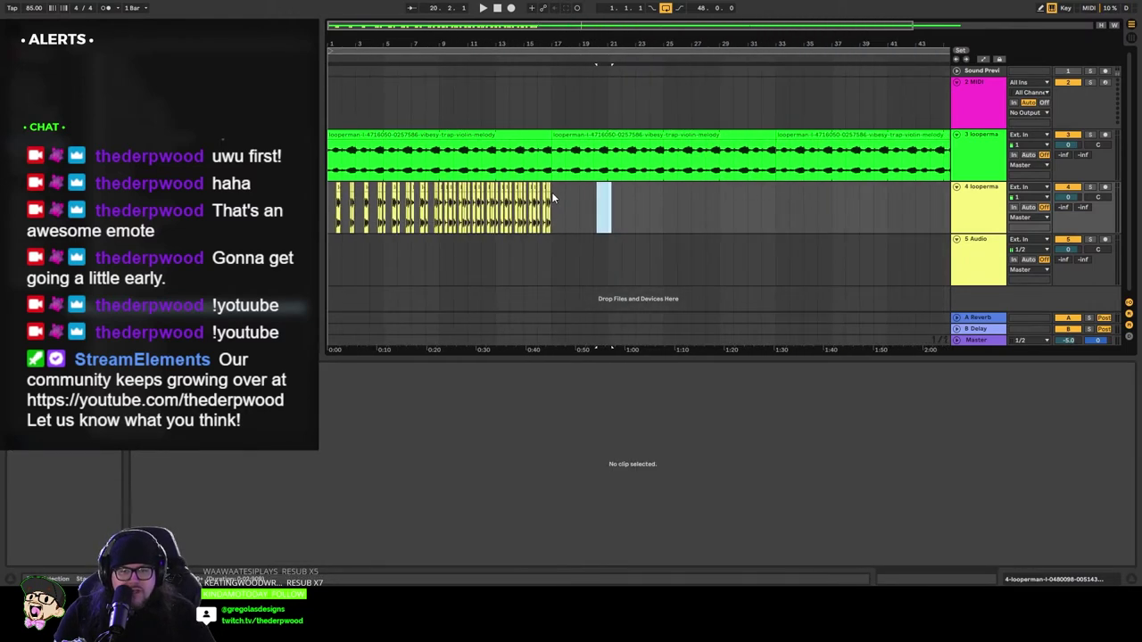
Step: Select the cello slices in bars 9–16 and look through the editing commands available for them
{"action": "left_click_drag", "start_coordinate": [552, 191], "coordinate": [438, 201]}
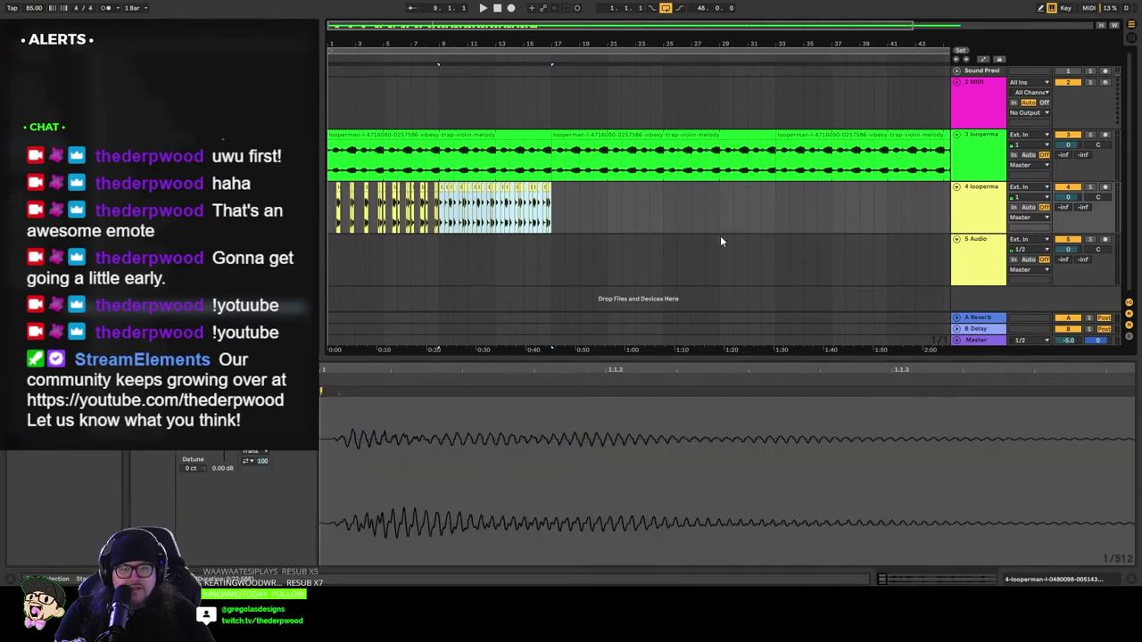
{"action": "right_click", "coordinate": [448, 191]}
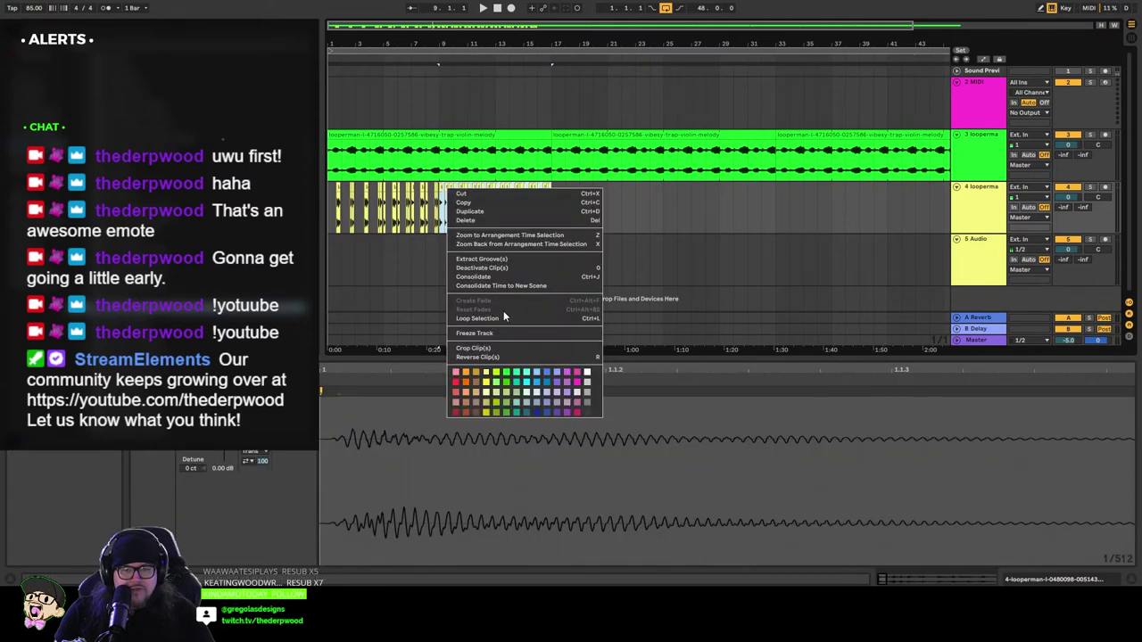
{"action": "left_click", "coordinate": [581, 96]}
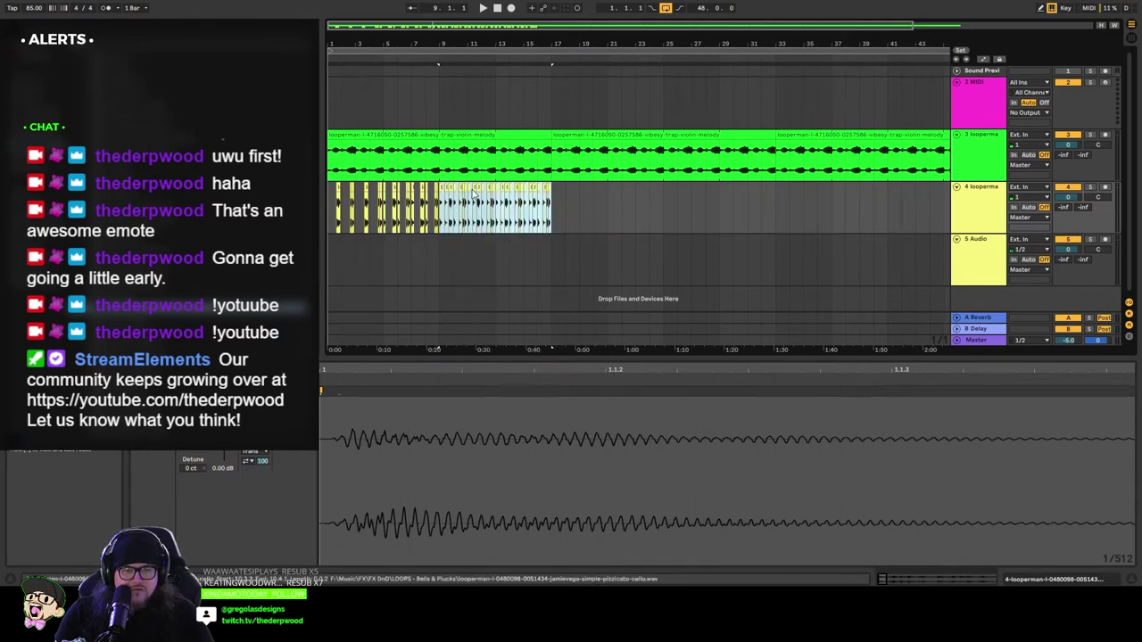
{"action": "left_click", "coordinate": [566, 191]}
{"action": "left_click", "coordinate": [518, 190]}
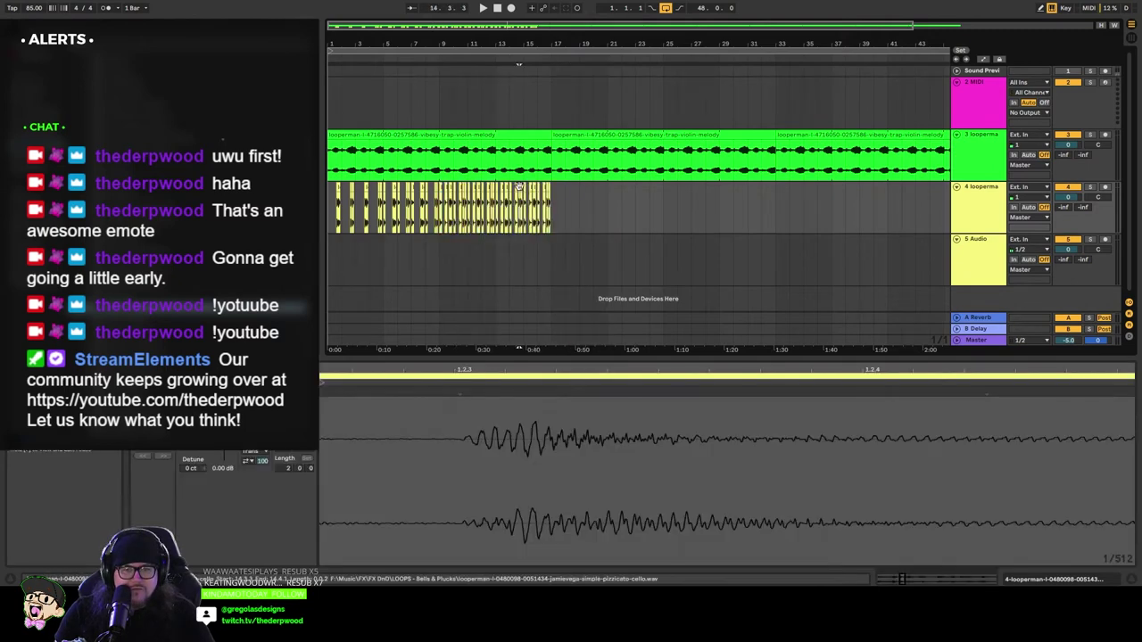
{"action": "left_click_drag", "start_coordinate": [553, 184], "coordinate": [438, 189]}
{"action": "right_click", "coordinate": [439, 189]}
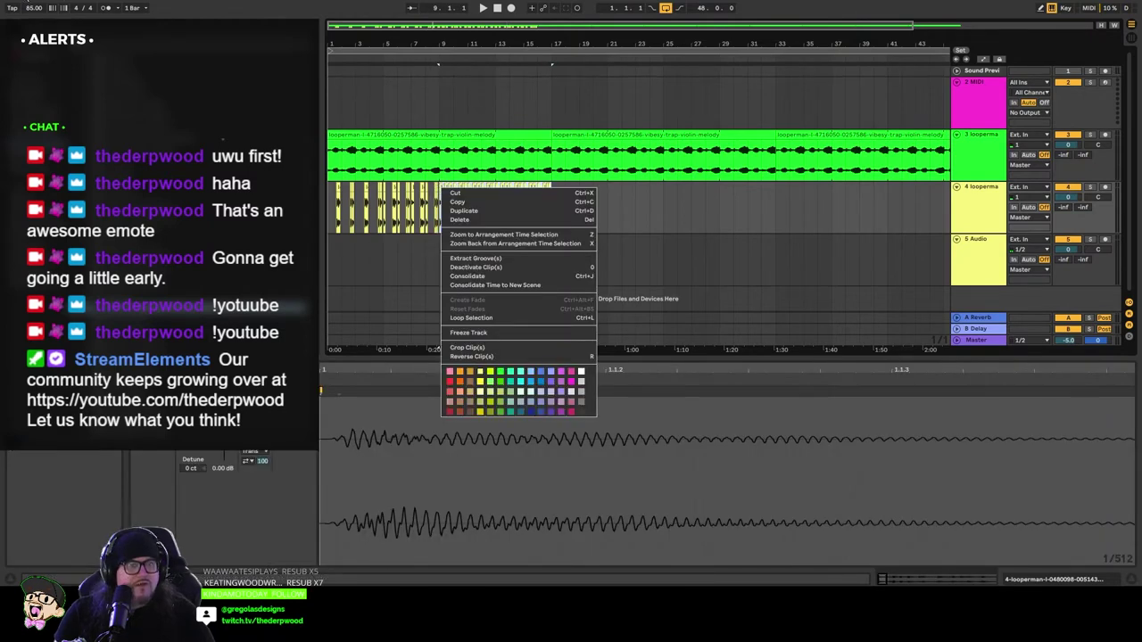
{"action": "left_click", "coordinate": [24, 1]}
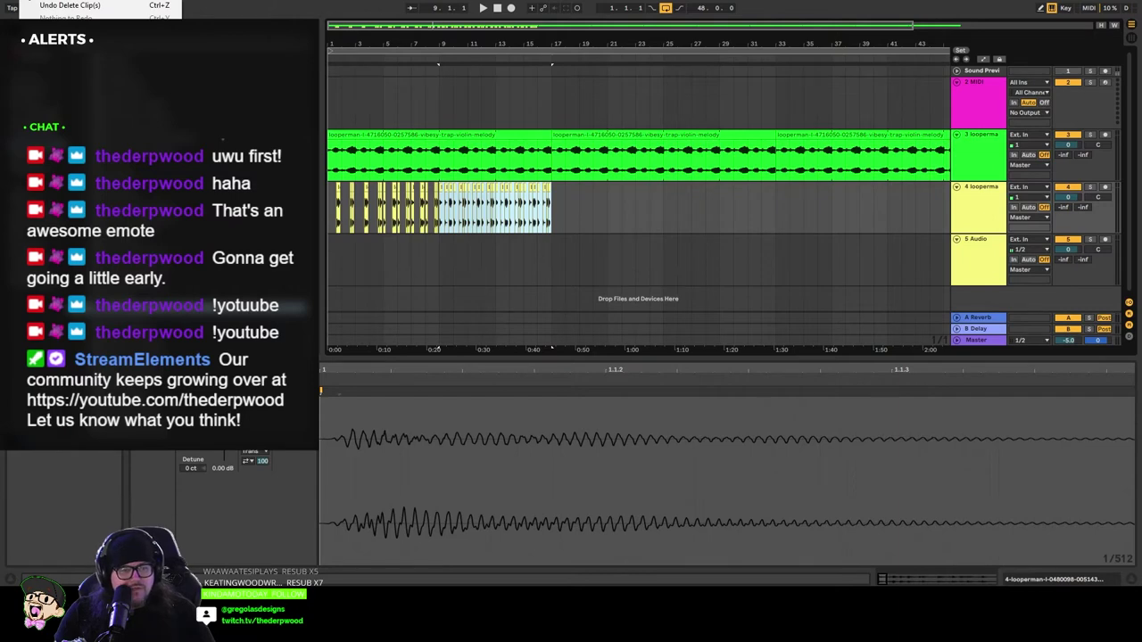
{"action": "mouse_move", "coordinate": [78, 2]}
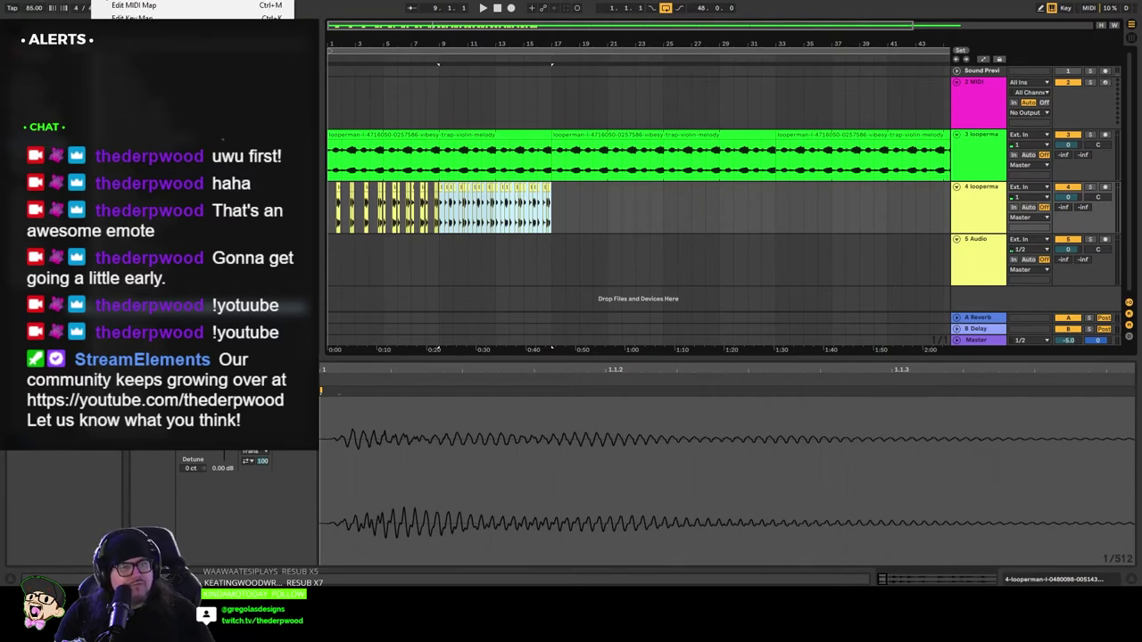
{"action": "key", "text": "Escape"}
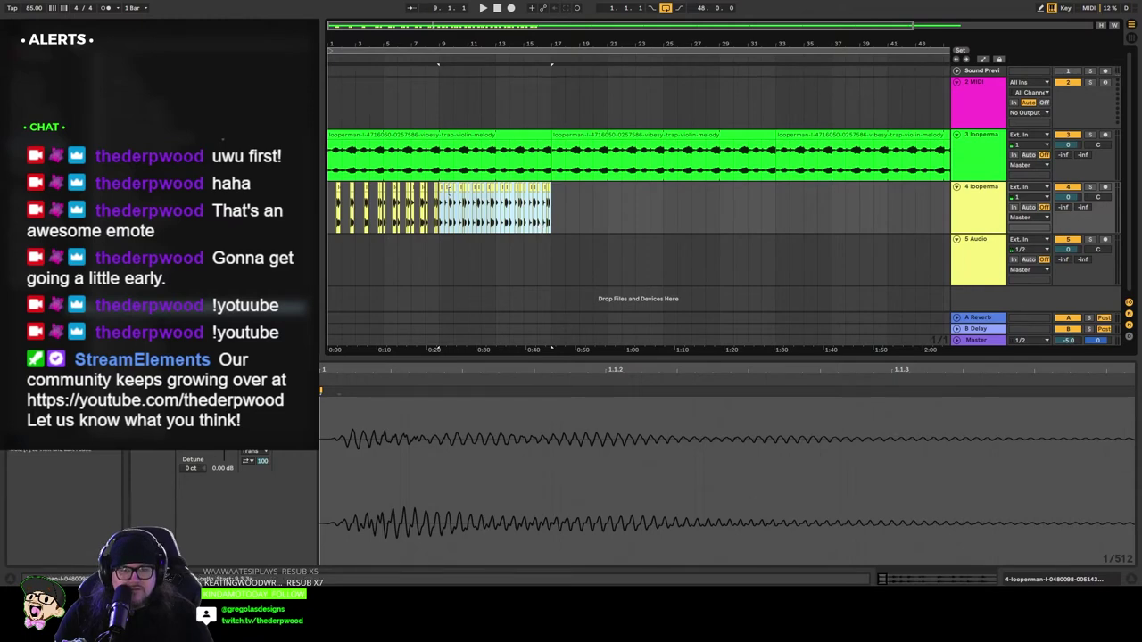
Step: Duplicate the cello slices of bars 9–16 four times to fill the track through bar 48
{"action": "left_click", "coordinate": [592, 194]}
{"action": "left_click", "coordinate": [530, 192]}
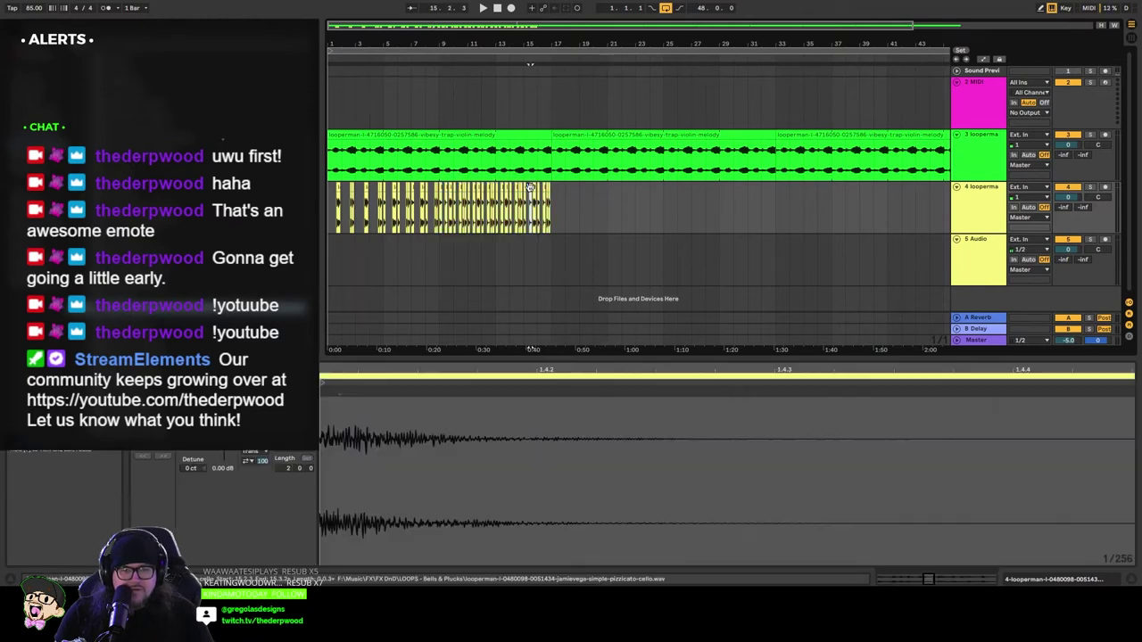
{"action": "left_click_drag", "start_coordinate": [551, 188], "coordinate": [437, 191]}
{"action": "key", "text": "ctrl+d"}
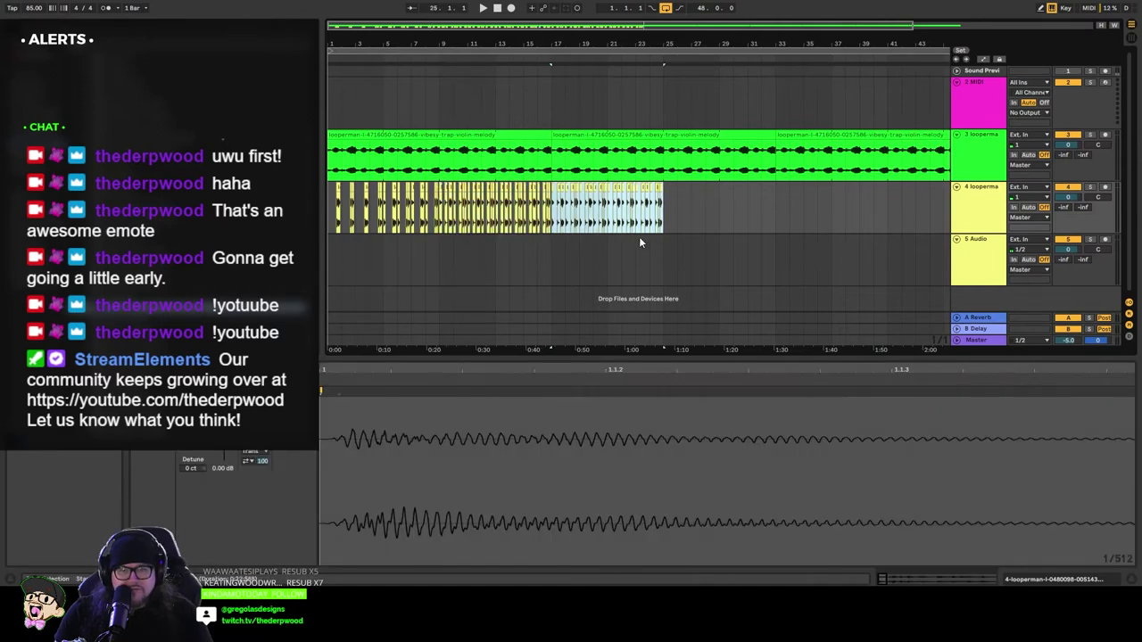
{"action": "key", "text": "ctrl+d"}
{"action": "key", "text": "ctrl+d"}
{"action": "key", "text": "ctrl+d"}
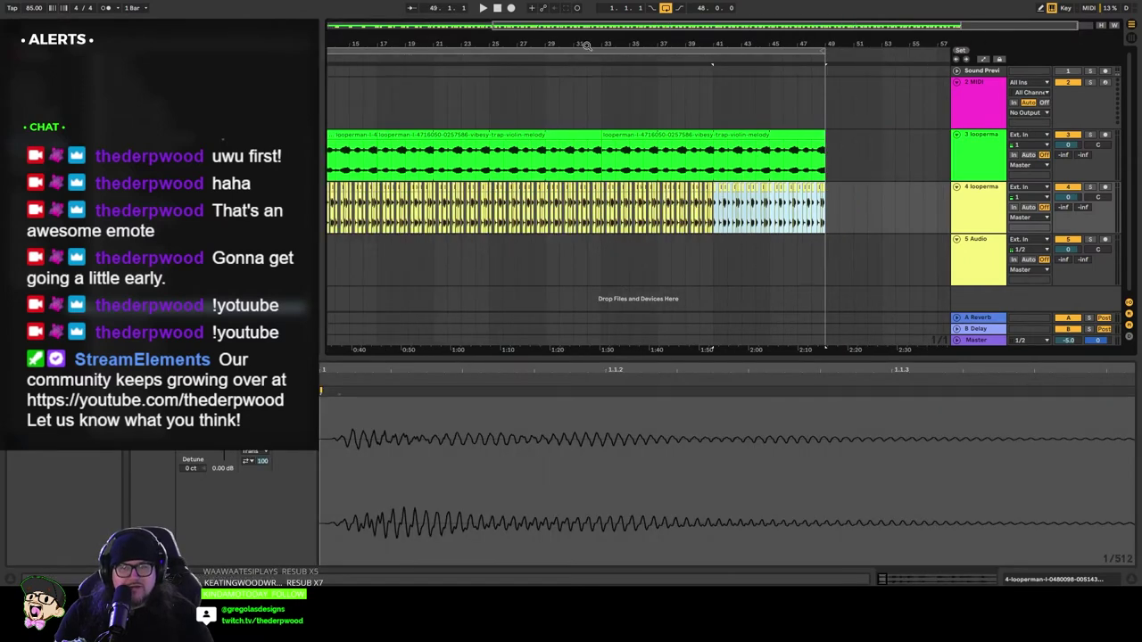
{"action": "left_click_drag", "start_coordinate": [493, 23], "coordinate": [333, 23]}
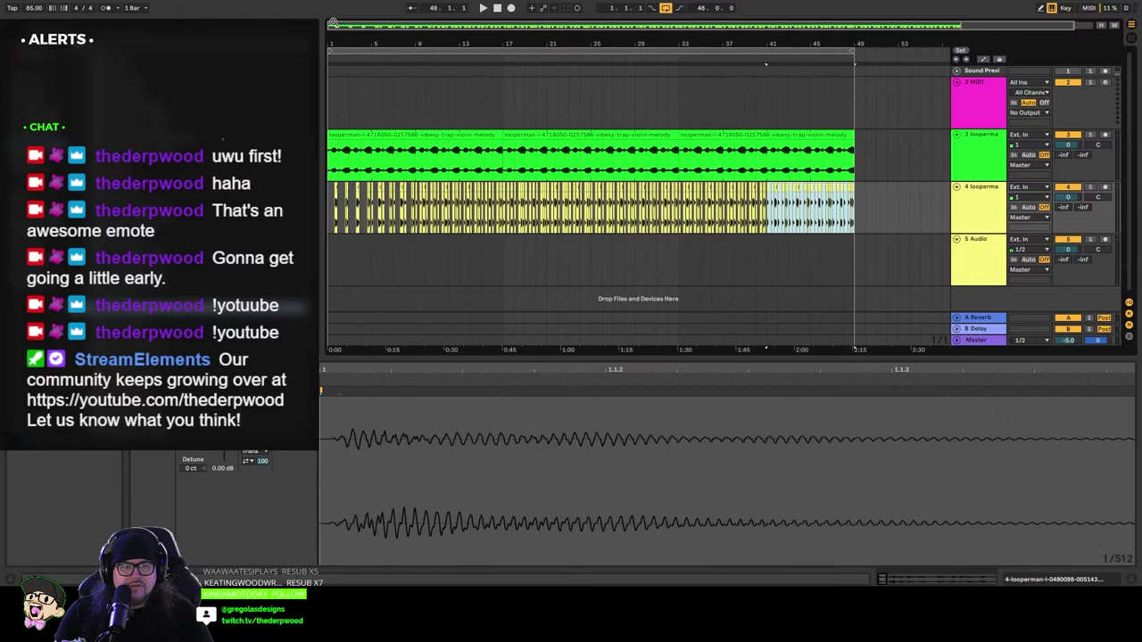
Step: Set the cello track's volume to -5.1 dB and add a Reverb to it with Dry/Wet at 33%
{"action": "left_click", "coordinate": [497, 8]}
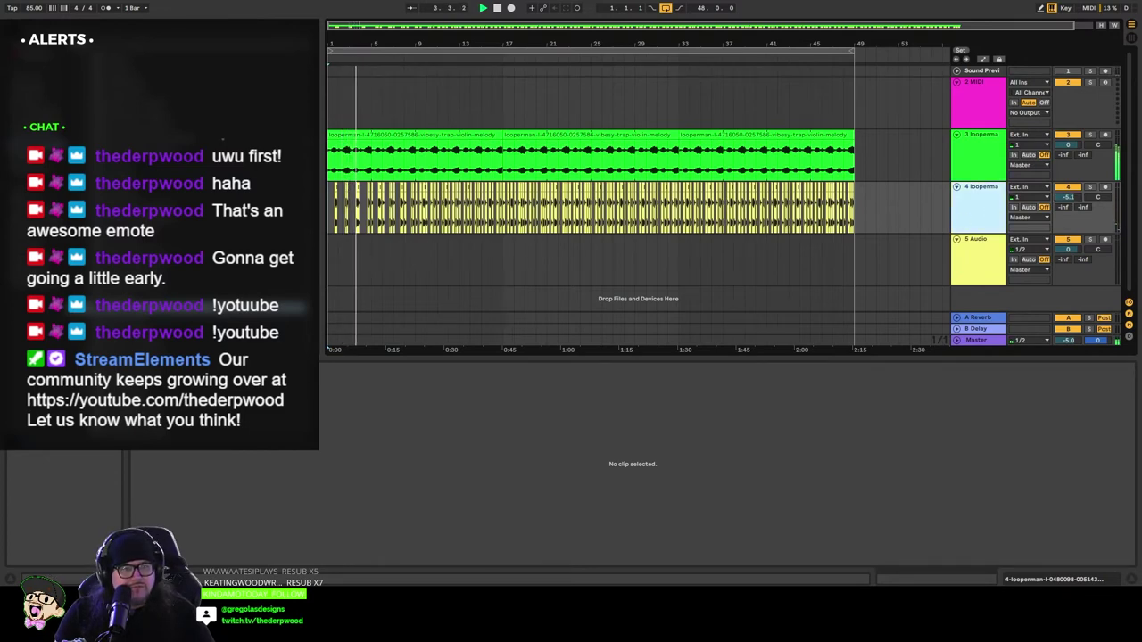
{"action": "left_click", "coordinate": [946, 214]}
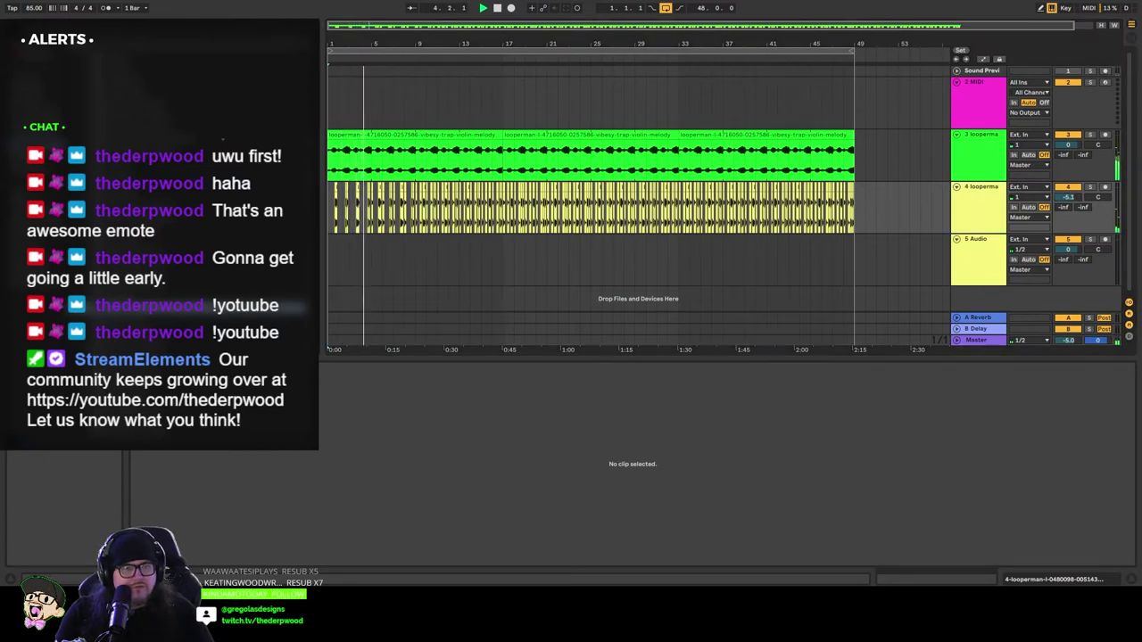
{"action": "double_click", "coordinate": [978, 206]}
{"action": "left_click", "coordinate": [415, 551]}
{"action": "left_click_drag", "start_coordinate": [416, 551], "coordinate": [416, 540]}
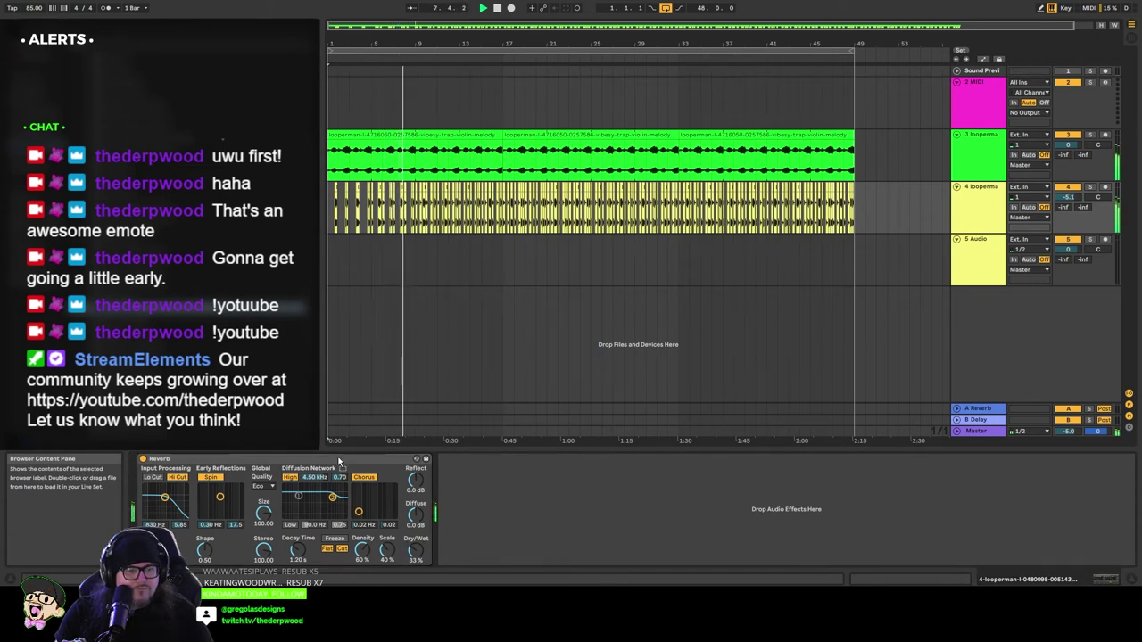
Step: Try other reverb presets on the cello track, loading Cathedral and raising its Dry/Wet to 38% during playback
{"action": "left_click_drag", "start_coordinate": [338, 462], "coordinate": [341, 463]}
{"action": "mouse_move", "coordinate": [416, 551]}
{"action": "left_mouse_down"}
{"action": "mouse_move", "coordinate": [415, 576]}
{"action": "mouse_move", "coordinate": [416, 548]}
{"action": "left_mouse_up"}
{"action": "left_click_drag", "start_coordinate": [375, 460], "coordinate": [341, 442]}
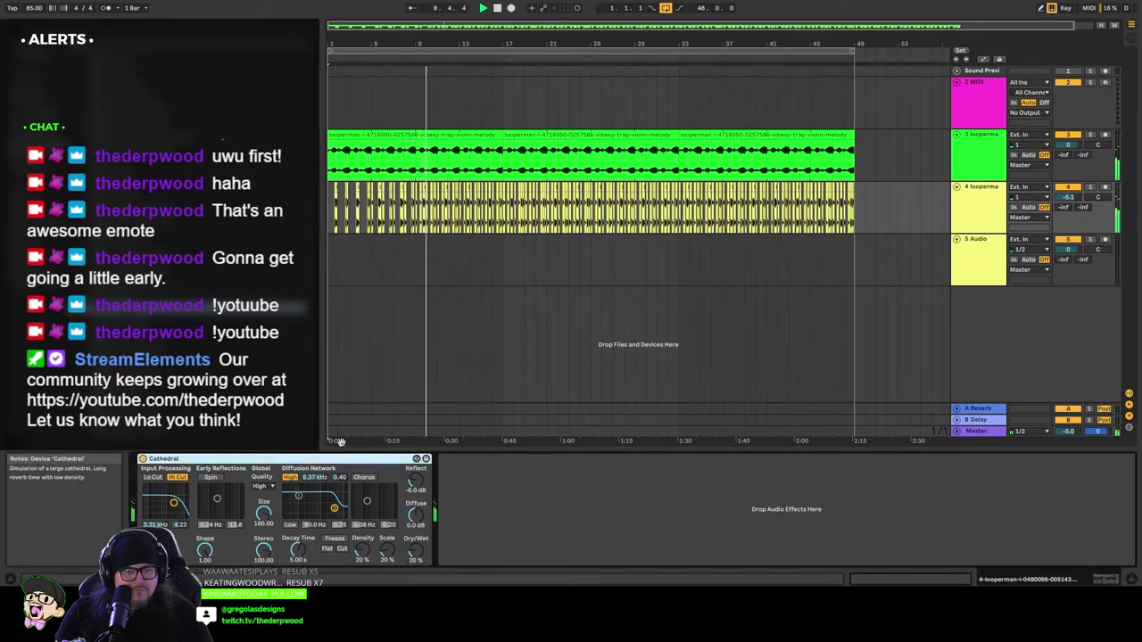
{"action": "left_click_drag", "start_coordinate": [416, 552], "coordinate": [416, 541]}
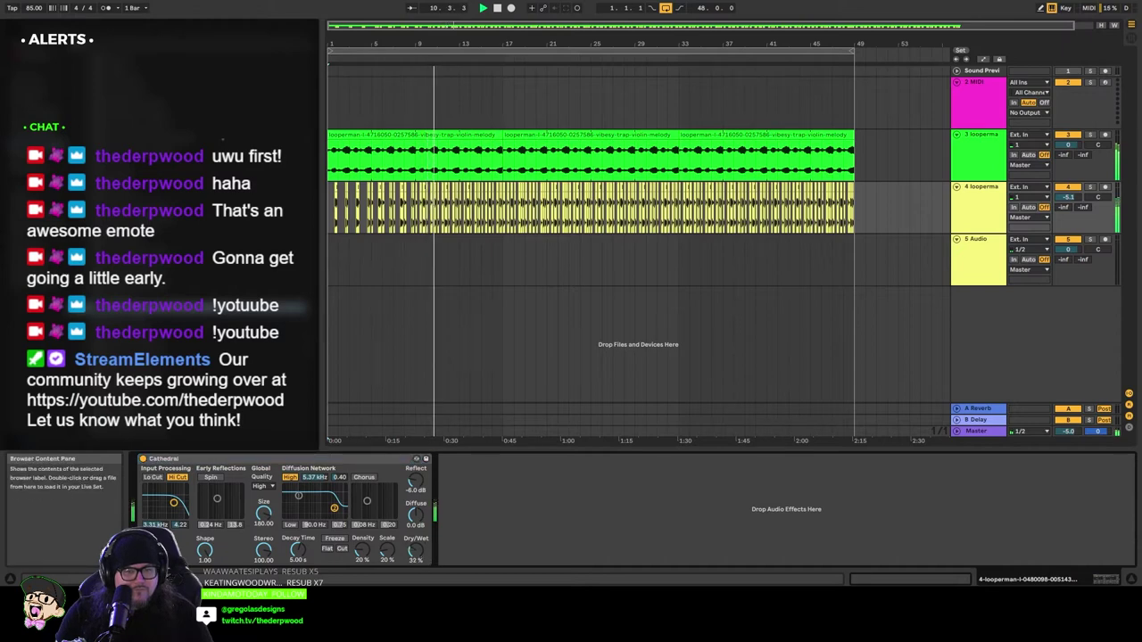
{"action": "left_click", "coordinate": [302, 460]}
{"action": "left_click_drag", "start_coordinate": [413, 554], "coordinate": [413, 548]}
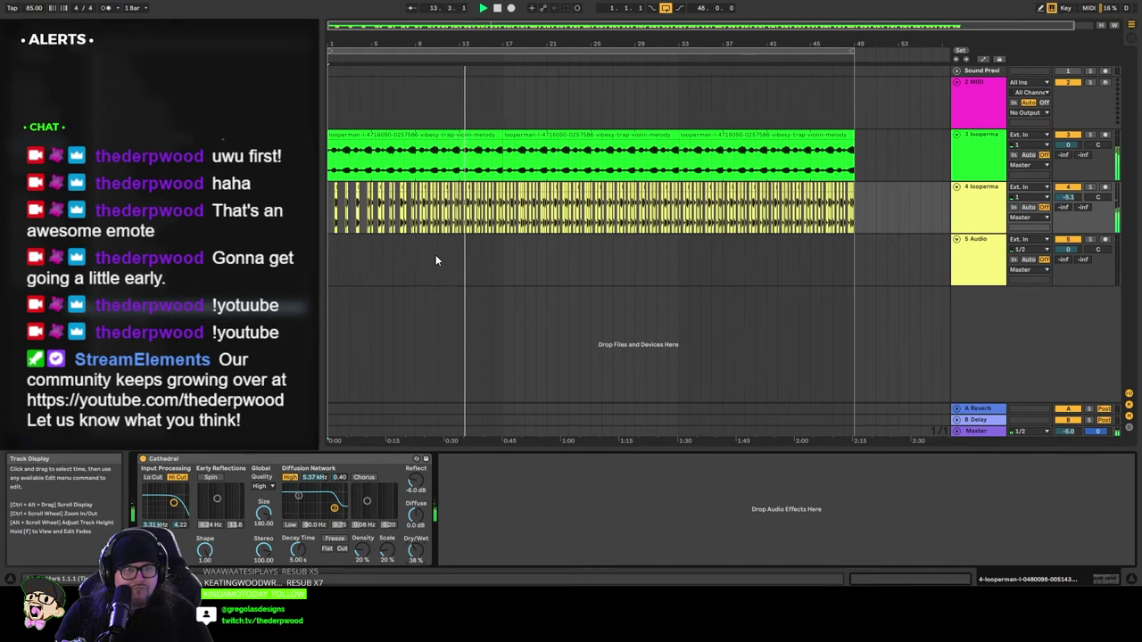
Step: Set the project tempo to 88 BPM, play from the start, and set the Cathedral reverb's Dry/Wet to 44%
{"action": "key", "text": "space"}
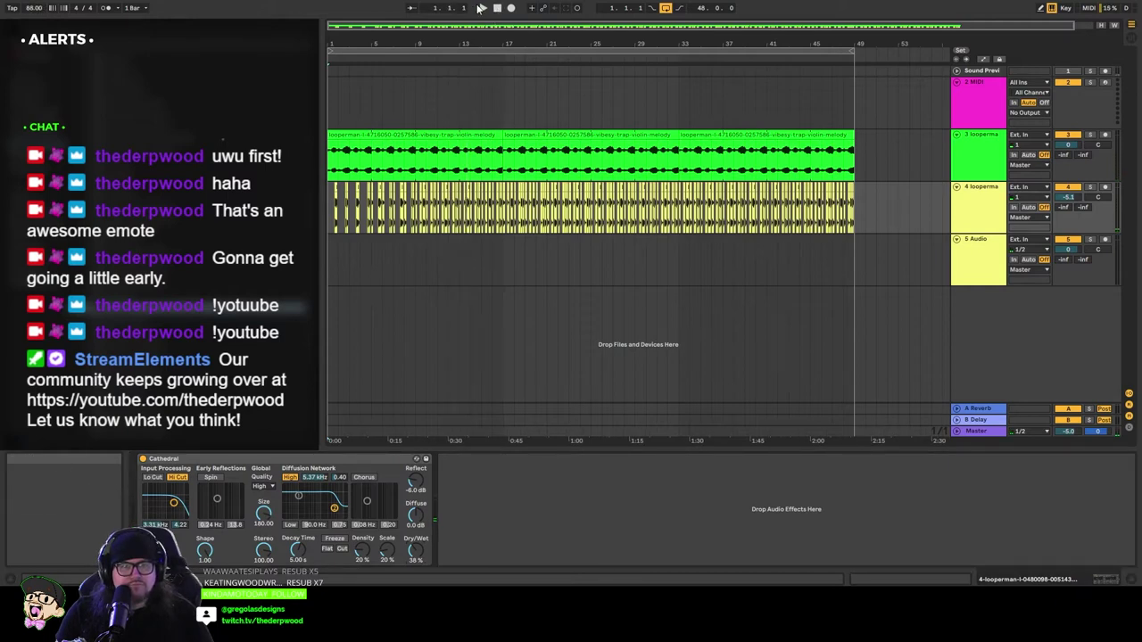
{"action": "key", "text": "space"}
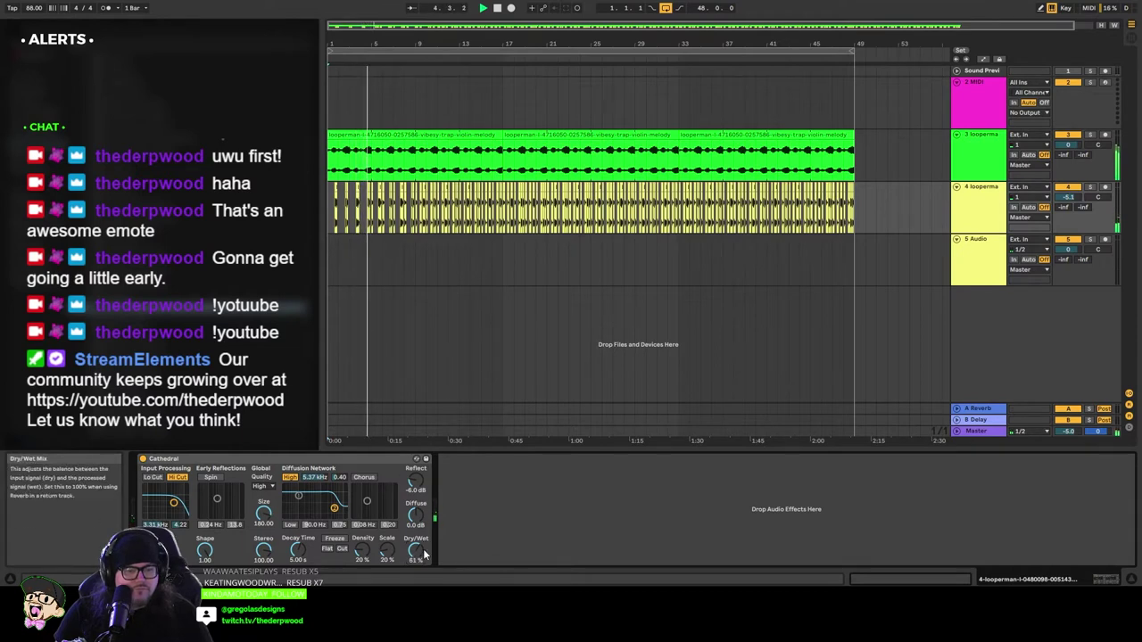
{"action": "left_click_drag", "start_coordinate": [418, 551], "coordinate": [417, 581]}
{"action": "key", "text": "Return"}
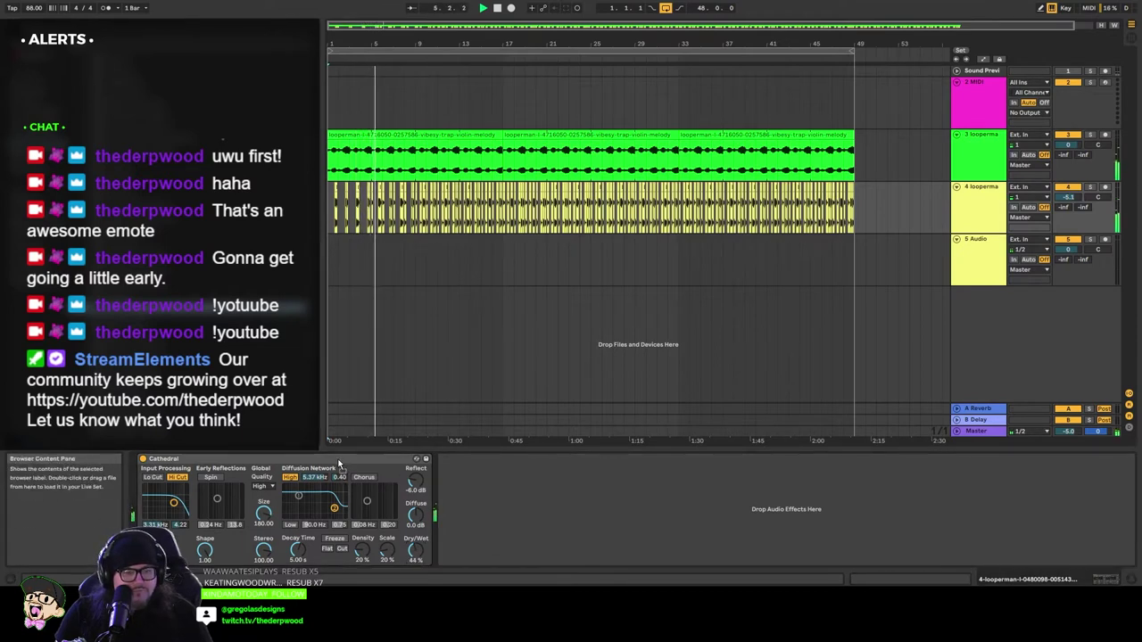
Step: Swap the cello reverb to the Main Hall preset at 48% Dry/Wet and lower the cello track's volume to -6.0 dB
{"action": "left_click_drag", "start_coordinate": [416, 550], "coordinate": [416, 596]}
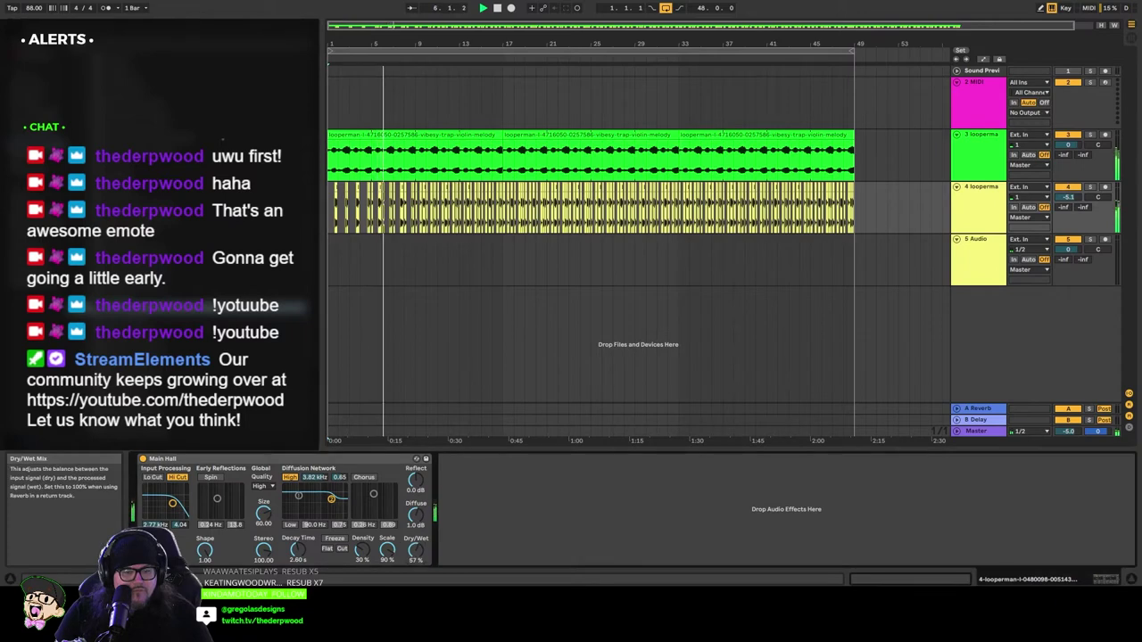
{"action": "left_click", "coordinate": [335, 461]}
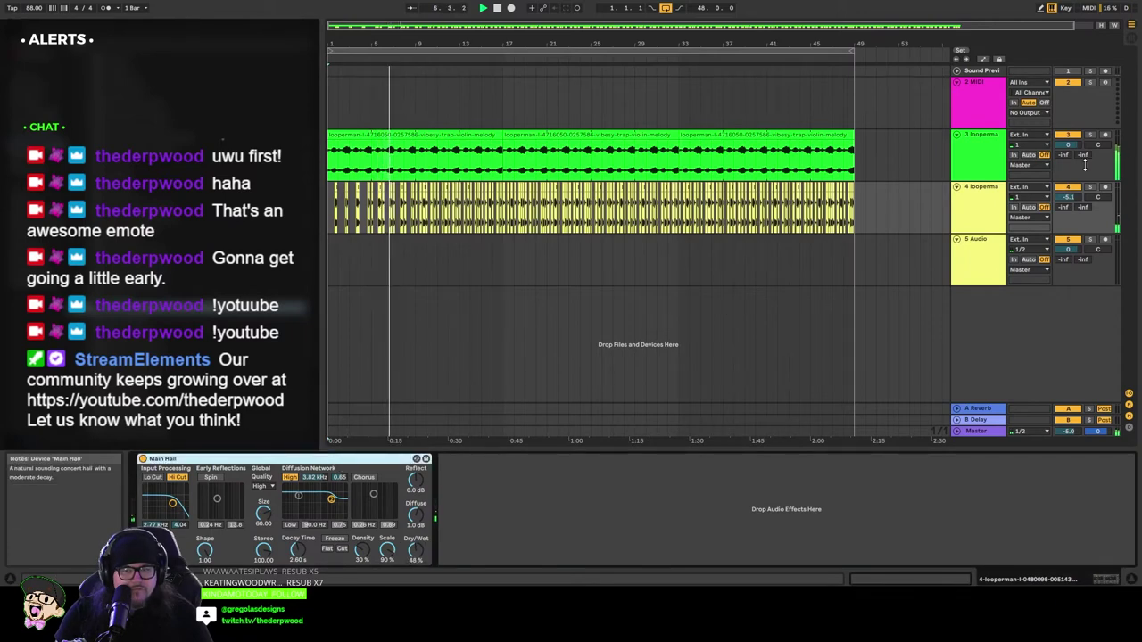
{"action": "left_click", "coordinate": [1004, 200]}
{"action": "left_click_drag", "start_coordinate": [1068, 196], "coordinate": [1068, 203]}
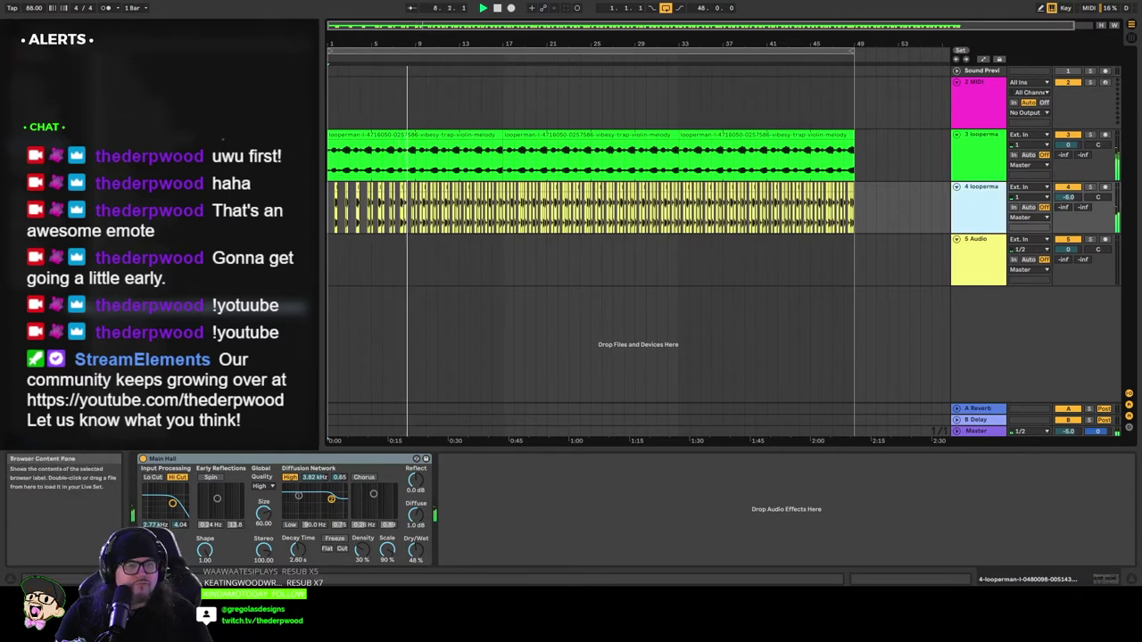
Step: Add EQ Eight before the cello reverb, boosting 111 Hz by about 6.6 dB and highs from 2.94 kHz by 5.4 dB, cutting 1.12 kHz by 7.5 dB
{"action": "left_click_drag", "start_coordinate": [223, 305], "coordinate": [173, 517]}
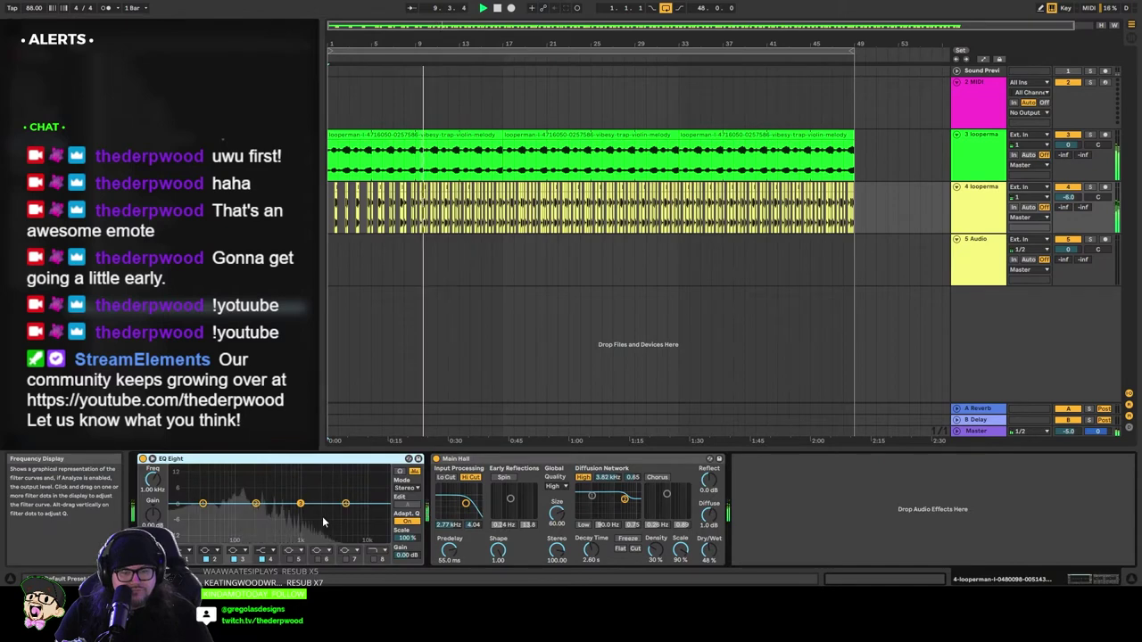
{"action": "left_click", "coordinate": [152, 459]}
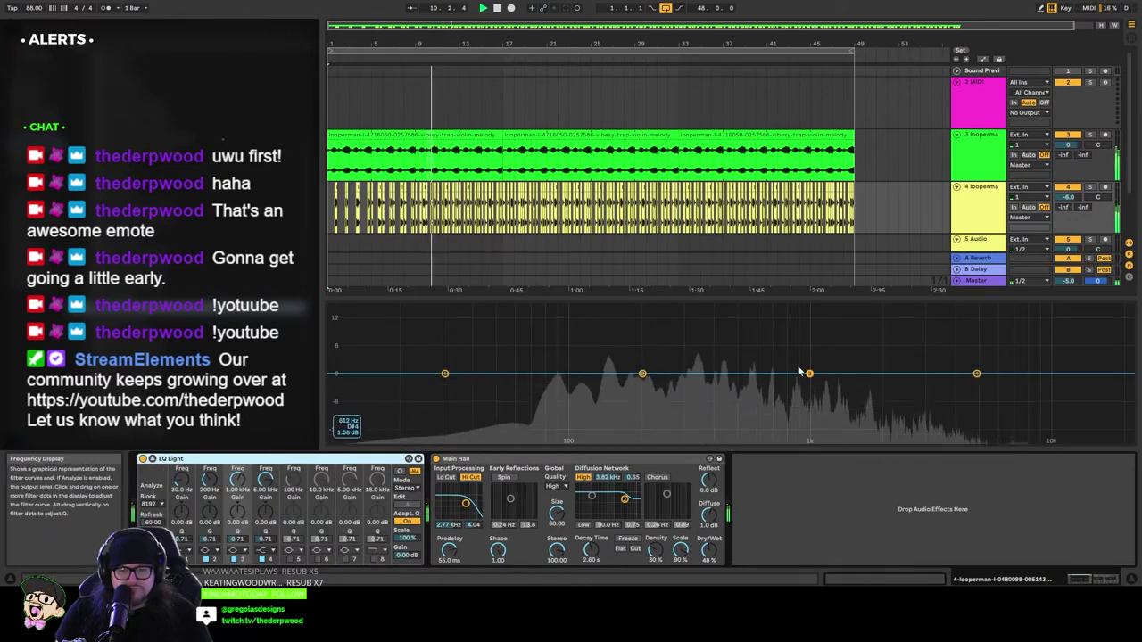
{"action": "left_click_drag", "start_coordinate": [809, 373], "coordinate": [838, 398]}
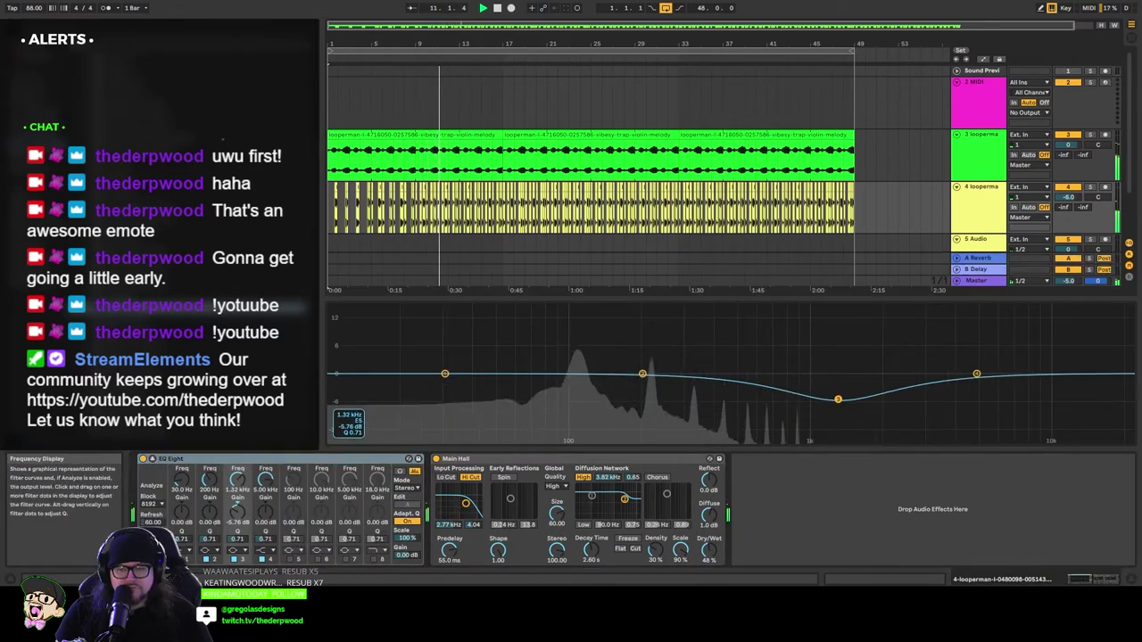
{"action": "left_click_drag", "start_coordinate": [977, 374], "coordinate": [922, 345]}
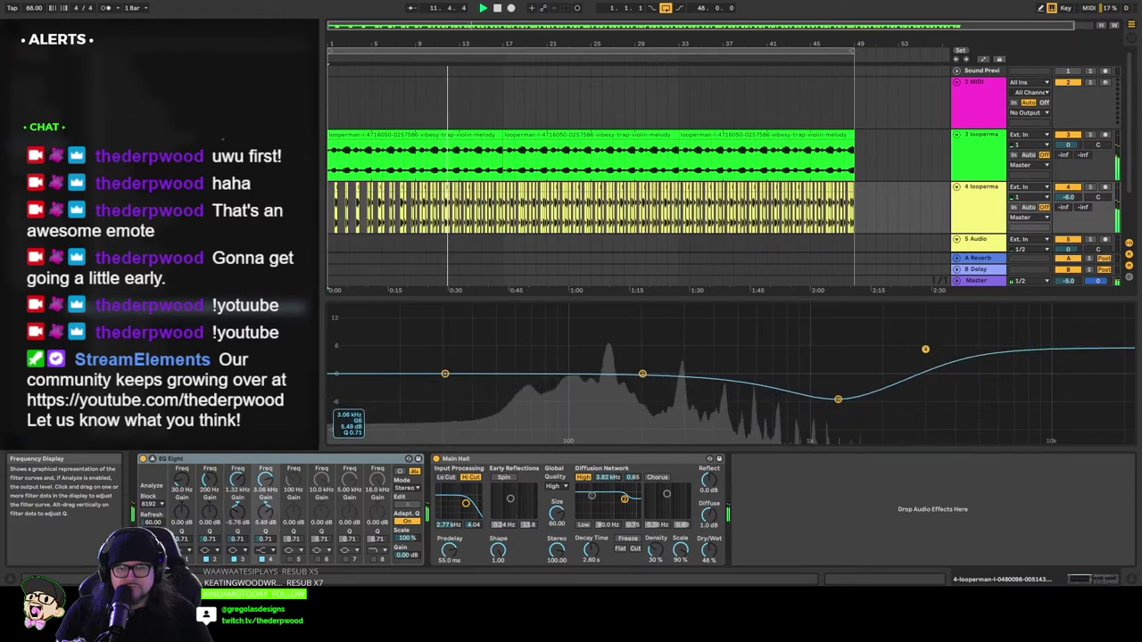
{"action": "left_click_drag", "start_coordinate": [643, 373], "coordinate": [581, 347]}
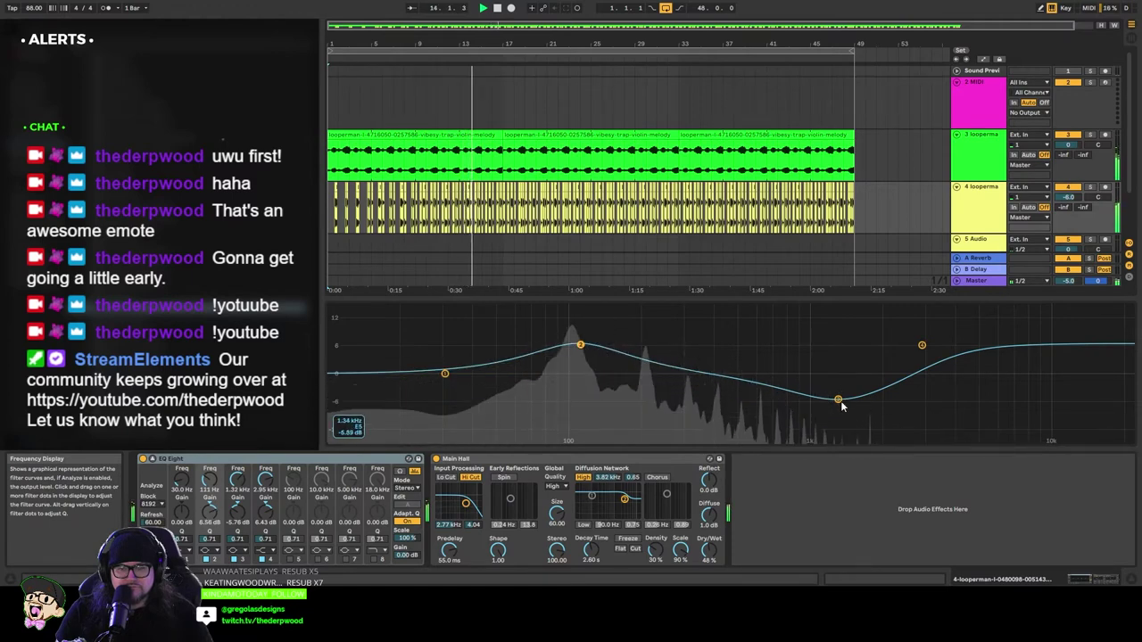
{"action": "left_click_drag", "start_coordinate": [839, 400], "coordinate": [821, 407]}
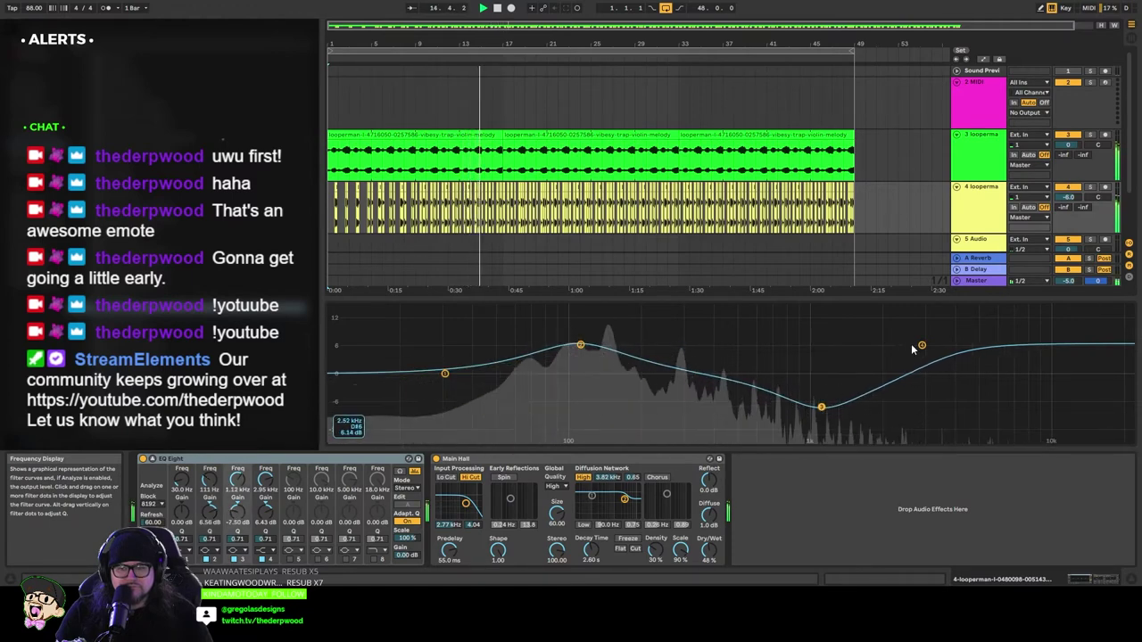
{"action": "left_click_drag", "start_coordinate": [922, 345], "coordinate": [921, 350]}
{"action": "left_click", "coordinate": [821, 408]}
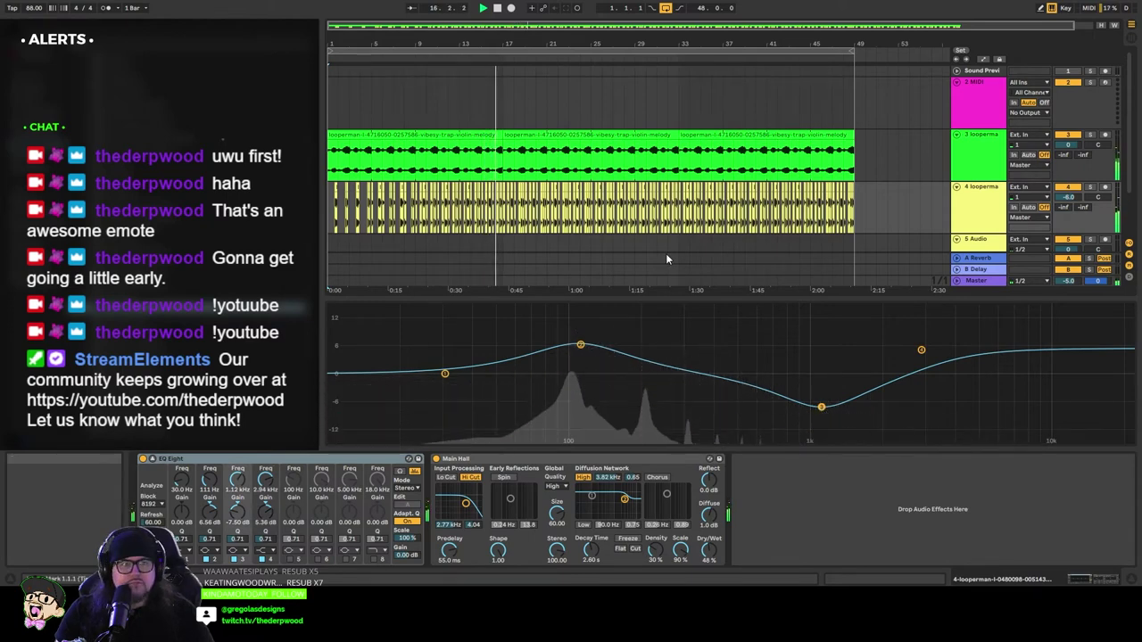
Step: Place the harmonic justice bass loop at bar 1 of the empty audio track and play bars 1–8 as a loop
{"action": "left_click", "coordinate": [986, 246]}
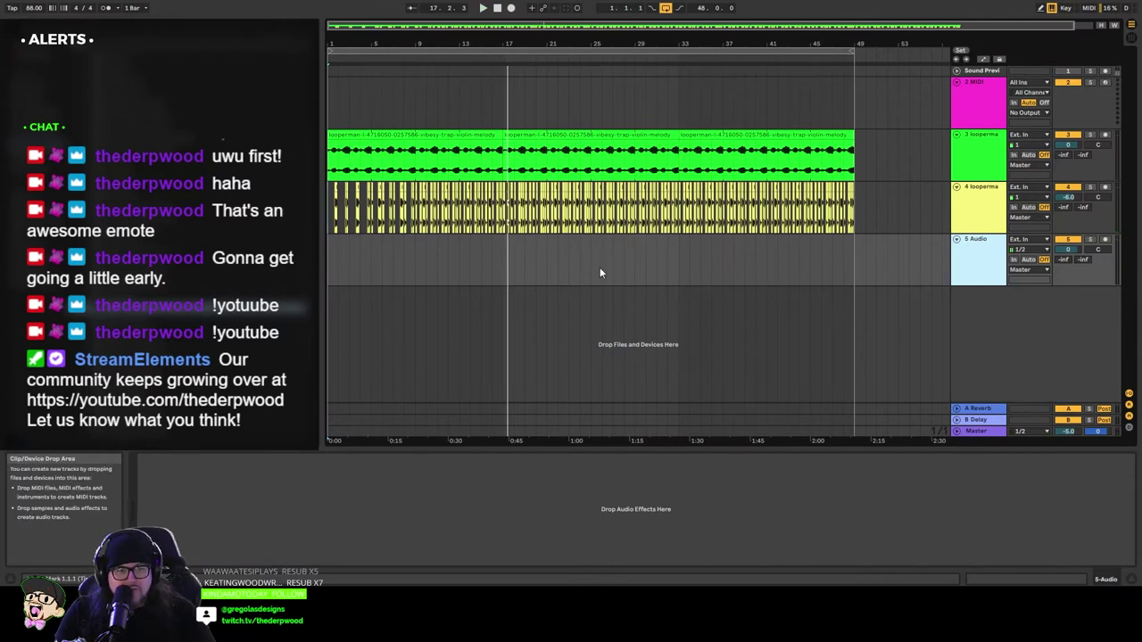
{"action": "key", "text": "space"}
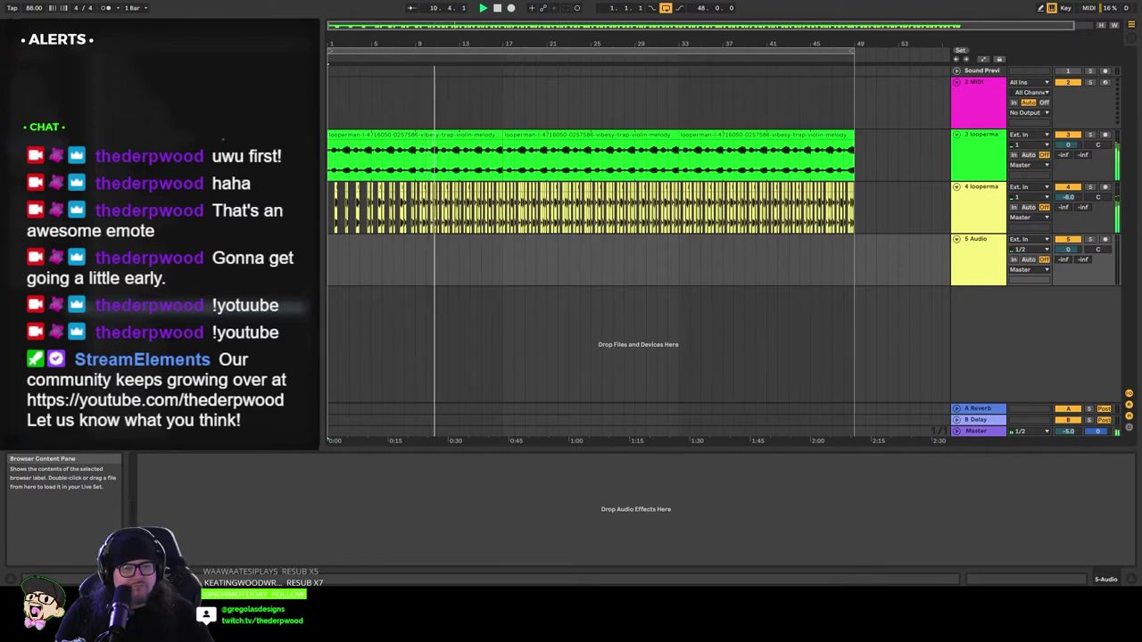
{"action": "left_click_drag", "start_coordinate": [268, 306], "coordinate": [330, 263]}
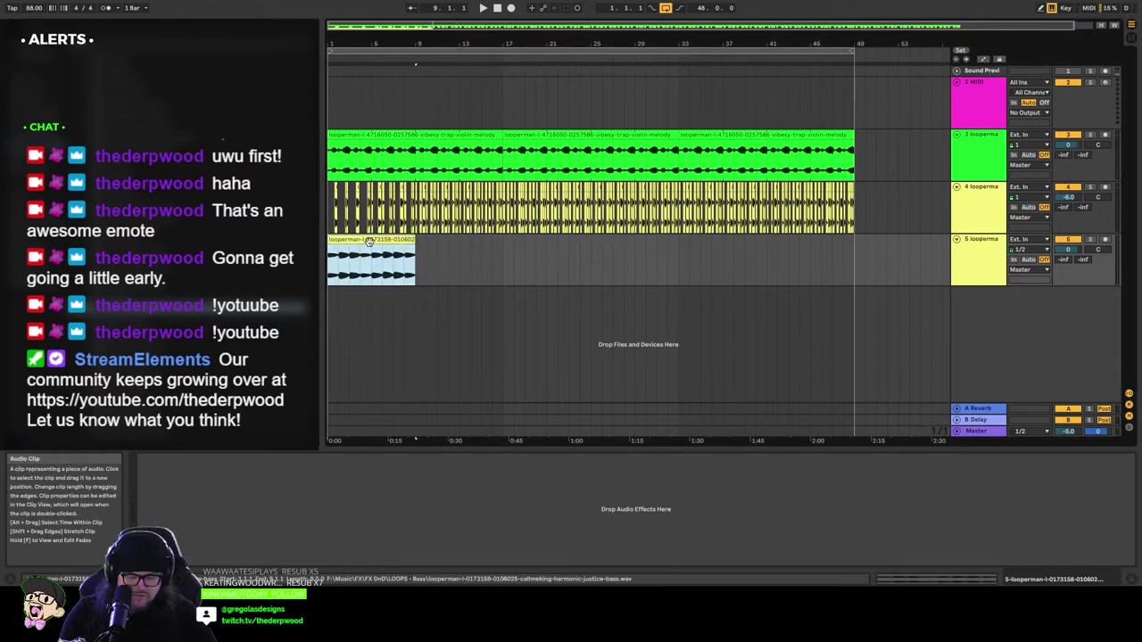
{"action": "key", "text": "ctrl+l"}
{"action": "key", "text": "space"}
{"action": "left_click", "coordinate": [977, 250]}
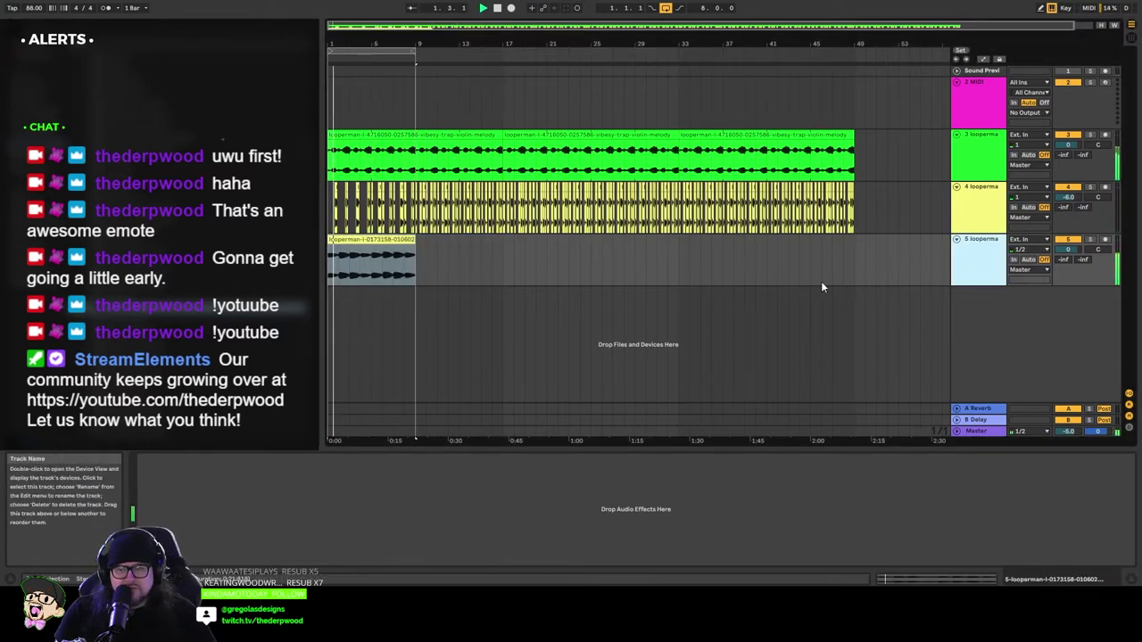
Step: Try detuning the bass loop by 27, 24 and -24 cents during playback, and reset its detune to 0 cents
{"action": "double_click", "coordinate": [370, 260]}
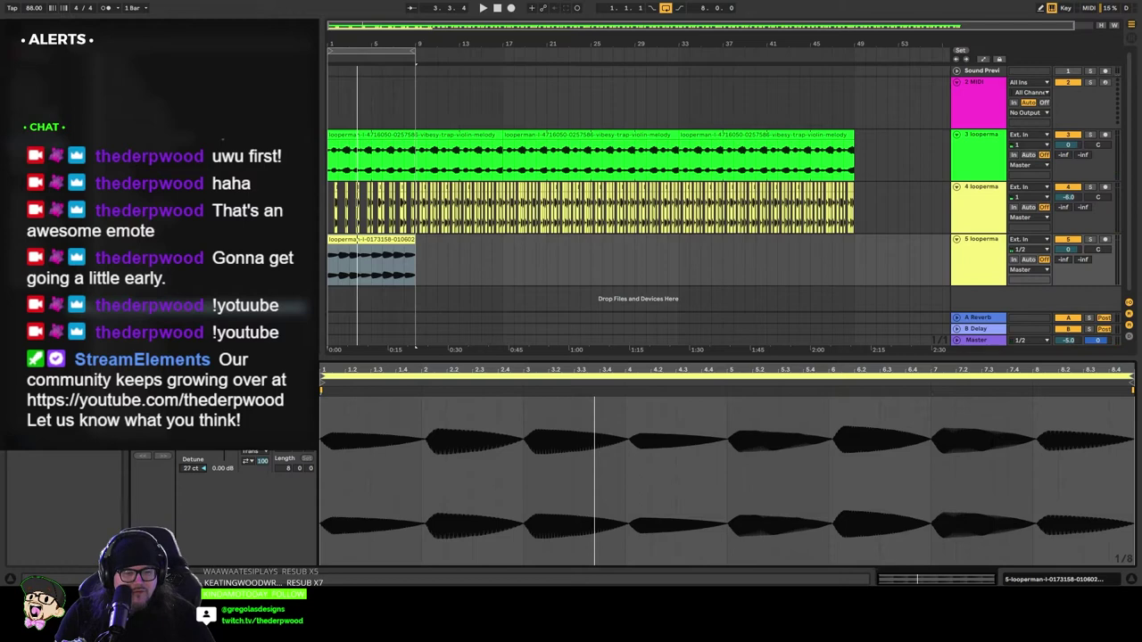
{"action": "key", "text": "space"}
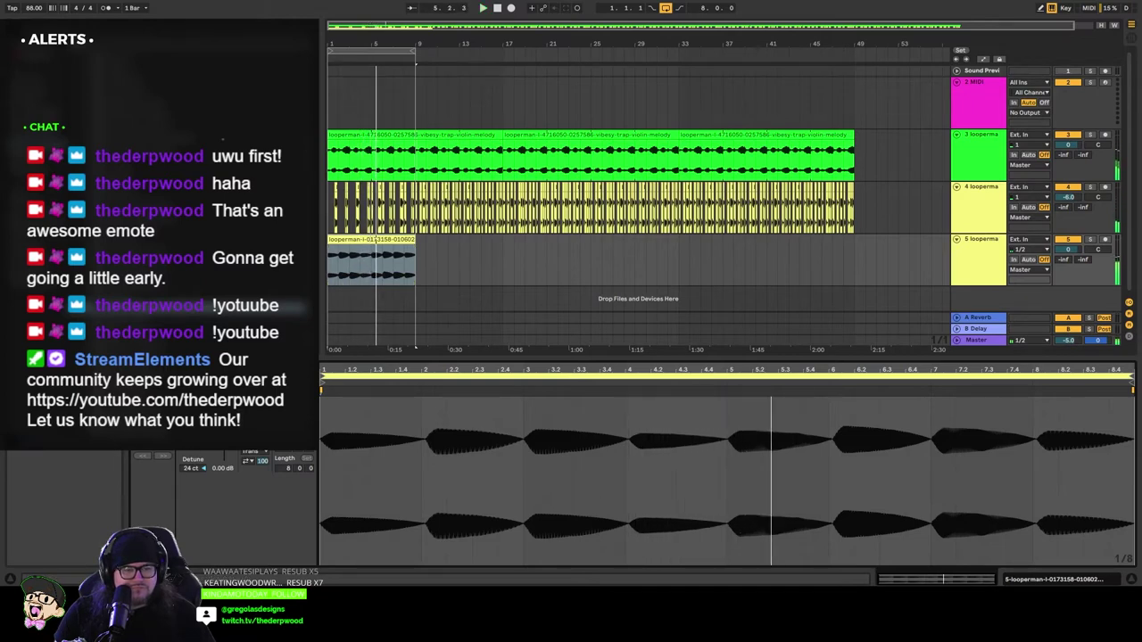
{"action": "key", "text": "space"}
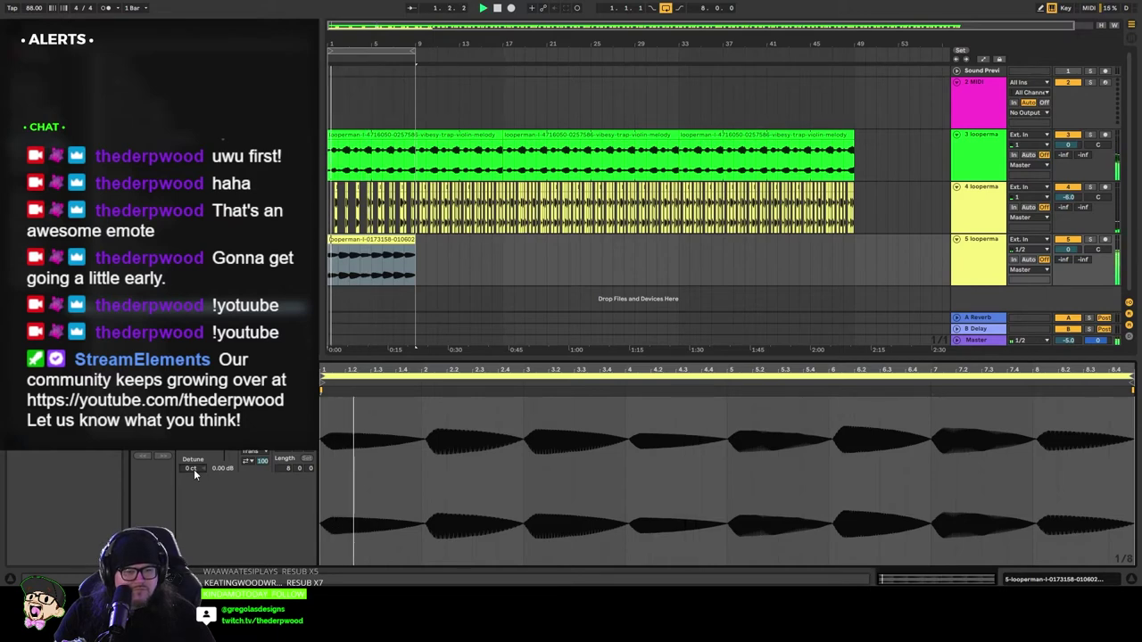
{"action": "left_click_drag", "start_coordinate": [191, 468], "coordinate": [191, 493]}
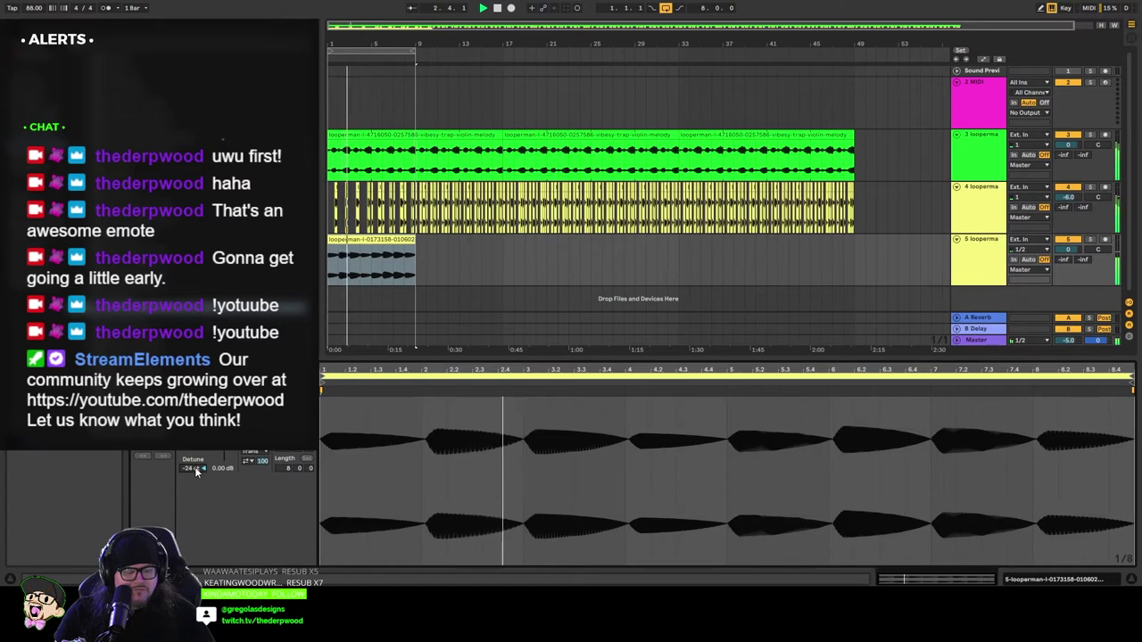
{"action": "key", "text": "Delete"}
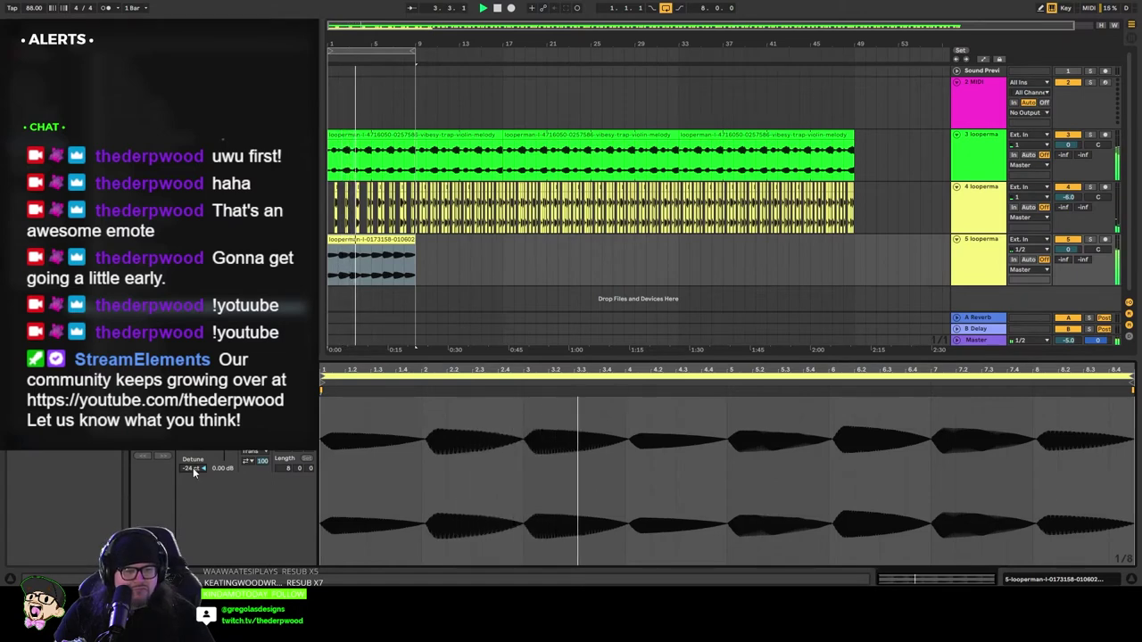
{"action": "key", "text": "space"}
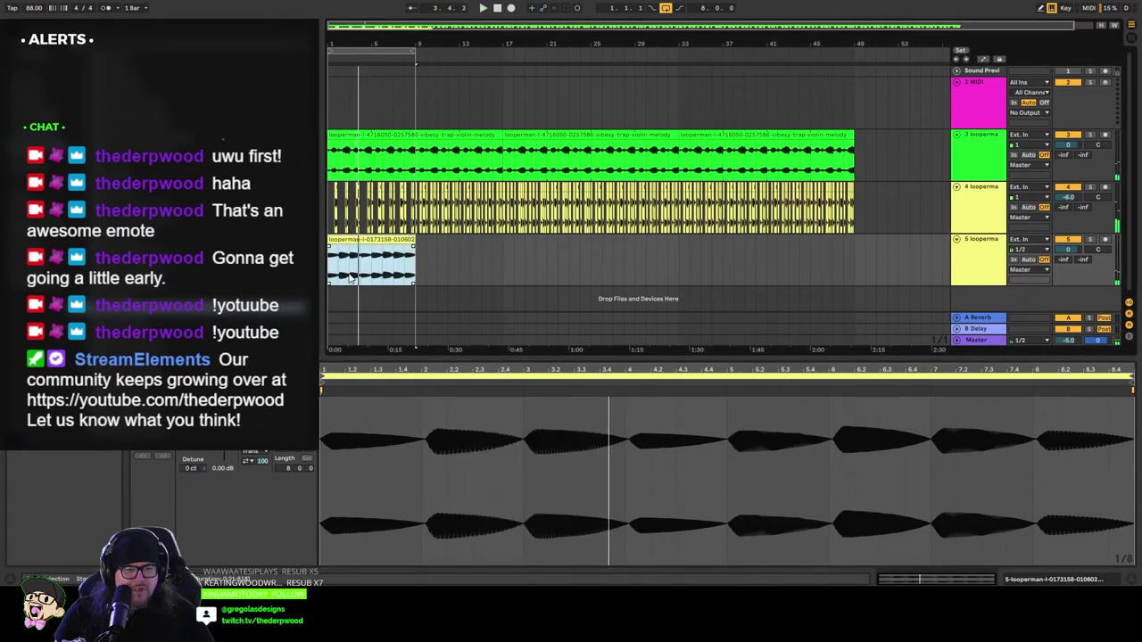
Step: Split the bass loop at bars 3 and 5 and delete the pieces after bar 2, keeping the first two bars selected
{"action": "left_click_drag", "start_coordinate": [349, 282], "coordinate": [372, 272]}
{"action": "key", "text": "ctrl+e"}
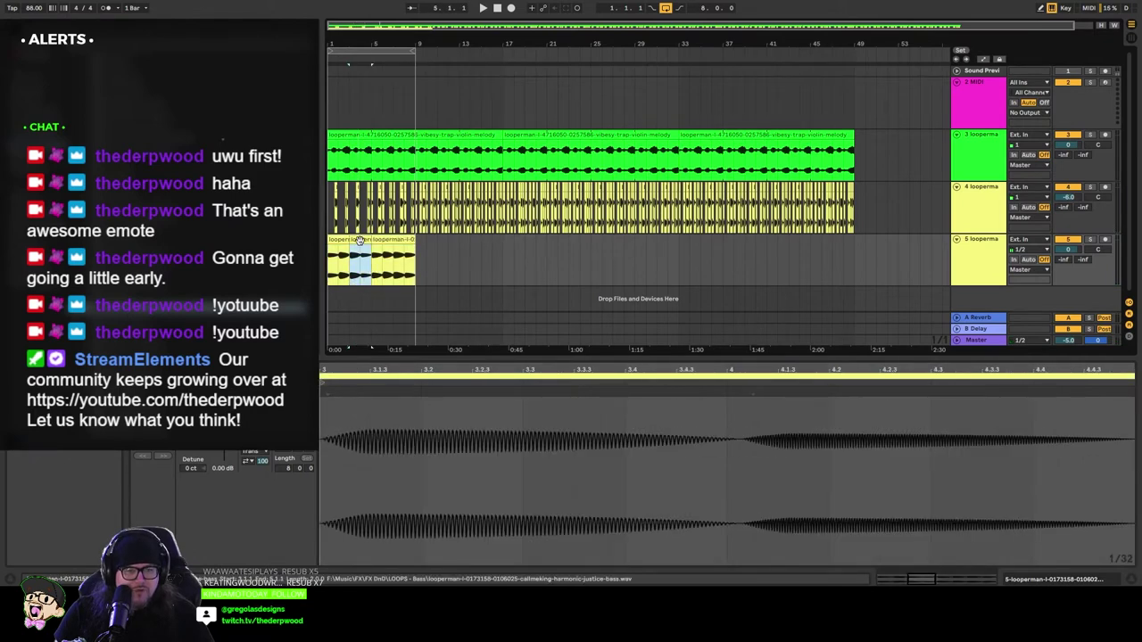
{"action": "key", "text": "Delete"}
{"action": "left_click", "coordinate": [388, 242]}
{"action": "key", "text": "Delete"}
{"action": "left_click", "coordinate": [339, 240]}
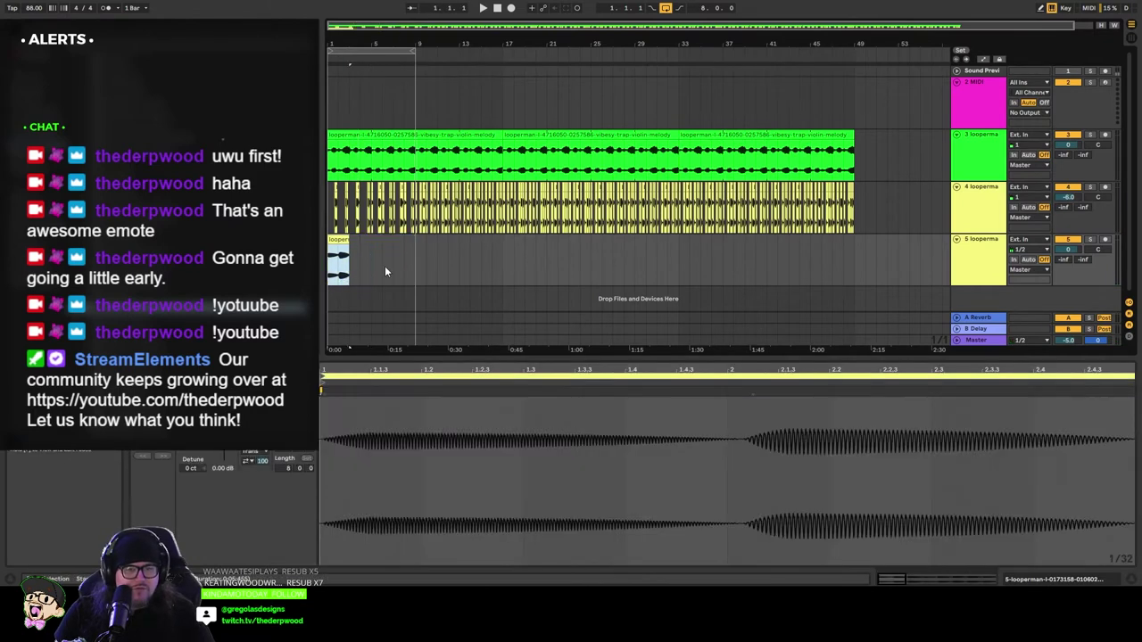
Step: Duplicate the two-bar bass clip until it fills bars 1–8, checking it during playback
{"action": "key", "text": "space"}
{"action": "double_click", "coordinate": [497, 7]}
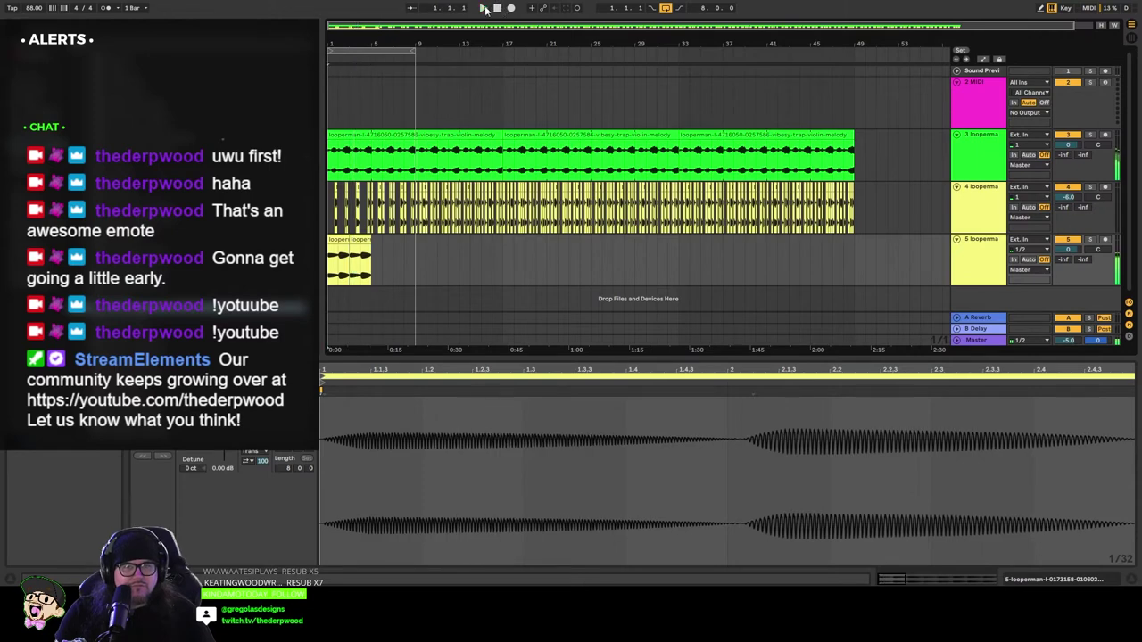
{"action": "left_click", "coordinate": [483, 8]}
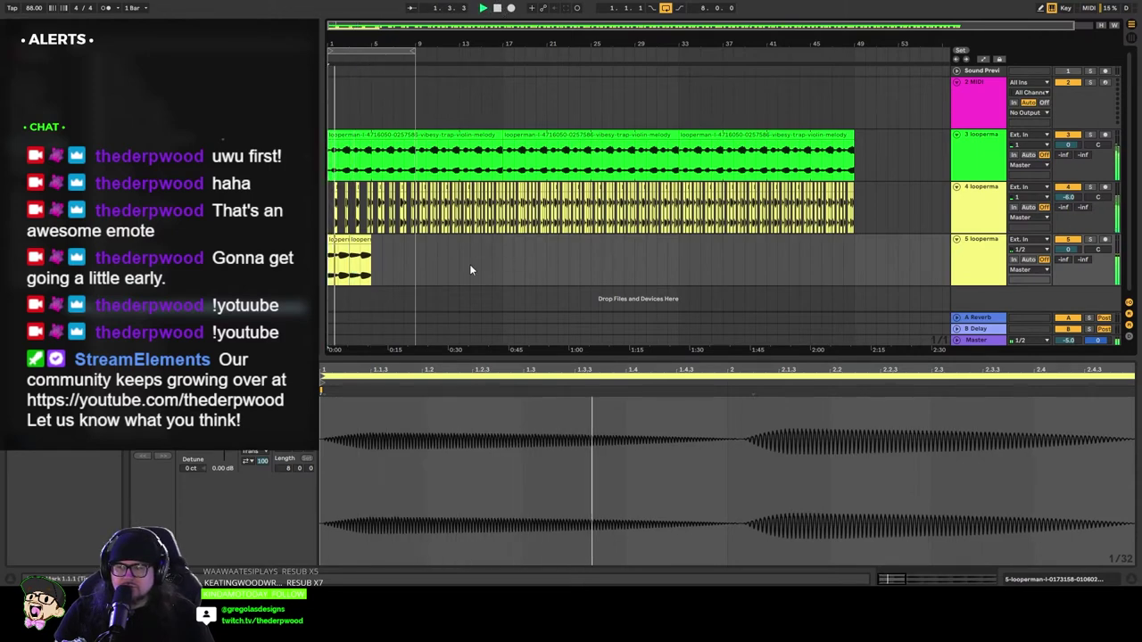
{"action": "left_click_drag", "start_coordinate": [370, 265], "coordinate": [339, 264]}
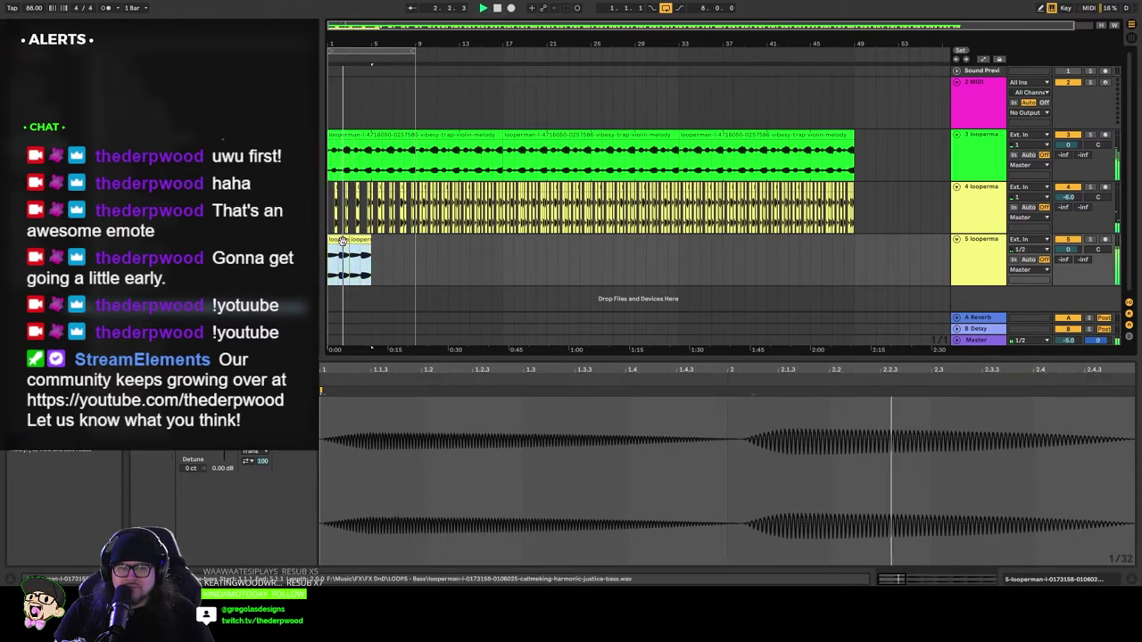
{"action": "key", "text": "ctrl+d"}
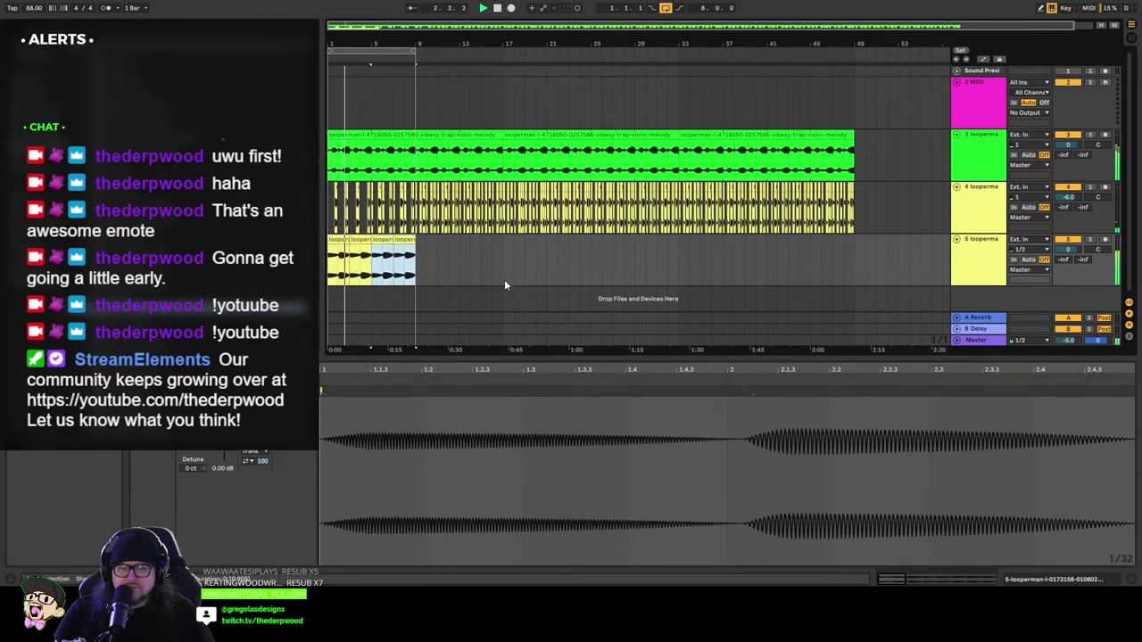
Step: Select all the bass clips in bars 1–8 and duplicate them through bar 16
{"action": "left_click", "coordinate": [383, 240]}
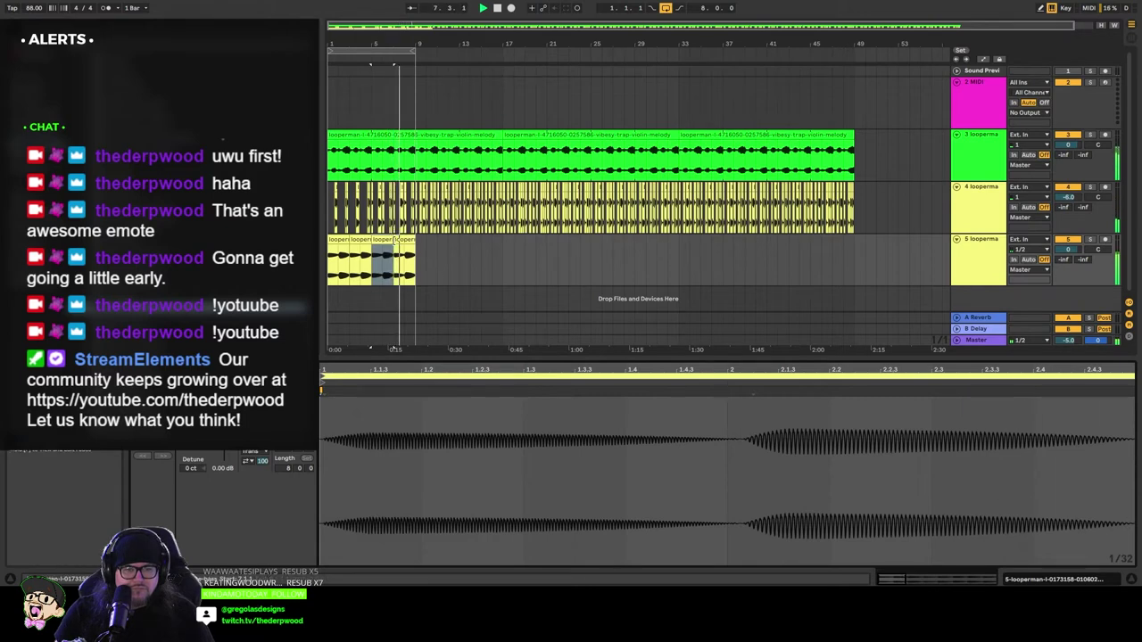
{"action": "left_click", "coordinate": [362, 57]}
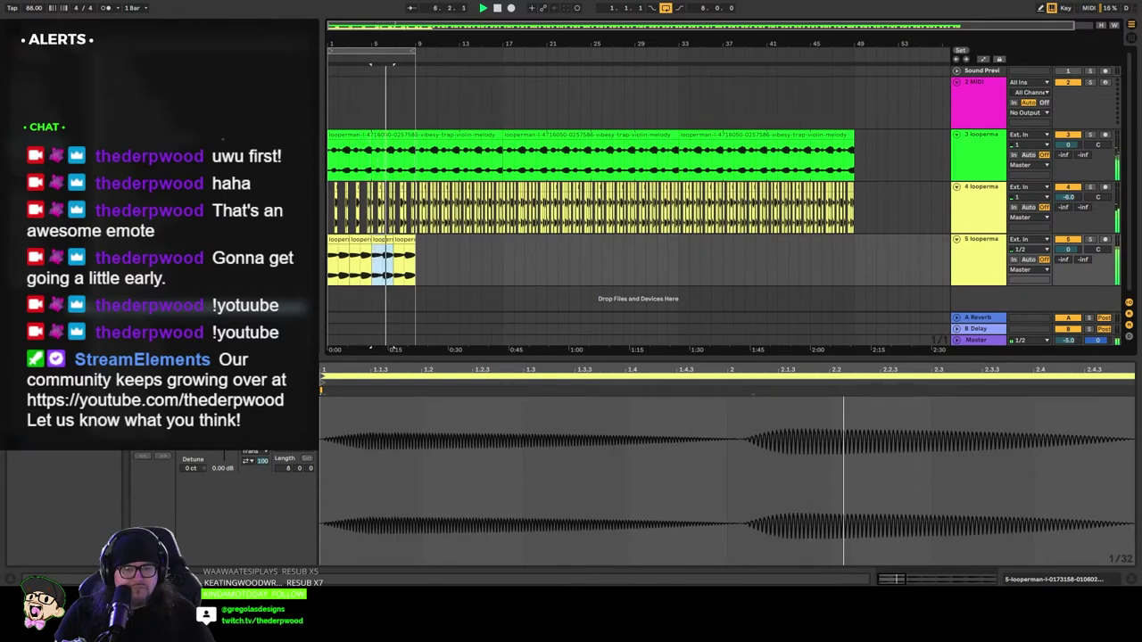
{"action": "left_click", "coordinate": [401, 240]}
{"action": "left_click", "coordinate": [342, 240], "text": "shift"}
{"action": "key", "text": "ctrl+d"}
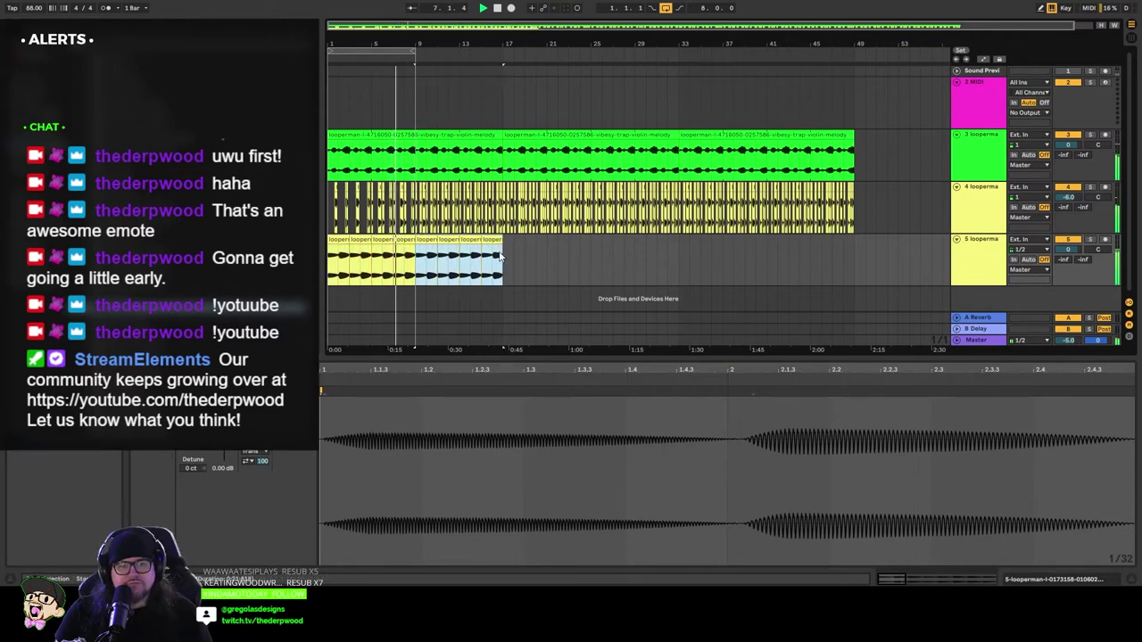
Step: Move the whole 16-bar run of bass clips so it starts at bar 9
{"action": "left_click", "coordinate": [342, 240]}
{"action": "left_click", "coordinate": [399, 241], "text": "shift"}
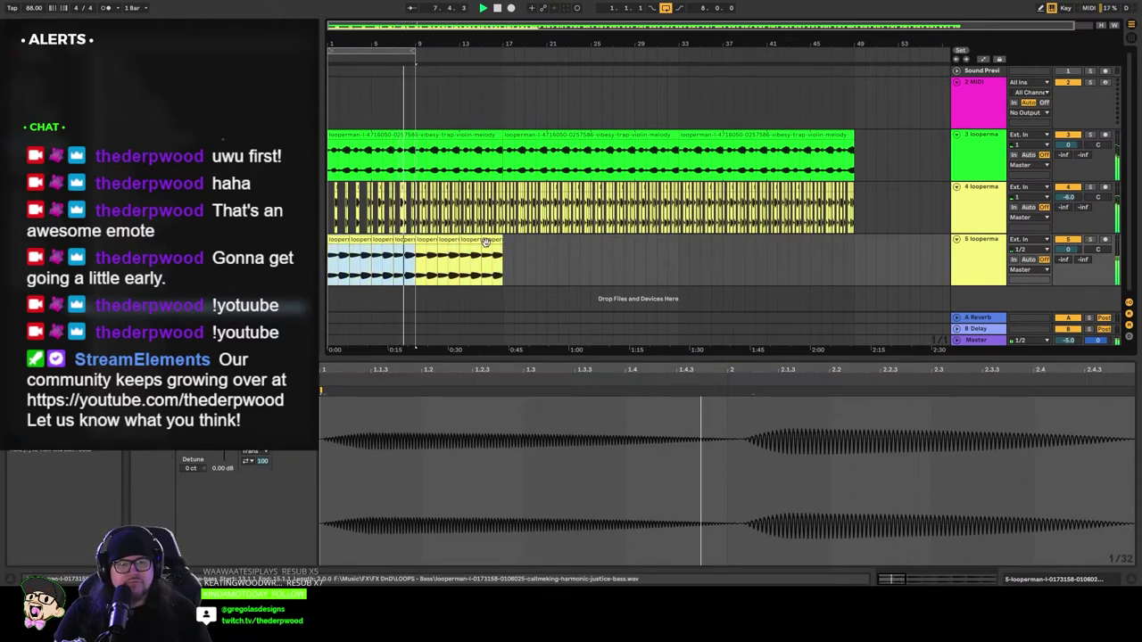
{"action": "left_click", "coordinate": [492, 241], "text": "shift"}
{"action": "left_click_drag", "start_coordinate": [343, 242], "coordinate": [408, 242]}
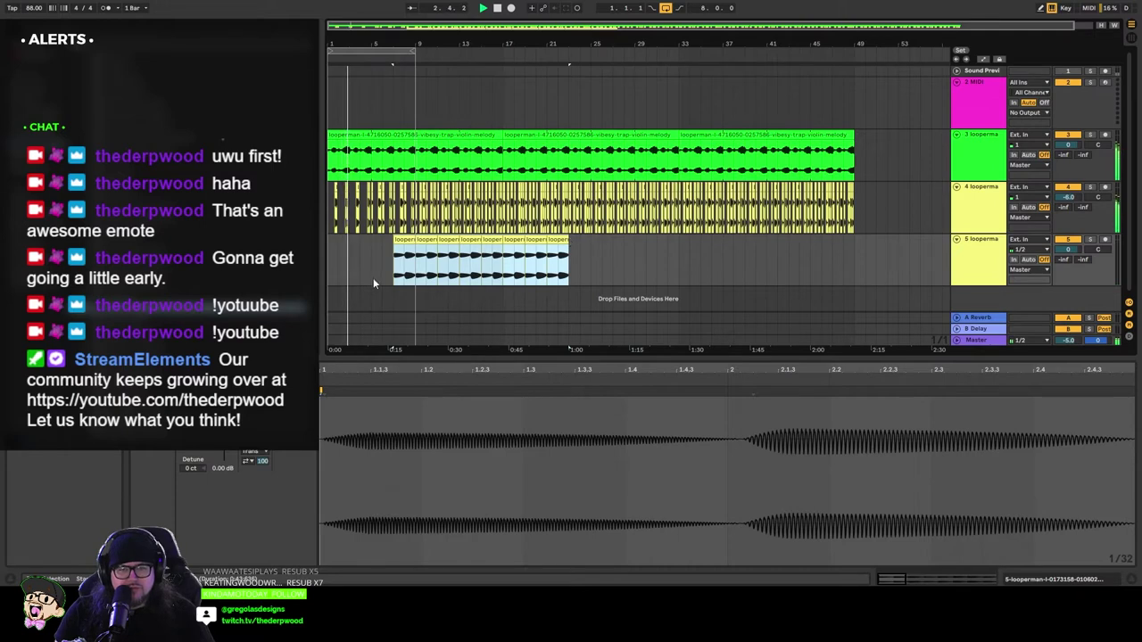
{"action": "left_click_drag", "start_coordinate": [400, 271], "coordinate": [422, 271]}
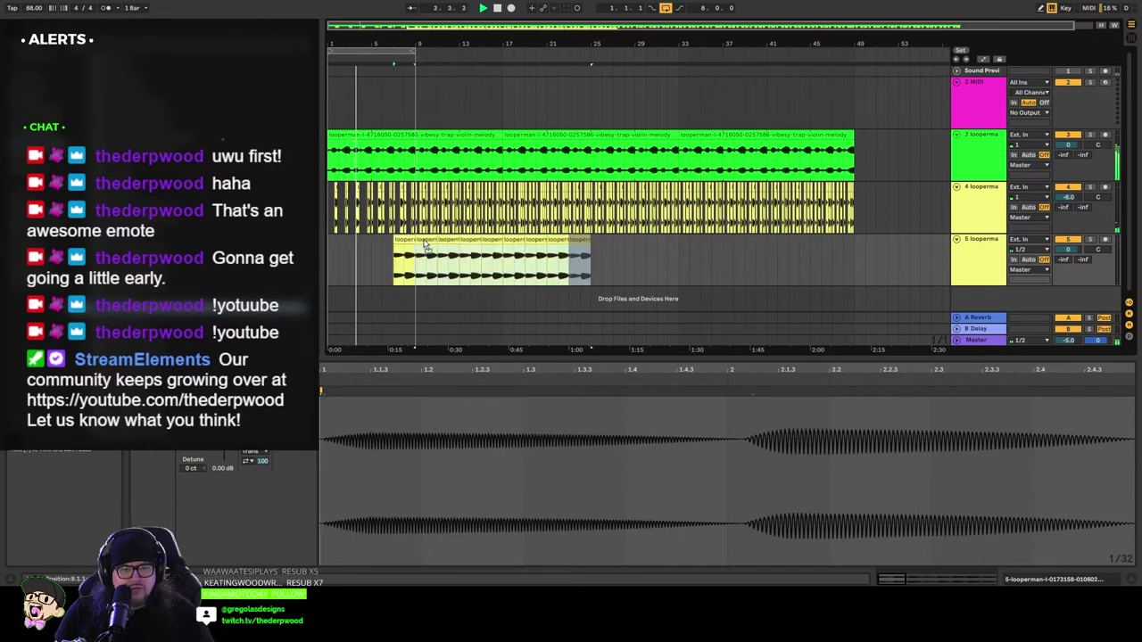
{"action": "left_click", "coordinate": [590, 248]}
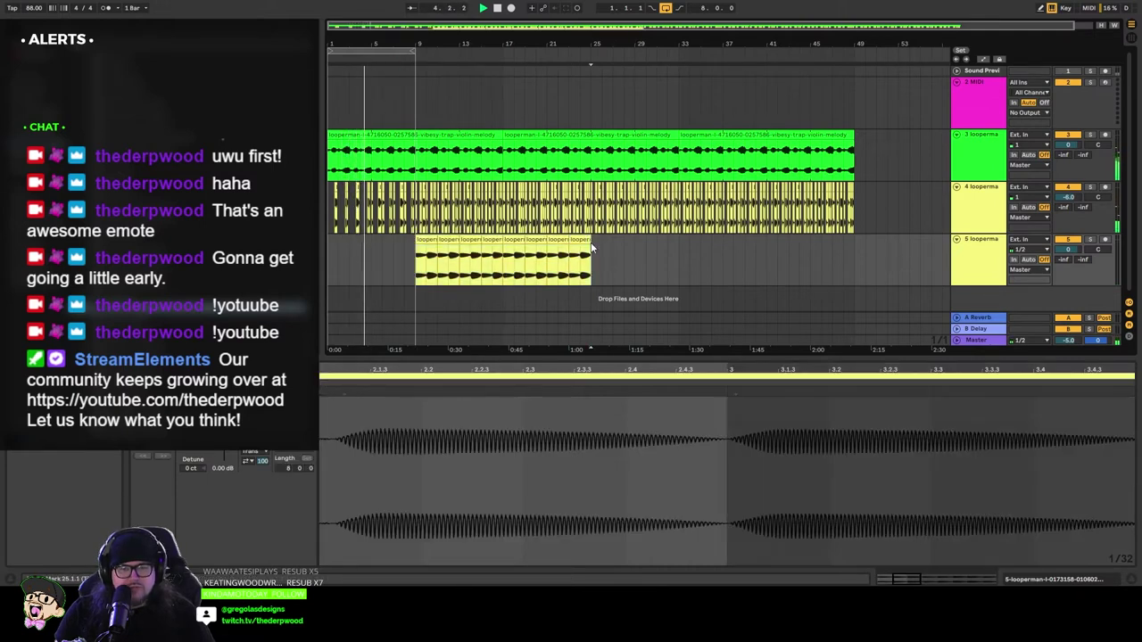
Step: Delete the chopped cello clips from bar 25 up to bar 33
{"action": "left_click", "coordinate": [604, 154]}
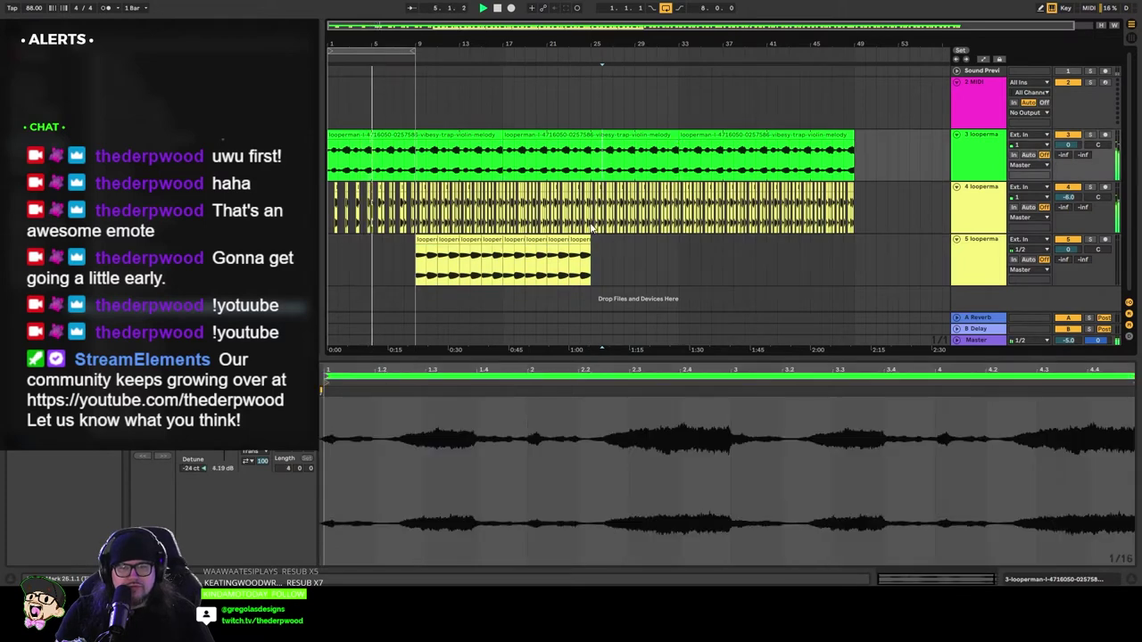
{"action": "left_click_drag", "start_coordinate": [592, 232], "coordinate": [683, 194]}
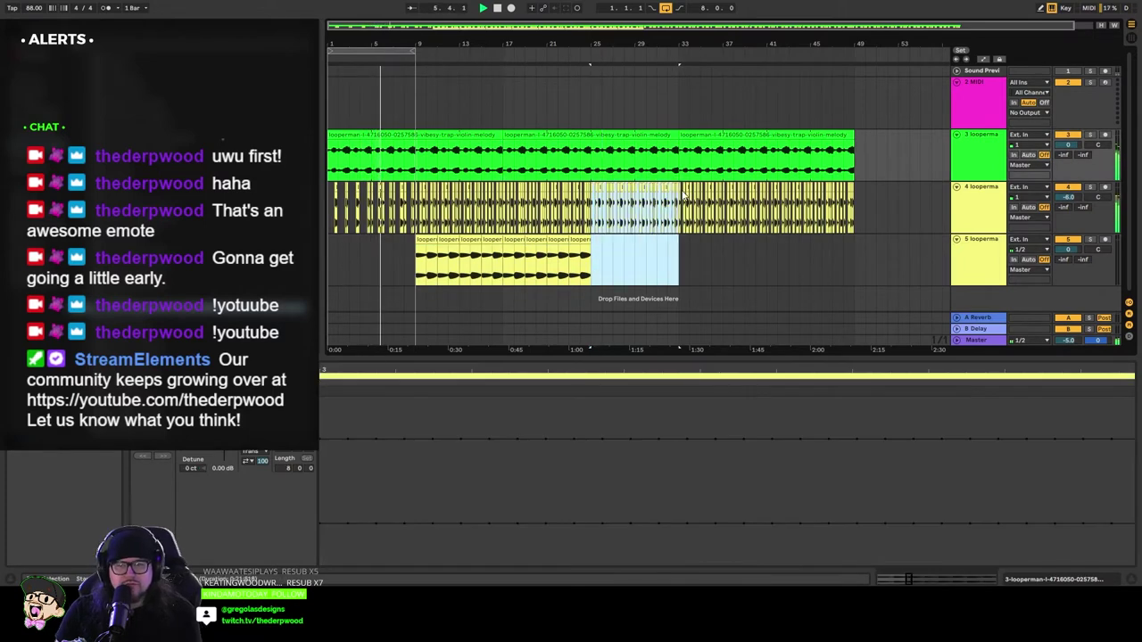
{"action": "key", "text": "Delete"}
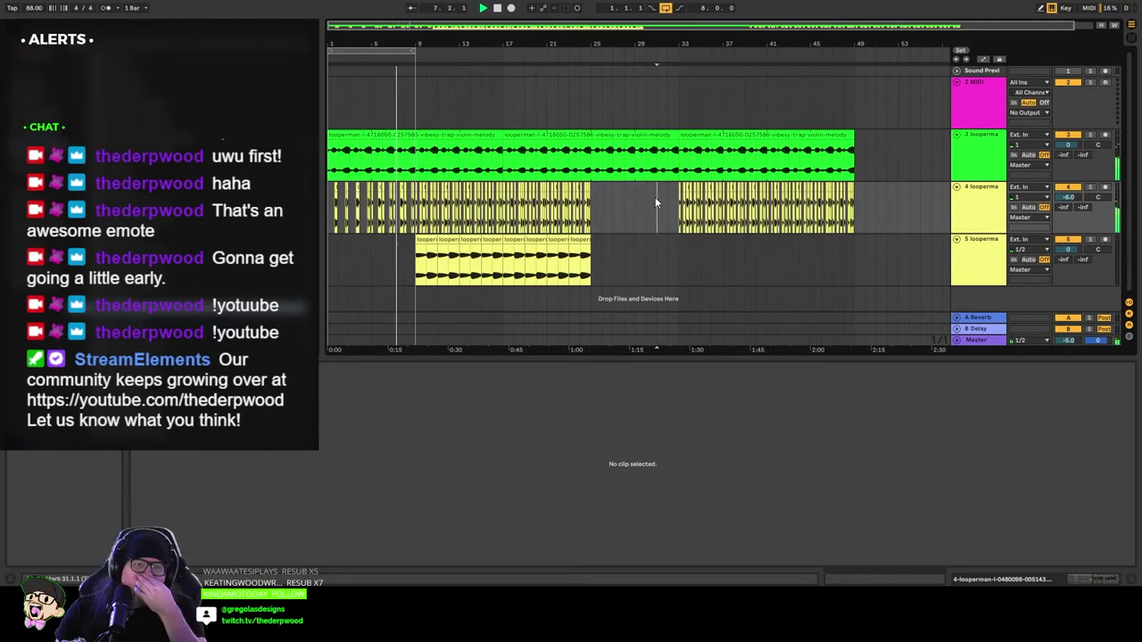
Step: Copy the 16-bar bass run to bar 33 and extend the loop to 48 bars for playback
{"action": "left_click", "coordinate": [580, 258]}
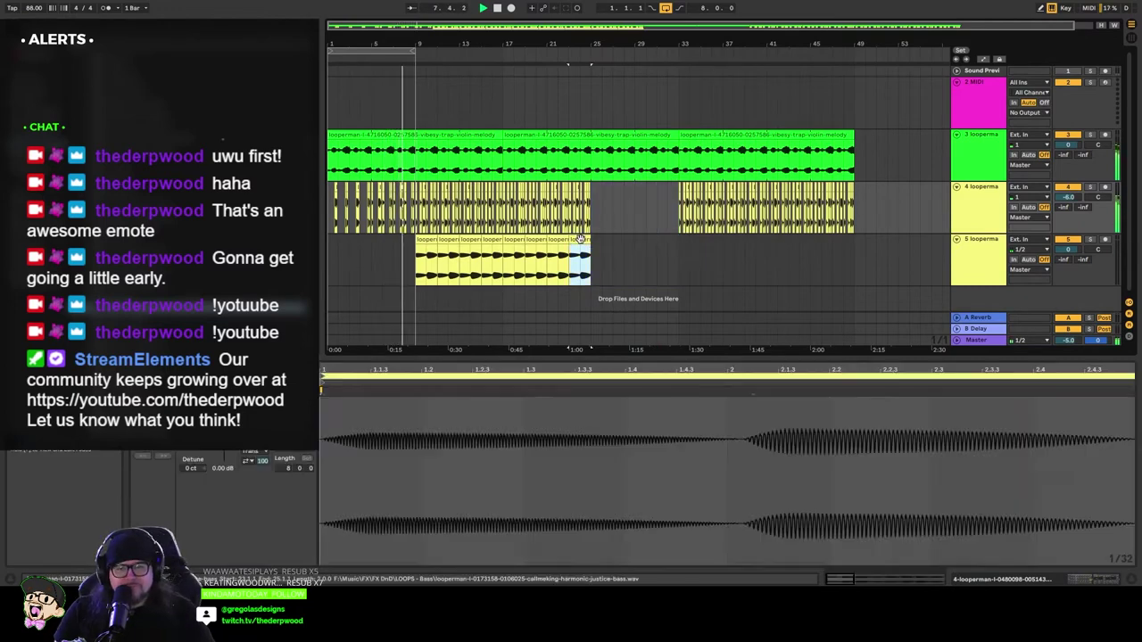
{"action": "left_click", "coordinate": [430, 240], "text": "shift"}
{"action": "left_click_drag", "start_coordinate": [430, 240], "coordinate": [693, 245]}
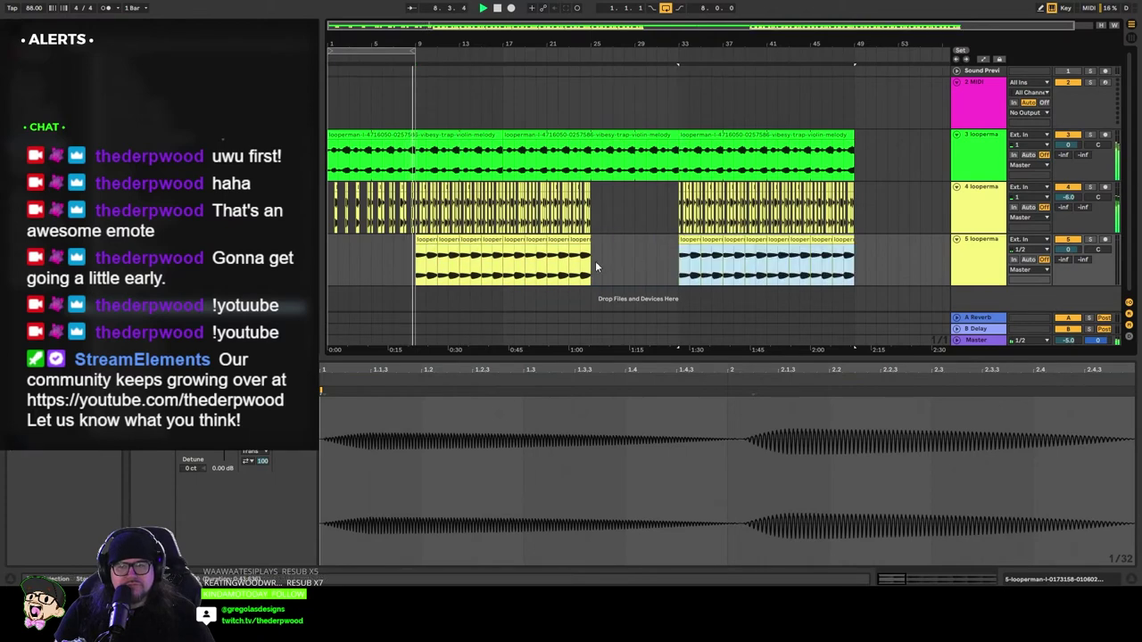
{"action": "left_click_drag", "start_coordinate": [413, 51], "coordinate": [852, 54]}
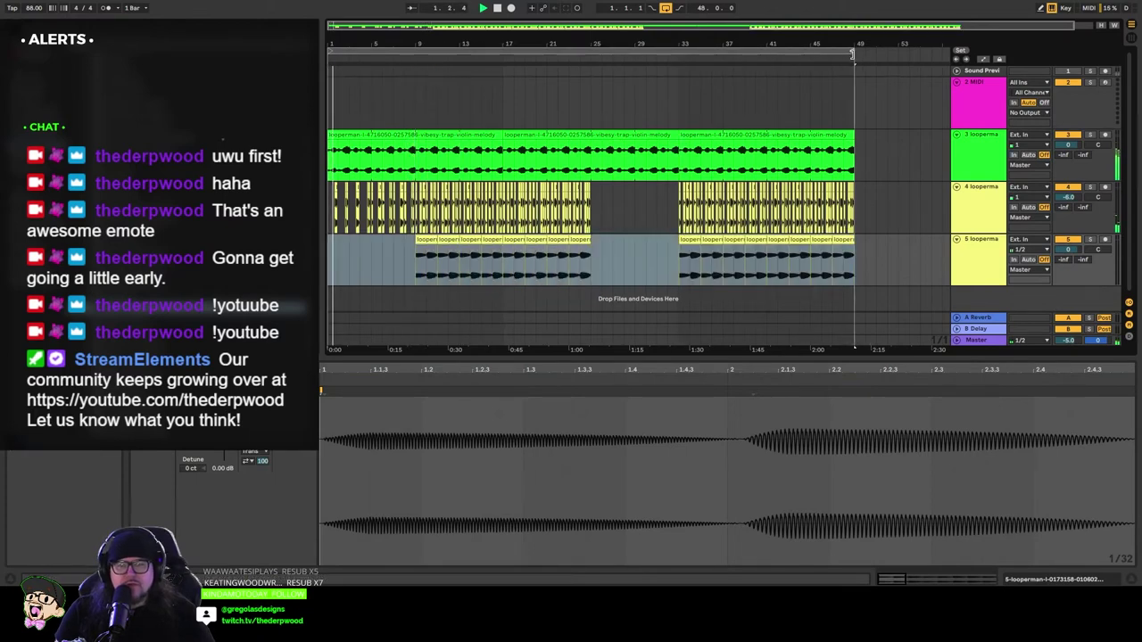
{"action": "left_click", "coordinate": [350, 285]}
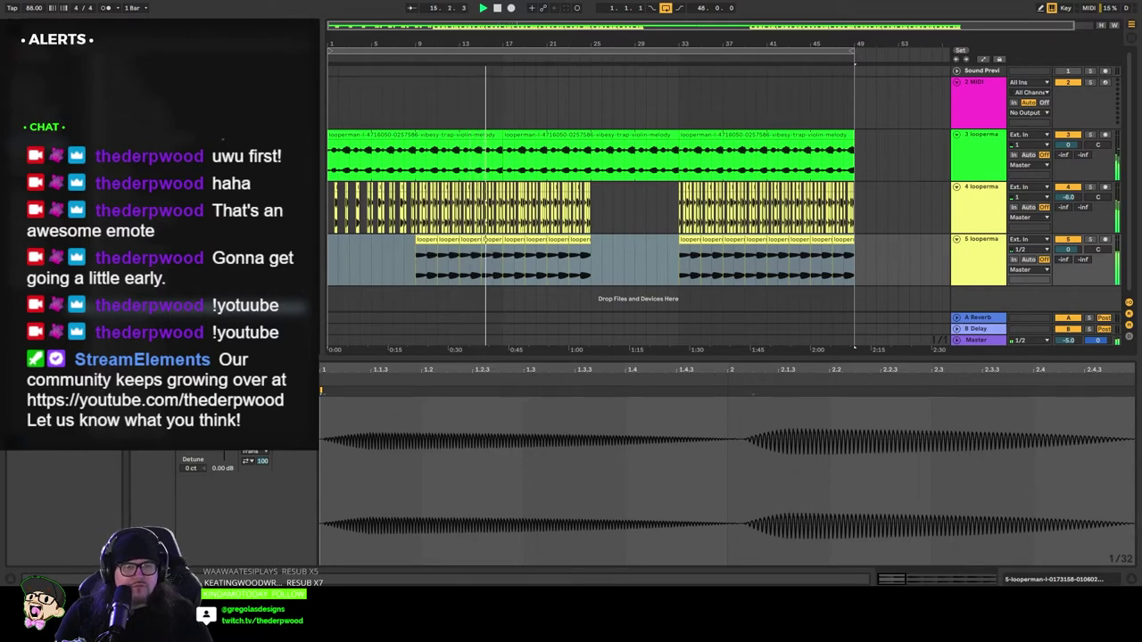
Step: Place the bells-block-140 loop on a new audio track at bar 11 and trim it to its first half bar
{"action": "key", "text": "space"}
{"action": "left_click_drag", "start_coordinate": [512, 303], "coordinate": [450, 306]}
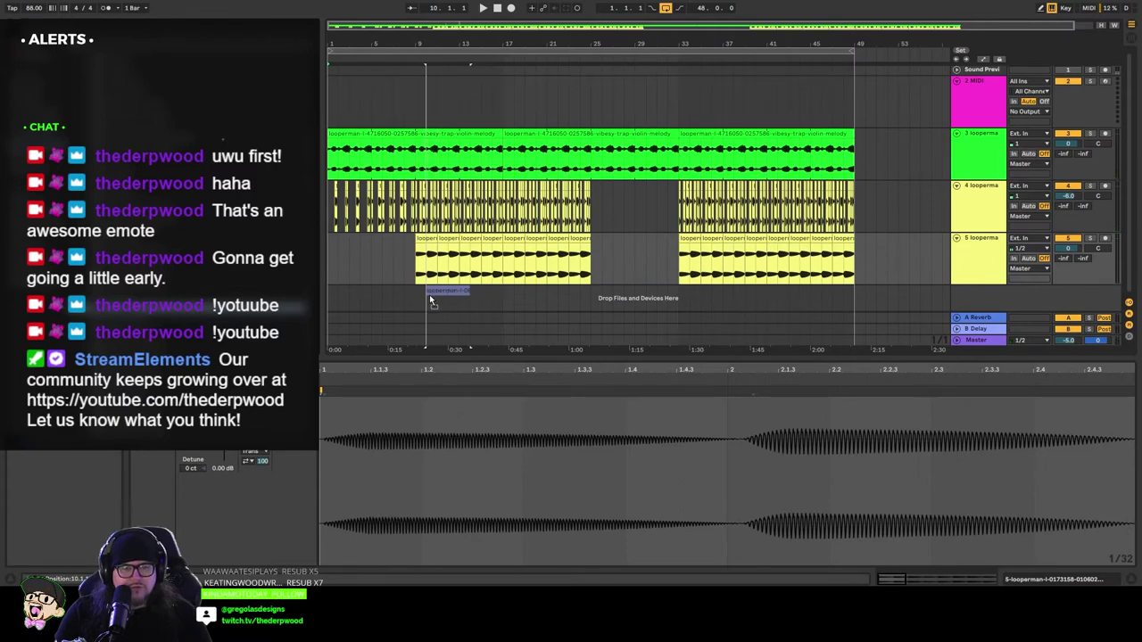
{"action": "left_click_drag", "start_coordinate": [430, 301], "coordinate": [439, 295]}
{"action": "key", "text": "space"}
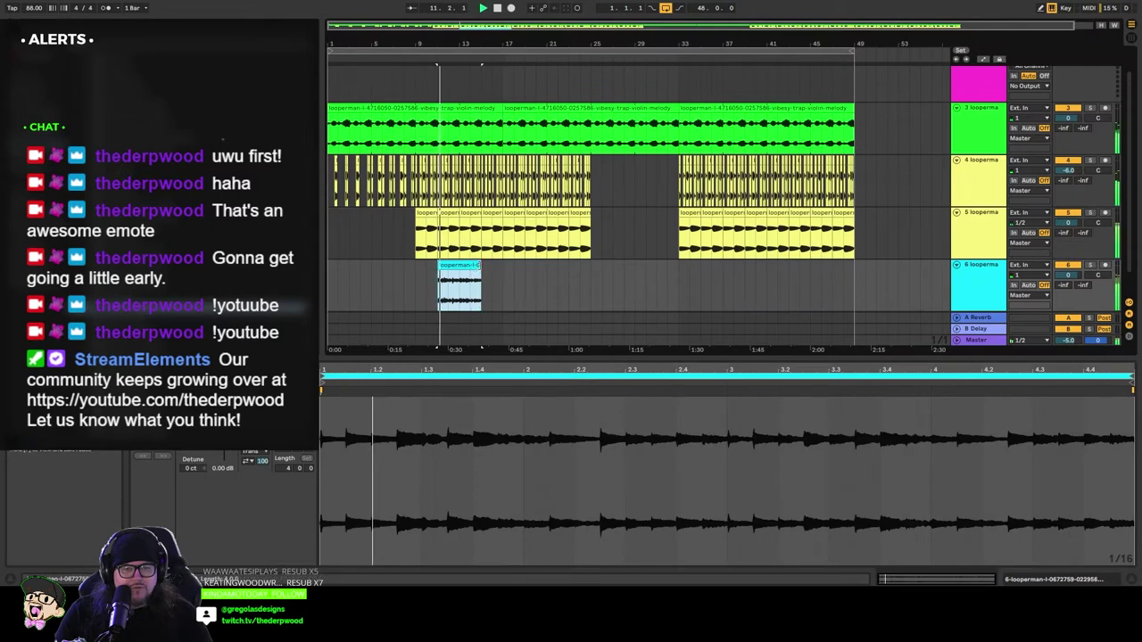
{"action": "key", "text": "space"}
{"action": "left_click_drag", "start_coordinate": [479, 266], "coordinate": [444, 268]}
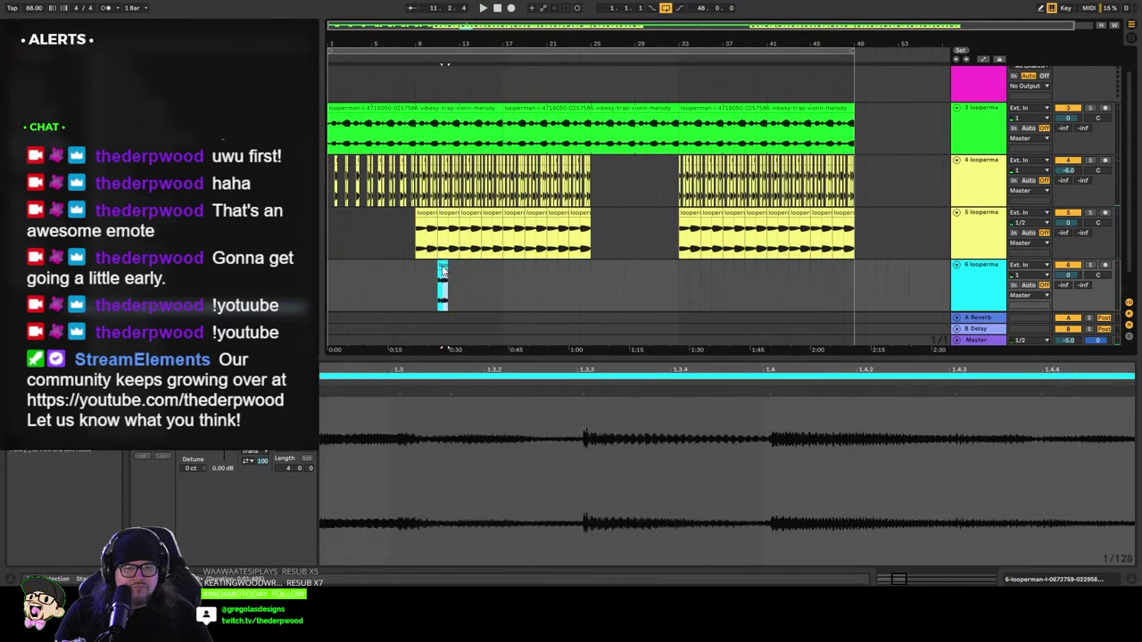
{"action": "left_click", "coordinate": [454, 272]}
{"action": "left_click_drag", "start_coordinate": [447, 265], "coordinate": [442, 265]}
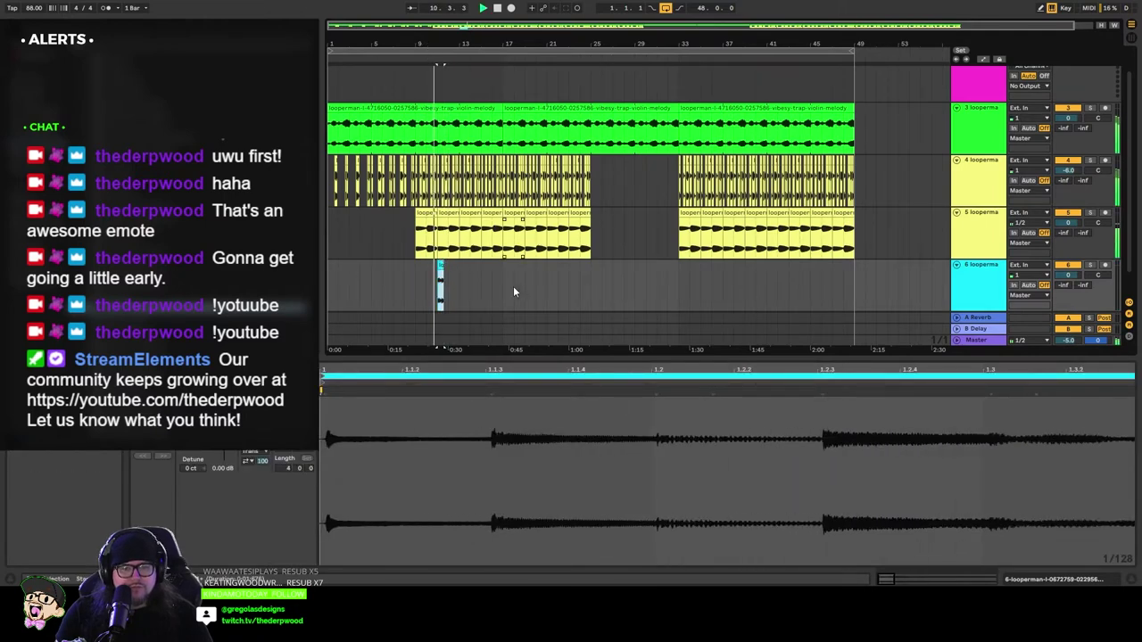
Step: Set the arrangement grid to 1/2 and move the bell clip half a bar earlier to 10.3, playing it back
{"action": "key", "text": "space"}
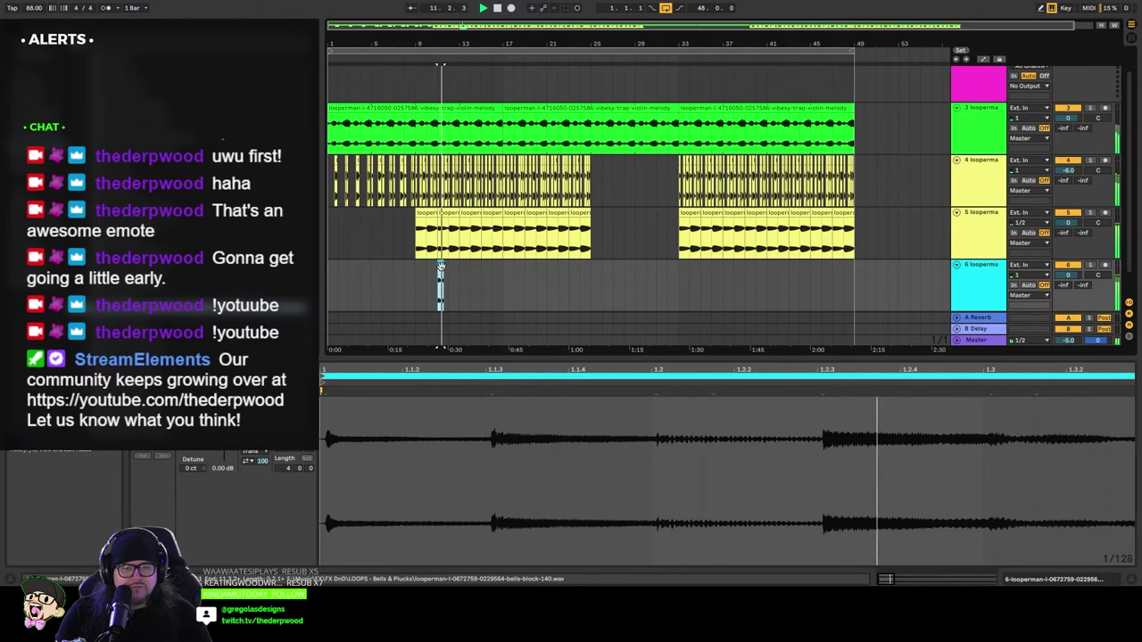
{"action": "key", "text": "space"}
{"action": "left_click_drag", "start_coordinate": [441, 267], "coordinate": [436, 271]}
{"action": "left_click", "coordinate": [426, 300]}
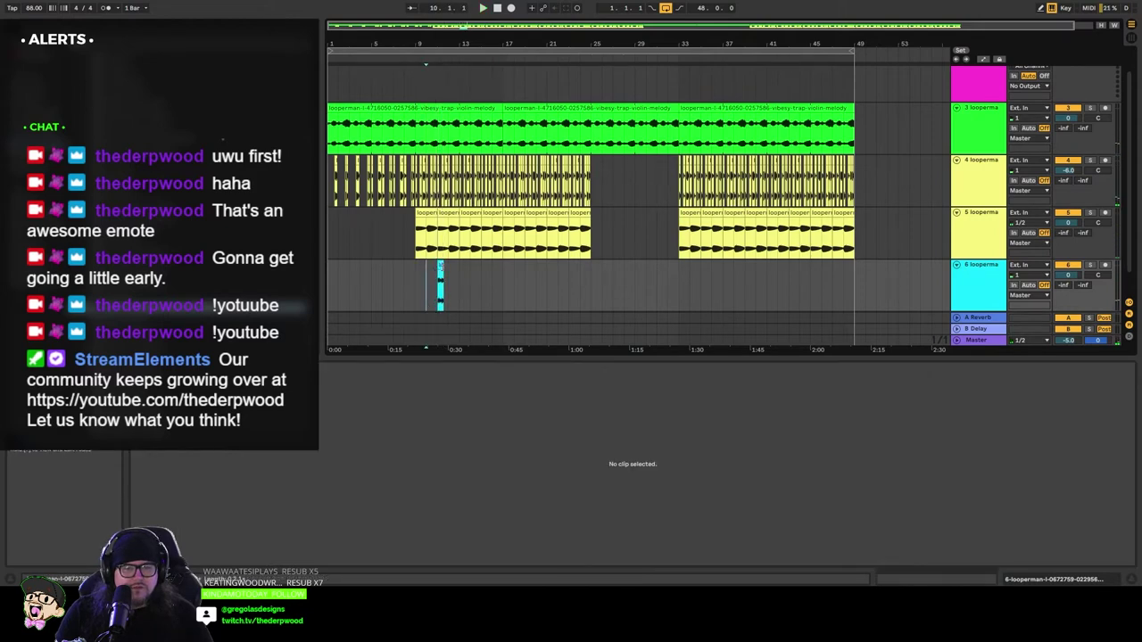
{"action": "right_click", "coordinate": [467, 278]}
{"action": "left_click", "coordinate": [548, 398]}
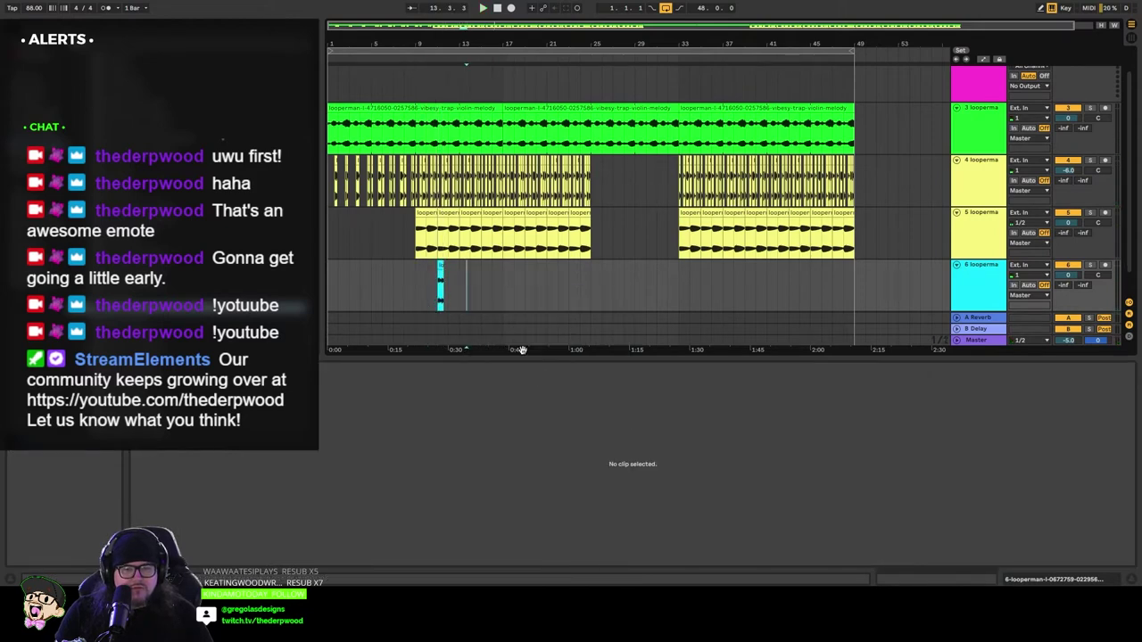
{"action": "left_click_drag", "start_coordinate": [438, 268], "coordinate": [434, 268]}
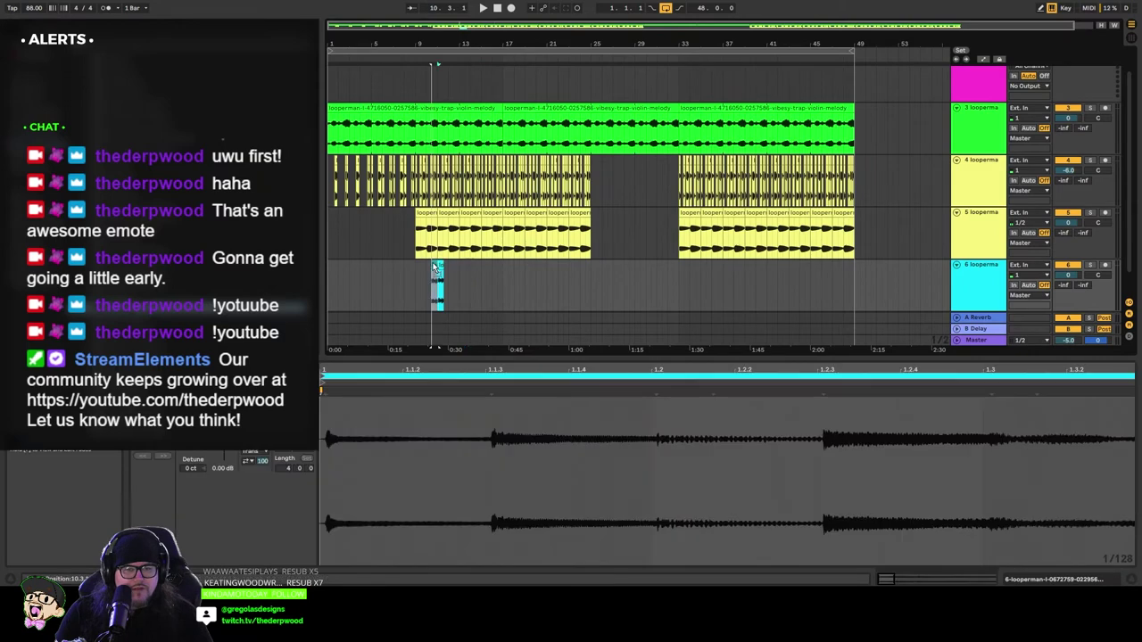
{"action": "left_click", "coordinate": [423, 60]}
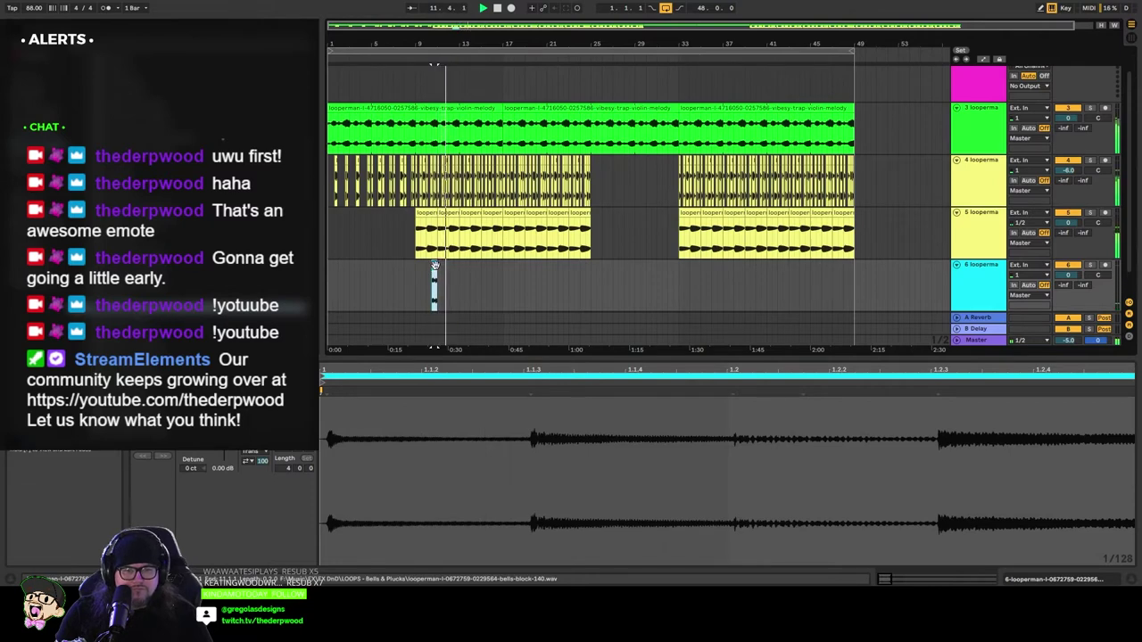
Step: Copy the bell hit two bars on and duplicate the four-bar pattern from bar 9 through bar 24
{"action": "mouse_move", "coordinate": [435, 265]}
{"action": "left_mouse_down"}
{"action": "mouse_move", "coordinate": [492, 287]}
{"action": "mouse_move", "coordinate": [456, 270]}
{"action": "left_mouse_up"}
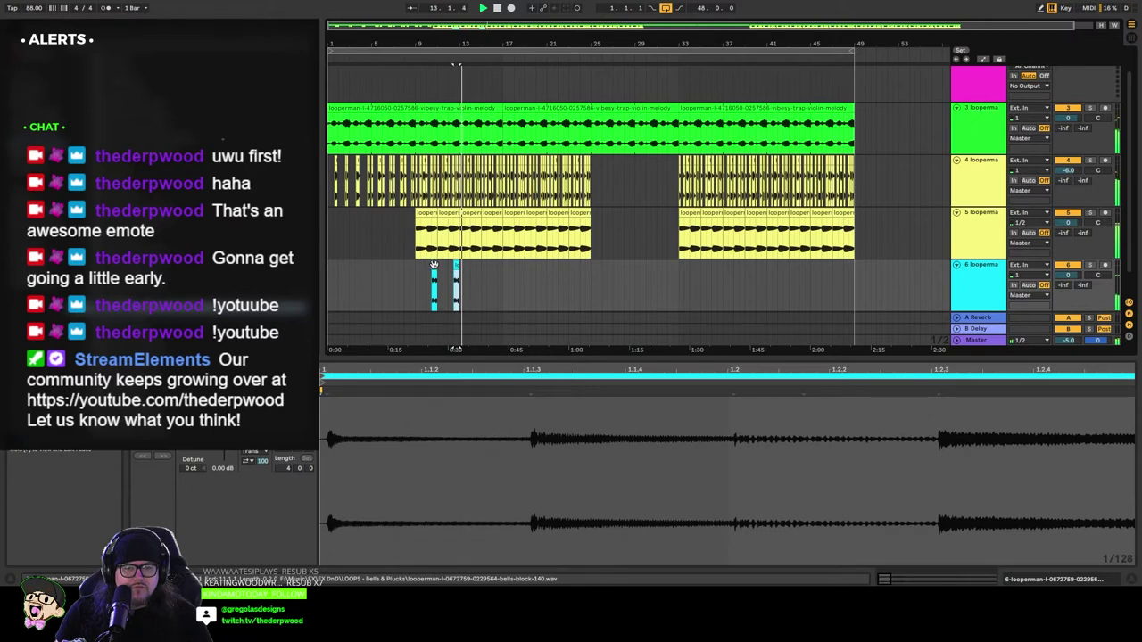
{"action": "left_click_drag", "start_coordinate": [415, 263], "coordinate": [455, 266]}
{"action": "key", "text": "ctrl+d"}
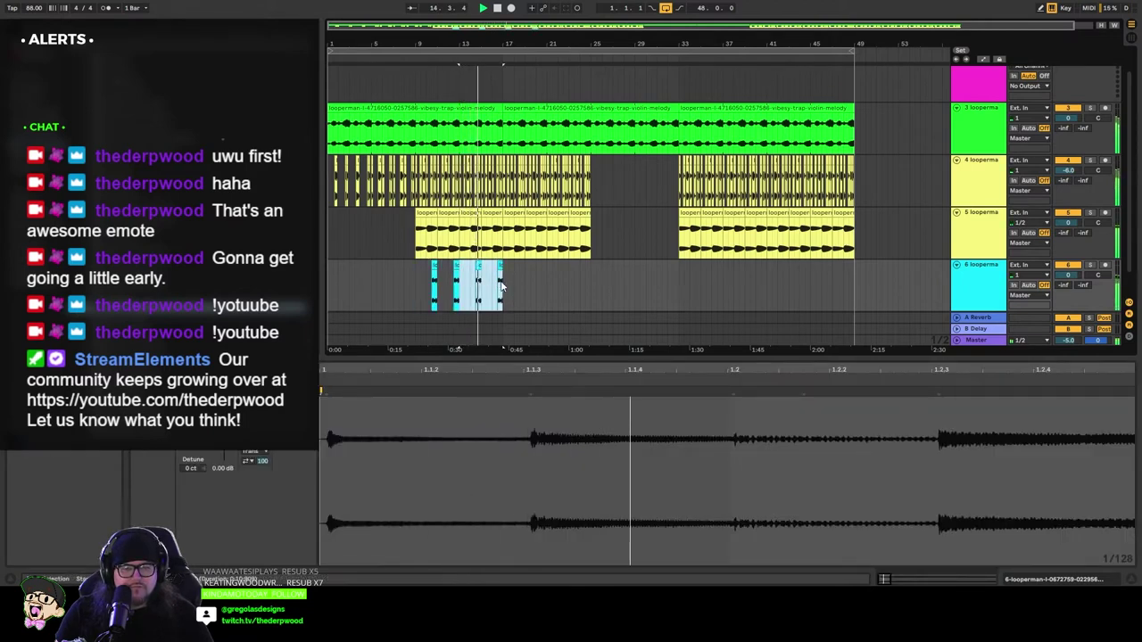
{"action": "key", "text": "ctrl+d"}
{"action": "key", "text": "ctrl+d"}
Step: Add the Moving 3-5-6 delay to the bells track, with line volumes of -17, -23 and -10 dB and dry at -11 dB
{"action": "left_click", "coordinate": [973, 290]}
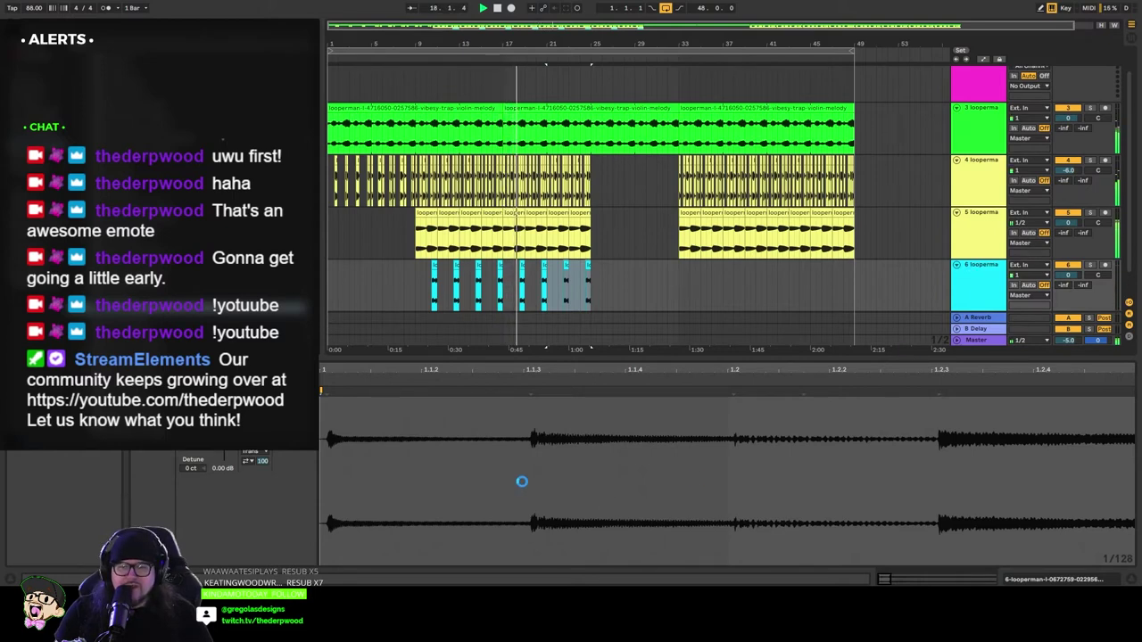
{"action": "key", "text": "shift+Tab"}
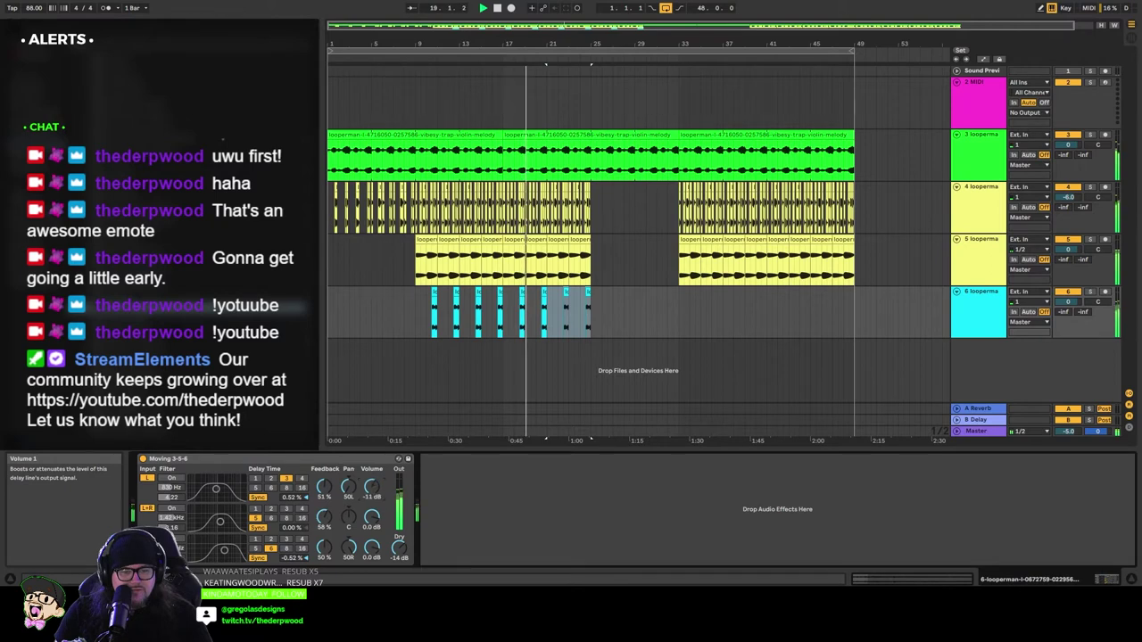
{"action": "left_click_drag", "start_coordinate": [369, 522], "coordinate": [369, 562]}
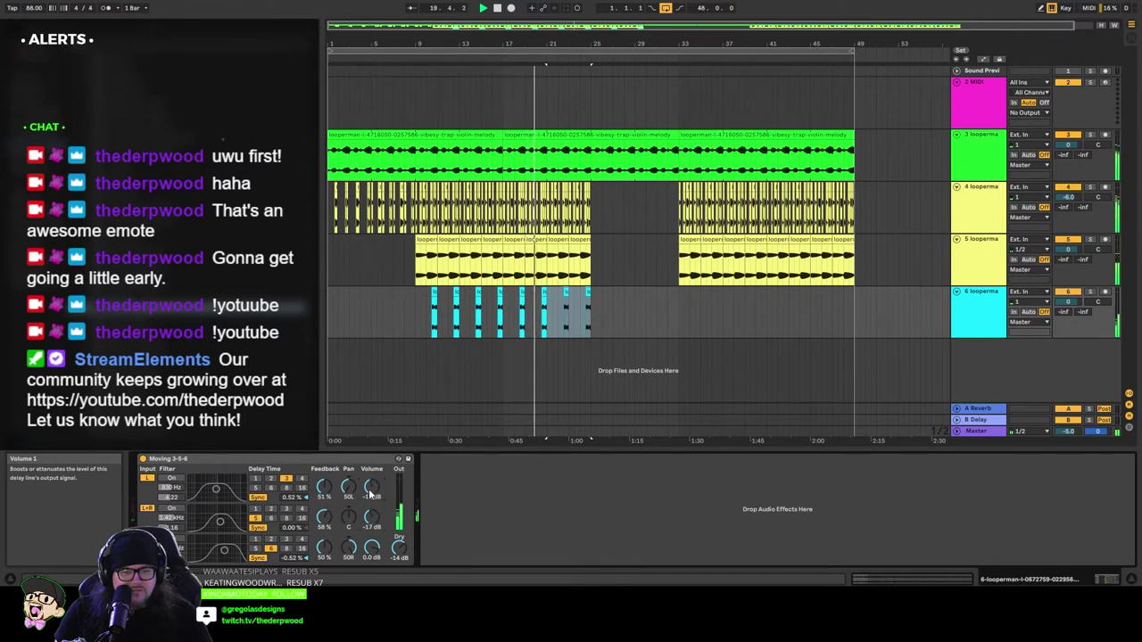
{"action": "left_click_drag", "start_coordinate": [371, 518], "coordinate": [371, 587]}
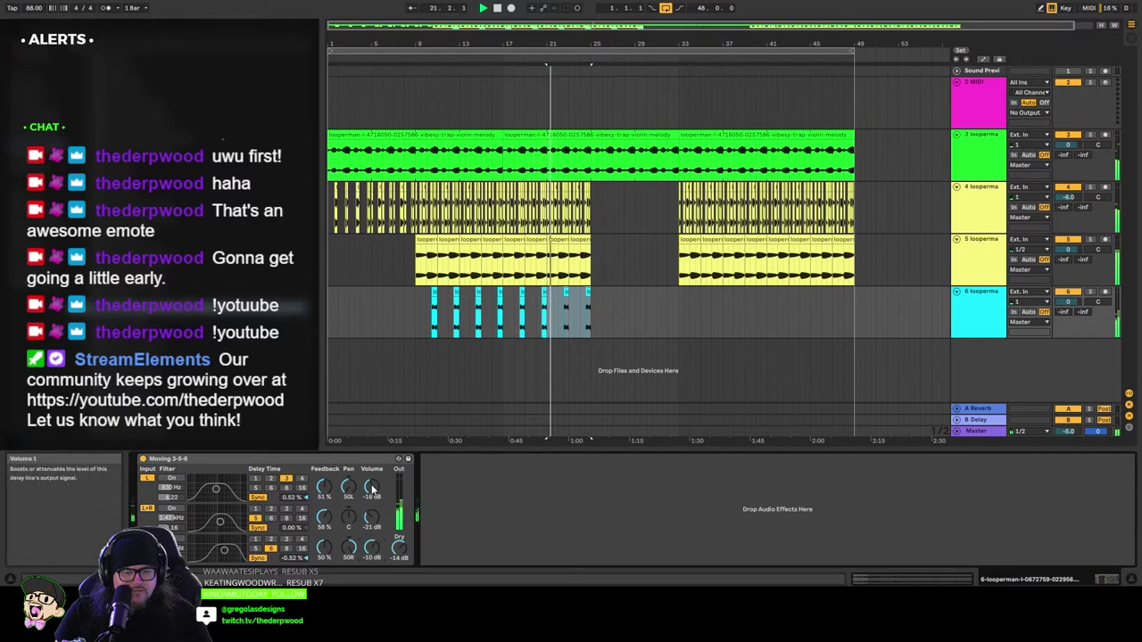
{"action": "left_click_drag", "start_coordinate": [372, 489], "coordinate": [372, 524]}
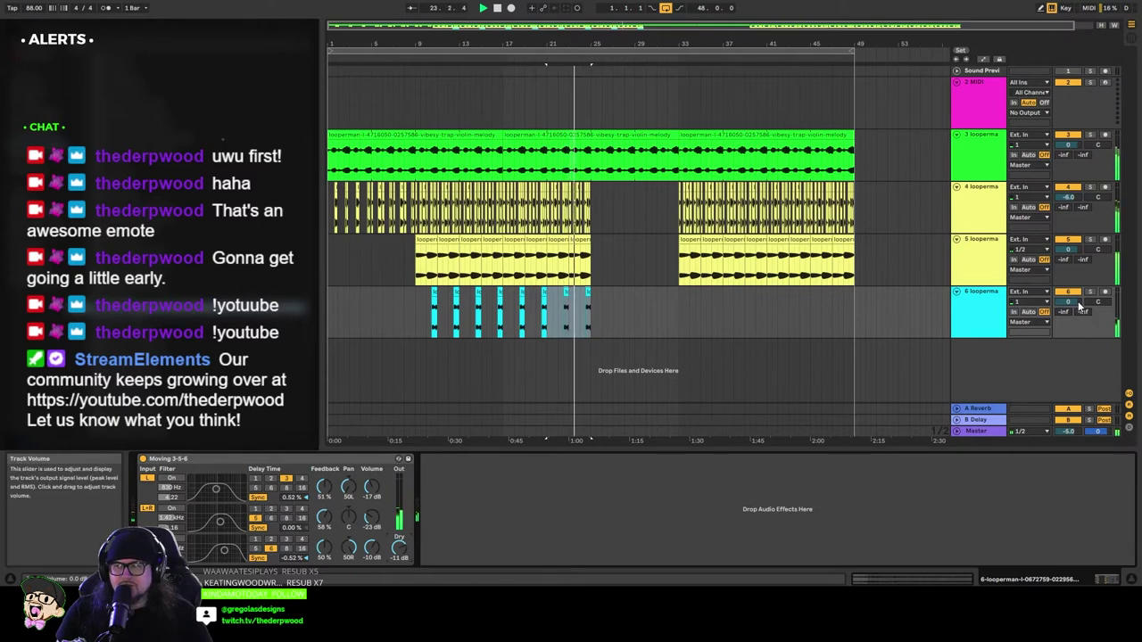
{"action": "left_click", "coordinate": [587, 293]}
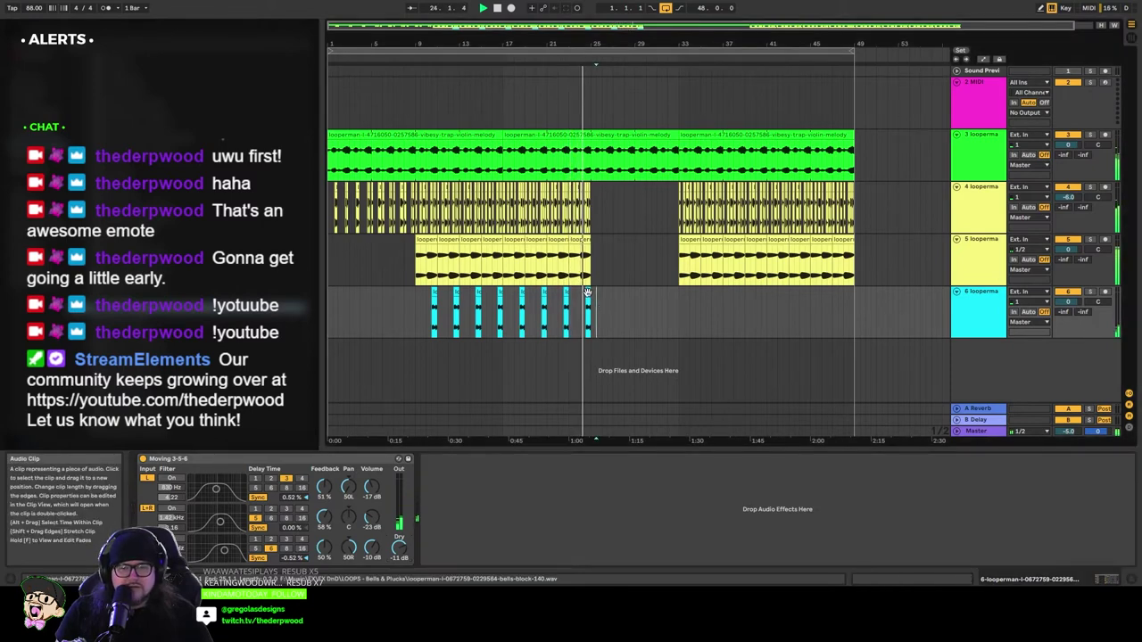
Step: Duplicate the bell pattern from bars 9–24 twice in a row and delete the copies extending past bar 48
{"action": "left_click_drag", "start_coordinate": [587, 293], "coordinate": [417, 297]}
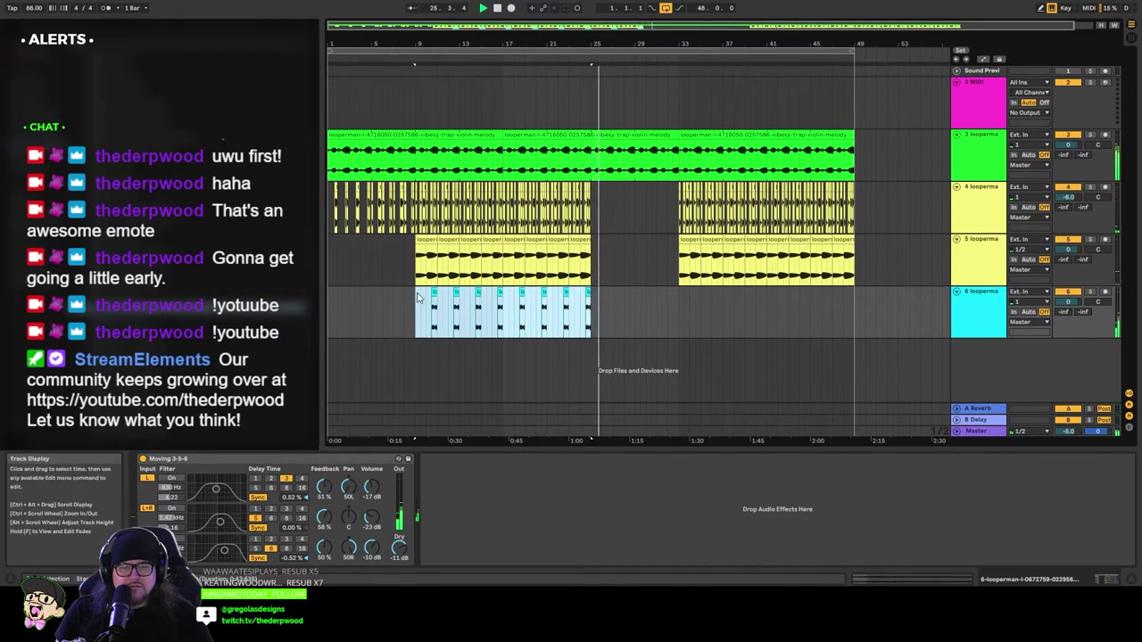
{"action": "key", "text": "ctrl+d"}
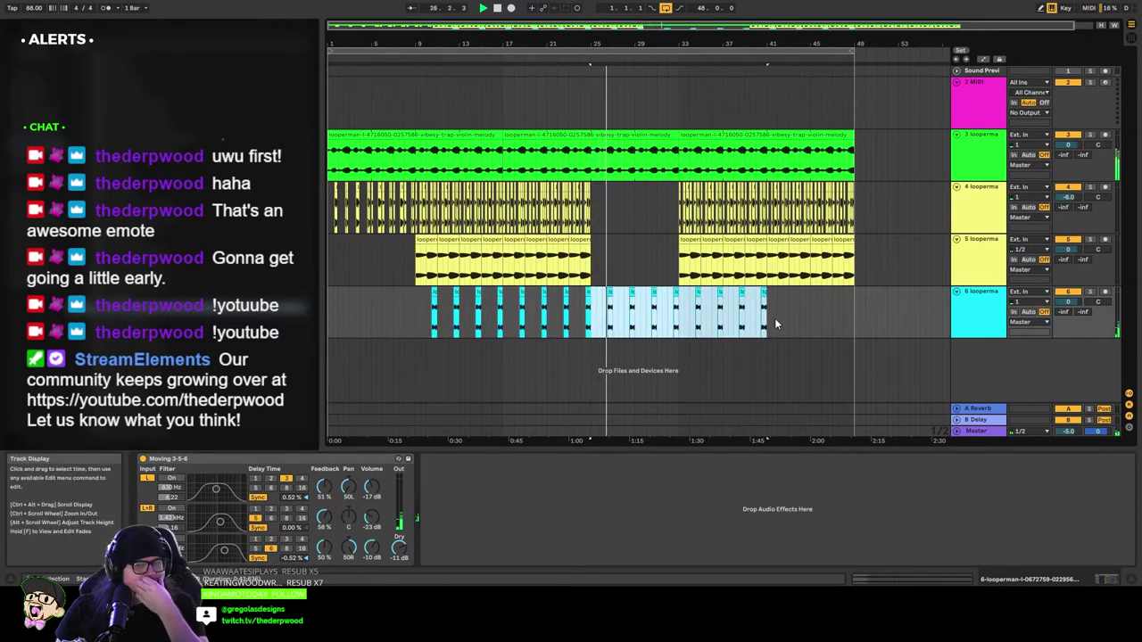
{"action": "key", "text": "ctrl+d"}
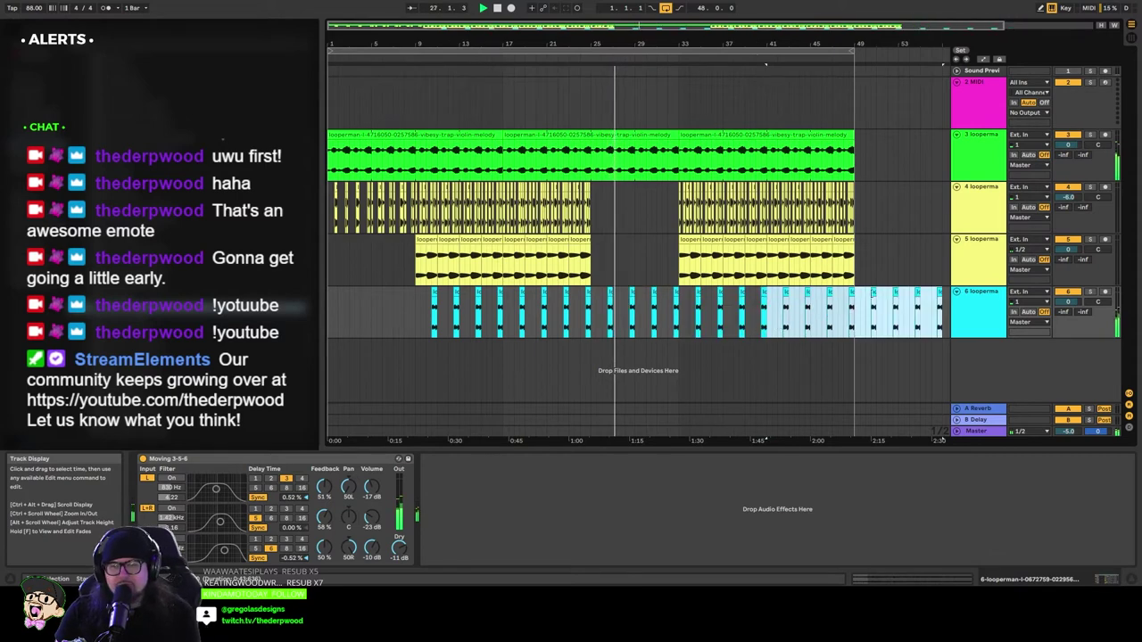
{"action": "left_click", "coordinate": [874, 292]}
{"action": "left_click", "coordinate": [940, 295], "text": "shift"}
{"action": "key", "text": "Delete"}
{"action": "left_click", "coordinate": [887, 308]}
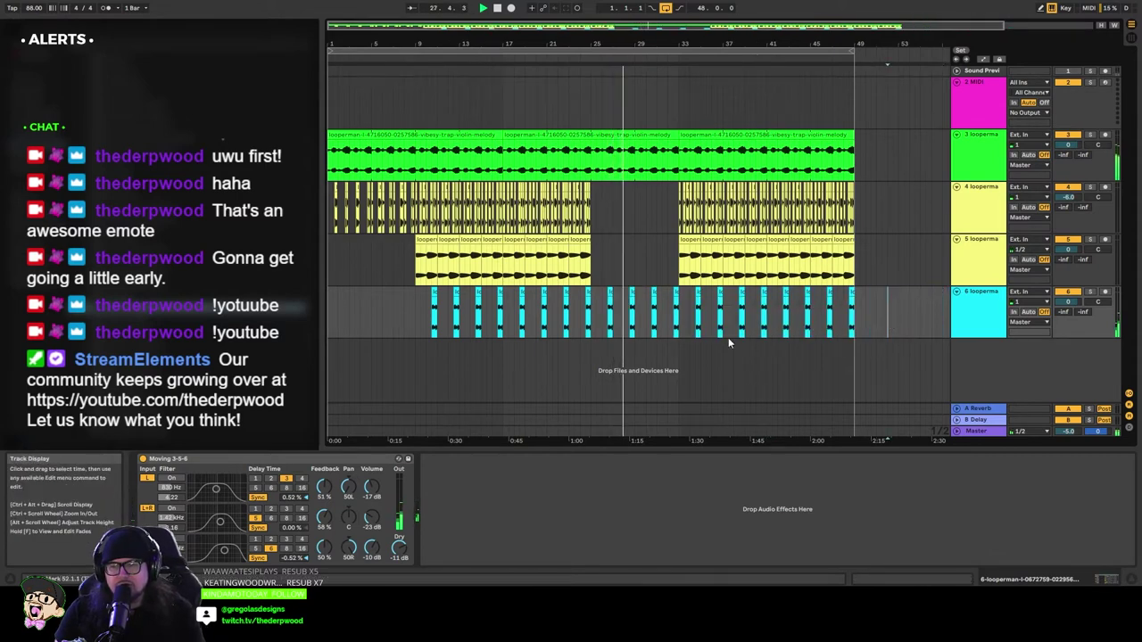
Step: Place the some-strings loop on a new audio track at bar 9 and raise its clip gain to 23.6 dB
{"action": "left_click", "coordinate": [366, 321]}
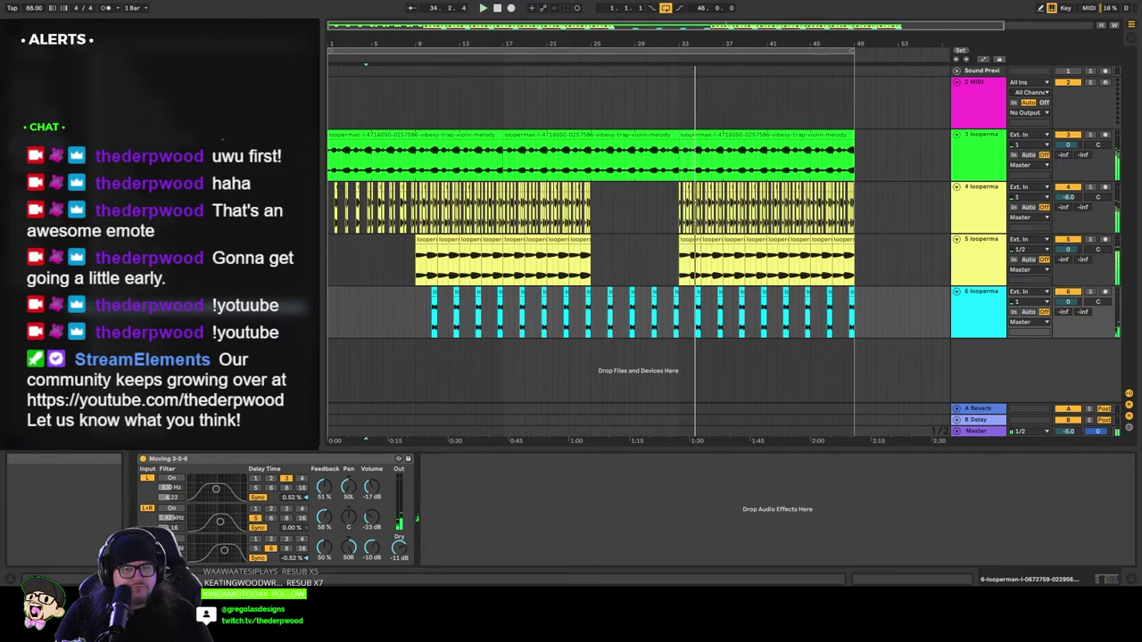
{"action": "key", "text": "space"}
{"action": "key", "text": "space"}
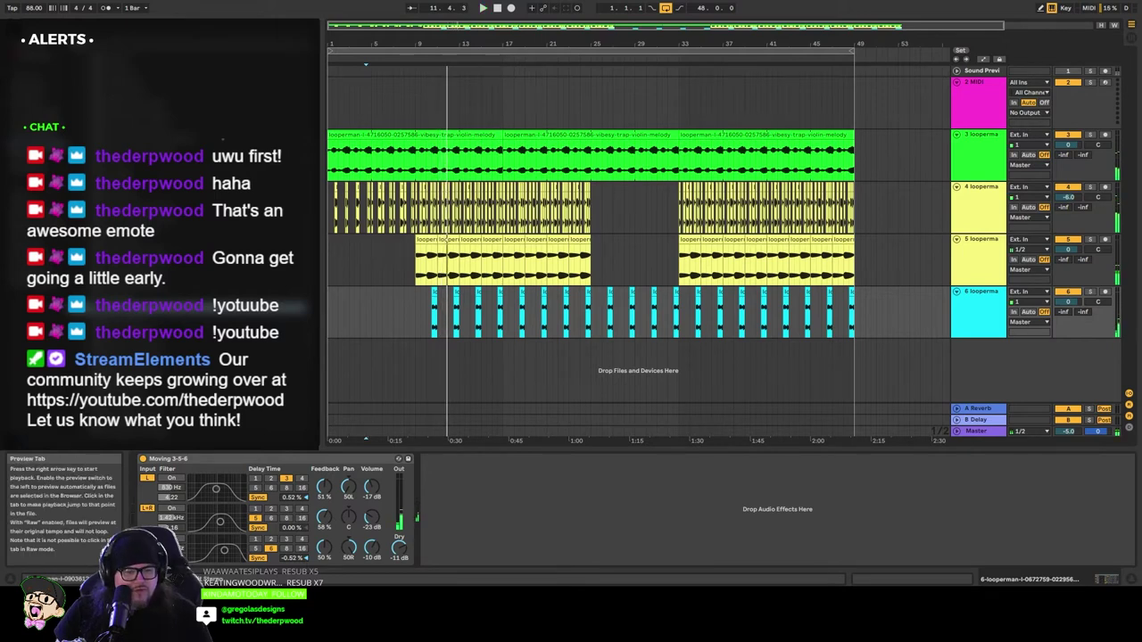
{"action": "key", "text": "space"}
{"action": "left_click_drag", "start_coordinate": [388, 385], "coordinate": [439, 347]}
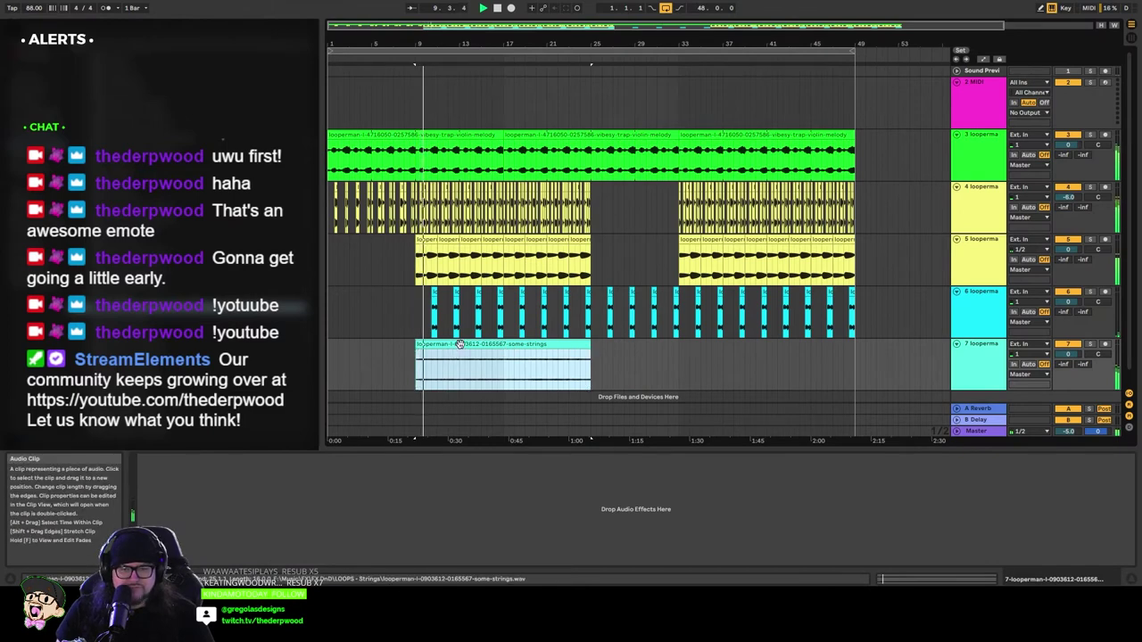
{"action": "double_click", "coordinate": [441, 364]}
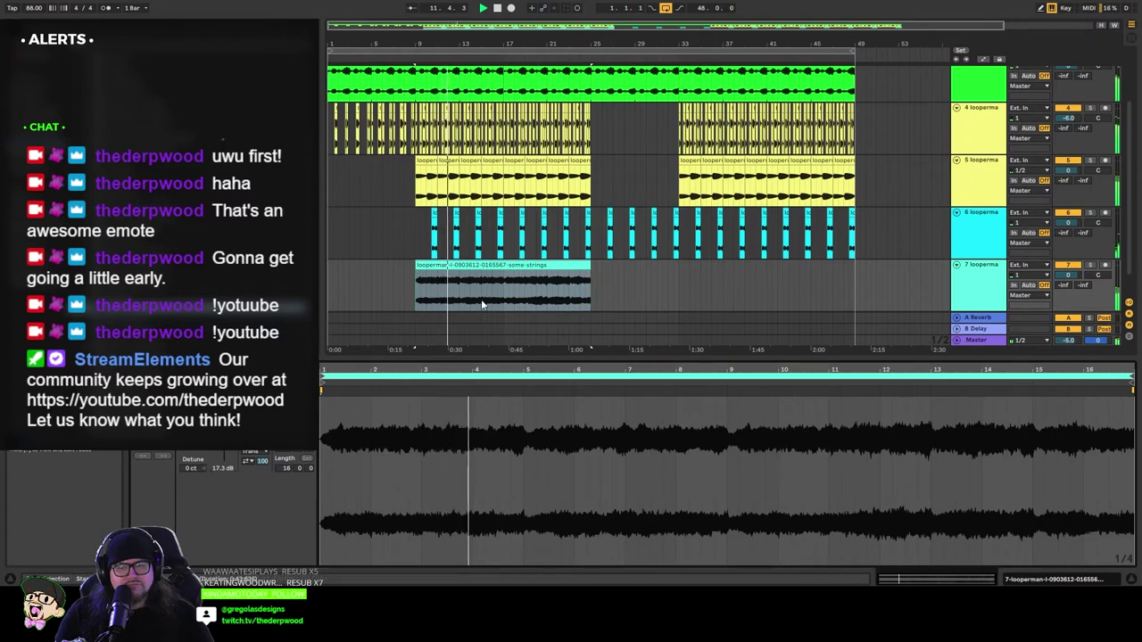
{"action": "left_click_drag", "start_coordinate": [222, 468], "coordinate": [223, 442]}
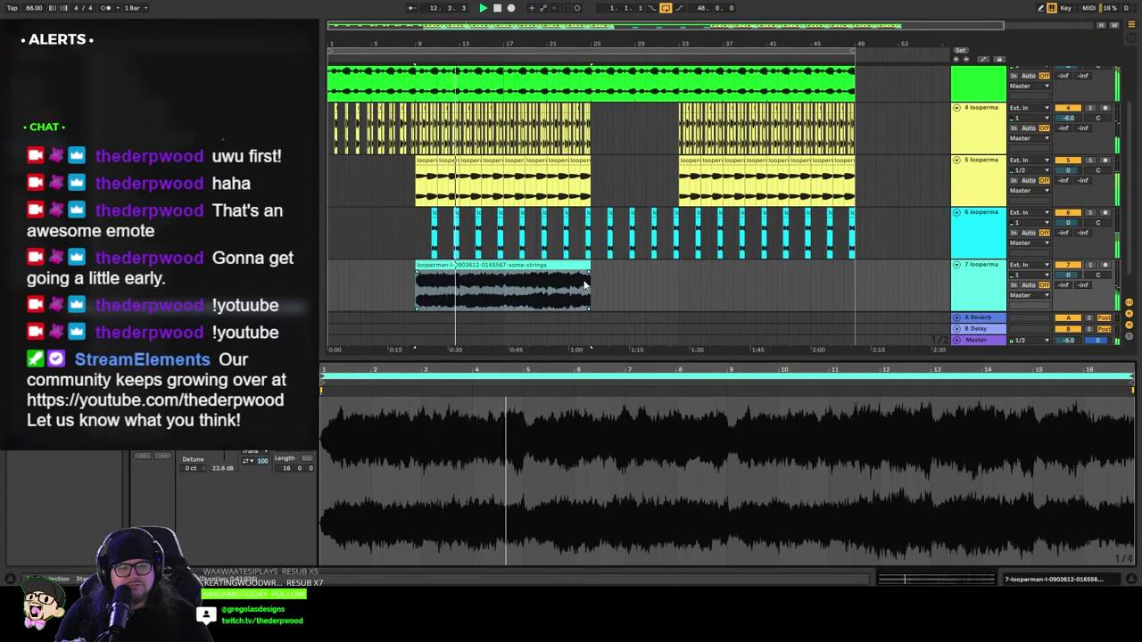
Step: Check the strings track in solo, set its volume to -13.5 dB, and loop playback over bars 9–24
{"action": "left_click", "coordinate": [1089, 266]}
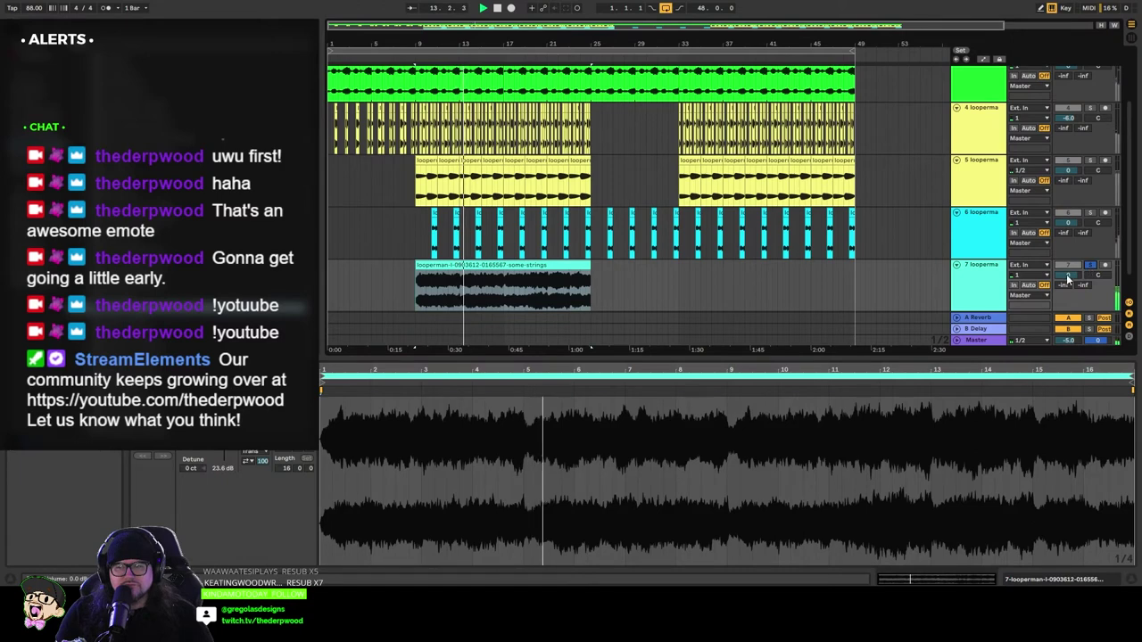
{"action": "left_click", "coordinate": [1090, 267]}
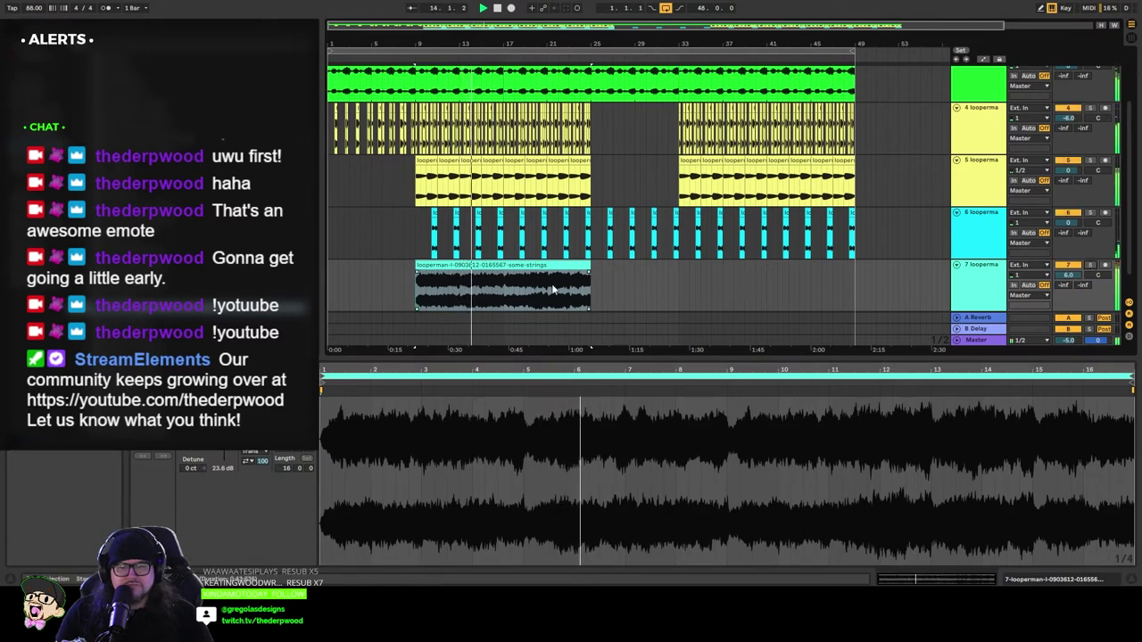
{"action": "mouse_move", "coordinate": [1074, 275]}
{"action": "left_mouse_down"}
{"action": "mouse_move", "coordinate": [1074, 304]}
{"action": "mouse_move", "coordinate": [1078, 290]}
{"action": "left_mouse_up"}
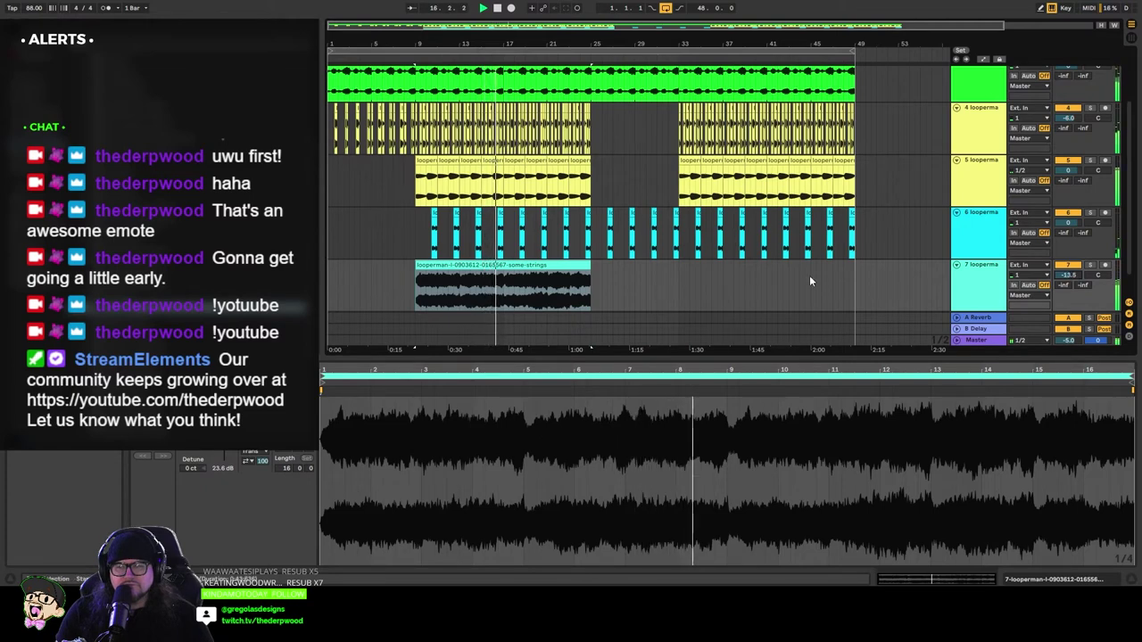
{"action": "left_click", "coordinate": [501, 267]}
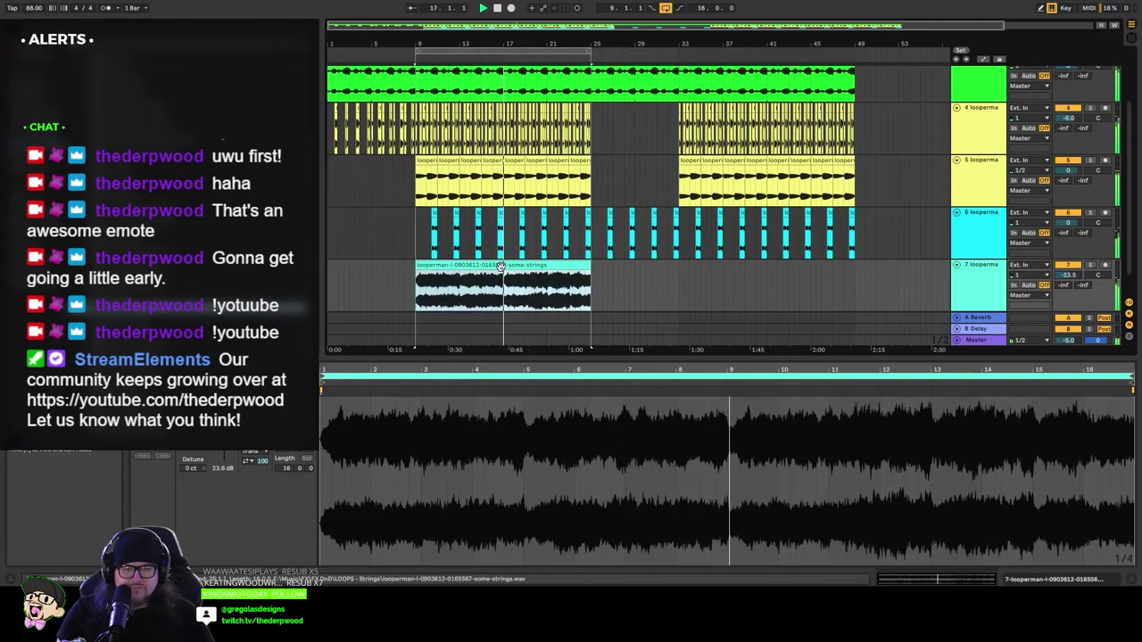
{"action": "key", "text": "super+l"}
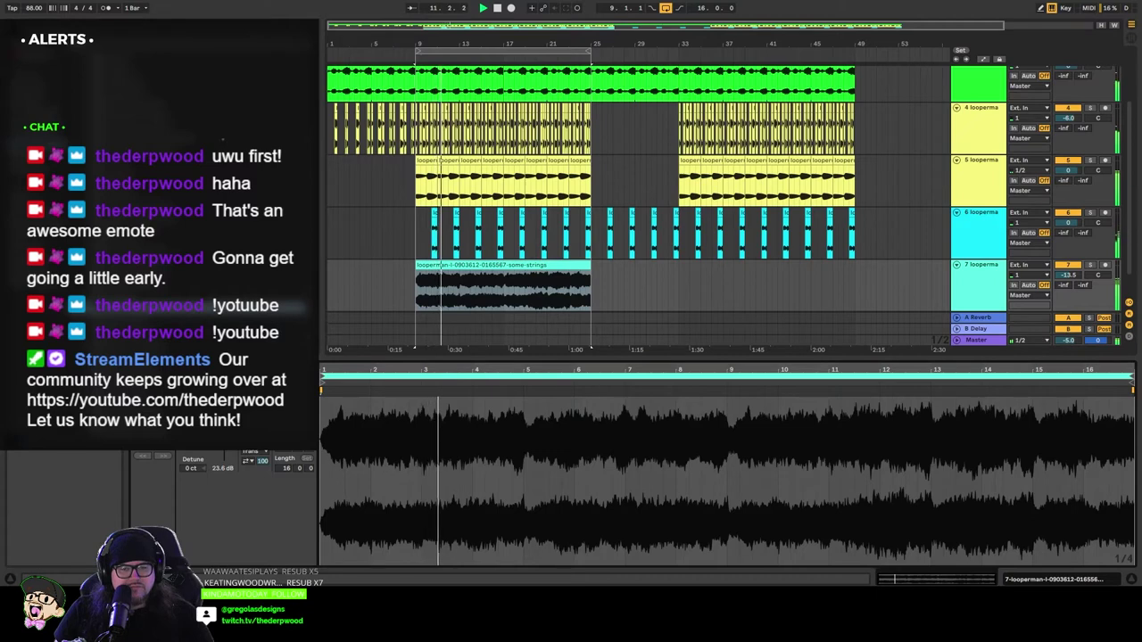
Step: Detune the strings clip to -12 ct and move it to bar 25, extending the playback loop through bar 48
{"action": "left_click_drag", "start_coordinate": [193, 468], "coordinate": [193, 478]}
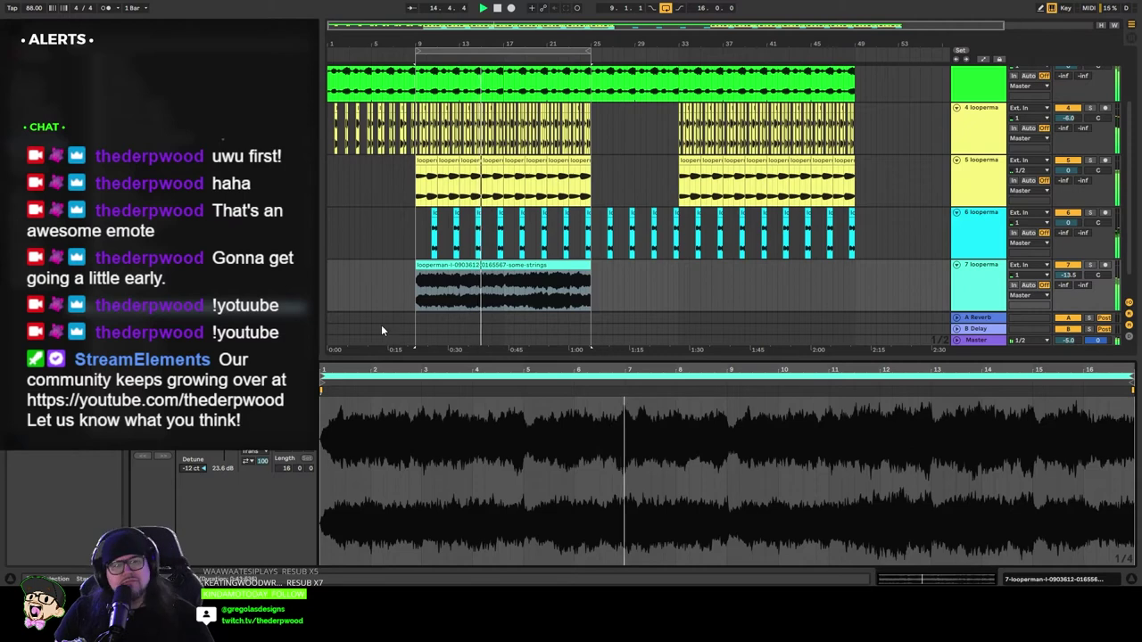
{"action": "left_click_drag", "start_coordinate": [472, 265], "coordinate": [646, 264]}
{"action": "left_click_drag", "start_coordinate": [588, 52], "coordinate": [855, 76]}
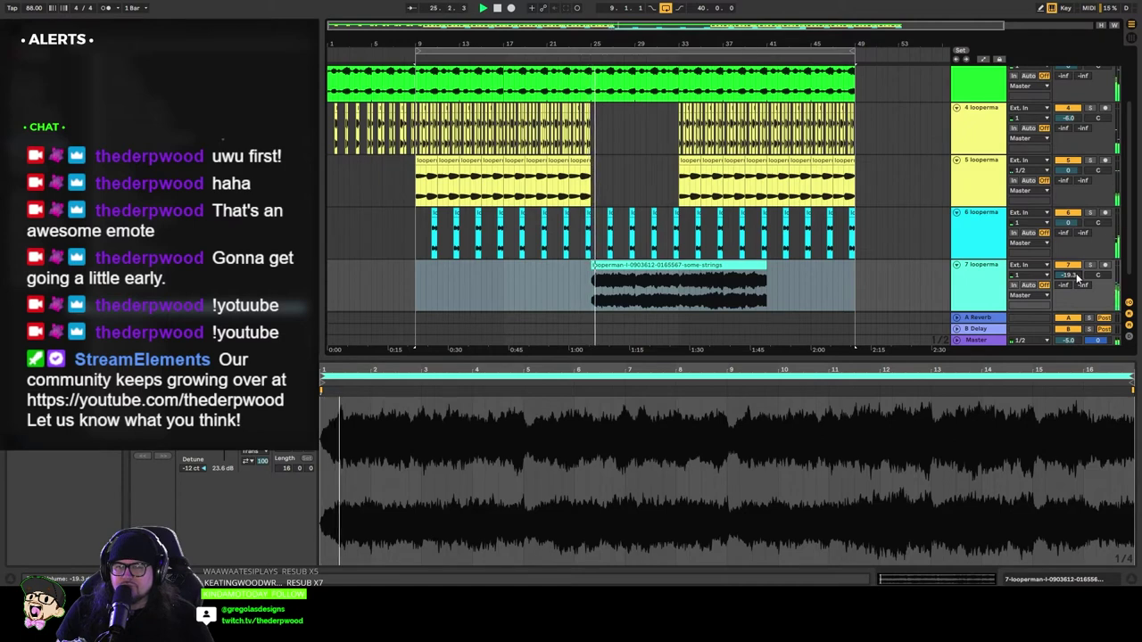
Step: Delete the strings clip and extend the playback loop back to bar 1 so it spans 48 bars
{"action": "left_click", "coordinate": [627, 269]}
{"action": "key", "text": "Delete"}
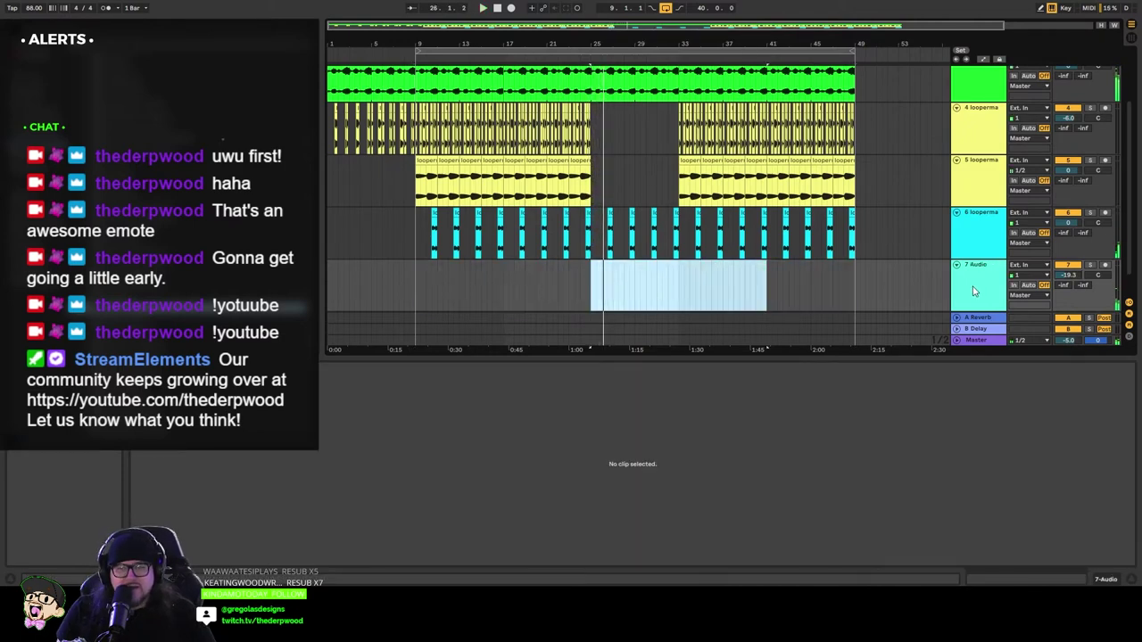
{"action": "left_click", "coordinate": [968, 284]}
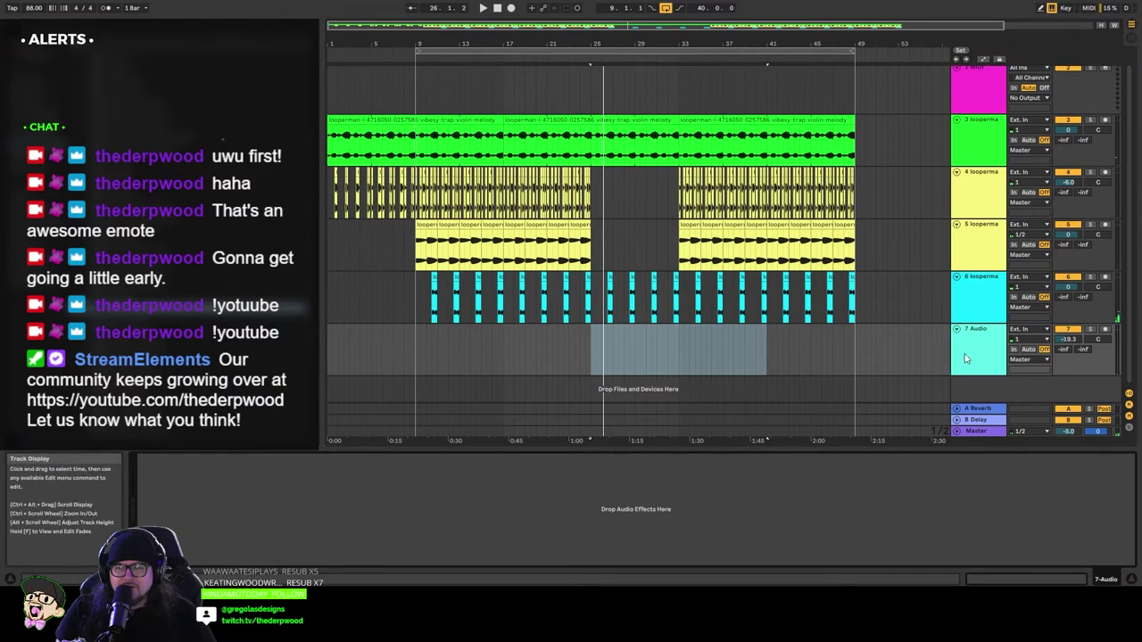
{"action": "left_click_drag", "start_coordinate": [417, 51], "coordinate": [328, 51]}
{"action": "left_click", "coordinate": [496, 8]}
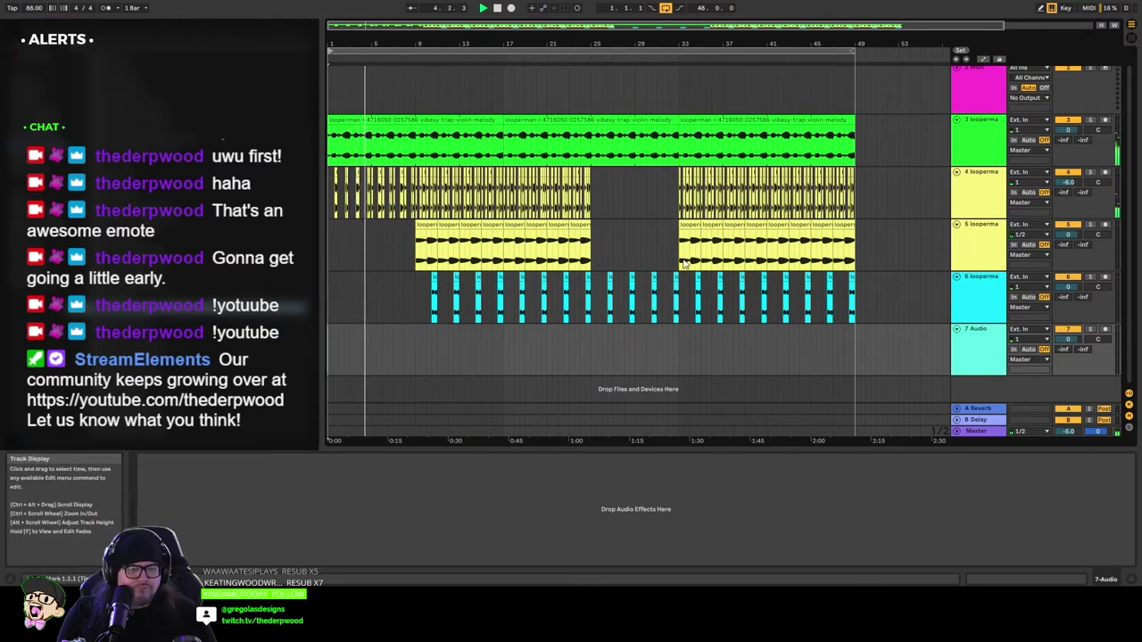
Step: Adjust track 4's EQ Eight, setting band 2 to 111 Hz at -1.47 dB and band 3 to 1.77 kHz at -10.4 dB
{"action": "left_click", "coordinate": [980, 199]}
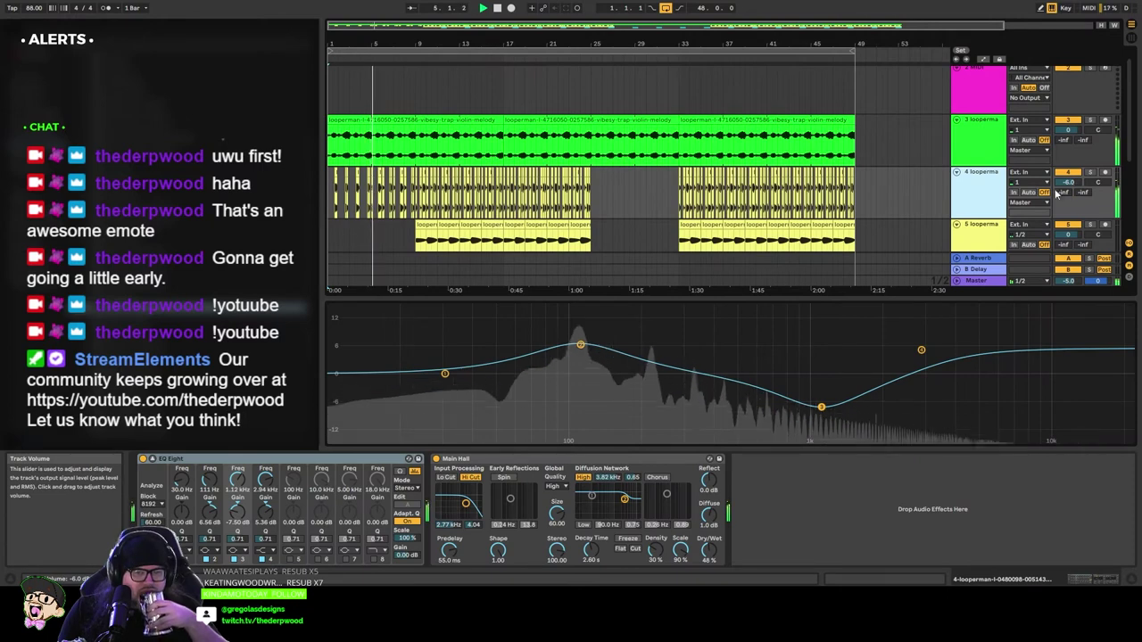
{"action": "left_click_drag", "start_coordinate": [582, 345], "coordinate": [574, 375]}
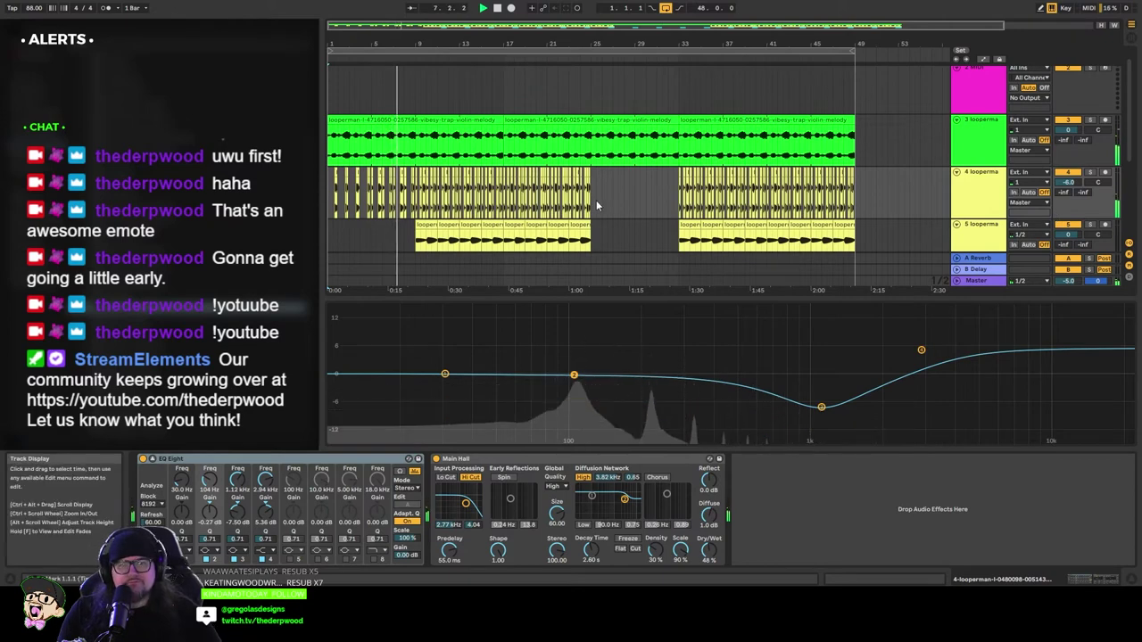
{"action": "scroll", "coordinate": [384, 209], "scroll_direction": "down", "scroll_amount": 3}
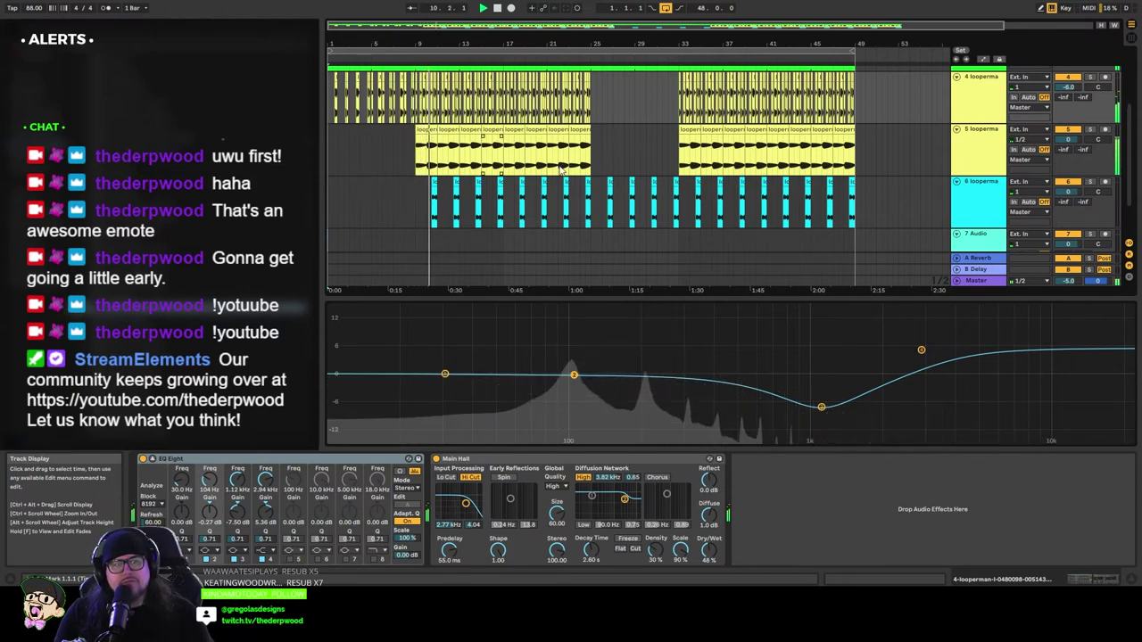
{"action": "left_click_drag", "start_coordinate": [574, 375], "coordinate": [581, 380]}
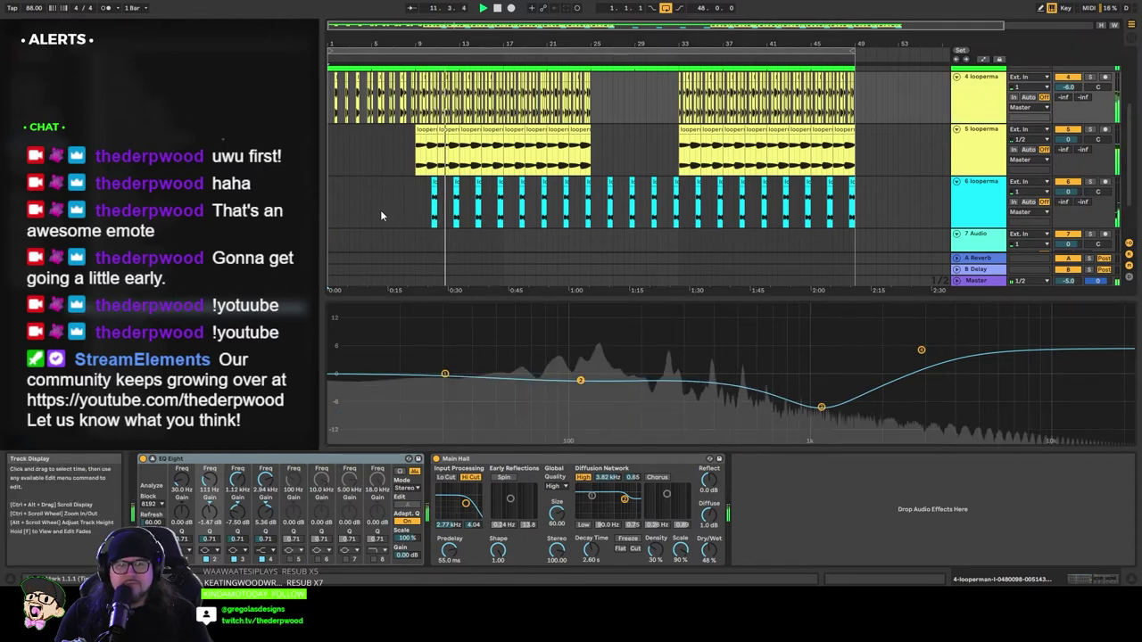
{"action": "scroll", "coordinate": [380, 214], "scroll_direction": "up", "scroll_amount": 2}
{"action": "left_click_drag", "start_coordinate": [821, 406], "coordinate": [869, 419]}
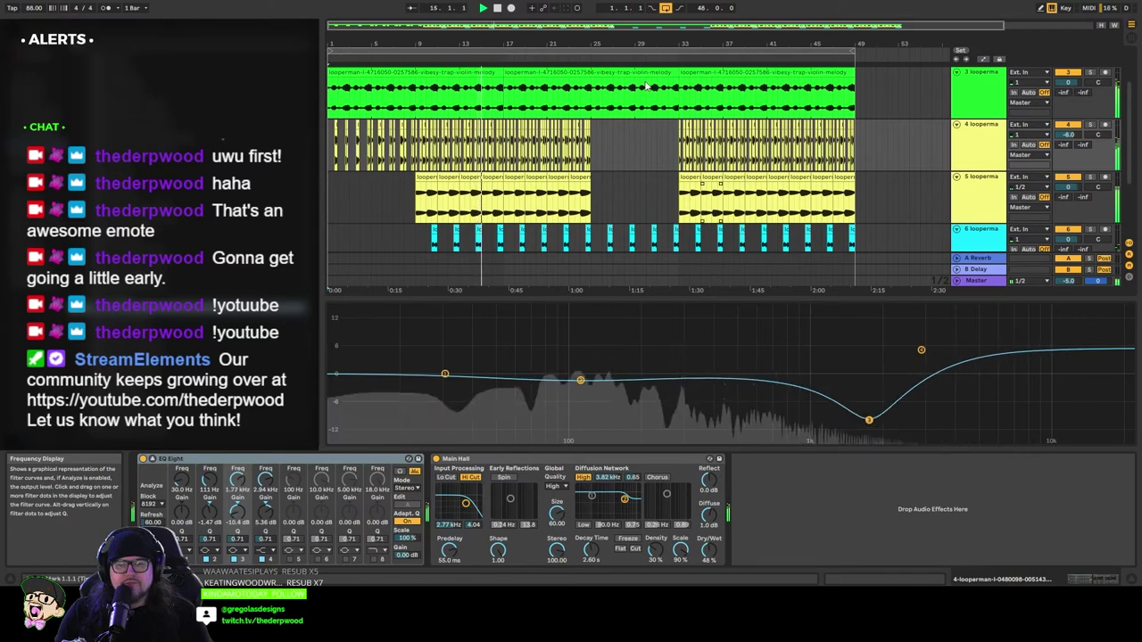
Step: Save the Live Set under a new name in the Daytime folder
{"action": "left_click", "coordinate": [367, 207]}
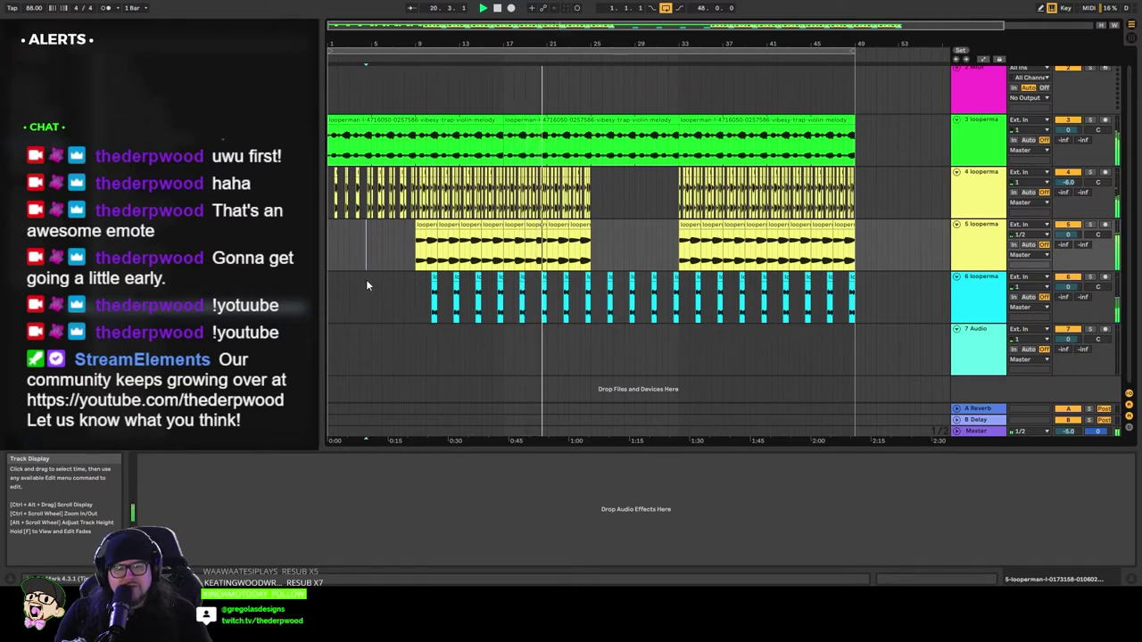
{"action": "key", "text": "ctrl+shift+s"}
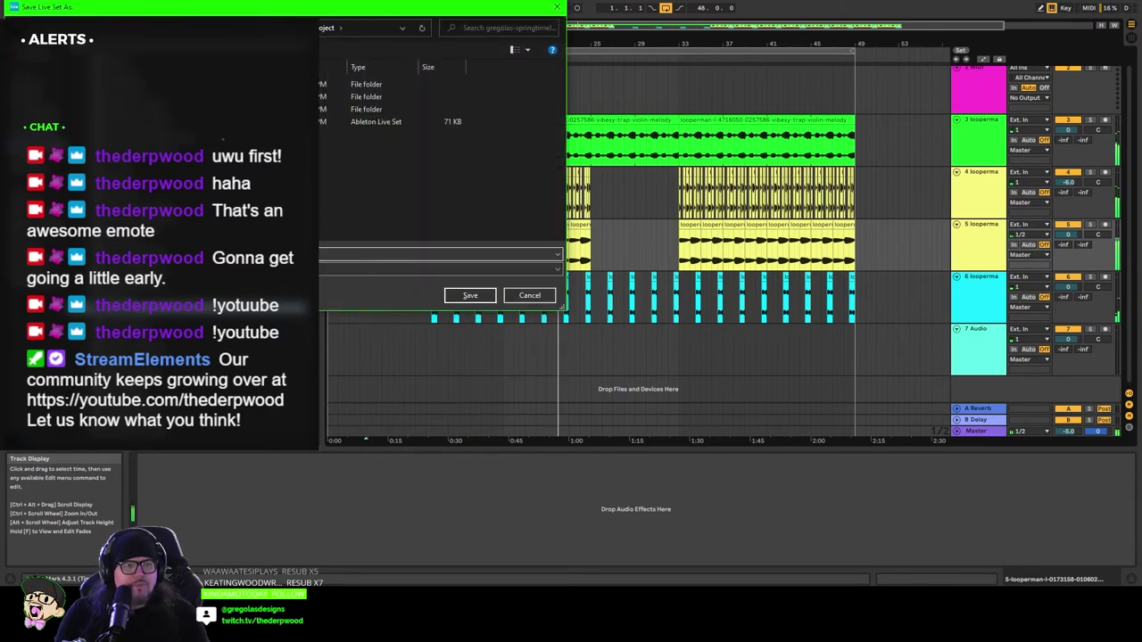
{"action": "key", "text": "alt+Up"}
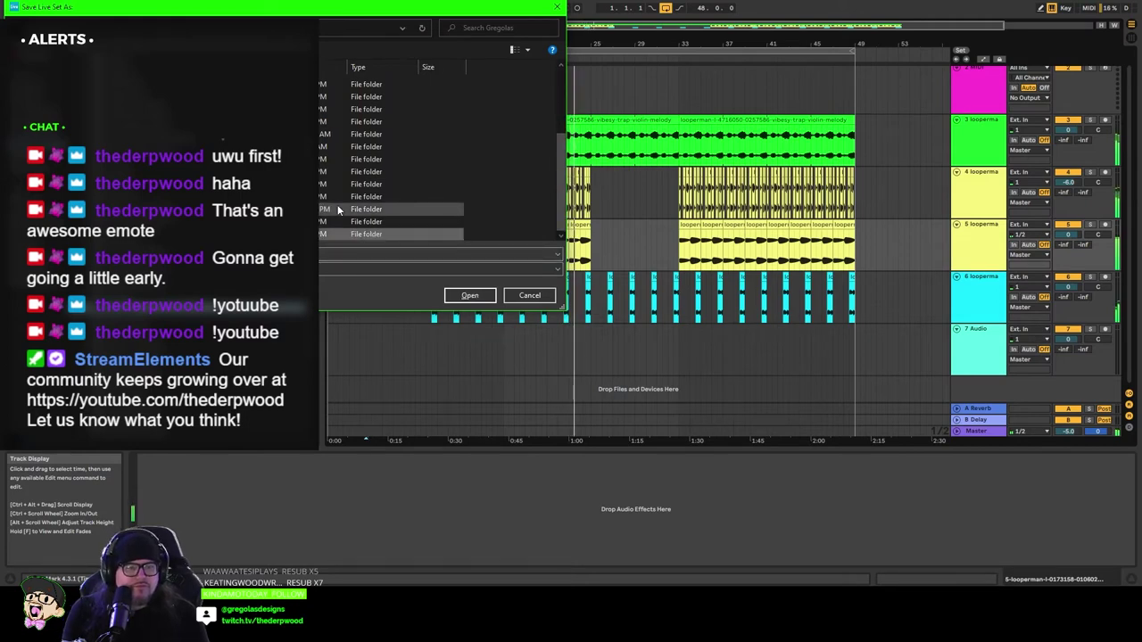
{"action": "key", "text": "Return"}
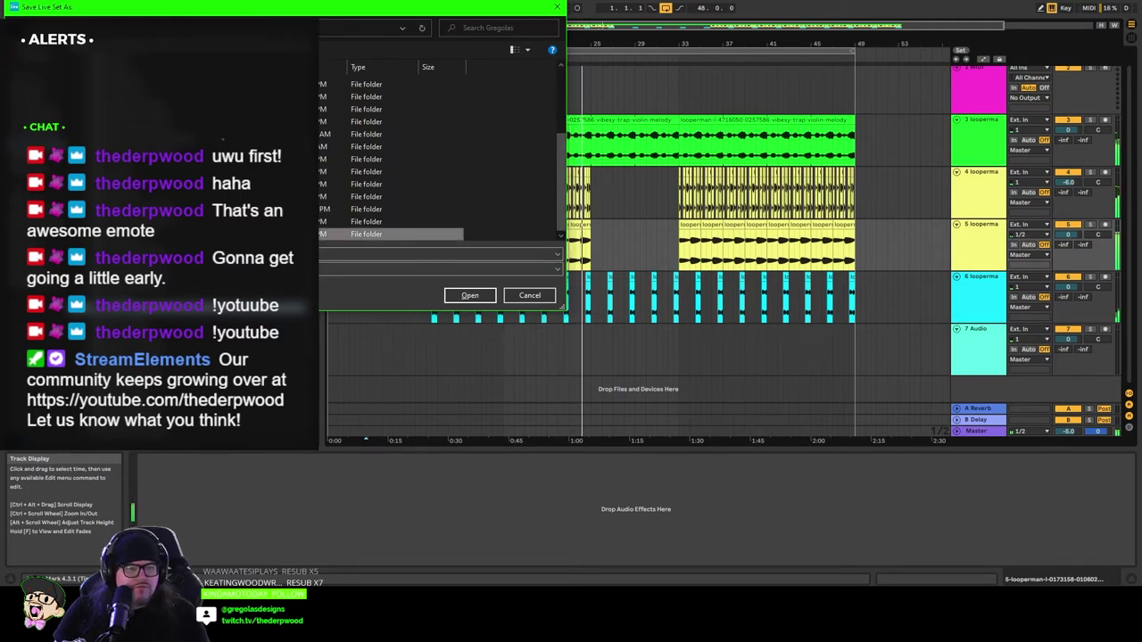
{"action": "key", "text": "Return"}
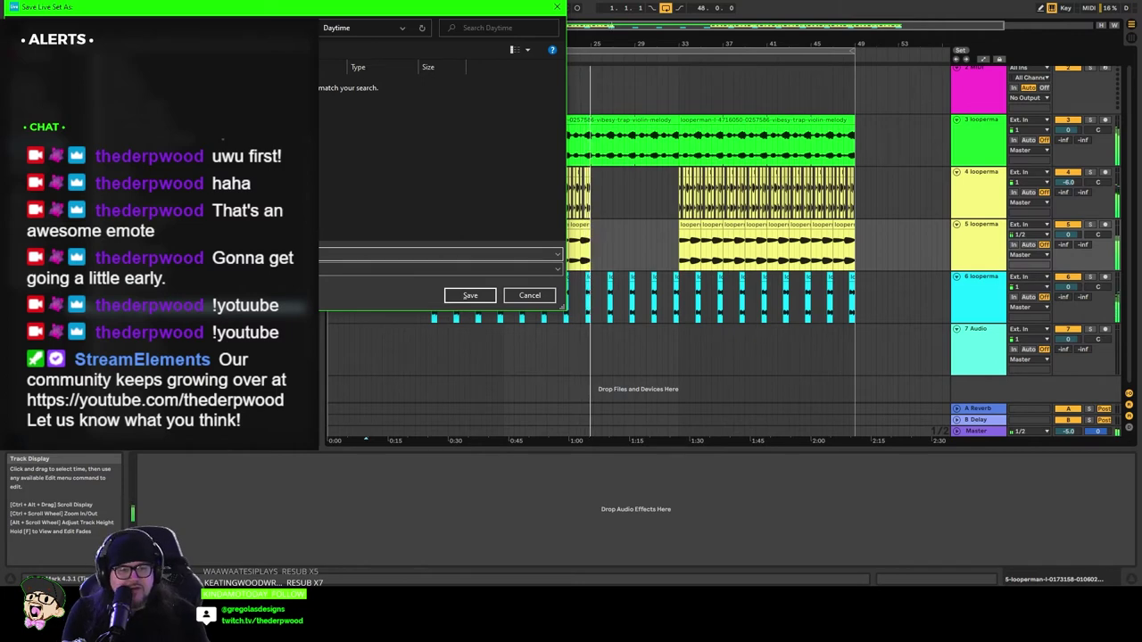
{"action": "key", "text": "Return"}
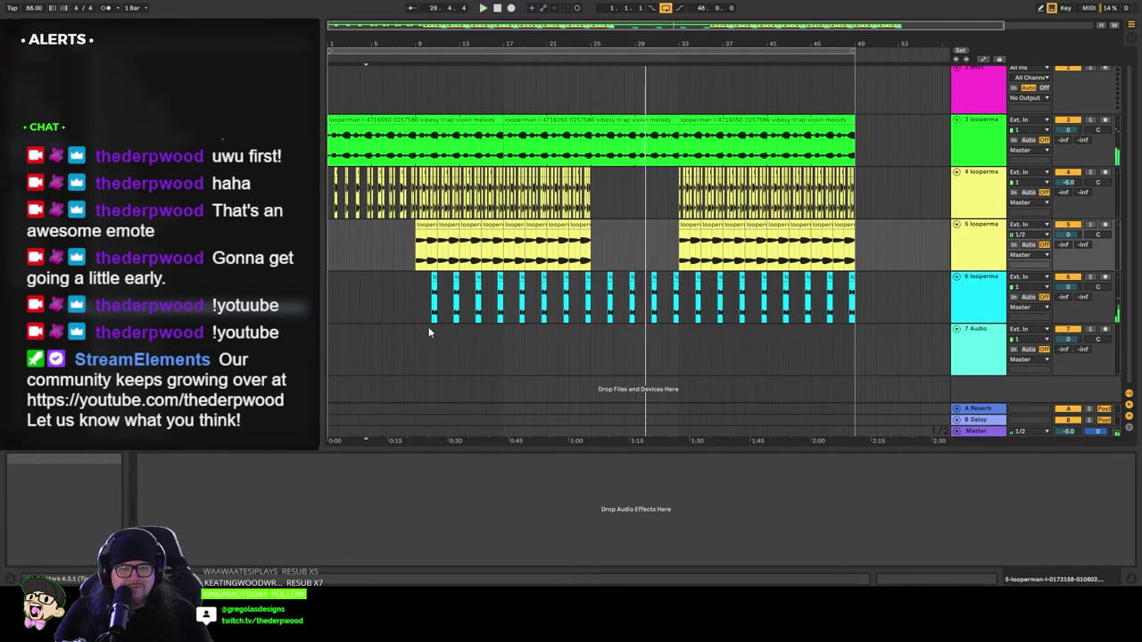
Step: Load the LABS instrument on the empty MIDI track and restart playback from the beginning
{"action": "key", "text": "space"}
{"action": "left_click", "coordinate": [410, 344]}
{"action": "scroll", "coordinate": [401, 350], "scroll_direction": "up", "scroll_amount": 1}
{"action": "left_click", "coordinate": [981, 82]}
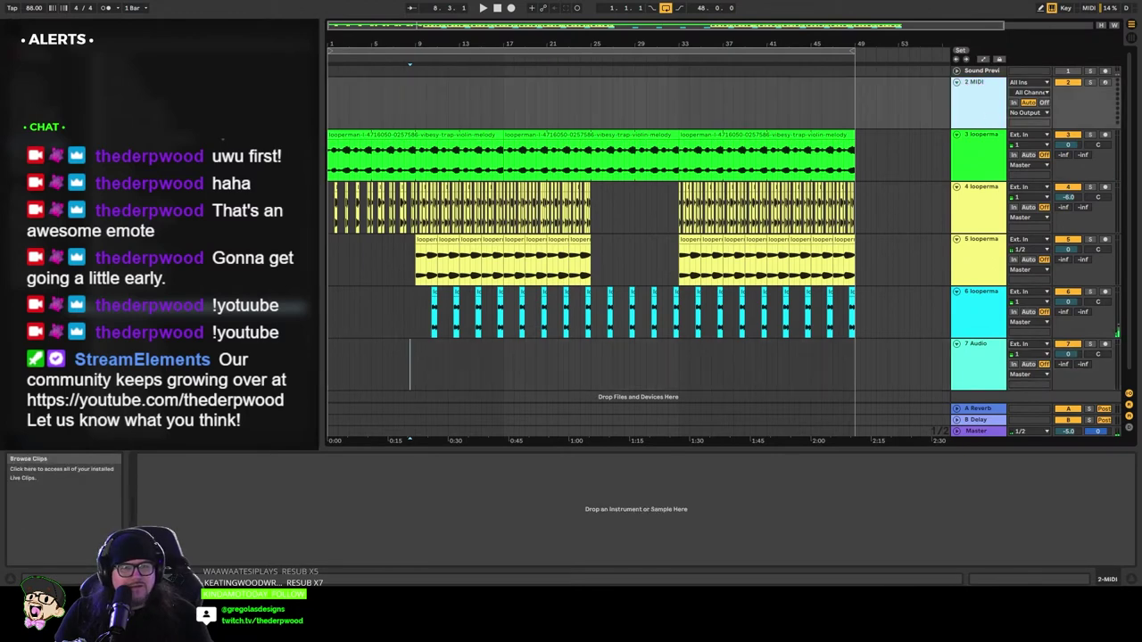
{"action": "double_click", "coordinate": [497, 8]}
{"action": "left_click", "coordinate": [483, 8]}
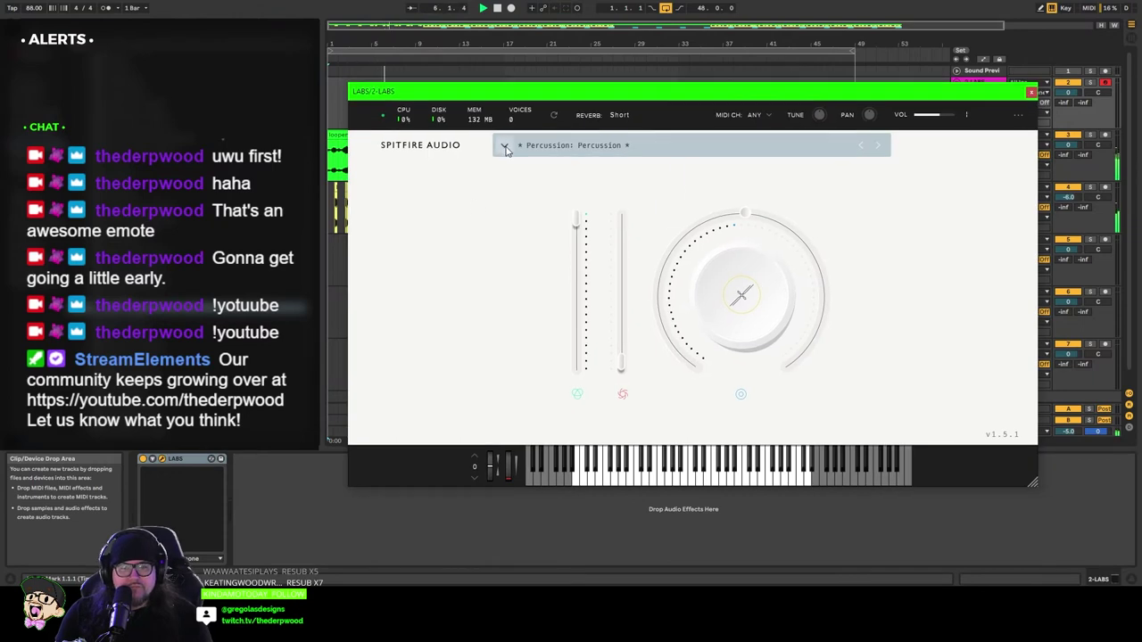
Step: Filter the LABS presets by Piano and load the Piano Pads: Organ preset
{"action": "left_click", "coordinate": [505, 146]}
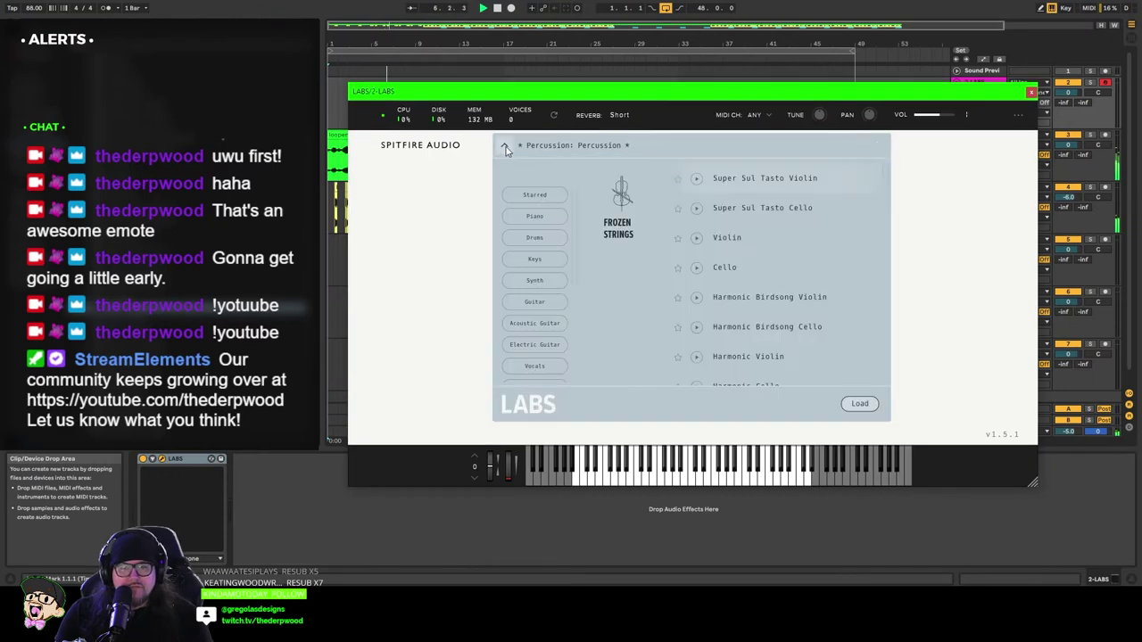
{"action": "left_click", "coordinate": [544, 217]}
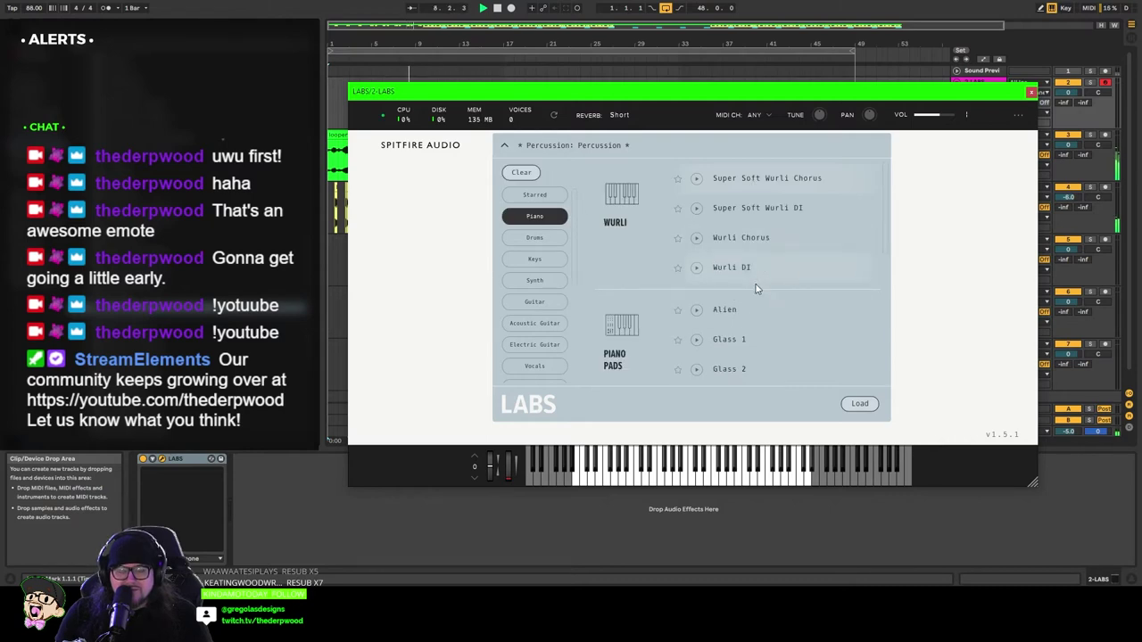
{"action": "scroll", "coordinate": [756, 319], "scroll_direction": "down", "scroll_amount": 5}
{"action": "scroll", "coordinate": [756, 324], "scroll_direction": "down", "scroll_amount": 1}
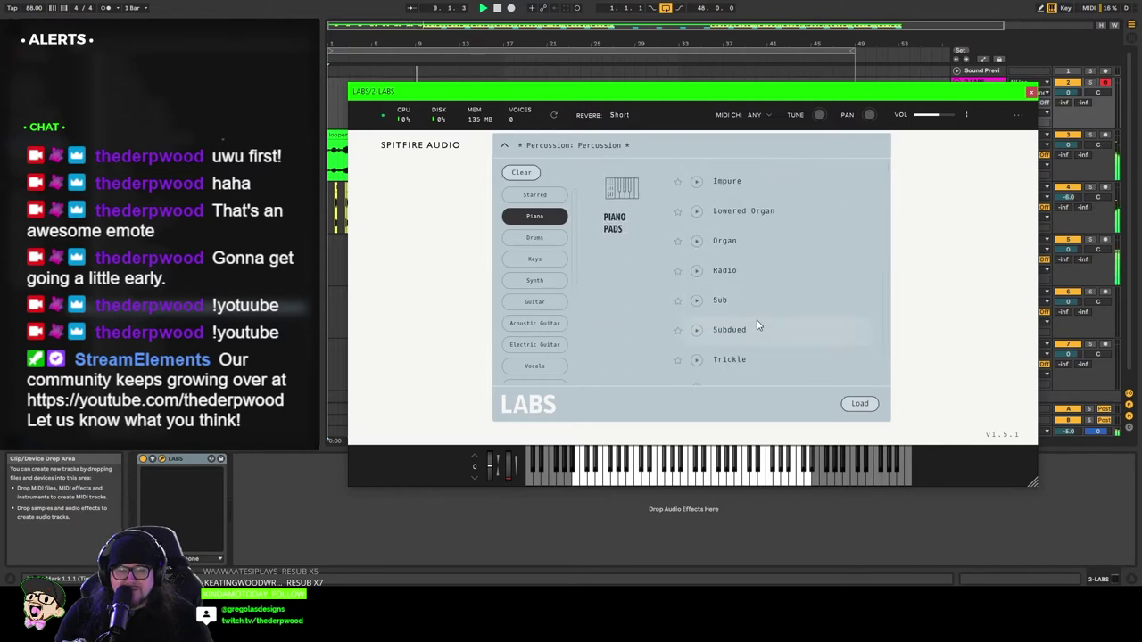
{"action": "double_click", "coordinate": [738, 254]}
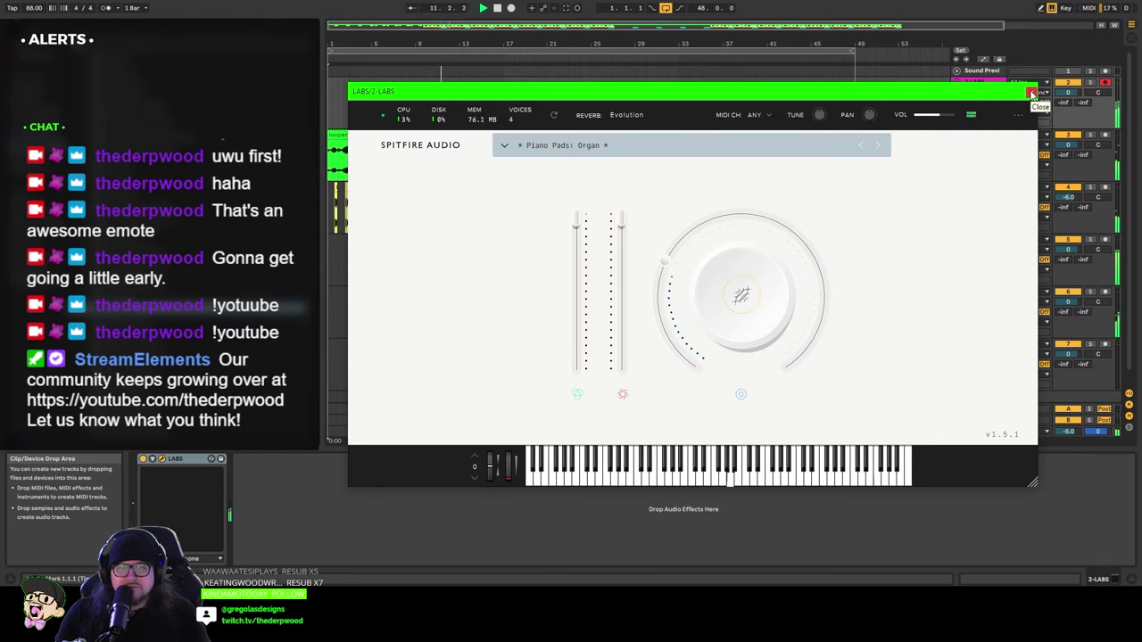
Step: Try the Piano Pads: Sub preset in LABS and replace it with Wurli: Super Soft Wurli DI
{"action": "left_click", "coordinate": [505, 146]}
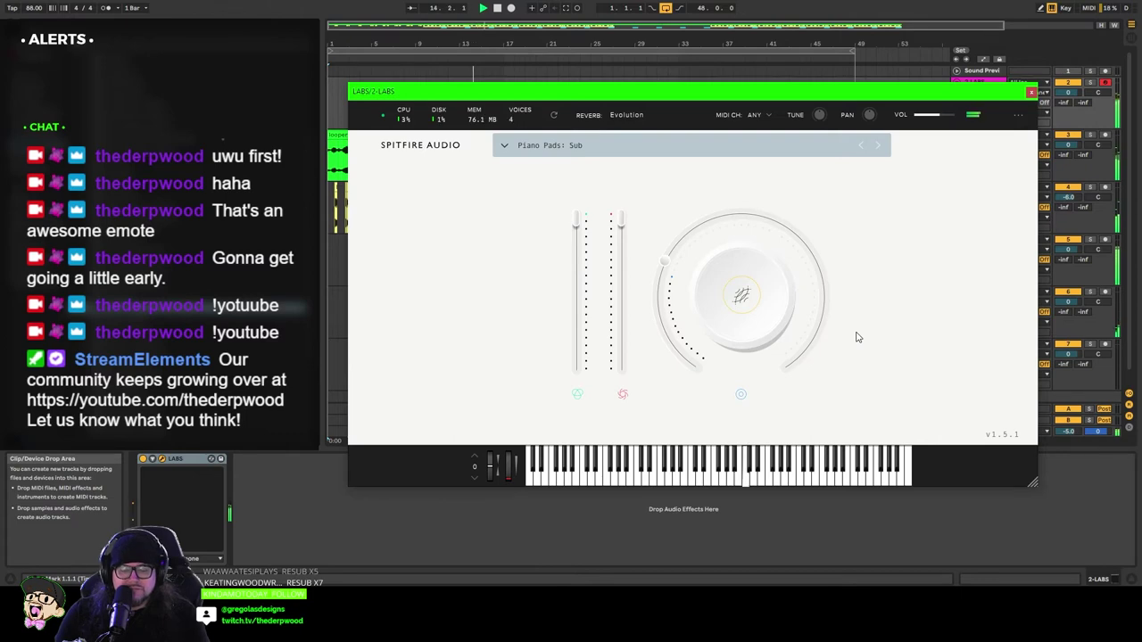
{"action": "left_click", "coordinate": [504, 148]}
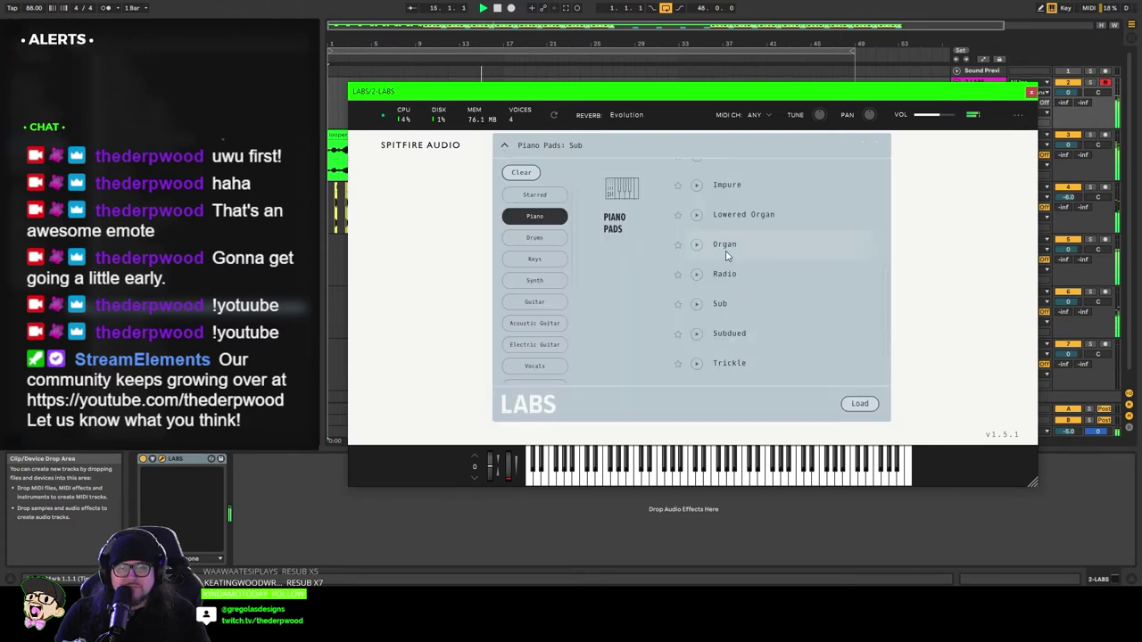
{"action": "scroll", "coordinate": [718, 252], "scroll_direction": "up", "scroll_amount": 3}
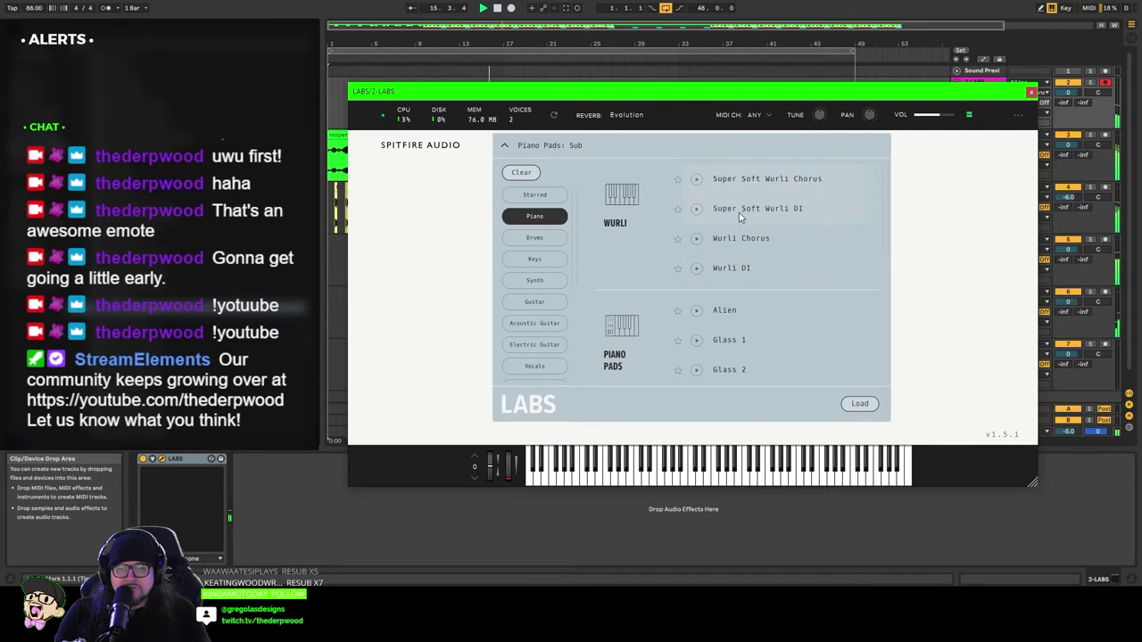
{"action": "left_click", "coordinate": [739, 212]}
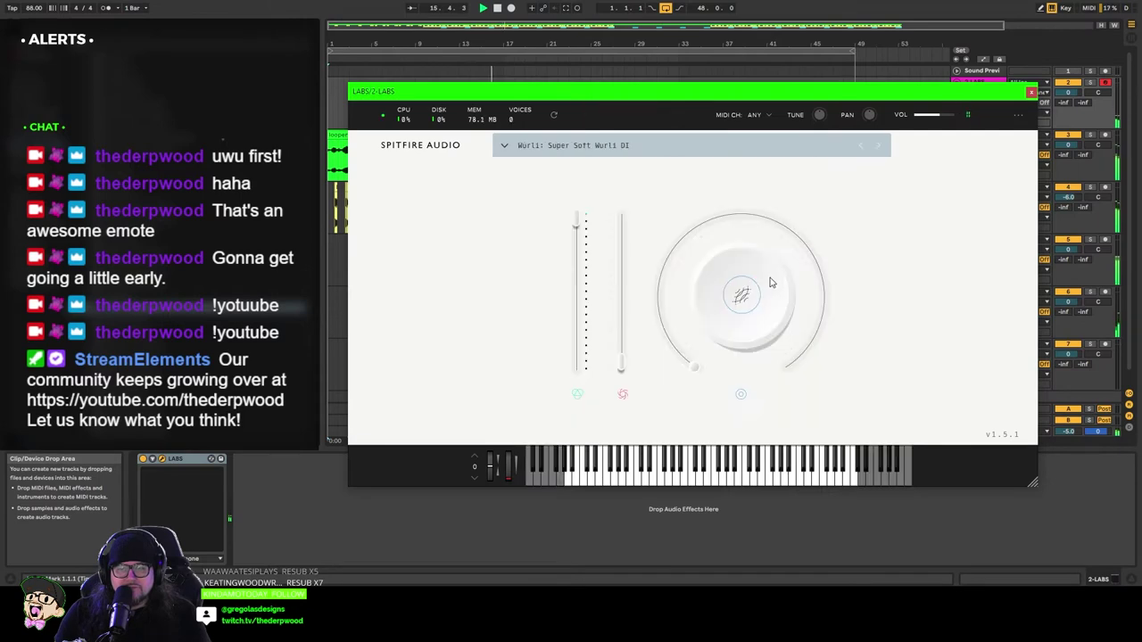
Step: Switch the LABS preset filter from Piano to Synth and load Modular Pianos: 01 Granular Piano
{"action": "left_click", "coordinate": [502, 147]}
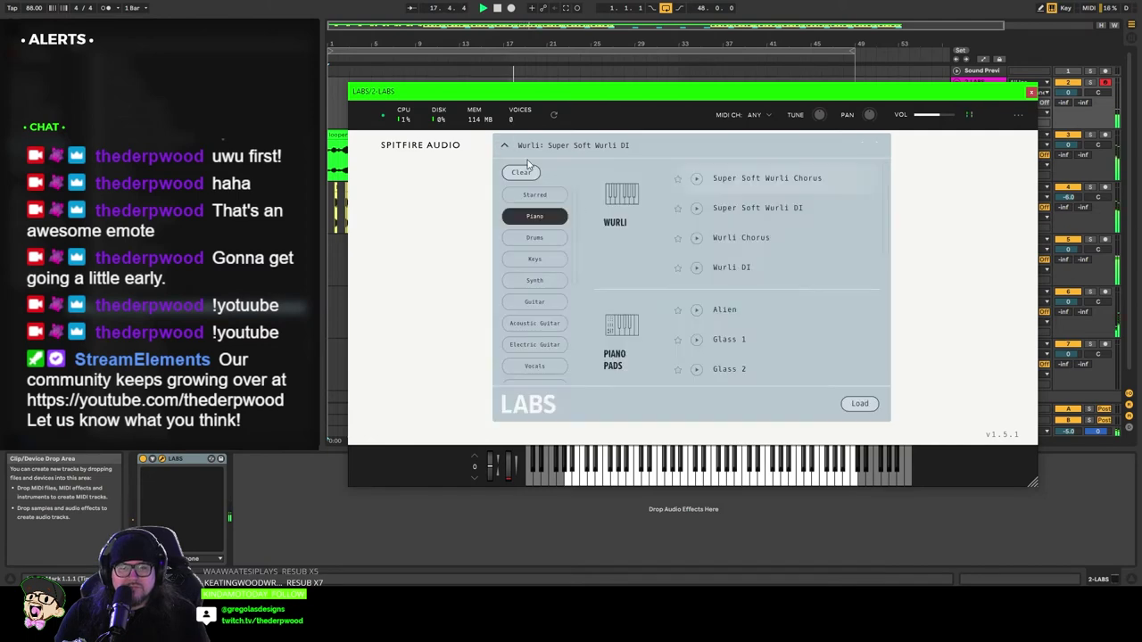
{"action": "scroll", "coordinate": [749, 304], "scroll_direction": "down", "scroll_amount": 5}
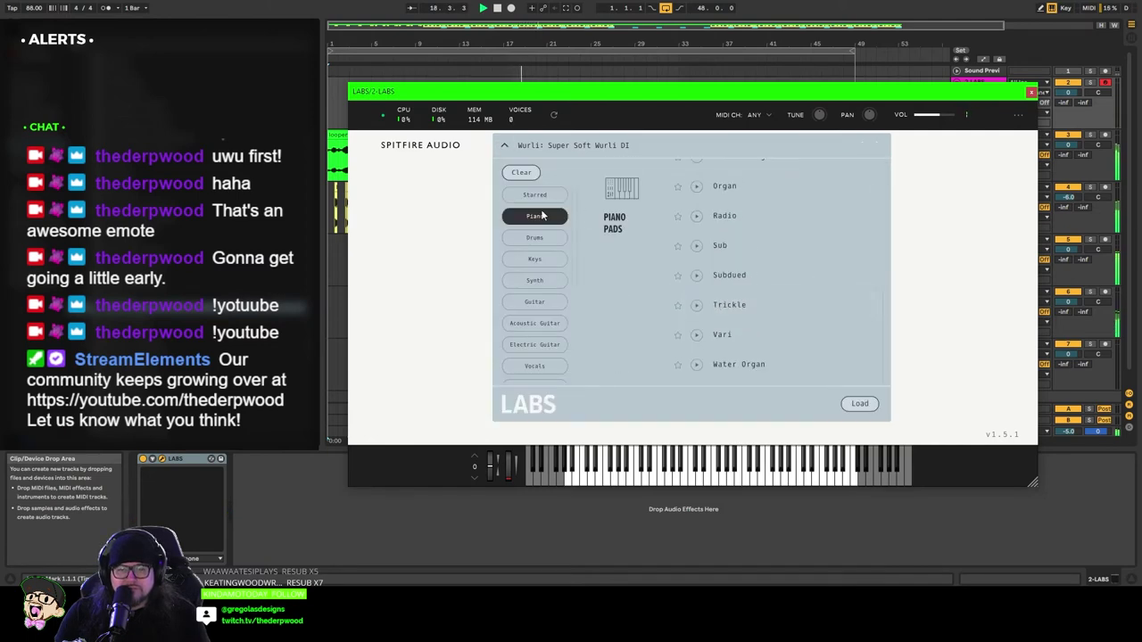
{"action": "left_click", "coordinate": [535, 218]}
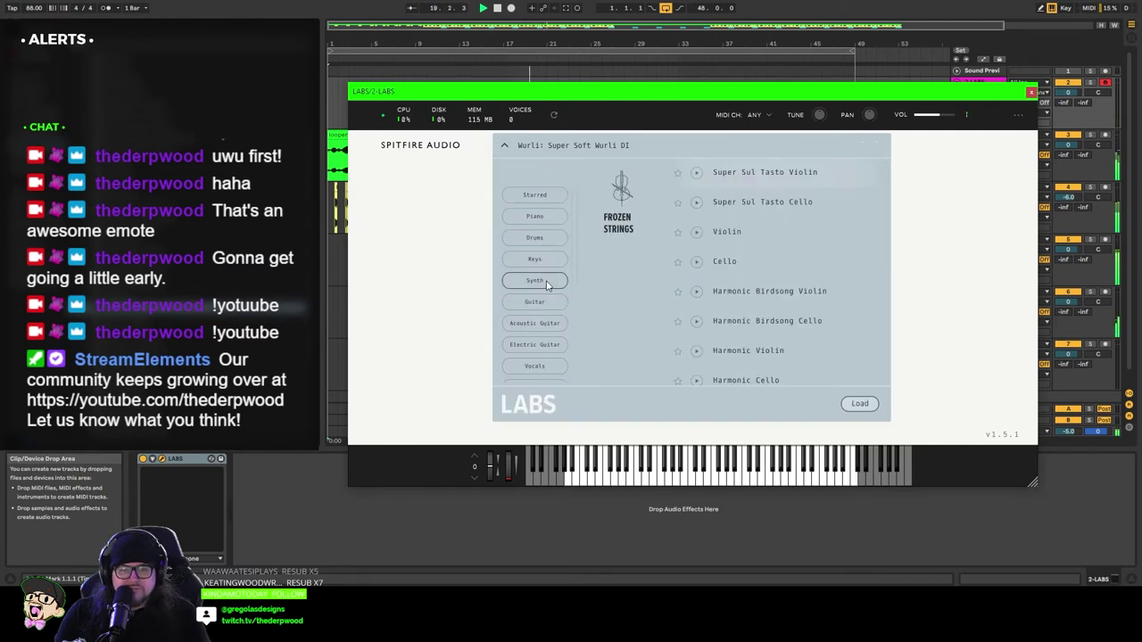
{"action": "left_click", "coordinate": [547, 283]}
{"action": "scroll", "coordinate": [761, 308], "scroll_direction": "down", "scroll_amount": 3}
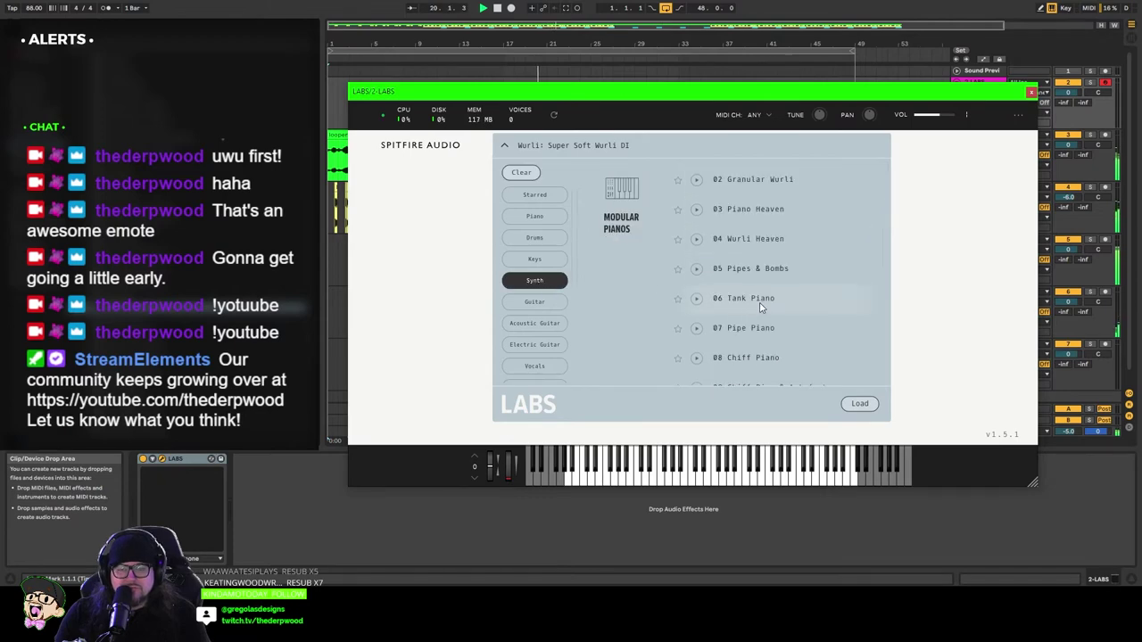
{"action": "scroll", "coordinate": [760, 308], "scroll_direction": "up", "scroll_amount": 2}
{"action": "scroll", "coordinate": [746, 302], "scroll_direction": "down", "scroll_amount": 3}
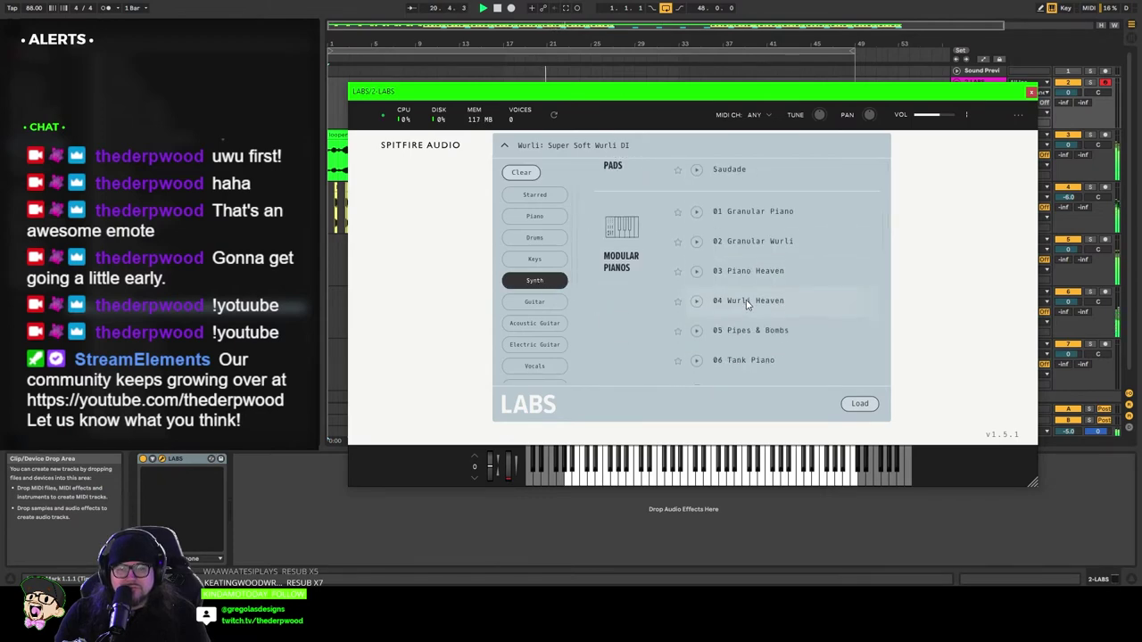
{"action": "double_click", "coordinate": [760, 183]}
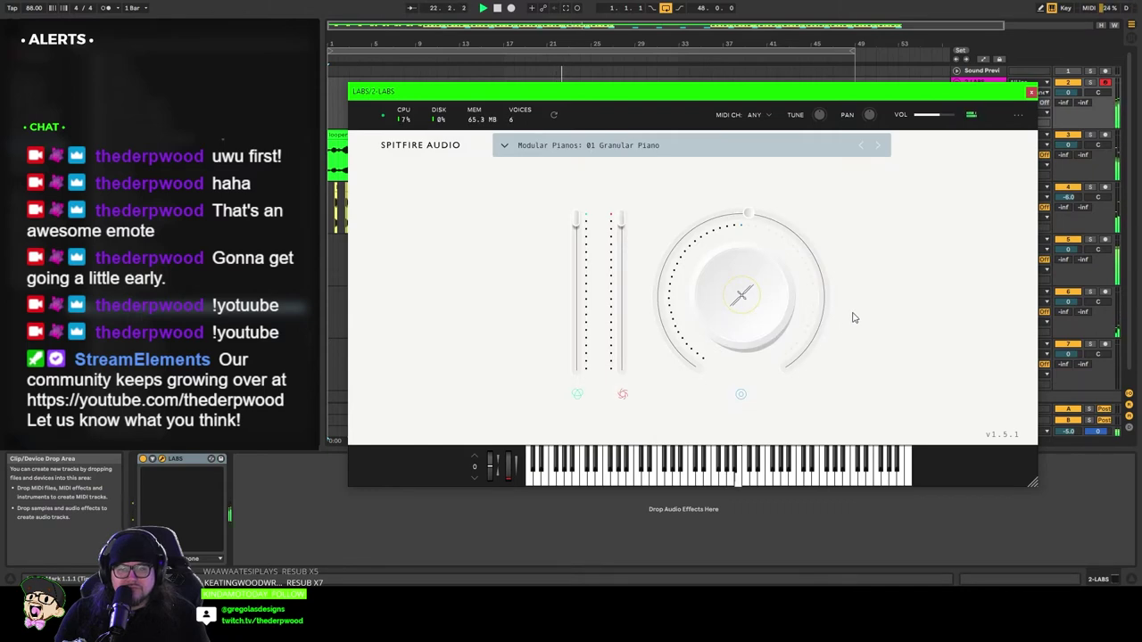
Step: Replace the Synth filter with Strings in the LABS preset browser and load the Strings: Ensemble preset
{"action": "left_click", "coordinate": [505, 148]}
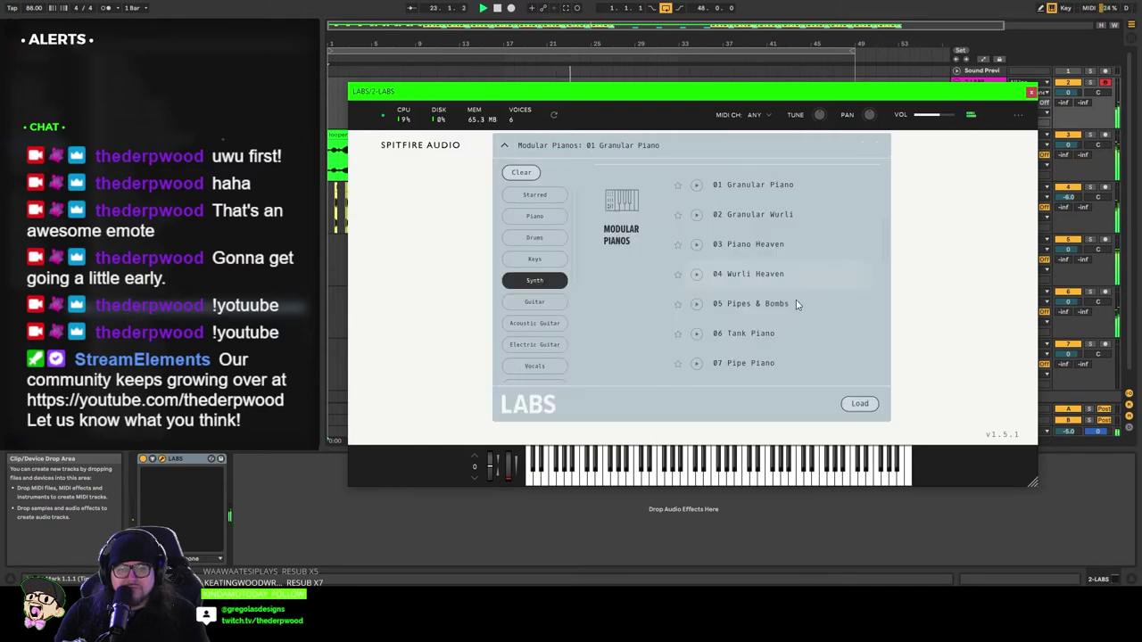
{"action": "scroll", "coordinate": [796, 300], "scroll_direction": "down", "scroll_amount": 4}
{"action": "left_click", "coordinate": [537, 282]}
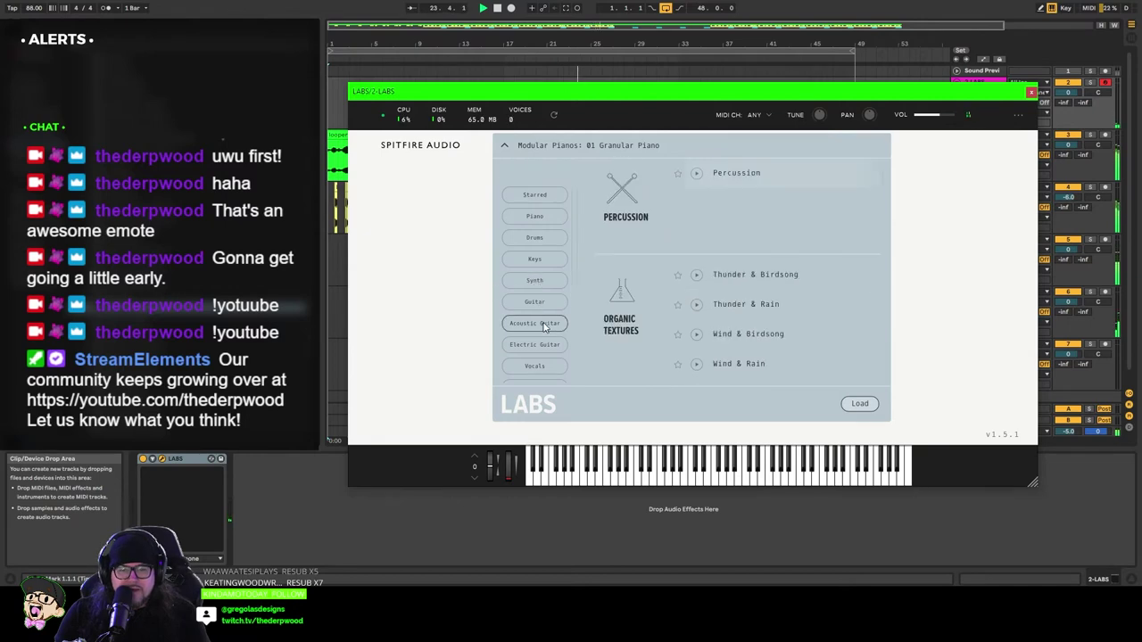
{"action": "scroll", "coordinate": [543, 325], "scroll_direction": "down", "scroll_amount": 3}
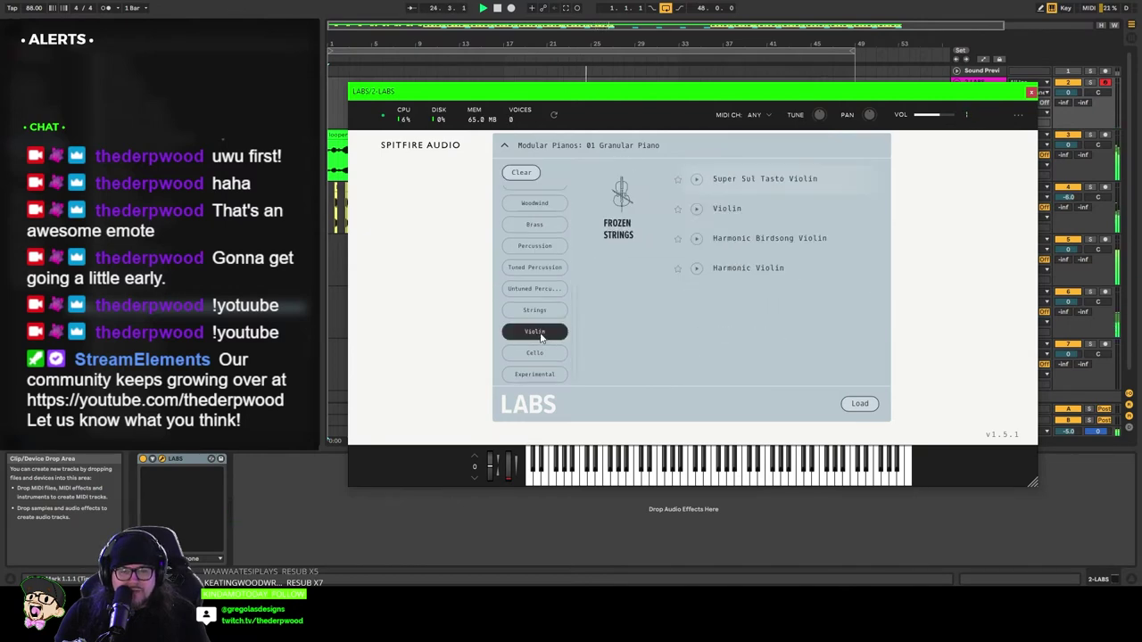
{"action": "left_click", "coordinate": [539, 333]}
{"action": "left_click", "coordinate": [540, 333]}
{"action": "left_click", "coordinate": [540, 334]}
{"action": "left_click", "coordinate": [536, 314]}
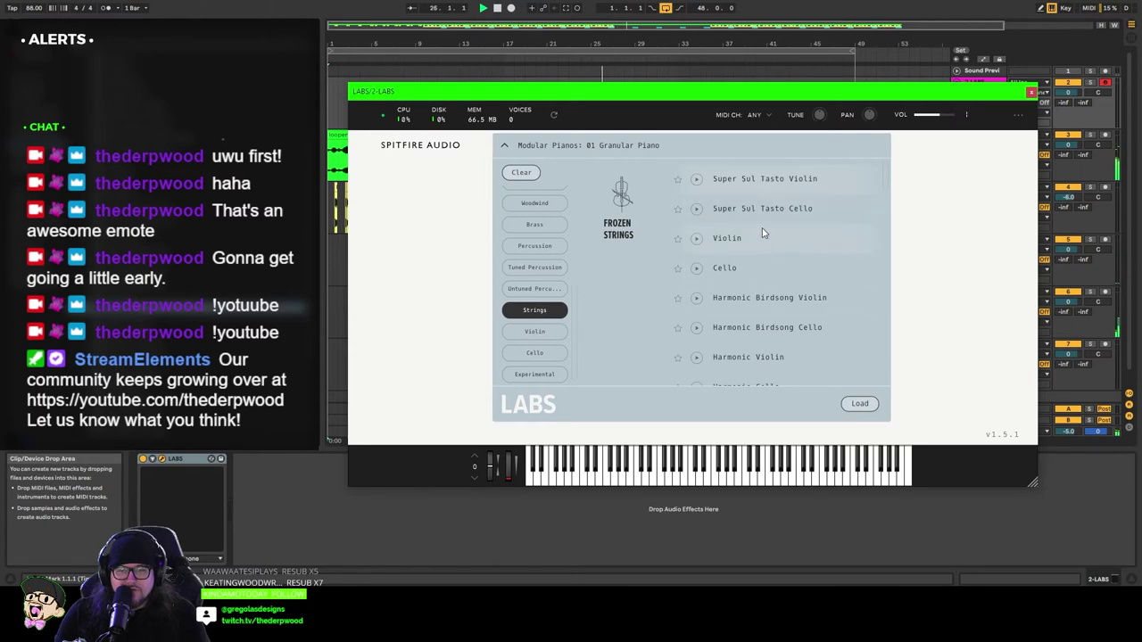
{"action": "scroll", "coordinate": [768, 237], "scroll_direction": "down", "scroll_amount": 5}
{"action": "left_click", "coordinate": [747, 249]}
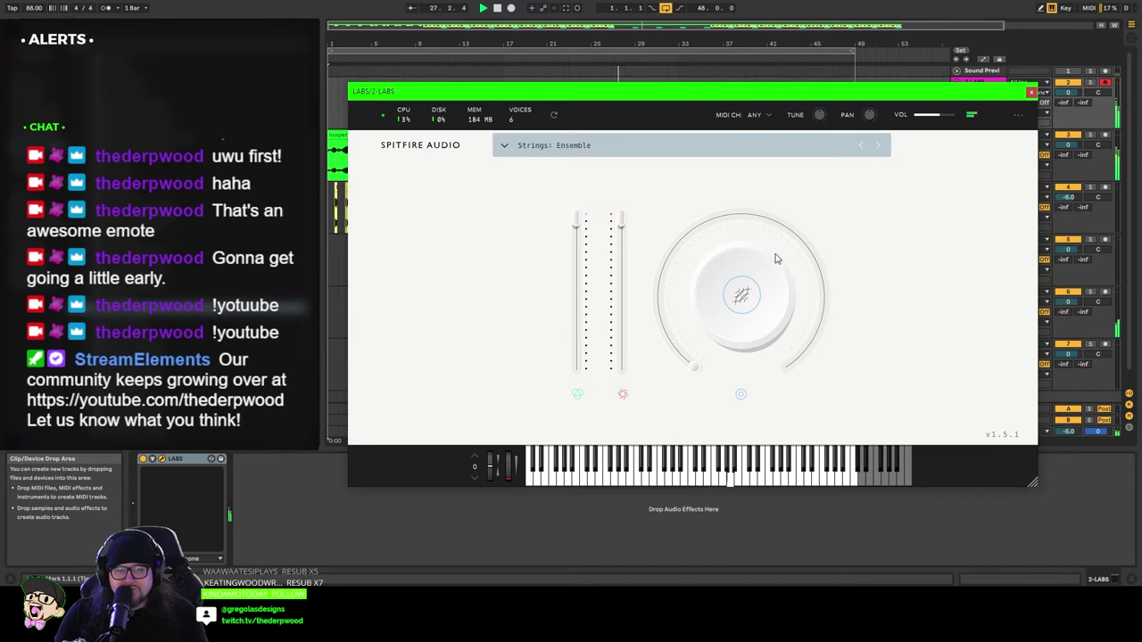
{"action": "mouse_move", "coordinate": [823, 240]}
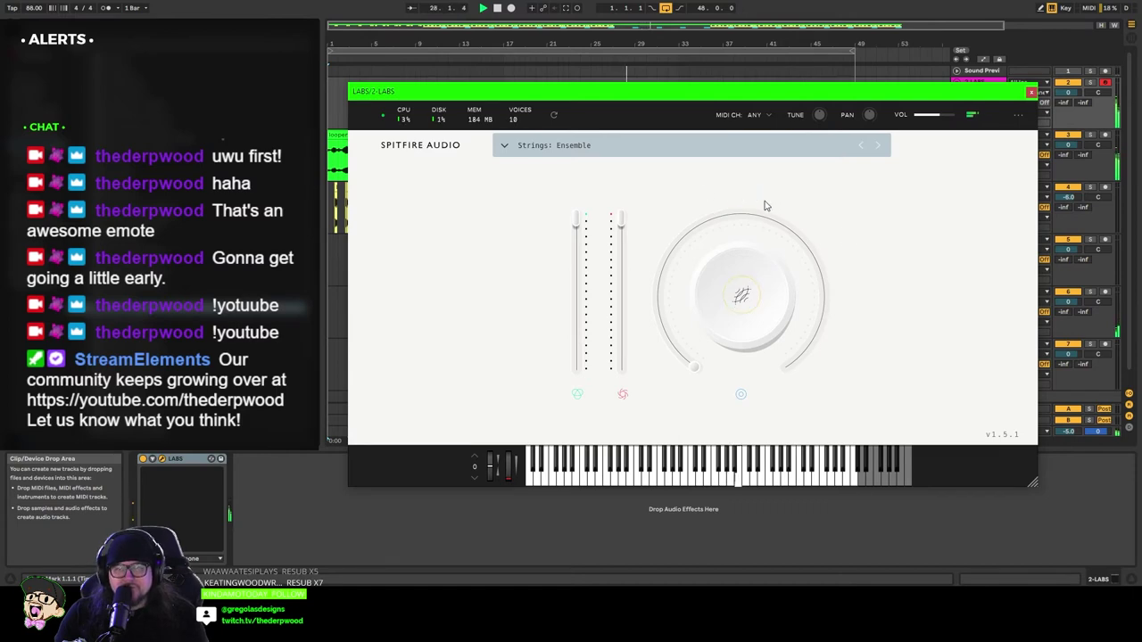
Step: Load the Tape Orchestra: Synth preset in LABS and raise the instrument's volume to maximum
{"action": "left_click", "coordinate": [505, 146]}
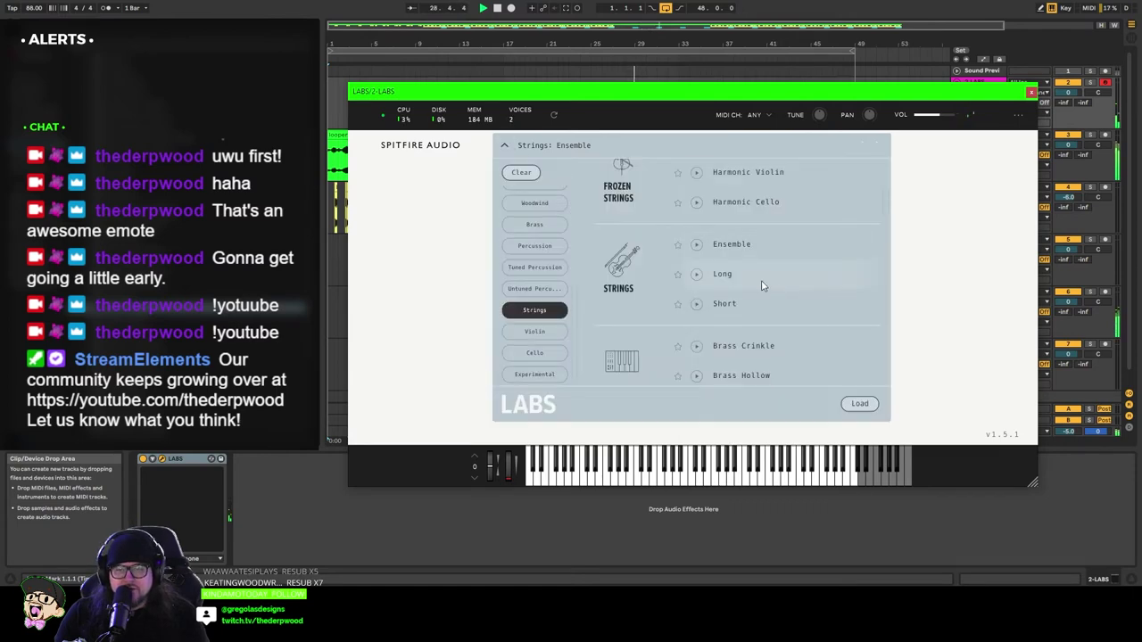
{"action": "scroll", "coordinate": [749, 319], "scroll_direction": "down", "scroll_amount": 15}
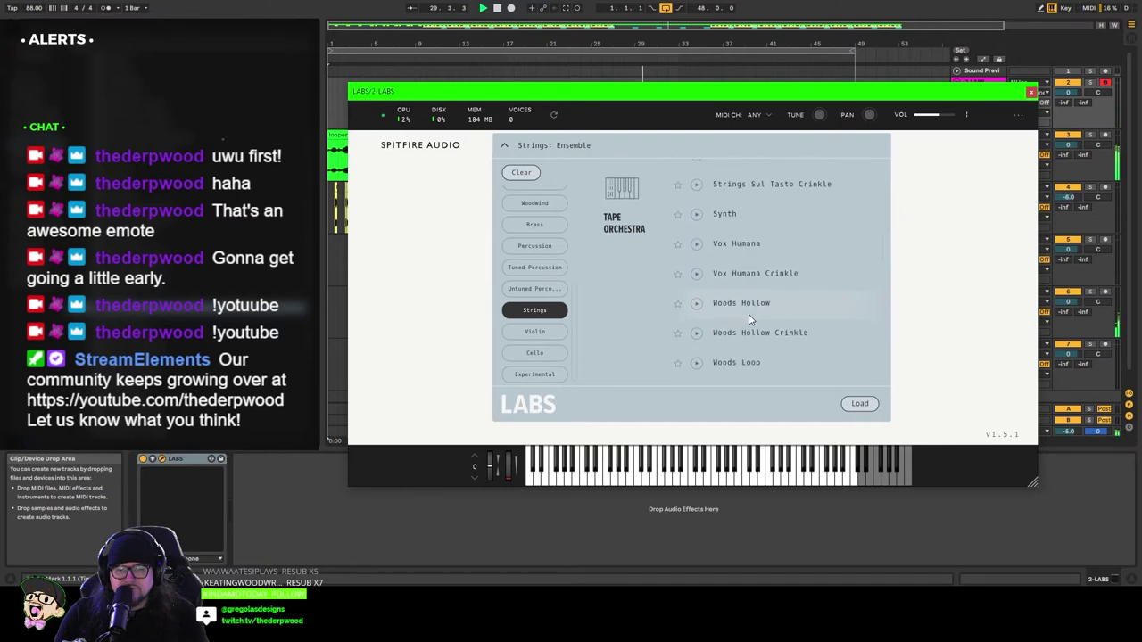
{"action": "left_click", "coordinate": [725, 214]}
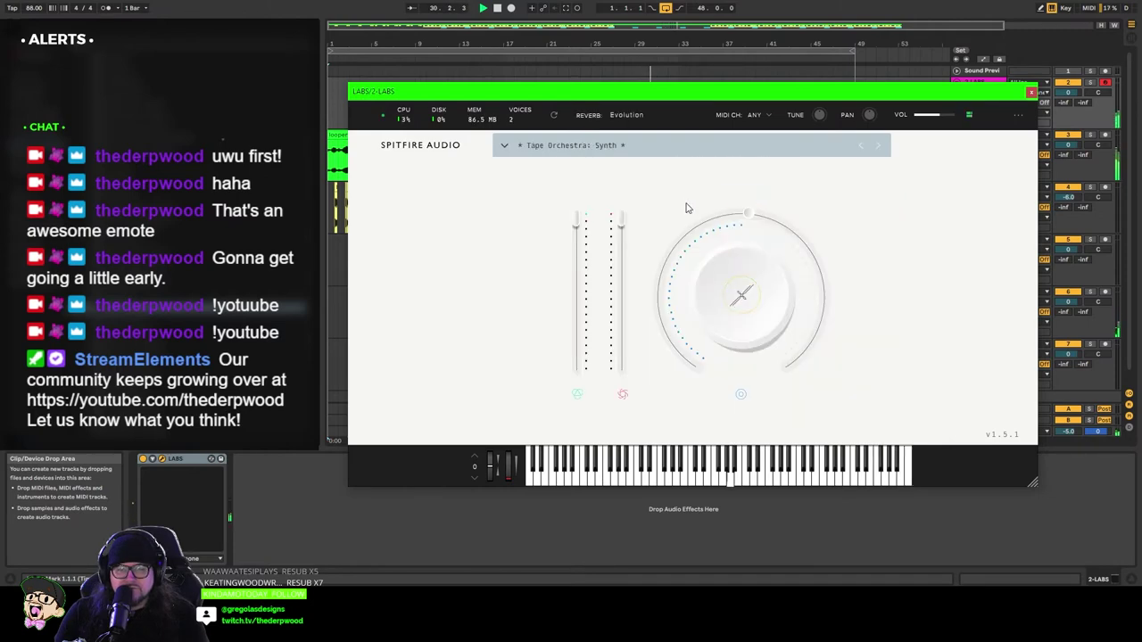
{"action": "mouse_move", "coordinate": [684, 205]}
{"action": "left_click", "coordinate": [948, 115]}
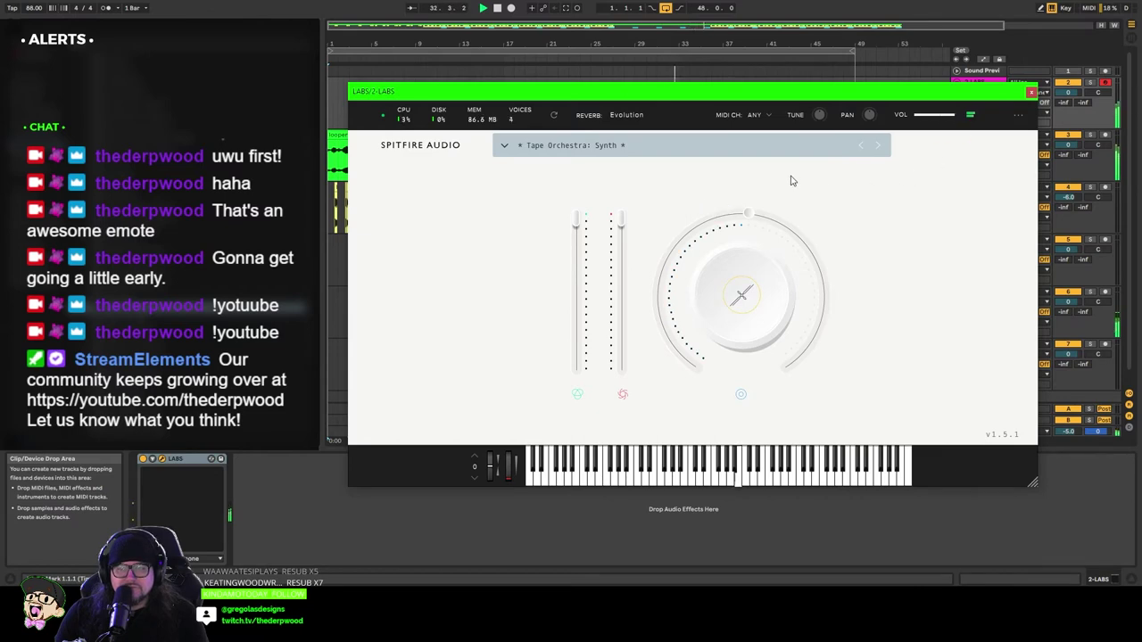
Step: Load the Strings 2: Swells Ensemble preset in LABS from the Strings-filtered presets
{"action": "left_click", "coordinate": [503, 147]}
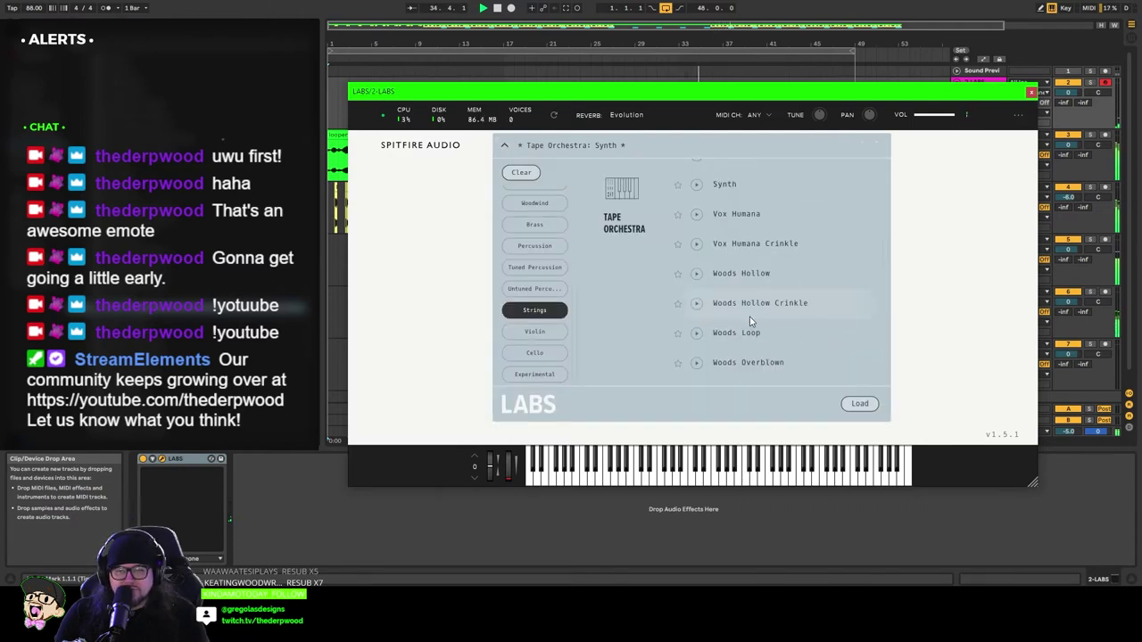
{"action": "scroll", "coordinate": [749, 321], "scroll_direction": "down", "scroll_amount": 5}
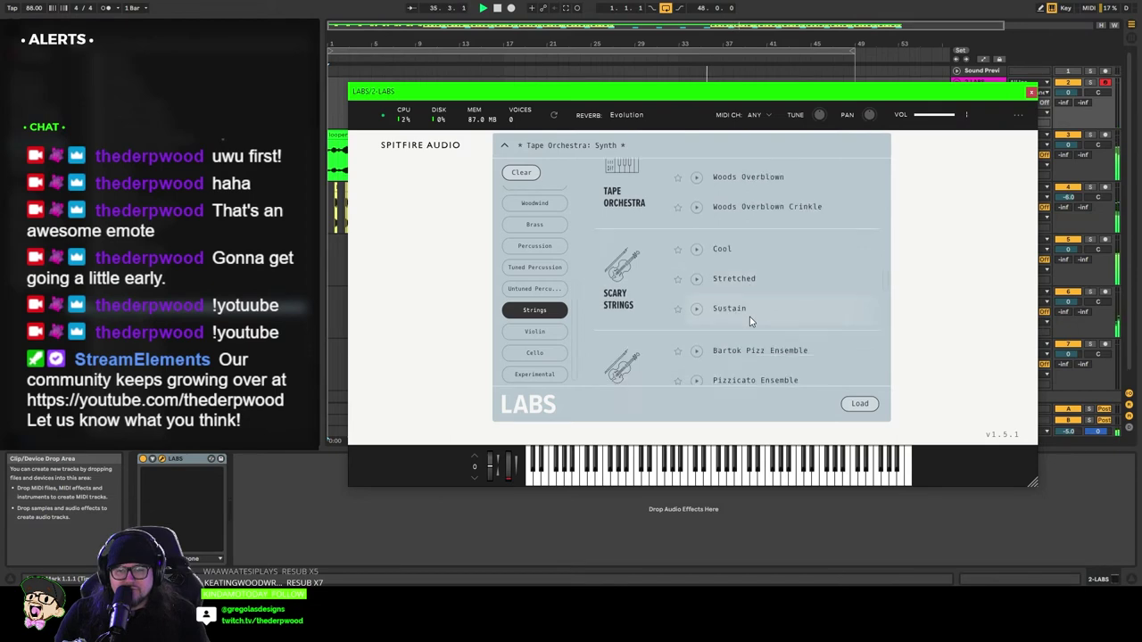
{"action": "scroll", "coordinate": [750, 321], "scroll_direction": "down", "scroll_amount": 3}
{"action": "scroll", "coordinate": [750, 322], "scroll_direction": "down", "scroll_amount": 2}
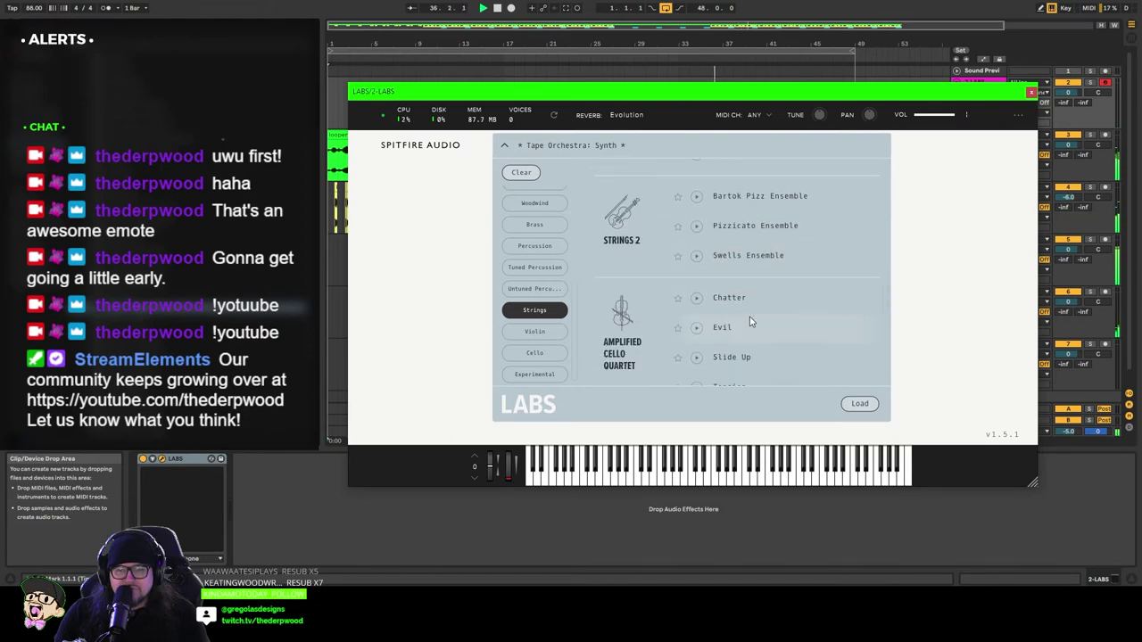
{"action": "double_click", "coordinate": [745, 223]}
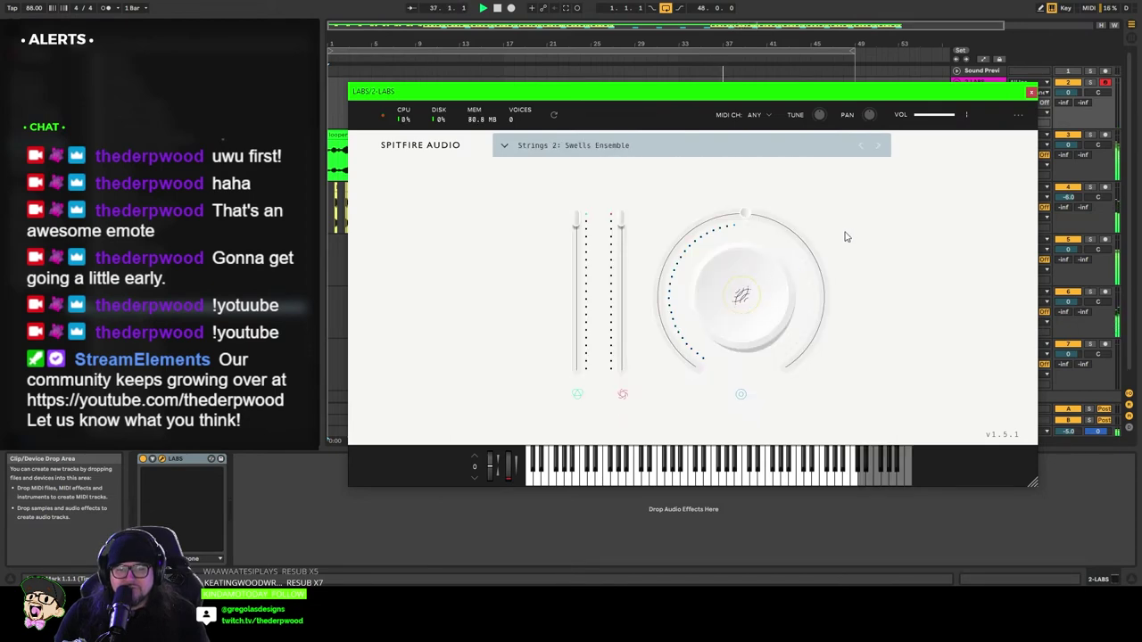
Step: Remove the Strings filter from the LABS preset browser and load Trumpet Fields: Bitten Bumblebee
{"action": "left_click", "coordinate": [505, 147]}
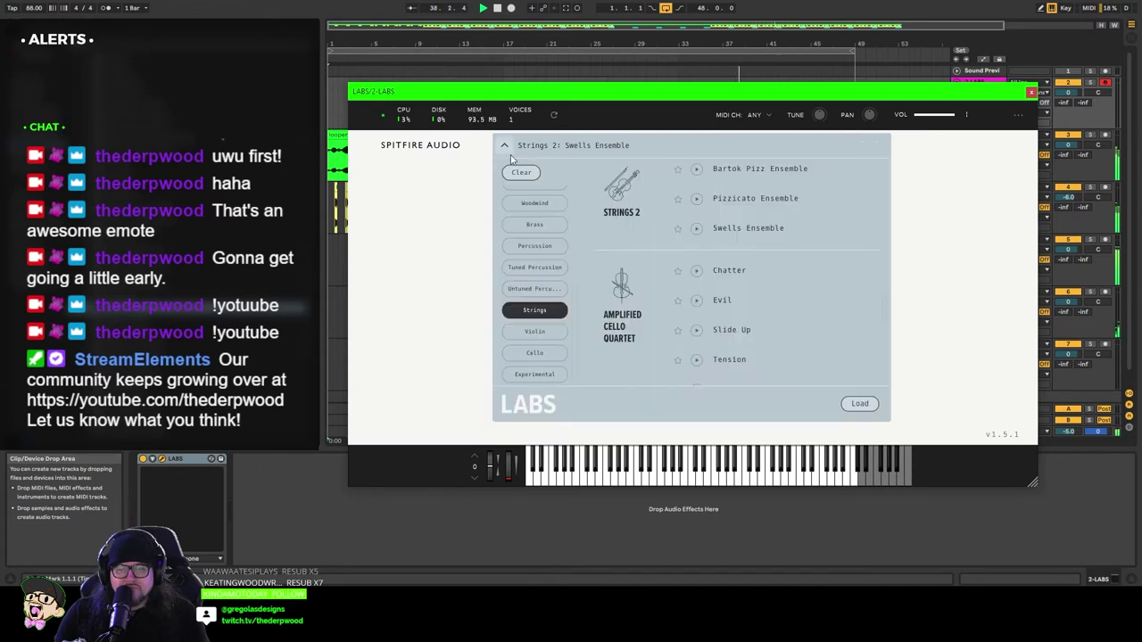
{"action": "scroll", "coordinate": [763, 316], "scroll_direction": "down", "scroll_amount": 5}
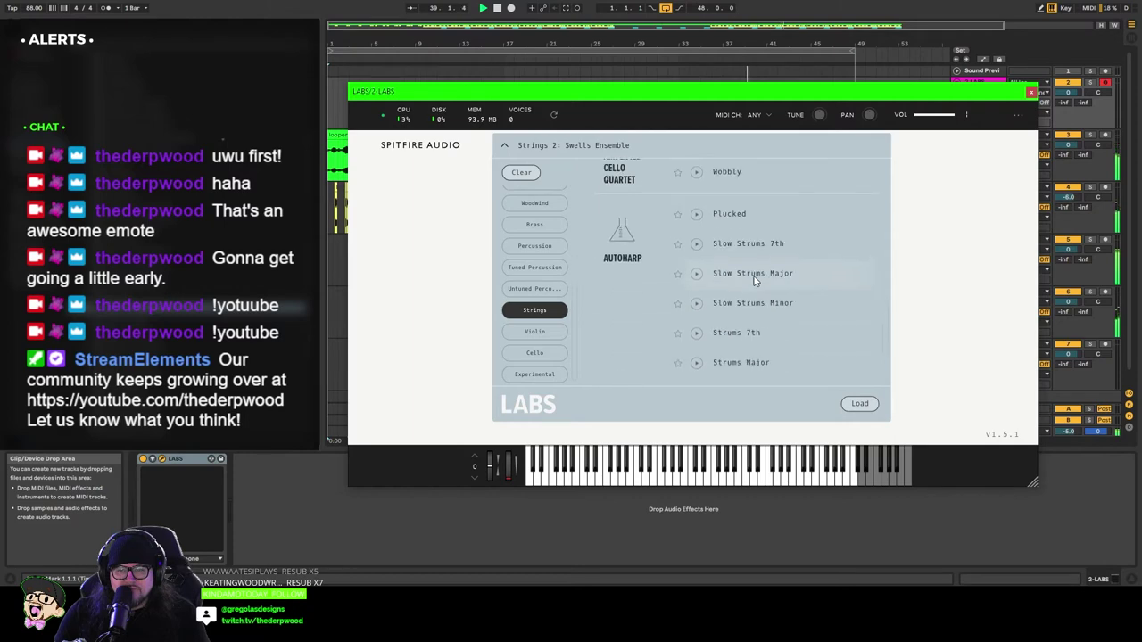
{"action": "scroll", "coordinate": [754, 280], "scroll_direction": "down", "scroll_amount": 4}
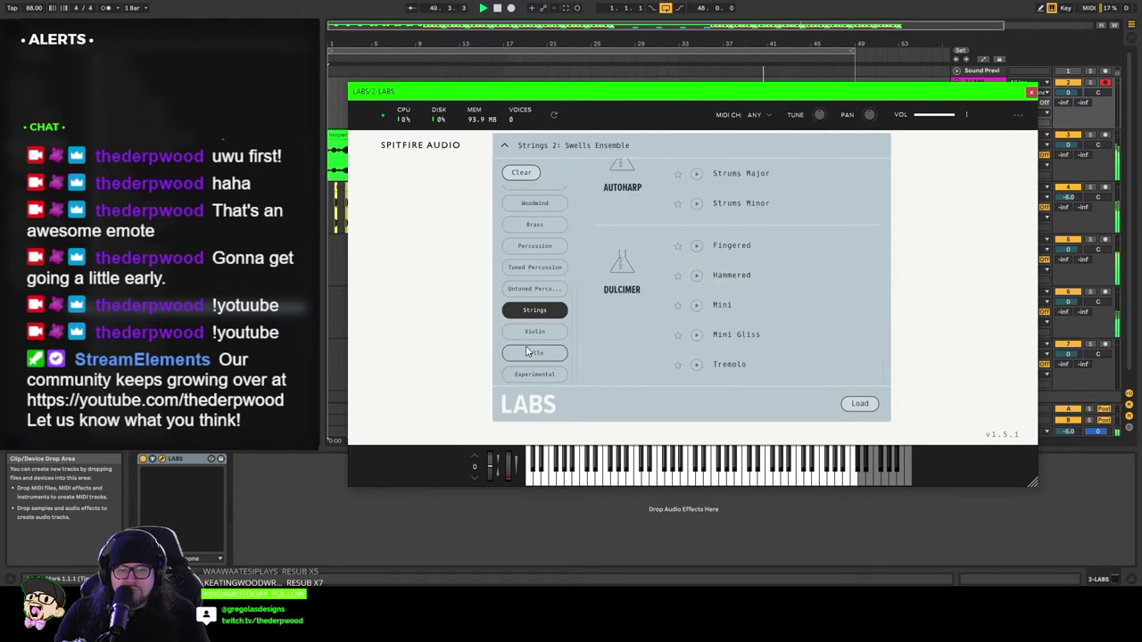
{"action": "left_click", "coordinate": [537, 375]}
{"action": "left_click", "coordinate": [537, 376]}
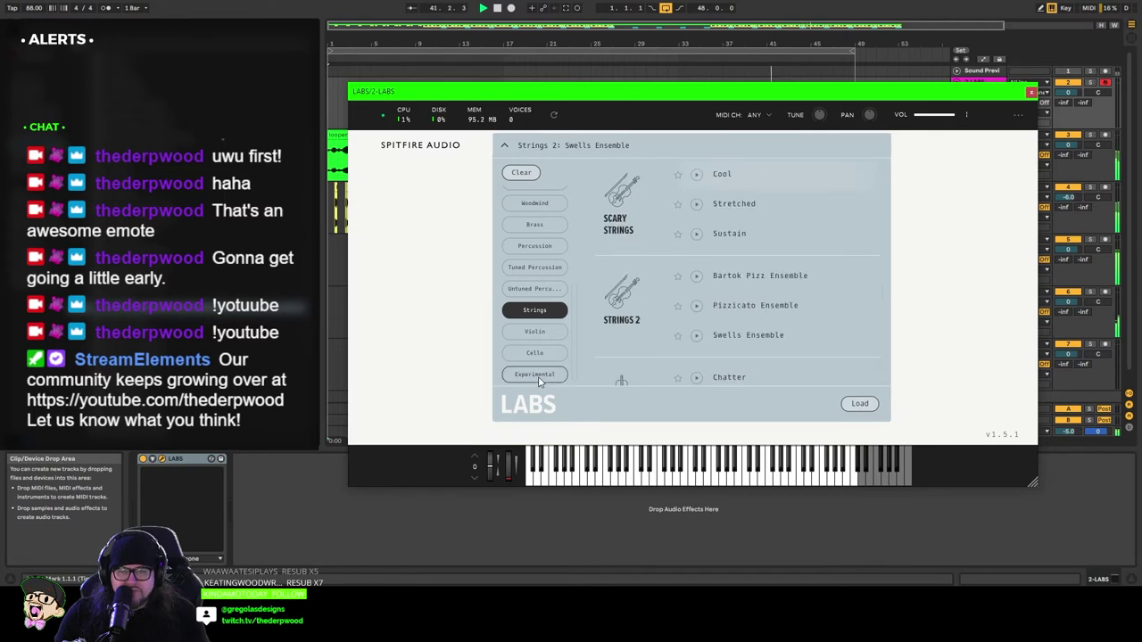
{"action": "left_click", "coordinate": [535, 310]}
{"action": "scroll", "coordinate": [705, 326], "scroll_direction": "up", "scroll_amount": 3}
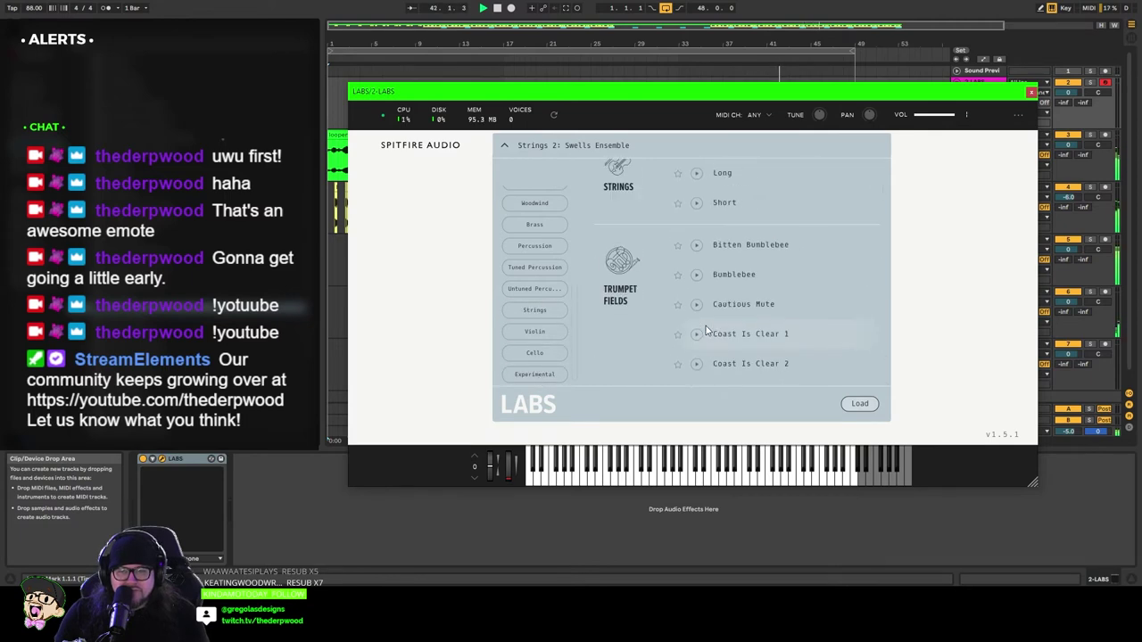
{"action": "double_click", "coordinate": [743, 249]}
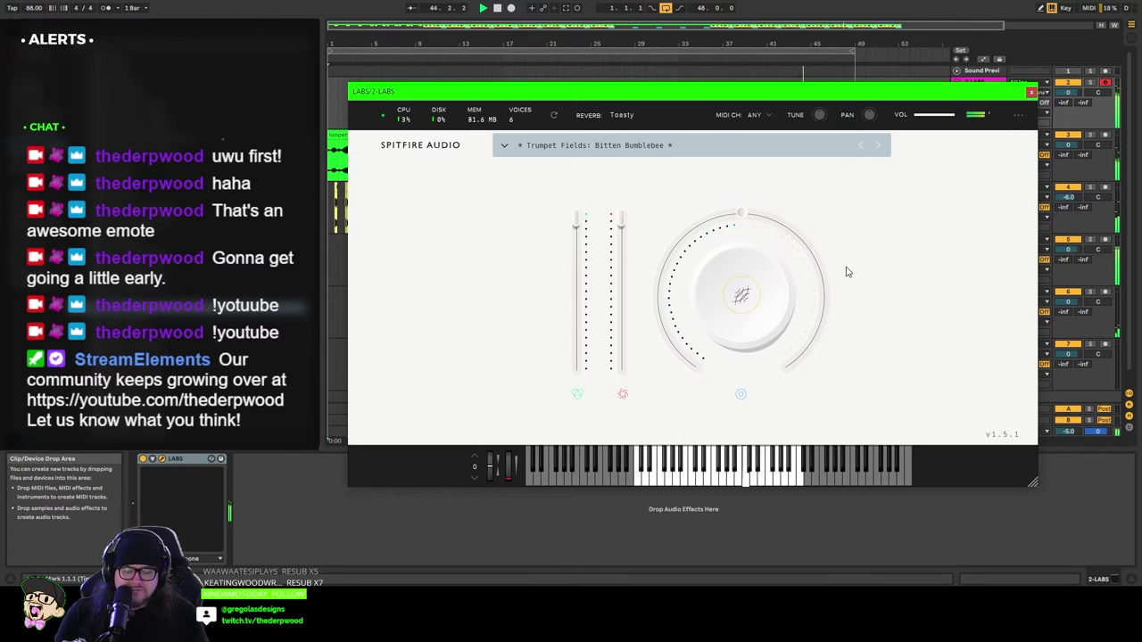
Step: Audition the Trumpet Fields: Cautious Mute preset in LABS, load Strings: Long instead and close the plugin window
{"action": "left_click", "coordinate": [504, 146]}
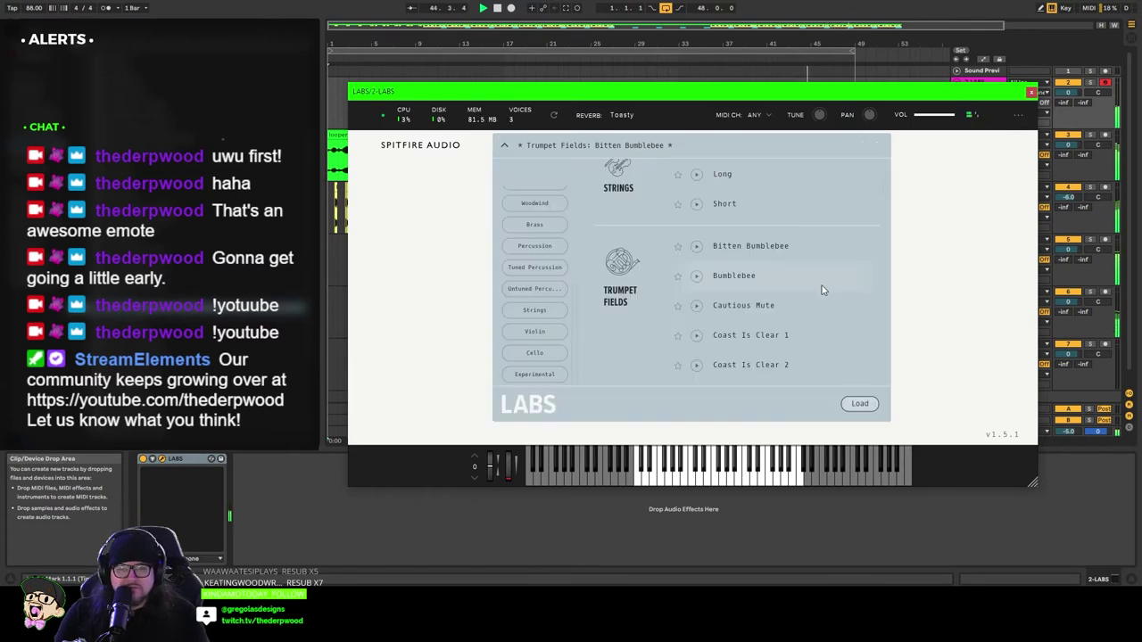
{"action": "double_click", "coordinate": [764, 307]}
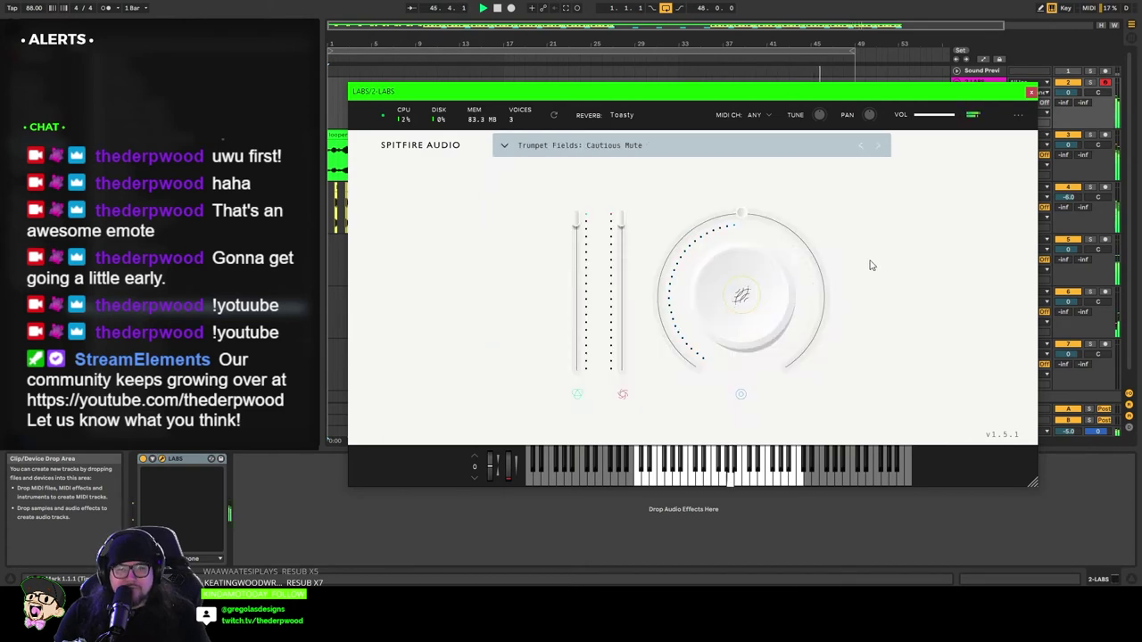
{"action": "left_click", "coordinate": [504, 147]}
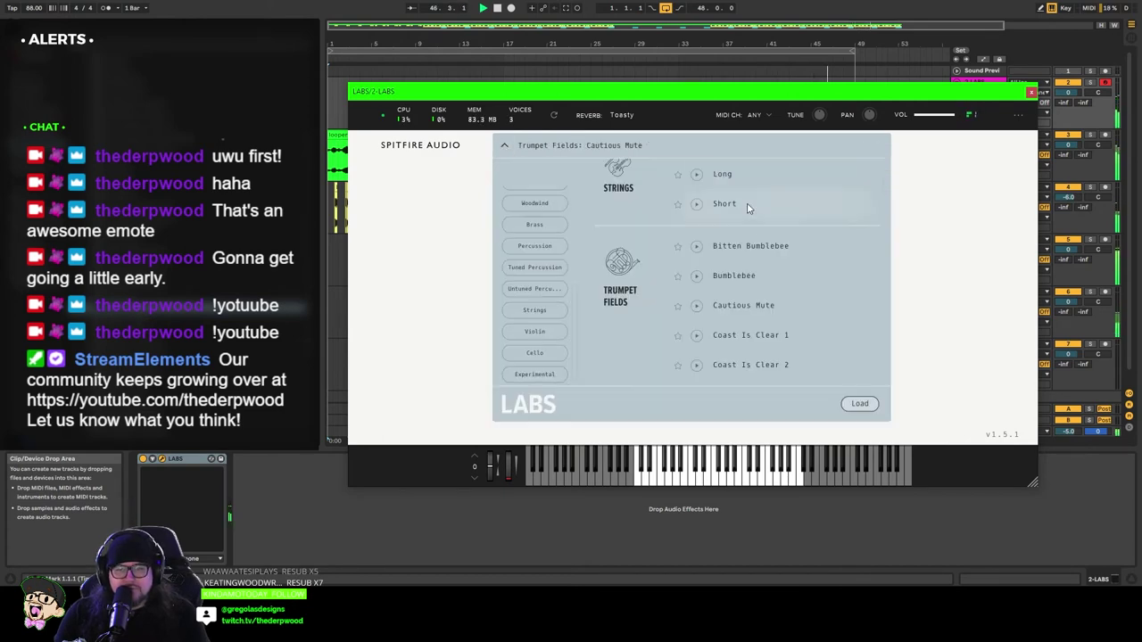
{"action": "double_click", "coordinate": [730, 176]}
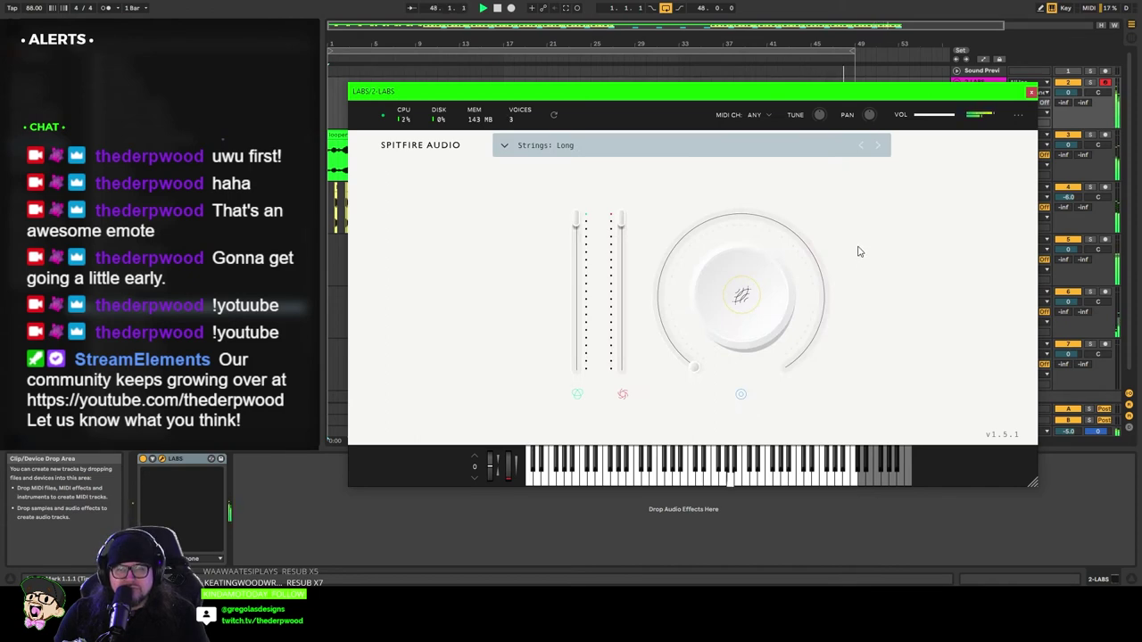
{"action": "left_click", "coordinate": [1030, 92]}
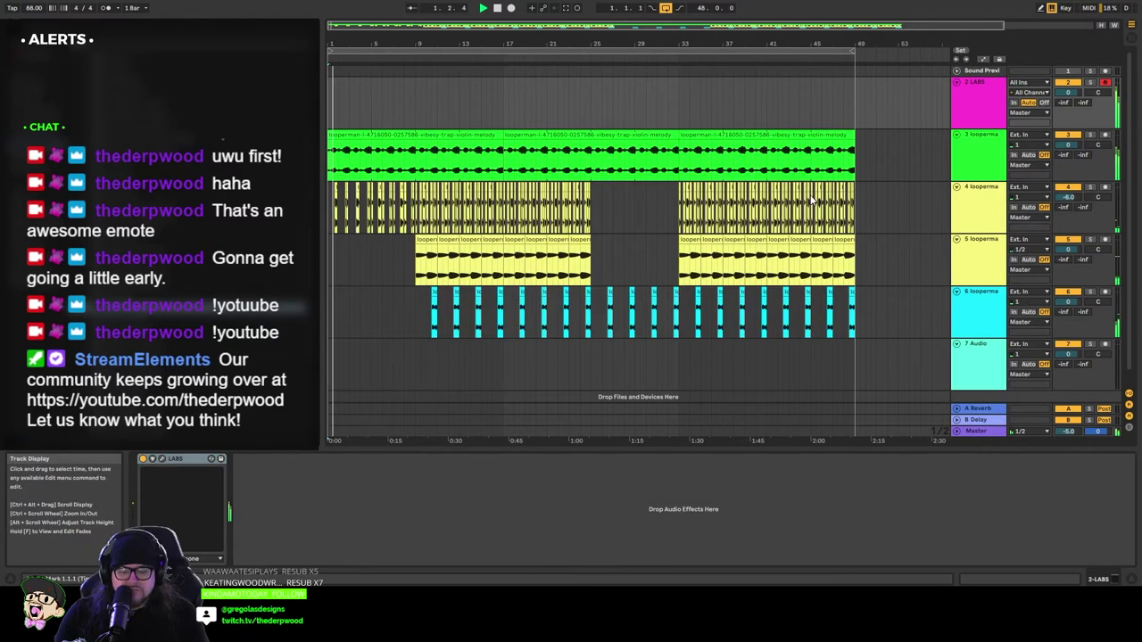
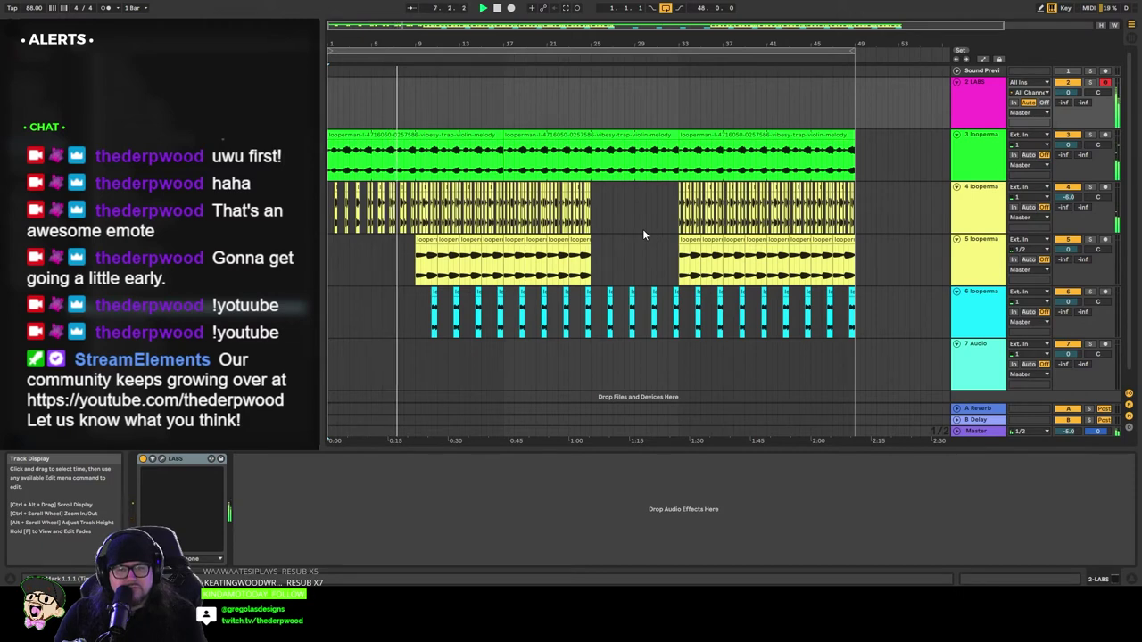
Step: Record a short held note as a MIDI clip on the LABS track, starting at bar 8
{"action": "left_click", "coordinate": [511, 8]}
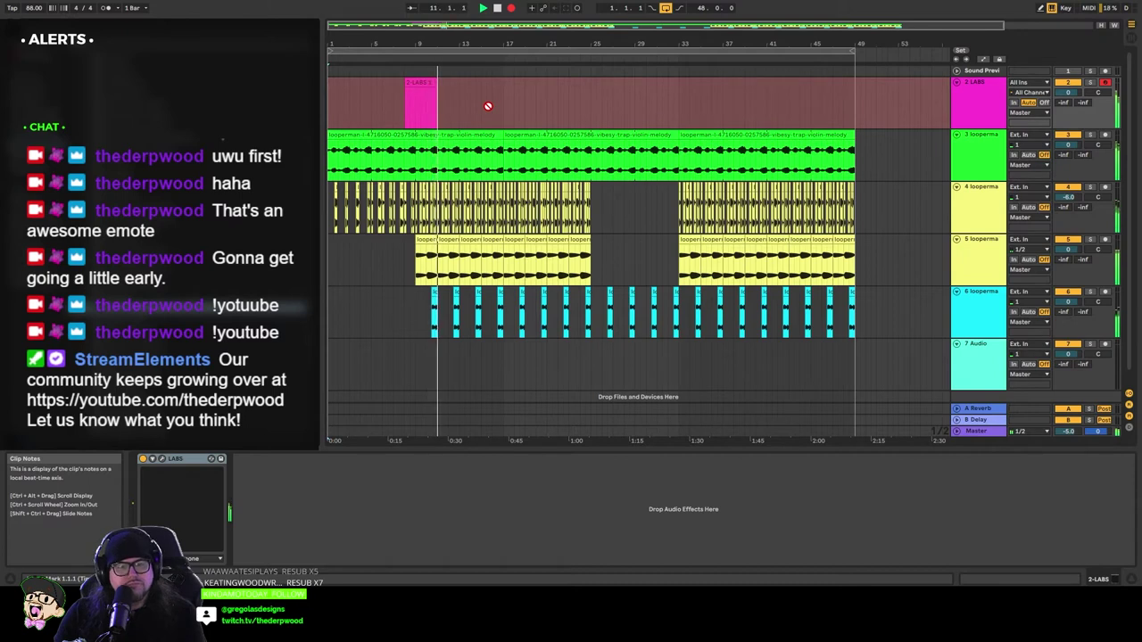
{"action": "key", "text": "space"}
{"action": "left_click", "coordinate": [410, 84]}
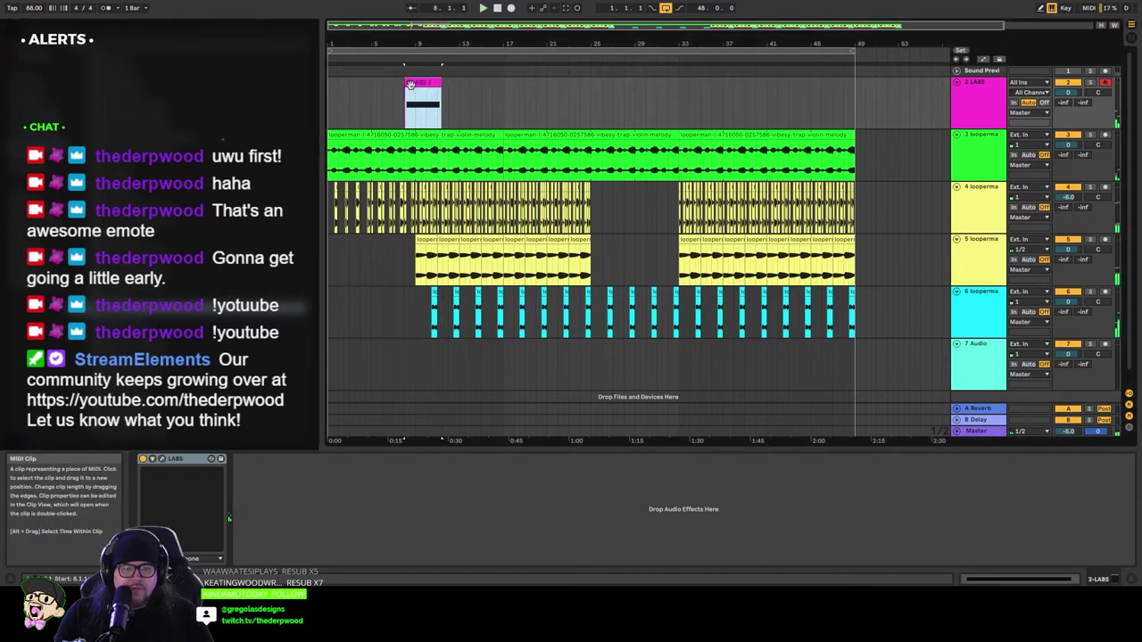
Step: Reposition and extend the recorded LABS clip to span bars 17 to 33, and loop the arrangement over it
{"action": "left_click_drag", "start_coordinate": [410, 84], "coordinate": [329, 84]}
{"action": "left_click_drag", "start_coordinate": [440, 89], "coordinate": [650, 82]}
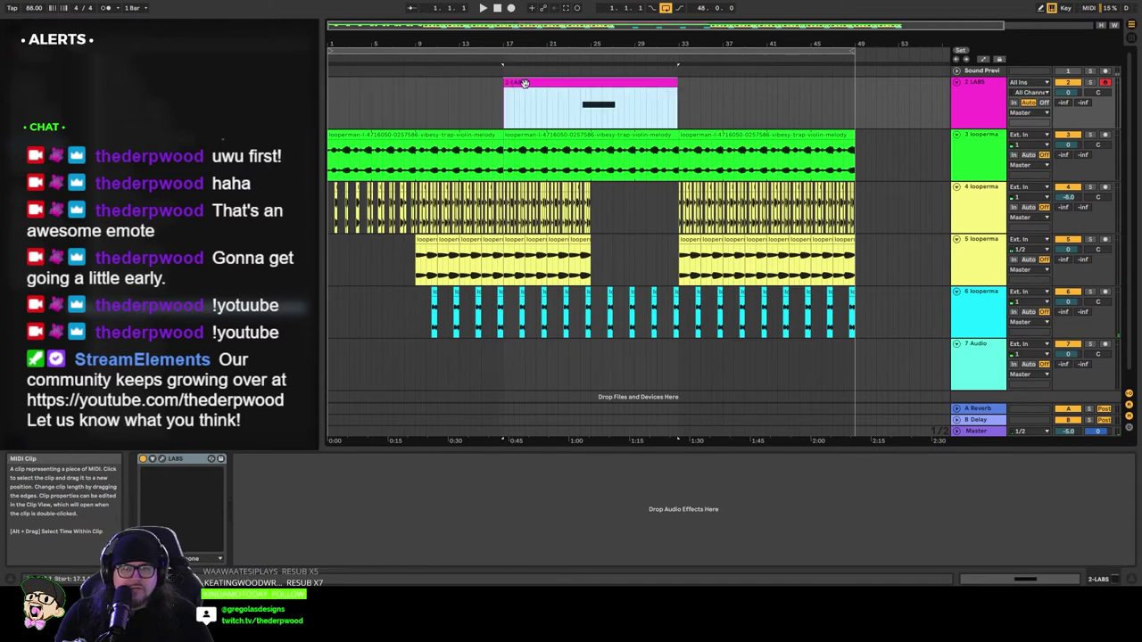
{"action": "key", "text": "ctrl+l"}
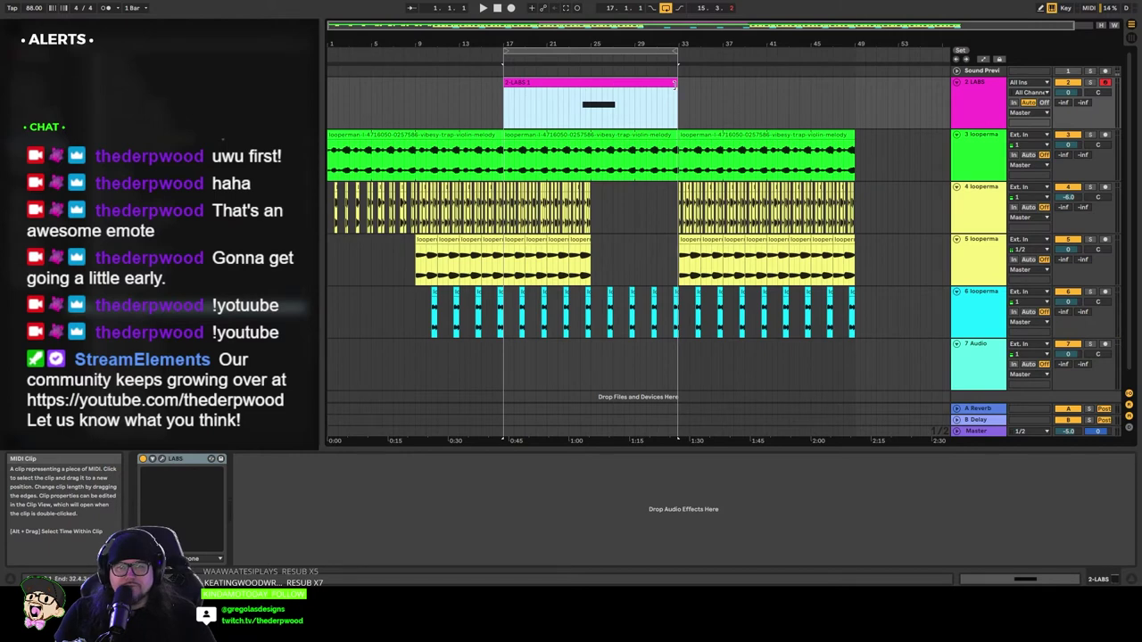
{"action": "left_click", "coordinate": [675, 83]}
Step: Open the LABS clip's notes and add a B3 note at the clip's start and another directly before the C#4 note
{"action": "double_click", "coordinate": [541, 82]}
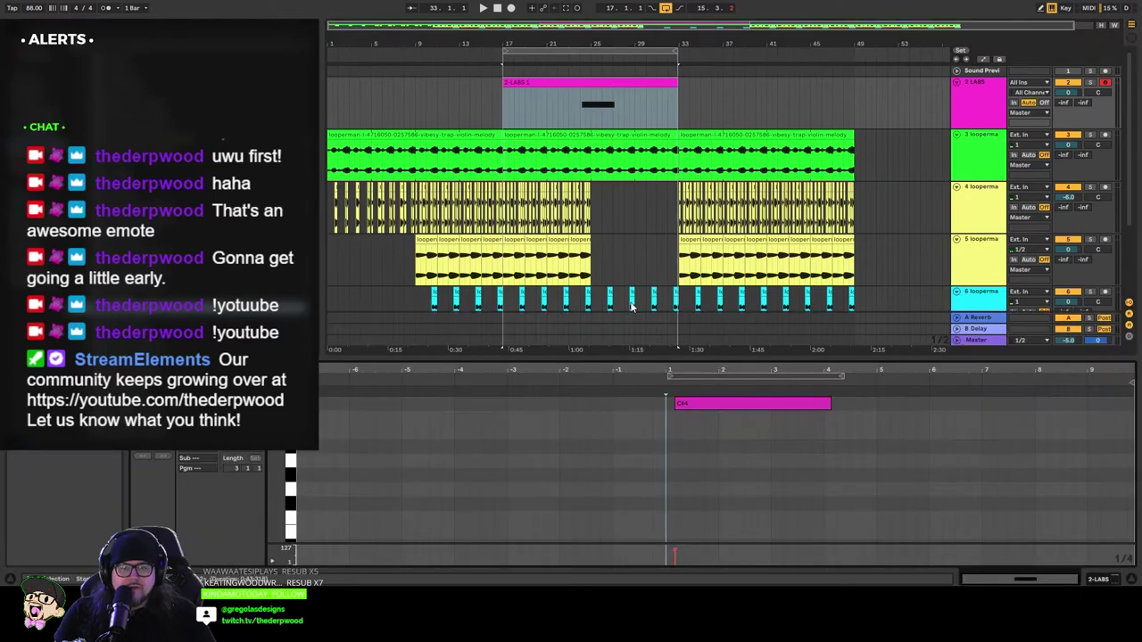
{"action": "left_click_drag", "start_coordinate": [711, 403], "coordinate": [335, 437]}
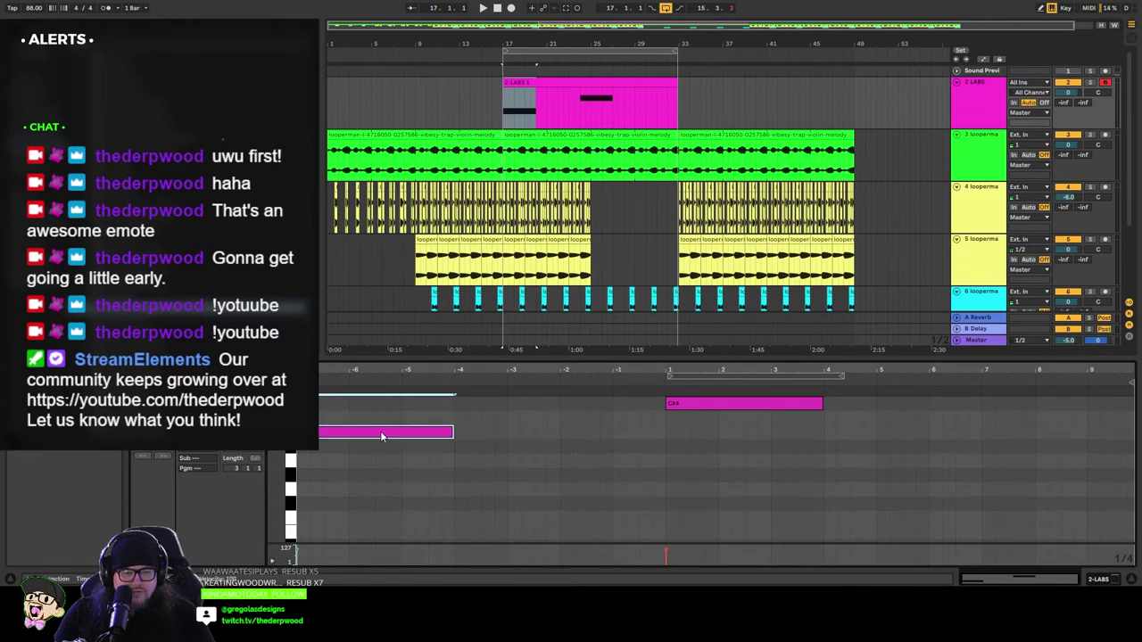
{"action": "key", "text": "space"}
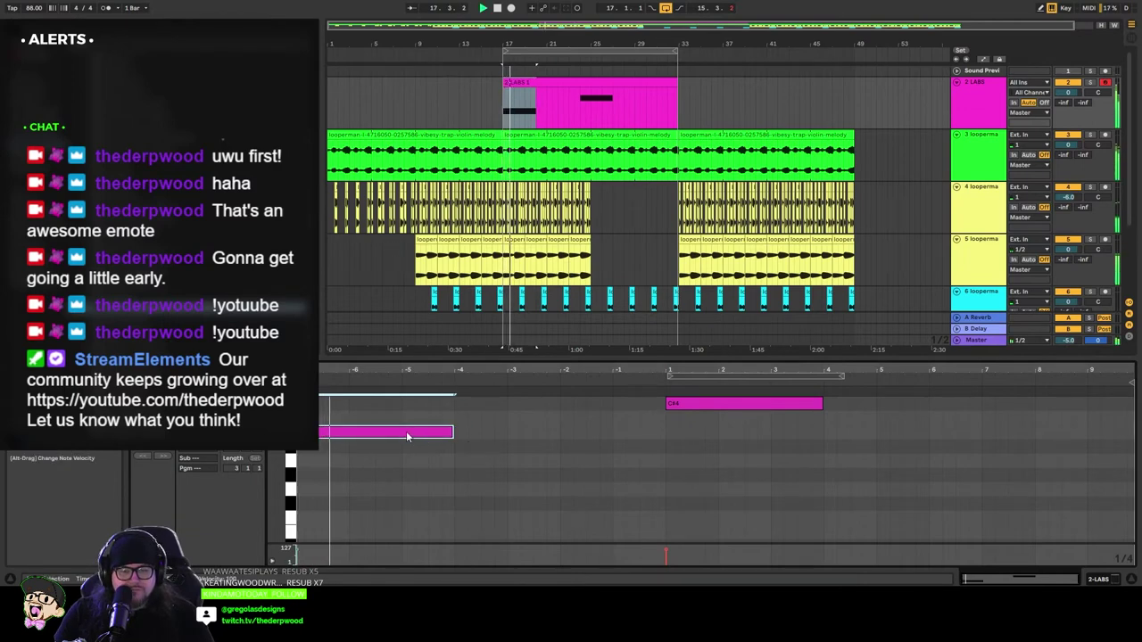
{"action": "left_click_drag", "start_coordinate": [407, 436], "coordinate": [604, 438]}
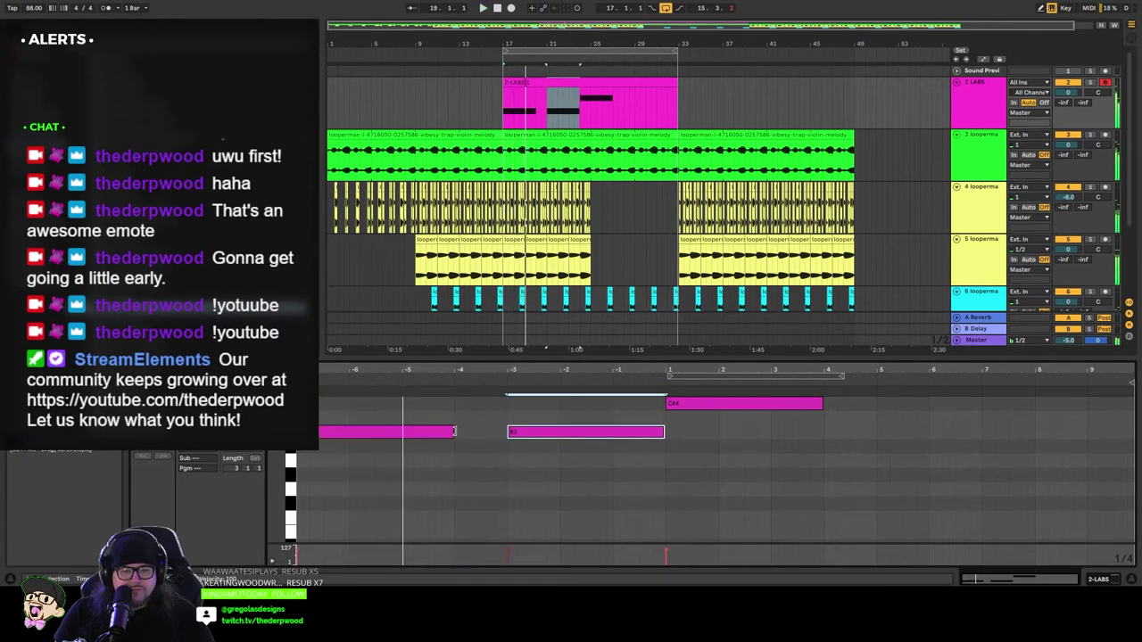
Step: Shorten the opening B3 note to one bar and place a one-bar A3 note directly after it
{"action": "left_click_drag", "start_coordinate": [455, 432], "coordinate": [387, 459]}
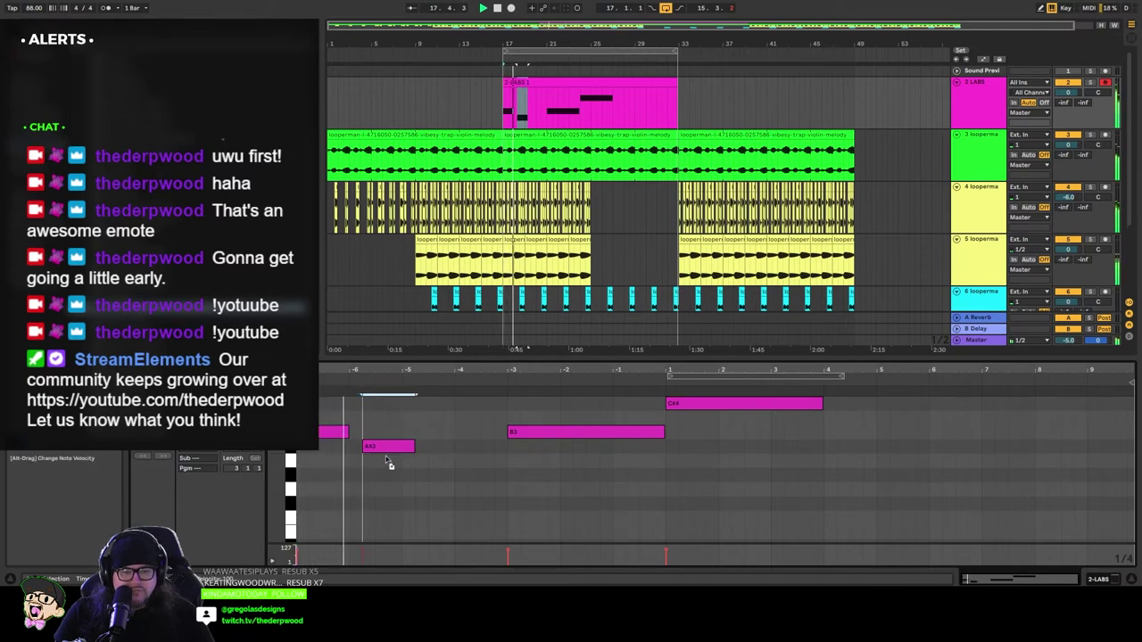
{"action": "key", "text": "Down"}
{"action": "key", "text": "Left"}
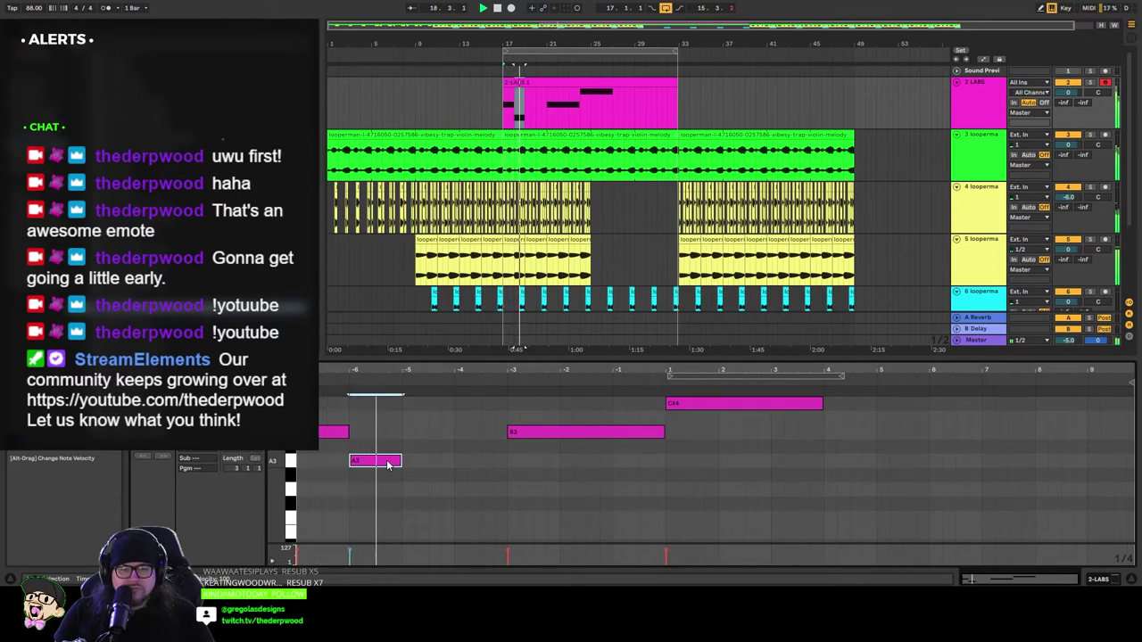
Step: Audition the clip's second note at A#3 during playback and lower it to G#3
{"action": "key", "text": "space"}
{"action": "key", "text": "Up"}
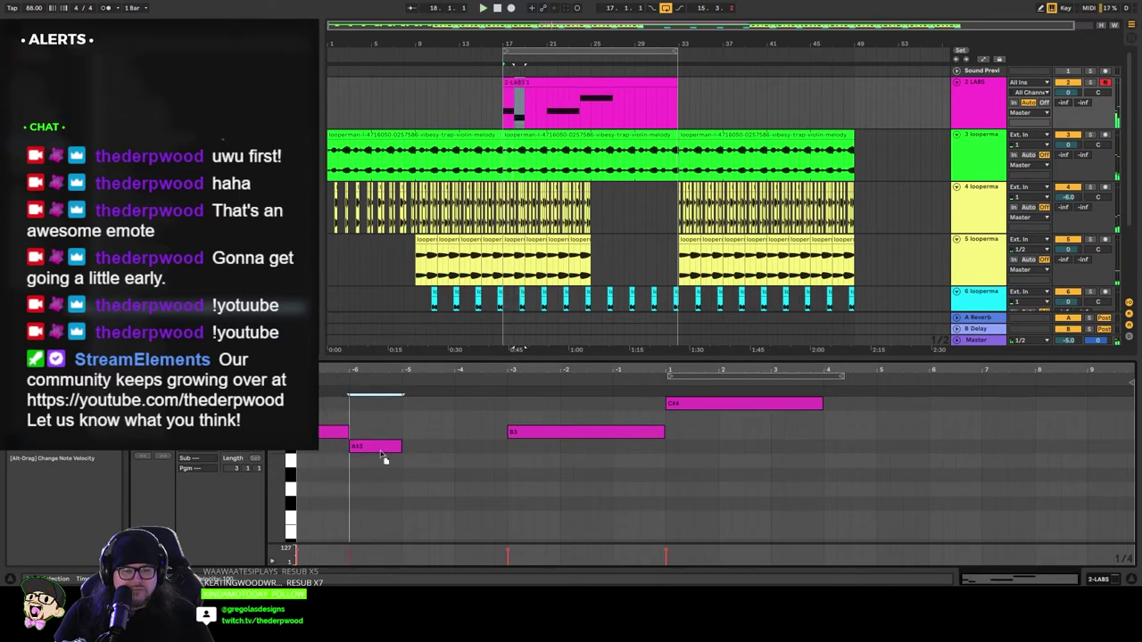
{"action": "key", "text": "space"}
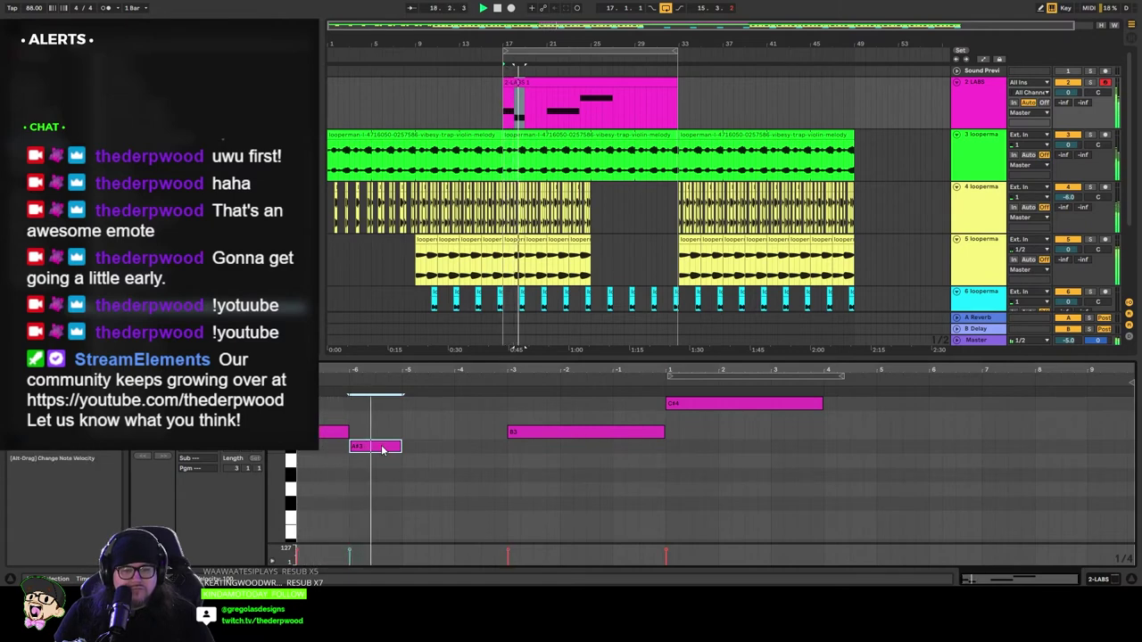
{"action": "key", "text": "space"}
{"action": "left_click_drag", "start_coordinate": [382, 449], "coordinate": [382, 476]}
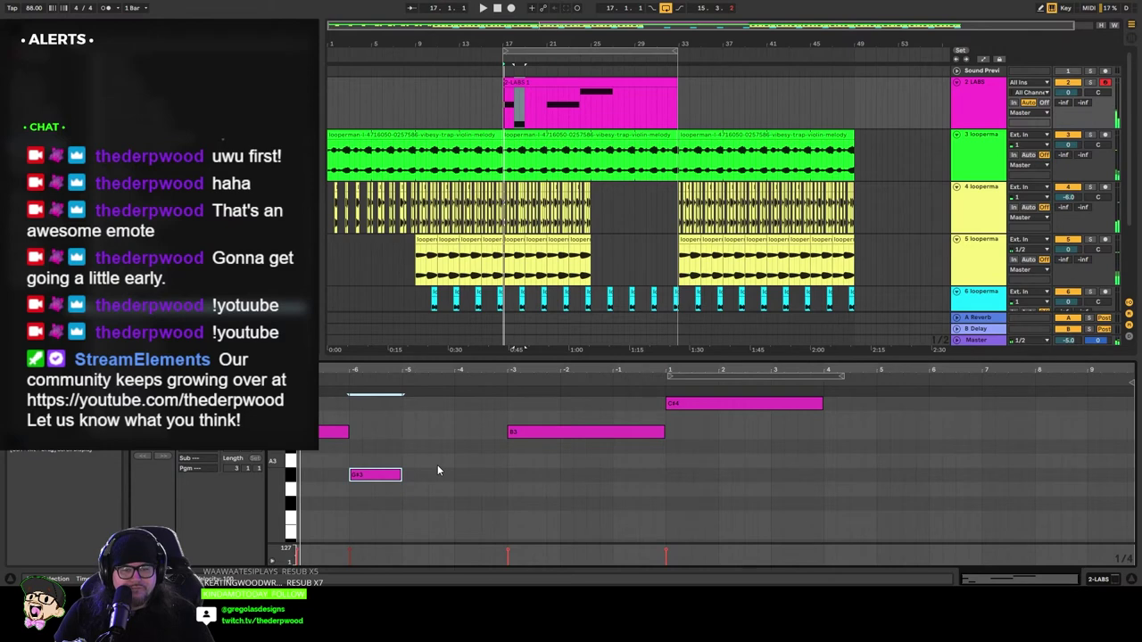
{"action": "key", "text": "space"}
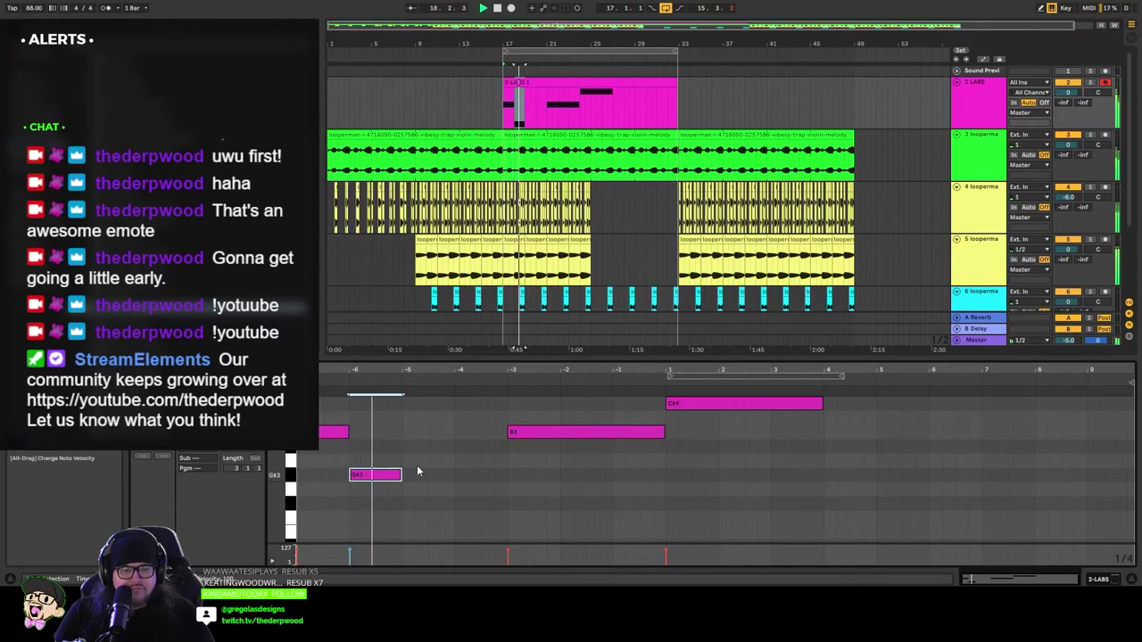
Step: Place one-bar B3 and C#4 notes after the G#3 note and delete the long C#4 note
{"action": "left_click_drag", "start_coordinate": [562, 432], "coordinate": [461, 444]}
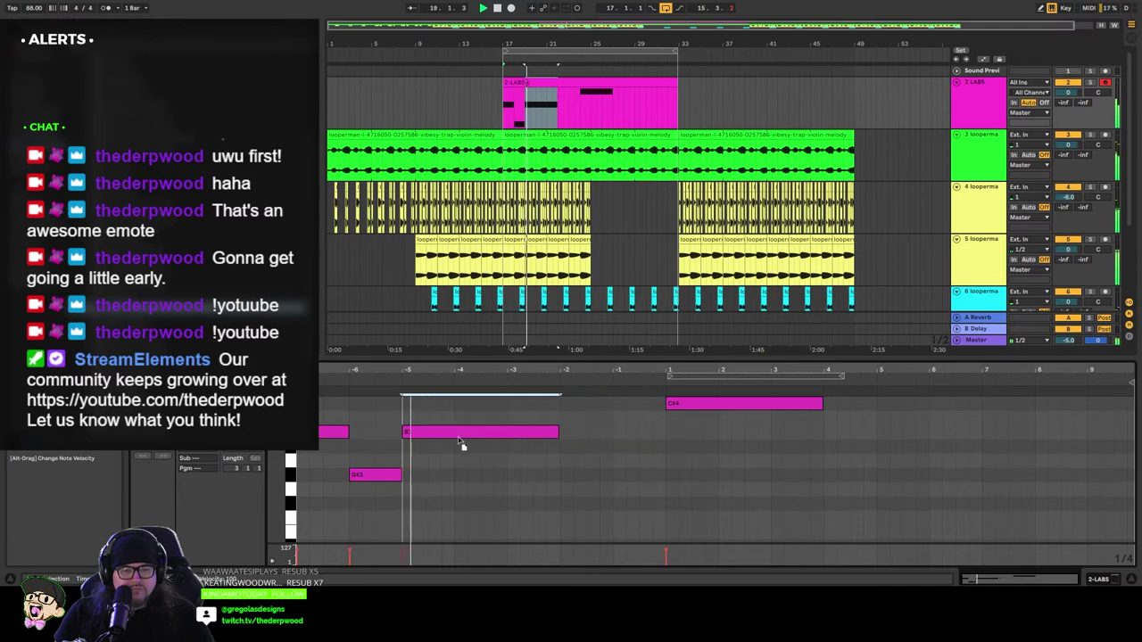
{"action": "left_click_drag", "start_coordinate": [559, 432], "coordinate": [454, 432]}
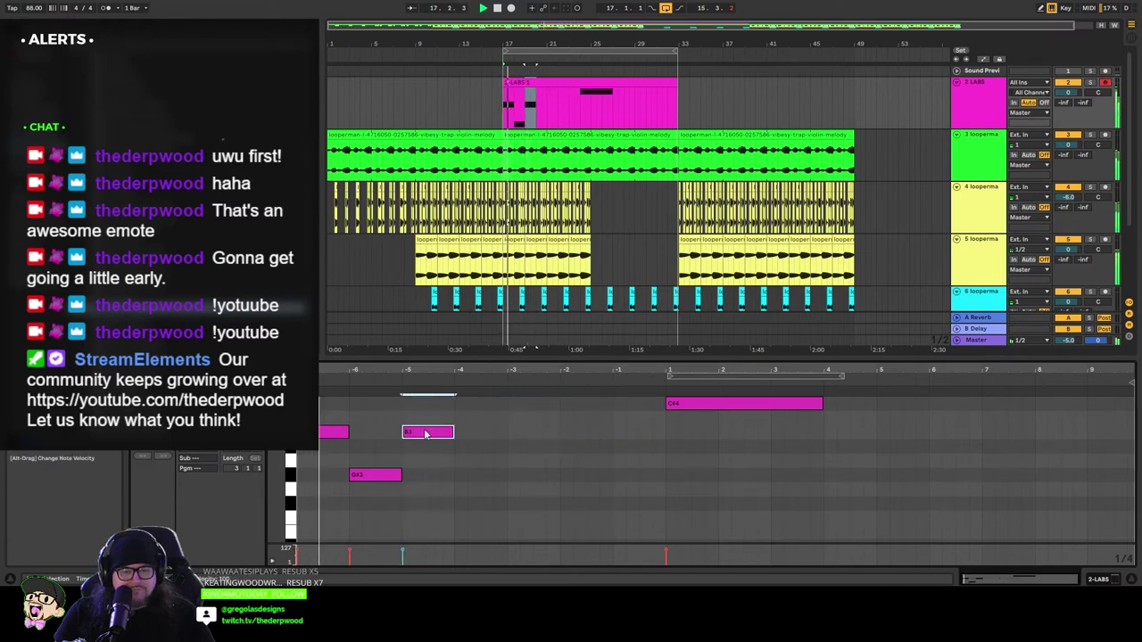
{"action": "double_click", "coordinate": [482, 404]}
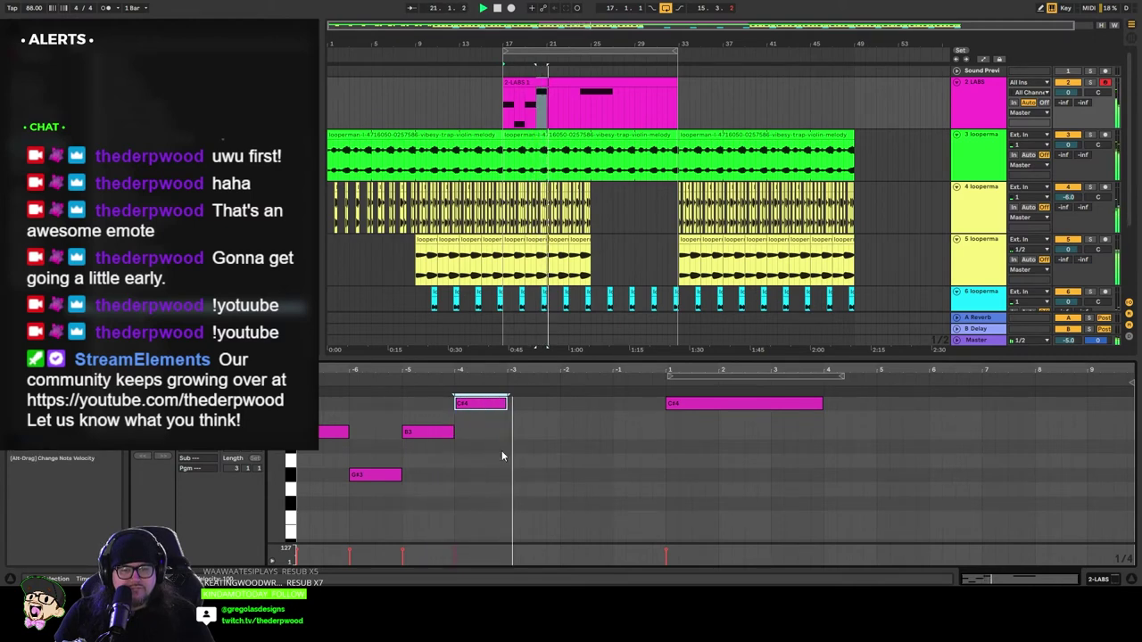
{"action": "left_click", "coordinate": [726, 406]}
{"action": "key", "text": "Delete"}
{"action": "key", "text": "space"}
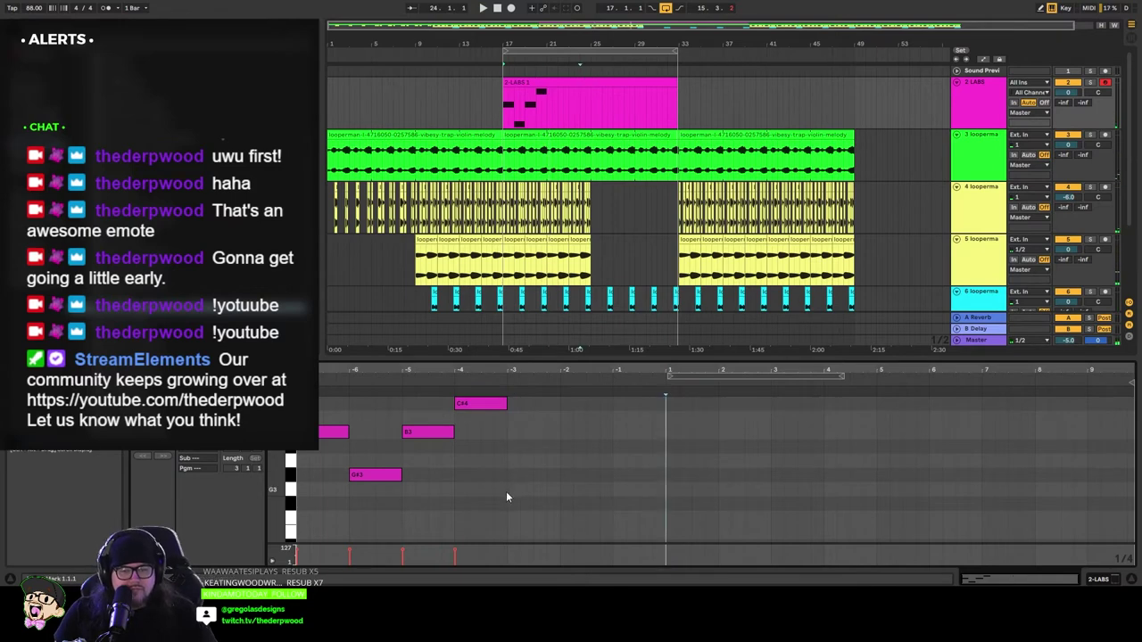
Step: Duplicate the four-note phrase directly after itself and lower the LABS track volume to -11.8 dB
{"action": "left_click_drag", "start_coordinate": [506, 497], "coordinate": [299, 388]}
{"action": "key", "text": "ctrl+d"}
{"action": "key", "text": "space"}
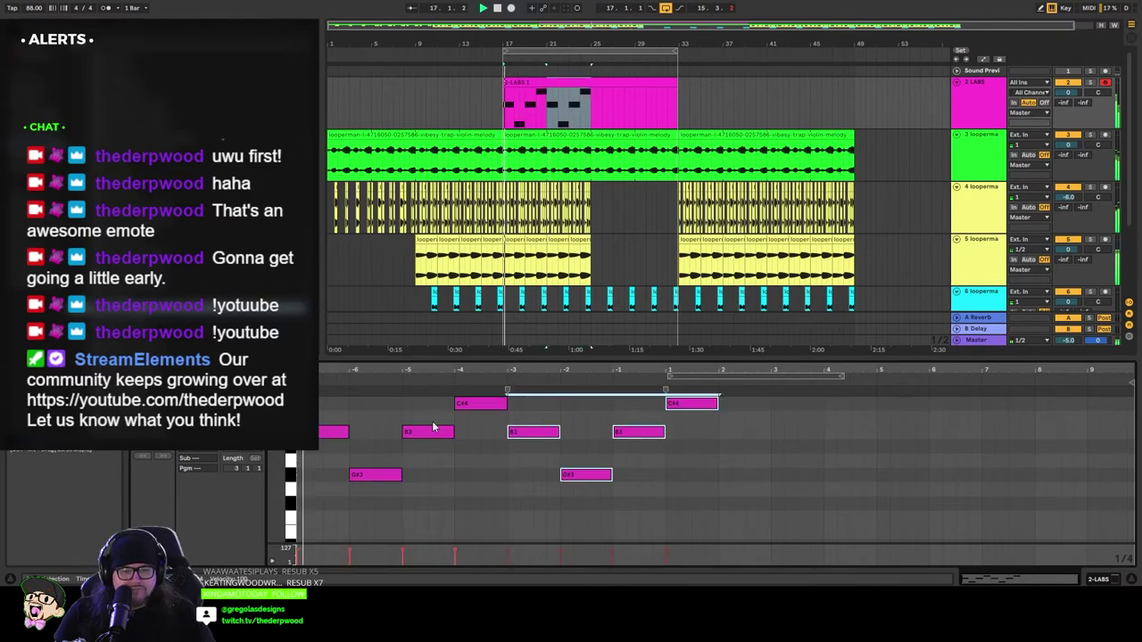
{"action": "left_click_drag", "start_coordinate": [1068, 92], "coordinate": [1068, 121]}
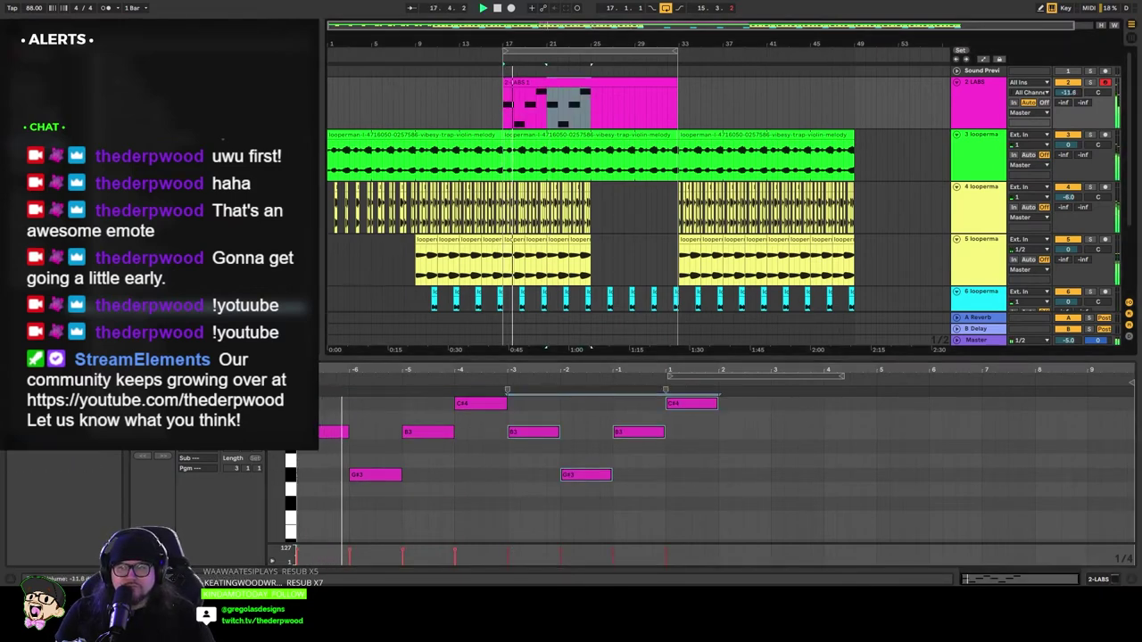
{"action": "left_click", "coordinate": [468, 474]}
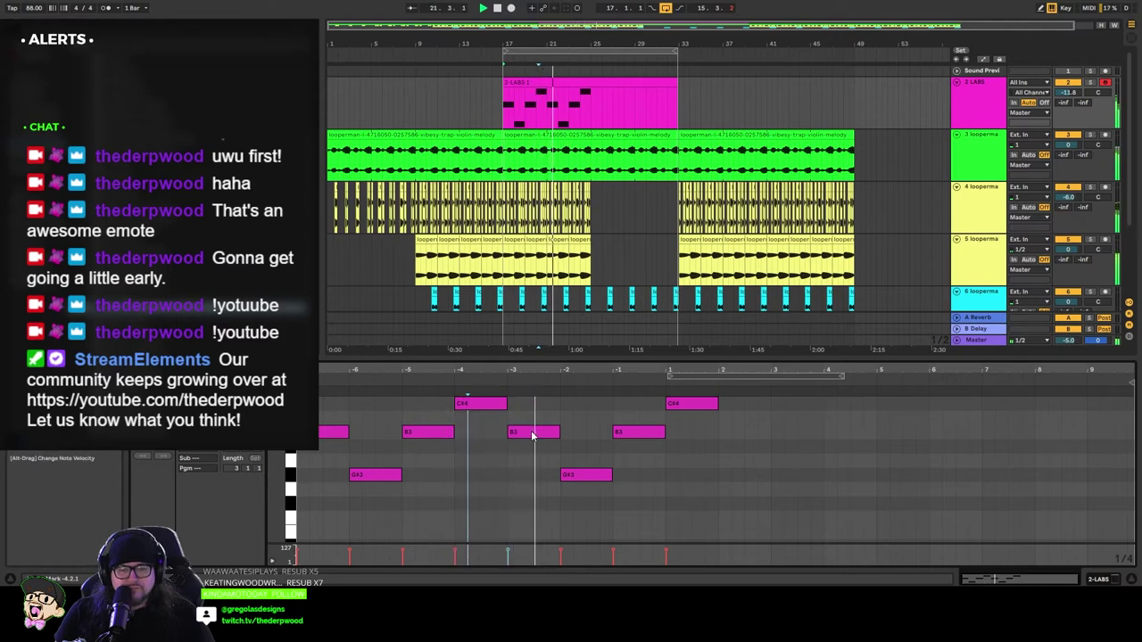
Step: Audition C4 and D4 as the last note of the duplicated phrase and set it to D#4
{"action": "left_click_drag", "start_coordinate": [698, 411], "coordinate": [695, 422]}
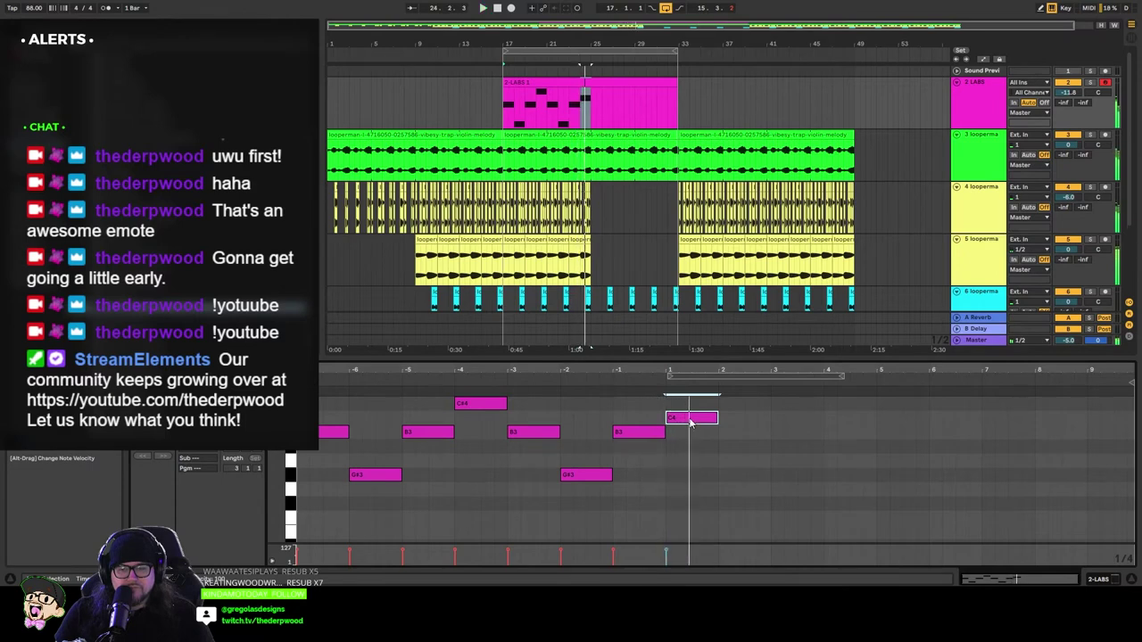
{"action": "scroll", "coordinate": [693, 419], "scroll_direction": "up", "scroll_amount": 1}
{"action": "left_click_drag", "start_coordinate": [690, 444], "coordinate": [692, 415]}
{"action": "key", "text": "space"}
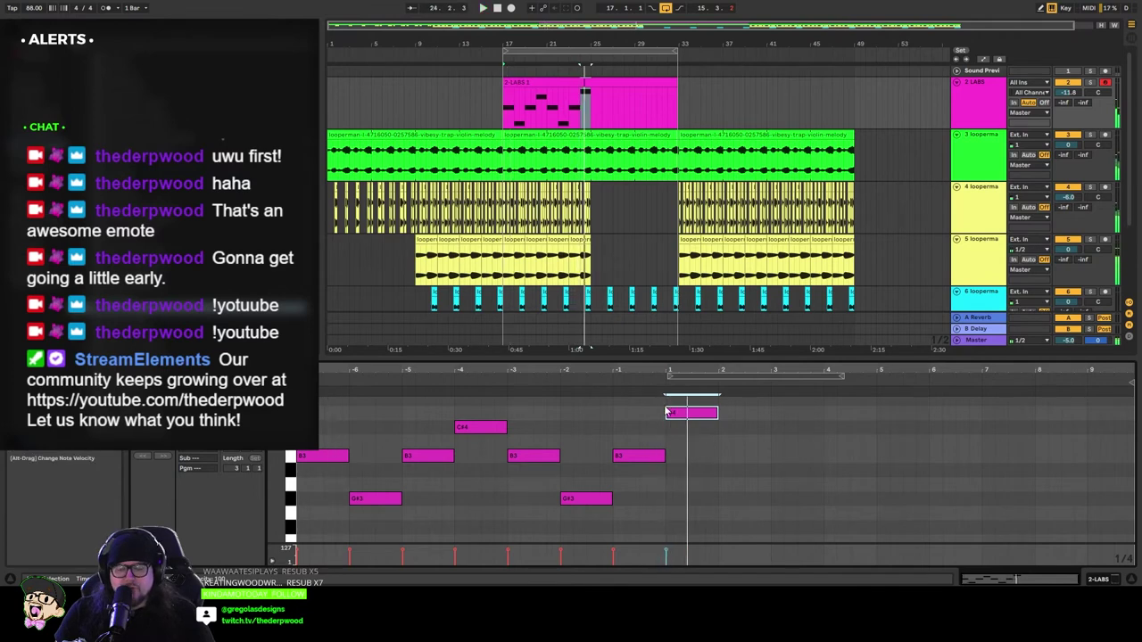
{"action": "scroll", "coordinate": [691, 428], "scroll_direction": "up", "scroll_amount": 1}
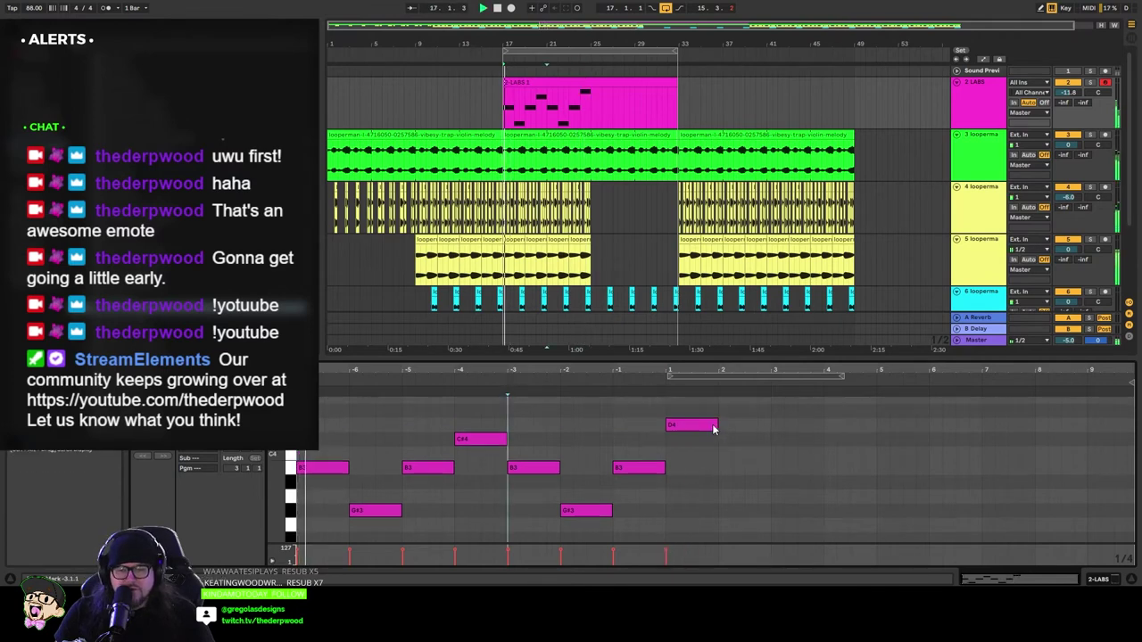
{"action": "left_click_drag", "start_coordinate": [691, 429], "coordinate": [691, 415]}
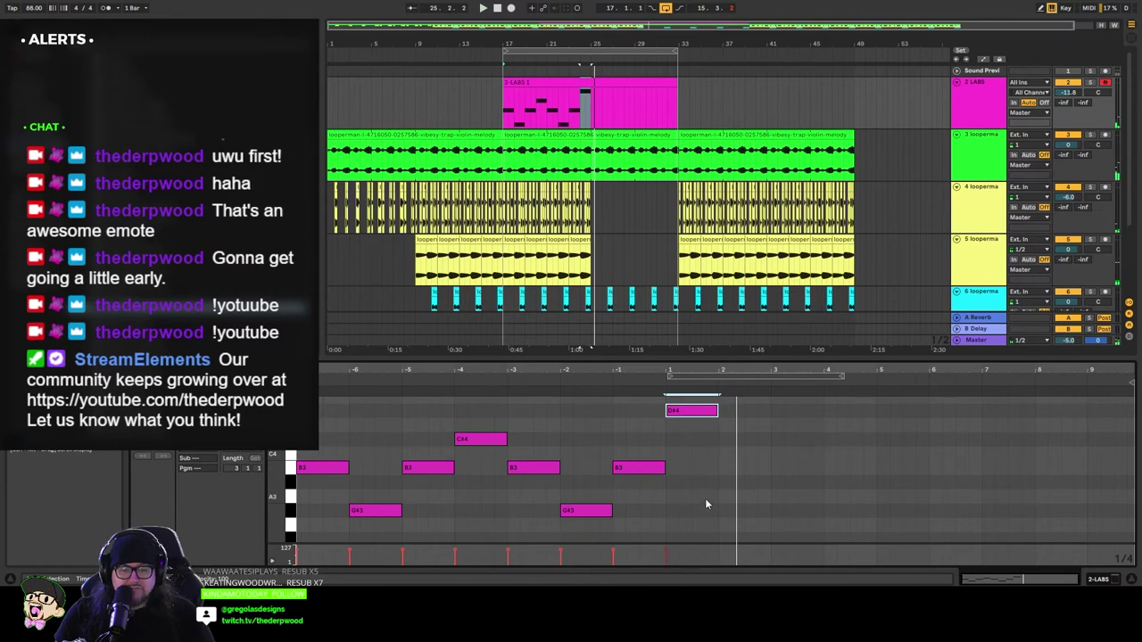
Step: Duplicate the whole eight-bar note sequence to fill the second half of the LABS clip
{"action": "scroll", "coordinate": [701, 496], "scroll_direction": "down", "scroll_amount": 2}
{"action": "scroll", "coordinate": [696, 490], "scroll_direction": "up", "scroll_amount": 4}
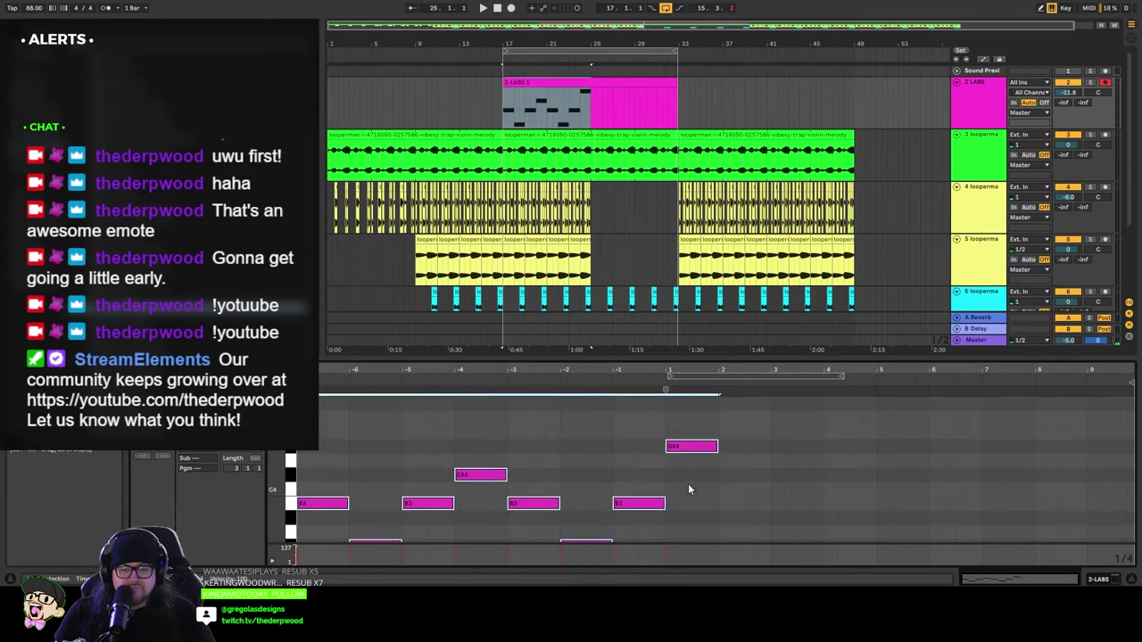
{"action": "key", "text": "ctrl+d"}
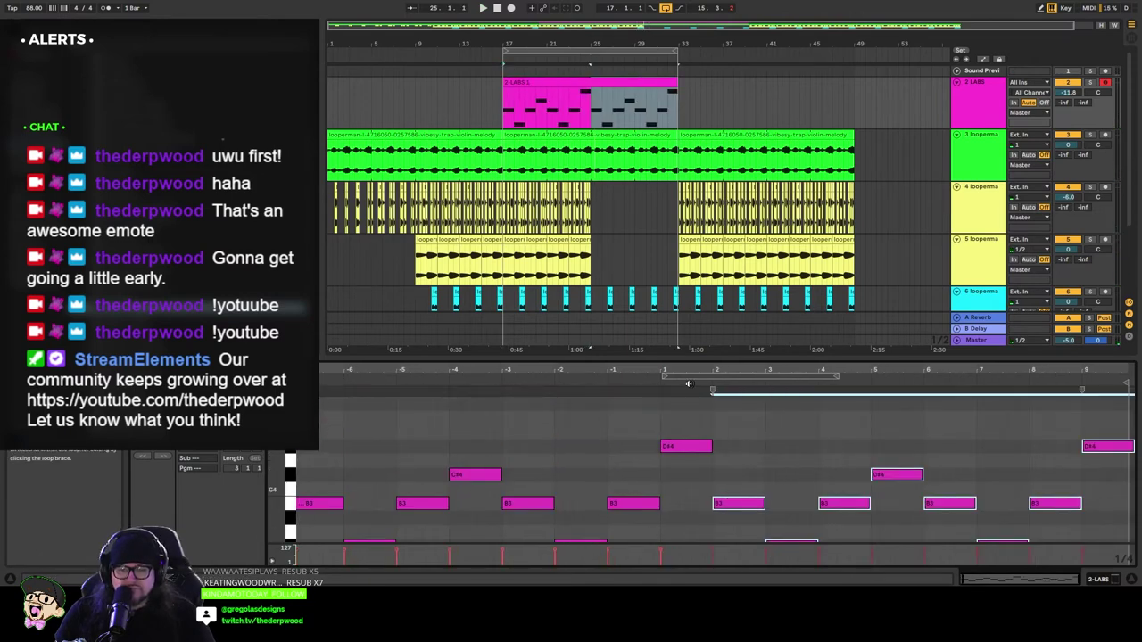
{"action": "scroll", "coordinate": [784, 461], "scroll_direction": "down", "scroll_amount": 3}
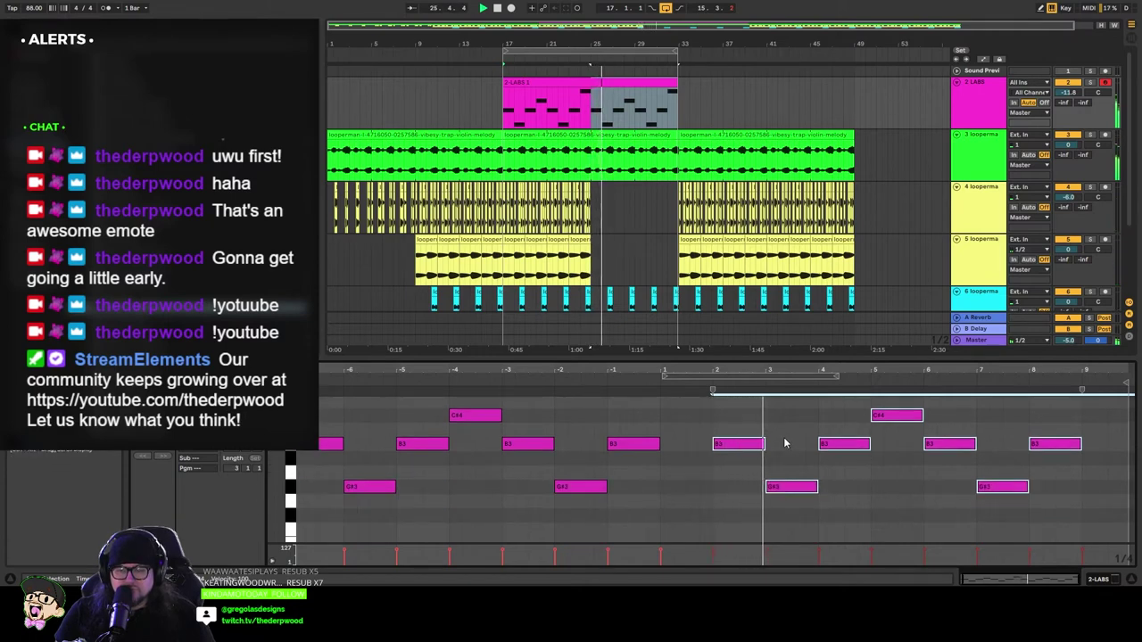
{"action": "scroll", "coordinate": [771, 475], "scroll_direction": "up", "scroll_amount": 6}
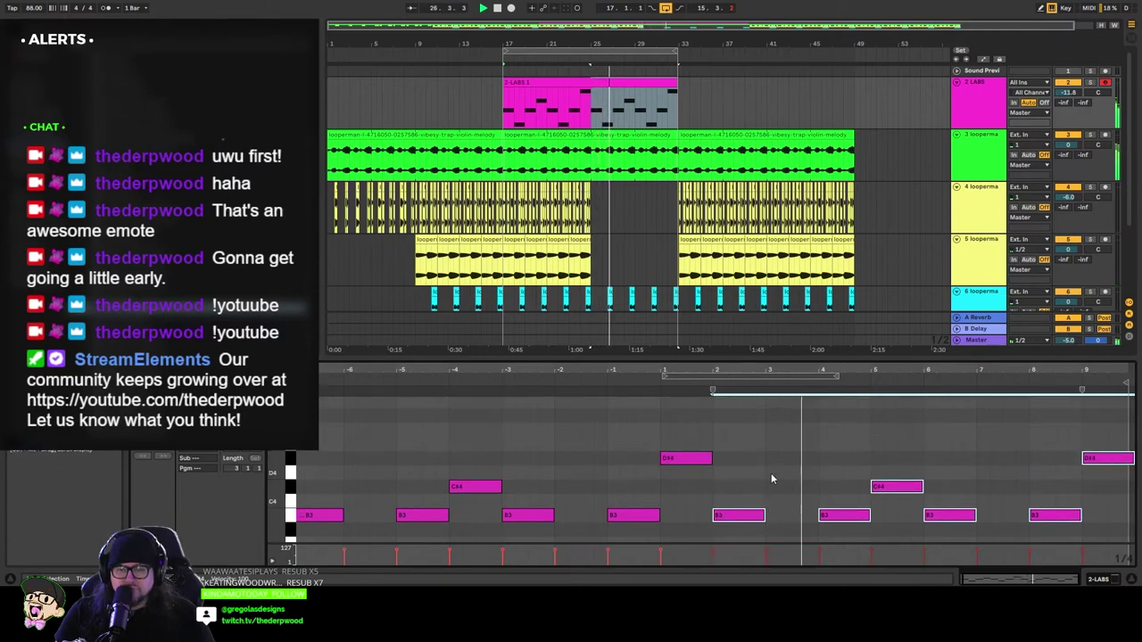
Step: Try F#3 in place of the C#4 note in bar 28 and play the LABS part from bar 25
{"action": "scroll", "coordinate": [772, 475], "scroll_direction": "down", "scroll_amount": 4}
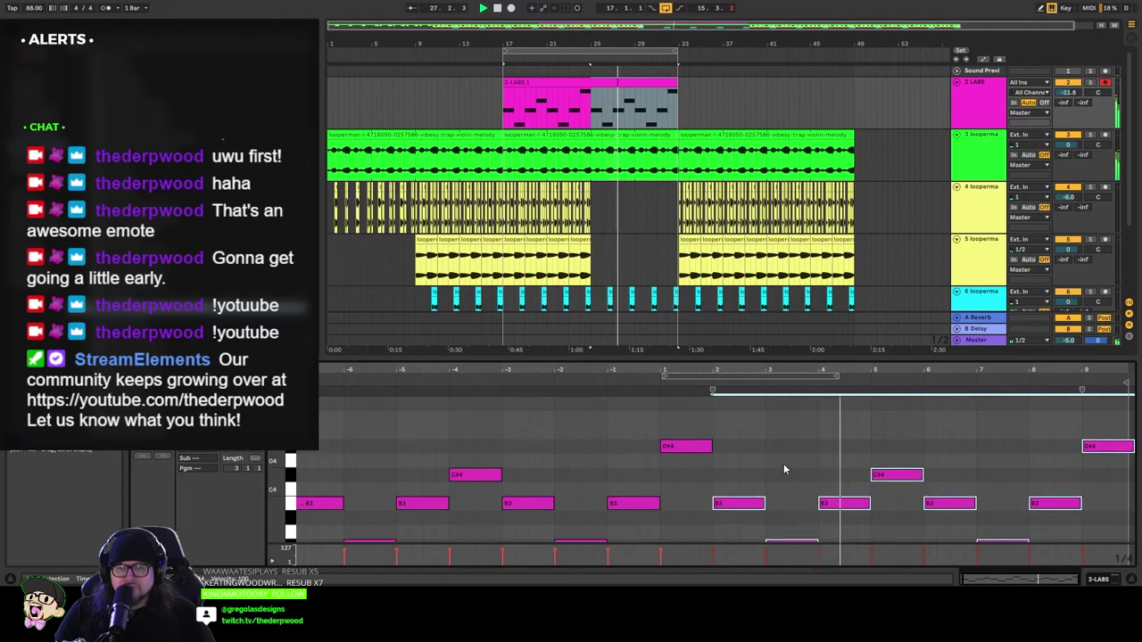
{"action": "scroll", "coordinate": [784, 464], "scroll_direction": "down", "scroll_amount": 1}
{"action": "scroll", "coordinate": [783, 468], "scroll_direction": "down", "scroll_amount": 2}
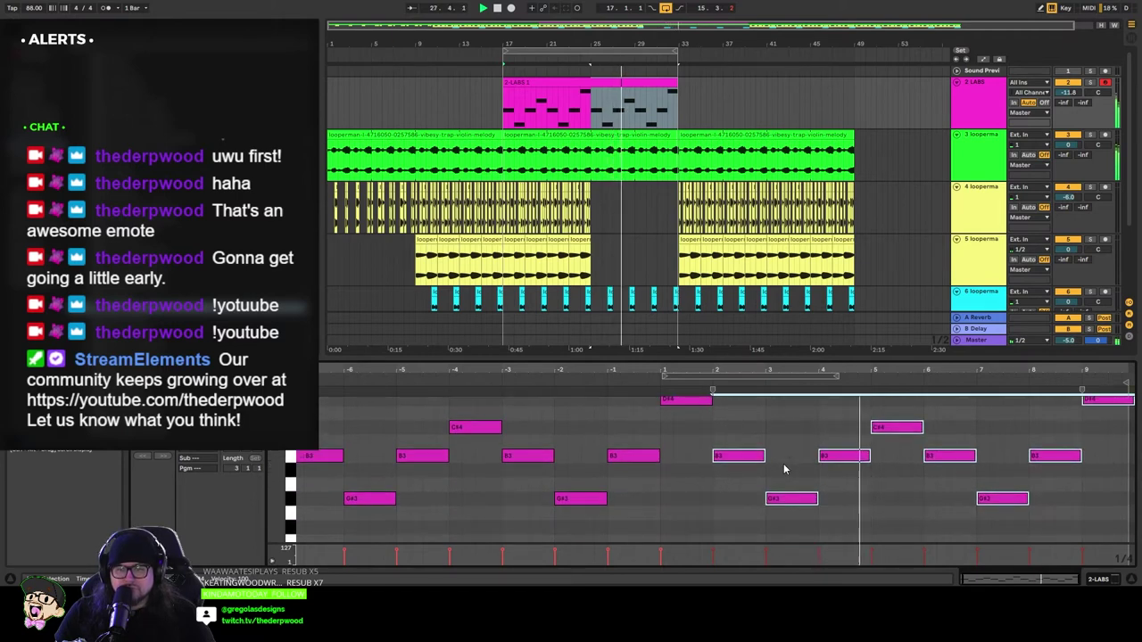
{"action": "left_click", "coordinate": [874, 478]}
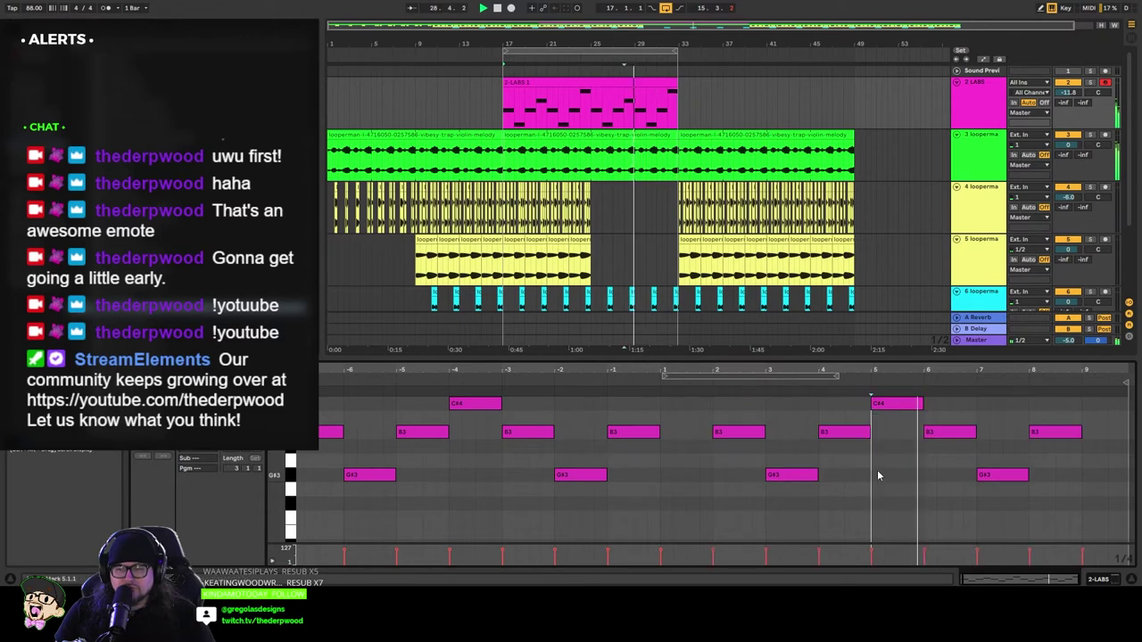
{"action": "left_click", "coordinate": [892, 406]}
{"action": "left_click_drag", "start_coordinate": [893, 407], "coordinate": [899, 507]}
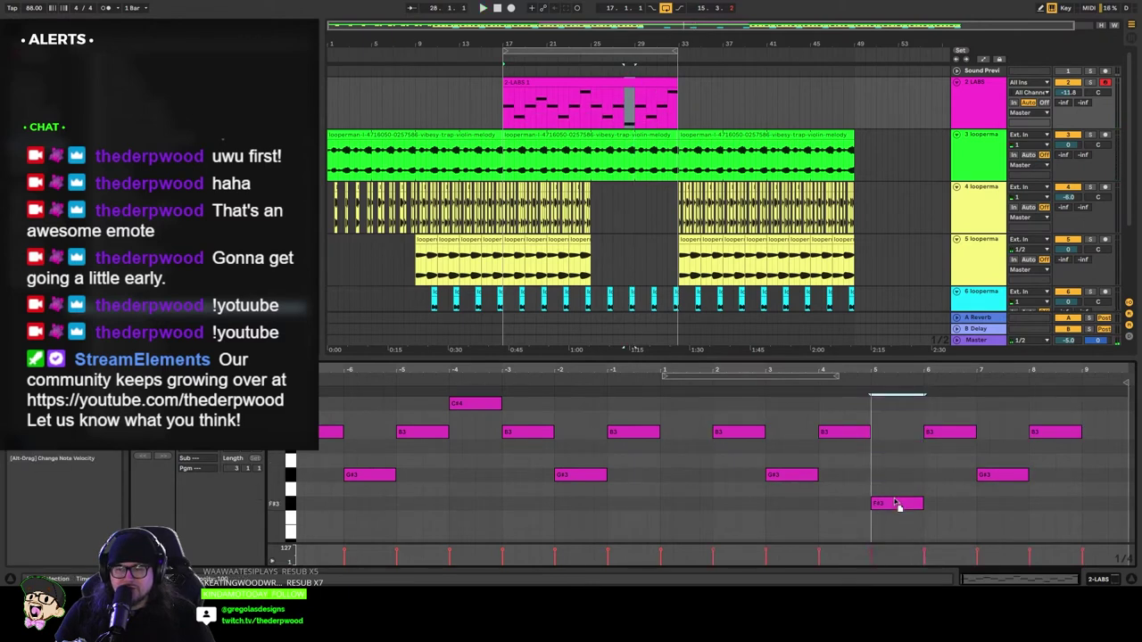
{"action": "left_click", "coordinate": [714, 393]}
{"action": "key", "text": "space"}
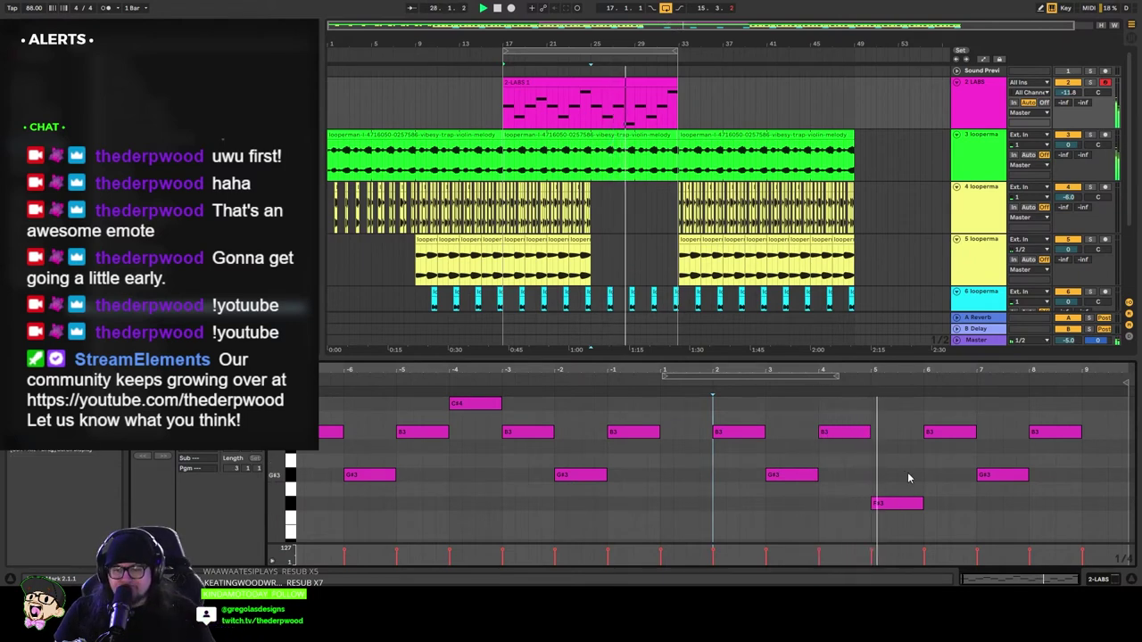
Step: Audition G3, G#3 and A3 as the pitch of the bar 28 note during playback
{"action": "left_click_drag", "start_coordinate": [904, 503], "coordinate": [904, 489]}
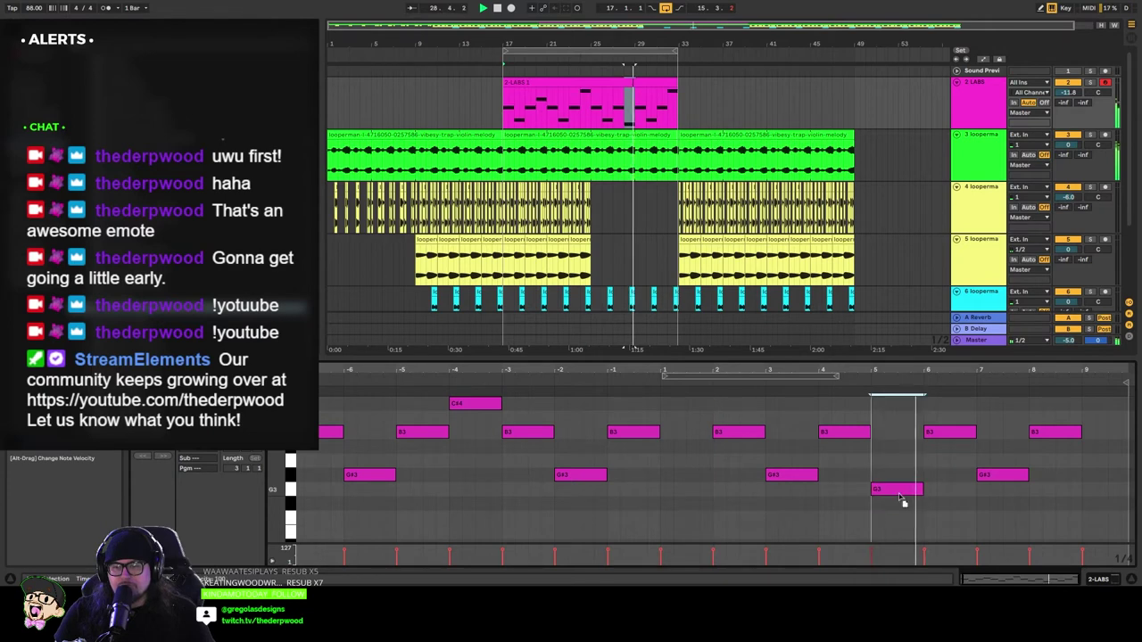
{"action": "key", "text": "space"}
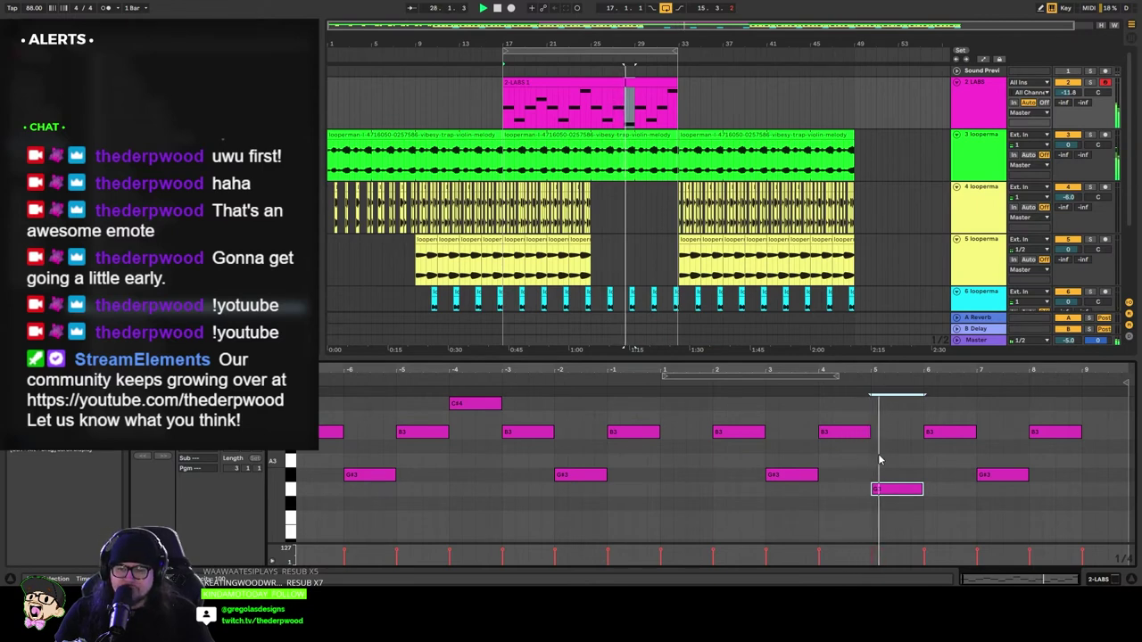
{"action": "left_click_drag", "start_coordinate": [897, 494], "coordinate": [901, 487]}
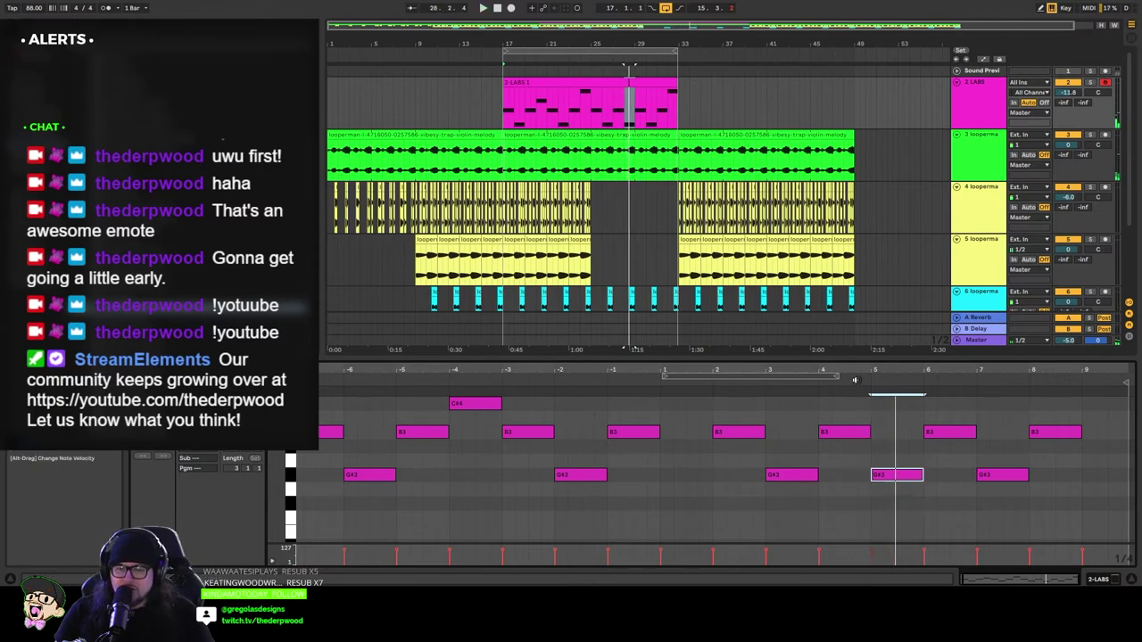
{"action": "key", "text": "space"}
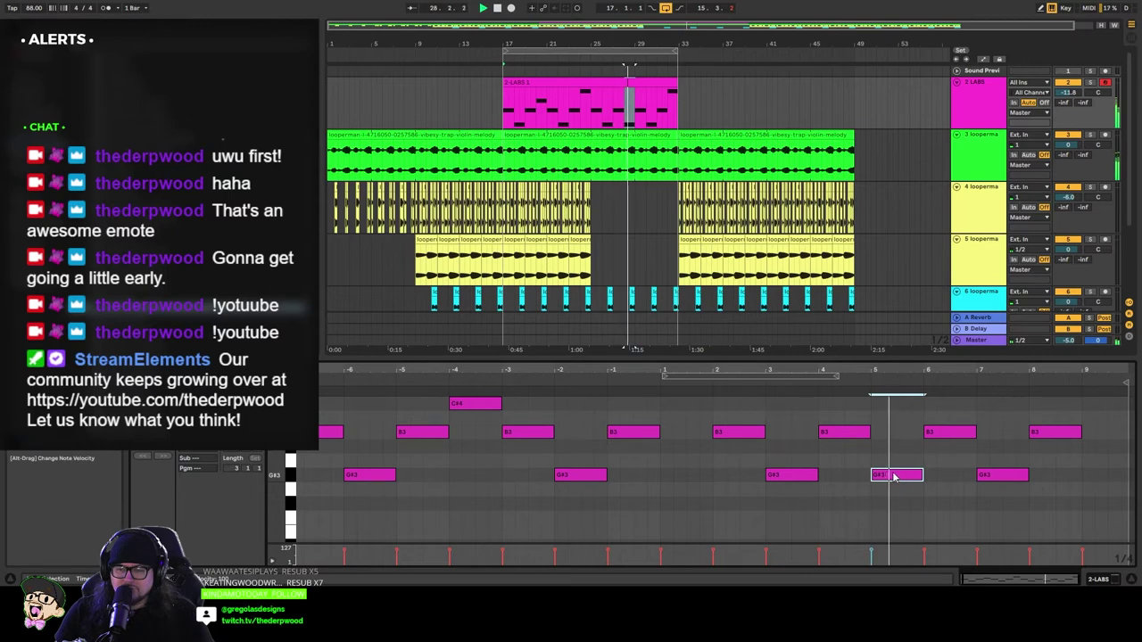
{"action": "left_click_drag", "start_coordinate": [893, 474], "coordinate": [896, 466]}
{"action": "key", "text": "space"}
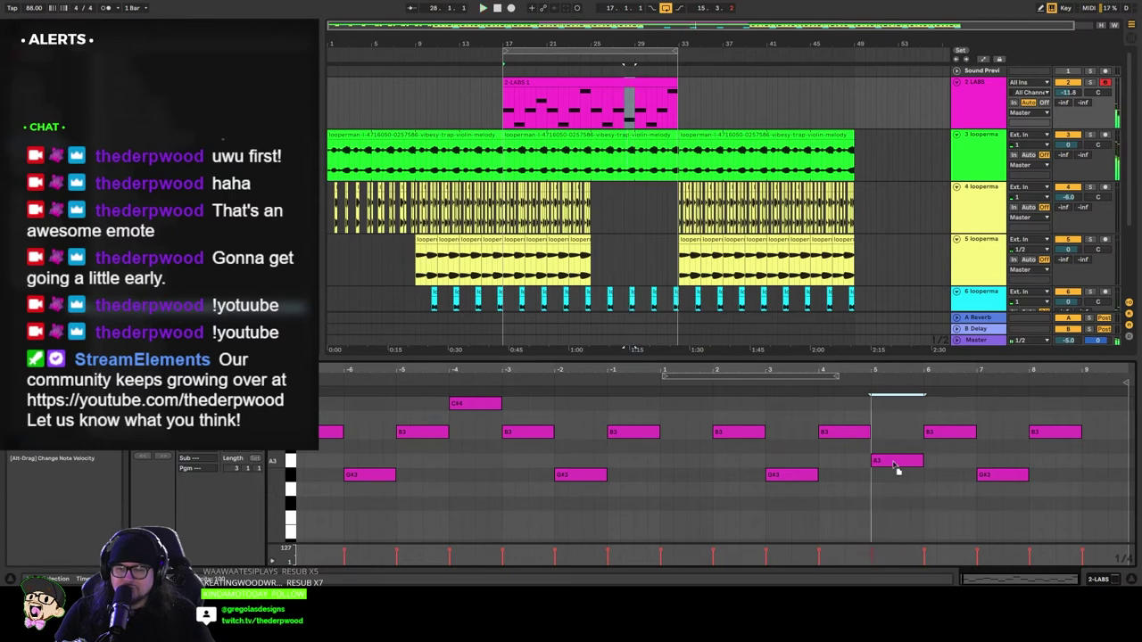
{"action": "key", "text": "space"}
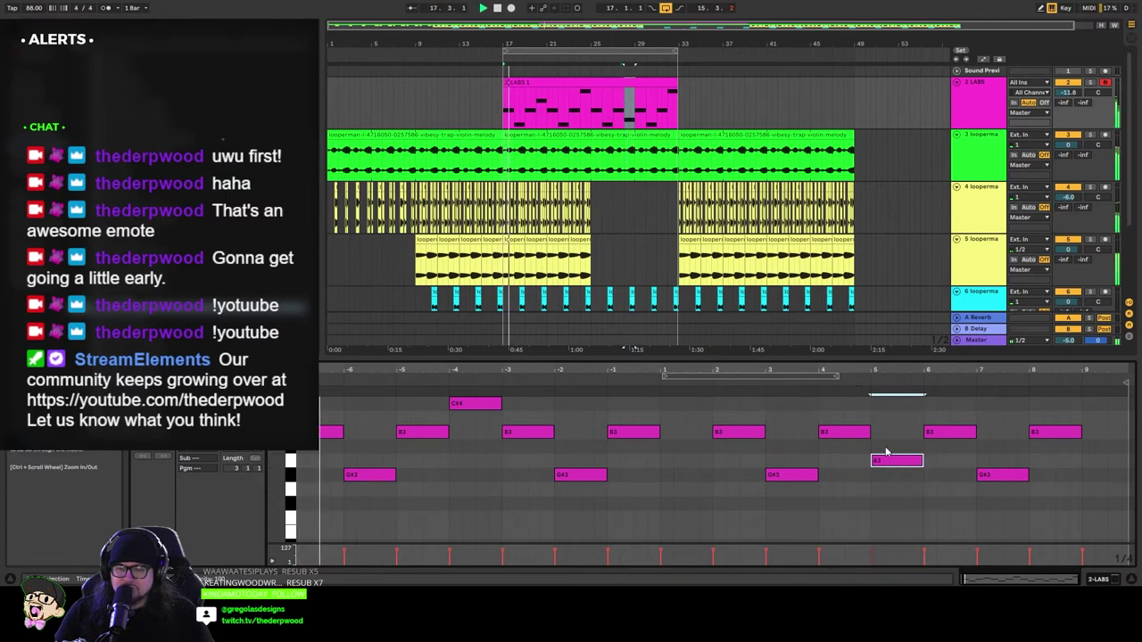
Step: Audition A#3 and F3 for the bar 28 note, set it to A3 and replay the second half
{"action": "left_click", "coordinate": [856, 396]}
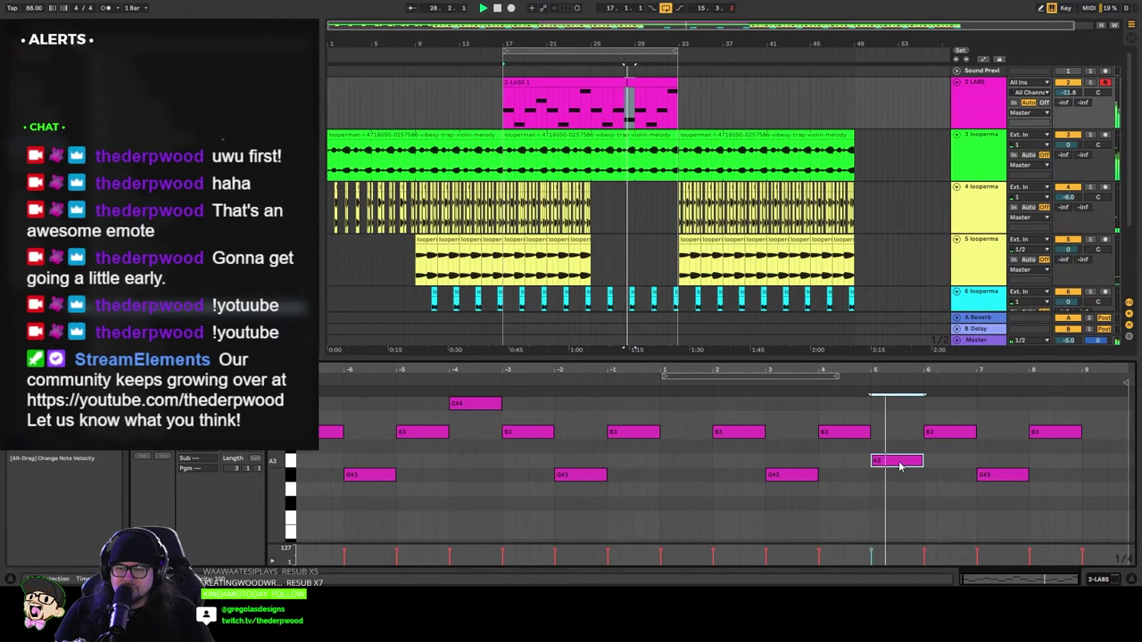
{"action": "left_click_drag", "start_coordinate": [900, 465], "coordinate": [899, 451]}
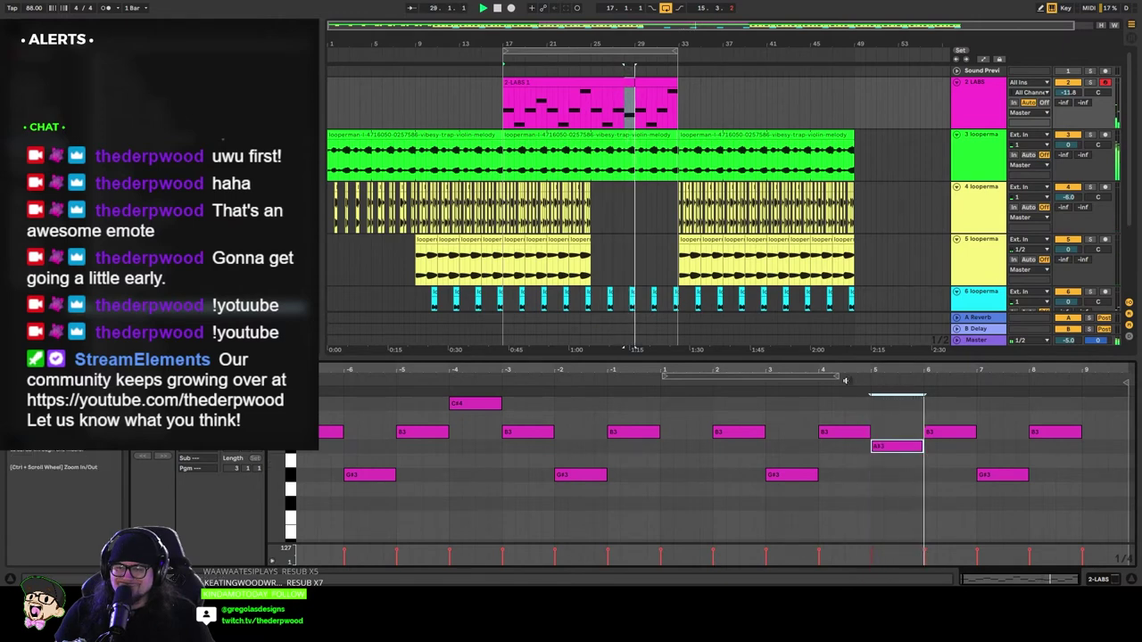
{"action": "left_click", "coordinate": [846, 381]}
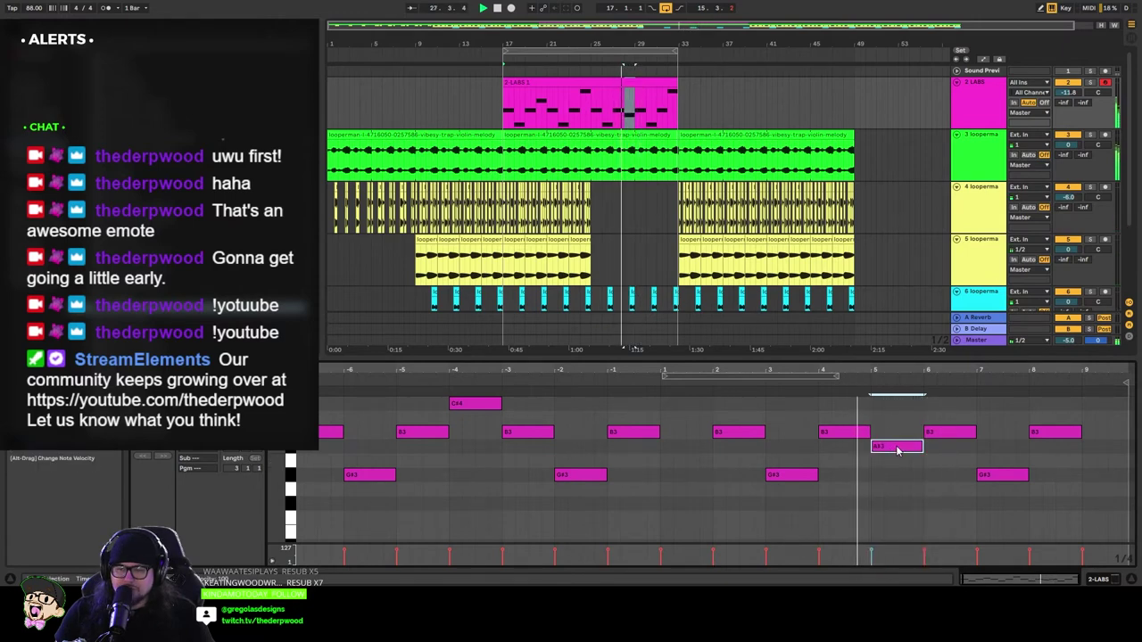
{"action": "left_click_drag", "start_coordinate": [897, 447], "coordinate": [899, 527]}
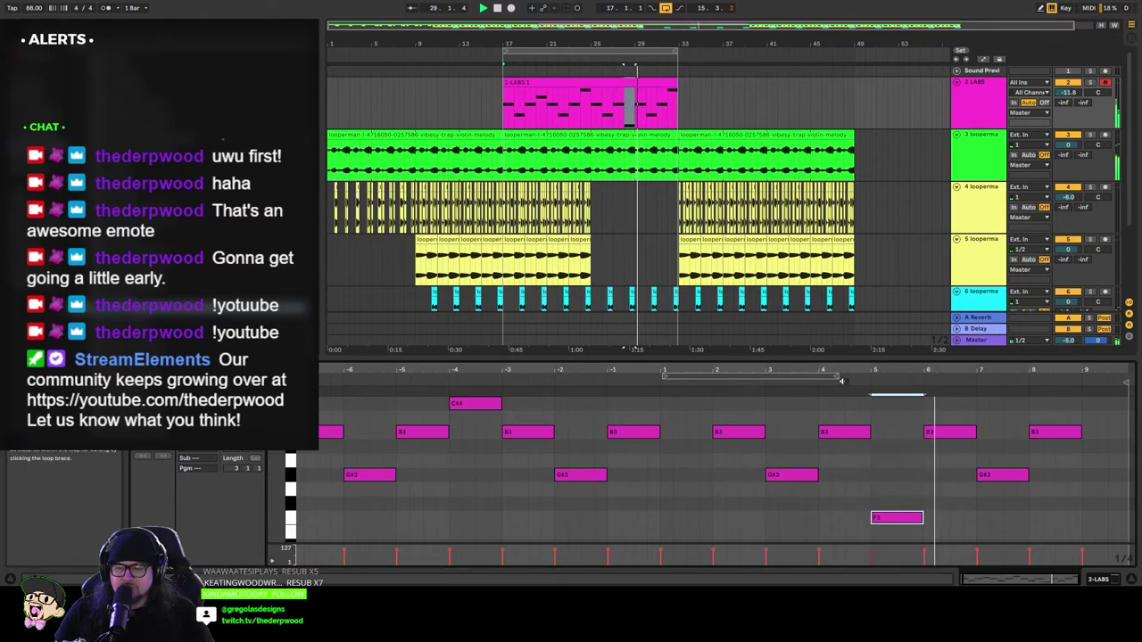
{"action": "key", "text": "space"}
{"action": "key", "text": "space"}
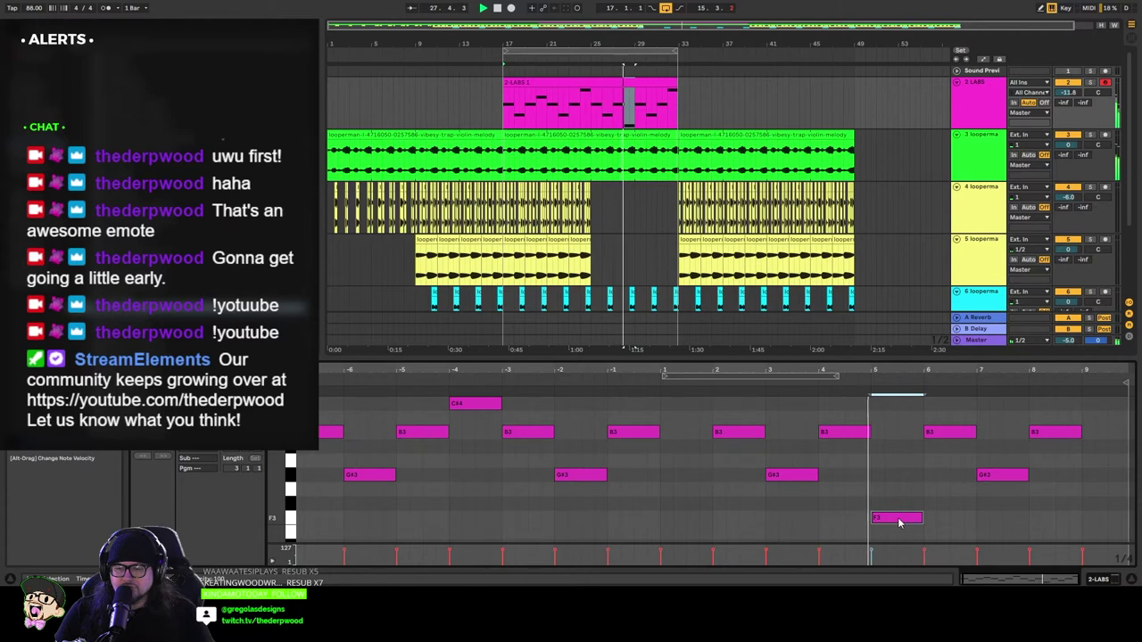
{"action": "left_click_drag", "start_coordinate": [900, 522], "coordinate": [901, 462]}
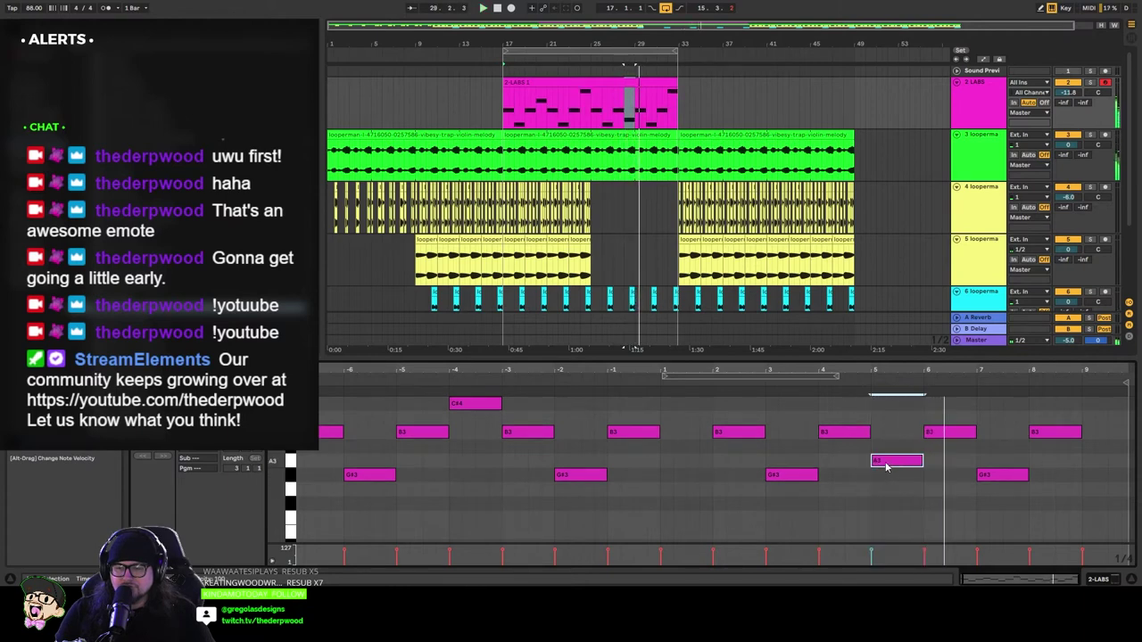
{"action": "left_click", "coordinate": [712, 383]}
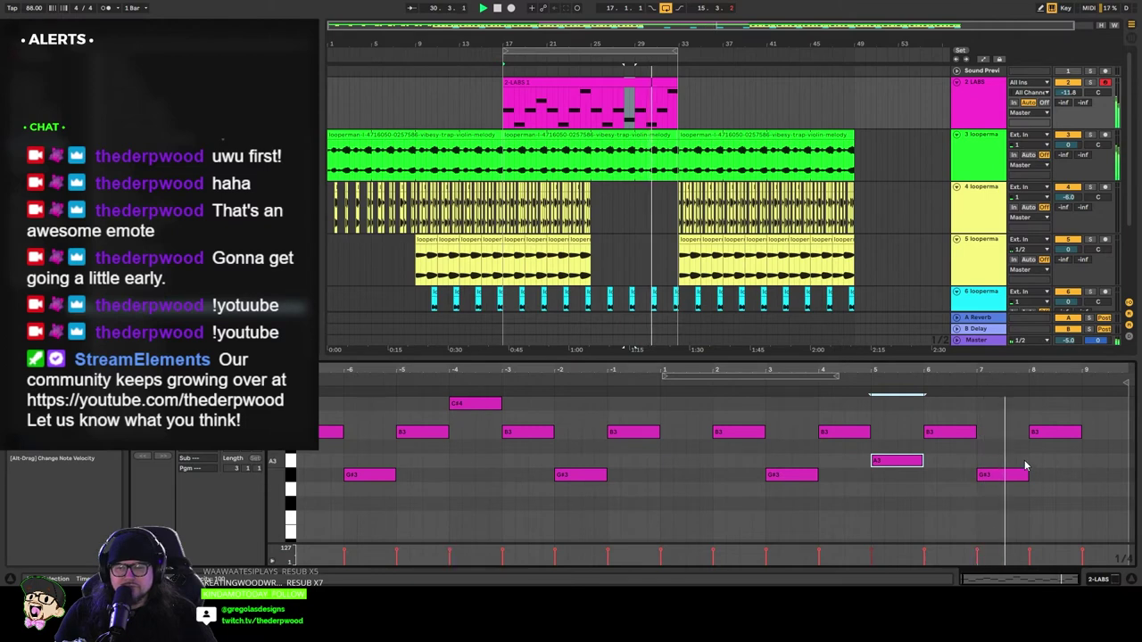
Step: Replace the final D#4 note in bar 32 with a half-bar C#4 followed by a half-bar D#4
{"action": "scroll", "coordinate": [1035, 464], "scroll_direction": "up", "scroll_amount": 1}
{"action": "left_click", "coordinate": [1104, 438]}
{"action": "left_click_drag", "start_coordinate": [1105, 437], "coordinate": [1105, 466]}
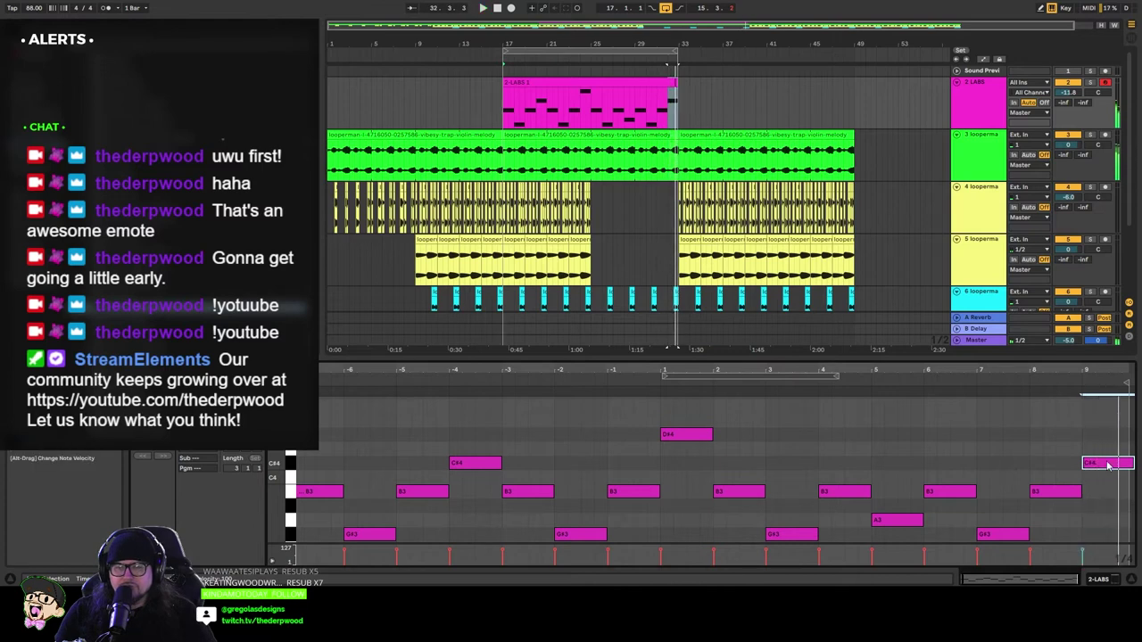
{"action": "mouse_move", "coordinate": [1126, 462]}
{"action": "left_mouse_down"}
{"action": "mouse_move", "coordinate": [1109, 463]}
{"action": "mouse_move", "coordinate": [1128, 437]}
{"action": "left_mouse_up"}
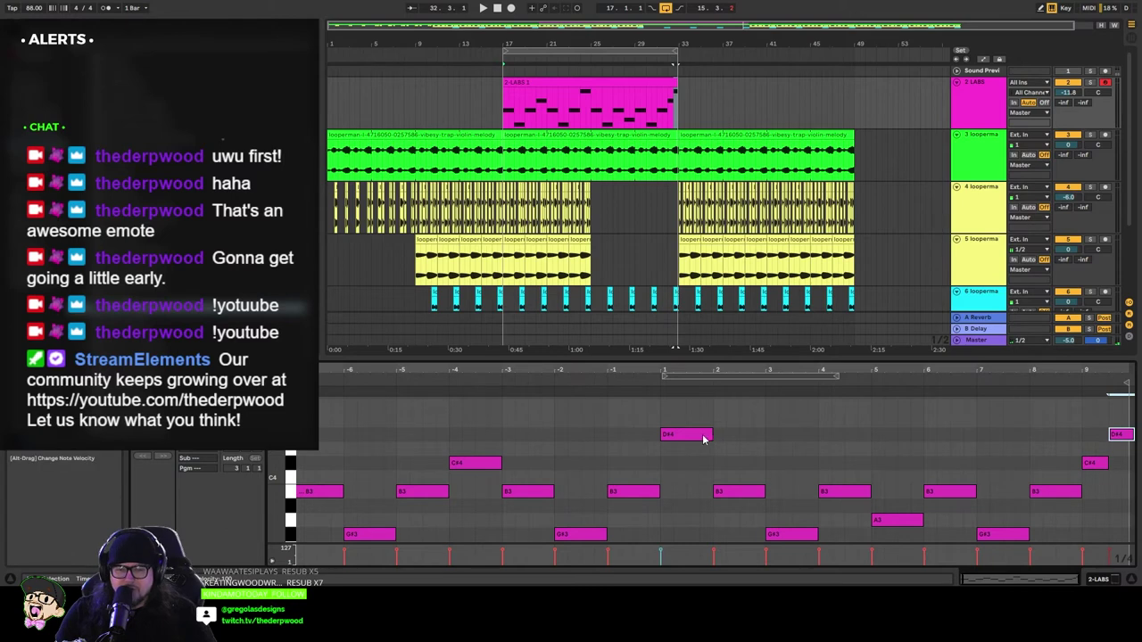
Step: Turn the D#4 note in bar 24 into a half-bar C#4 followed by a half-bar D#4 and play it back
{"action": "left_click_drag", "start_coordinate": [703, 438], "coordinate": [698, 468]}
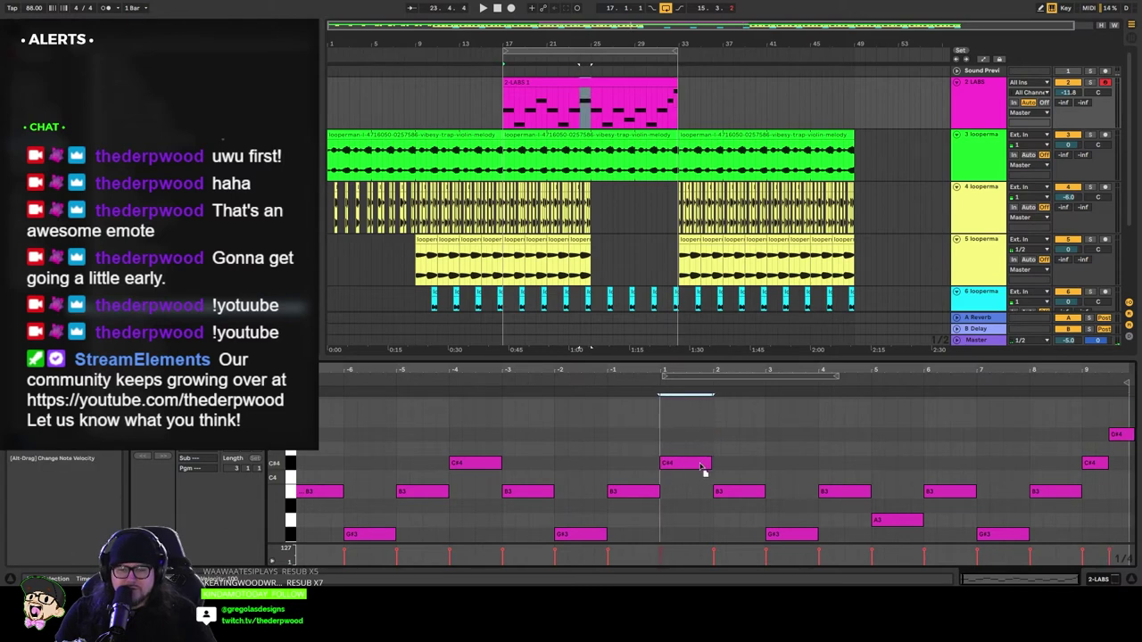
{"action": "key", "text": "ctrl+z"}
{"action": "mouse_move", "coordinate": [685, 439]}
{"action": "left_mouse_down"}
{"action": "mouse_move", "coordinate": [688, 473]}
{"action": "mouse_move", "coordinate": [700, 437]}
{"action": "left_mouse_up"}
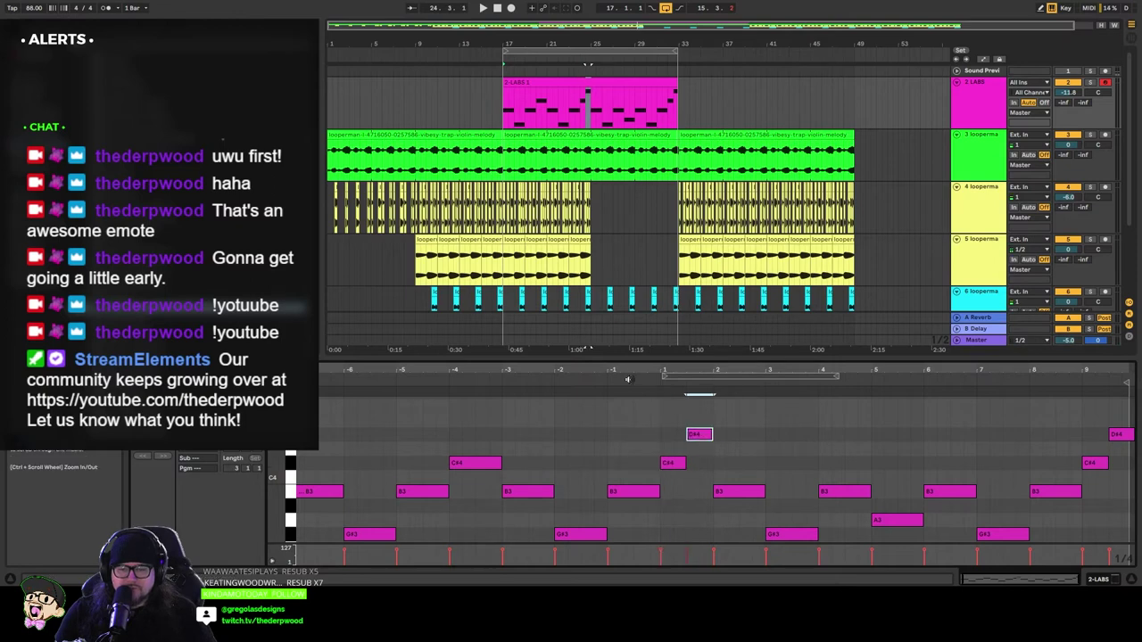
{"action": "key", "text": "space"}
{"action": "left_click", "coordinate": [740, 454]}
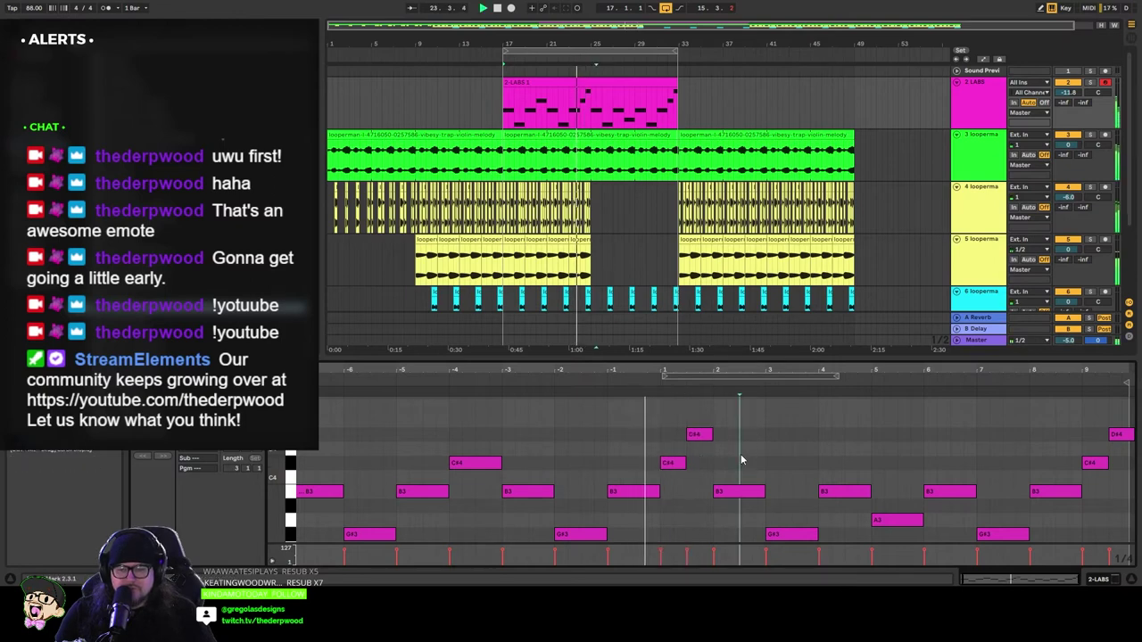
Step: Lengthen the short C#4 notes in bars 24 and 32 so each slightly overlaps the D#4 that follows
{"action": "left_click", "coordinate": [686, 462]}
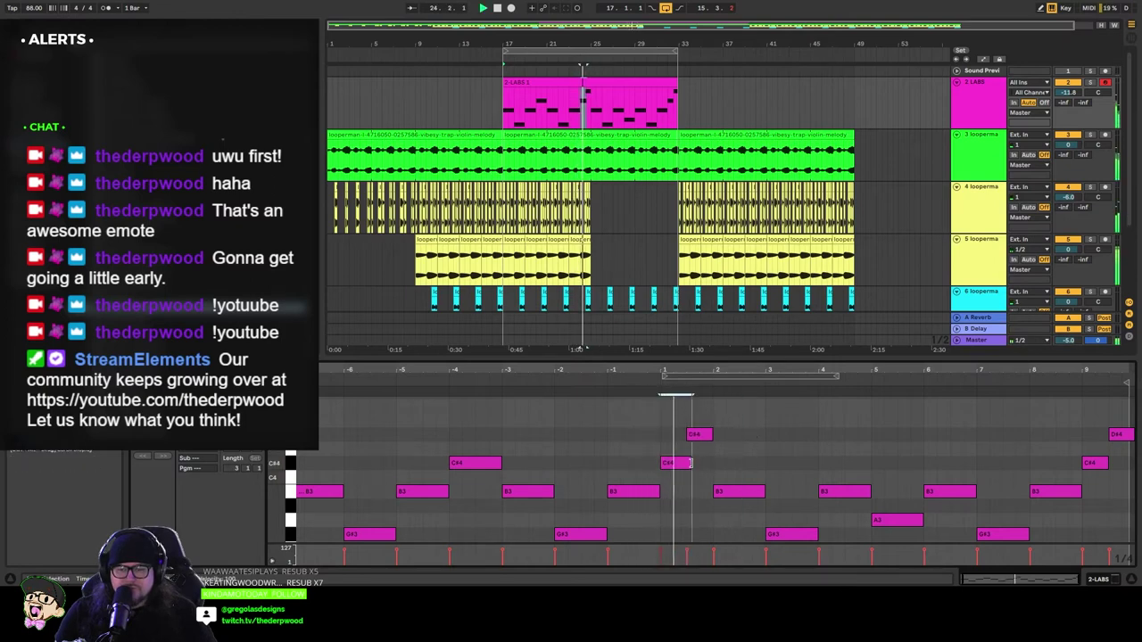
{"action": "left_click", "coordinate": [1106, 463]}
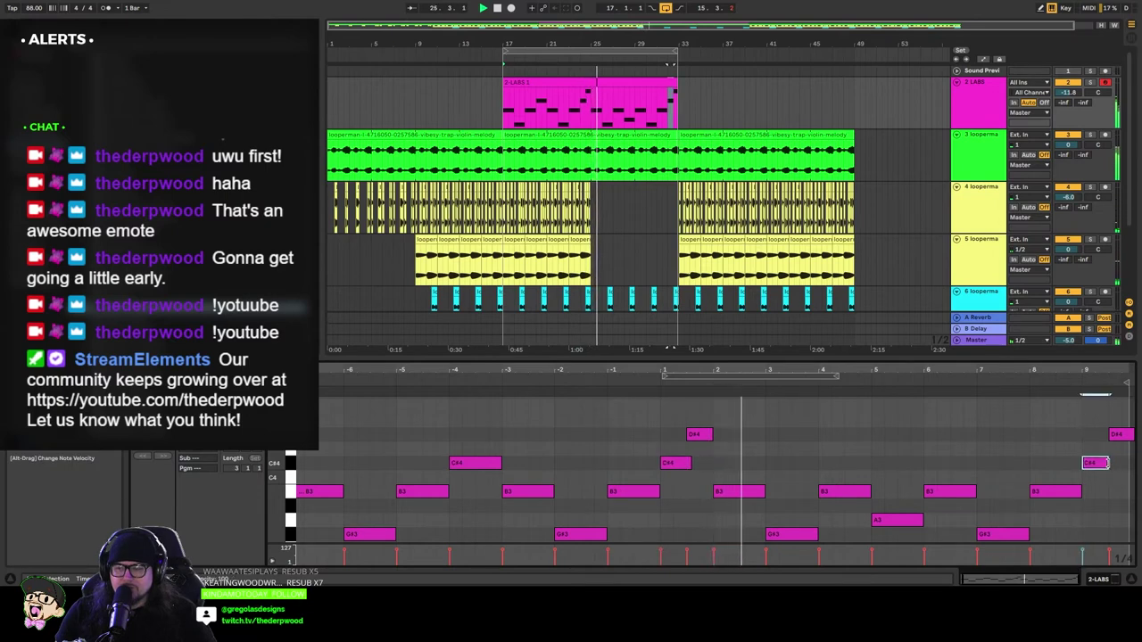
{"action": "scroll", "coordinate": [752, 453], "scroll_direction": "down", "scroll_amount": 2}
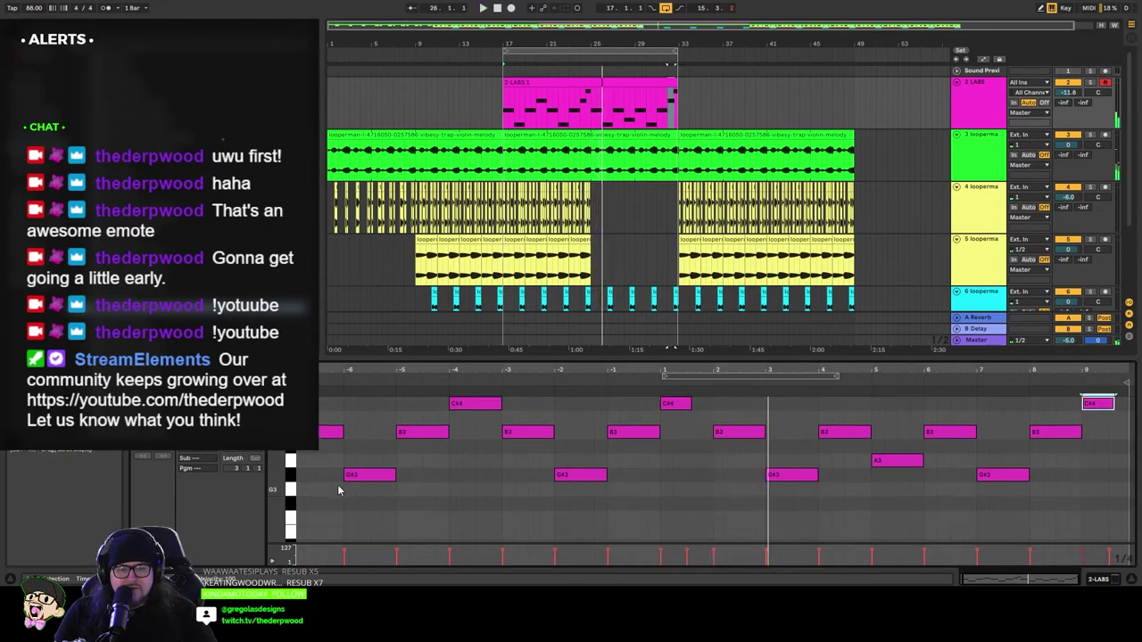
{"action": "scroll", "coordinate": [339, 490], "scroll_direction": "up", "scroll_amount": 1}
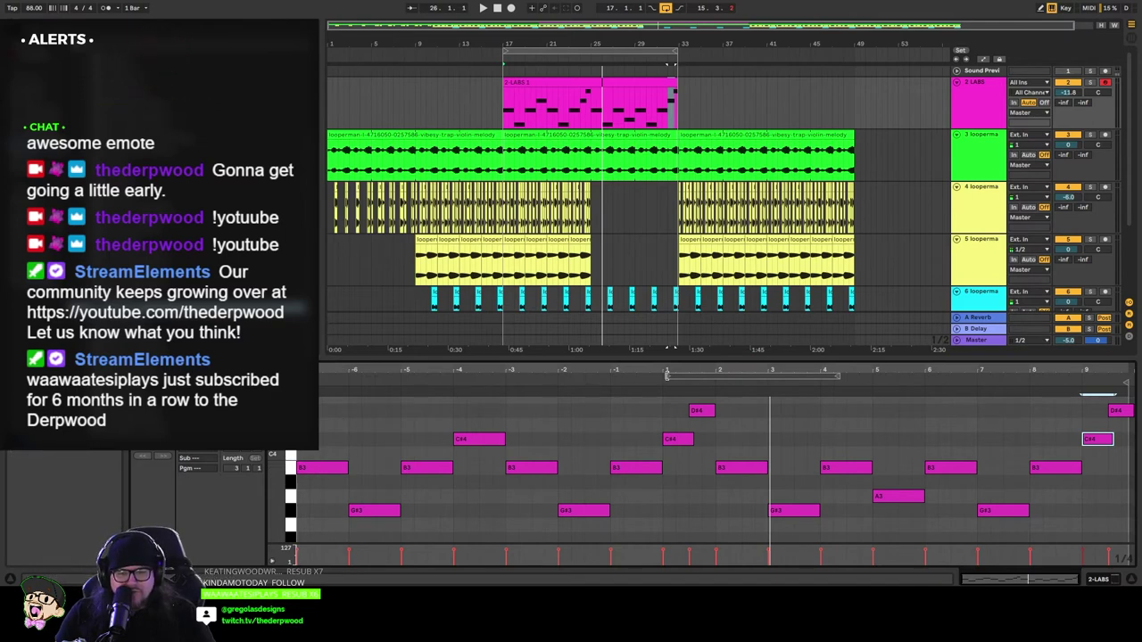
{"action": "key", "text": "space"}
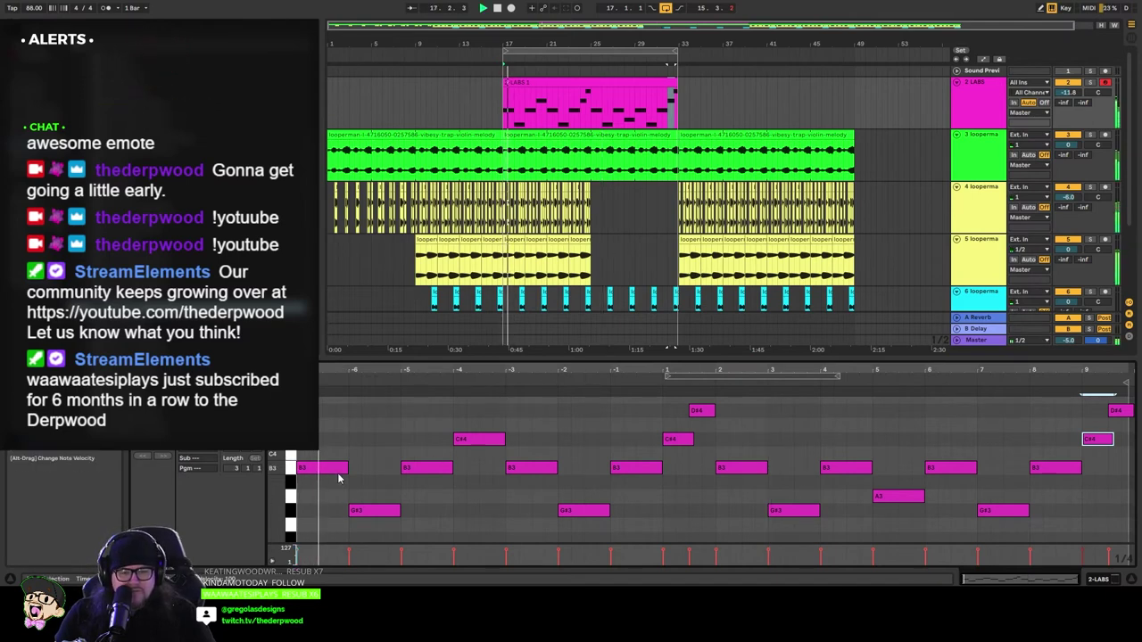
{"action": "mouse_move", "coordinate": [347, 469]}
{"action": "left_mouse_down"}
{"action": "mouse_move", "coordinate": [333, 467]}
{"action": "mouse_move", "coordinate": [356, 457]}
{"action": "left_mouse_up"}
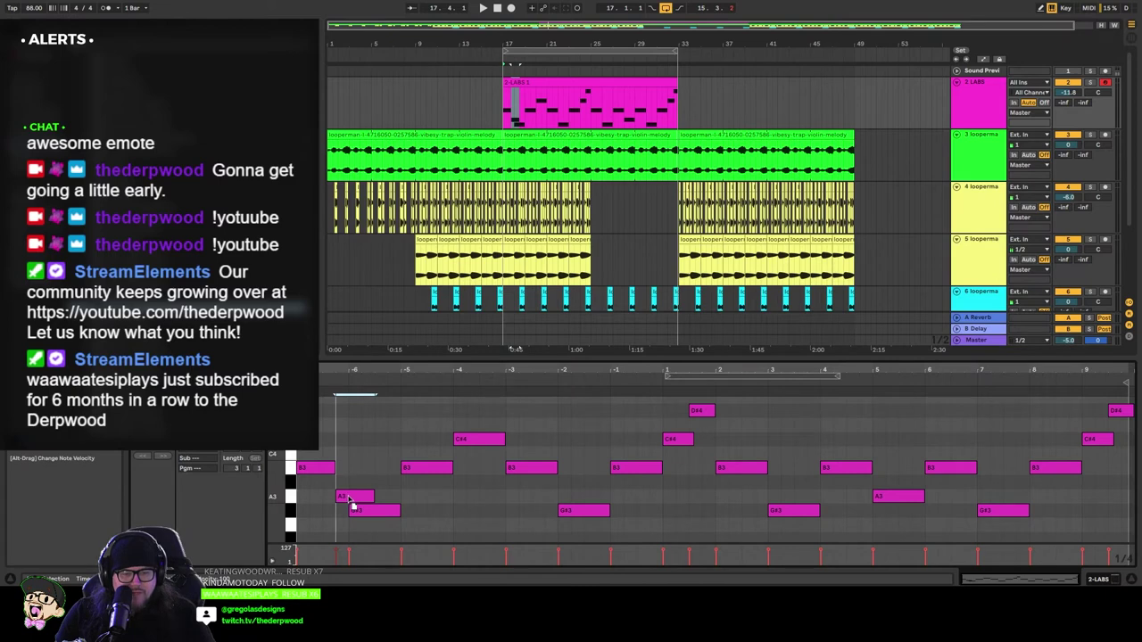
{"action": "left_click_drag", "start_coordinate": [351, 502], "coordinate": [334, 470]}
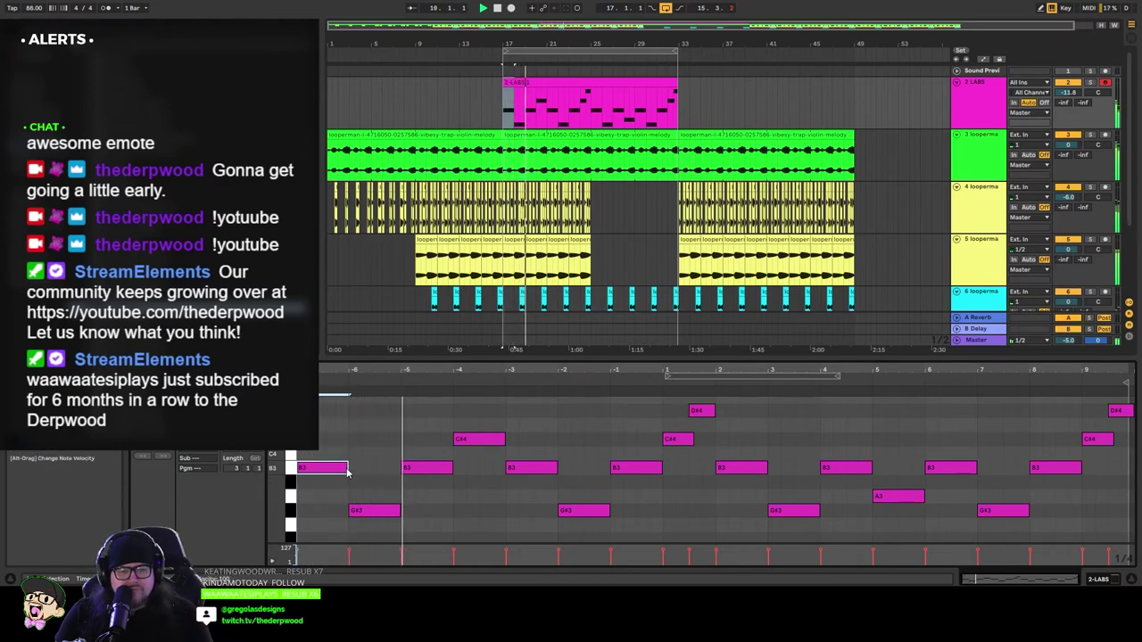
Step: Trim the end of the first B3 note slightly, extend the second, fourth and fifth B3 notes a little, and play the result
{"action": "left_click_drag", "start_coordinate": [353, 467], "coordinate": [344, 468]}
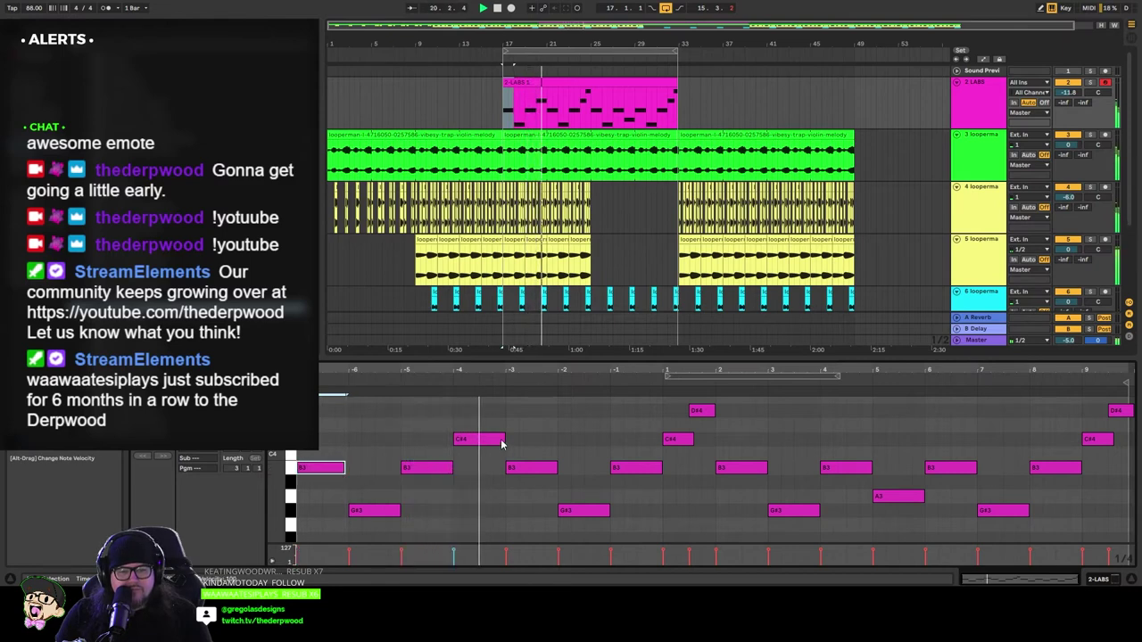
{"action": "left_click", "coordinate": [454, 467]}
{"action": "key", "text": "space"}
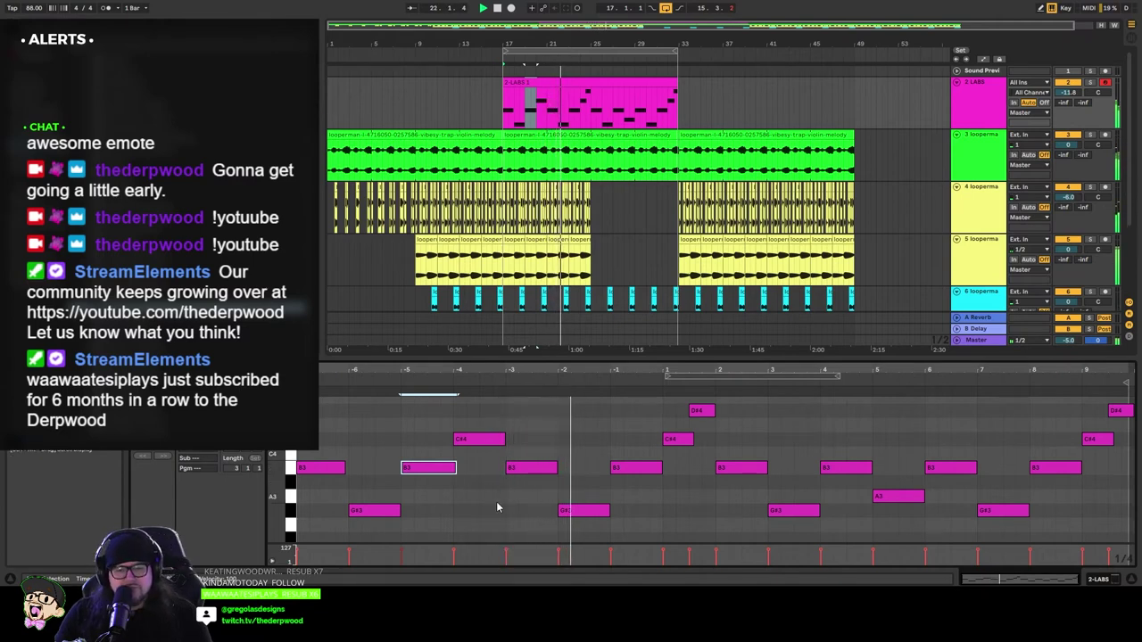
{"action": "left_click", "coordinate": [667, 468]}
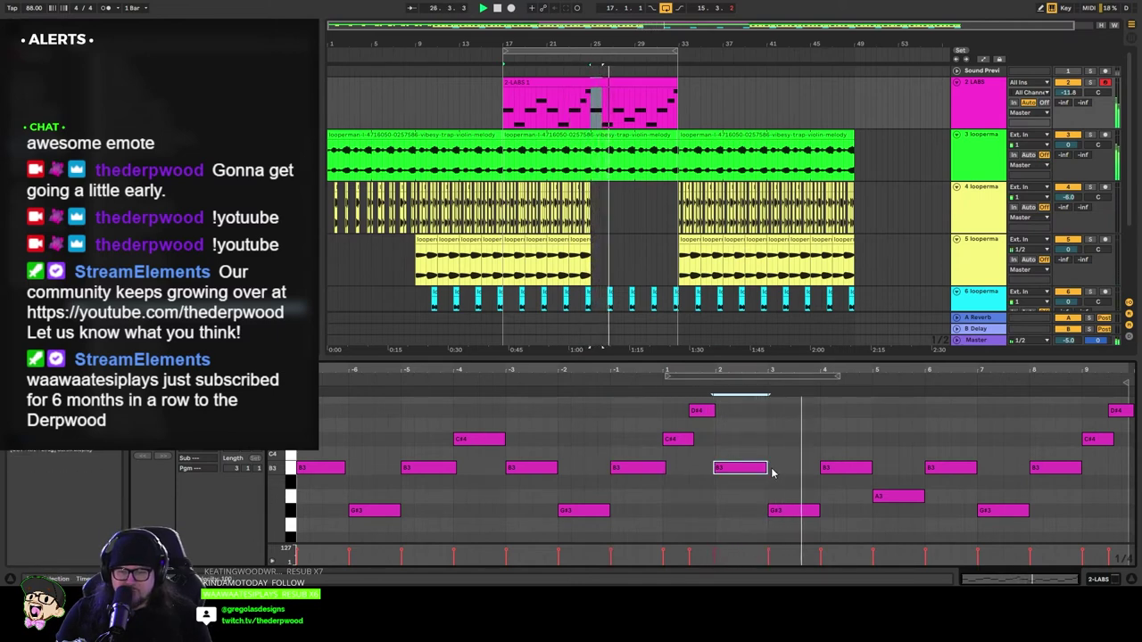
{"action": "key", "text": "space"}
{"action": "key", "text": "space"}
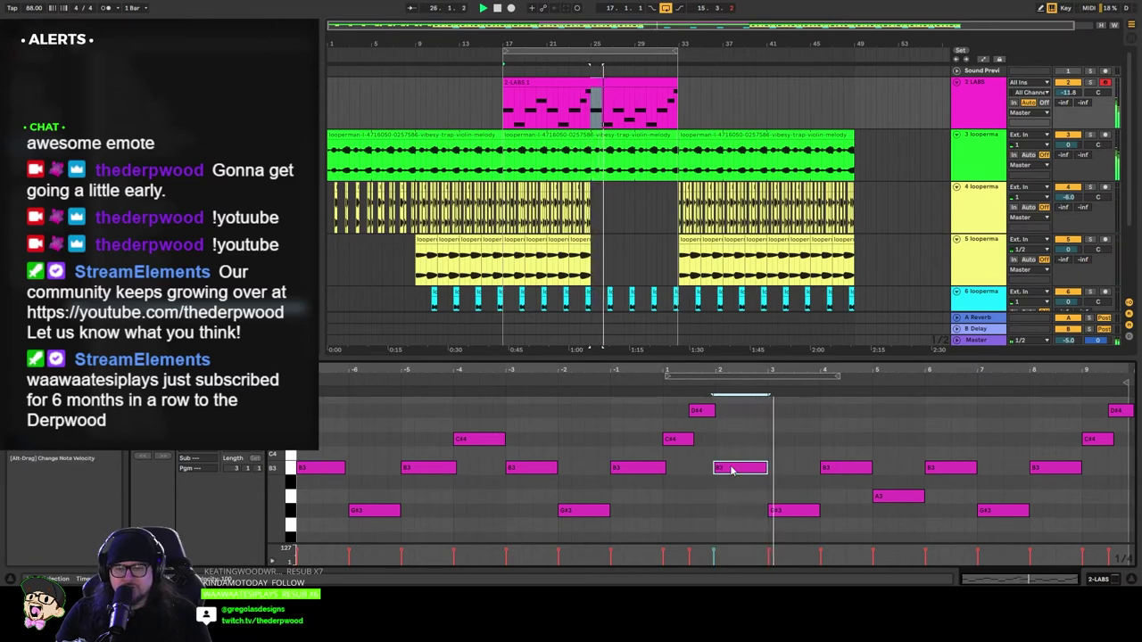
{"action": "scroll", "coordinate": [699, 499], "scroll_direction": "down", "scroll_amount": 2}
{"action": "scroll", "coordinate": [694, 502], "scroll_direction": "up", "scroll_amount": 2}
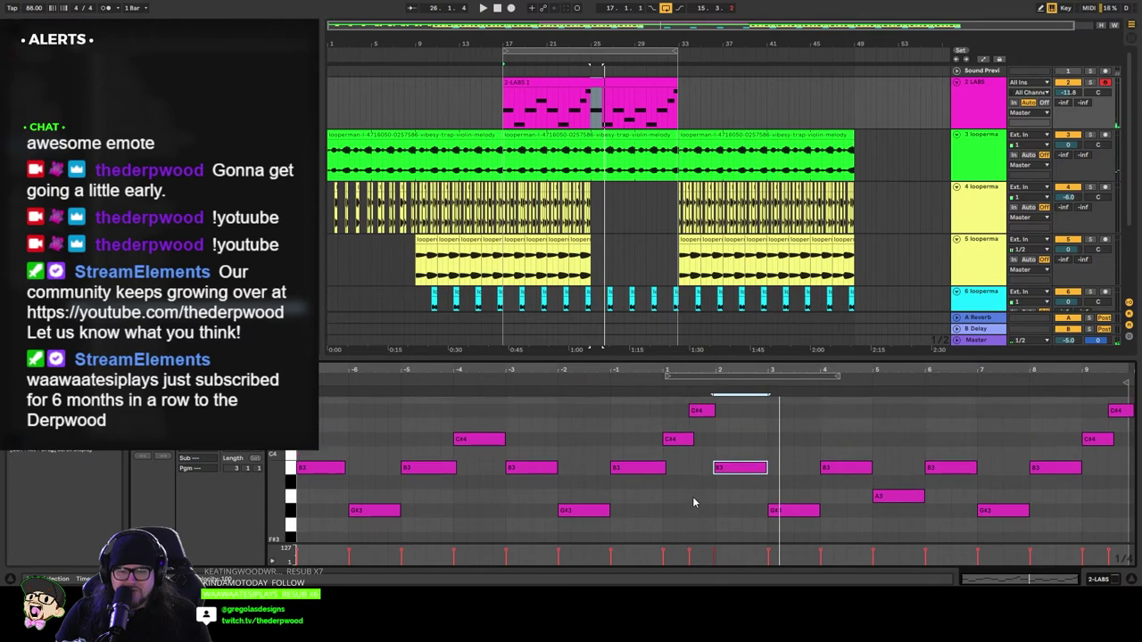
Step: Copy the short C#4 note in bar 24 down to G#3 near the end of the bar and play the passage
{"action": "left_click_drag", "start_coordinate": [680, 443], "coordinate": [714, 515]}
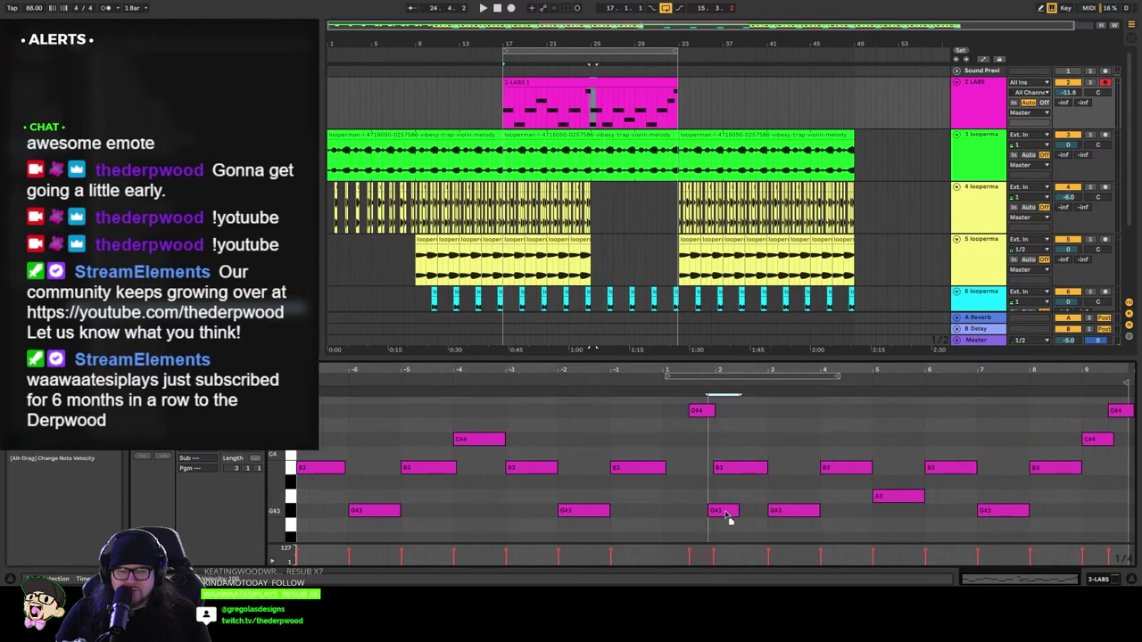
{"action": "key", "text": "ctrl+z"}
{"action": "left_click_drag", "start_coordinate": [676, 442], "coordinate": [717, 516]}
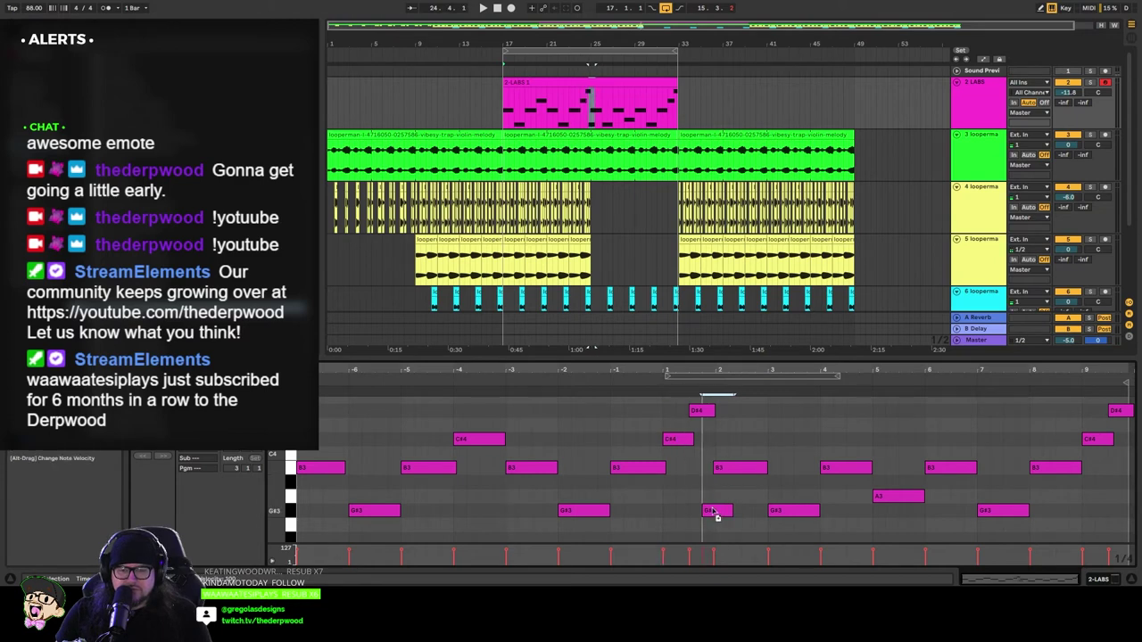
{"action": "left_click", "coordinate": [658, 375]}
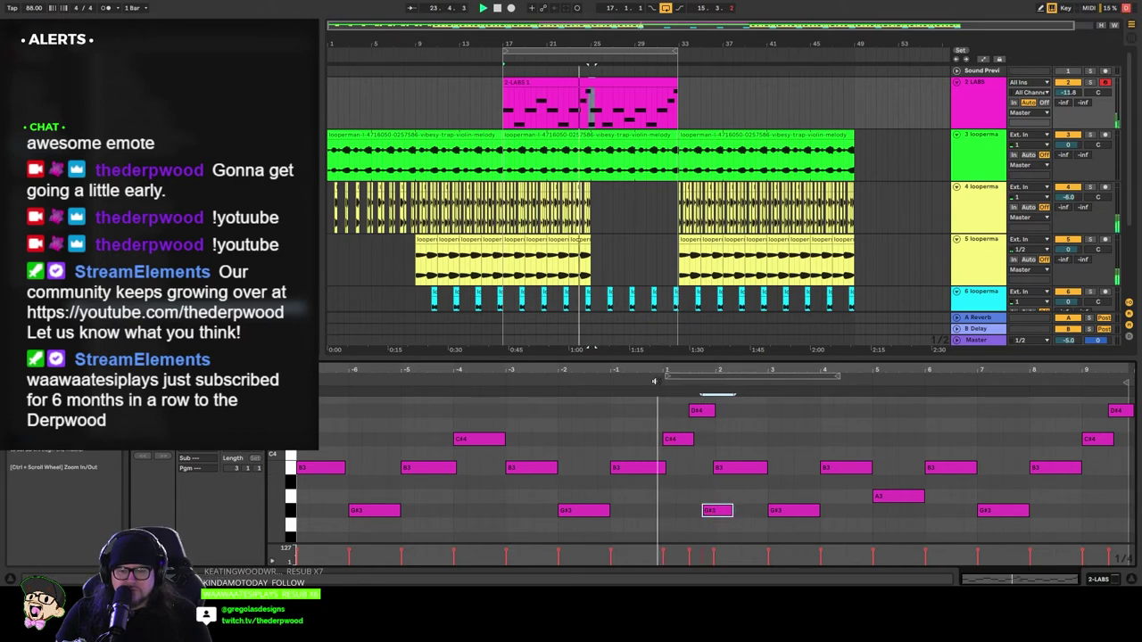
Step: Shorten the copied G#3 note so it ends around the start of bar 25 and play the transition again
{"action": "left_click_drag", "start_coordinate": [727, 511], "coordinate": [719, 512]}
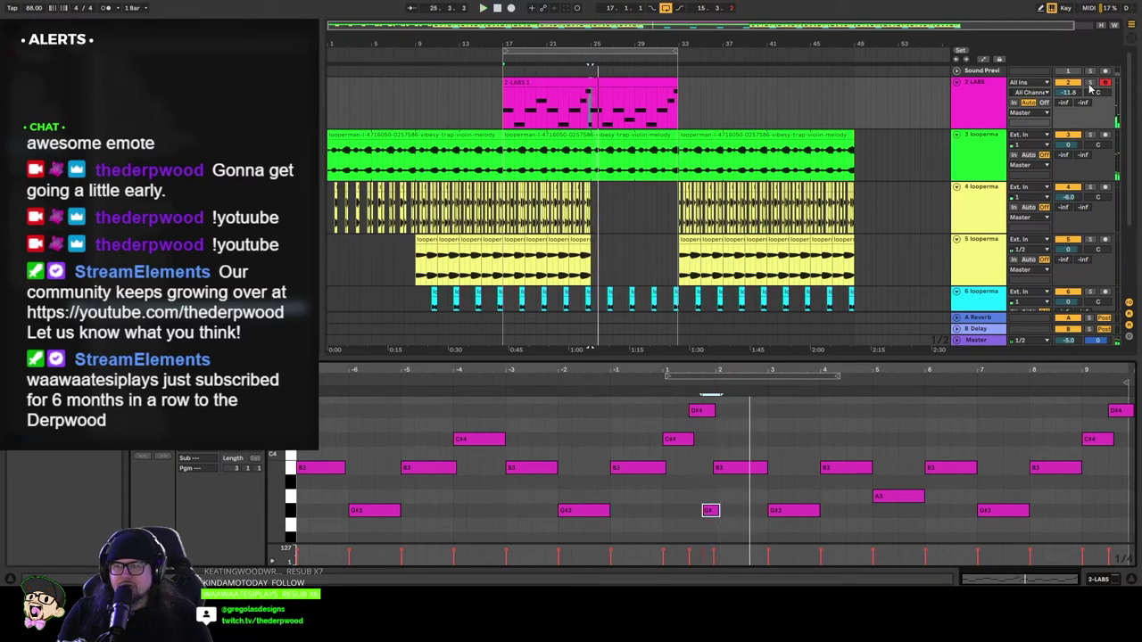
{"action": "left_click", "coordinate": [1089, 83]}
{"action": "left_click", "coordinate": [577, 69]}
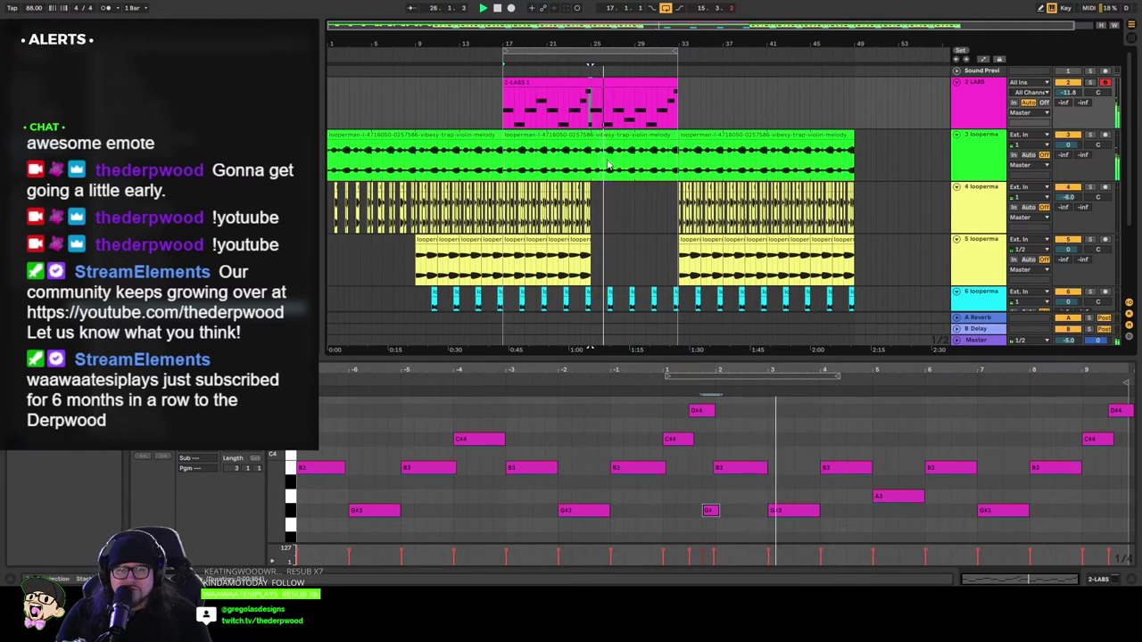
{"action": "left_click", "coordinate": [730, 515]}
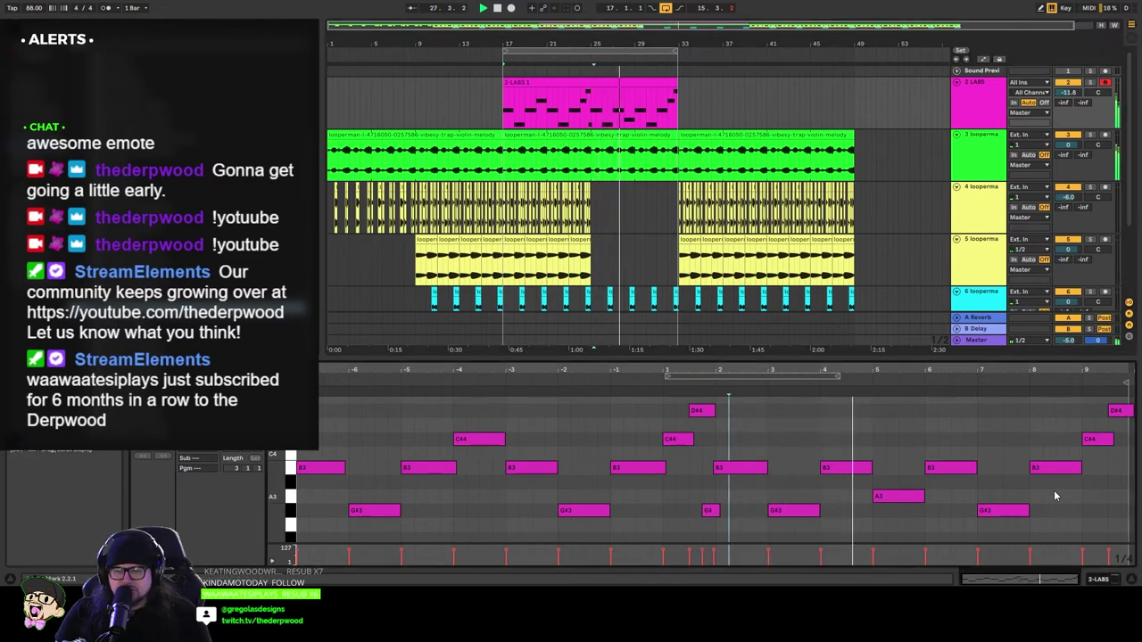
Step: Extend the B3 note in bar 27 slightly and add a short C#4 note at the end of bar 28 during playback
{"action": "left_click_drag", "start_coordinate": [872, 468], "coordinate": [876, 468]}
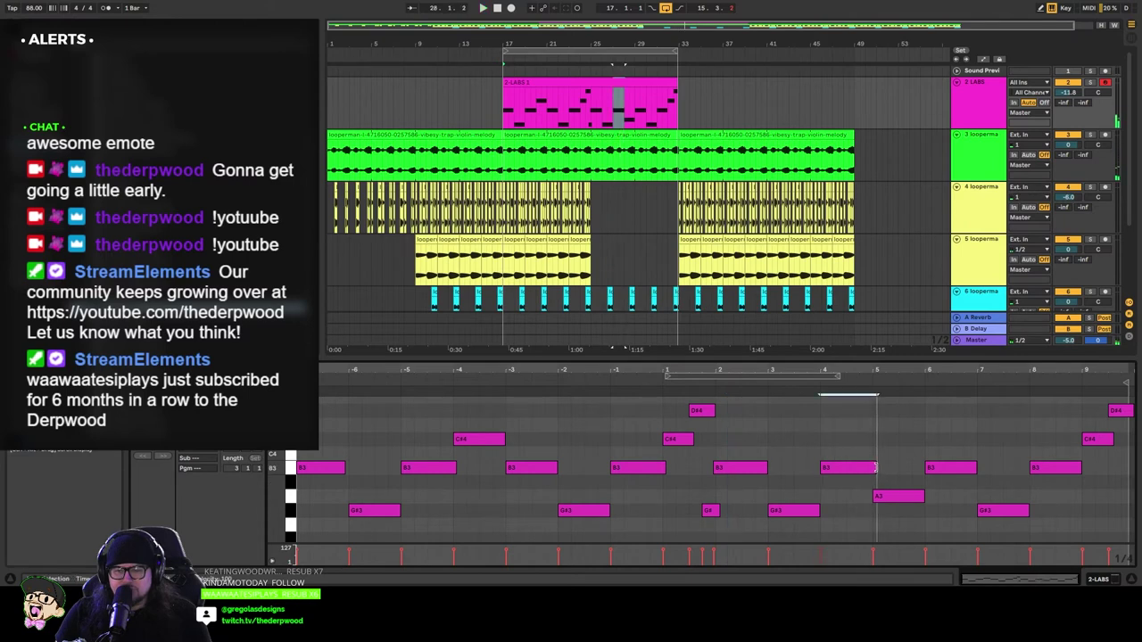
{"action": "key", "text": "space"}
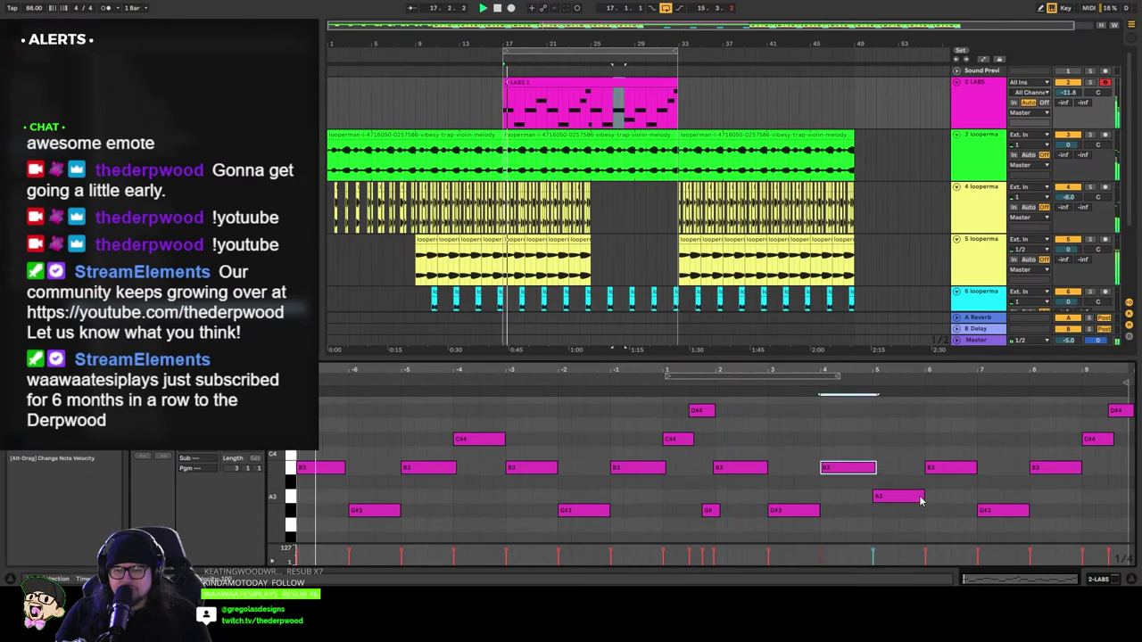
{"action": "double_click", "coordinate": [895, 440]}
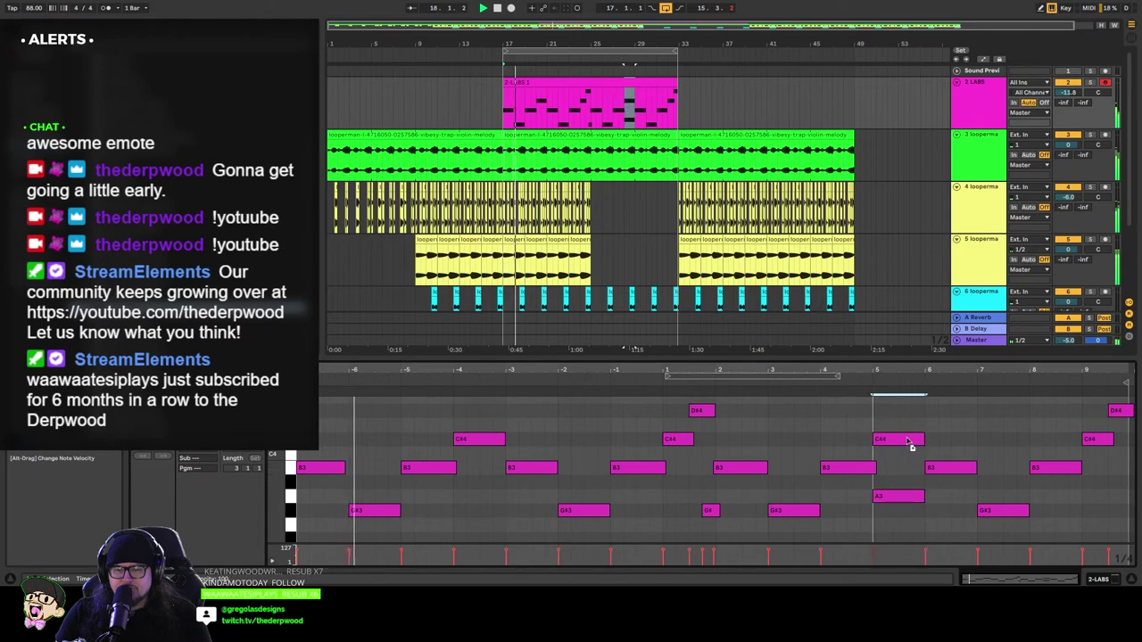
{"action": "left_click_drag", "start_coordinate": [895, 444], "coordinate": [928, 438]}
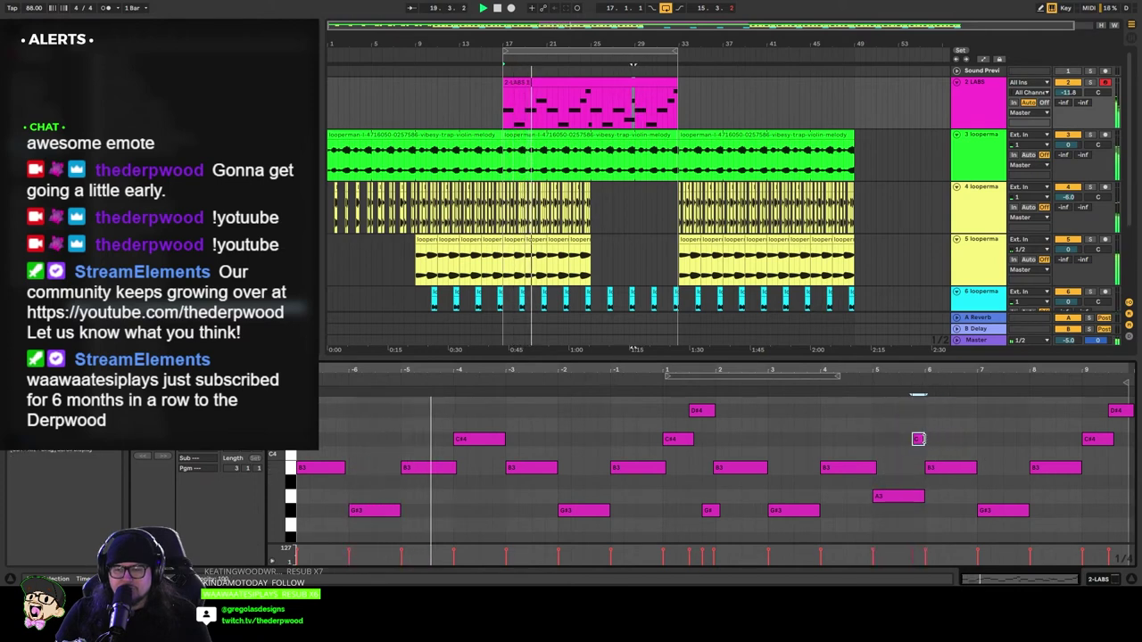
{"action": "left_click", "coordinate": [854, 471]}
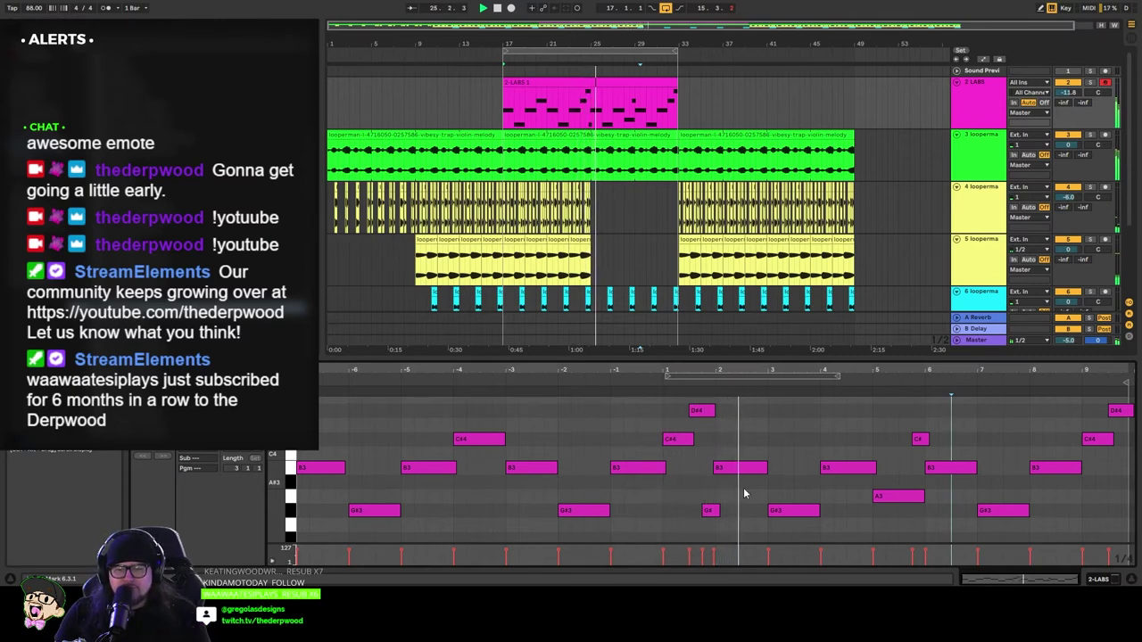
Step: Move the short C#4 note before bar 6 to G#3, lengthen it to half a bar, and trim the bar 5 A3 note to meet it
{"action": "left_click", "coordinate": [763, 469]}
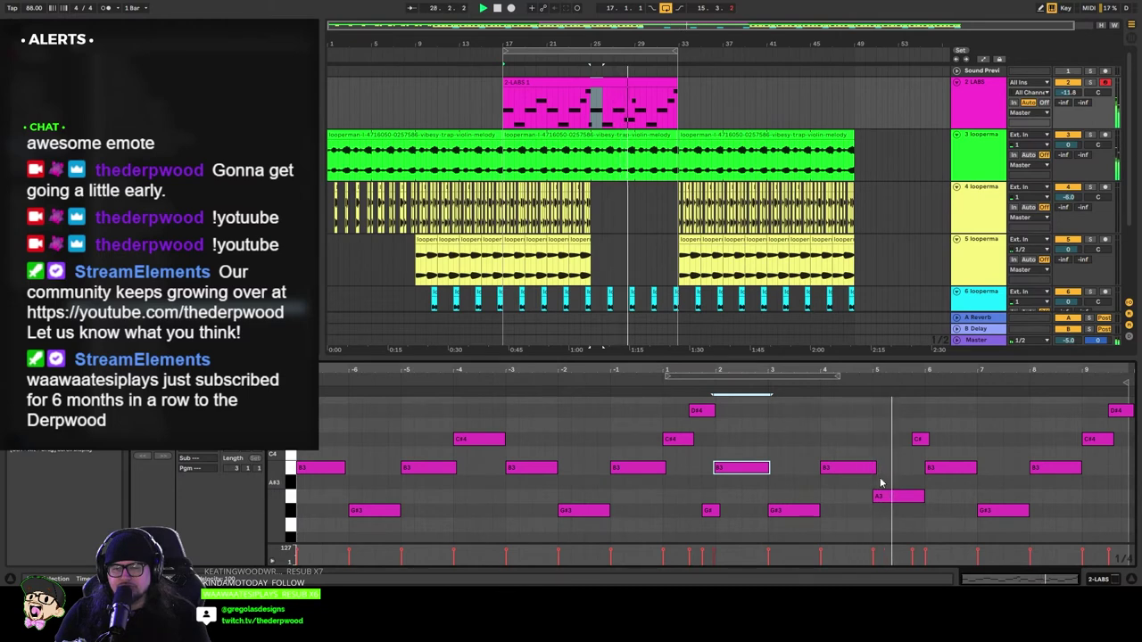
{"action": "left_click", "coordinate": [920, 439]}
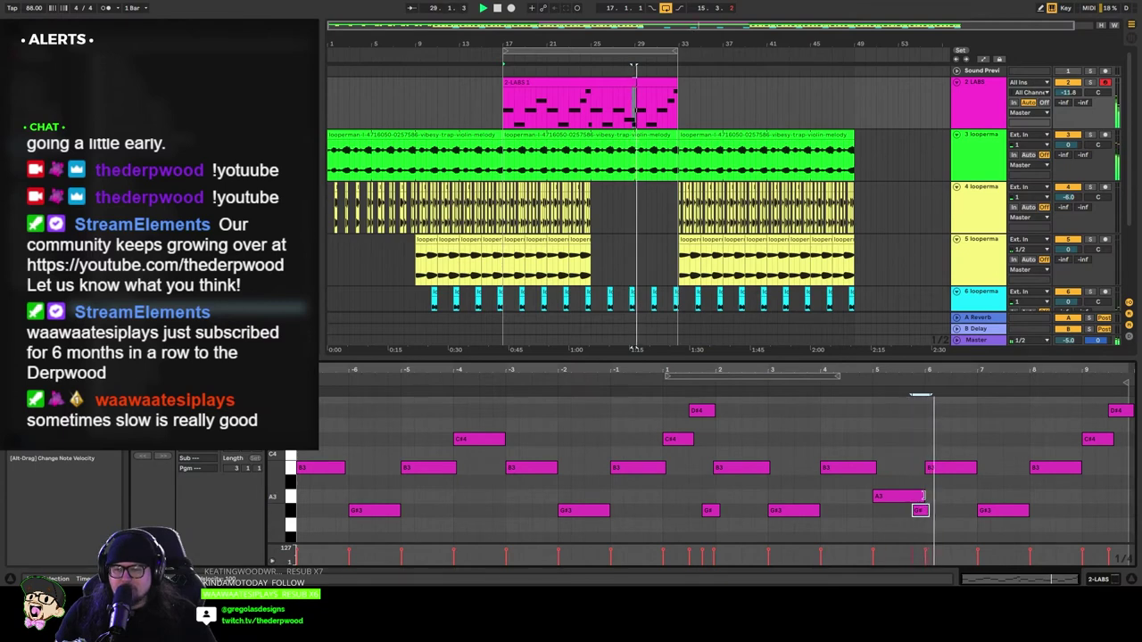
{"action": "left_click", "coordinate": [920, 496]}
{"action": "mouse_move", "coordinate": [916, 495]}
{"action": "left_mouse_down"}
{"action": "mouse_move", "coordinate": [914, 515]}
{"action": "mouse_move", "coordinate": [928, 510]}
{"action": "left_mouse_up"}
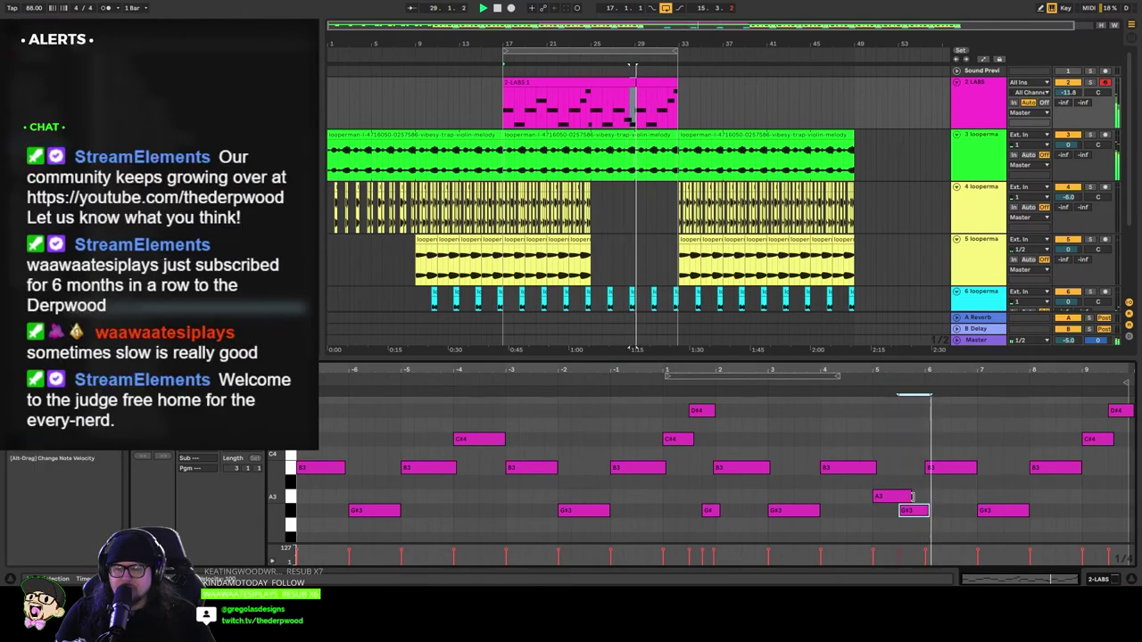
{"action": "left_click_drag", "start_coordinate": [911, 497], "coordinate": [898, 497]}
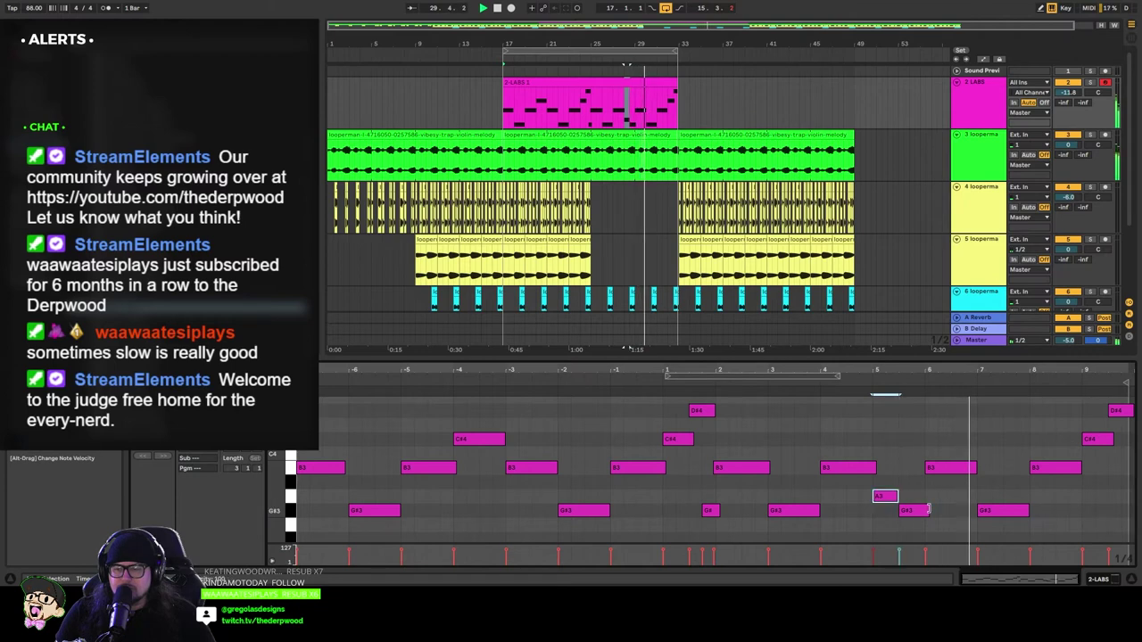
{"action": "left_click", "coordinate": [928, 510]}
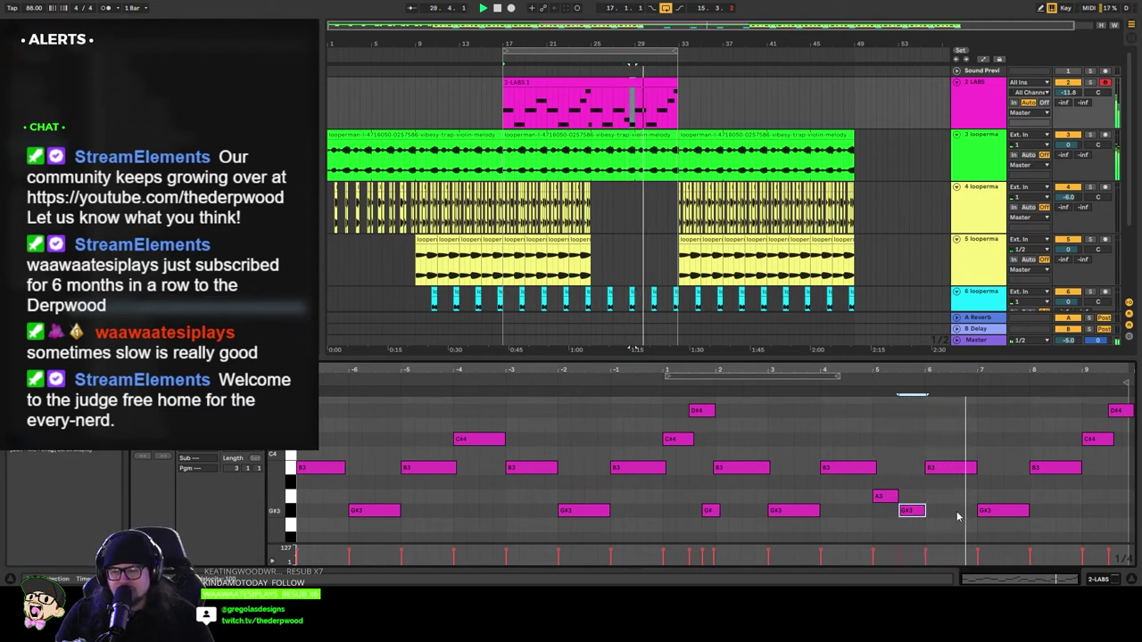
Step: Replace the notes from bar 7 onward with a copy of the phrase that starts at bar -2, and play it back
{"action": "left_click", "coordinate": [588, 509]}
{"action": "left_click", "coordinate": [700, 410], "text": "shift"}
{"action": "left_click", "coordinate": [638, 468], "text": "shift"}
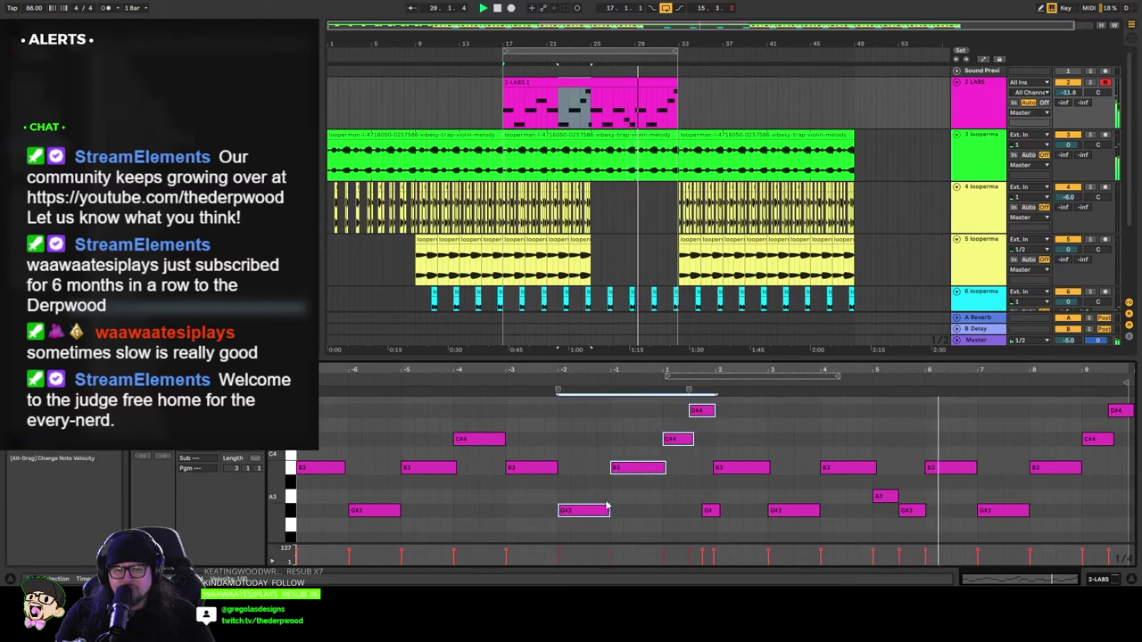
{"action": "left_click_drag", "start_coordinate": [1007, 417], "coordinate": [1136, 536]}
{"action": "left_click_drag", "start_coordinate": [577, 403], "coordinate": [687, 531]}
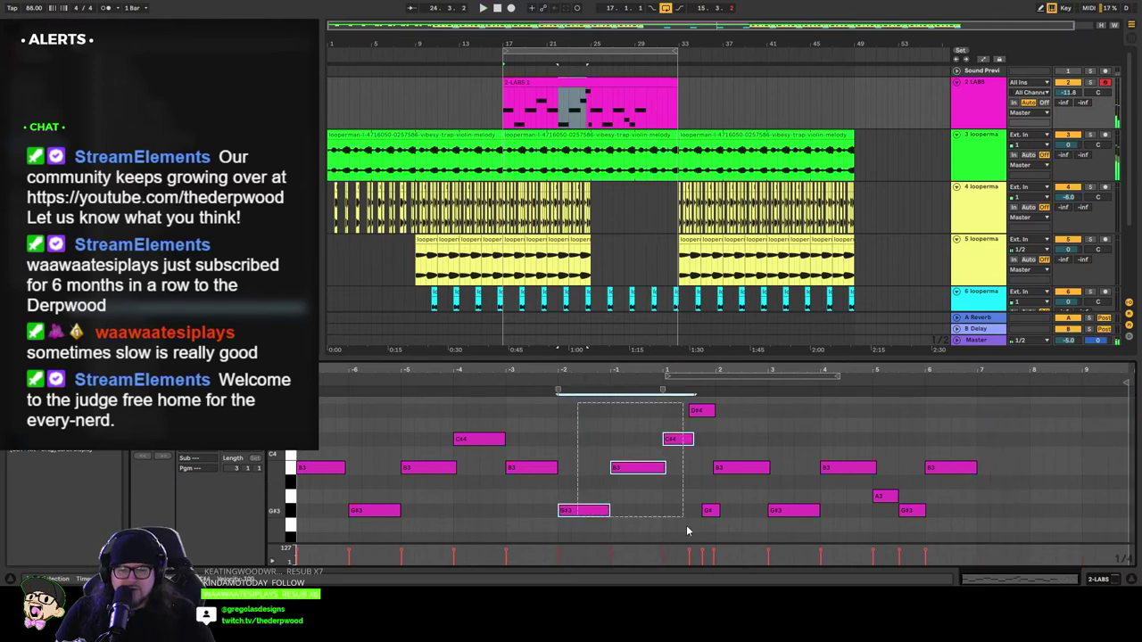
{"action": "key", "text": "ctrl+d"}
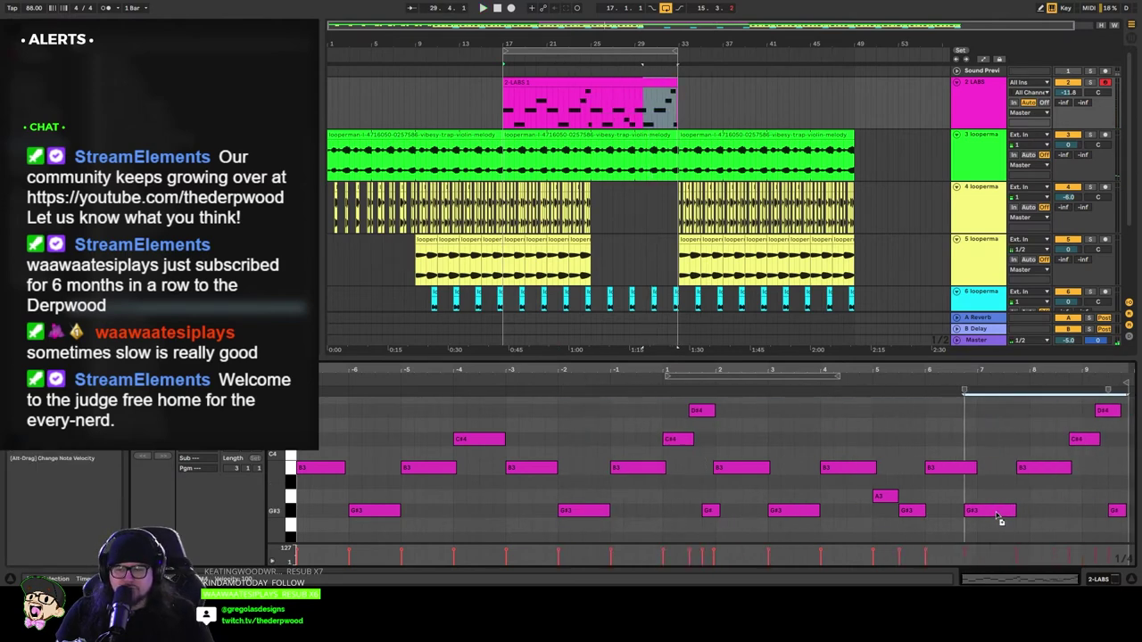
{"action": "key", "text": "space"}
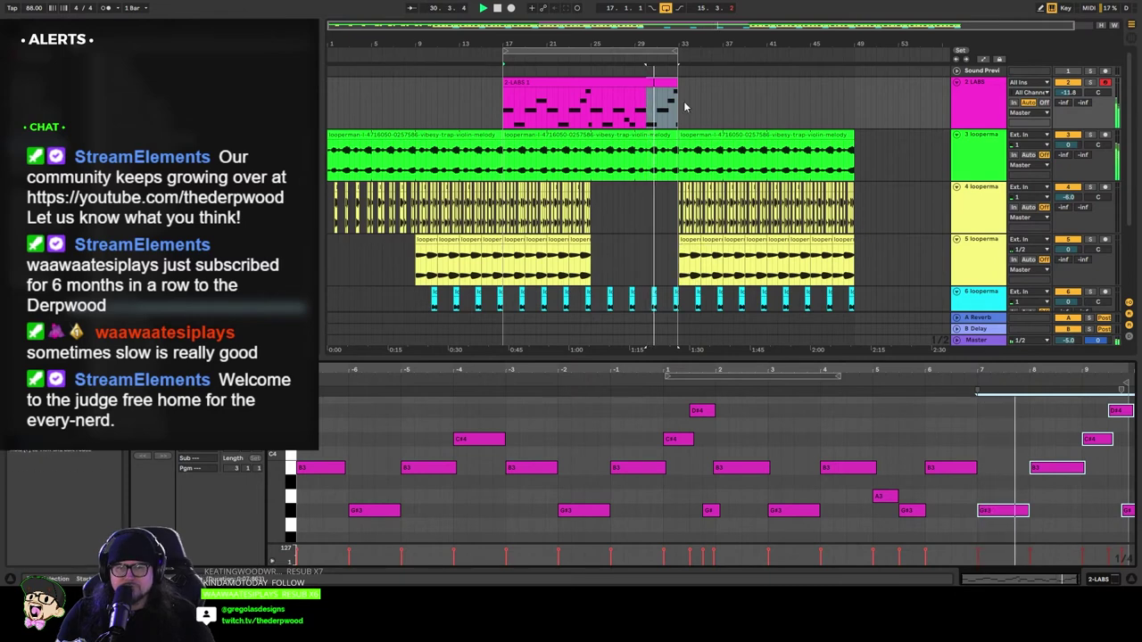
Step: Duplicate the 2-LABS clip to fill bars 33 to 49 and extend the loop to 32 bars, ending at bar 49
{"action": "left_click", "coordinate": [633, 83]}
{"action": "key", "text": "ctrl+d"}
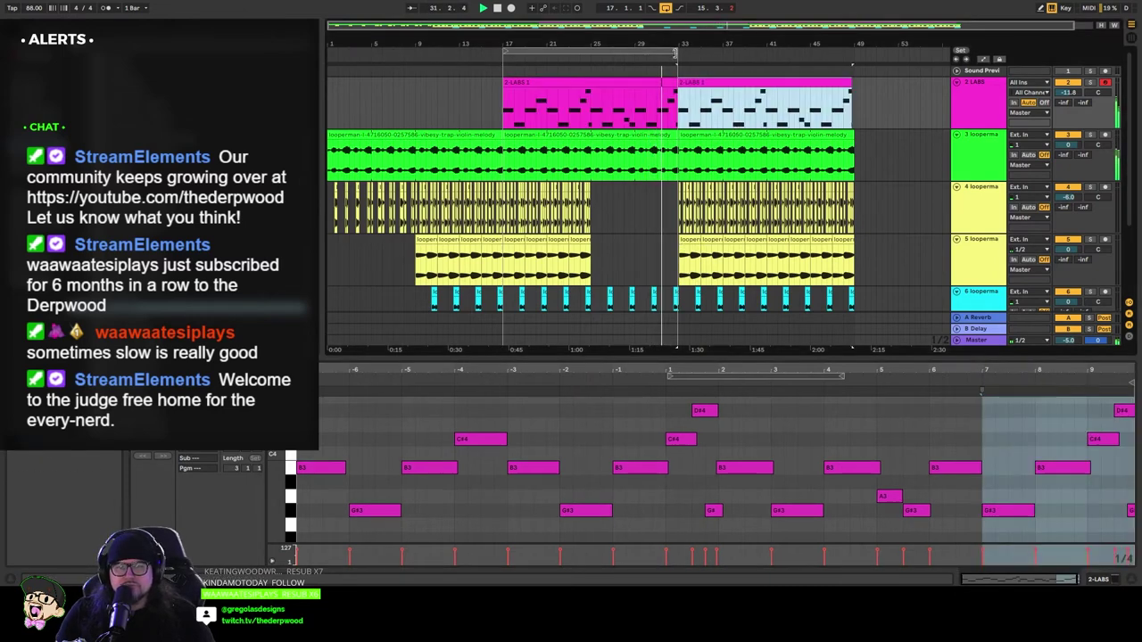
{"action": "left_click_drag", "start_coordinate": [676, 51], "coordinate": [853, 52]}
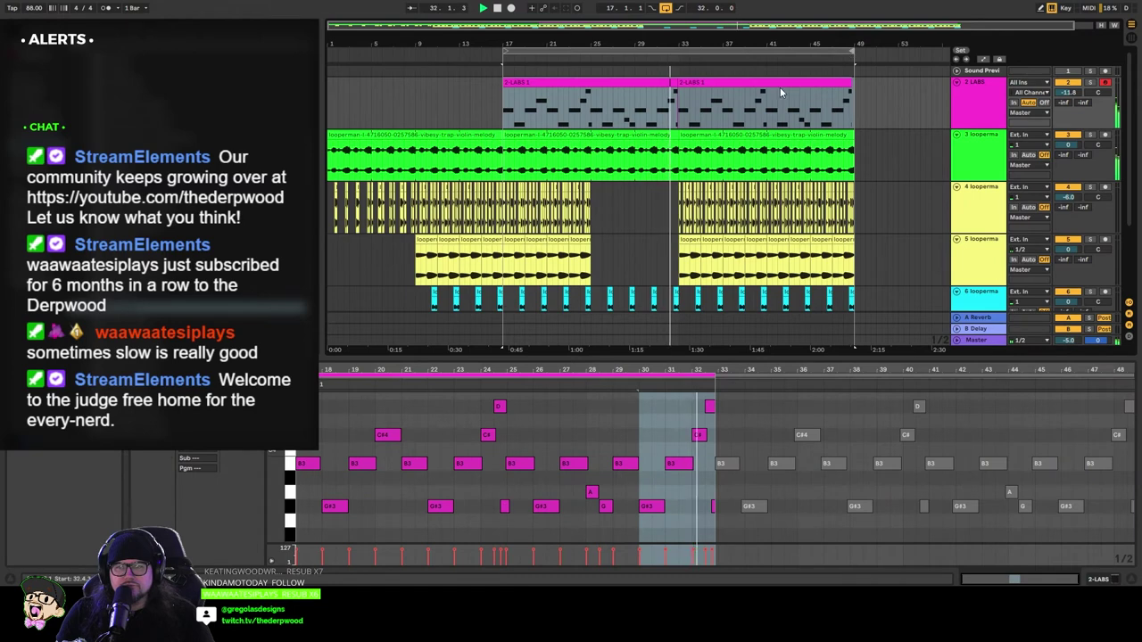
{"action": "key", "text": "ctrl+z"}
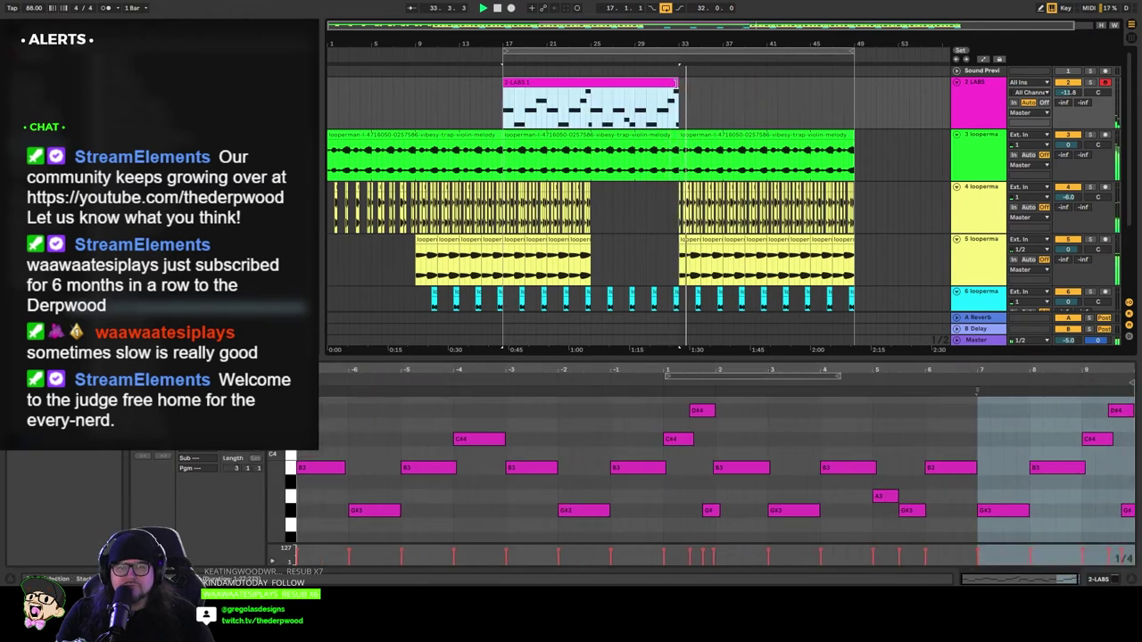
{"action": "key", "text": "ctrl+d"}
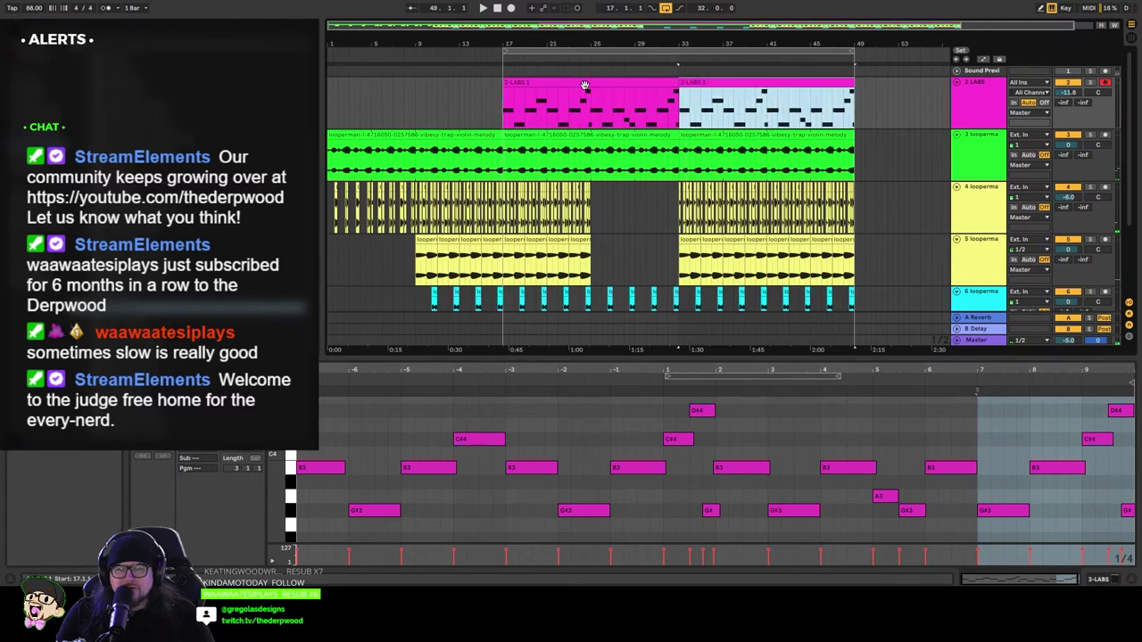
{"action": "key", "text": "space"}
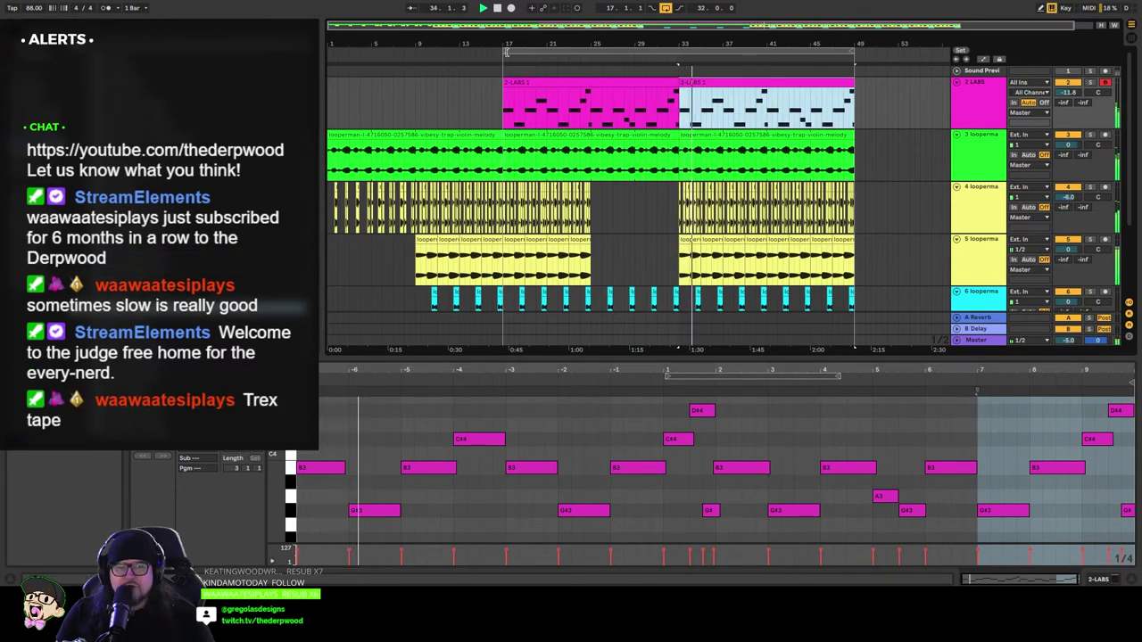
Step: Extend the loop start back to bar 1 so that the loop spans 48 bars
{"action": "left_click_drag", "start_coordinate": [503, 51], "coordinate": [329, 51]}
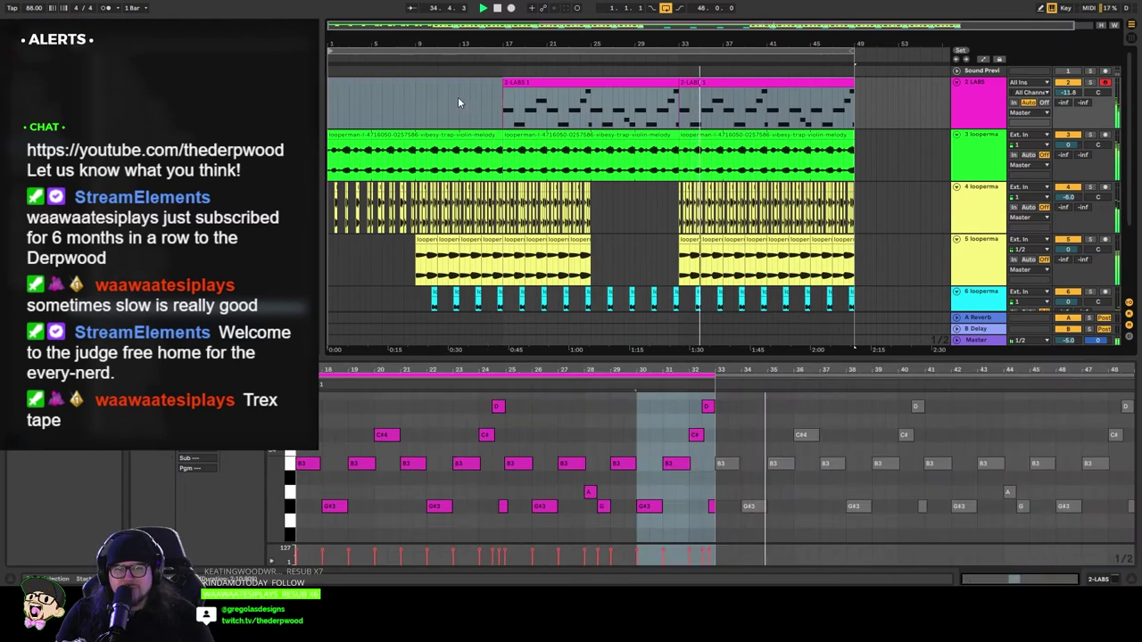
{"action": "left_click", "coordinate": [480, 111]}
{"action": "left_click", "coordinate": [481, 111]}
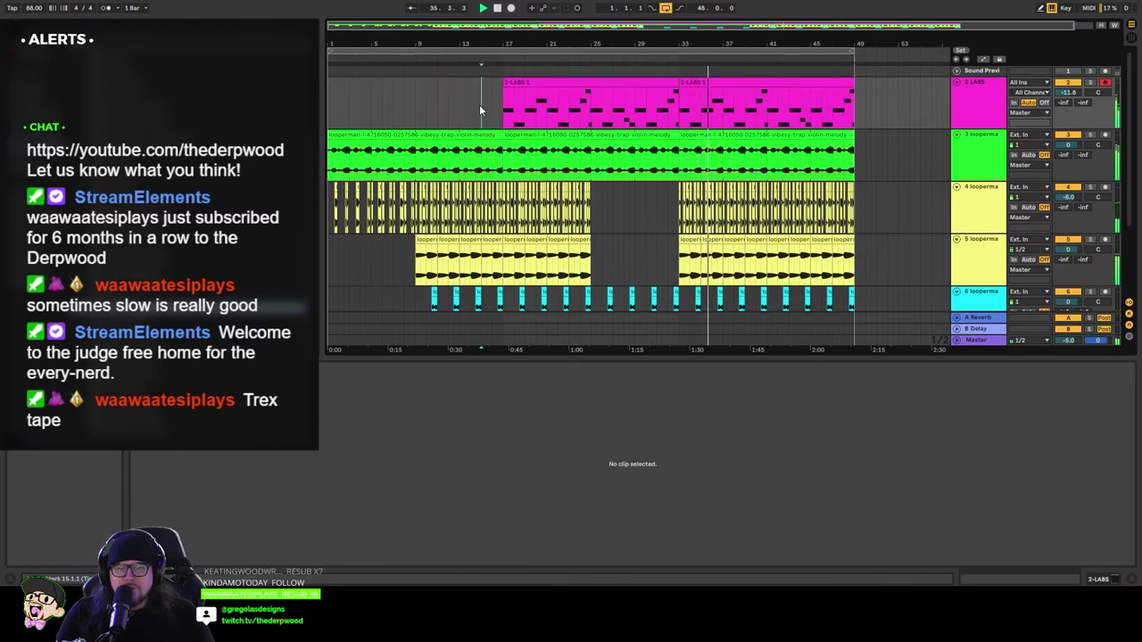
Step: Lower the 2 LABS track volume to -15.1 dB and show the track's devices
{"action": "left_click", "coordinate": [968, 102]}
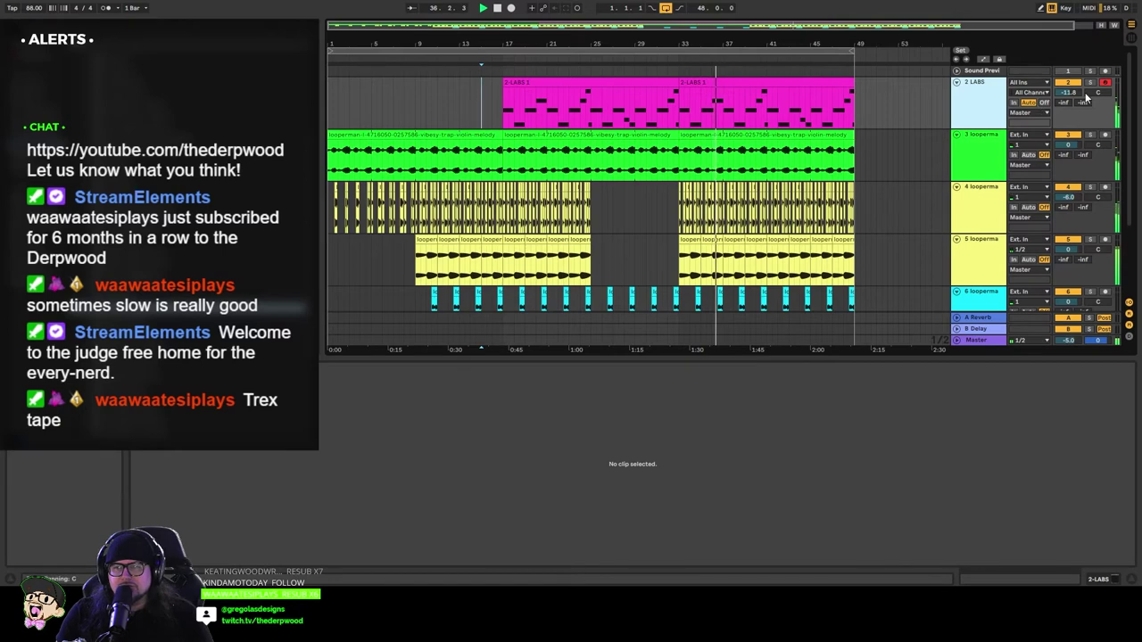
{"action": "left_click_drag", "start_coordinate": [1071, 92], "coordinate": [1071, 103]}
{"action": "left_click", "coordinate": [1042, 111]}
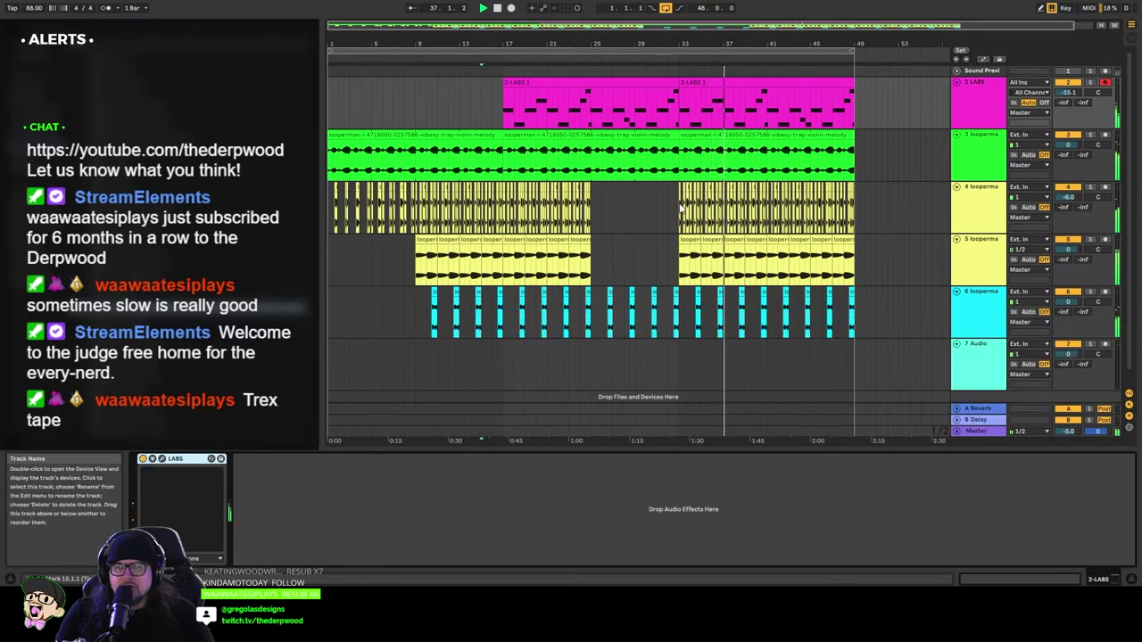
Step: Raise Reverb to about two thirds and adjust Release in the LABS plug-in, and pan the LABS track to 31R
{"action": "left_click", "coordinate": [162, 459]}
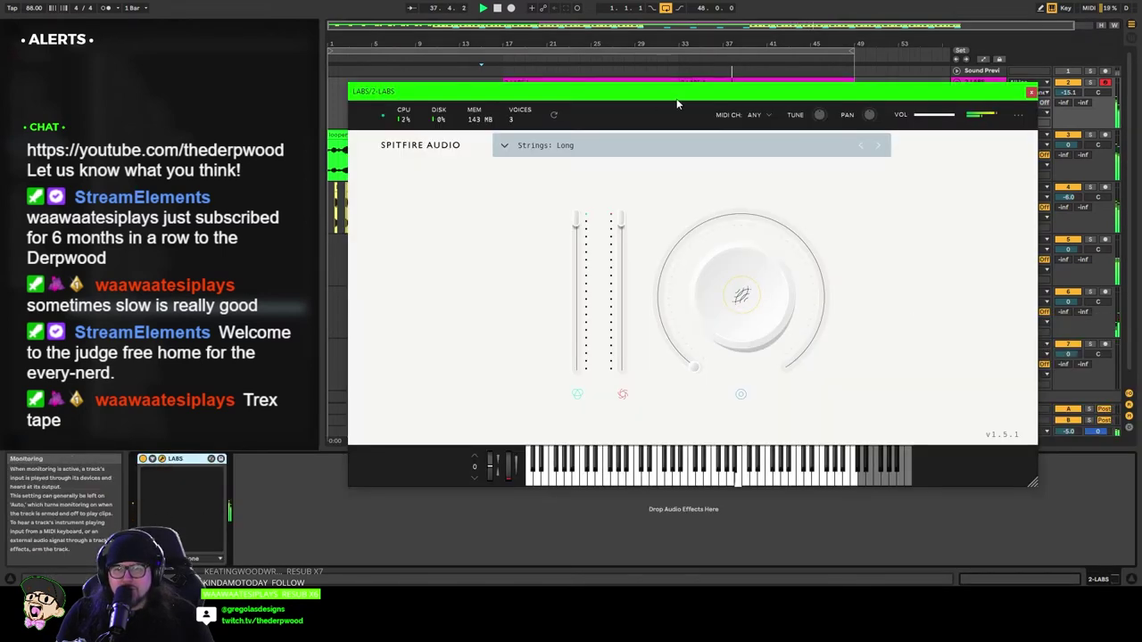
{"action": "left_click_drag", "start_coordinate": [673, 97], "coordinate": [706, 163]}
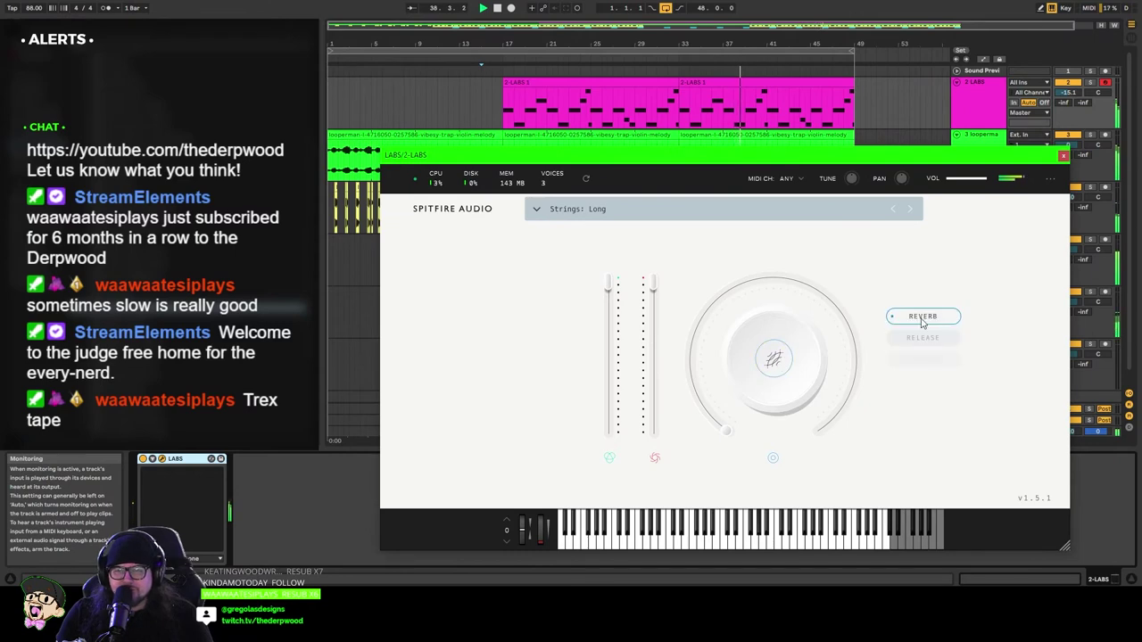
{"action": "left_click_drag", "start_coordinate": [727, 423], "coordinate": [695, 380]}
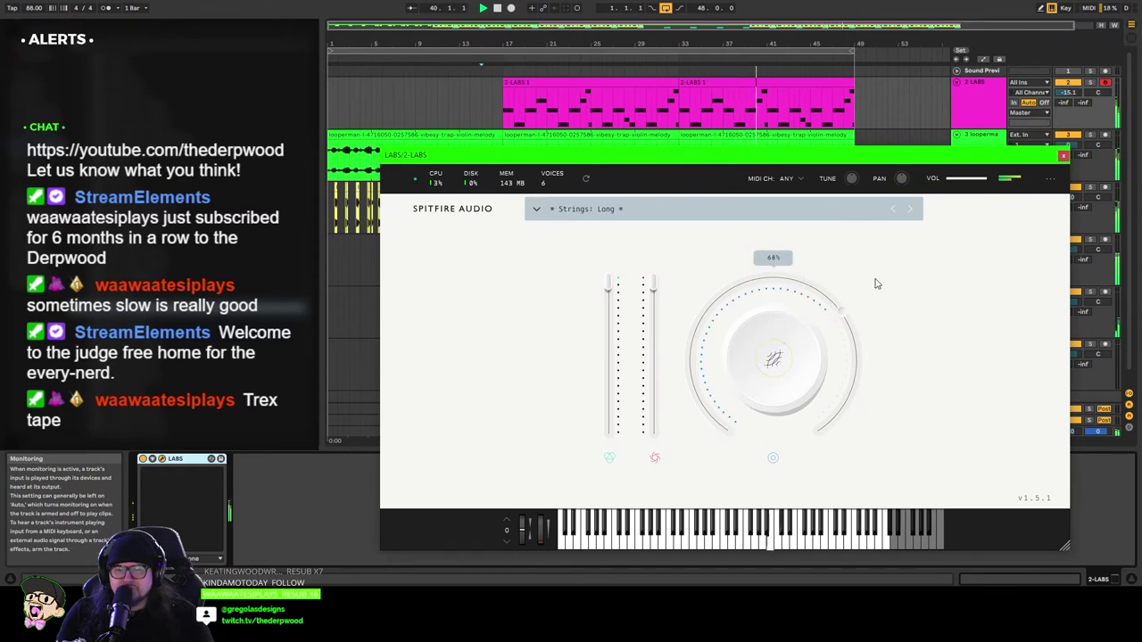
{"action": "left_click", "coordinate": [777, 366]}
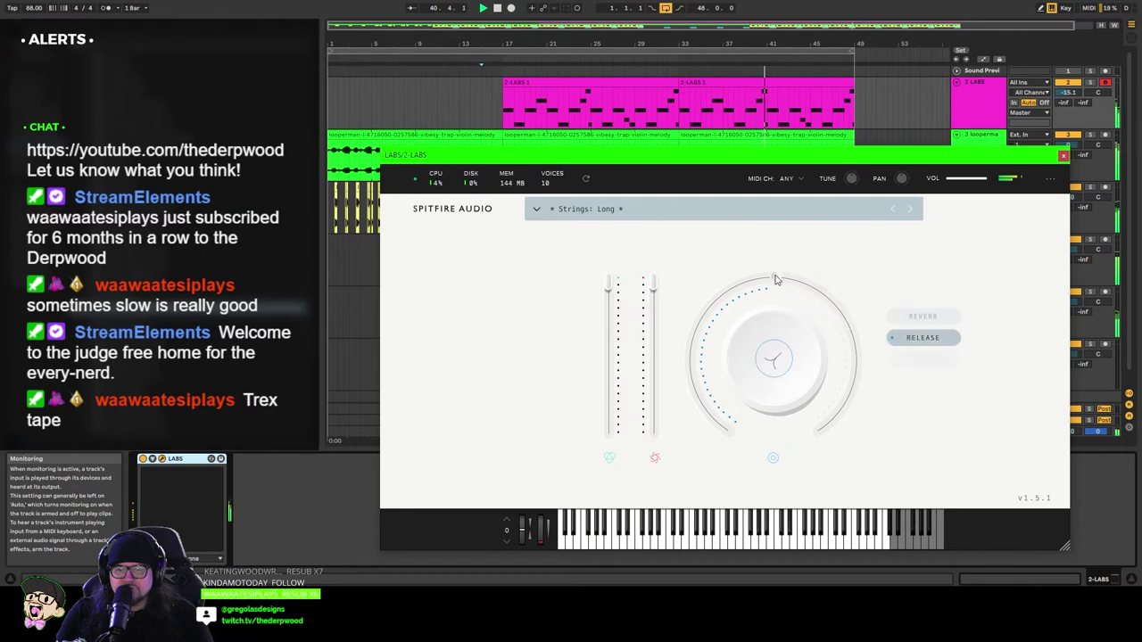
{"action": "left_click_drag", "start_coordinate": [775, 280], "coordinate": [782, 281]}
{"action": "left_click", "coordinate": [1063, 156]}
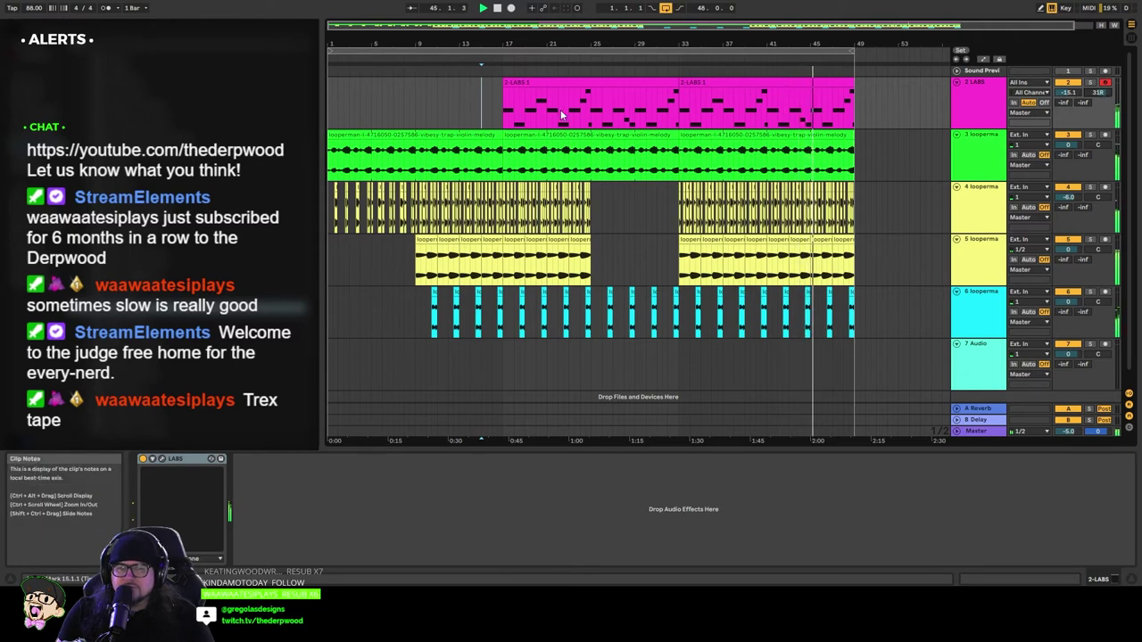
Step: Play the arrangement from around bar 27 to check the LABS melody in the mix
{"action": "key", "text": "space"}
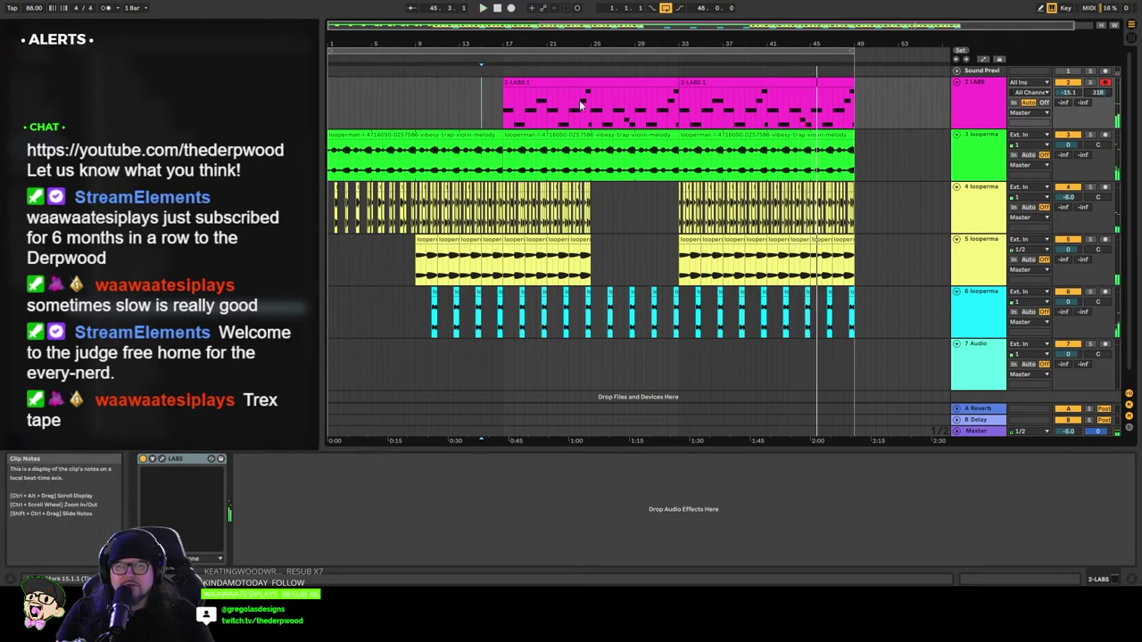
{"action": "left_click", "coordinate": [614, 59]}
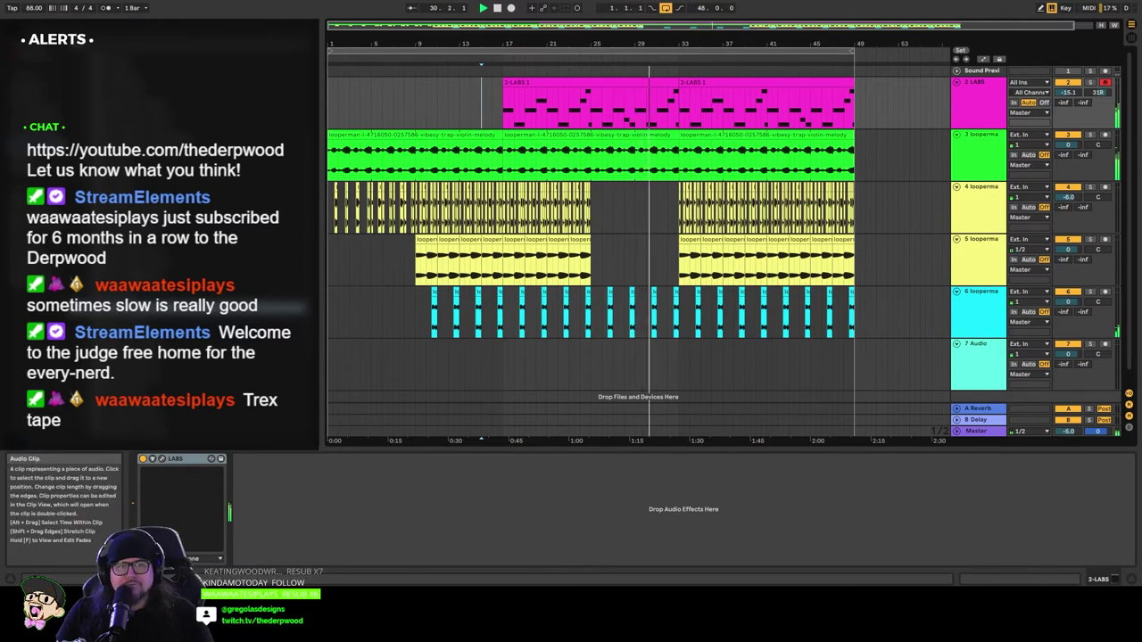
{"action": "left_click", "coordinate": [746, 83]}
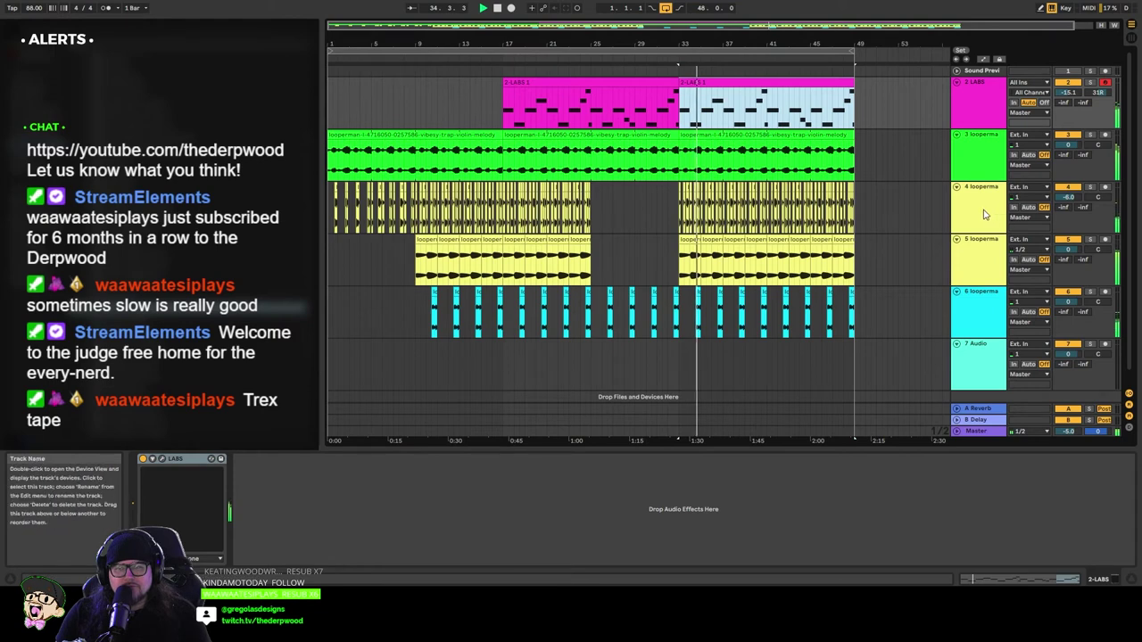
Step: Solo track 4, audition it from bar 33, and select its full range from bar 1 to bar 49
{"action": "left_click", "coordinate": [666, 183]}
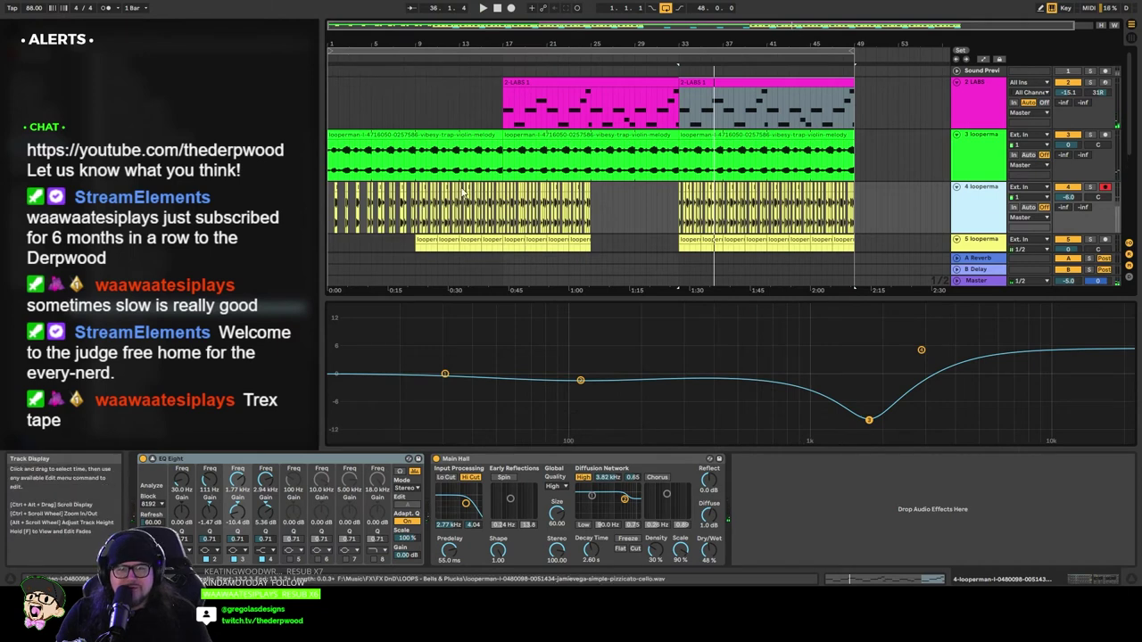
{"action": "left_click", "coordinate": [1088, 187]}
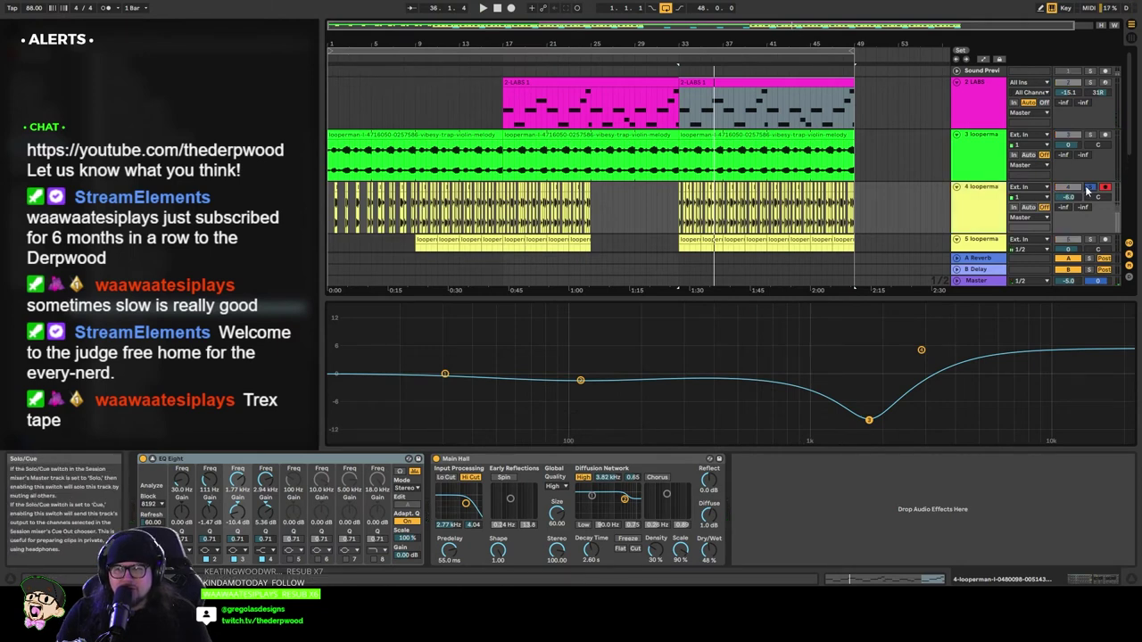
{"action": "left_click", "coordinate": [984, 205]}
{"action": "key", "text": "space"}
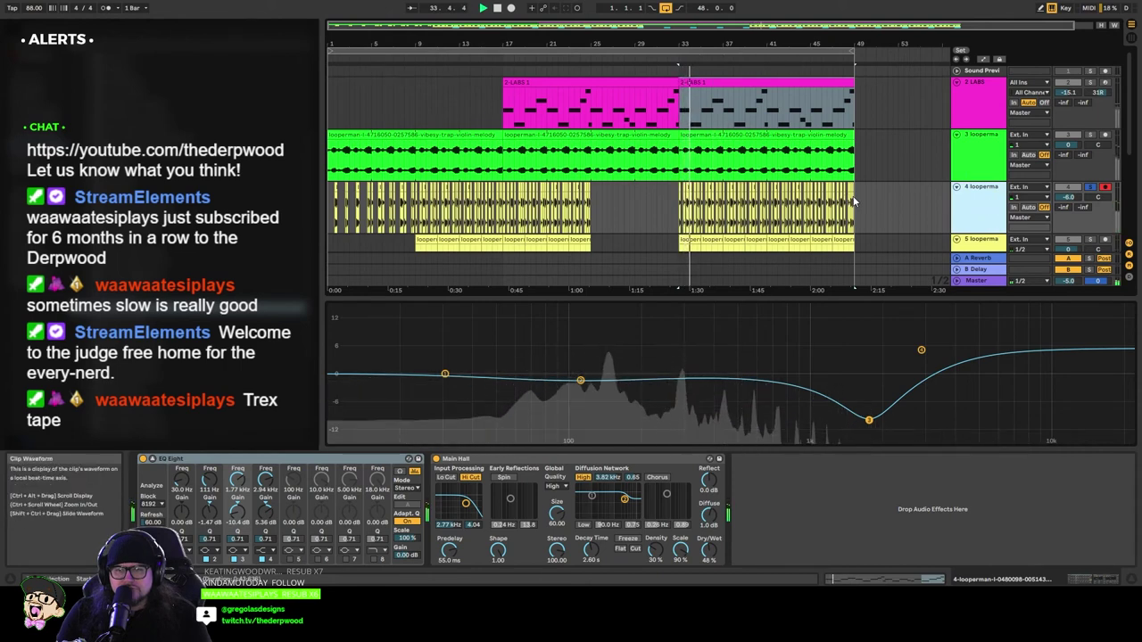
{"action": "left_click_drag", "start_coordinate": [854, 196], "coordinate": [328, 201]}
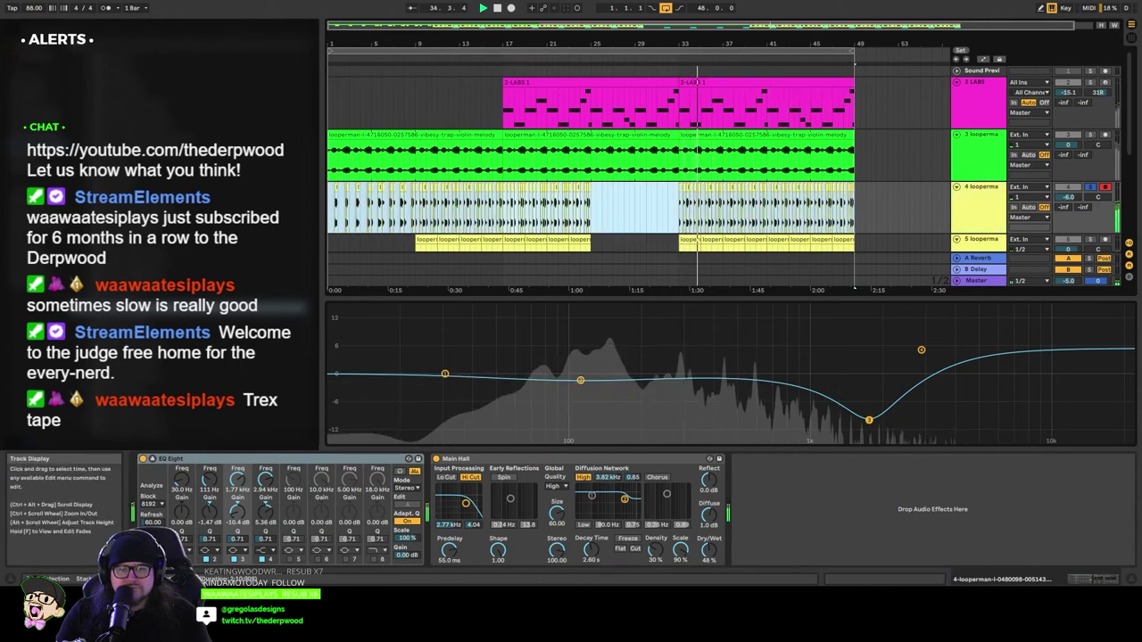
{"action": "key", "text": "space"}
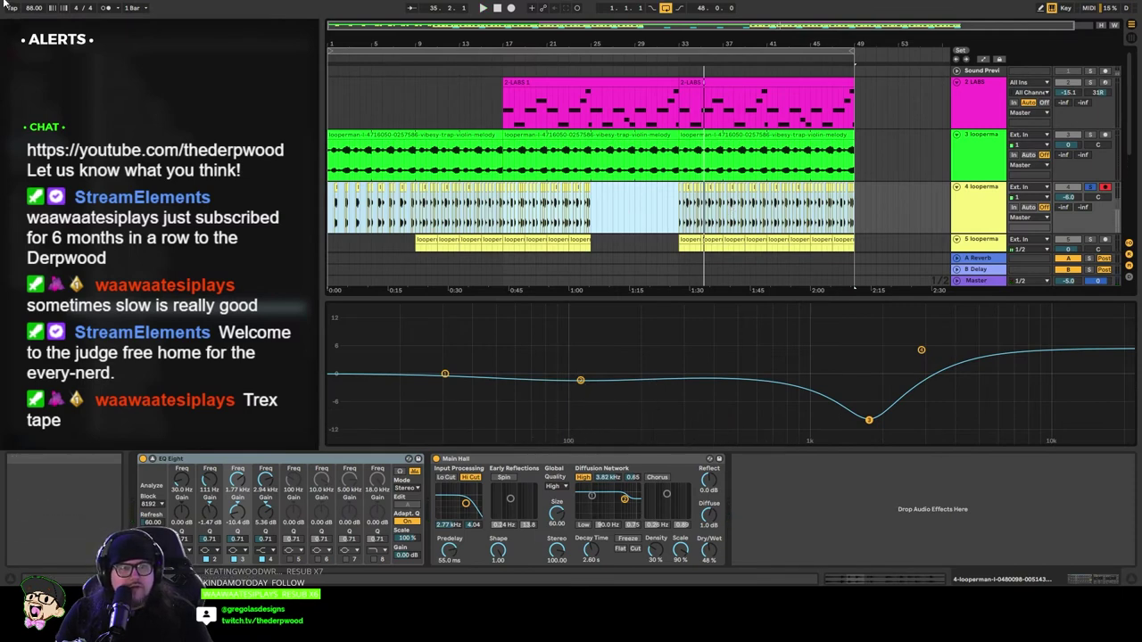
Step: Export the soloed master output as a 24-bit WAV named gregolas-daytime-sample-01.wav, with PCM encoding on and MP3 encoding off
{"action": "key", "text": "ctrl+shift+r"}
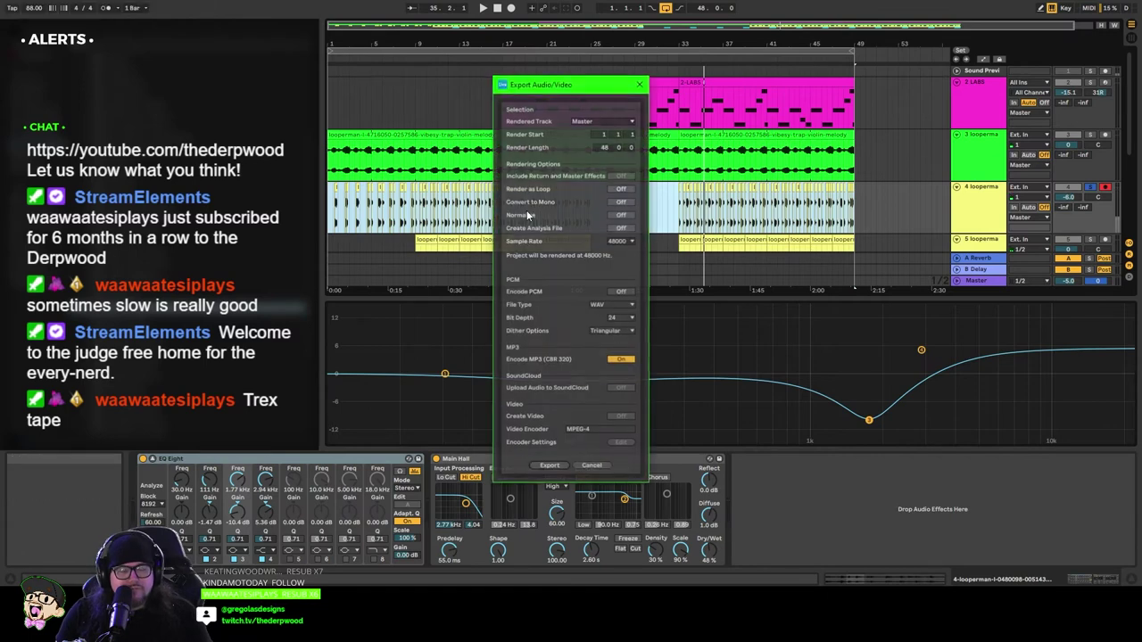
{"action": "left_click", "coordinate": [622, 292]}
{"action": "left_click", "coordinate": [622, 360]}
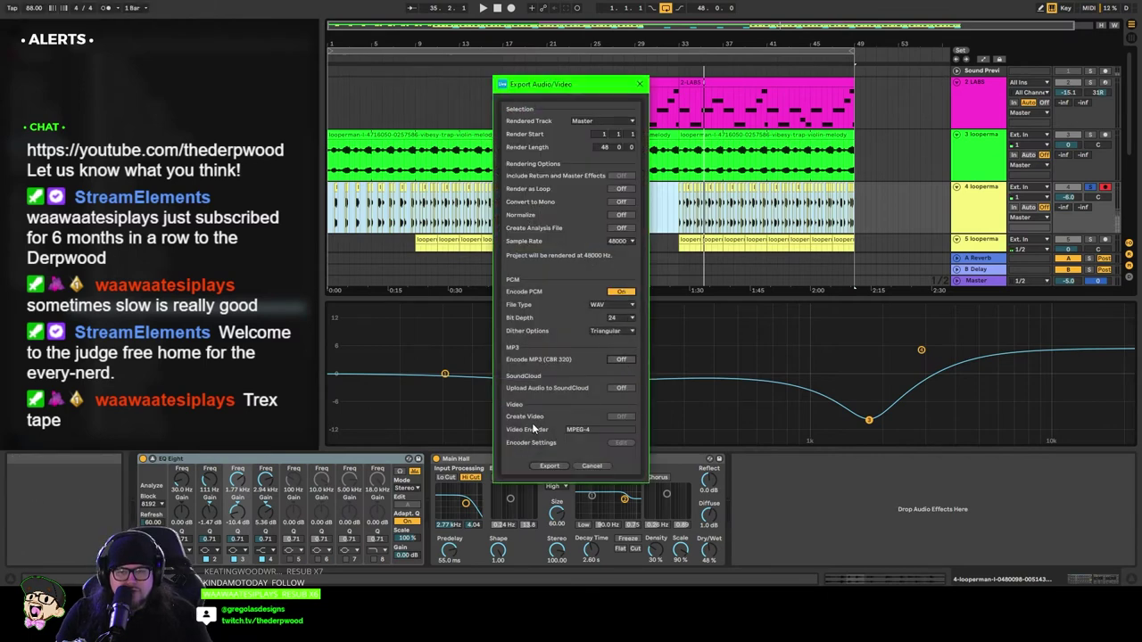
{"action": "left_click", "coordinate": [549, 466]}
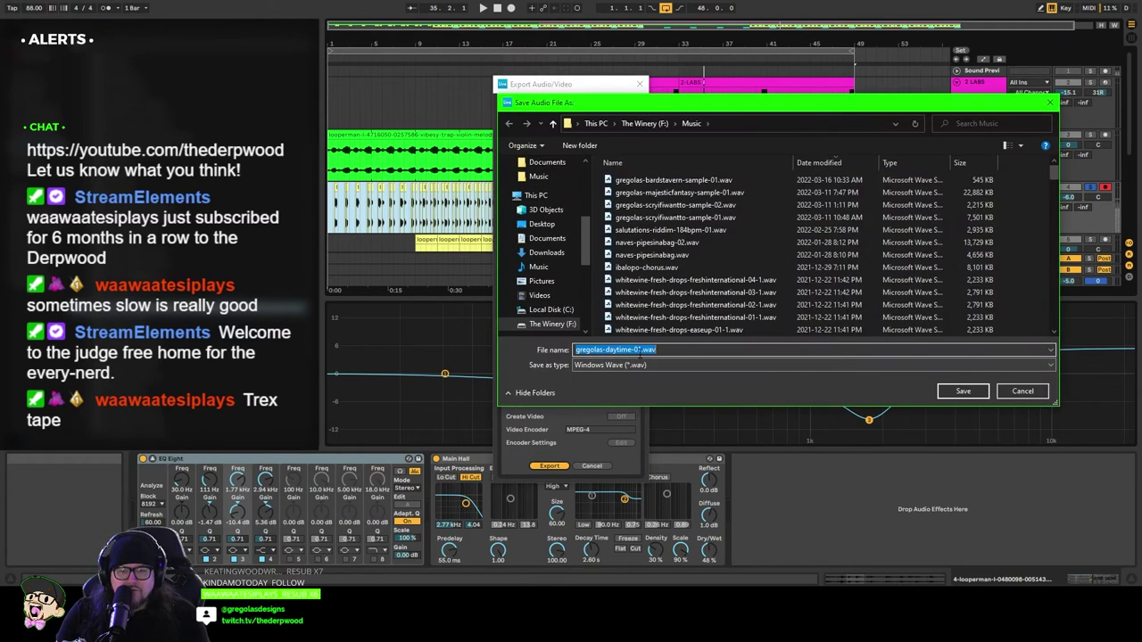
{"action": "type", "text": "smap"}
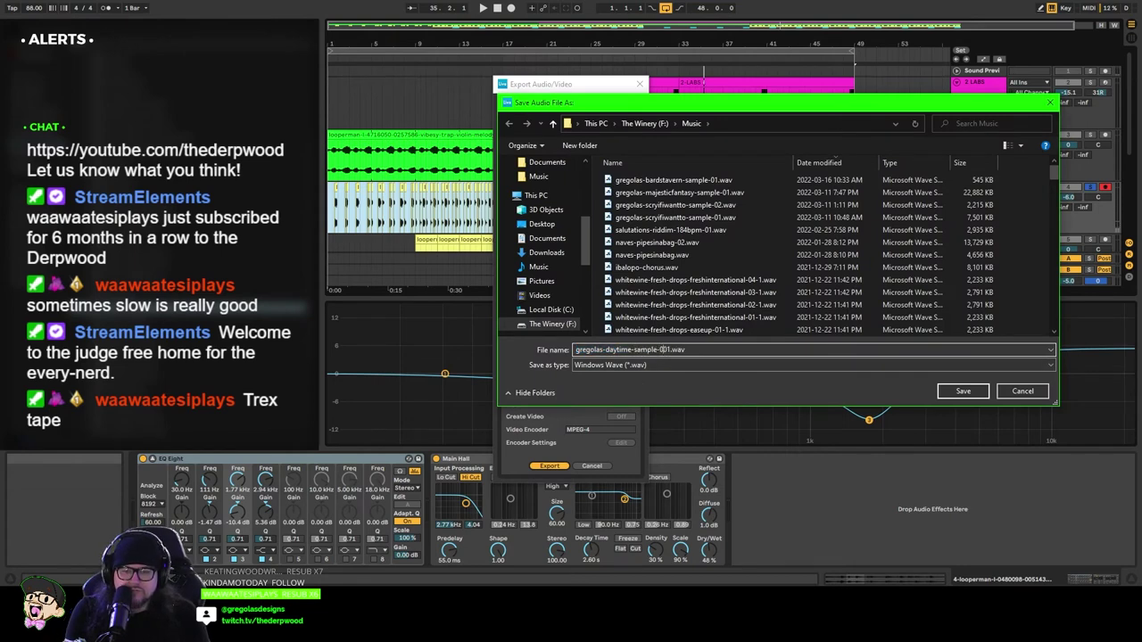
{"action": "key", "text": "Return"}
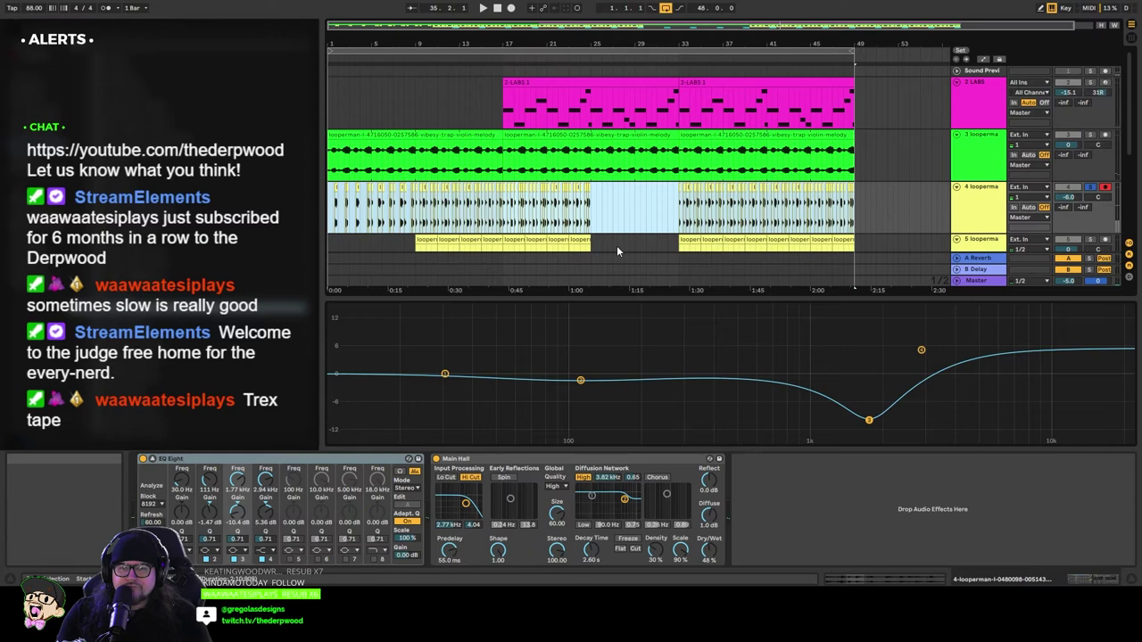
Step: Add a new audio track below track 4 and place gregolas-daytime-sample-01.wav on it at bar 1
{"action": "left_click", "coordinate": [961, 227]}
{"action": "key", "text": "ctrl+t"}
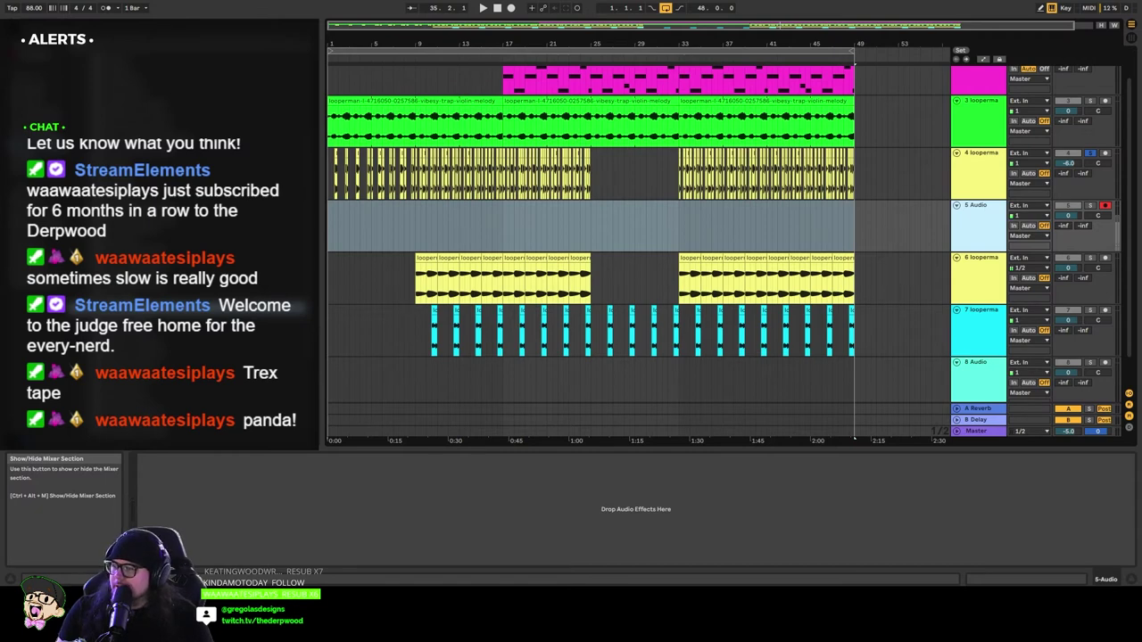
{"action": "left_click_drag", "start_coordinate": [1056, 134], "coordinate": [330, 222]}
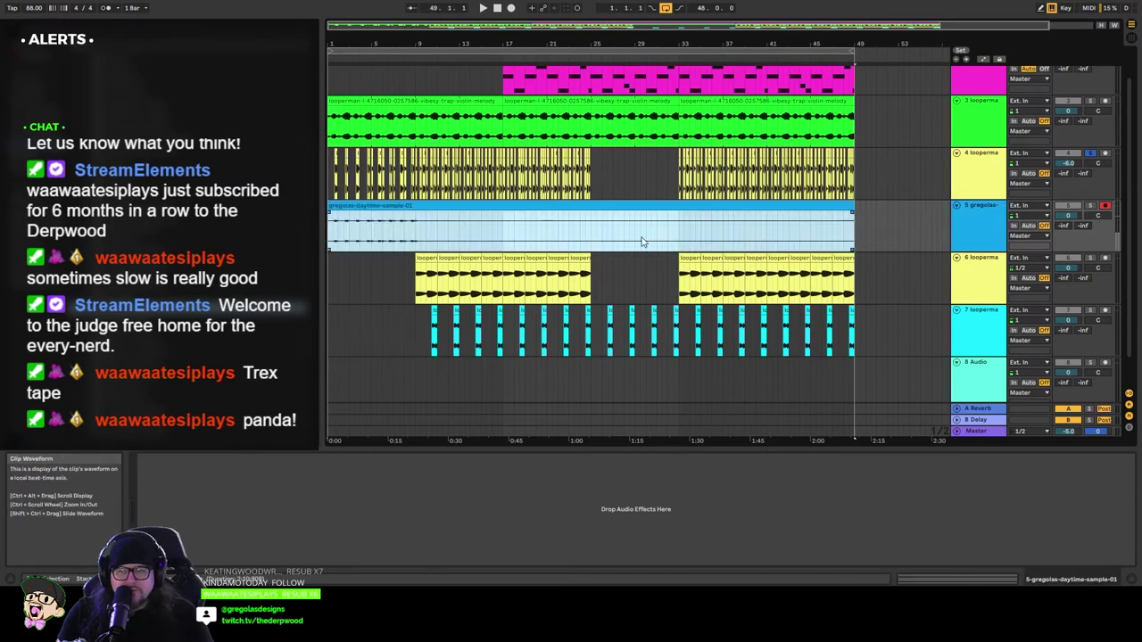
Step: During playback, clear all solos, mute the original track 4, and raise the sample track's volume to 6.0 dB
{"action": "left_click", "coordinate": [985, 234]}
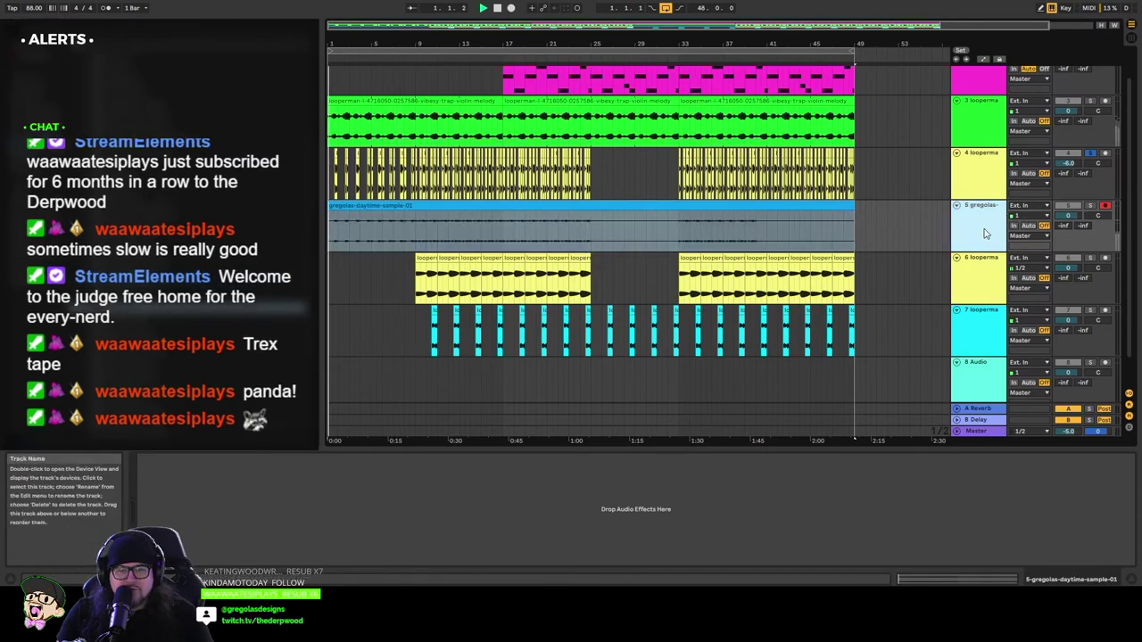
{"action": "left_click", "coordinate": [1090, 207]}
{"action": "left_click", "coordinate": [1090, 207]}
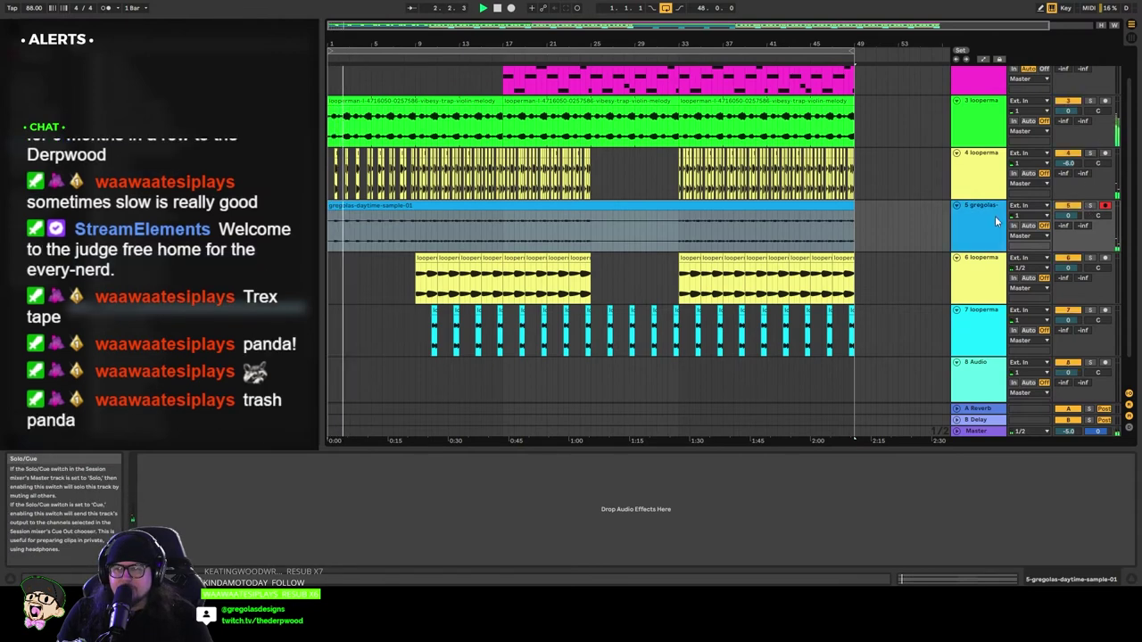
{"action": "left_click", "coordinate": [1080, 153]}
{"action": "left_click", "coordinate": [1069, 216]}
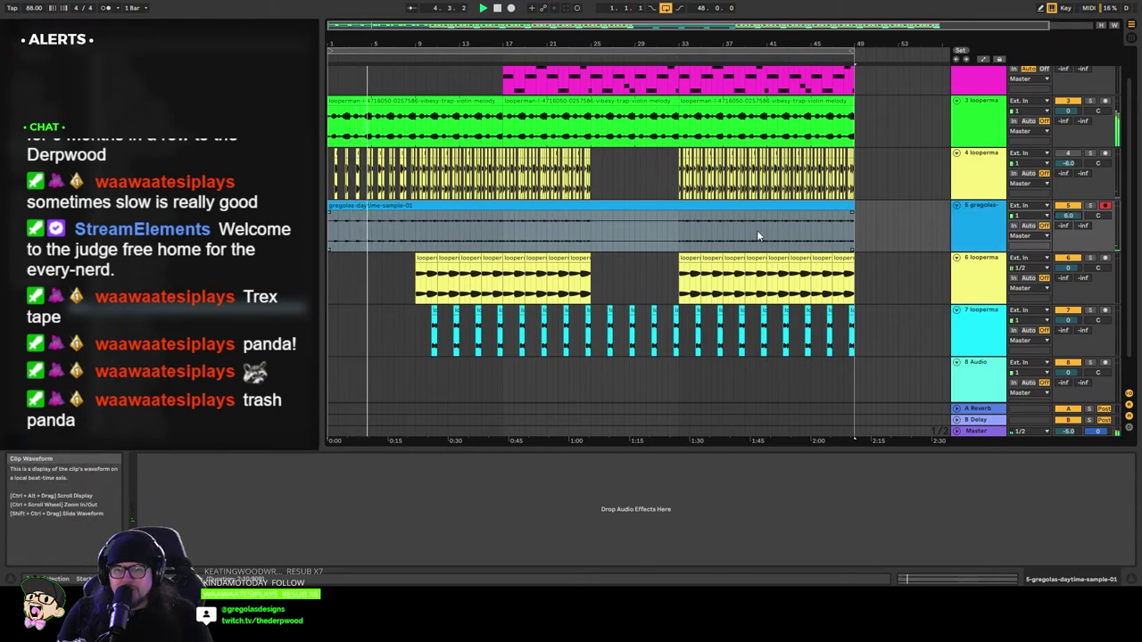
Step: Select bars 33 to 49 of the sample clip and loop that section
{"action": "left_click", "coordinate": [686, 238]}
{"action": "left_click_drag", "start_coordinate": [685, 234], "coordinate": [853, 231]}
{"action": "key", "text": "ctrl+l"}
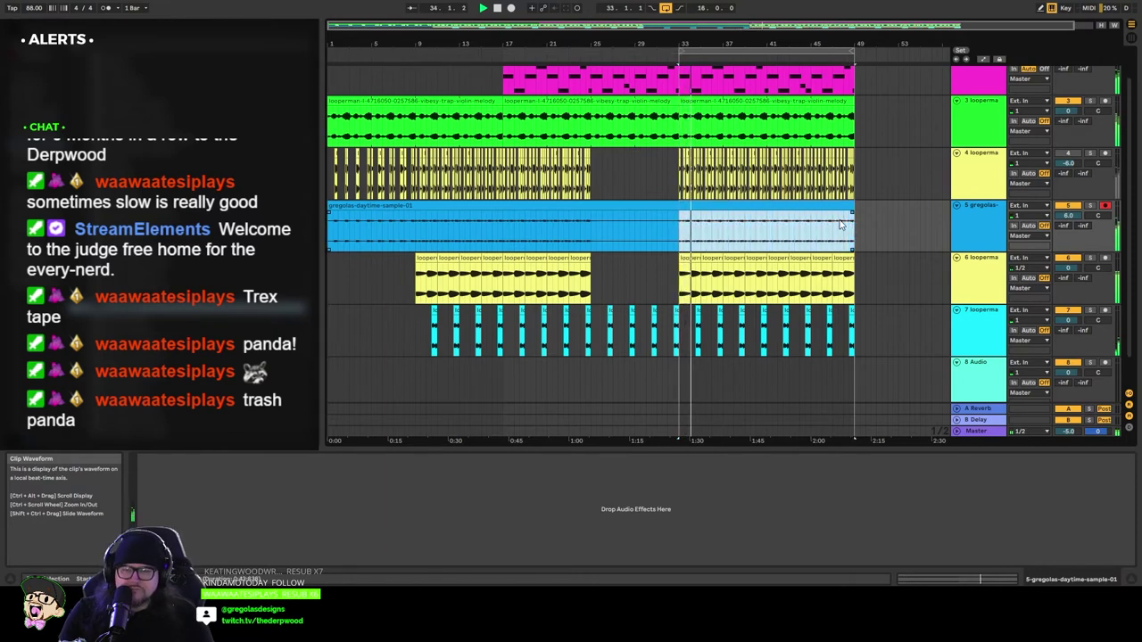
Step: Open the gregolas-daytime-sample-01 clip, undo the trial pitch change, and set its Detune to 24 ct
{"action": "left_click", "coordinate": [788, 209]}
{"action": "double_click", "coordinate": [772, 205]}
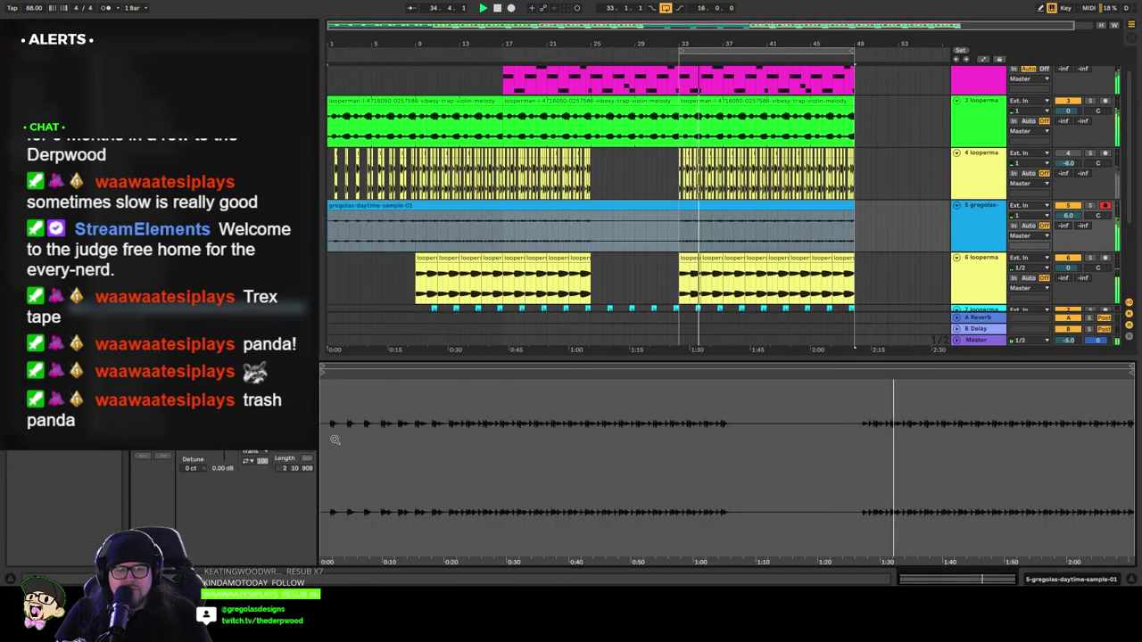
{"action": "key", "text": "Up"}
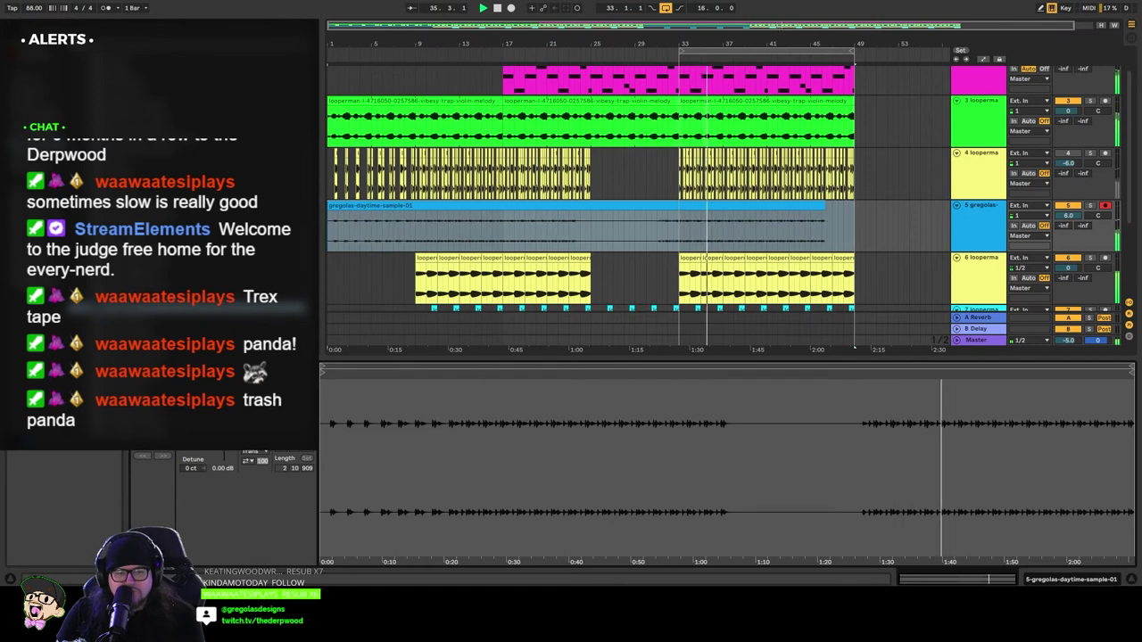
{"action": "key", "text": "ctrl+z"}
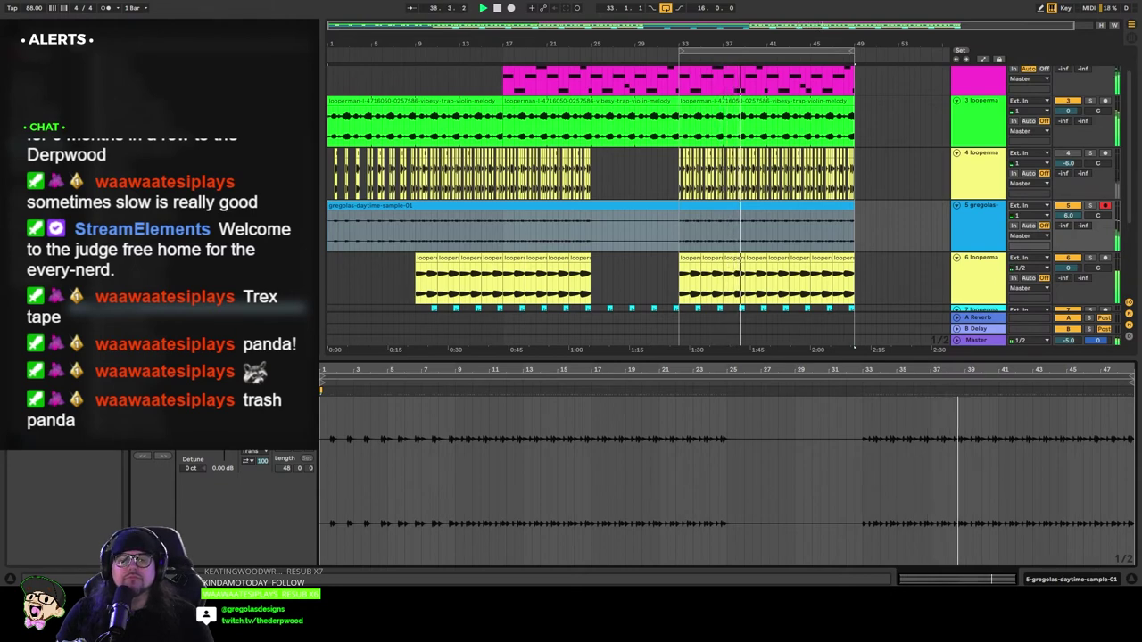
{"action": "left_click_drag", "start_coordinate": [194, 469], "coordinate": [194, 449]}
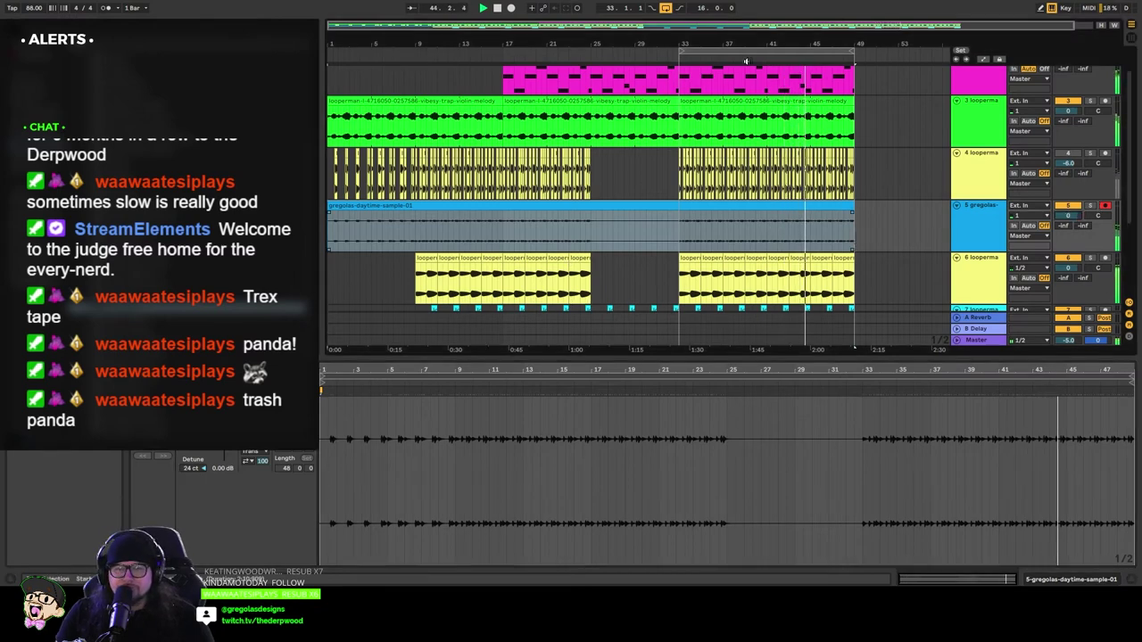
Step: Extend the loop over bars 1 to 49, and set the sample track's volume to -3.7 dB while playing from bar 1
{"action": "left_click_drag", "start_coordinate": [681, 52], "coordinate": [328, 51]}
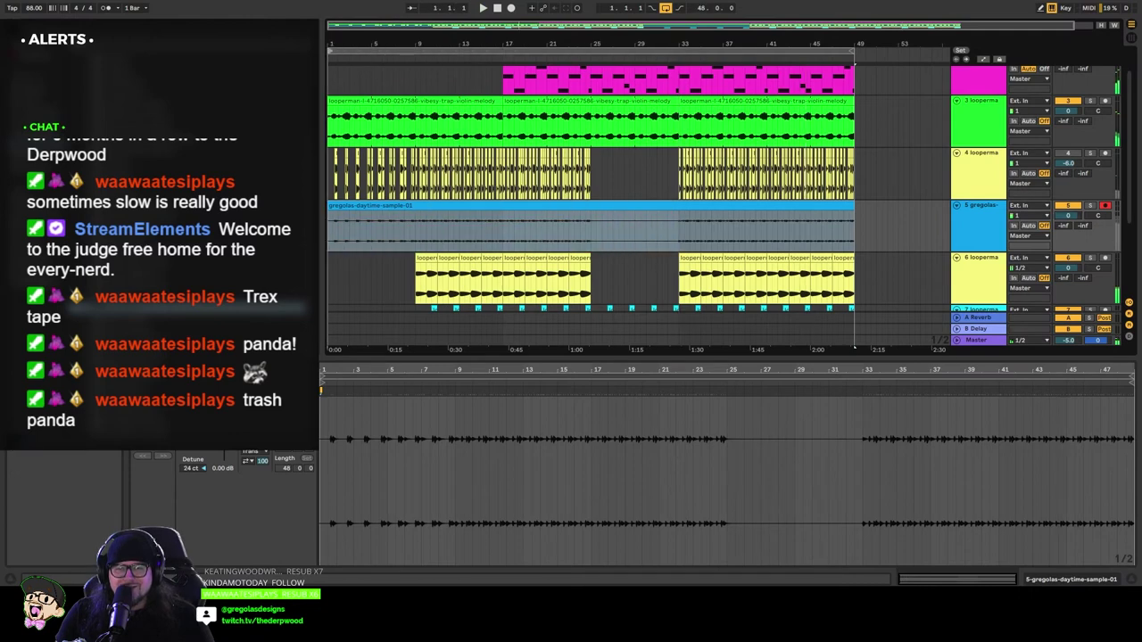
{"action": "left_click", "coordinate": [982, 232]}
{"action": "key", "text": "space"}
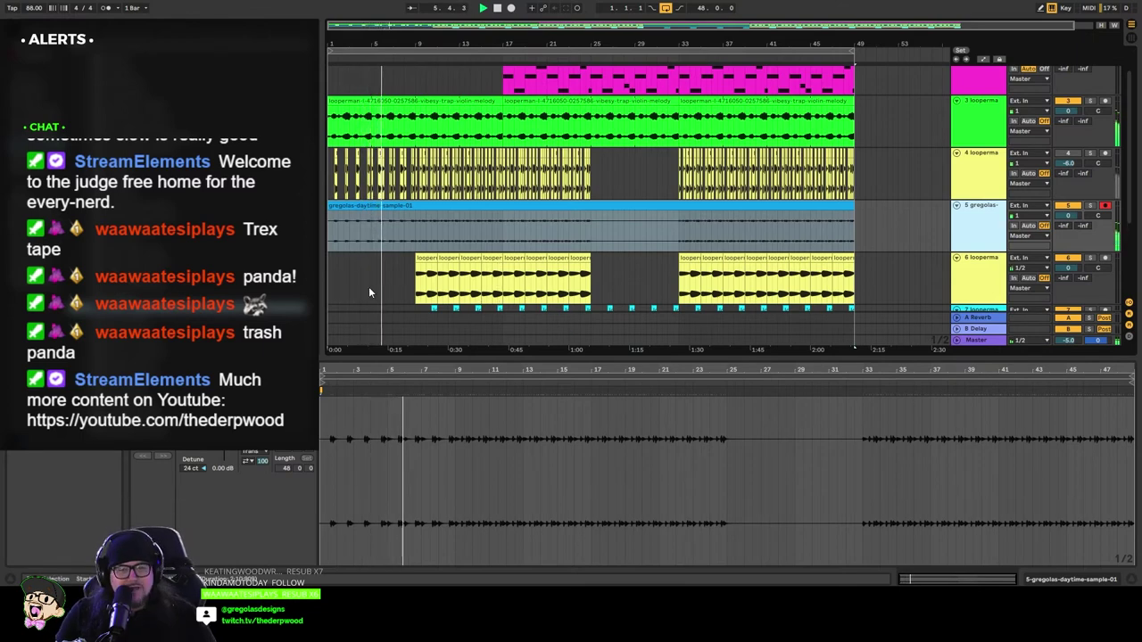
{"action": "left_click", "coordinate": [1069, 217]}
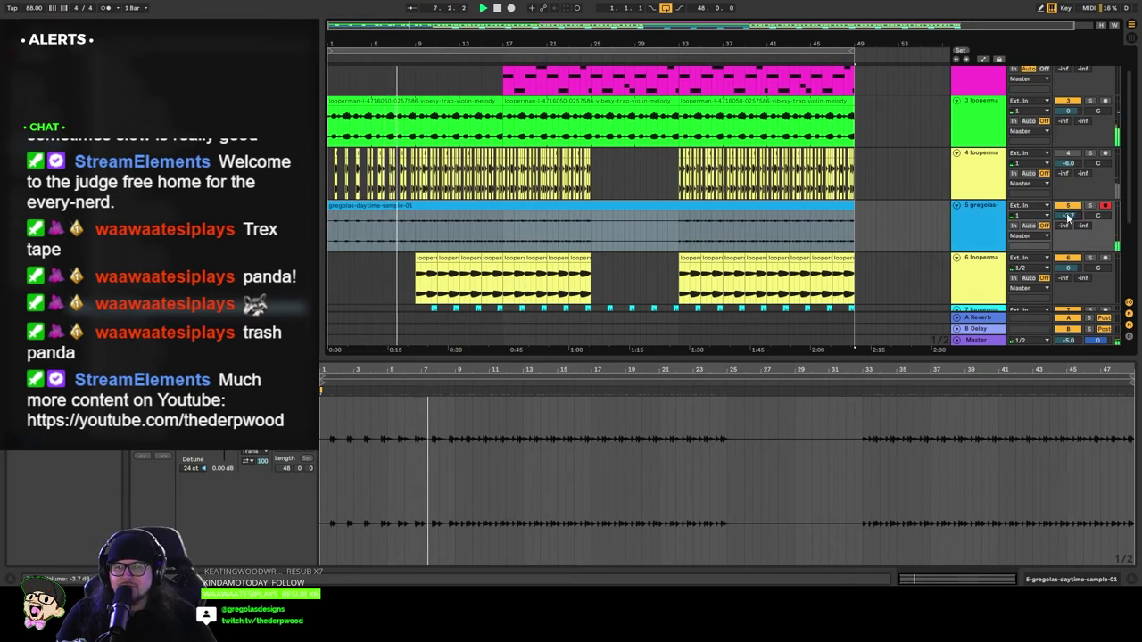
Step: Add the CLA Epic Stereo plug-in to the sample track and solo the track
{"action": "left_click", "coordinate": [979, 219]}
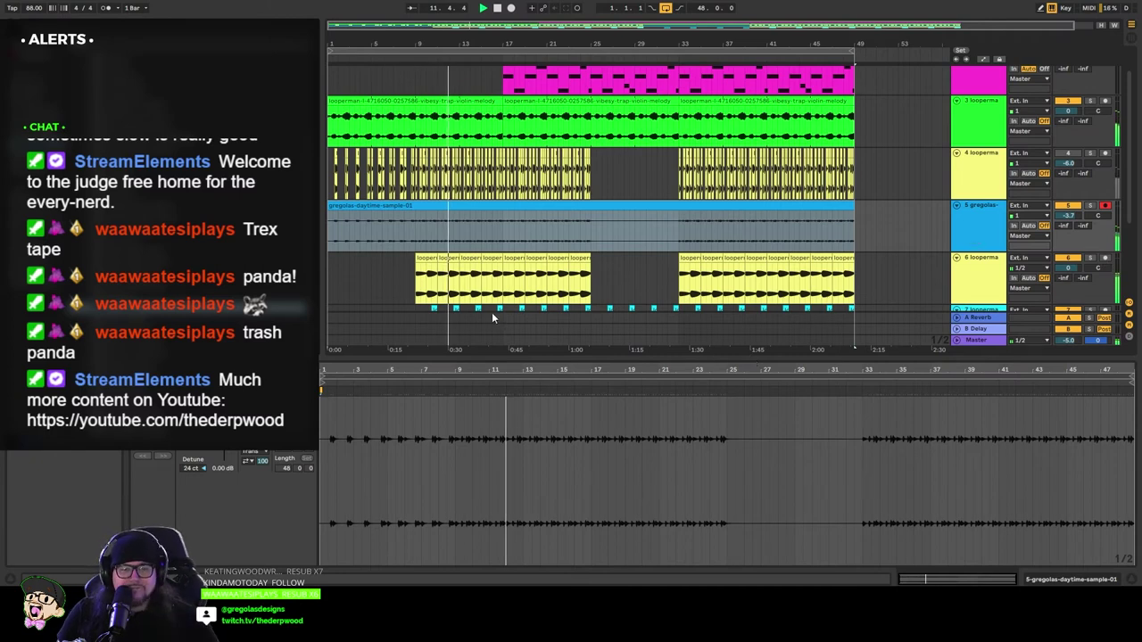
{"action": "key", "text": "shift+Tab"}
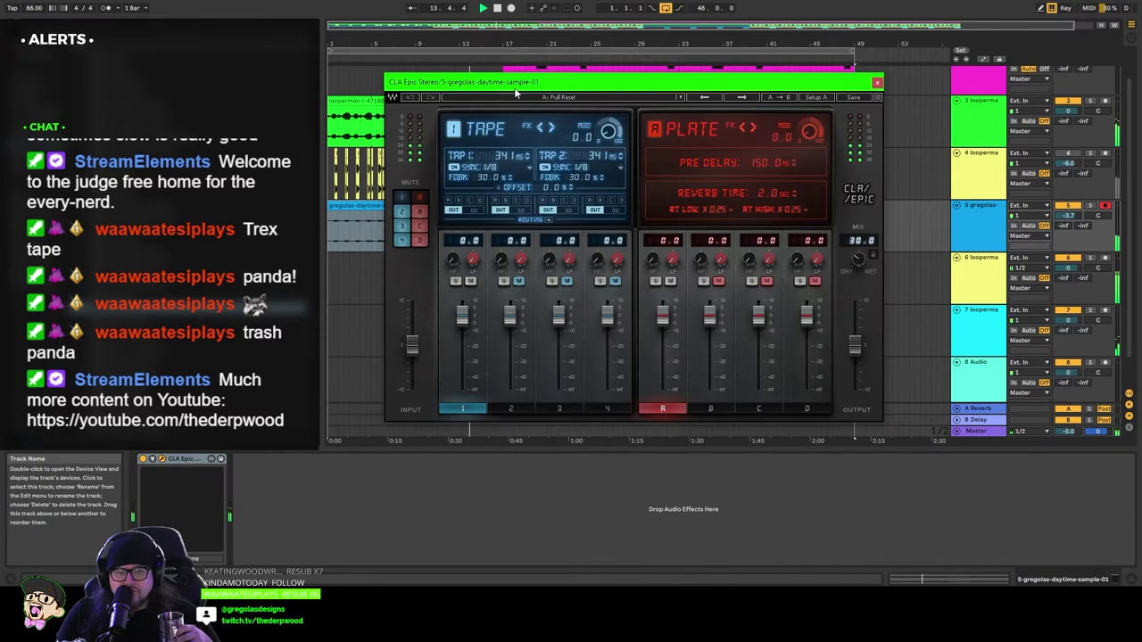
{"action": "left_click_drag", "start_coordinate": [544, 87], "coordinate": [604, 145]}
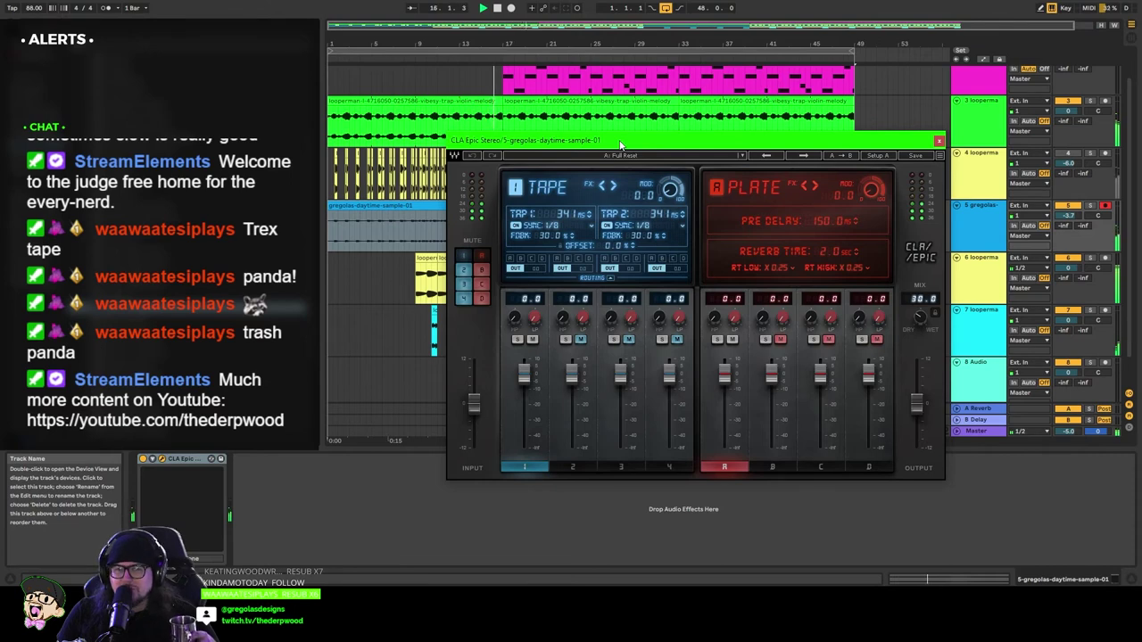
{"action": "left_click", "coordinate": [1089, 205]}
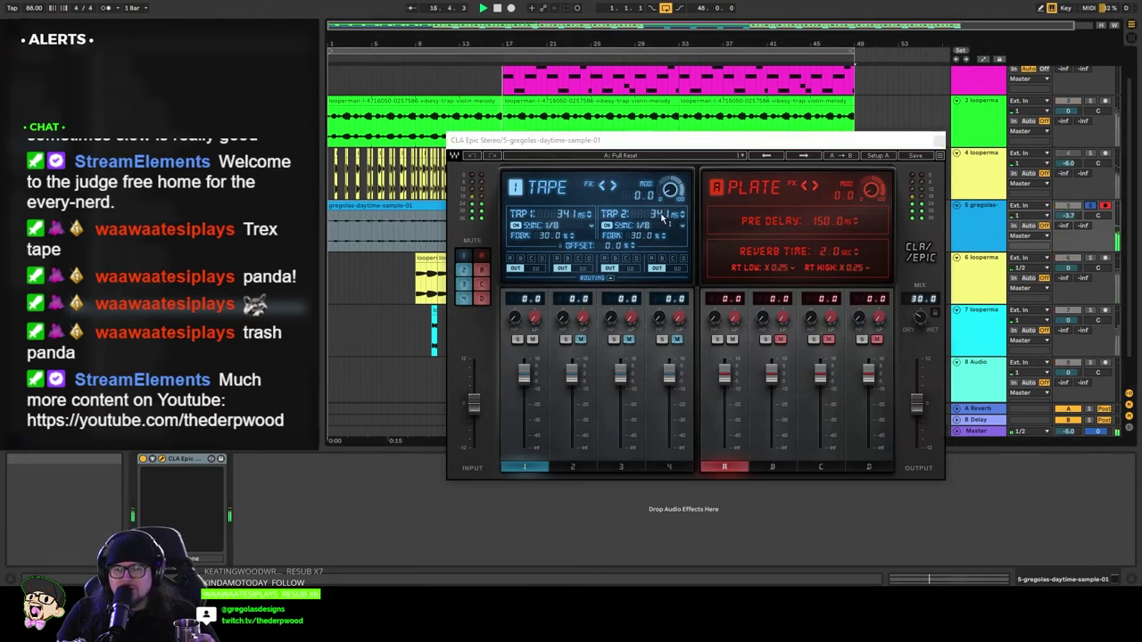
Step: Audition CLA Epic presets up to The Room #2, raising its mix to 88.4 and the sample track's volume to 6.0 dB
{"action": "left_click", "coordinate": [801, 156]}
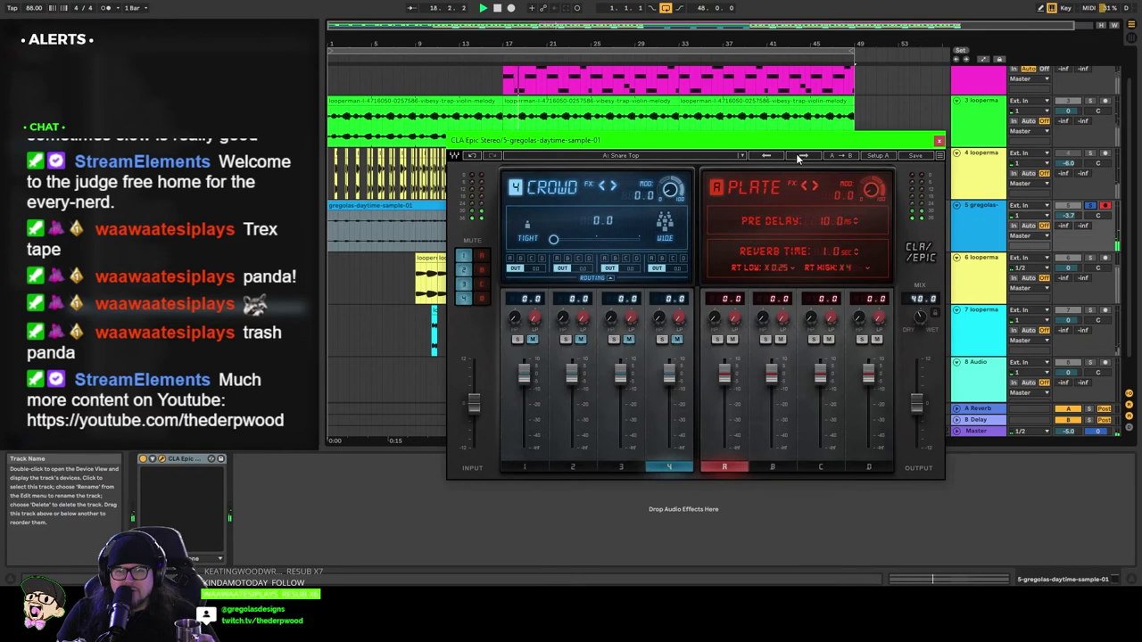
{"action": "left_click_drag", "start_coordinate": [1068, 215], "coordinate": [1068, 178]}
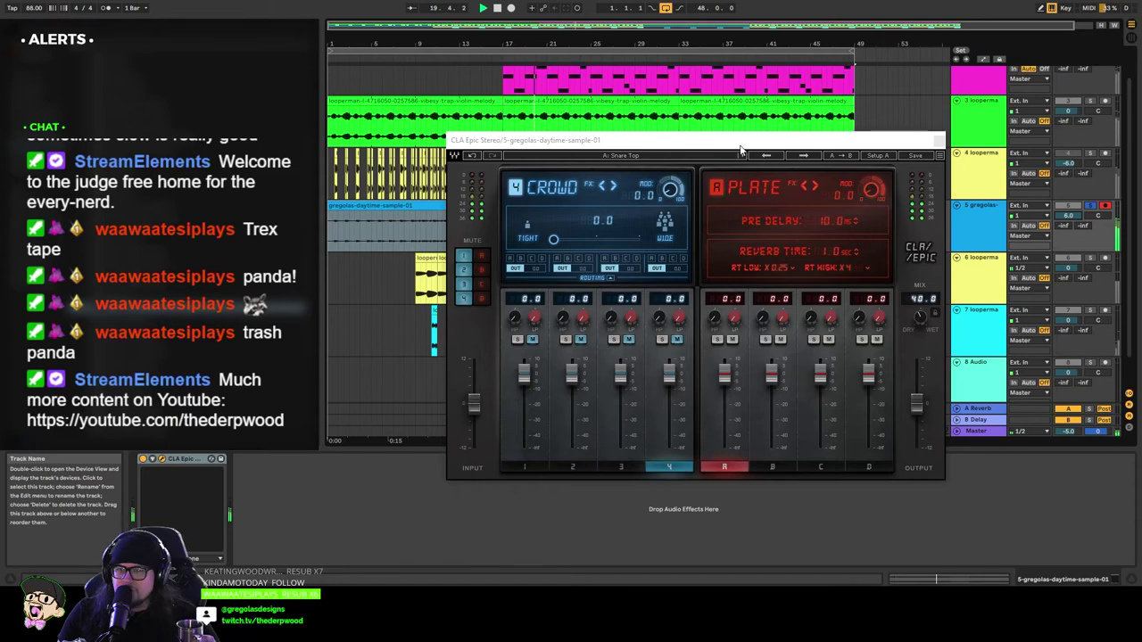
{"action": "left_click", "coordinate": [803, 156]}
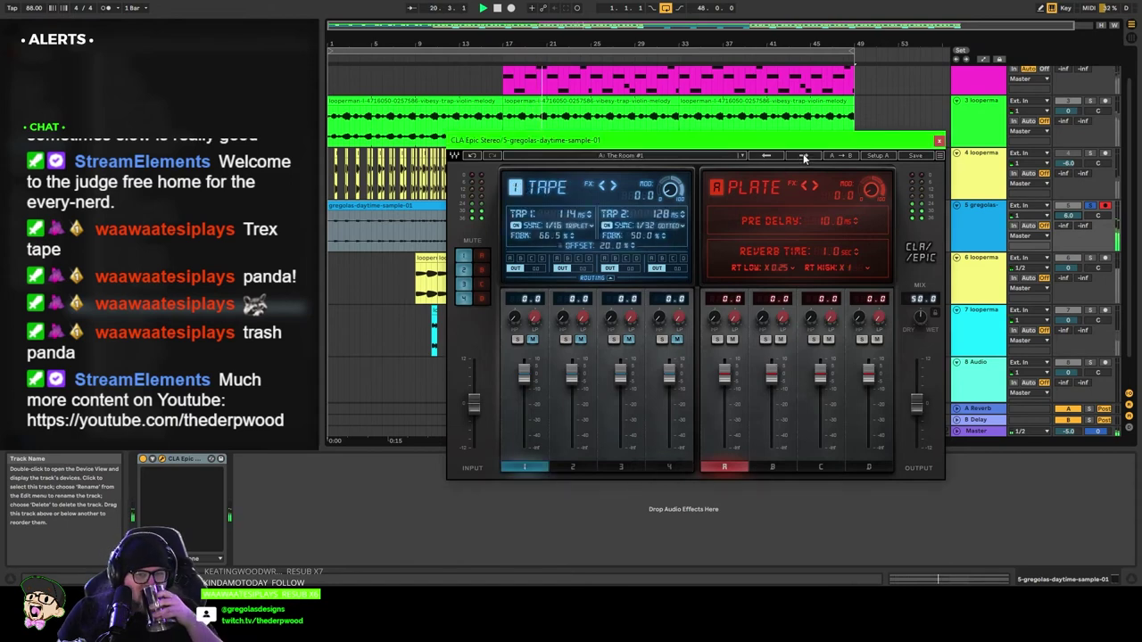
{"action": "left_click", "coordinate": [803, 156]}
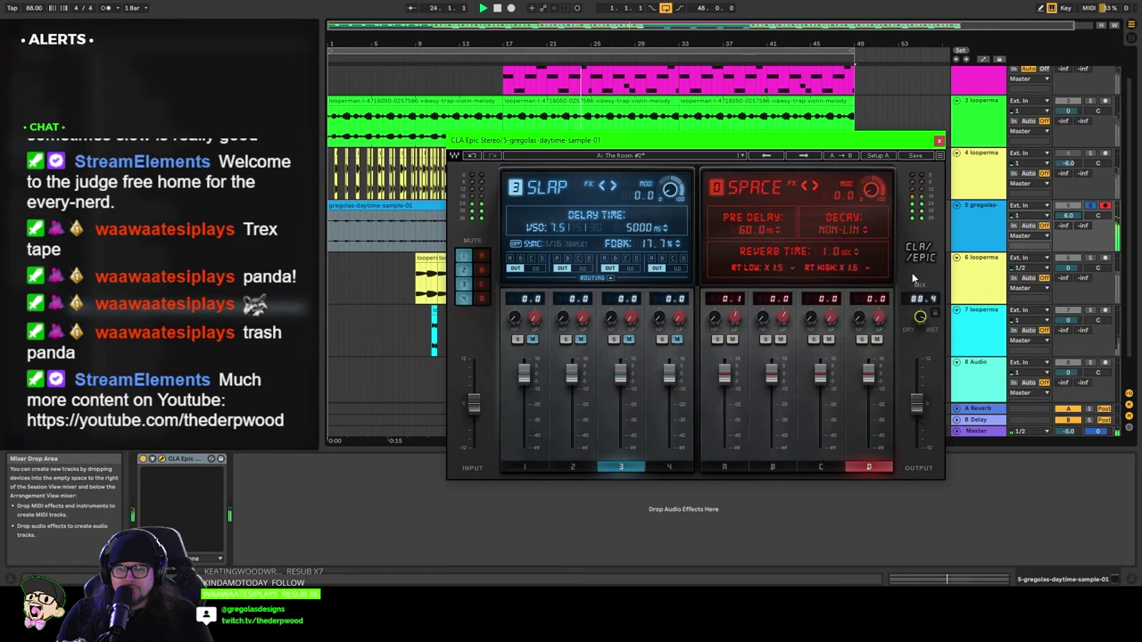
Step: Unsolo the sample track, close the CLA Epic window, and play the full arrangement from bar 1
{"action": "left_click", "coordinate": [1078, 230]}
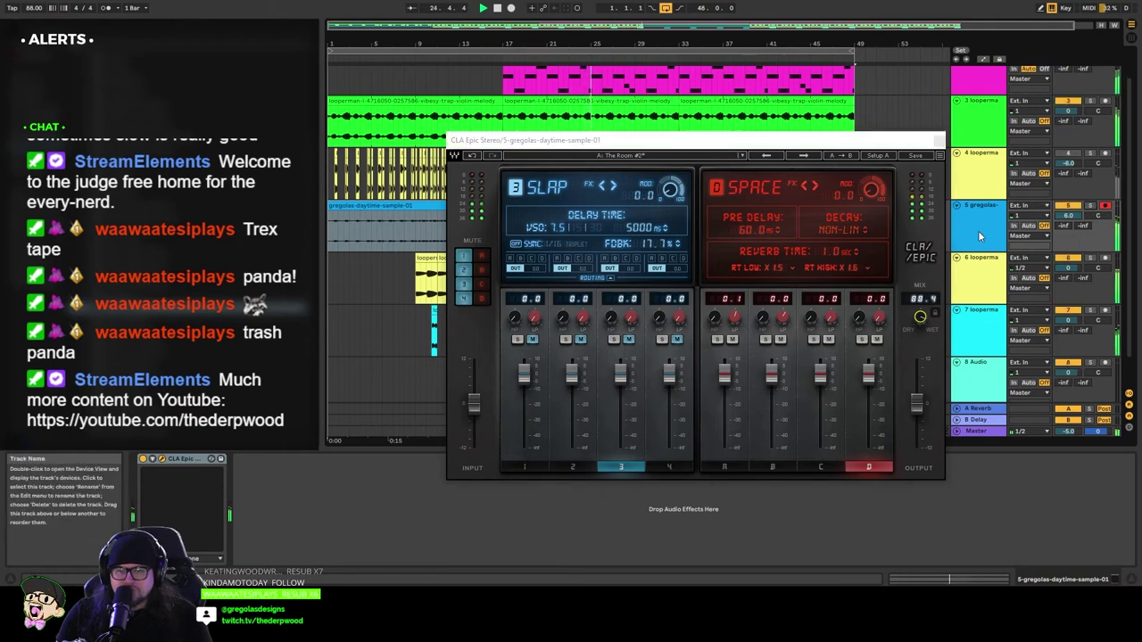
{"action": "left_click", "coordinate": [938, 141]}
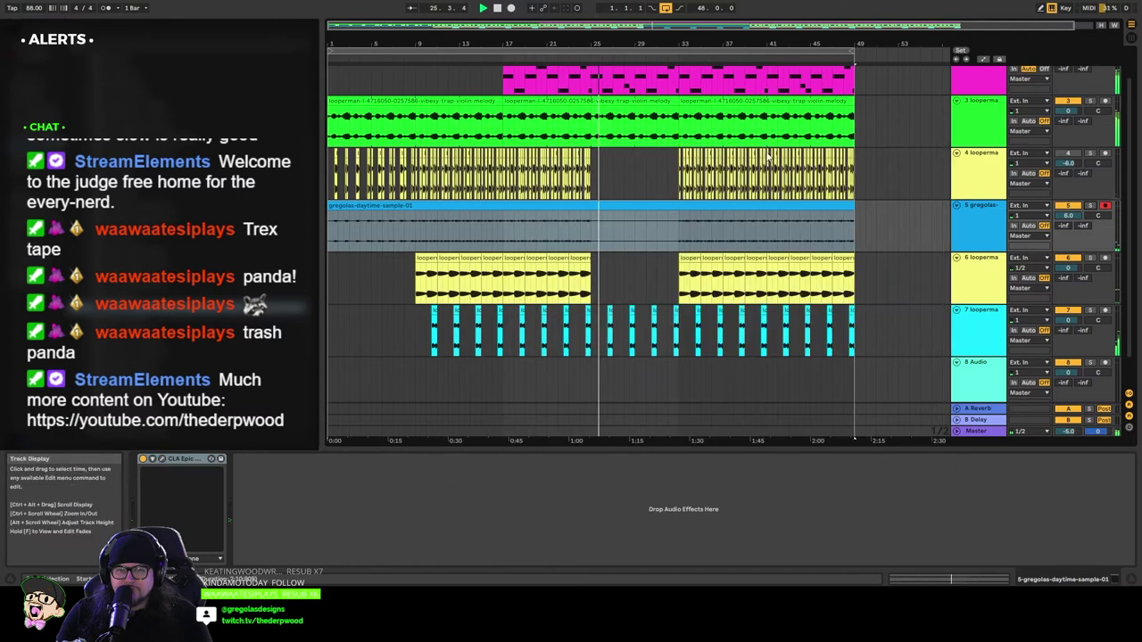
{"action": "double_click", "coordinate": [496, 9]}
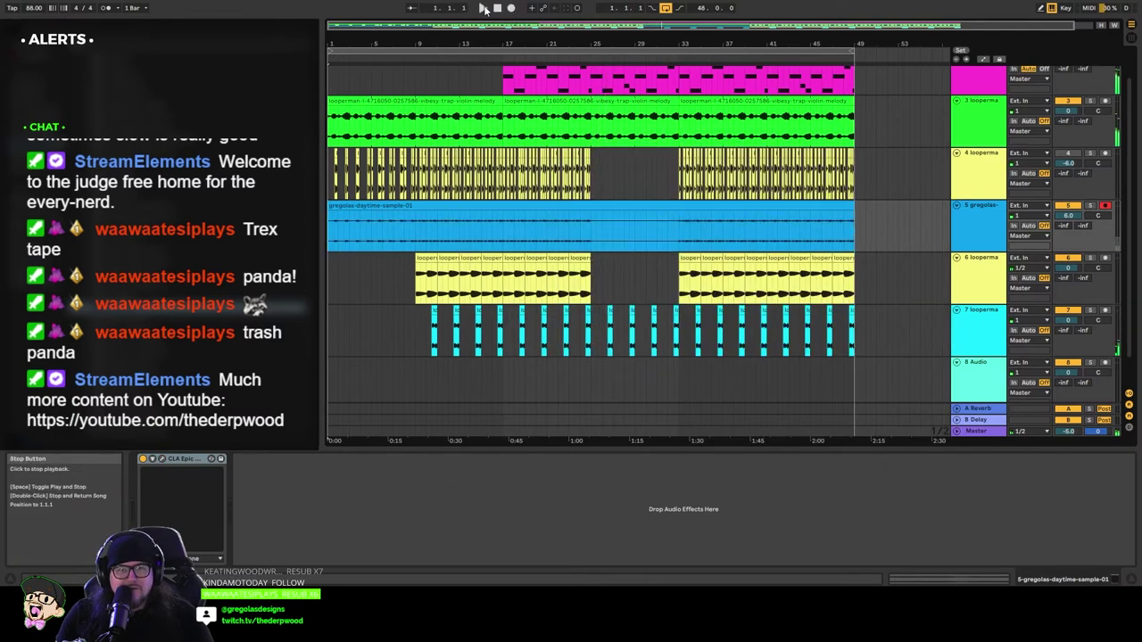
{"action": "left_click", "coordinate": [484, 9]}
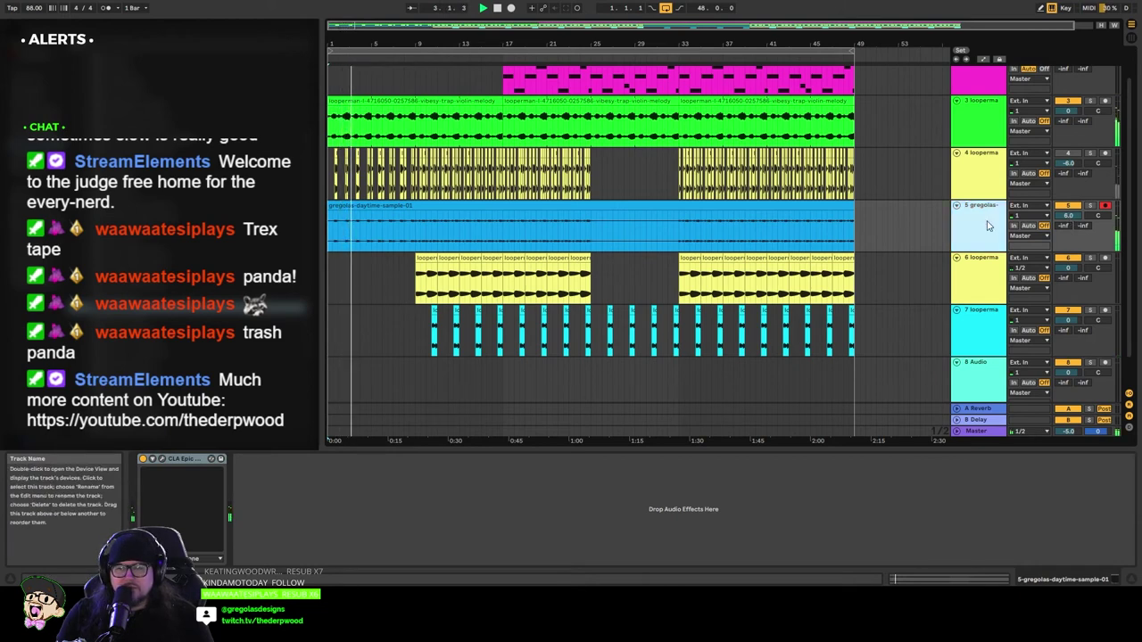
Step: Set the sample track's volume to 0 dB and lower the CLA Epic mix to about 80
{"action": "left_click_drag", "start_coordinate": [1071, 219], "coordinate": [1071, 266]}
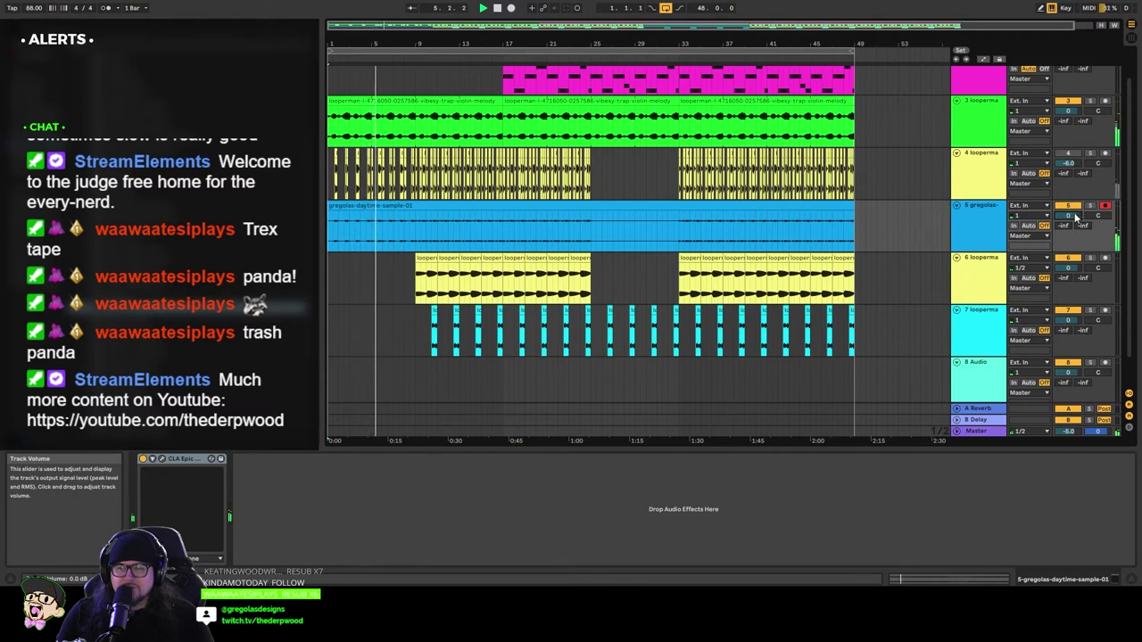
{"action": "left_click", "coordinate": [982, 225]}
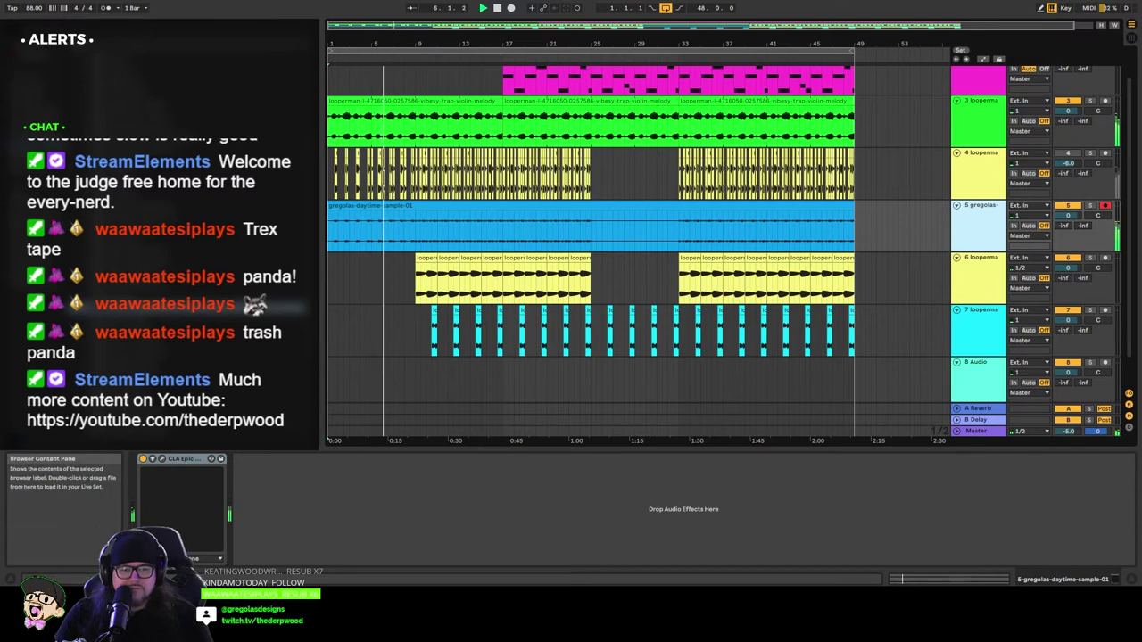
{"action": "left_click", "coordinate": [162, 459]}
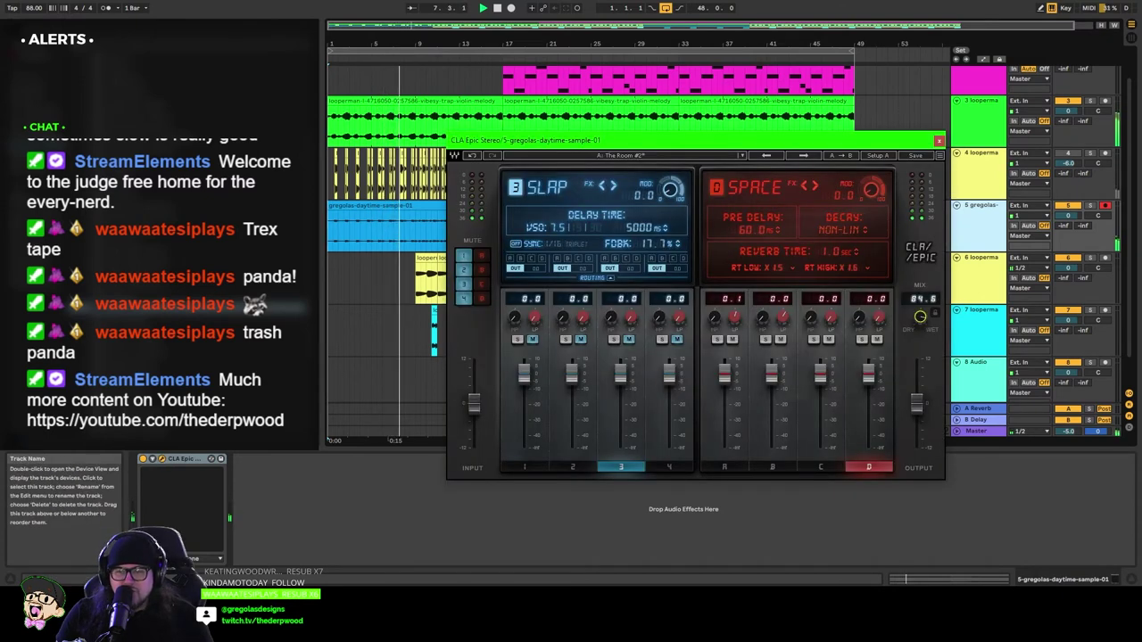
{"action": "left_click_drag", "start_coordinate": [920, 317], "coordinate": [920, 323]}
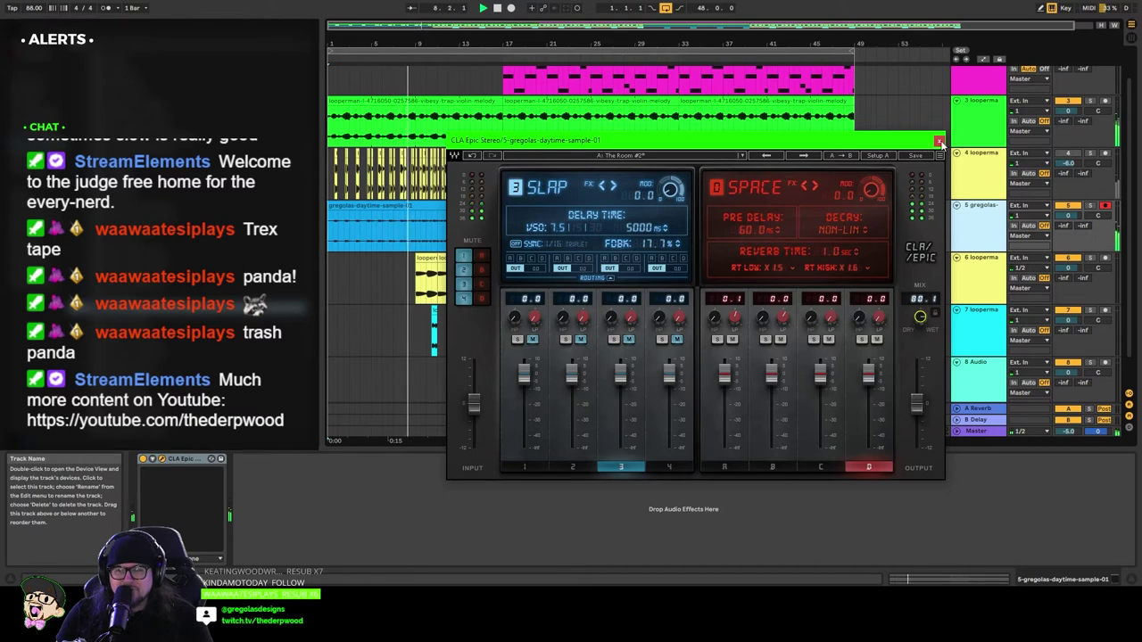
{"action": "left_click", "coordinate": [939, 143]}
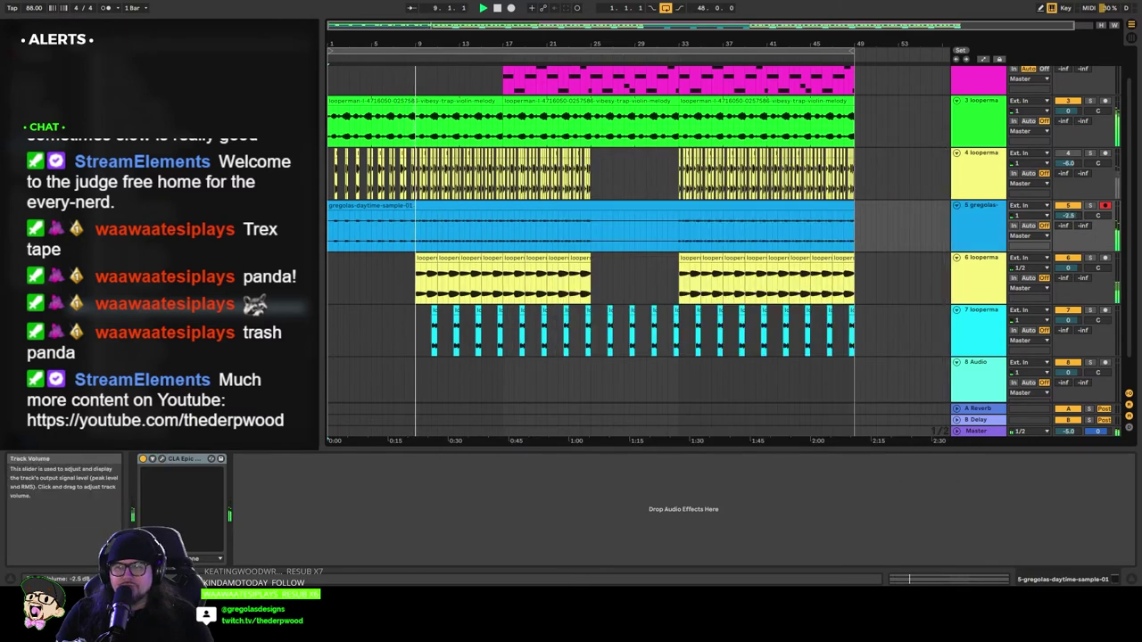
Step: Try lowering the sample track's volume to -5.5 dB
{"action": "scroll", "coordinate": [1071, 216], "scroll_direction": "down", "scroll_amount": 4}
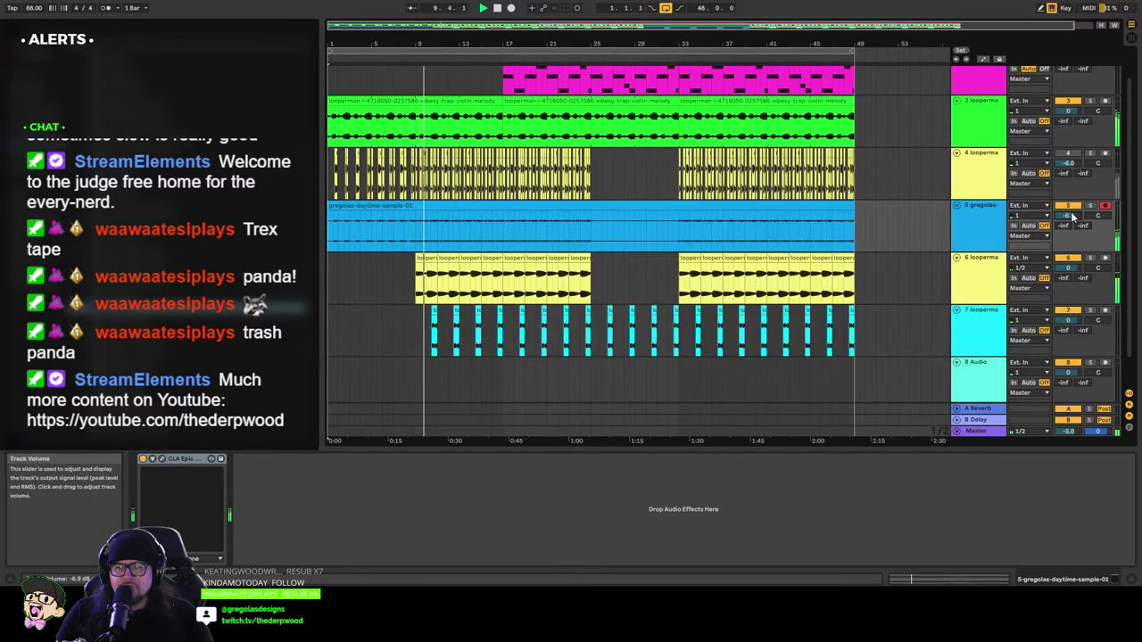
{"action": "left_click_drag", "start_coordinate": [1072, 217], "coordinate": [1071, 210]}
{"action": "left_click", "coordinate": [967, 231]}
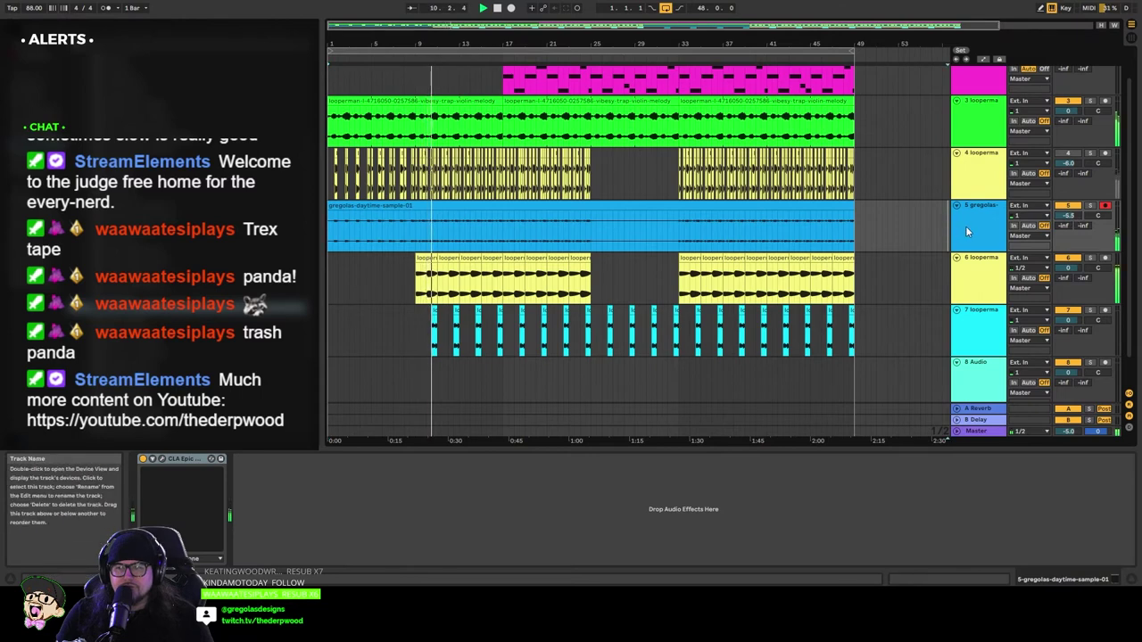
{"action": "left_click", "coordinate": [967, 232]}
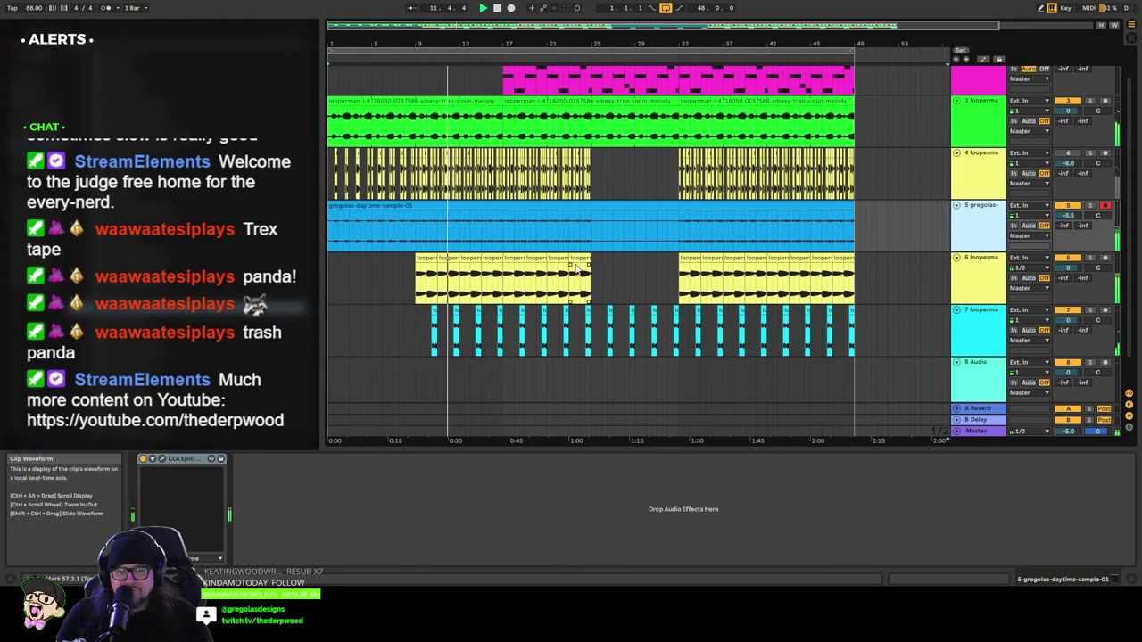
Step: Bypass CLA Epic on the sample track, set the track's volume to 0 dB, and mute it
{"action": "scroll", "coordinate": [1026, 272], "scroll_direction": "up", "scroll_amount": 1}
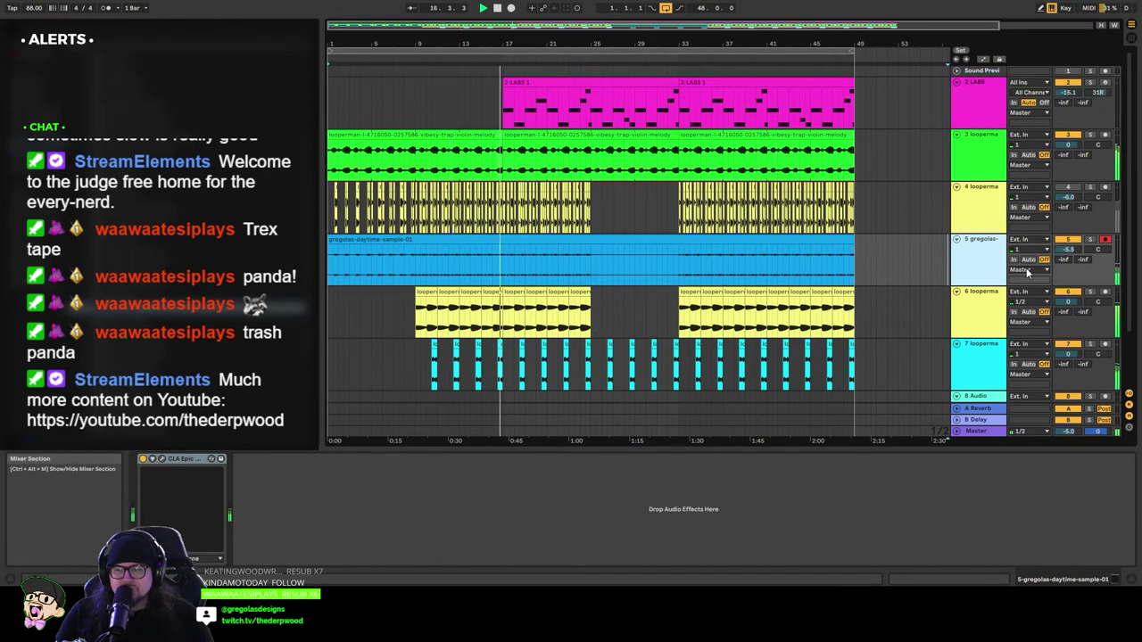
{"action": "left_click", "coordinate": [142, 458]}
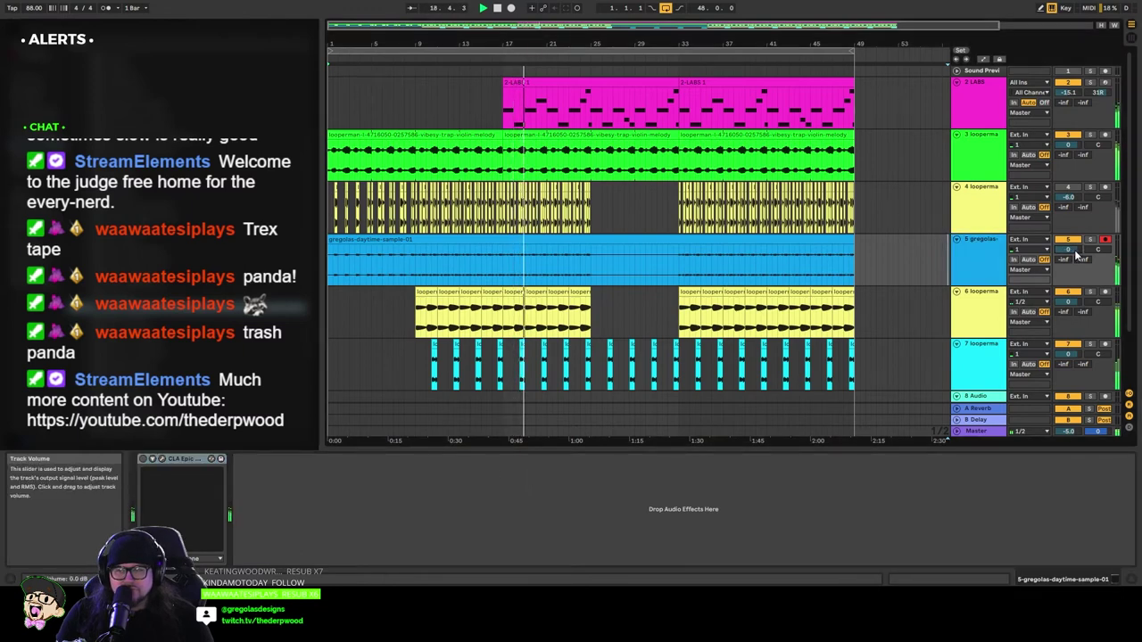
{"action": "scroll", "coordinate": [604, 284], "scroll_direction": "down", "scroll_amount": 3}
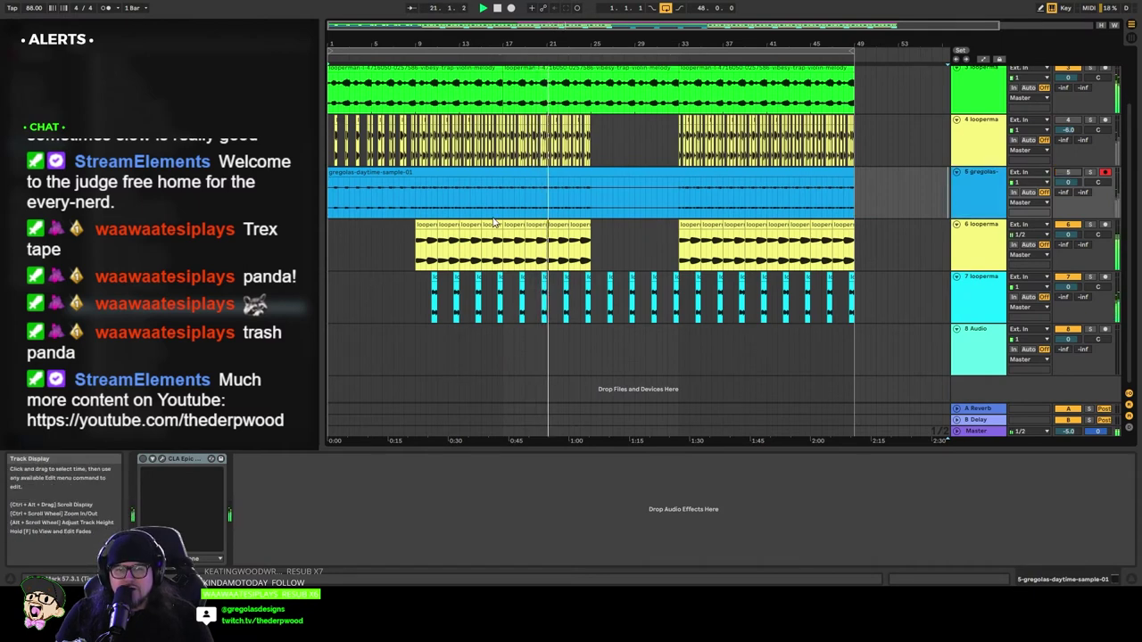
{"action": "scroll", "coordinate": [494, 222], "scroll_direction": "up", "scroll_amount": 3}
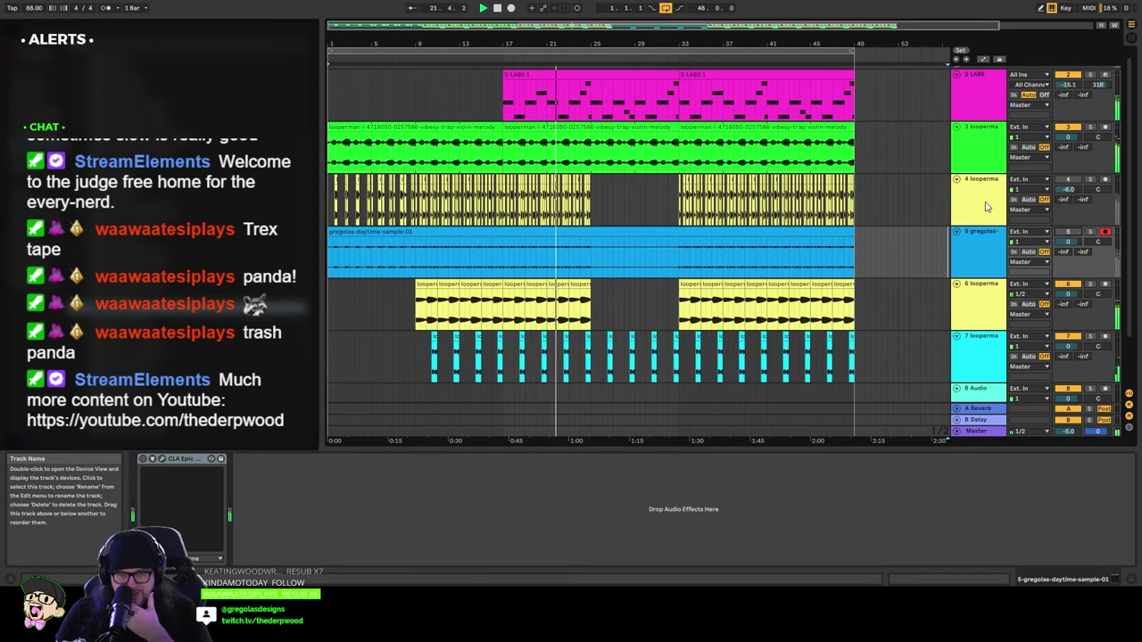
Step: Try CLA EchoSphere Stereo on the soloed LABS track with its mix raised to 60.0
{"action": "scroll", "coordinate": [663, 245], "scroll_direction": "up", "scroll_amount": 1}
{"action": "left_click", "coordinate": [995, 123]}
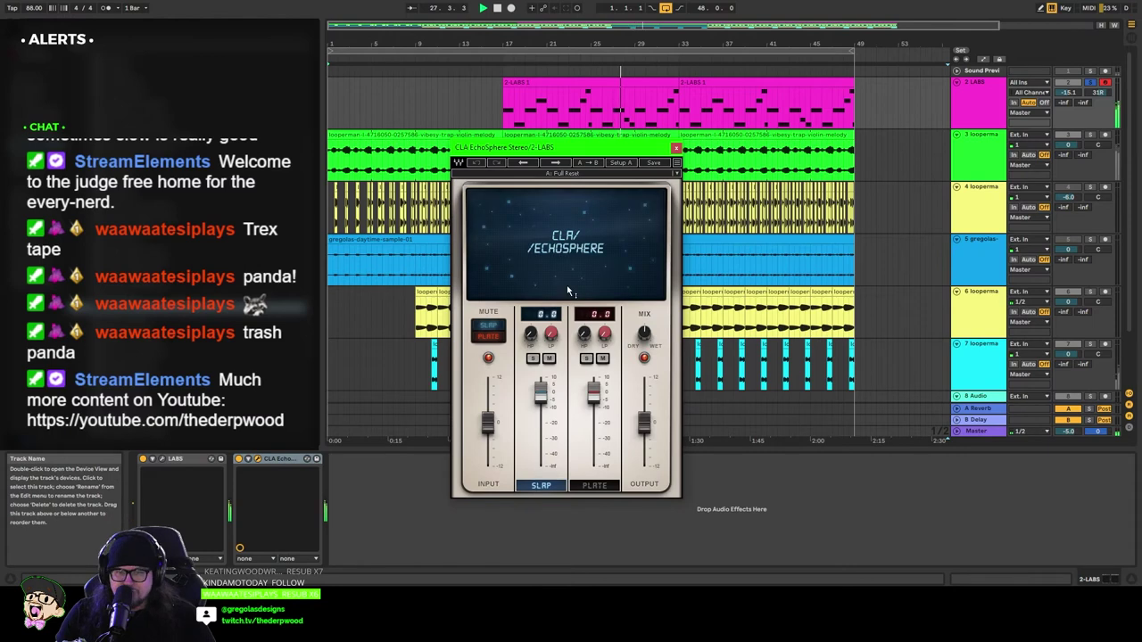
{"action": "left_click_drag", "start_coordinate": [545, 151], "coordinate": [651, 161]}
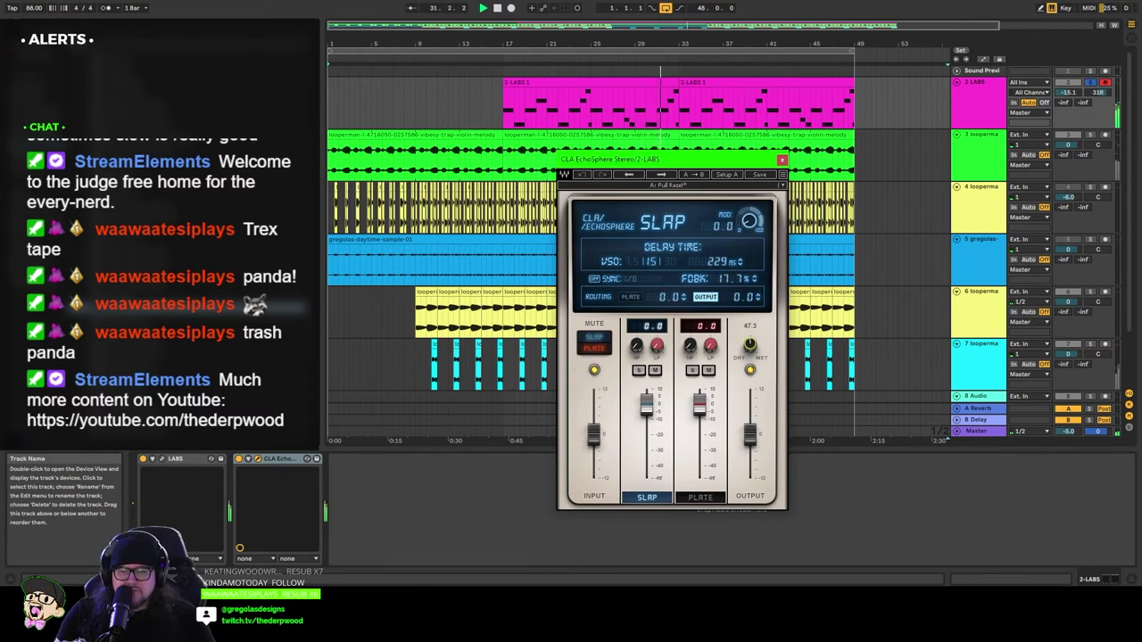
{"action": "left_click_drag", "start_coordinate": [751, 344], "coordinate": [751, 341]}
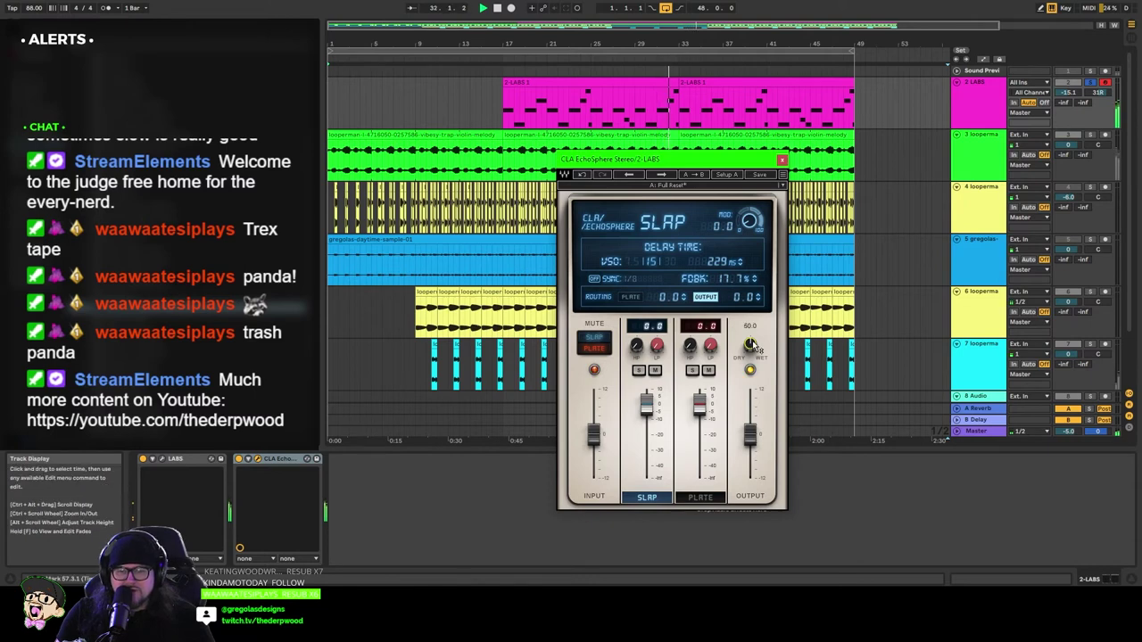
Step: Audition CLA EchoSphere presets on the LABS track, including Solo 1, 3D Solo 1, 3D Solo 2 and SoloSlap 3
{"action": "left_click", "coordinate": [663, 175]}
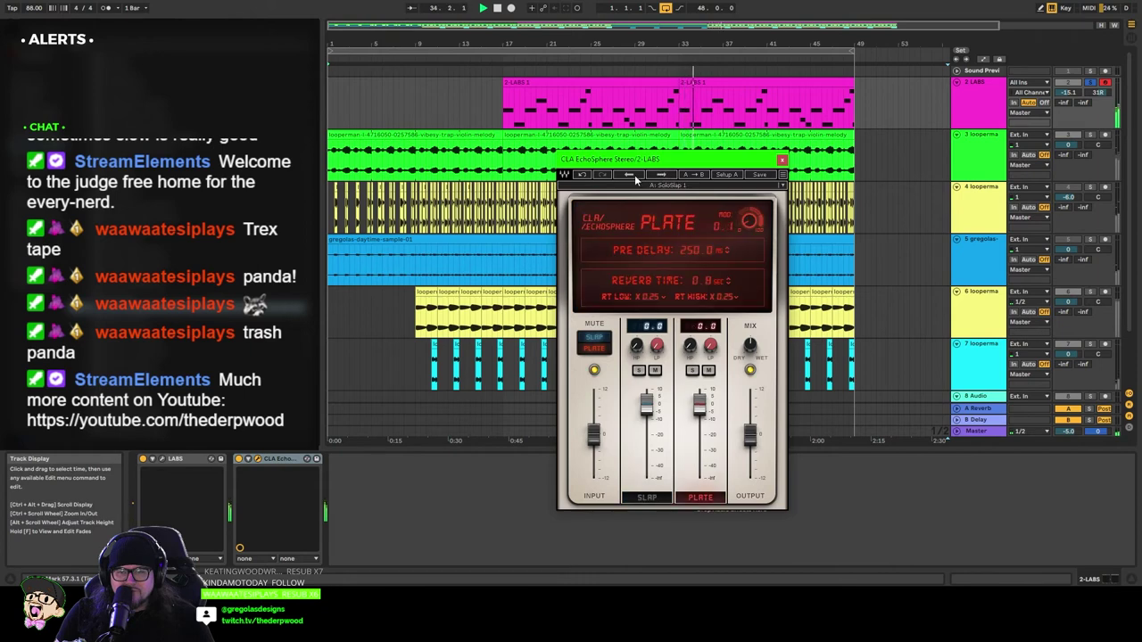
{"action": "left_click", "coordinate": [631, 177]}
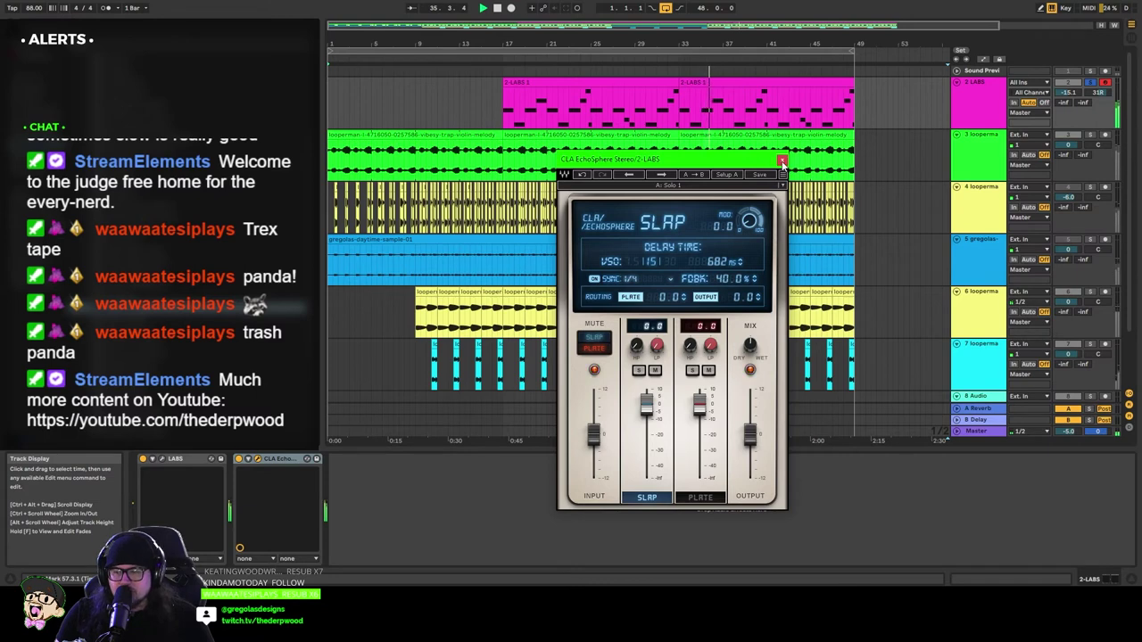
{"action": "left_click", "coordinate": [662, 175]}
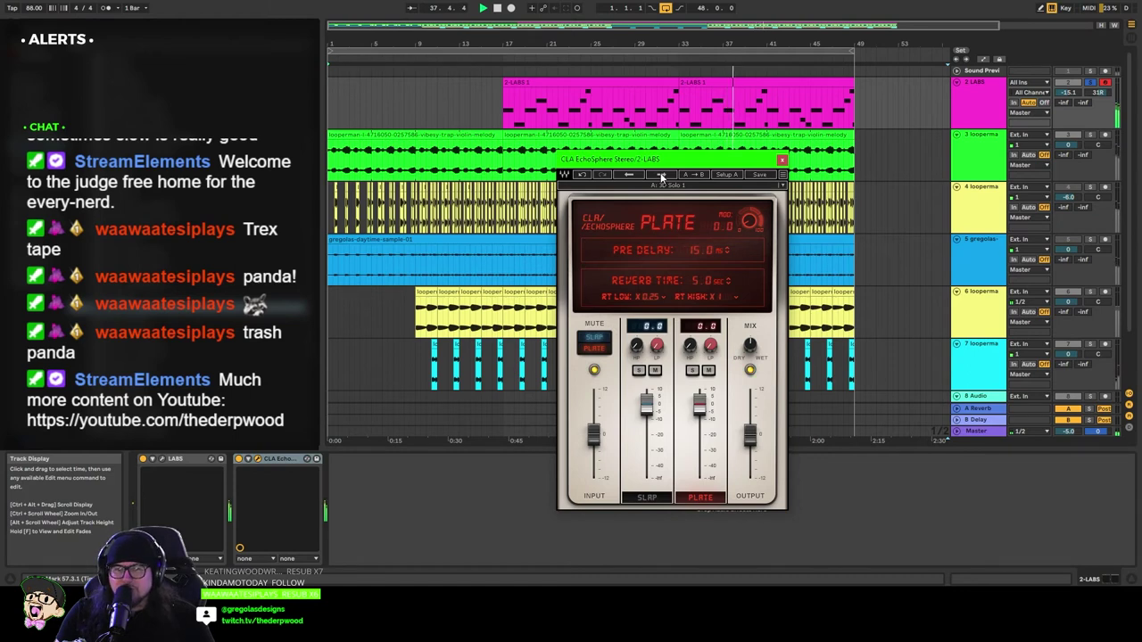
{"action": "left_click", "coordinate": [661, 175]}
{"action": "left_click", "coordinate": [661, 175]}
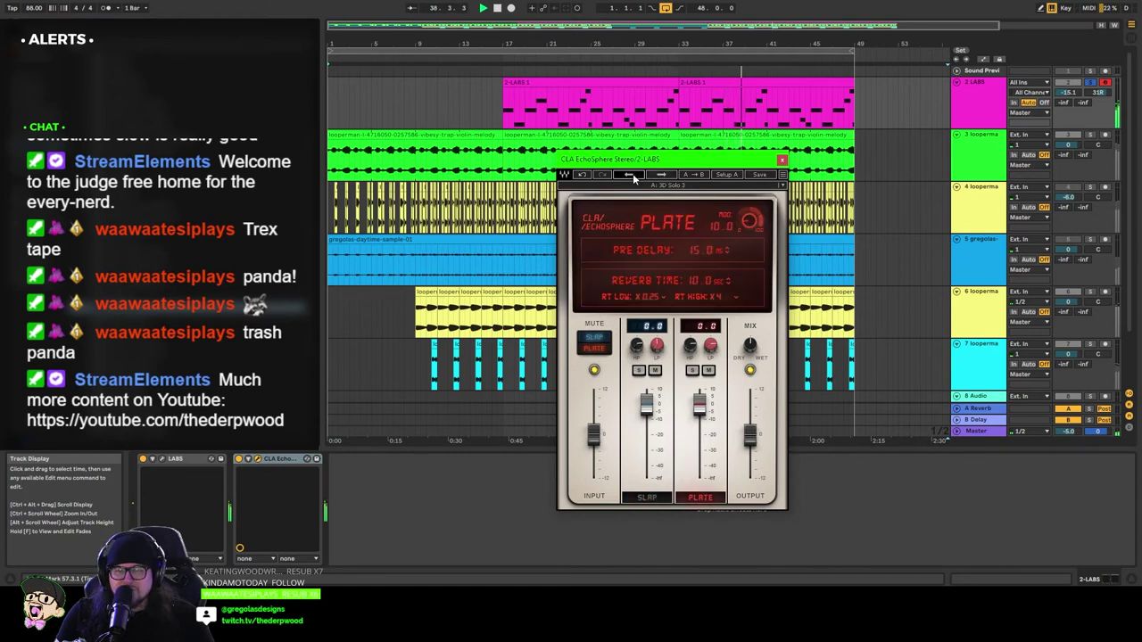
{"action": "left_click", "coordinate": [661, 175]}
{"action": "left_click", "coordinate": [661, 175]}
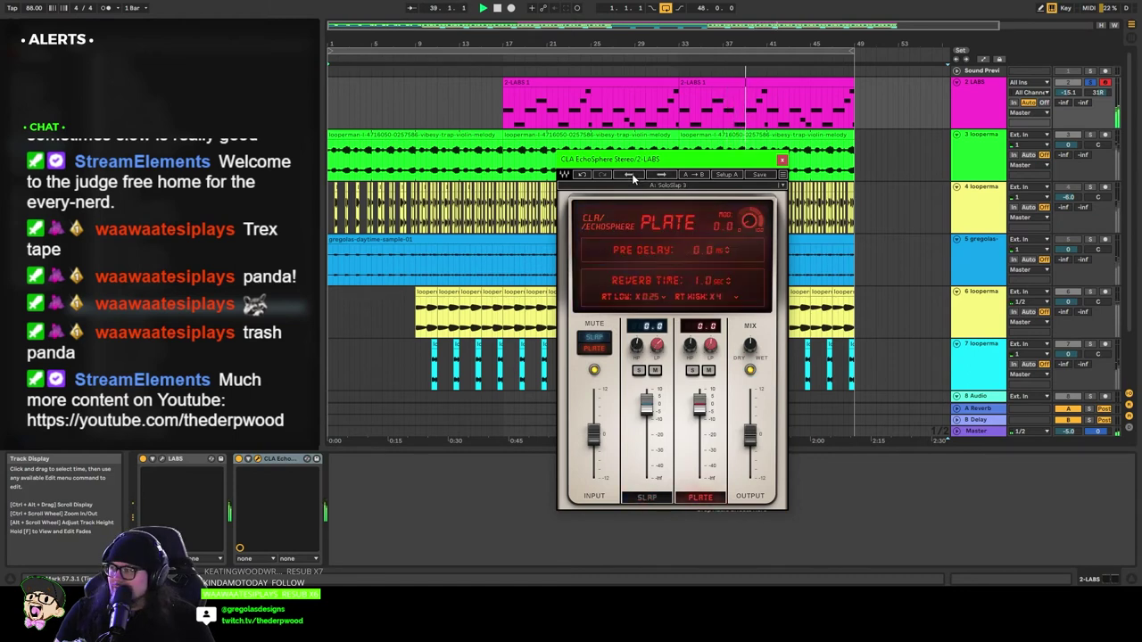
Step: Close CLA EchoSphere, remove it from the LABS track, and unsolo the track
{"action": "left_click", "coordinate": [782, 159]}
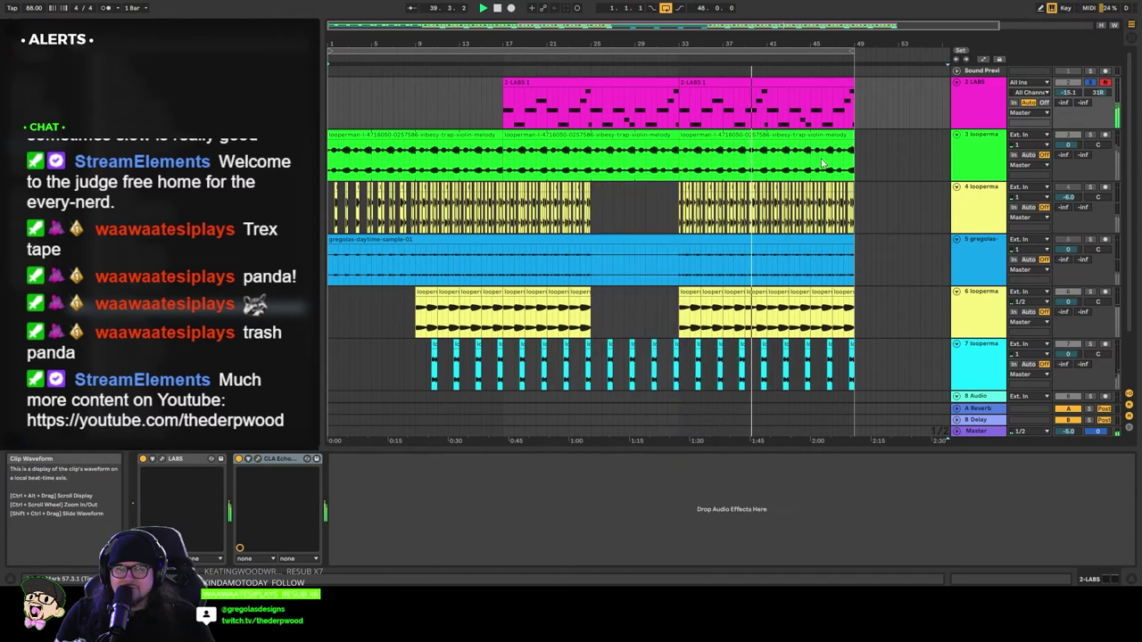
{"action": "left_click", "coordinate": [239, 460]}
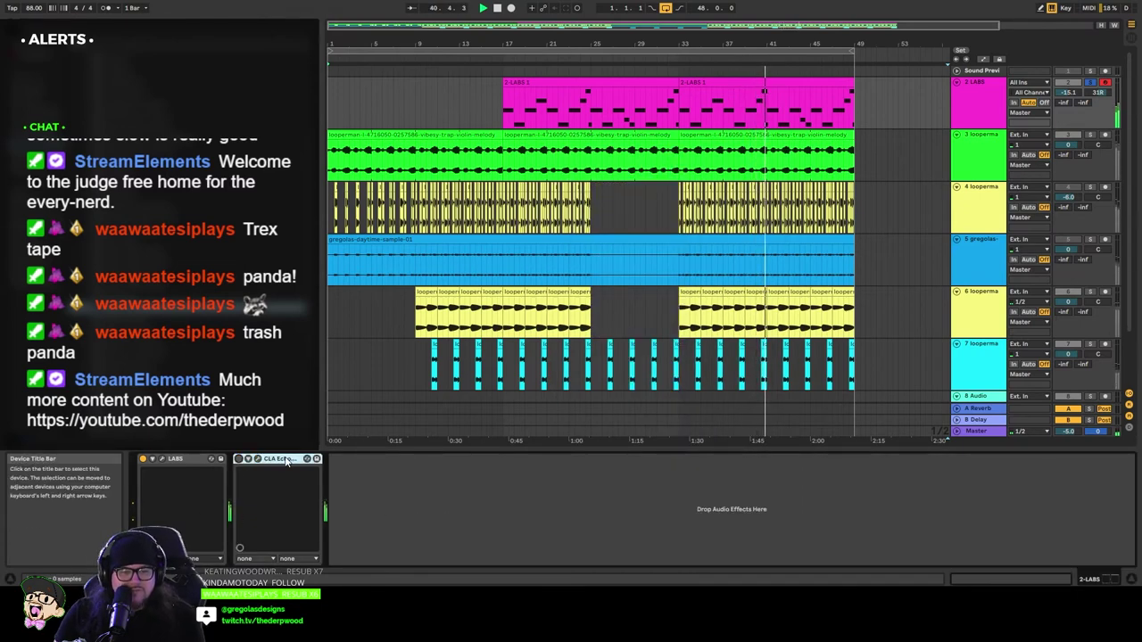
{"action": "key", "text": "Delete"}
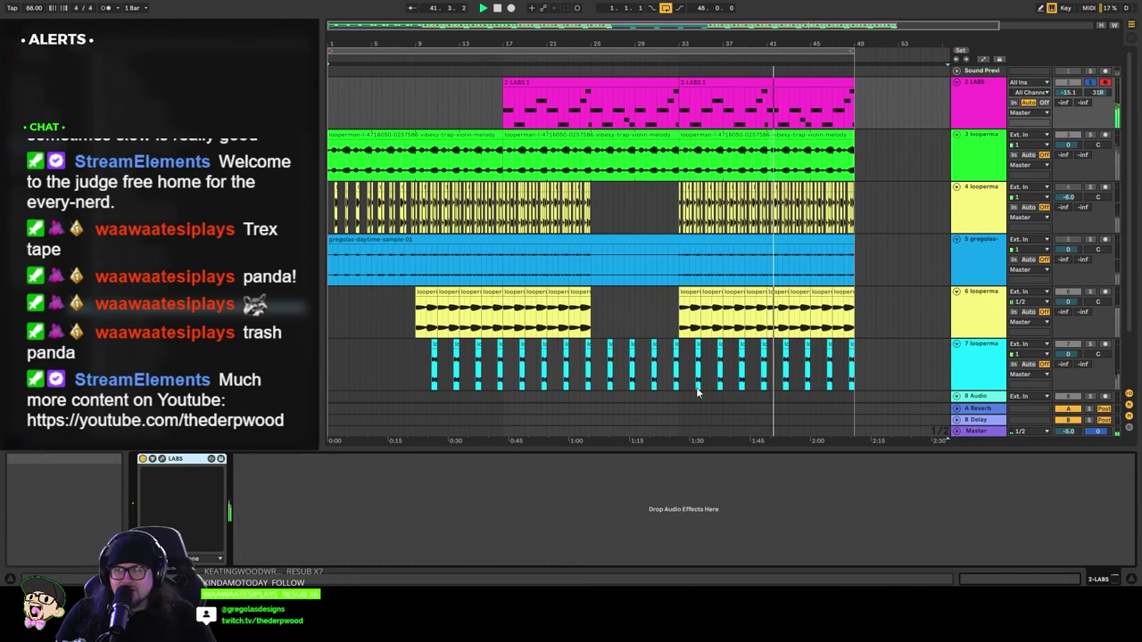
{"action": "left_click", "coordinate": [1090, 82]}
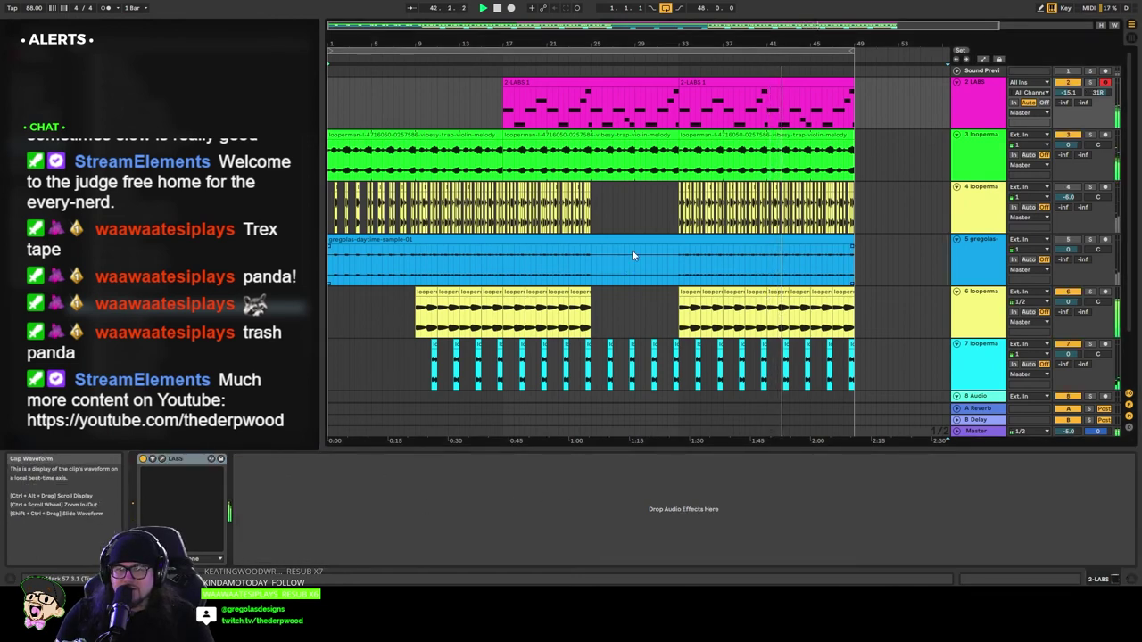
Step: Add the Flutter delay to the LABS track and set its Dry/Wet to 6.3 %
{"action": "left_click", "coordinate": [979, 102]}
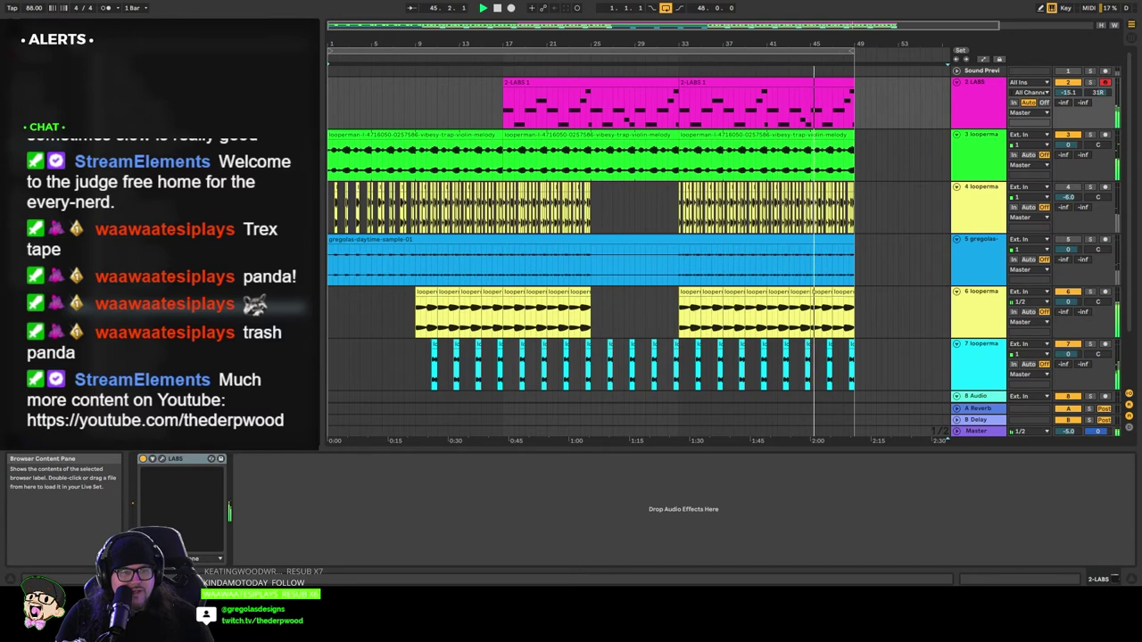
{"action": "left_click_drag", "start_coordinate": [1002, 141], "coordinate": [986, 112]}
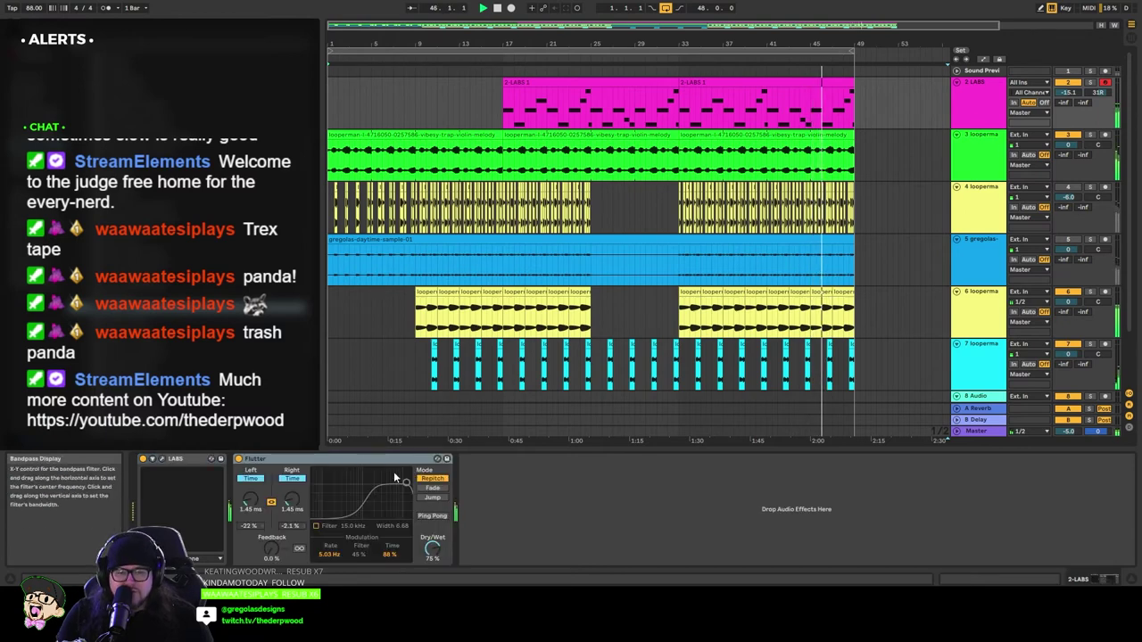
{"action": "left_click_drag", "start_coordinate": [431, 550], "coordinate": [432, 578]}
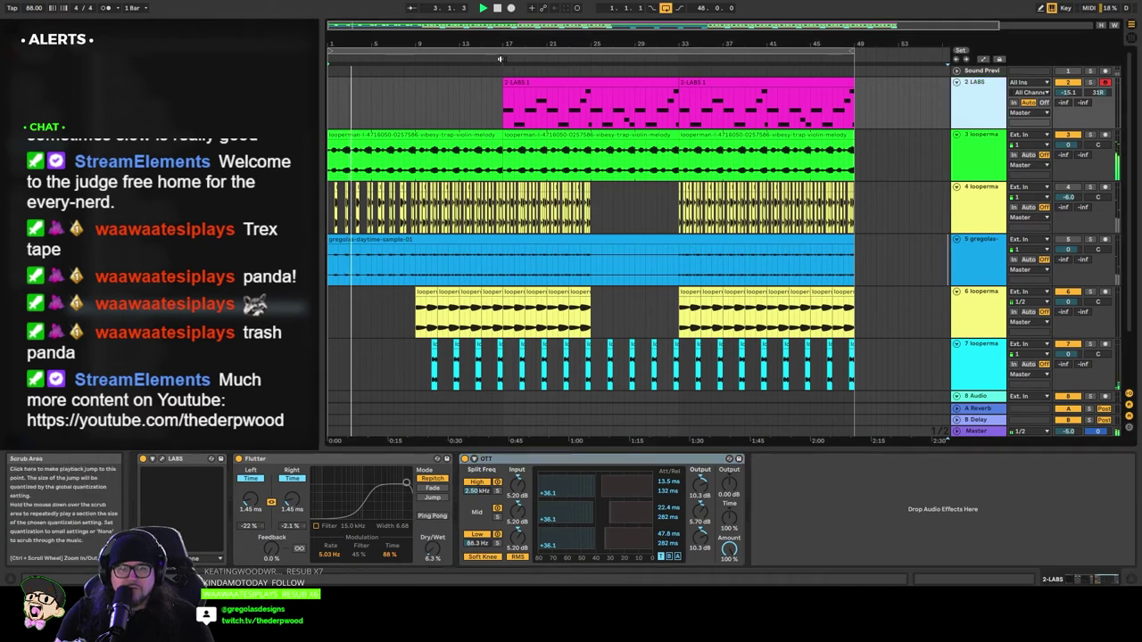
Step: Add OTT to the LABS track with its Amount at 45 %, and lower the track's volume to -16.0 dB
{"action": "mouse_move", "coordinate": [729, 548]}
{"action": "left_mouse_down"}
{"action": "mouse_move", "coordinate": [729, 608]}
{"action": "mouse_move", "coordinate": [729, 538]}
{"action": "left_mouse_up"}
{"action": "left_click", "coordinate": [646, 459]}
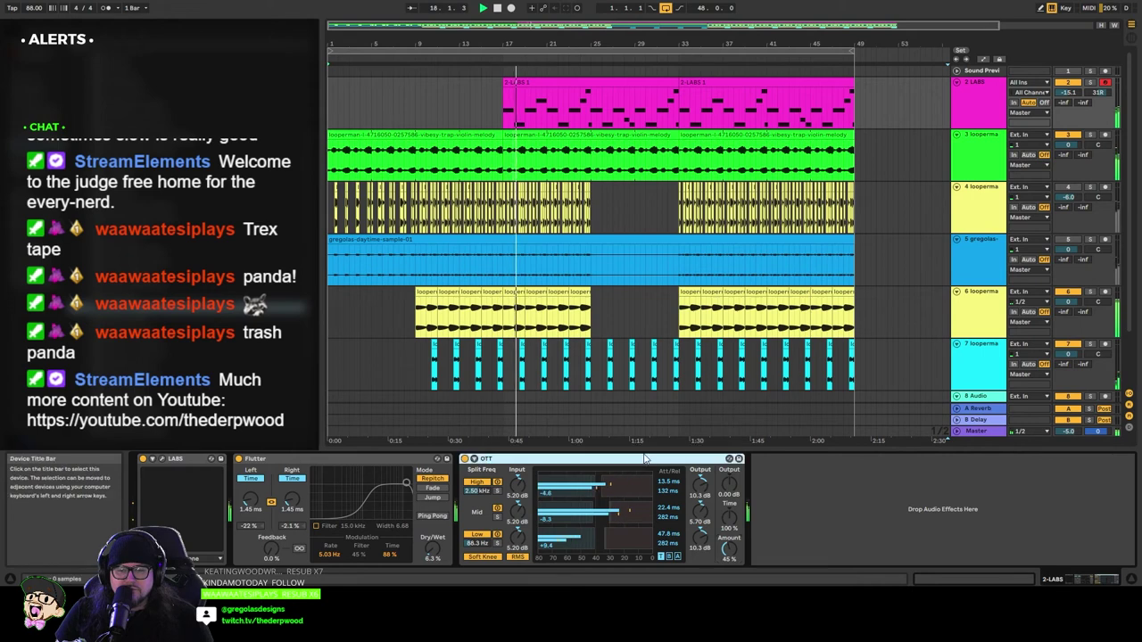
{"action": "left_click", "coordinate": [984, 102]}
{"action": "left_click_drag", "start_coordinate": [1068, 94], "coordinate": [1068, 102]}
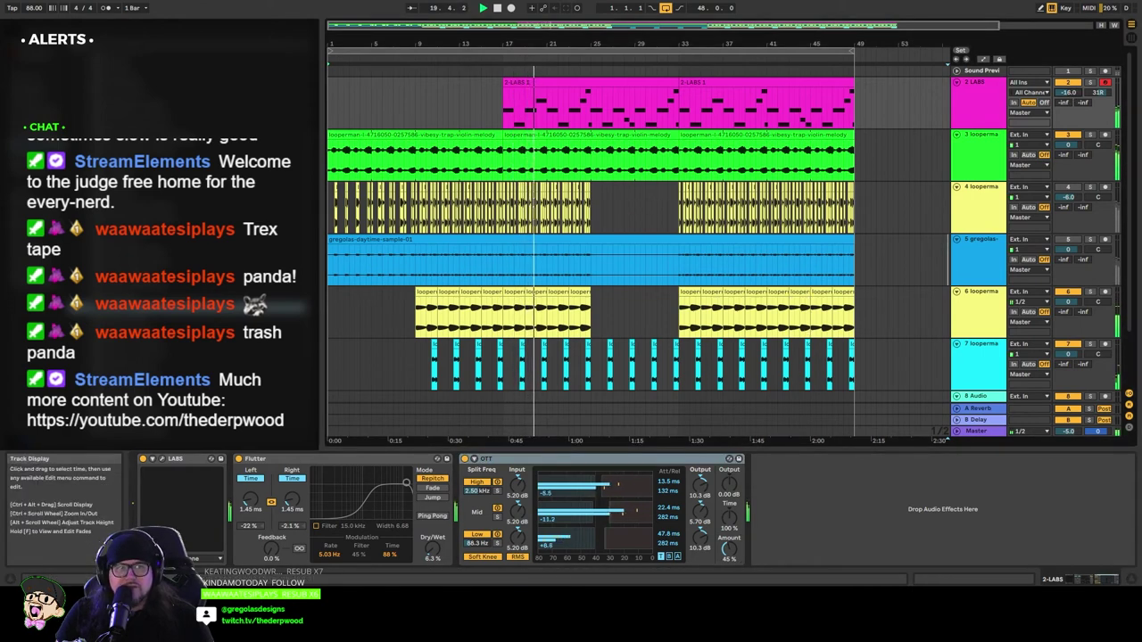
Step: Set the master volume to 0 dB and raise the master's GW MixCentric Intensity to 62.2
{"action": "left_click", "coordinate": [976, 431]}
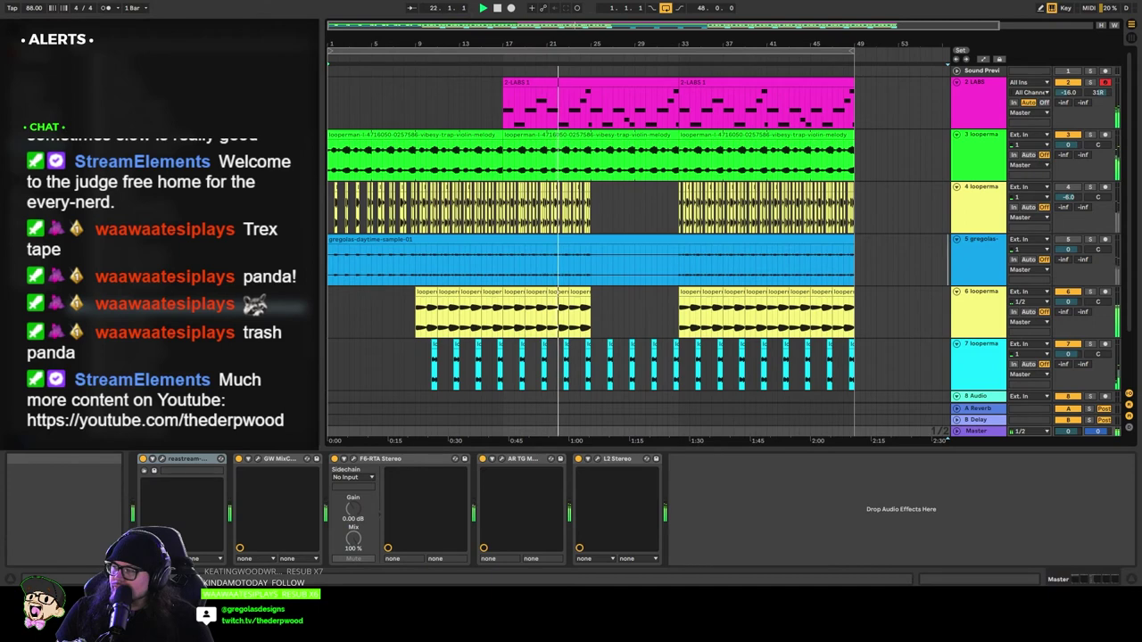
{"action": "left_click", "coordinate": [957, 431]}
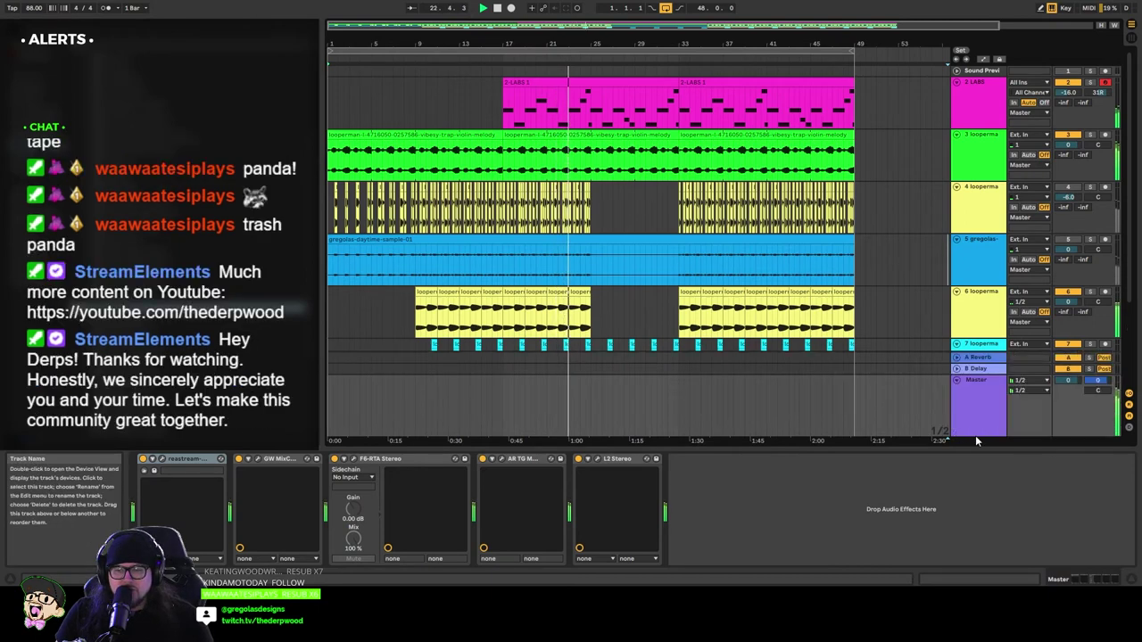
{"action": "left_click", "coordinate": [259, 458]}
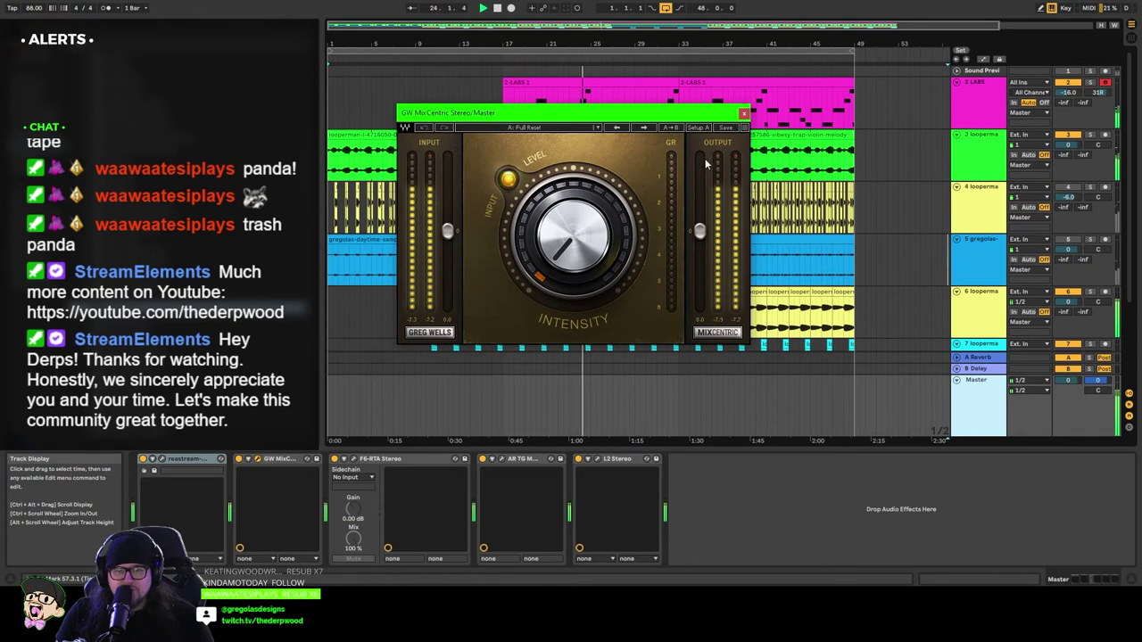
{"action": "left_click_drag", "start_coordinate": [571, 240], "coordinate": [571, 183]}
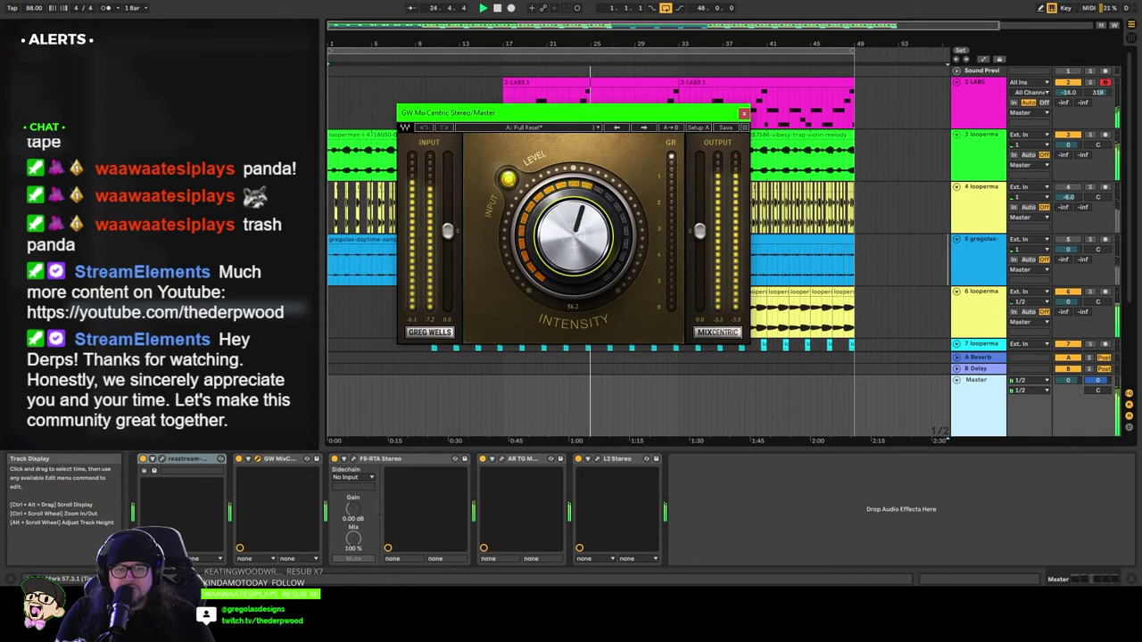
{"action": "left_click_drag", "start_coordinate": [573, 235], "coordinate": [573, 221]}
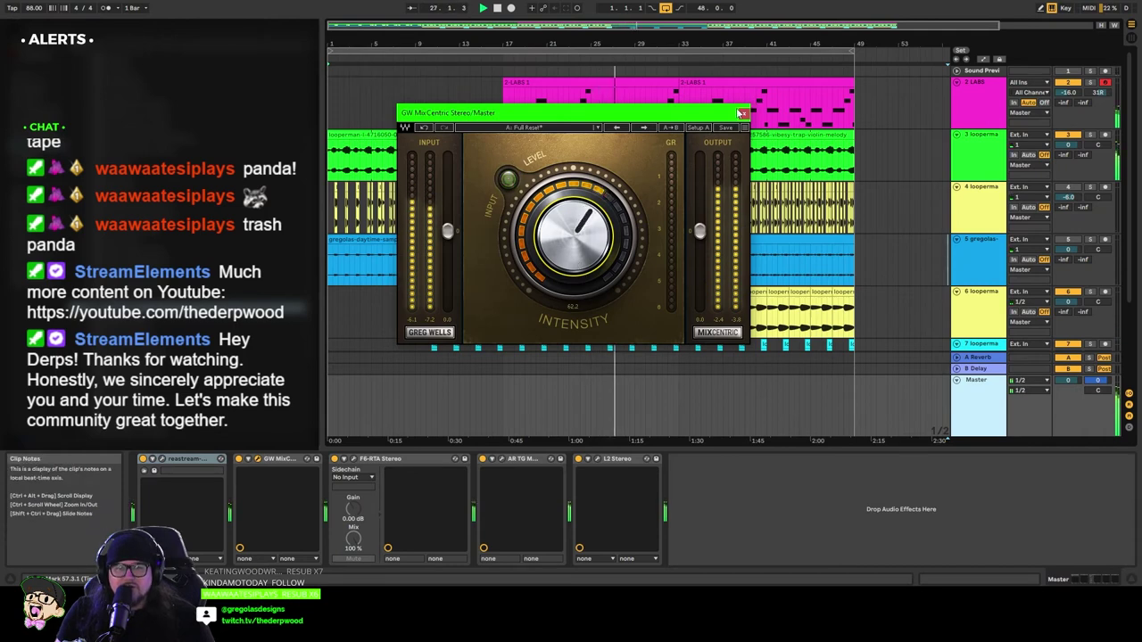
{"action": "left_click", "coordinate": [744, 116]}
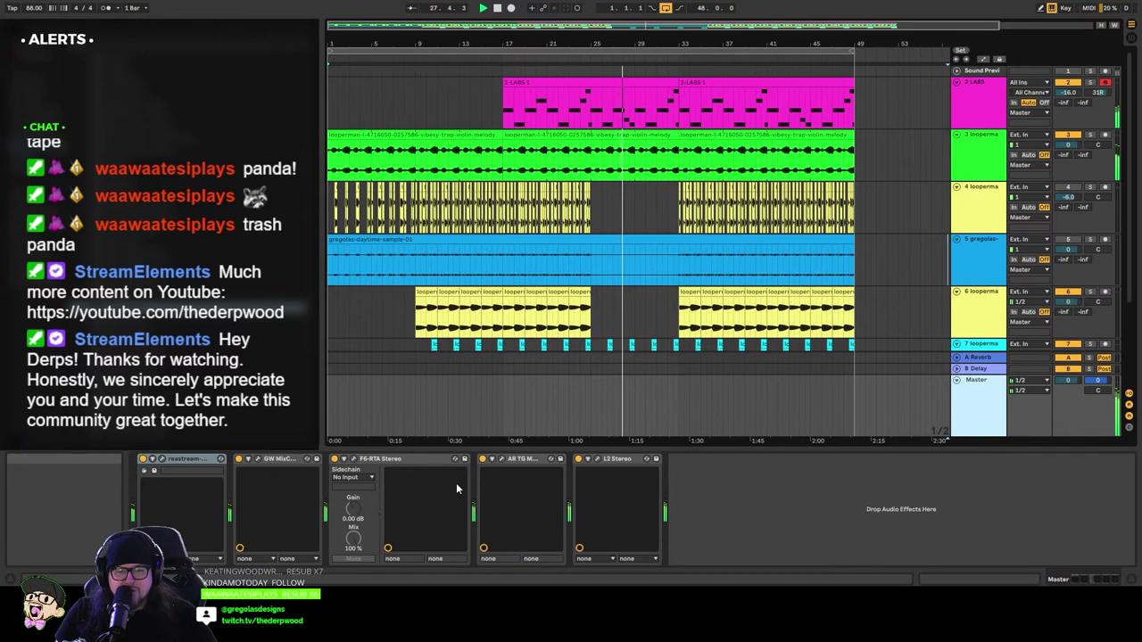
Step: In the master's F6-RTA, boost band 1 about 4.5 dB at 27 Hz, boost band 2, and lower the high-cut filter to about 4.2 kHz
{"action": "left_click", "coordinate": [355, 460]}
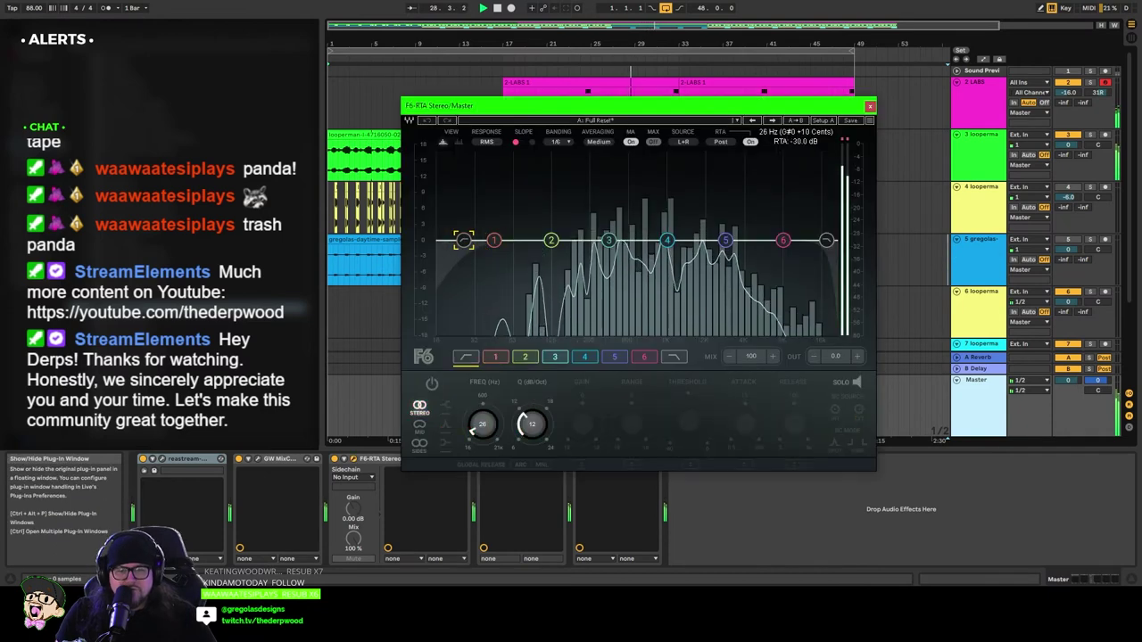
{"action": "left_click_drag", "start_coordinate": [494, 240], "coordinate": [465, 216]}
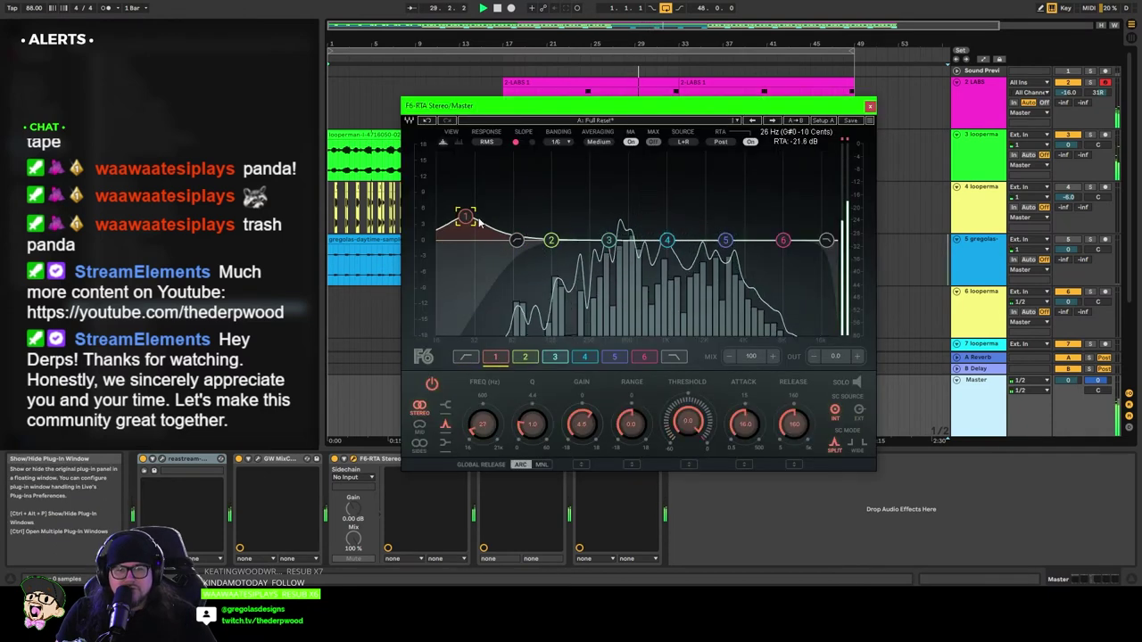
{"action": "left_click_drag", "start_coordinate": [551, 240], "coordinate": [524, 188]}
{"action": "left_click_drag", "start_coordinate": [826, 239], "coordinate": [748, 240]}
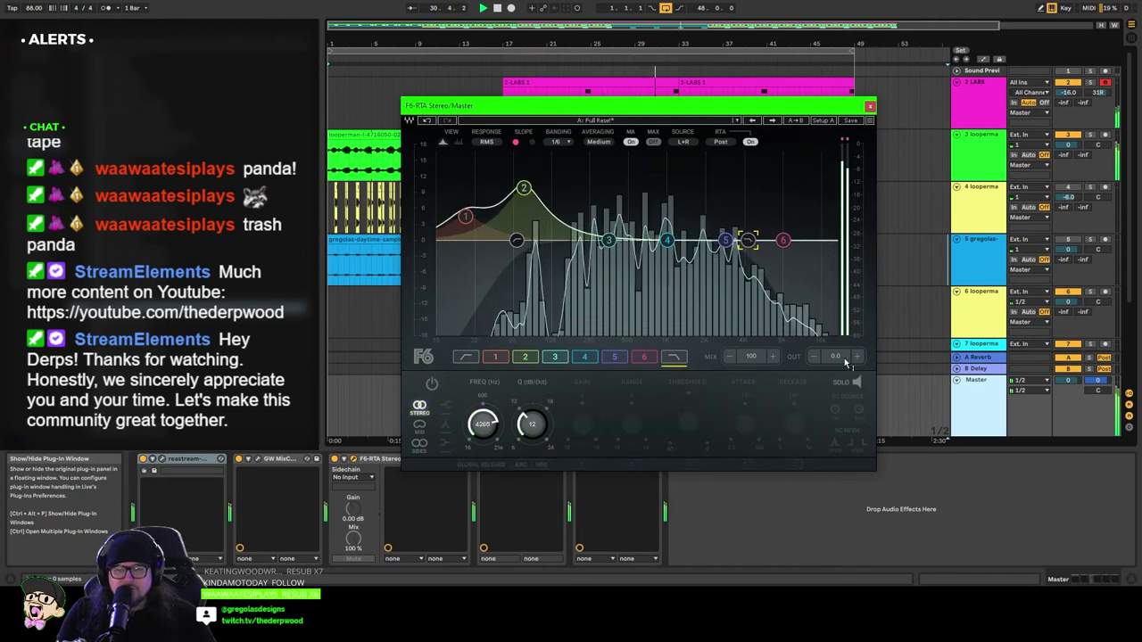
Step: Set the F6-RTA output to -4.0 dB and boost the highs with band 6 and with band 5 at about 6141 Hz
{"action": "left_click_drag", "start_coordinate": [837, 357], "coordinate": [837, 384]}
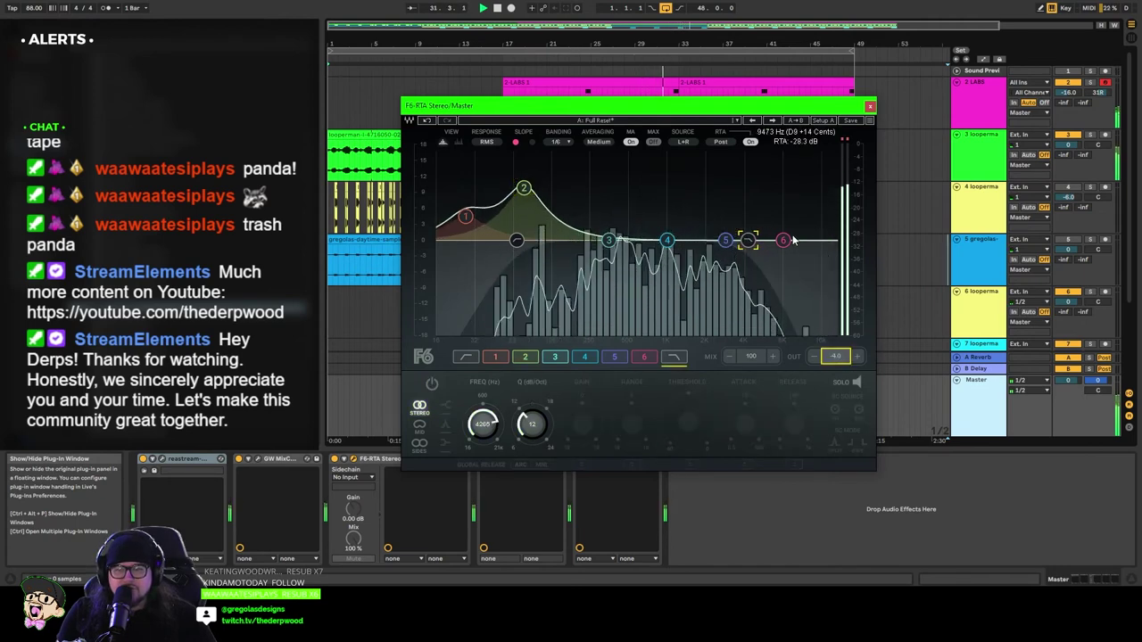
{"action": "left_click_drag", "start_coordinate": [783, 239], "coordinate": [800, 218]}
{"action": "left_click_drag", "start_coordinate": [725, 240], "coordinate": [768, 226]}
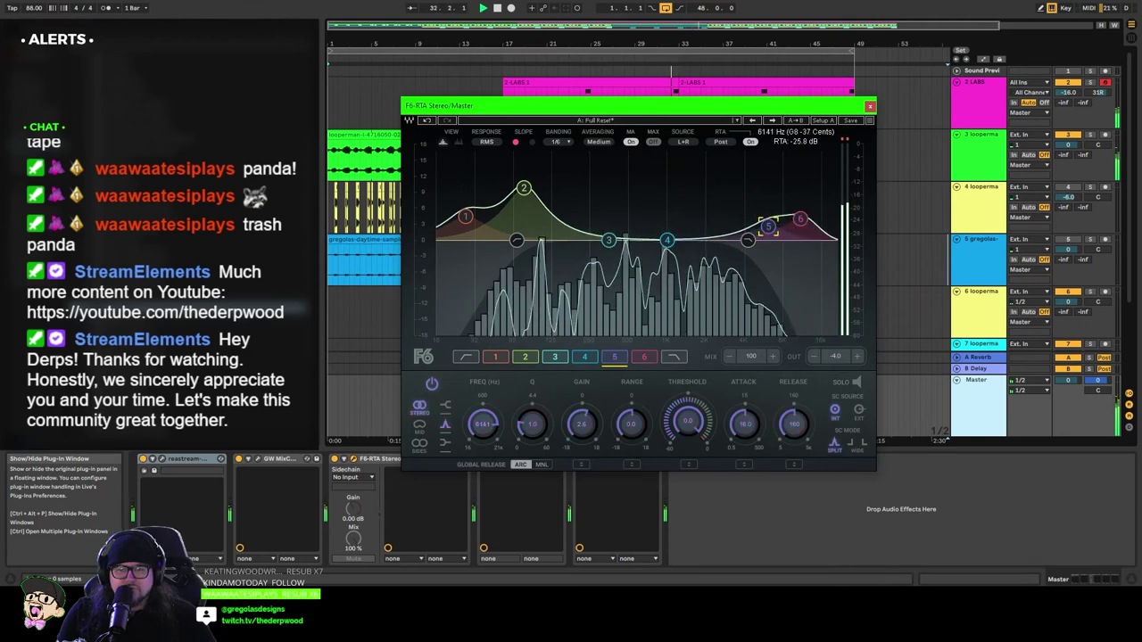
Step: In the master's F6-RTA, boost band 3 and boost band 4 by 4.6 dB at about 2160 Hz, and shift band 2 lower in frequency
{"action": "left_click", "coordinate": [668, 240]}
{"action": "left_click_drag", "start_coordinate": [668, 240], "coordinate": [577, 211]}
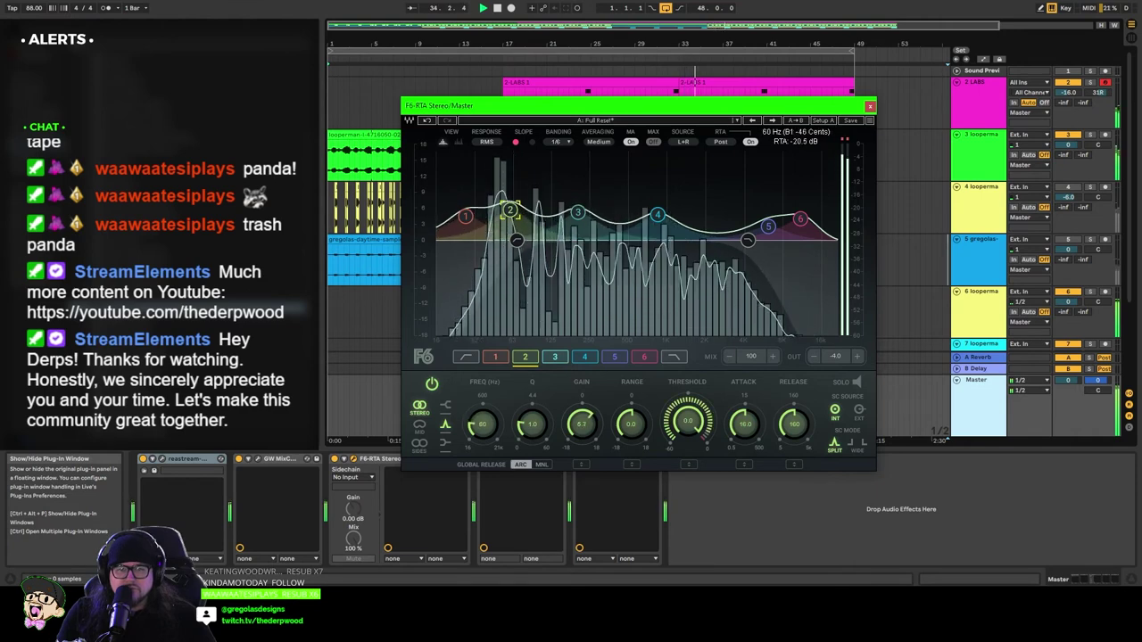
{"action": "left_click_drag", "start_coordinate": [580, 221], "coordinate": [591, 218]}
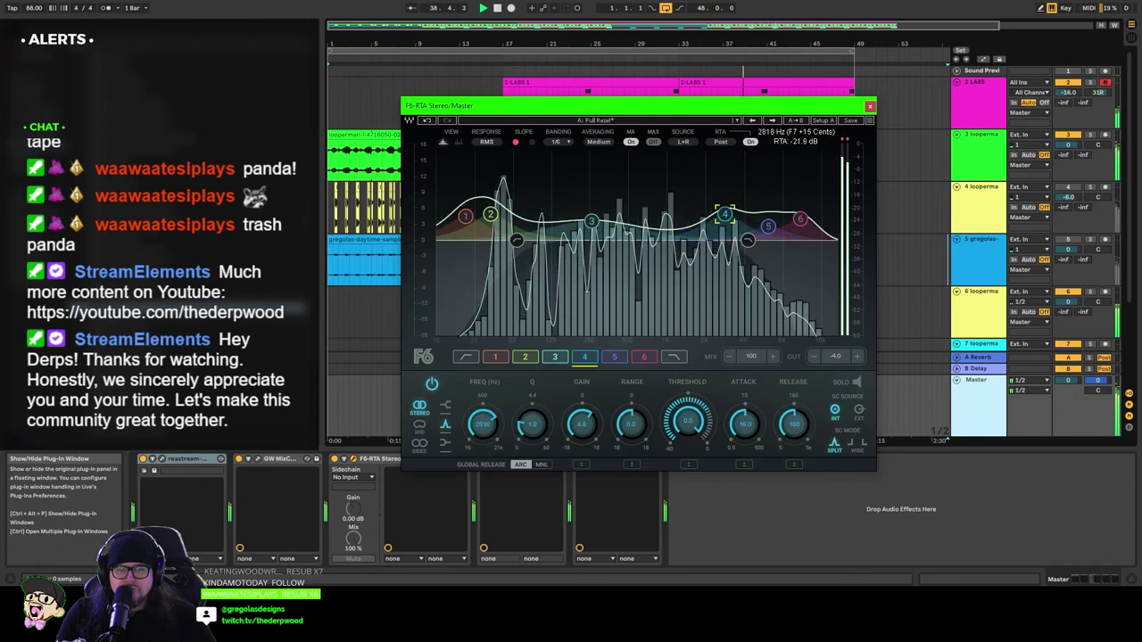
{"action": "left_click_drag", "start_coordinate": [725, 215], "coordinate": [710, 216]}
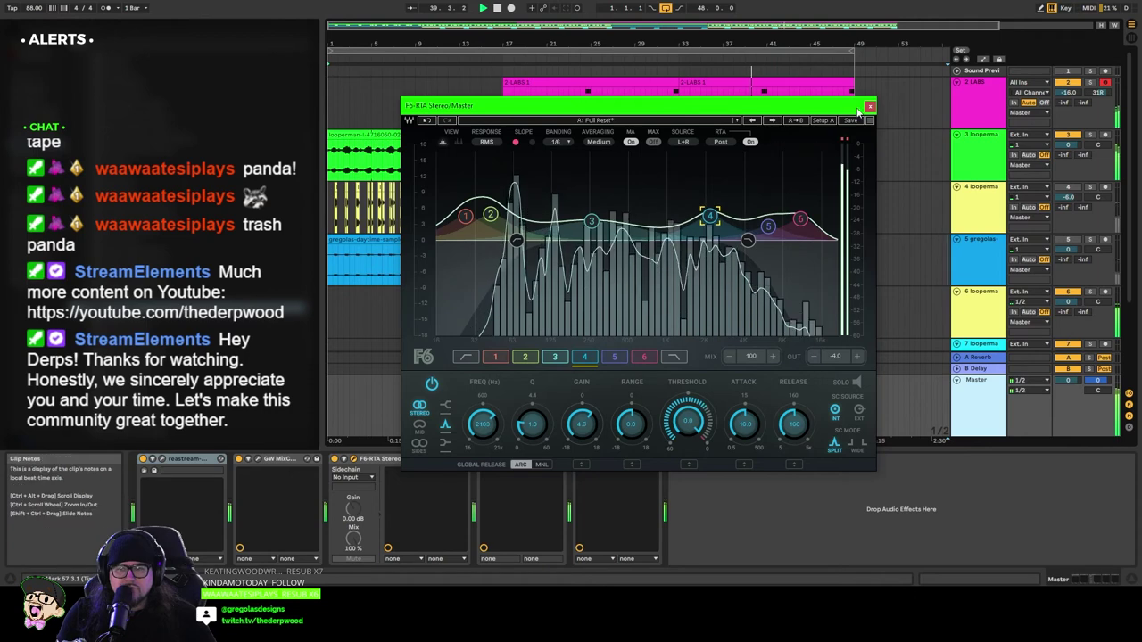
{"action": "left_click", "coordinate": [871, 107]}
Step: Load the Mastering 1 preset from the Yoad Nevo presets in the master's AR TG Mastering chain
{"action": "left_click", "coordinate": [501, 458]}
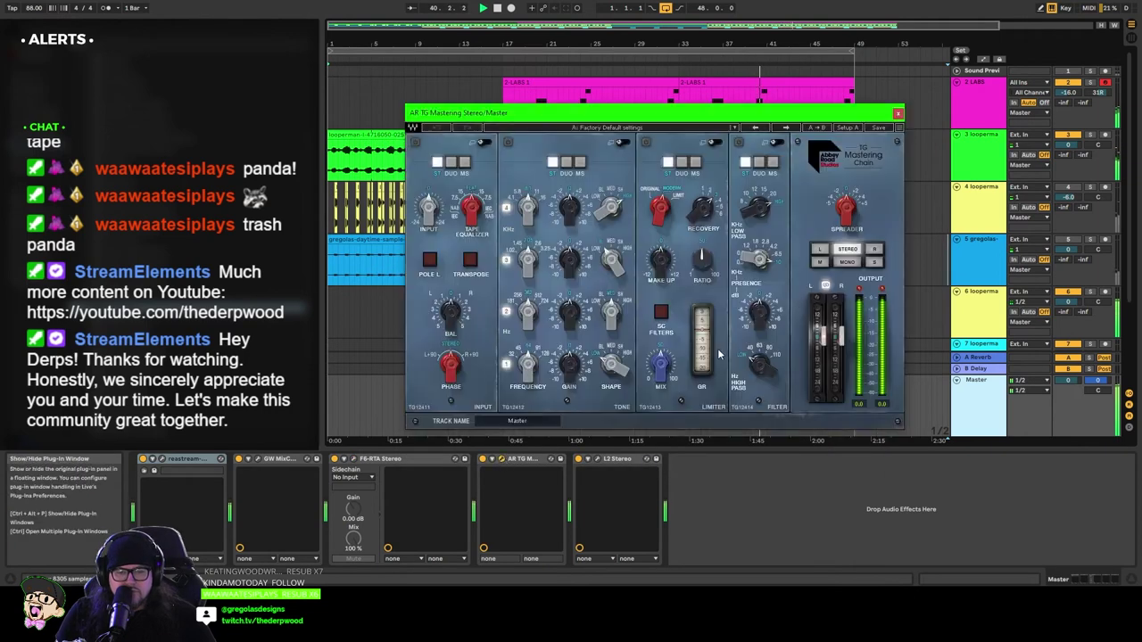
{"action": "left_click", "coordinate": [732, 128]}
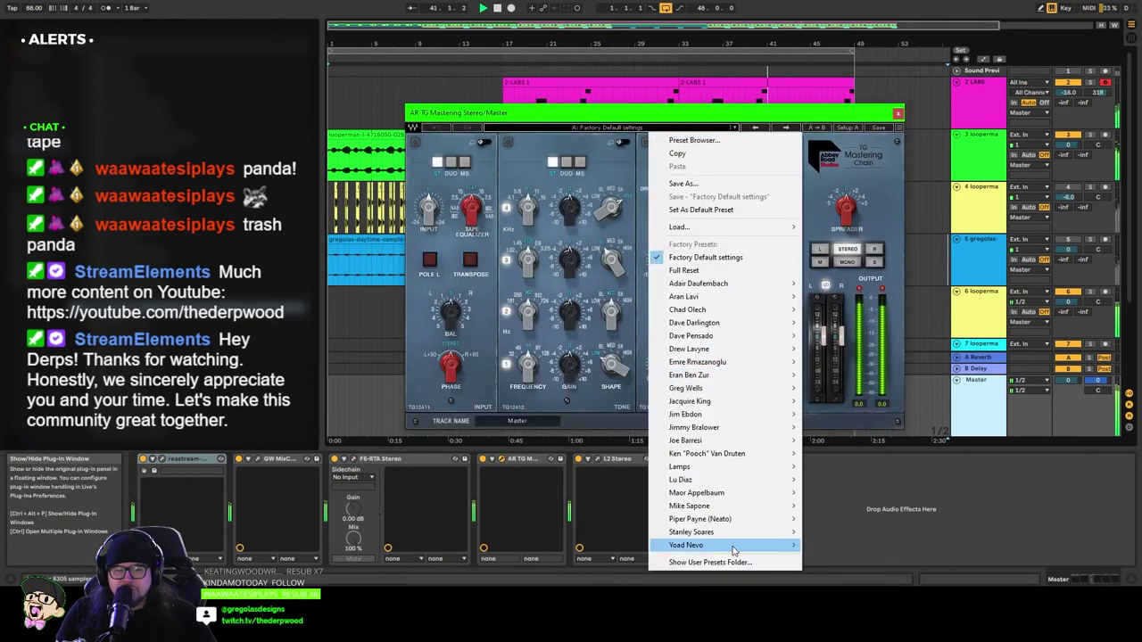
{"action": "mouse_move", "coordinate": [740, 545]}
{"action": "left_click", "coordinate": [853, 467]}
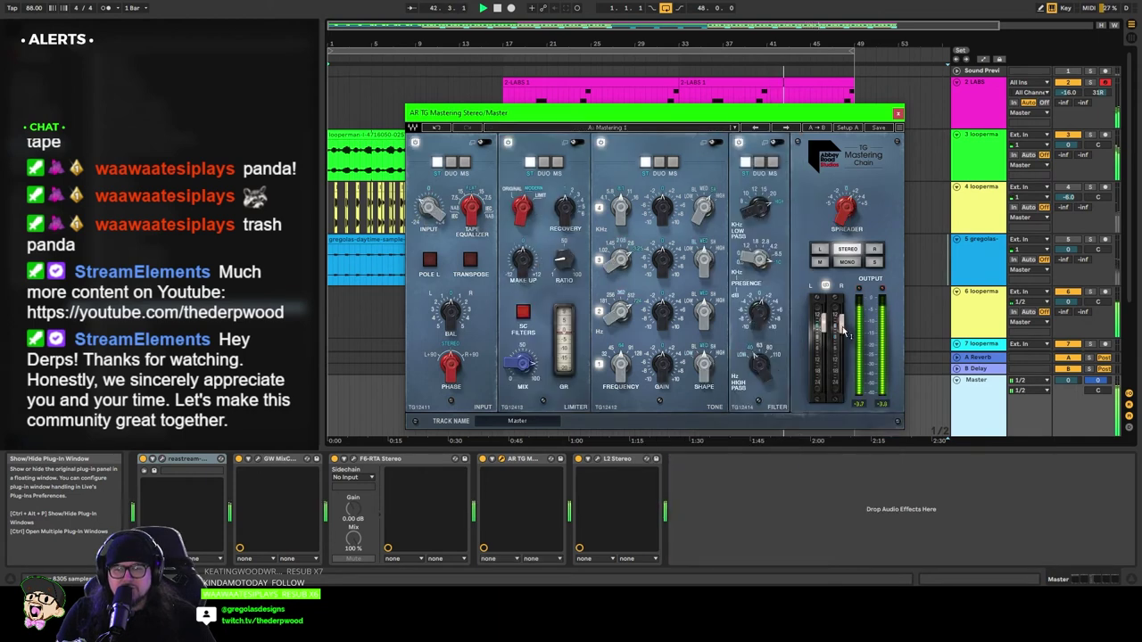
{"action": "left_click", "coordinate": [897, 112]}
Step: Load the 24 bit Auto release preset in the master's L2 Ultramaximizer and set its Threshold to -6.0
{"action": "left_click", "coordinate": [598, 459]}
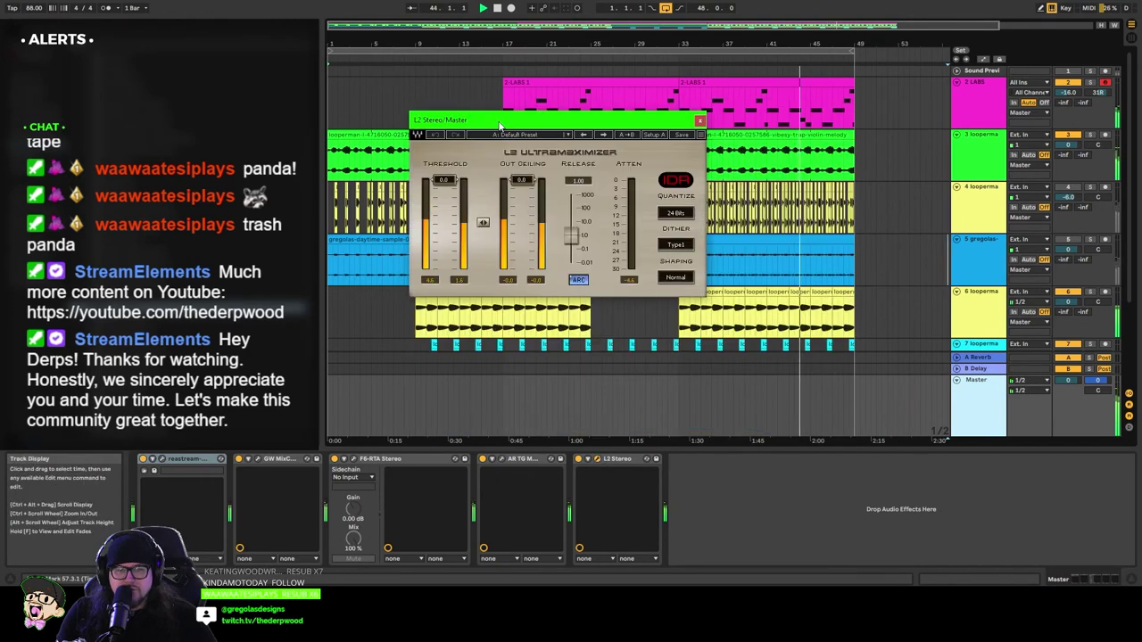
{"action": "left_click", "coordinate": [531, 134]}
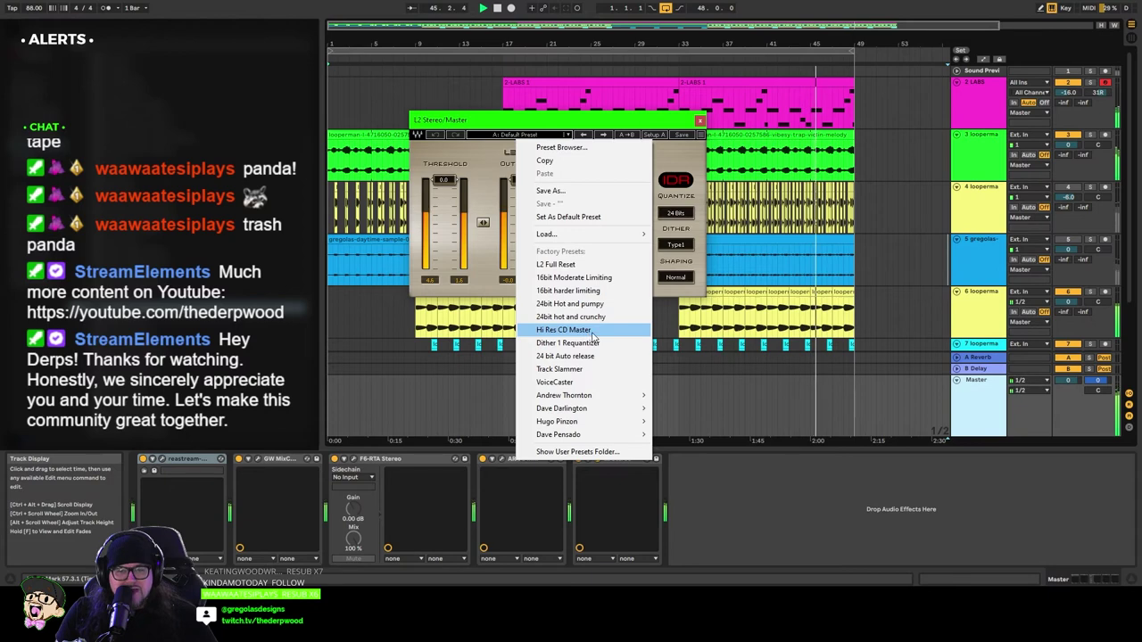
{"action": "left_click", "coordinate": [575, 356]}
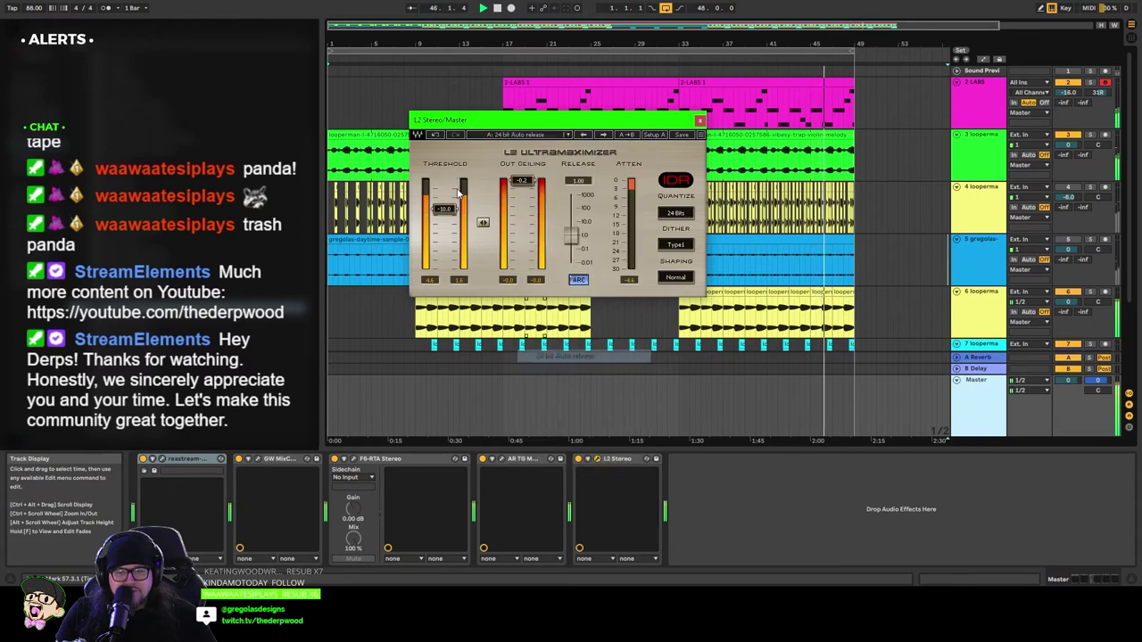
{"action": "left_click_drag", "start_coordinate": [446, 210], "coordinate": [444, 196]}
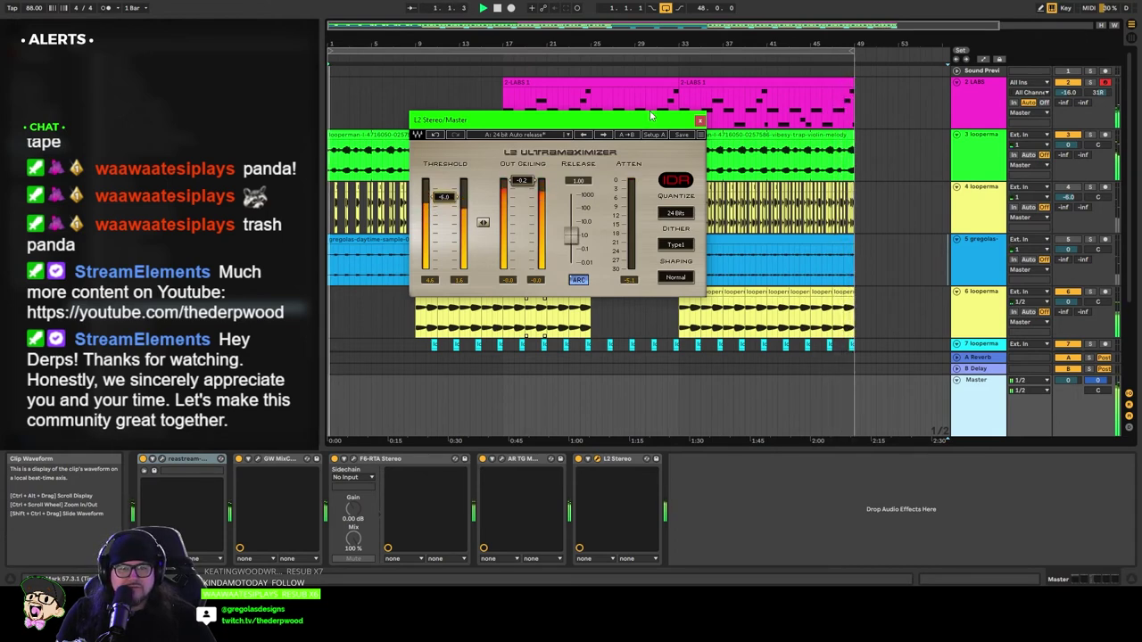
{"action": "left_click", "coordinate": [700, 121]}
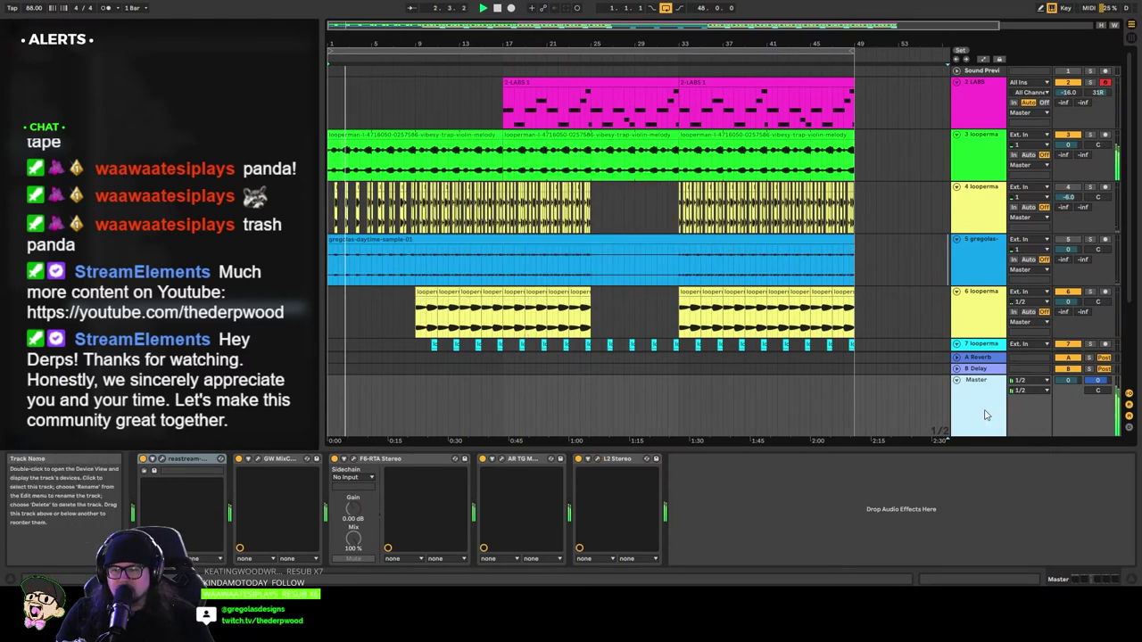
Step: In the master's F6-RTA, pull band 4 down to about -1.7 dB and set band 5 to 4.0 dB at about 4759 Hz
{"action": "left_click", "coordinate": [355, 460]}
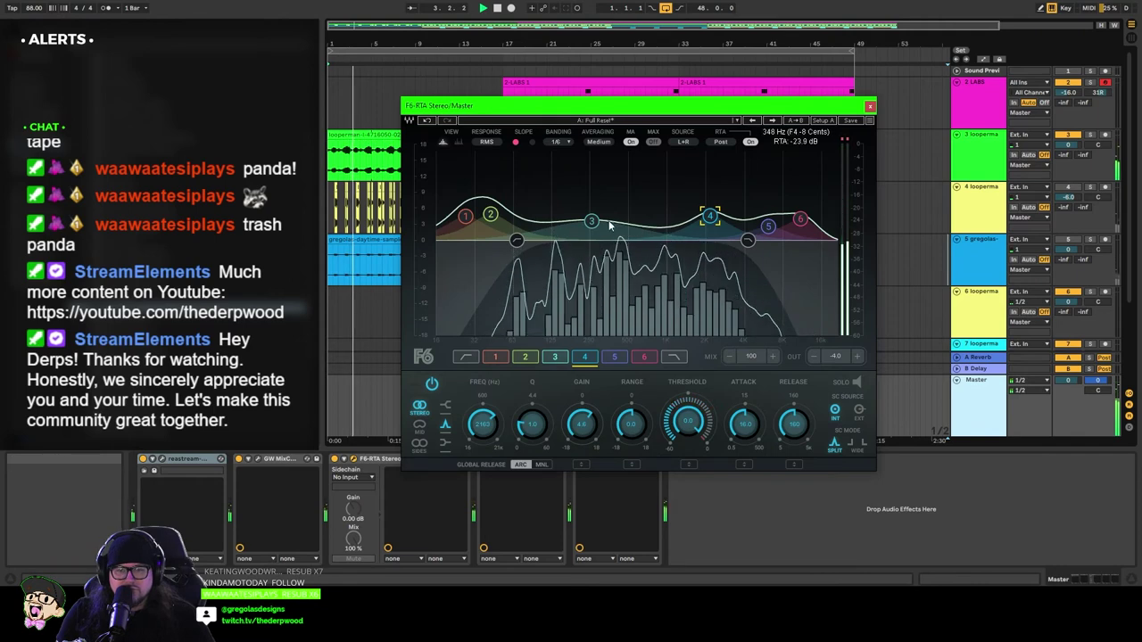
{"action": "left_click_drag", "start_coordinate": [710, 216], "coordinate": [710, 253]}
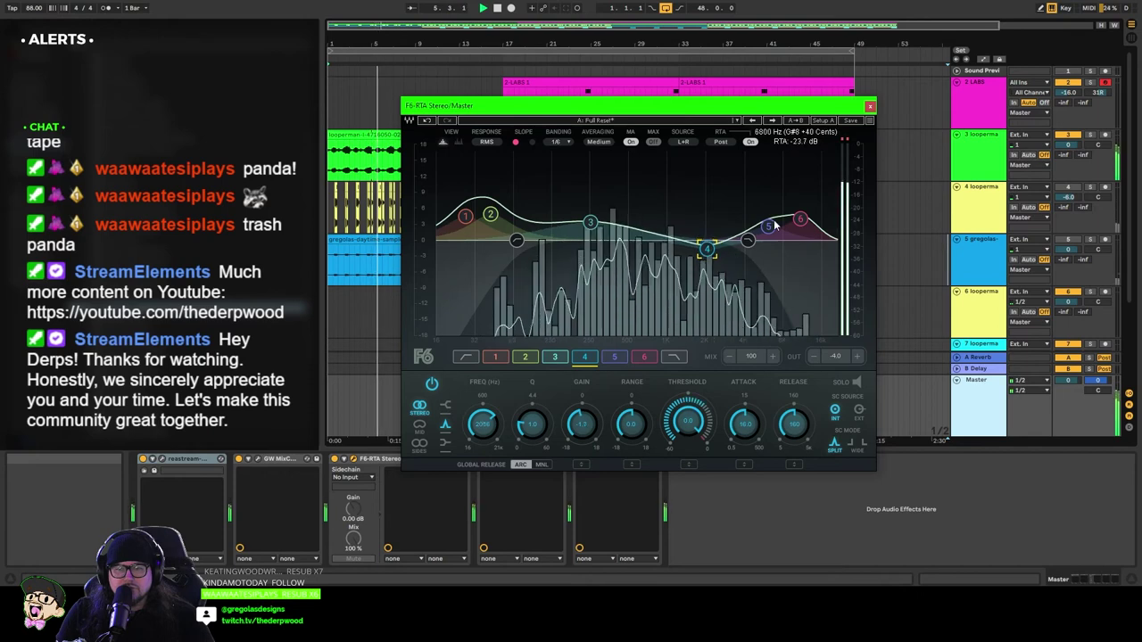
{"action": "left_click_drag", "start_coordinate": [771, 228], "coordinate": [755, 220]}
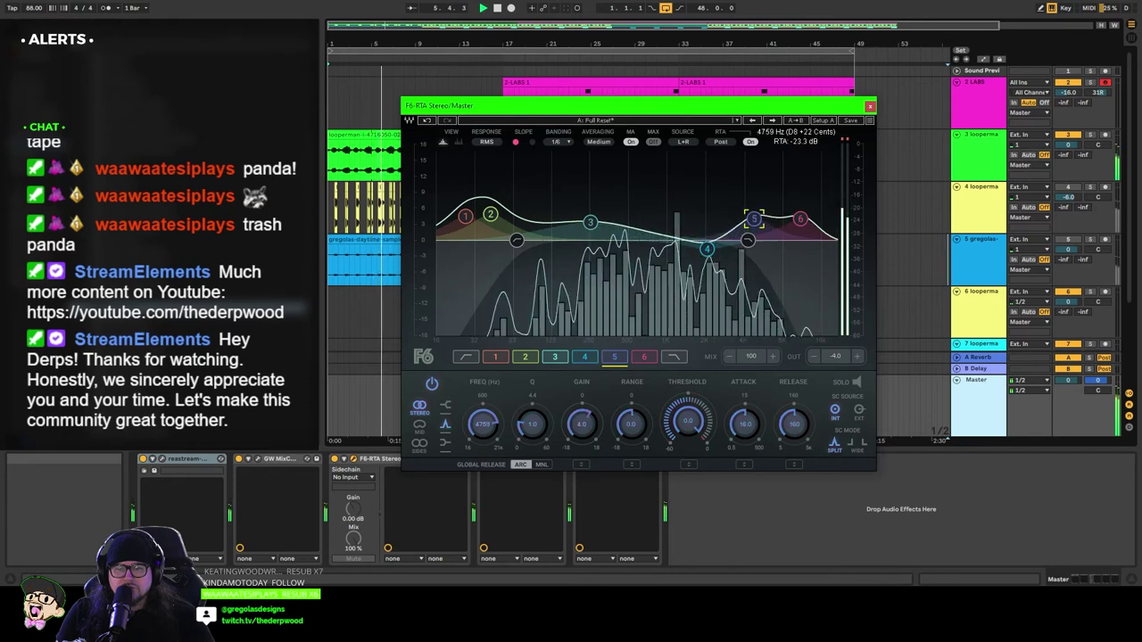
{"action": "left_click", "coordinate": [870, 107]}
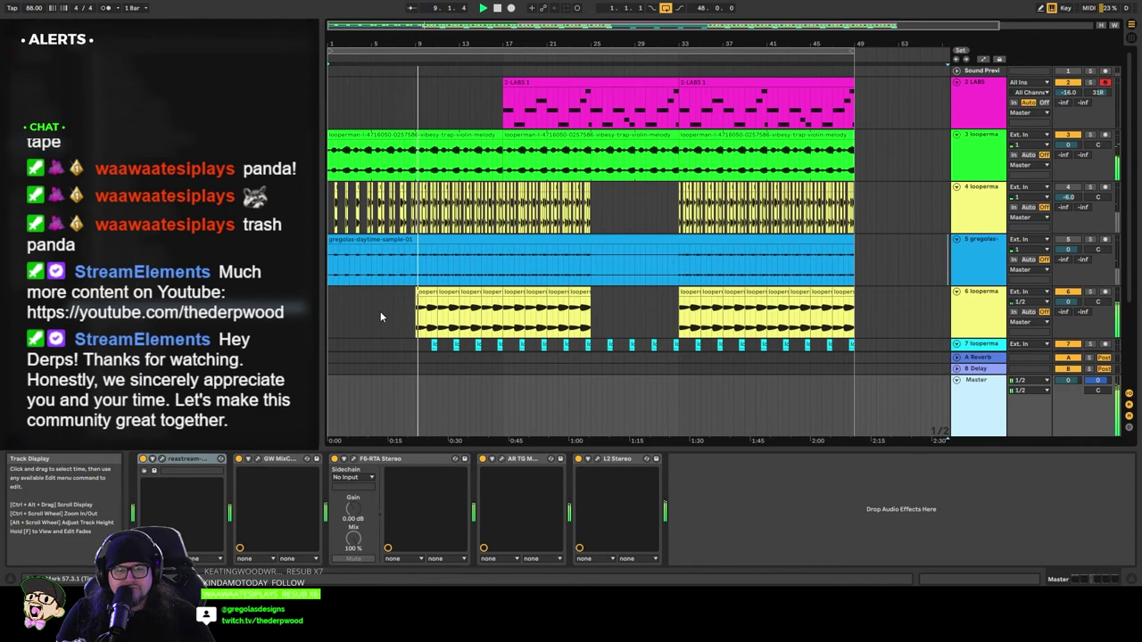
Step: Lower the volume of looperman track 6 to -4.0 dB
{"action": "left_click", "coordinate": [981, 312]}
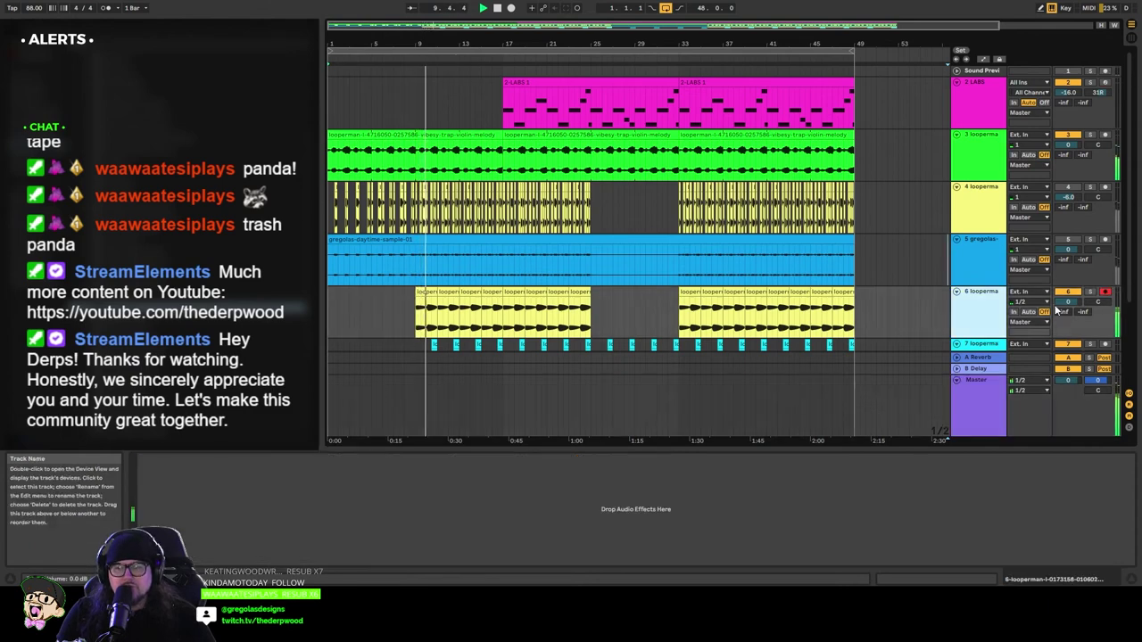
{"action": "left_click_drag", "start_coordinate": [1068, 302], "coordinate": [1068, 313]}
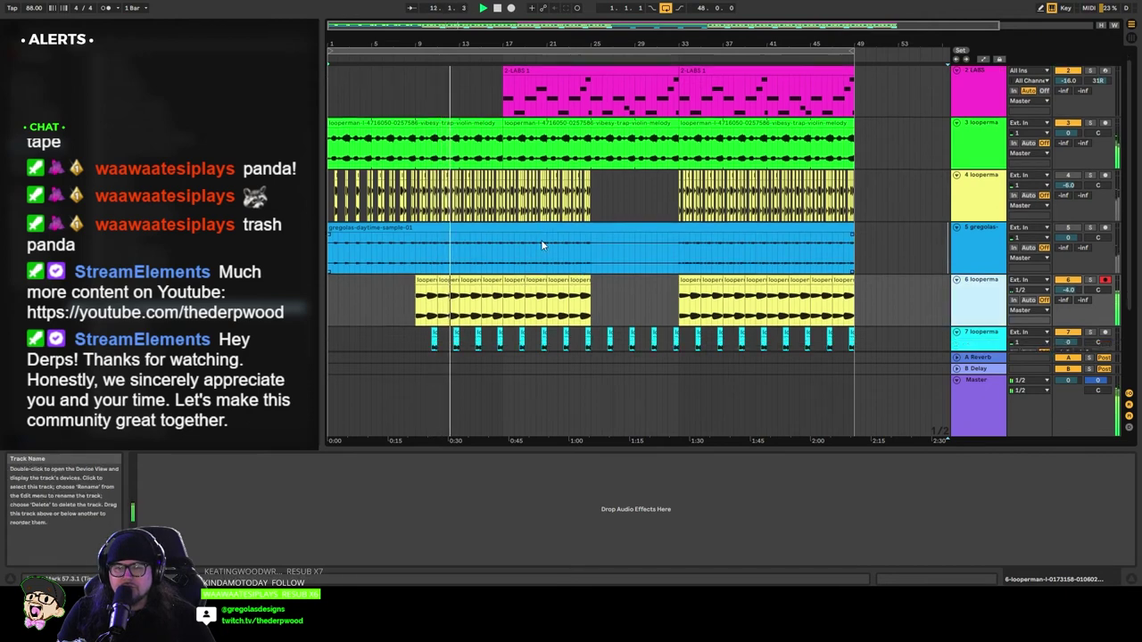
{"action": "scroll", "coordinate": [540, 239], "scroll_direction": "down", "scroll_amount": 3}
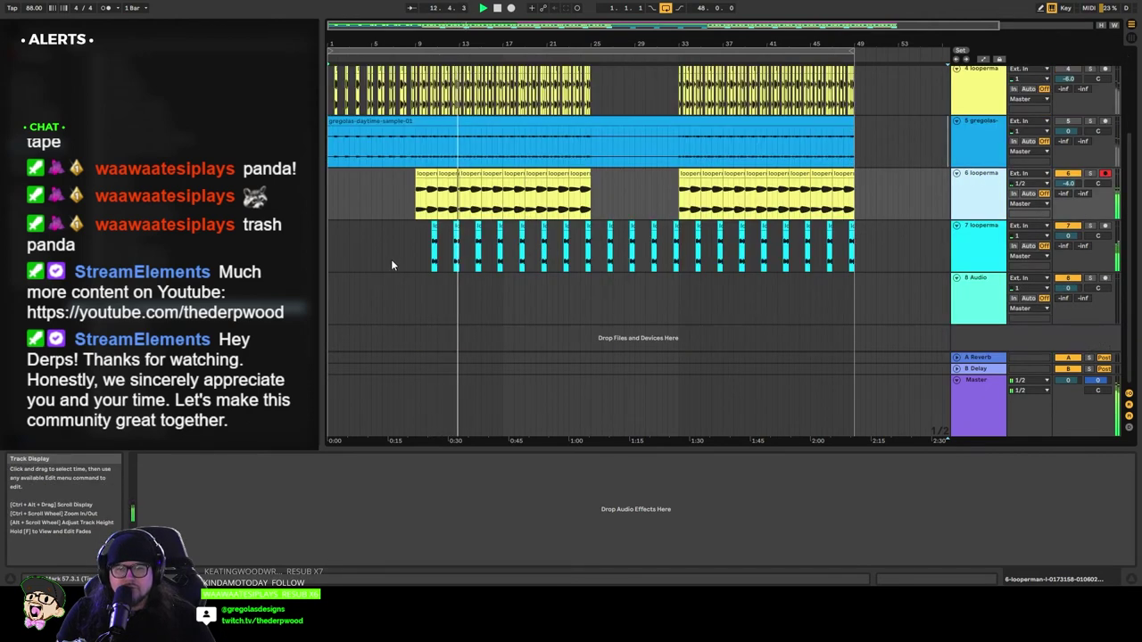
{"action": "scroll", "coordinate": [391, 259], "scroll_direction": "up", "scroll_amount": 2}
{"action": "scroll", "coordinate": [391, 258], "scroll_direction": "up", "scroll_amount": 1}
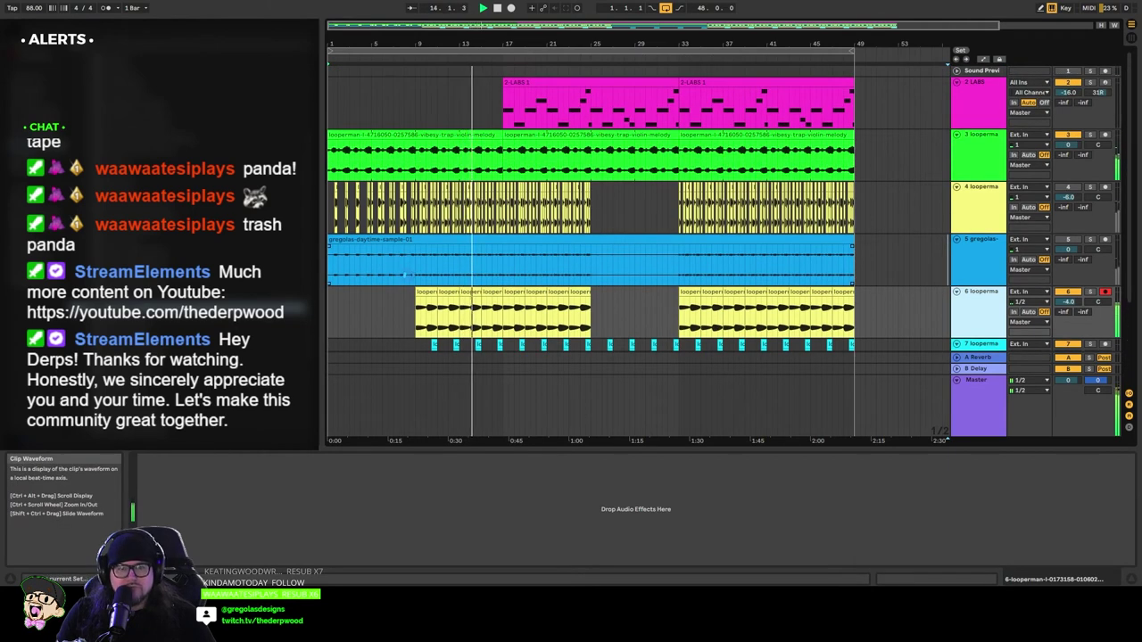
Step: Lower the LABS track's volume to -19.9 dB
{"action": "scroll", "coordinate": [381, 307], "scroll_direction": "down", "scroll_amount": 3}
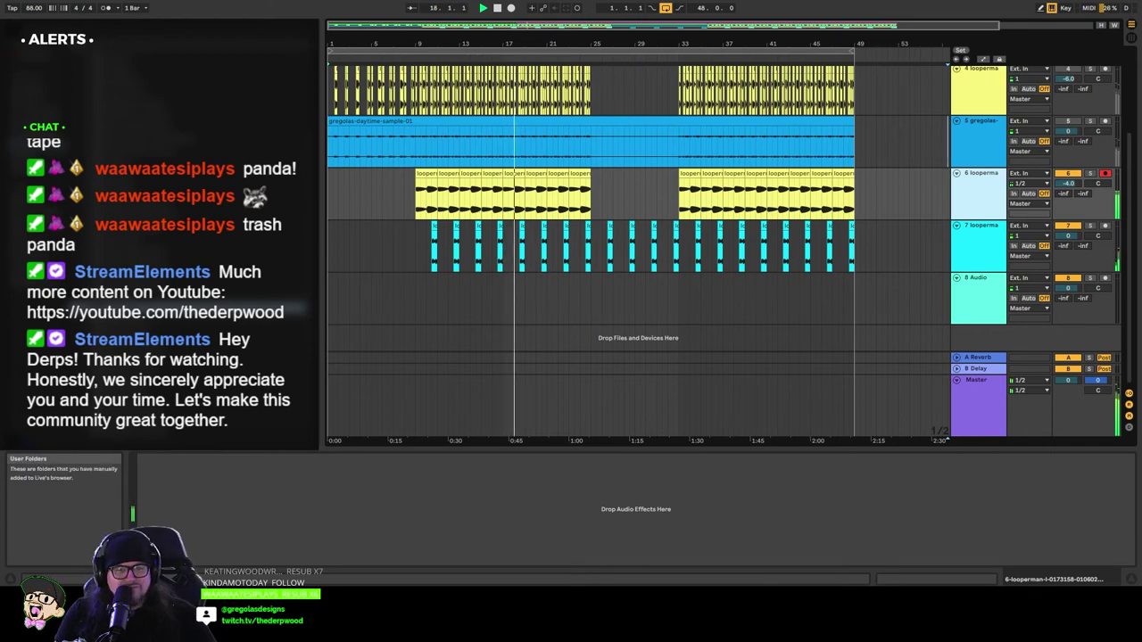
{"action": "scroll", "coordinate": [392, 274], "scroll_direction": "up", "scroll_amount": 3}
{"action": "left_click", "coordinate": [982, 106]}
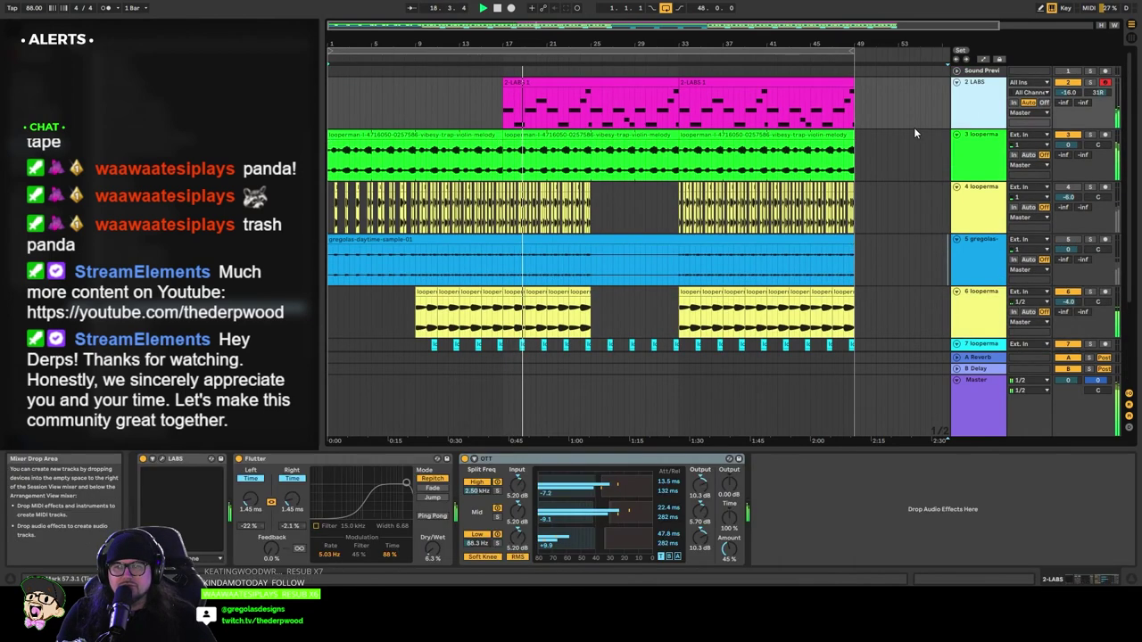
{"action": "left_click_drag", "start_coordinate": [1081, 92], "coordinate": [1082, 111]}
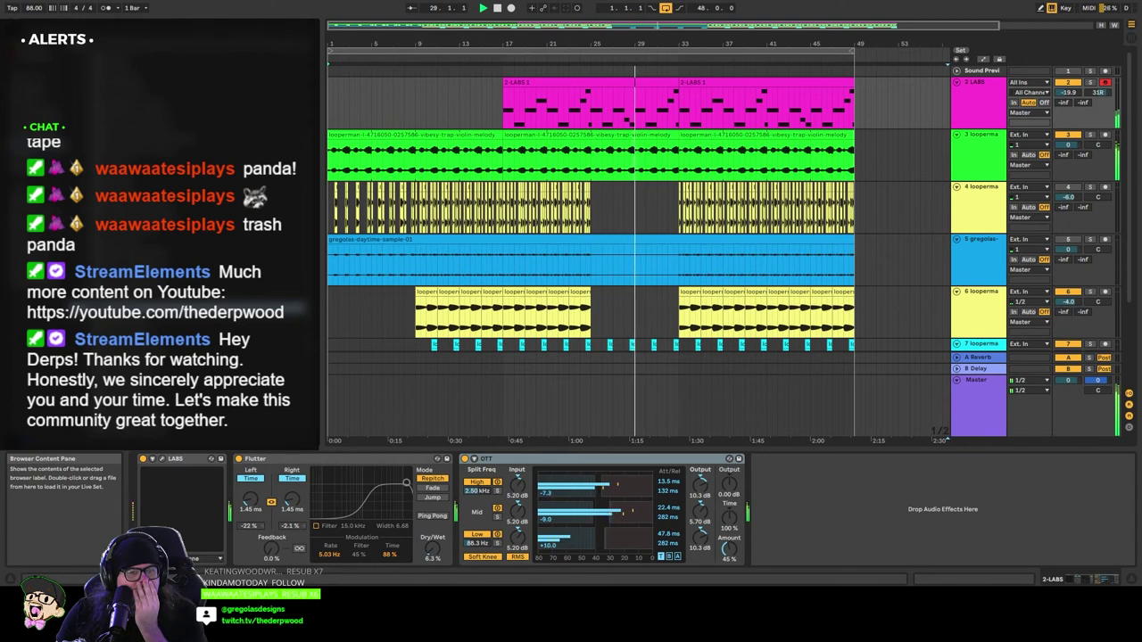
Step: Place the downtown-2 sample on audio track 8, extend it to the end of the loop, and lower the track's volume to -31.5 dB
{"action": "key", "text": "ctrl+t"}
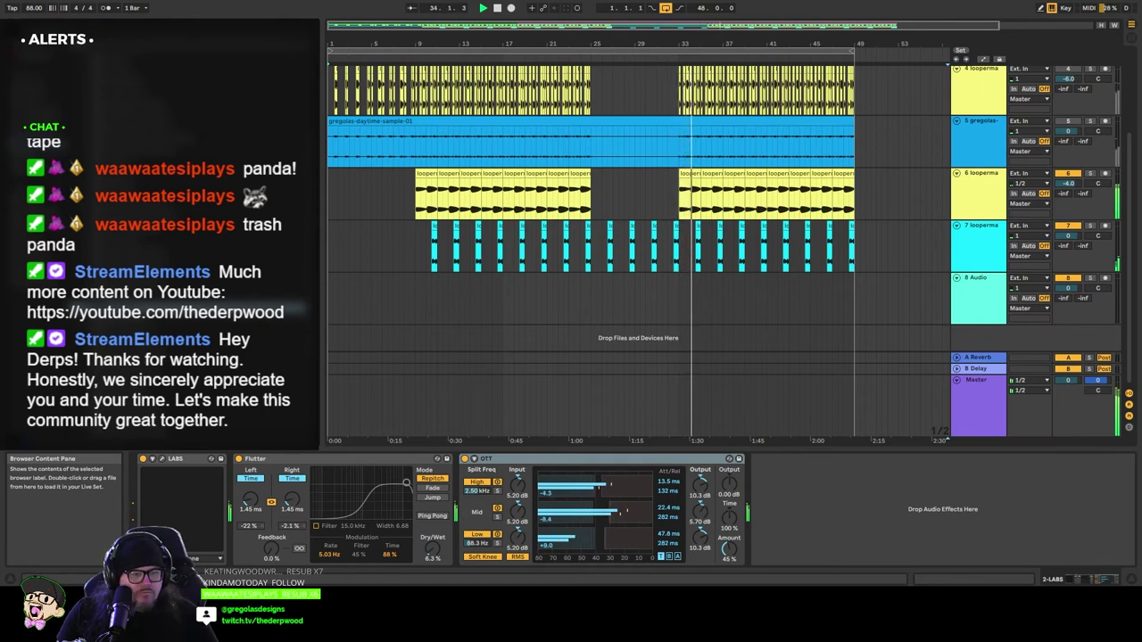
{"action": "left_click_drag", "start_coordinate": [161, 313], "coordinate": [330, 303]}
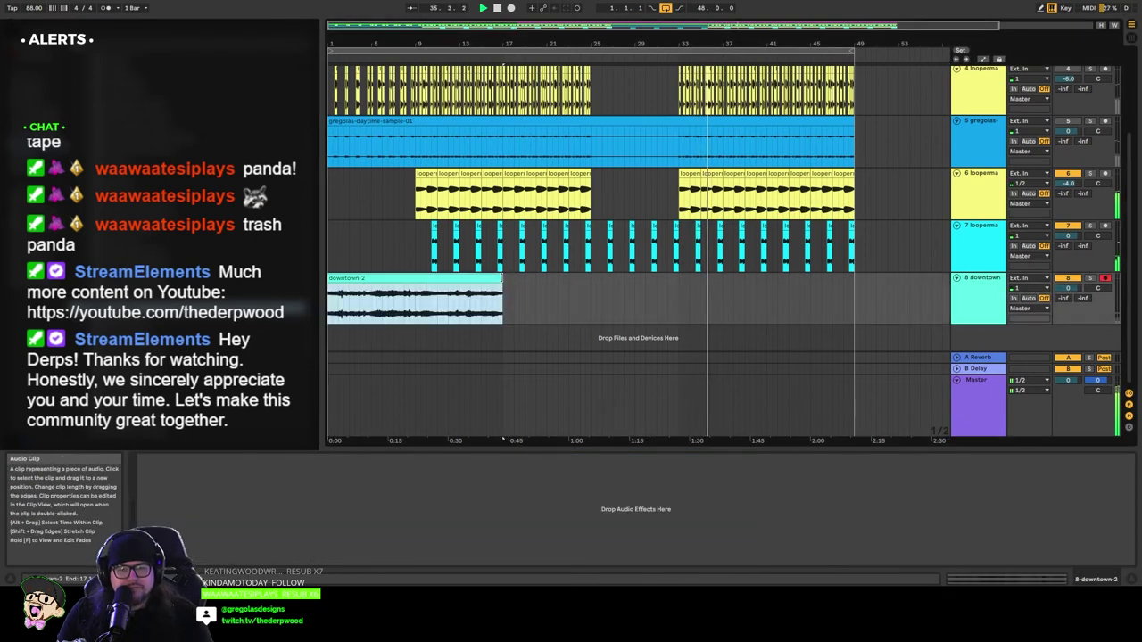
{"action": "left_click_drag", "start_coordinate": [503, 285], "coordinate": [854, 285]}
{"action": "left_click_drag", "start_coordinate": [1068, 288], "coordinate": [1068, 339]}
{"action": "left_click_drag", "start_coordinate": [1076, 288], "coordinate": [1080, 270]}
{"action": "left_click", "coordinate": [962, 307]}
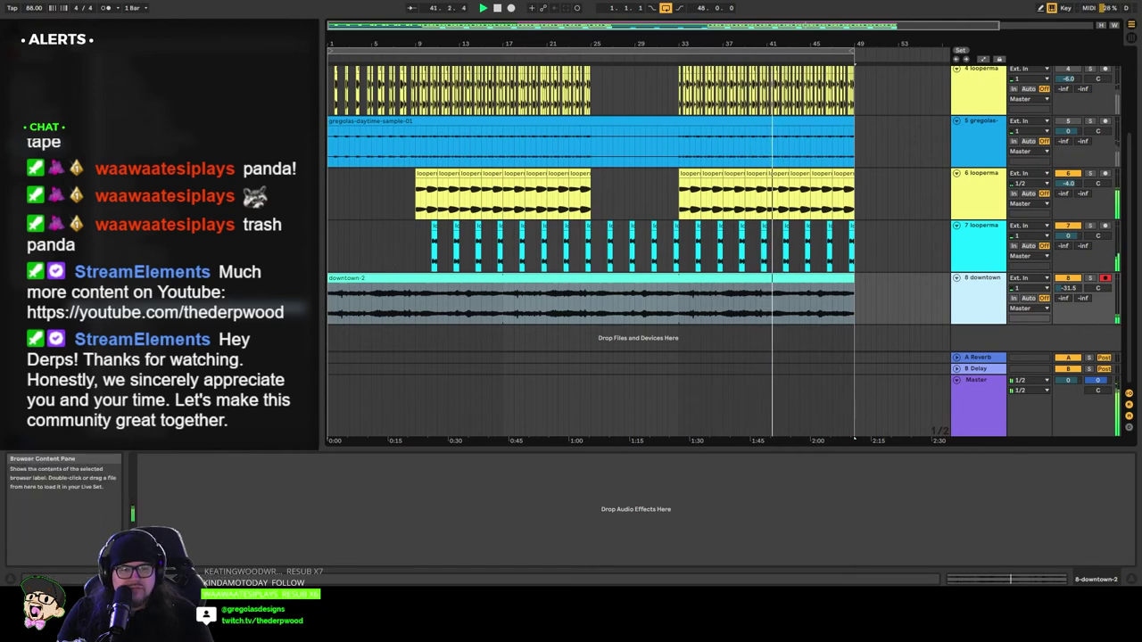
Step: Add the tree-palm-leaves-rustling-softly sample on a new track 9, extend it to the loop end, and lower the track's volume to -15.4 dB
{"action": "left_click", "coordinate": [223, 262]}
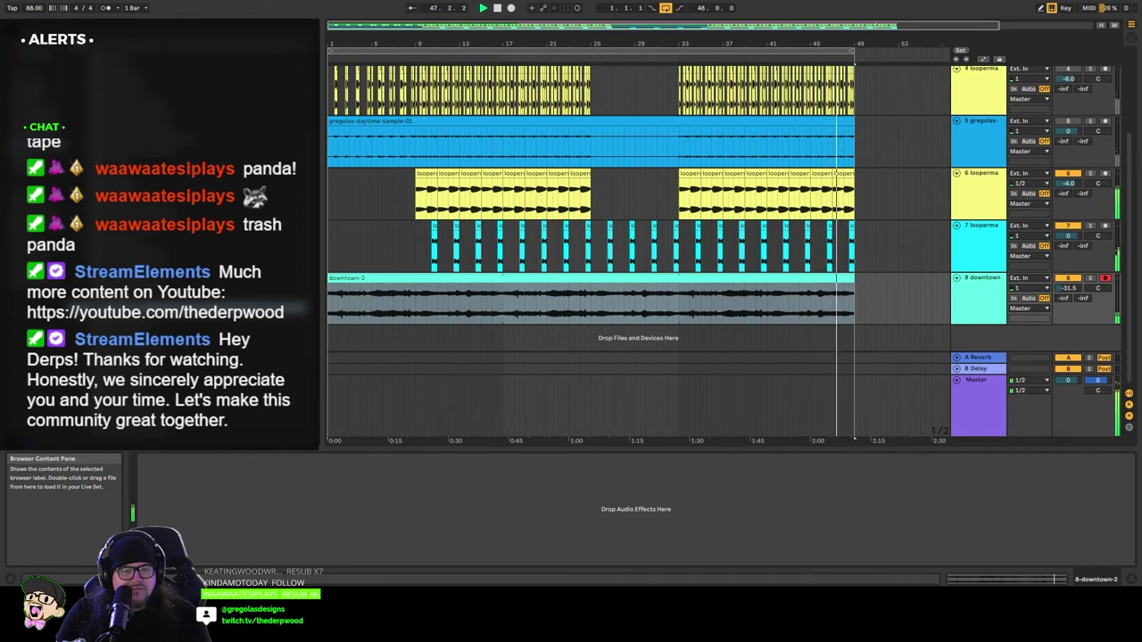
{"action": "left_click_drag", "start_coordinate": [223, 313], "coordinate": [330, 342]}
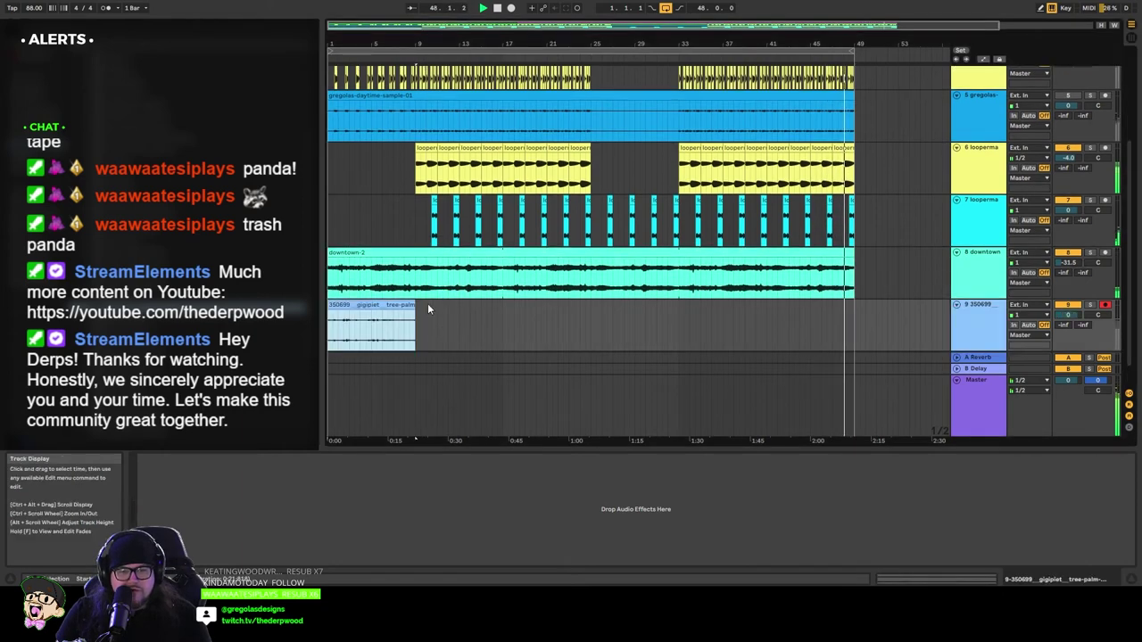
{"action": "left_click_drag", "start_coordinate": [414, 306], "coordinate": [854, 323]}
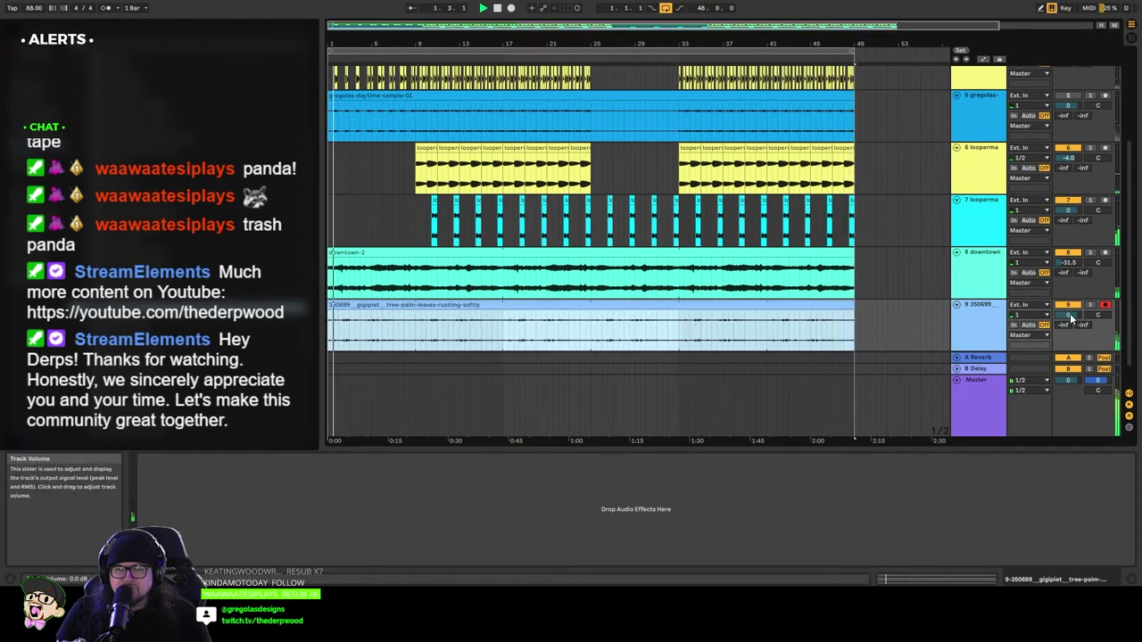
{"action": "left_click_drag", "start_coordinate": [1070, 313], "coordinate": [1070, 327]}
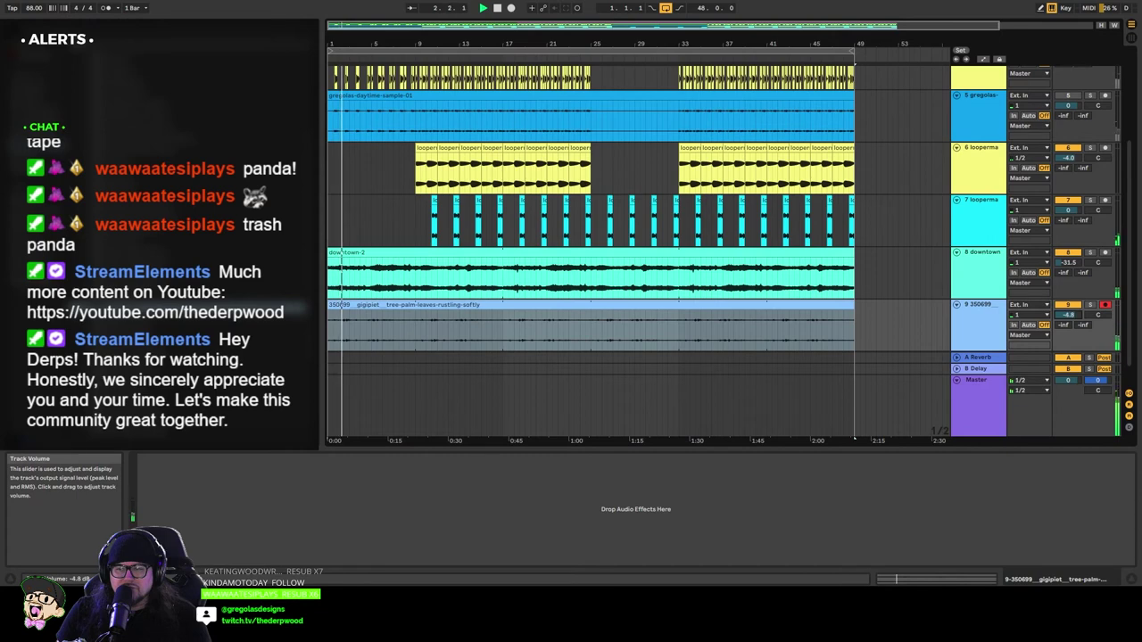
{"action": "double_click", "coordinate": [473, 311]}
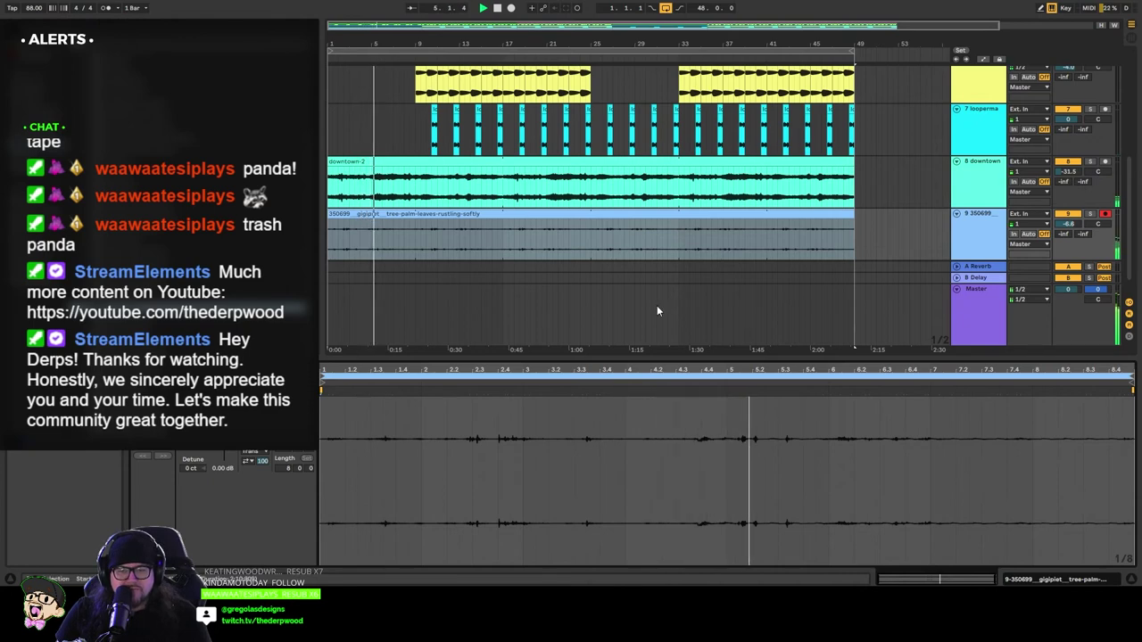
{"action": "left_click_drag", "start_coordinate": [1071, 224], "coordinate": [1068, 245]}
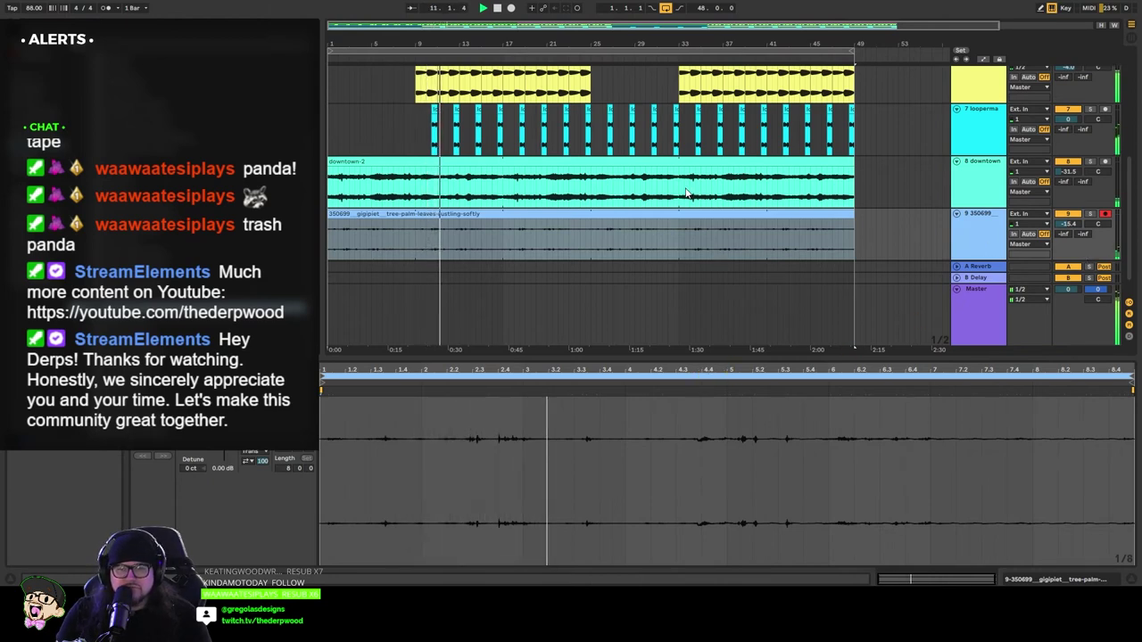
Step: Add Lofi Space with the Spring preset to the palm-leaves track and raise the track's volume to -9.1 dB
{"action": "left_click", "coordinate": [969, 219]}
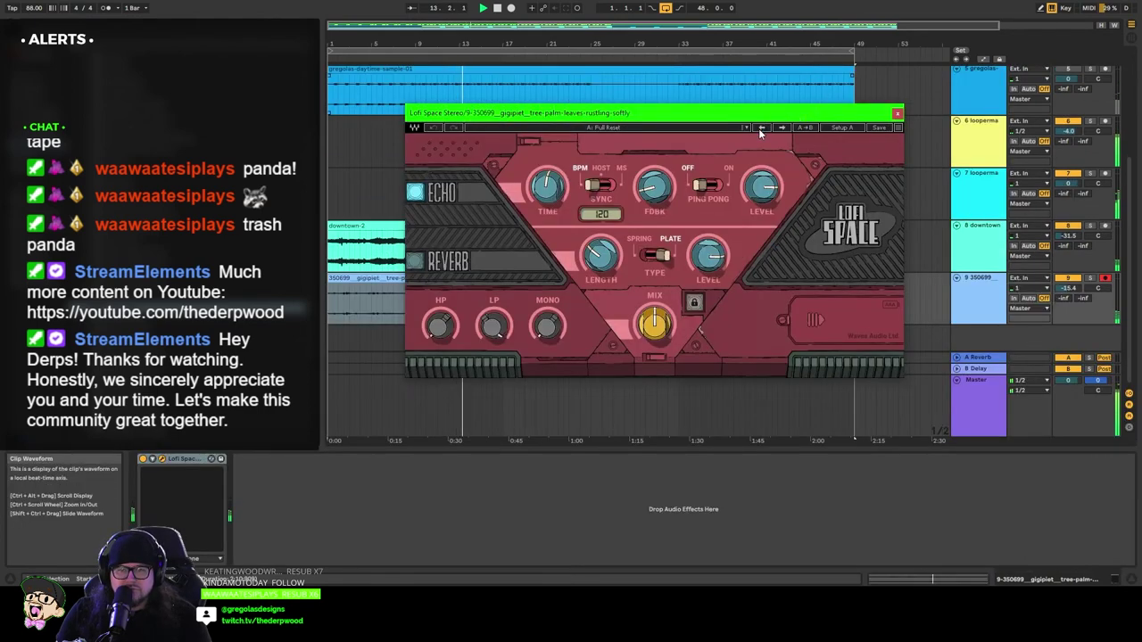
{"action": "left_click", "coordinate": [760, 128]}
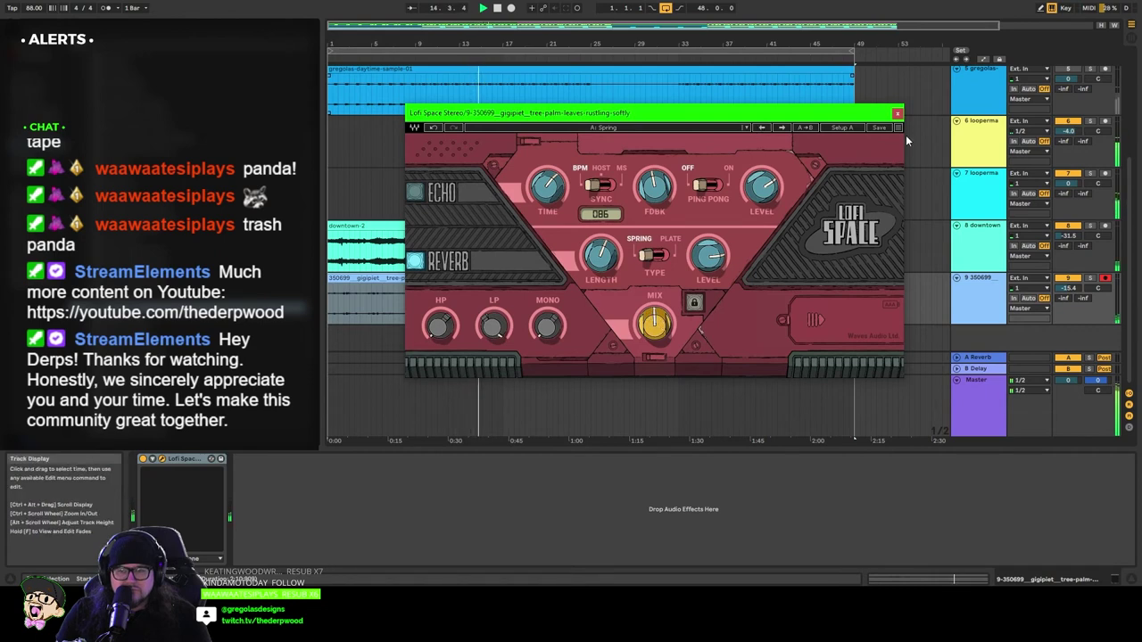
{"action": "left_click", "coordinate": [896, 113]}
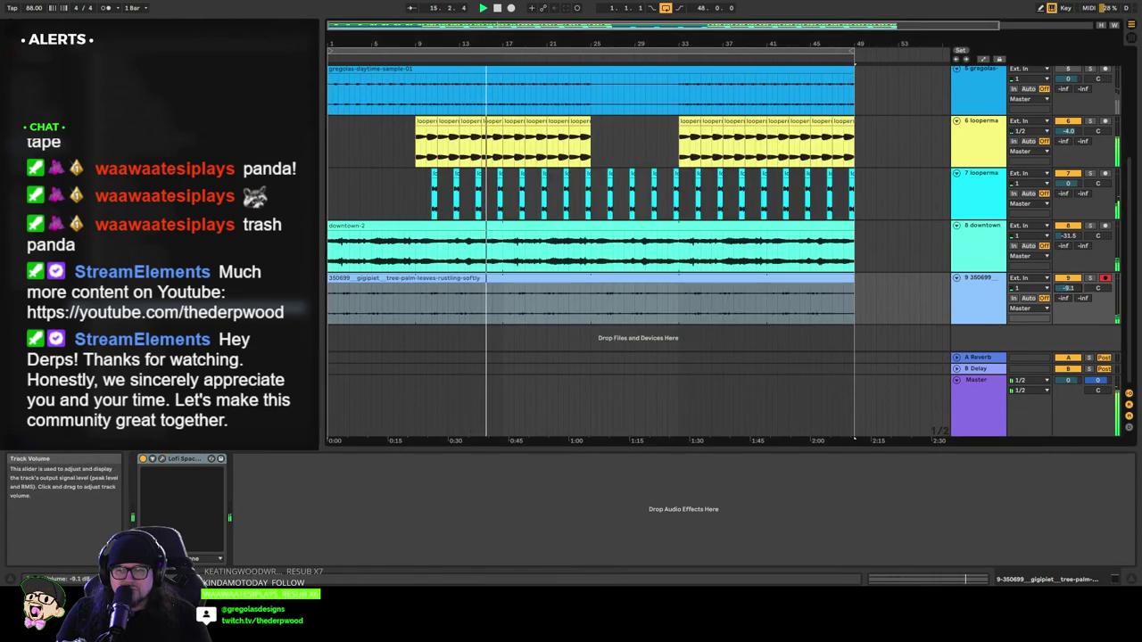
Step: Raise the mix of Lofi Space on the palm-leaves track to 78.9%
{"action": "left_click", "coordinate": [979, 287]}
{"action": "left_click", "coordinate": [162, 458]}
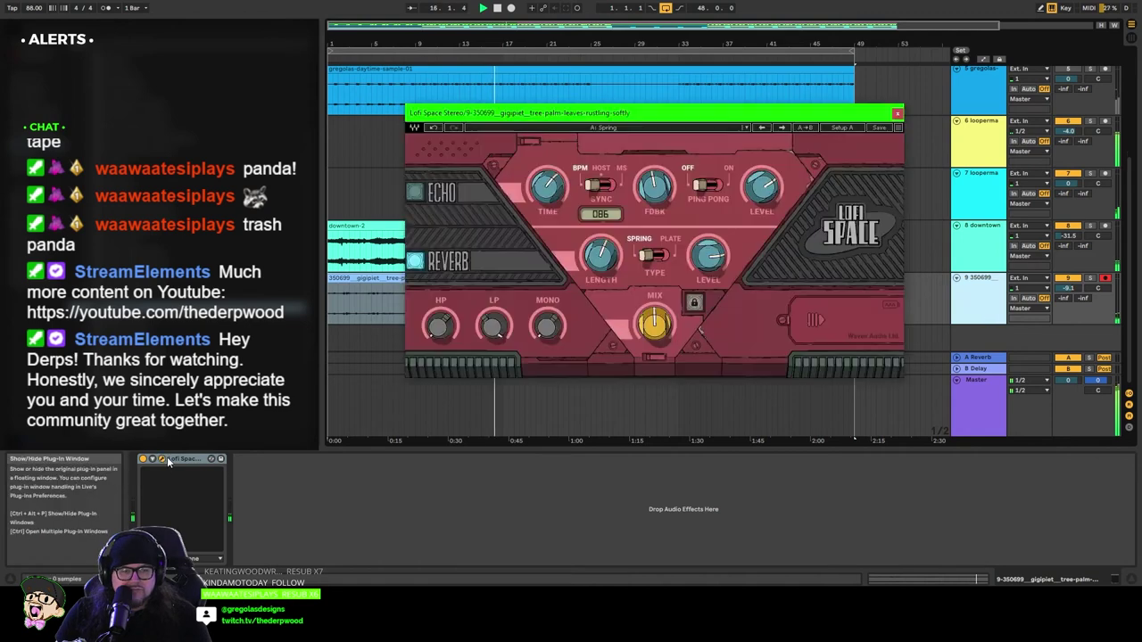
{"action": "left_click_drag", "start_coordinate": [666, 312], "coordinate": [666, 290]}
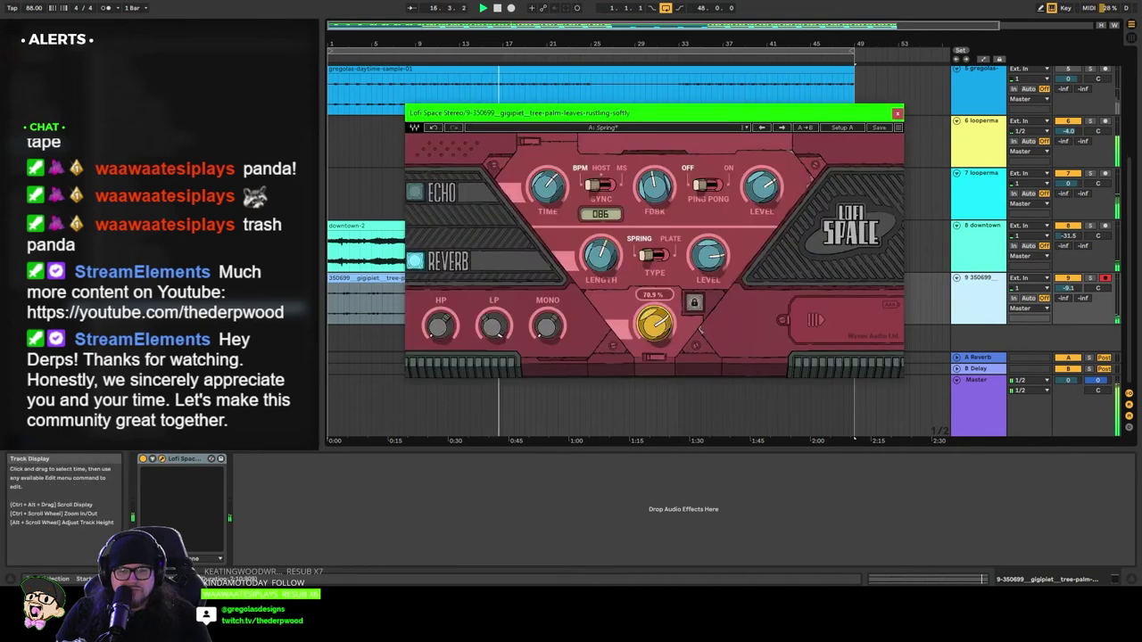
{"action": "left_click", "coordinate": [897, 113]}
Step: Raise the palm-leaves track's volume to -2.8 dB and lower the downtown-2 track's volume to -32.0 dB
{"action": "left_click_drag", "start_coordinate": [1069, 288], "coordinate": [1069, 283]}
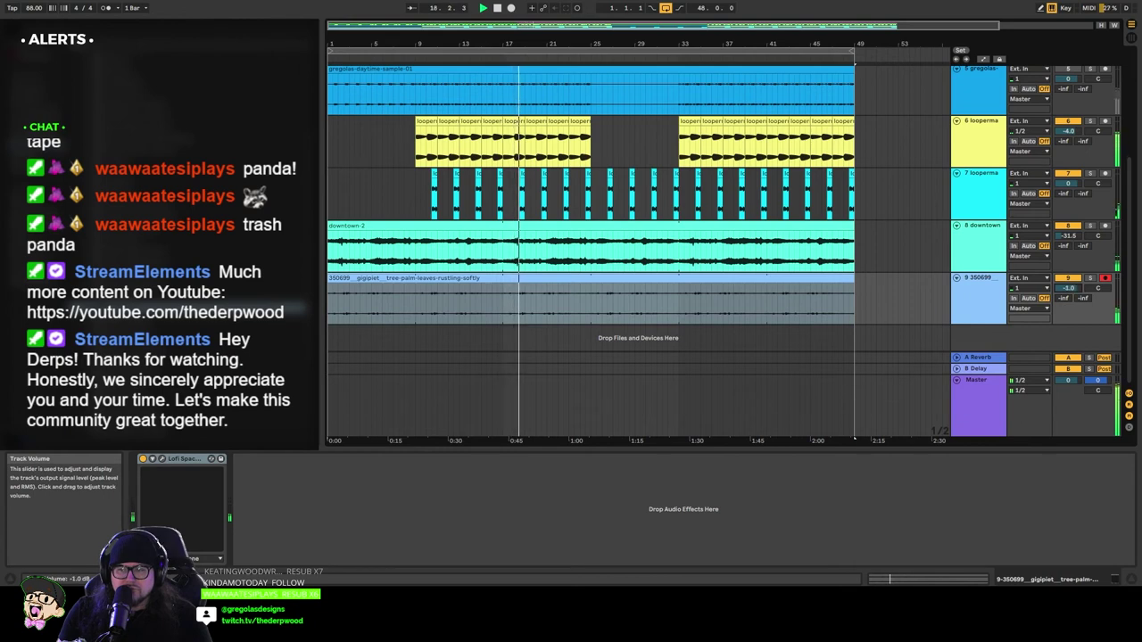
{"action": "left_click", "coordinate": [977, 299]}
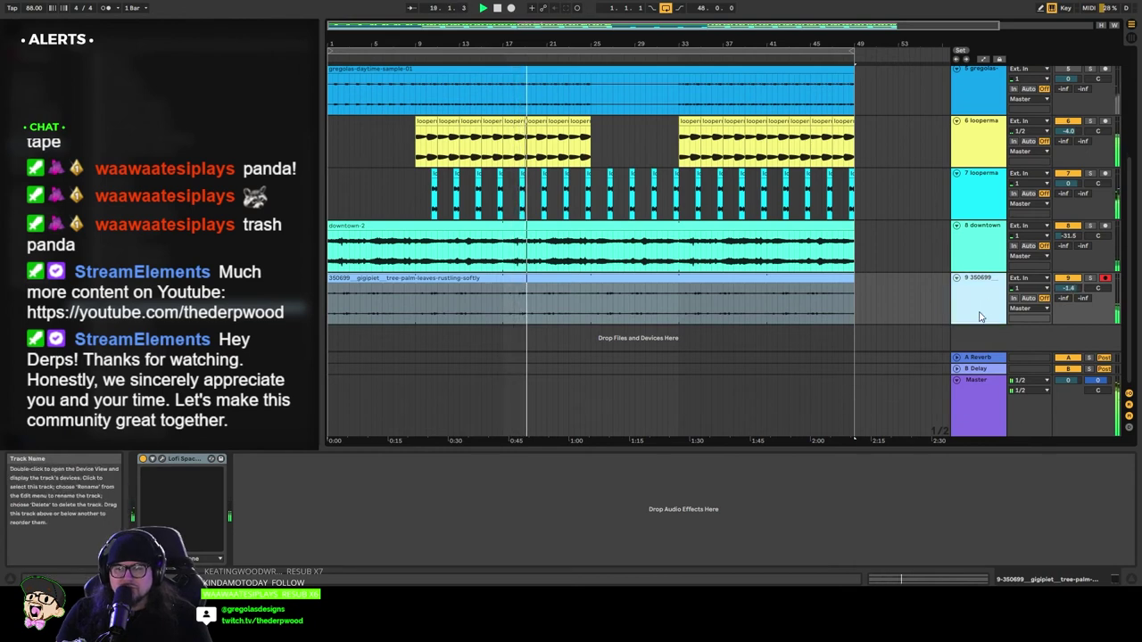
{"action": "left_click", "coordinate": [1068, 289]}
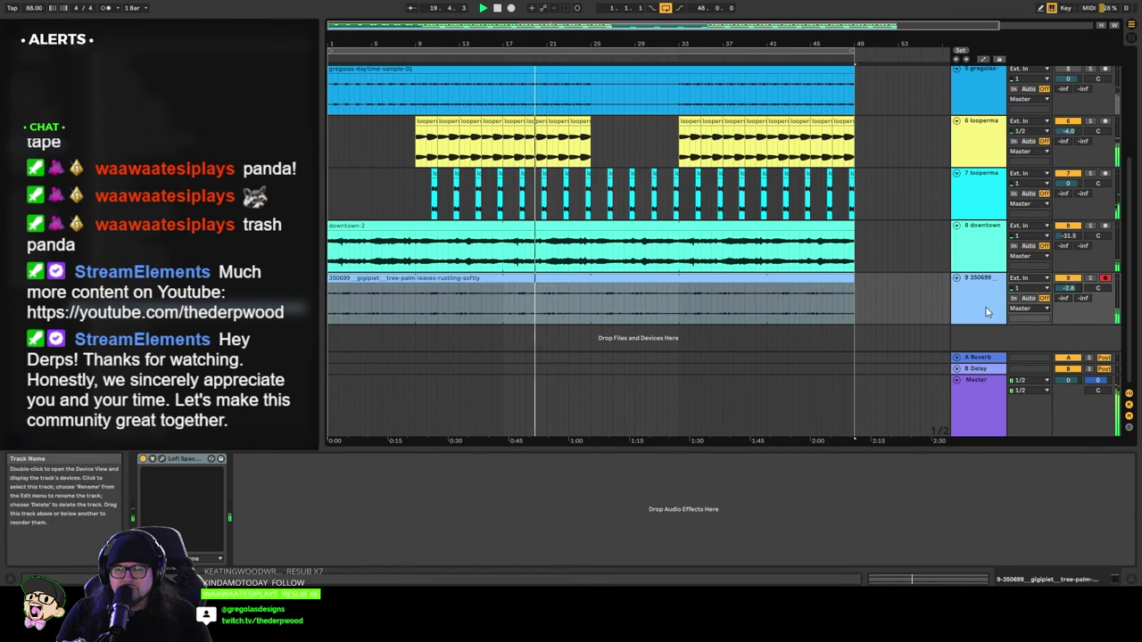
{"action": "left_click", "coordinate": [978, 256]}
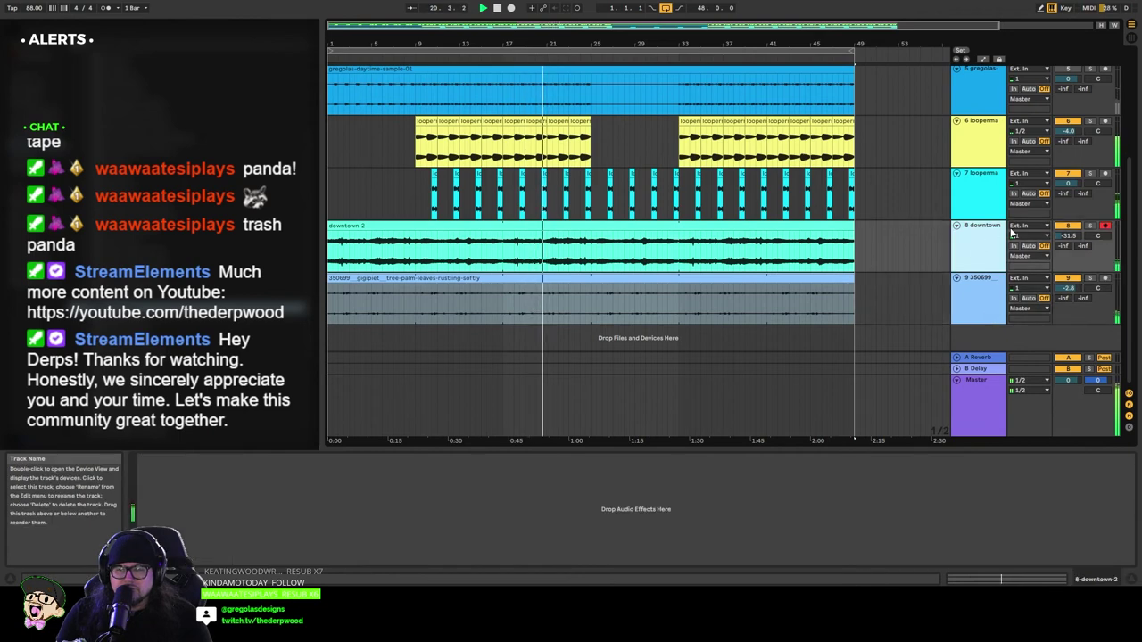
{"action": "left_click_drag", "start_coordinate": [1069, 236], "coordinate": [1068, 239]}
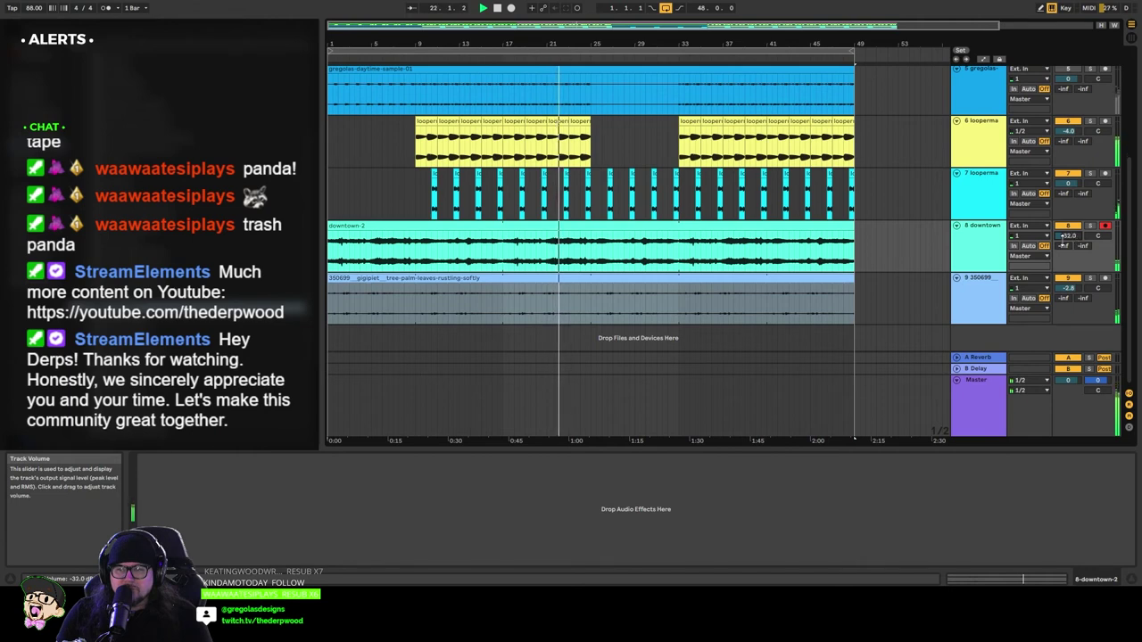
{"action": "left_click", "coordinate": [978, 281]}
Step: Add the Holla with the camp-pan sound sample on a new track at bar 25 and put that track in a group
{"action": "scroll", "coordinate": [727, 290], "scroll_direction": "up", "scroll_amount": 3}
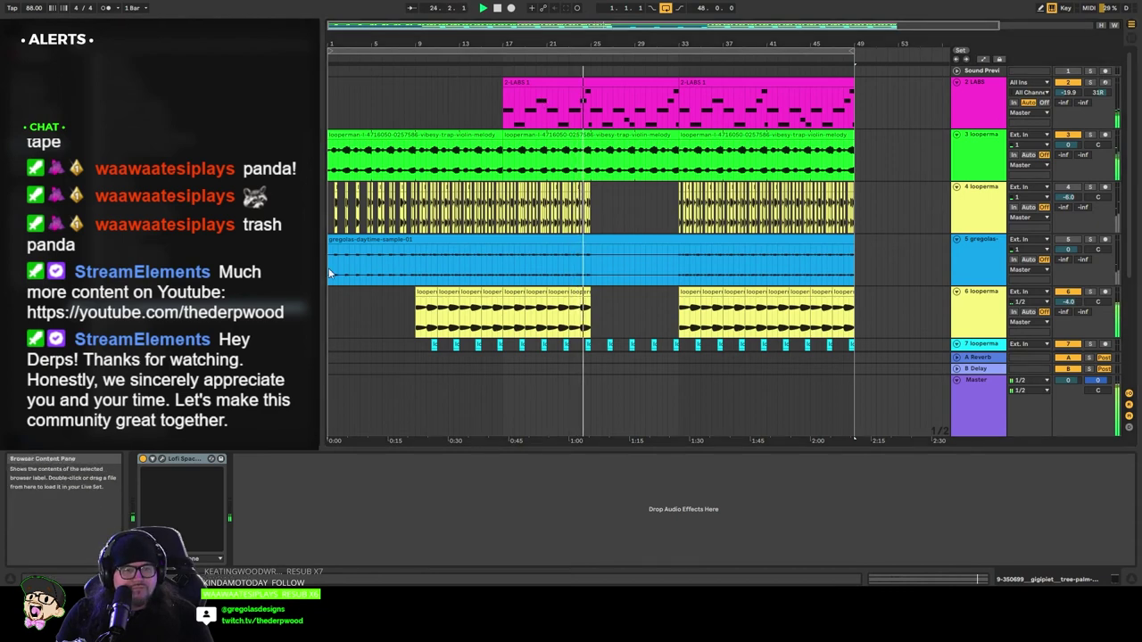
{"action": "scroll", "coordinate": [589, 250], "scroll_direction": "down", "scroll_amount": 5}
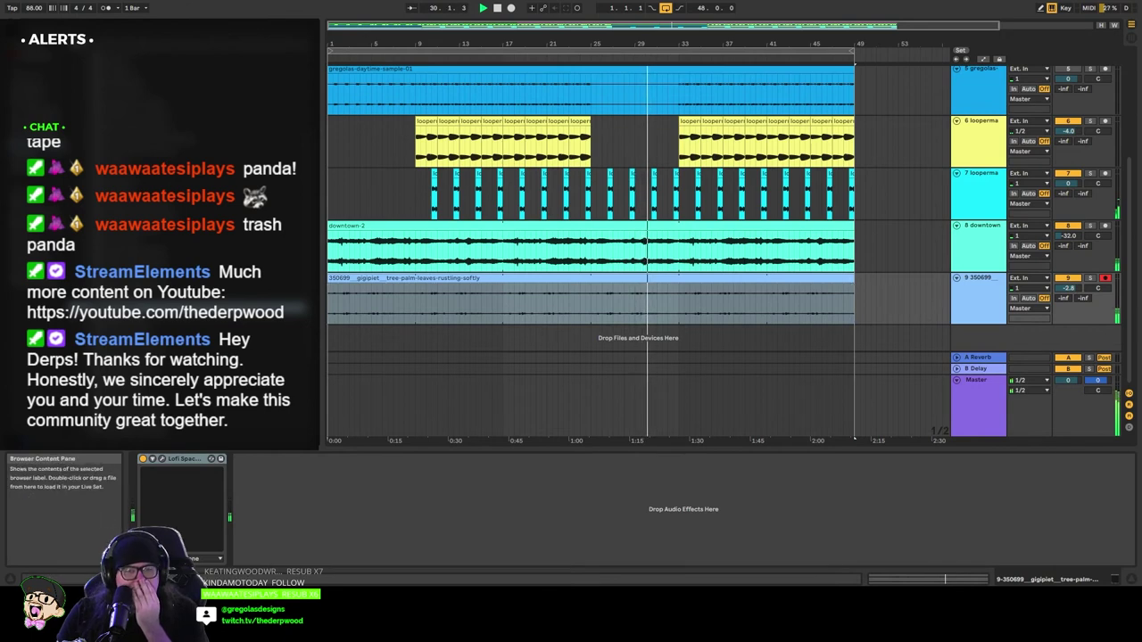
{"action": "left_click_drag", "start_coordinate": [223, 309], "coordinate": [591, 329]}
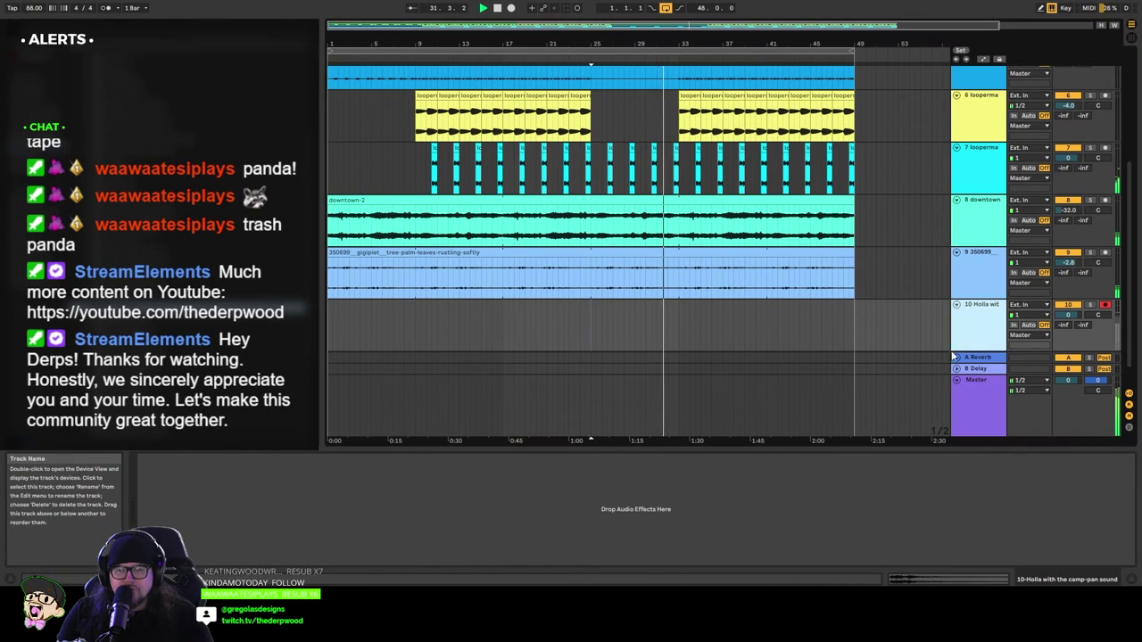
{"action": "key", "text": "ctrl+g"}
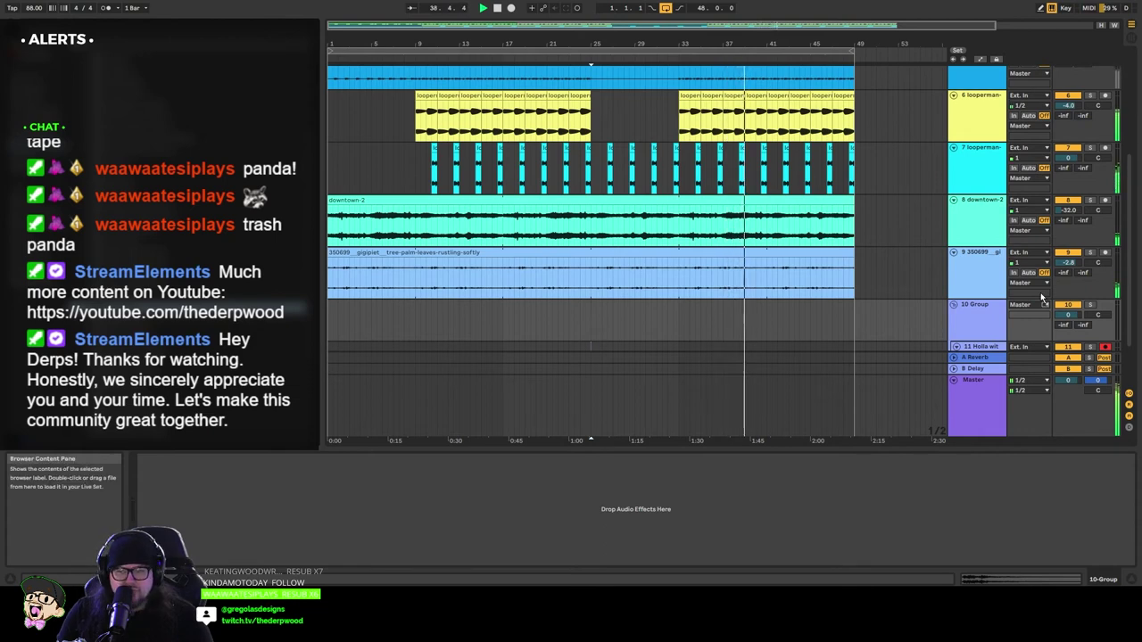
Step: Add the Moving 3-5-6 filter delay to the group, lower its three delay volumes to about -9.5 dB, and raise its dry volume
{"action": "left_click_drag", "start_coordinate": [976, 253], "coordinate": [968, 324]}
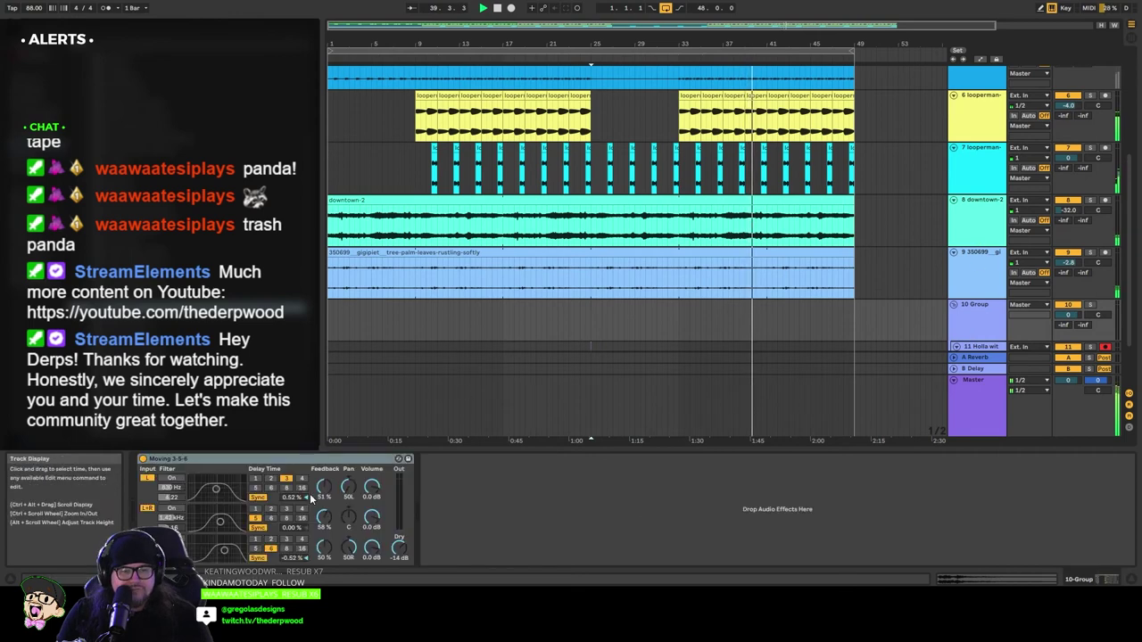
{"action": "left_click_drag", "start_coordinate": [372, 487], "coordinate": [372, 499]}
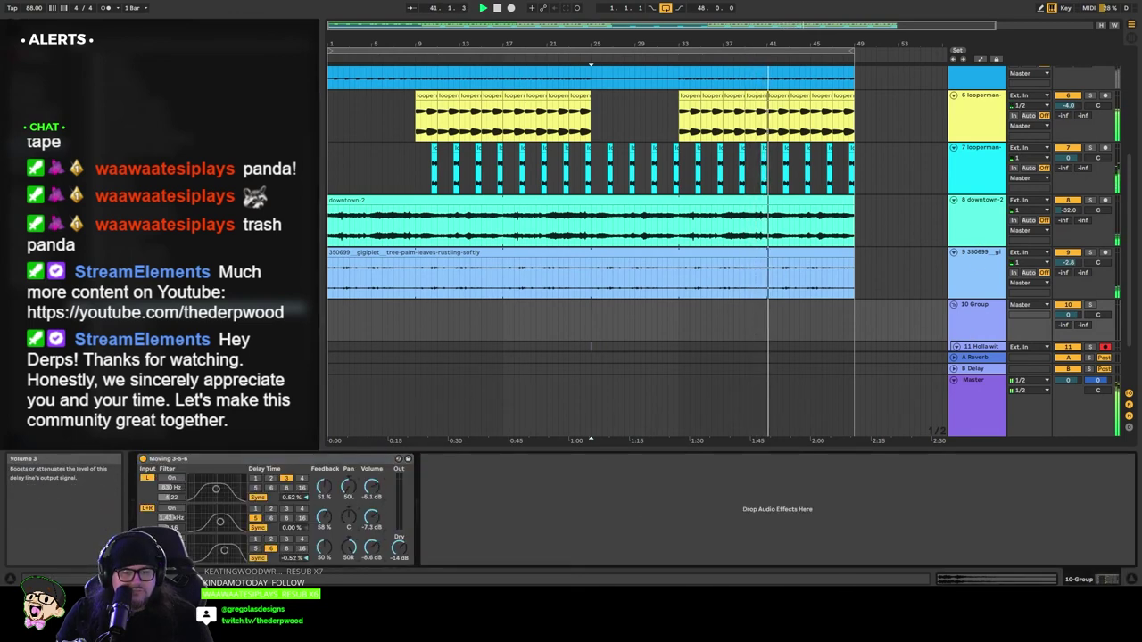
{"action": "left_click_drag", "start_coordinate": [398, 548], "coordinate": [398, 527]}
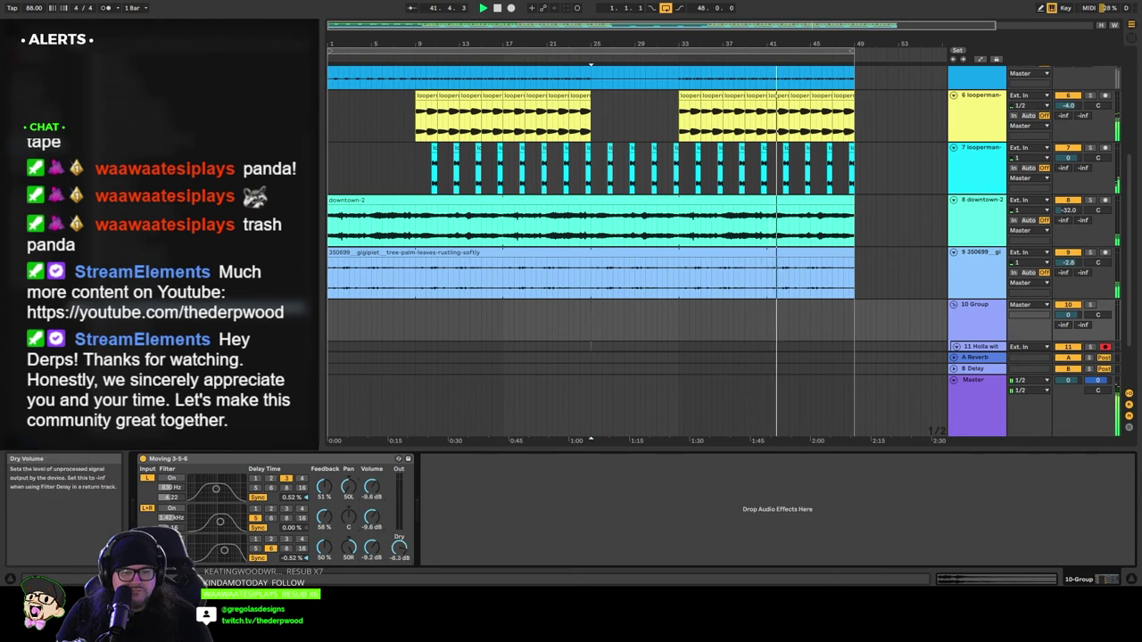
Step: Play the section around the camp-pan hit at bar 25 and lower the group's volume to -25.7 dB
{"action": "scroll", "coordinate": [585, 322], "scroll_direction": "down", "scroll_amount": 2}
{"action": "left_click", "coordinate": [590, 52]}
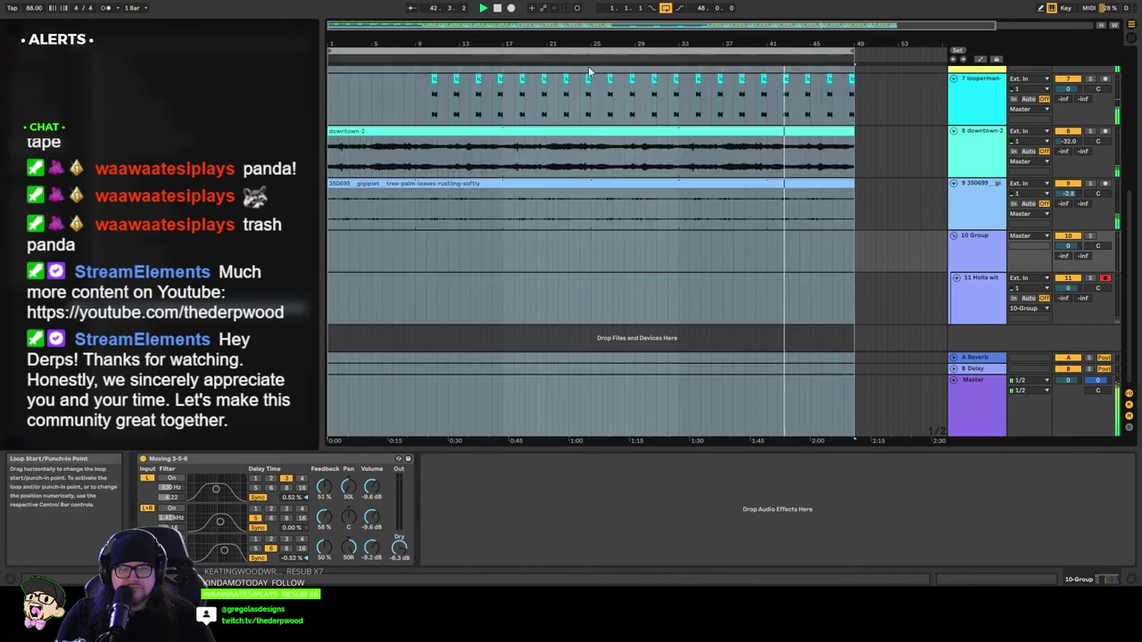
{"action": "key", "text": "ctrl+a"}
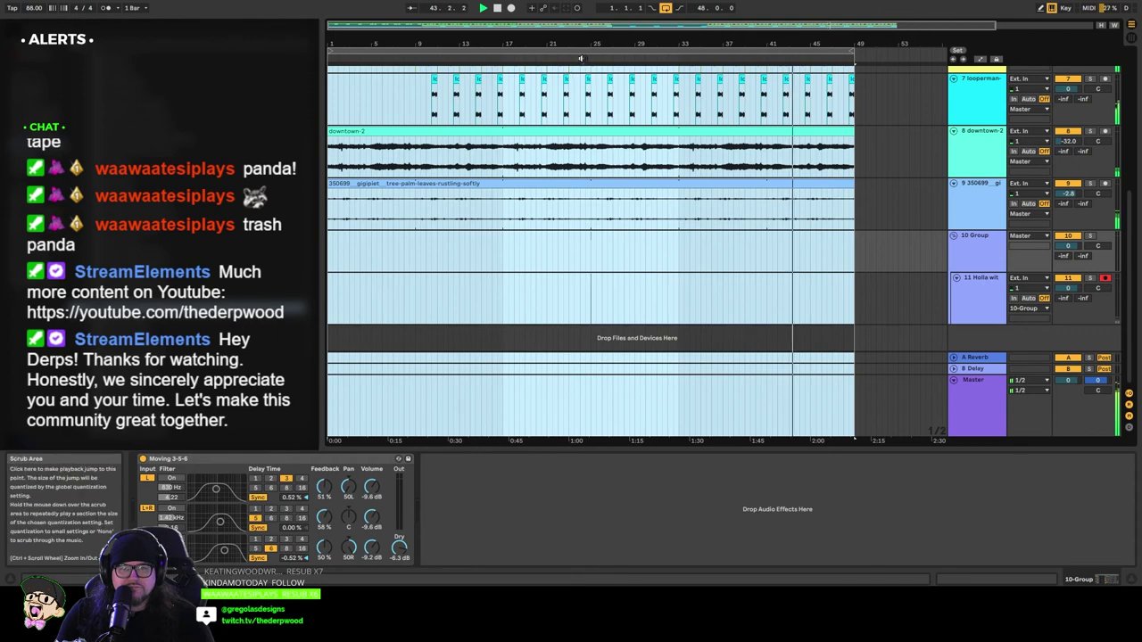
{"action": "left_click", "coordinate": [612, 288]}
{"action": "left_click_drag", "start_coordinate": [614, 27], "coordinate": [604, 81]}
{"action": "left_click", "coordinate": [594, 59]}
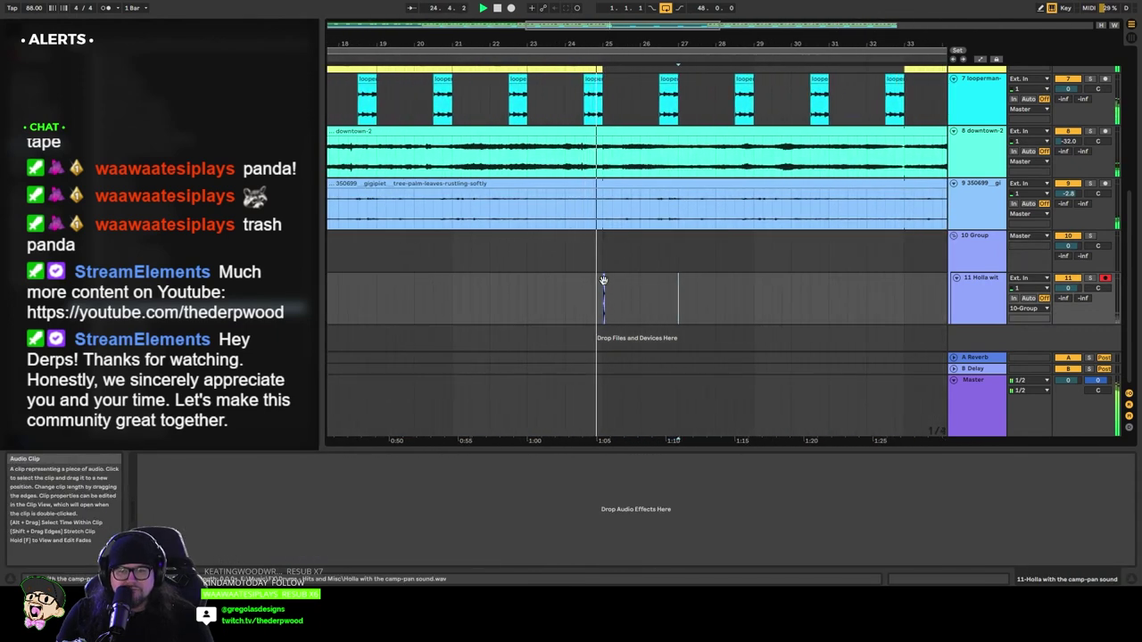
{"action": "left_click", "coordinate": [997, 243]}
{"action": "mouse_move", "coordinate": [1068, 245]}
{"action": "left_mouse_down"}
{"action": "mouse_move", "coordinate": [1068, 228]}
{"action": "mouse_move", "coordinate": [1068, 238]}
{"action": "left_mouse_up"}
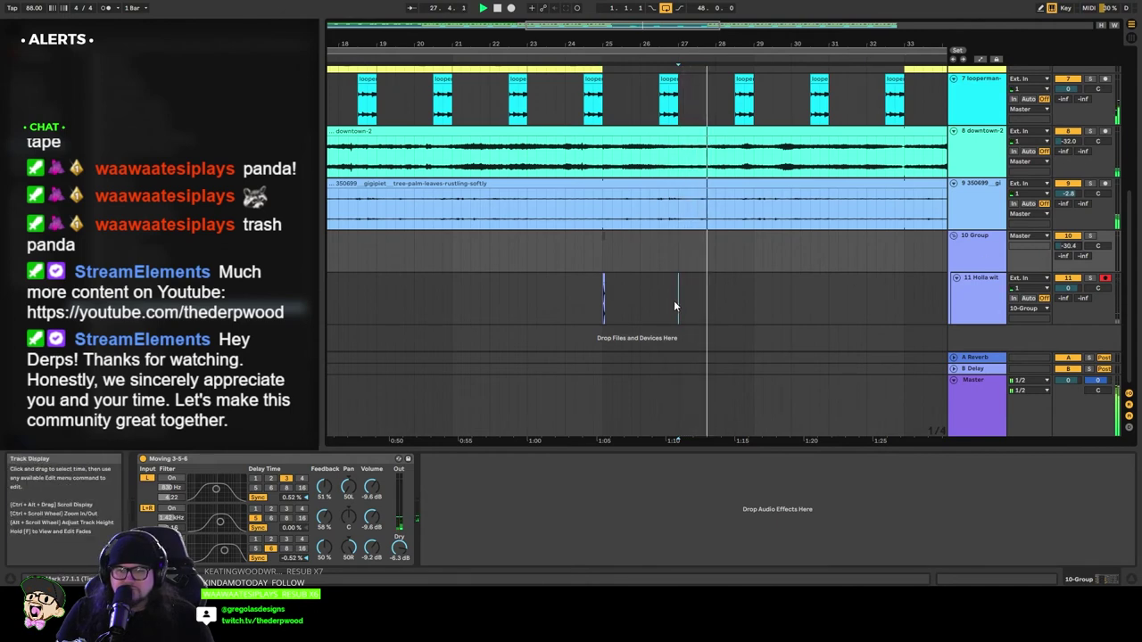
{"action": "left_click", "coordinate": [600, 284]}
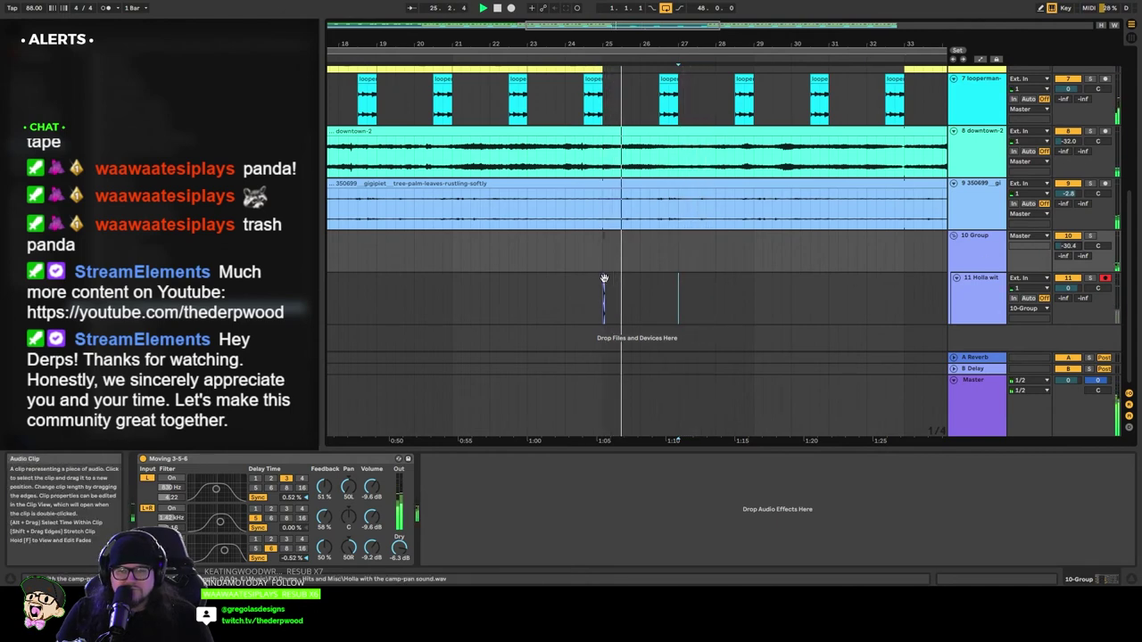
{"action": "left_click_drag", "start_coordinate": [1068, 246], "coordinate": [1068, 237]}
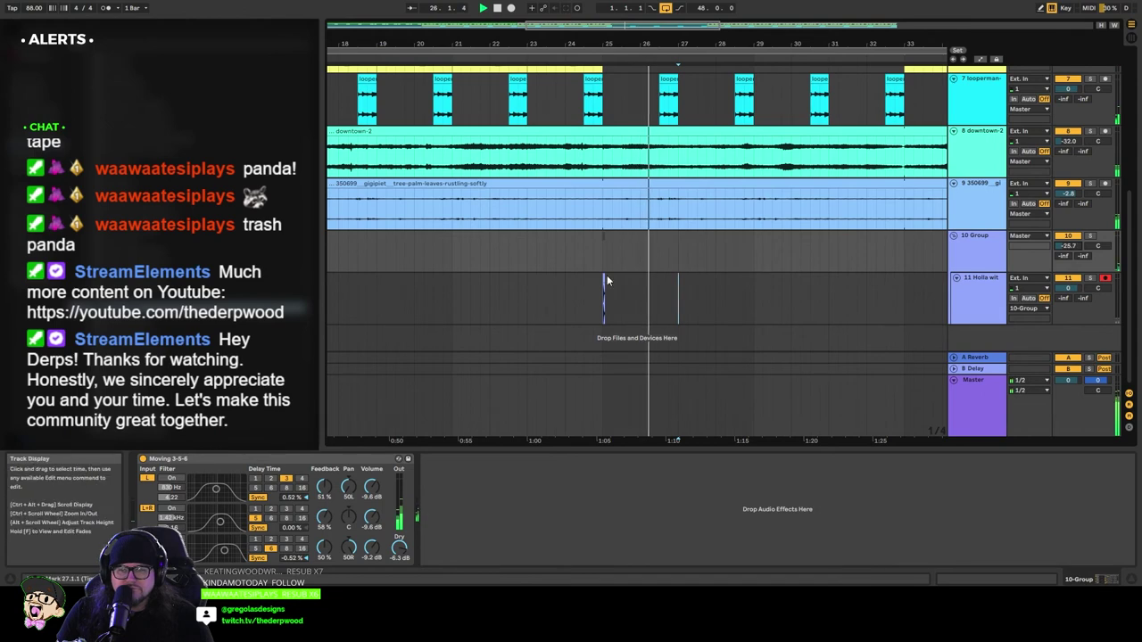
Step: Copy the camp-pan clip along its track to bars 27, 29 and 31
{"action": "left_click_drag", "start_coordinate": [604, 279], "coordinate": [681, 280]}
{"action": "left_click", "coordinate": [682, 281]}
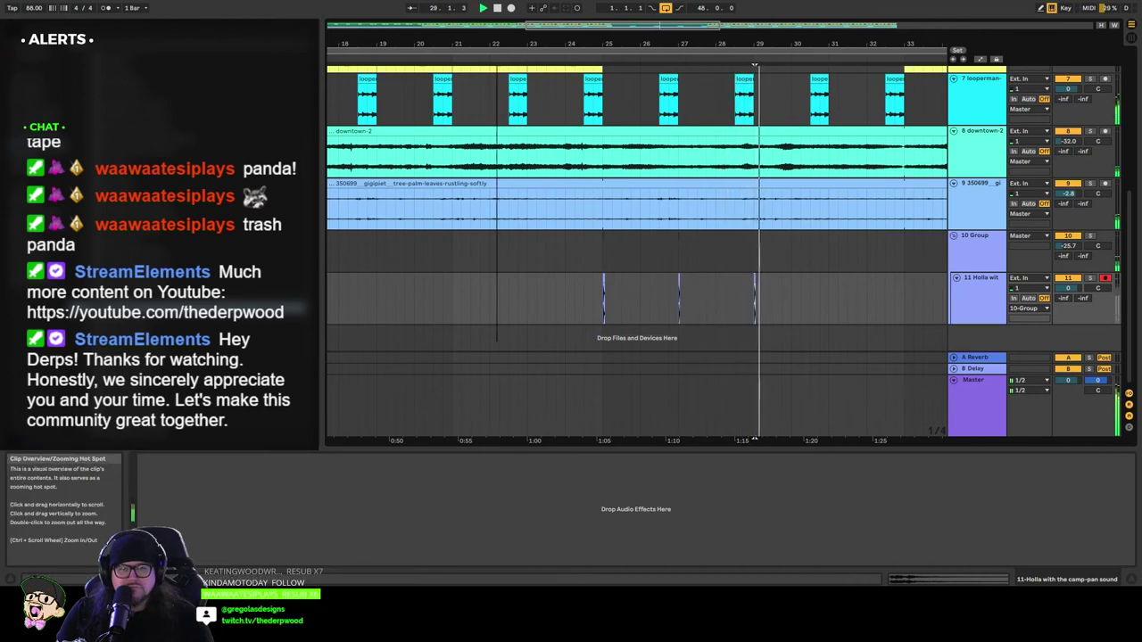
{"action": "scroll", "coordinate": [505, 219], "scroll_direction": "down", "scroll_amount": 5}
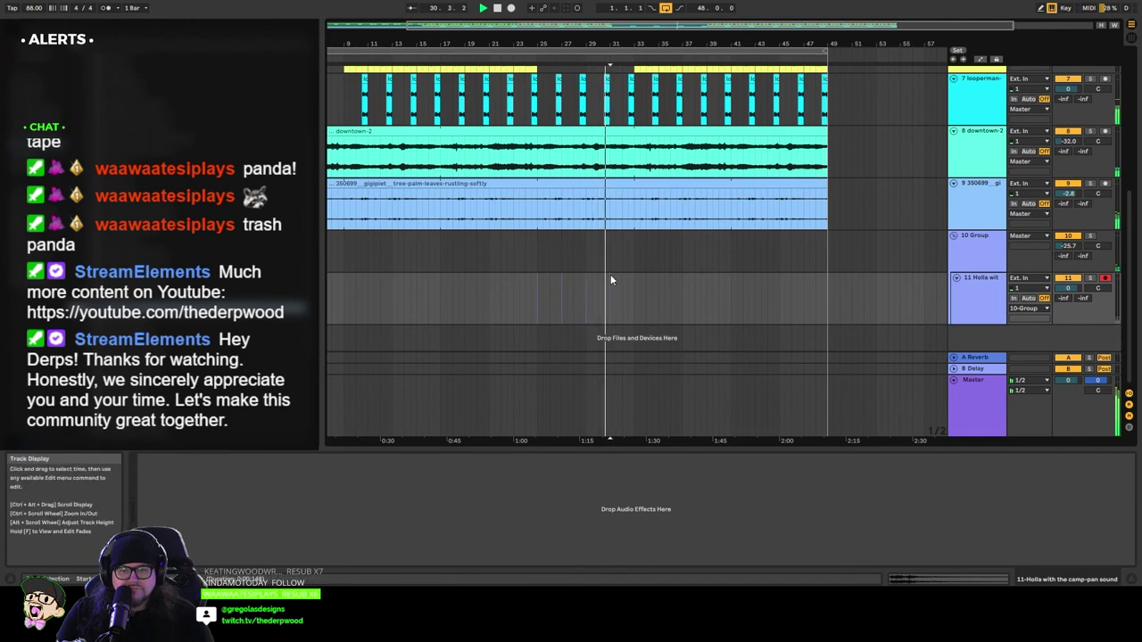
{"action": "left_click_drag", "start_coordinate": [634, 280], "coordinate": [537, 285]}
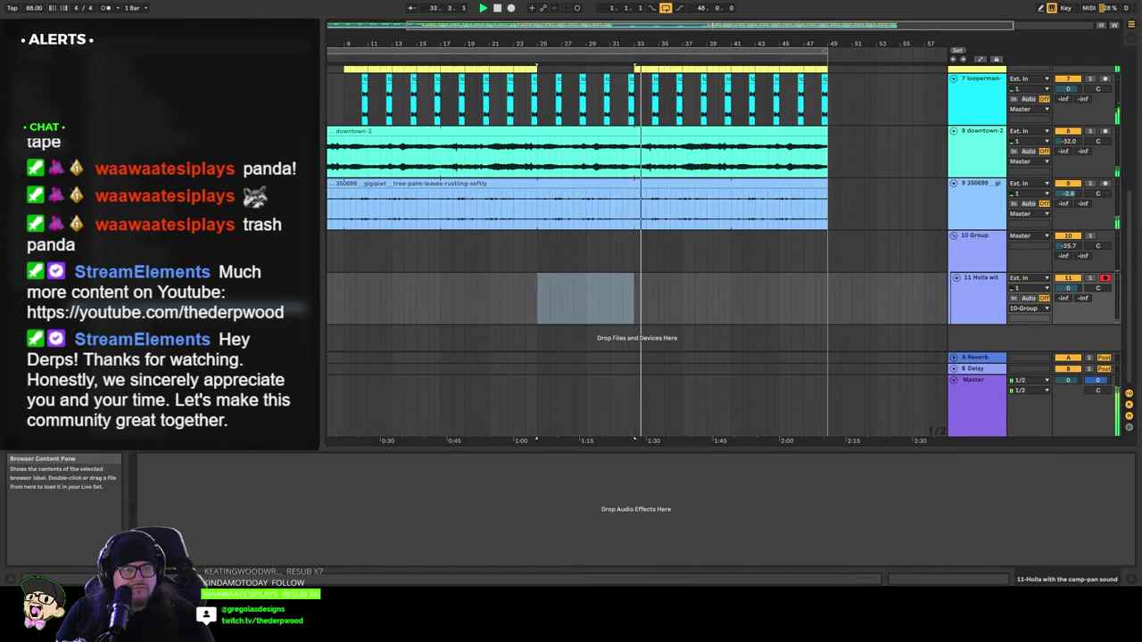
Step: Place the Clean than your average analogue sample on track 11 at bar 33 and copy it to bars 37, 41 and 45
{"action": "left_click", "coordinate": [635, 293]}
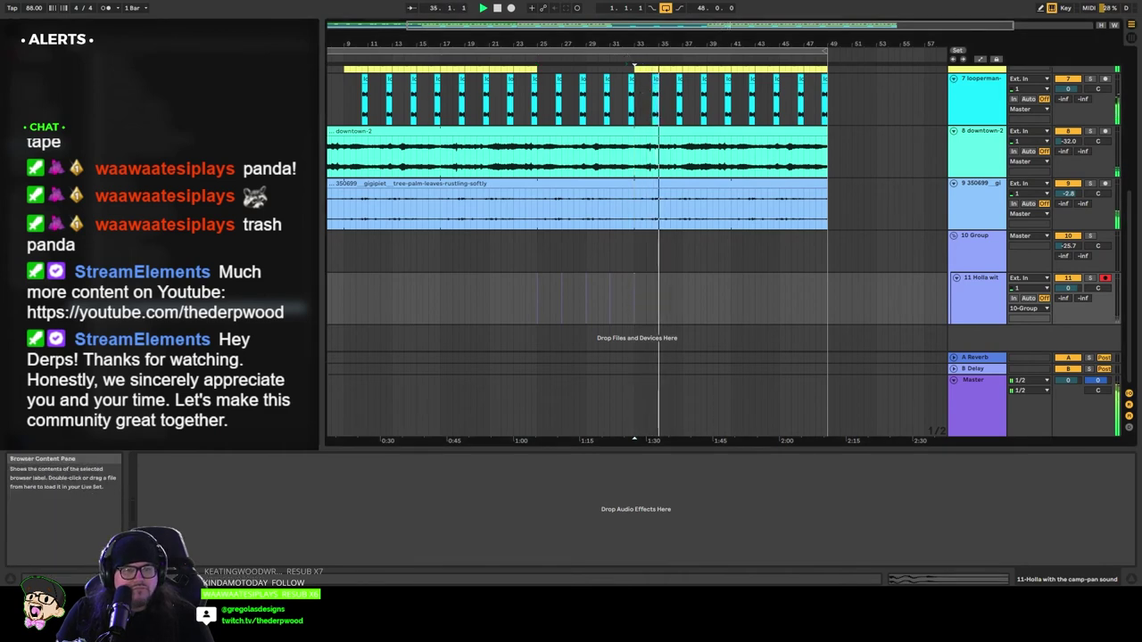
{"action": "key", "text": "space"}
{"action": "key", "text": "space"}
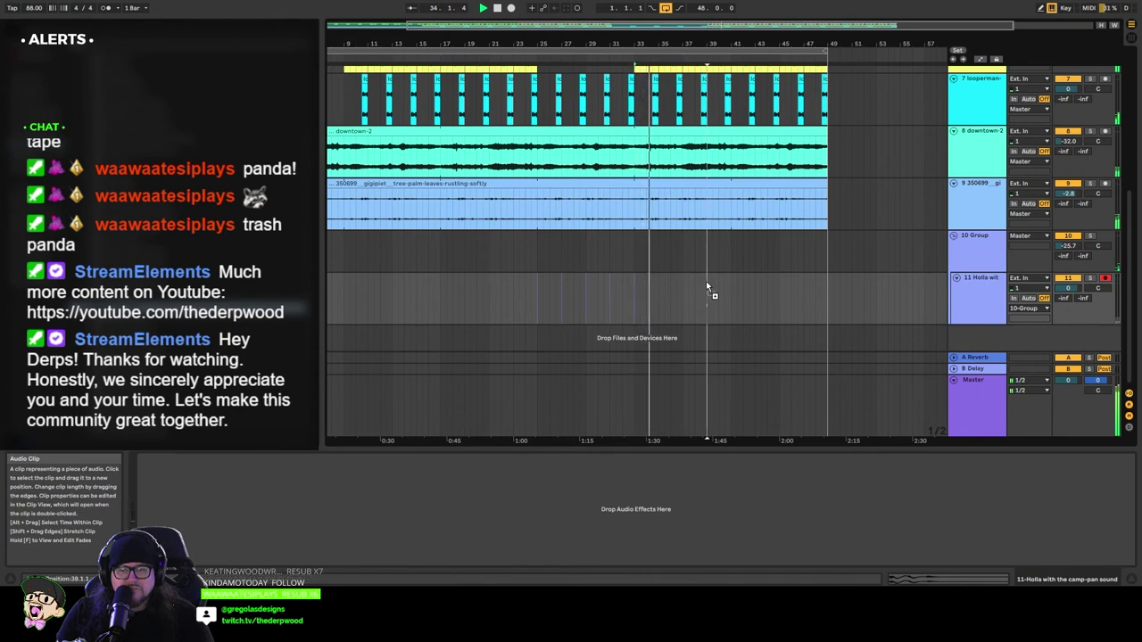
{"action": "left_click", "coordinate": [684, 283]}
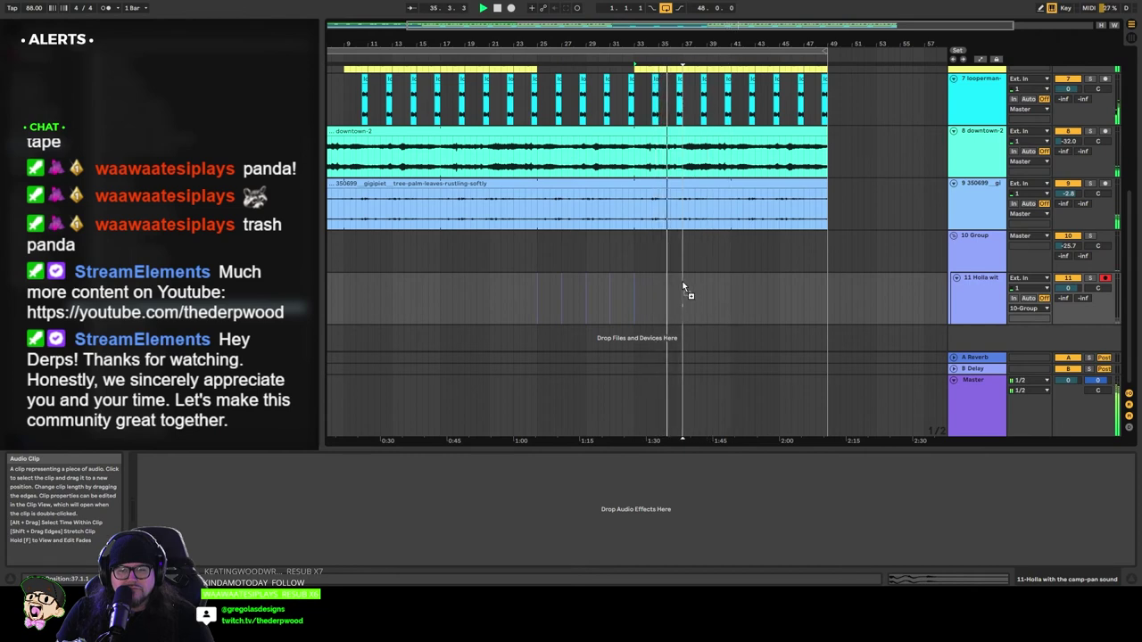
{"action": "left_click", "coordinate": [736, 286]}
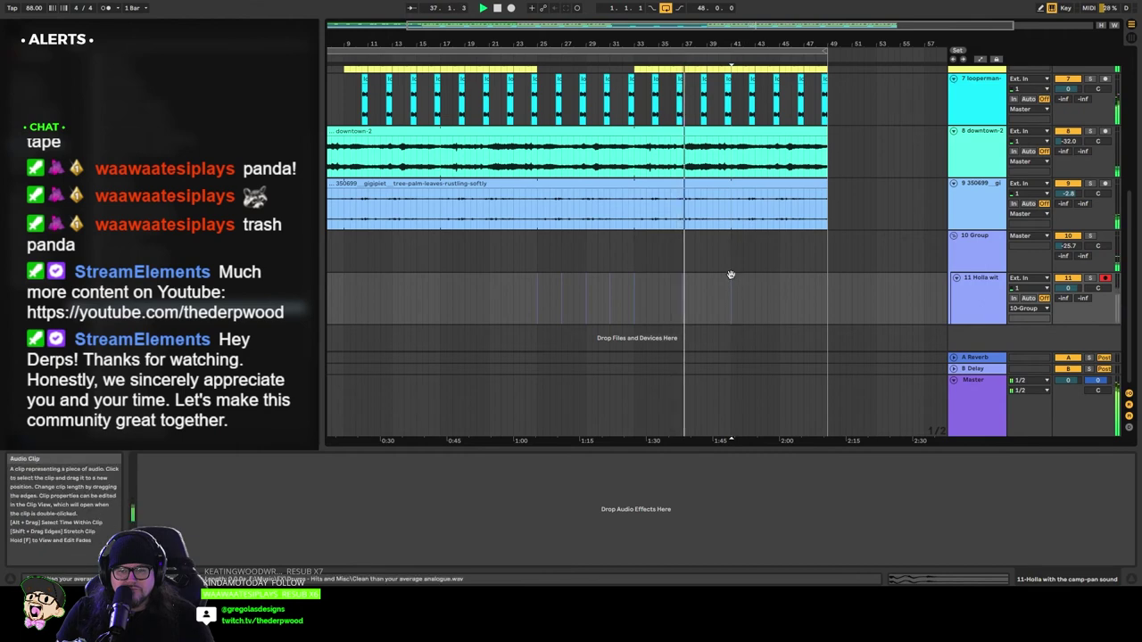
{"action": "left_click", "coordinate": [787, 285]}
{"action": "left_click", "coordinate": [782, 287]}
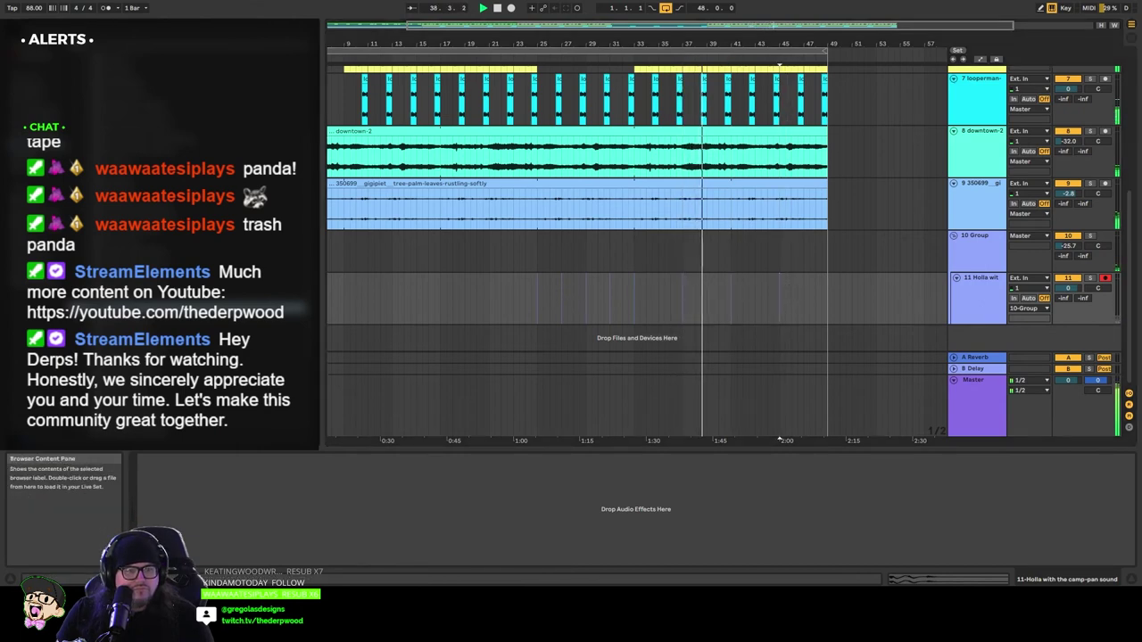
Step: Place the forth and back sample on track 11 at bar 39 and copy it to bars 35, 43 and 47
{"action": "left_click", "coordinate": [709, 297]}
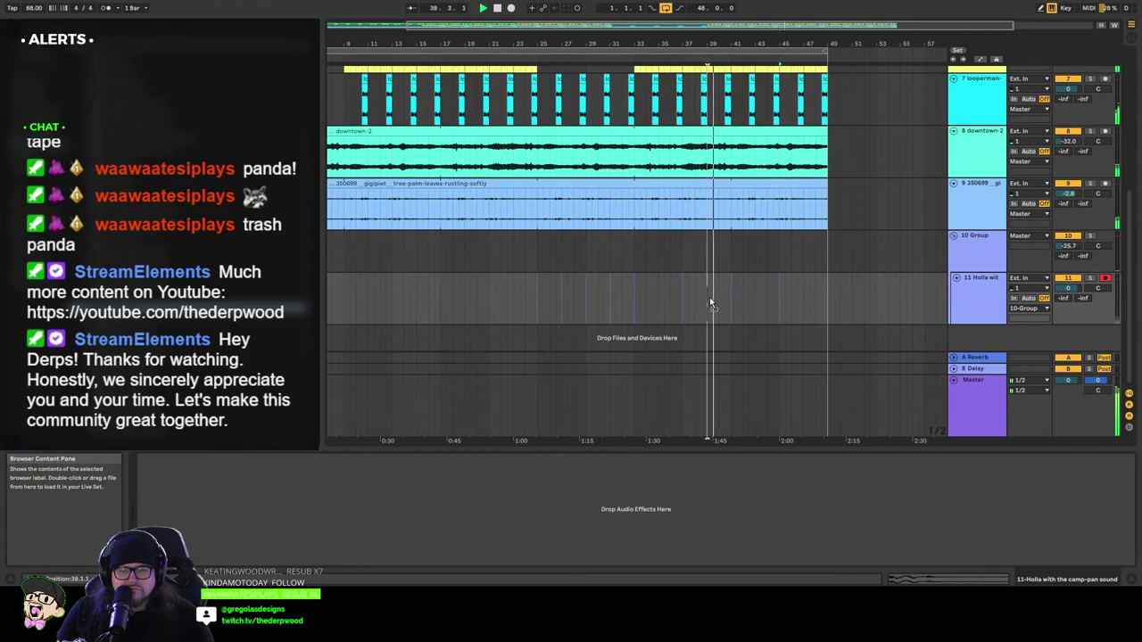
{"action": "left_click", "coordinate": [658, 284]}
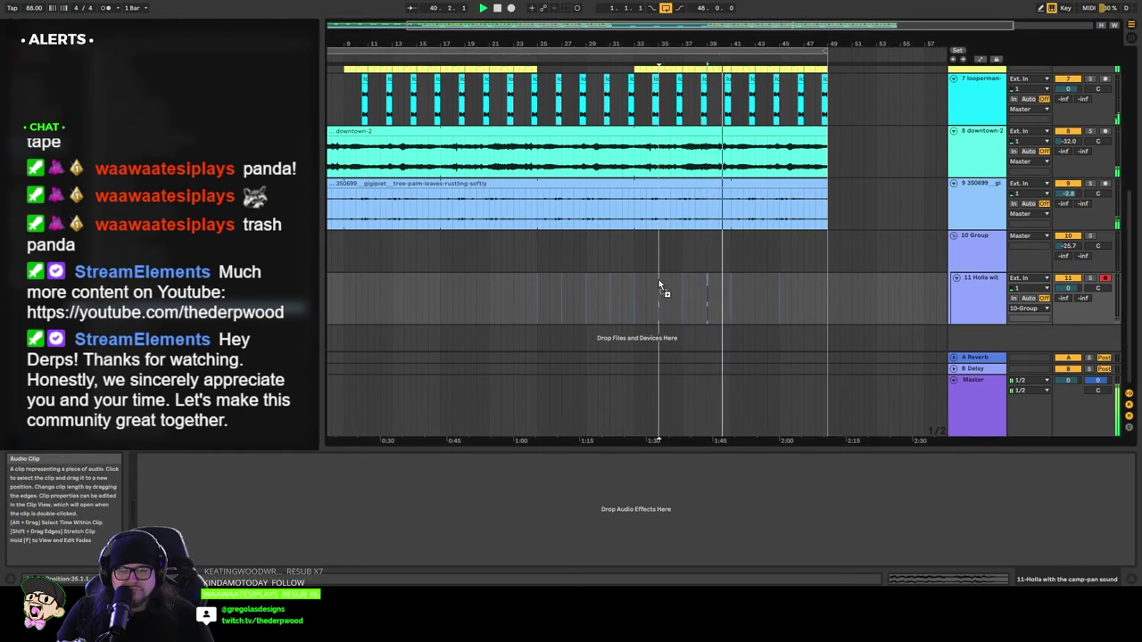
{"action": "left_click", "coordinate": [755, 282]}
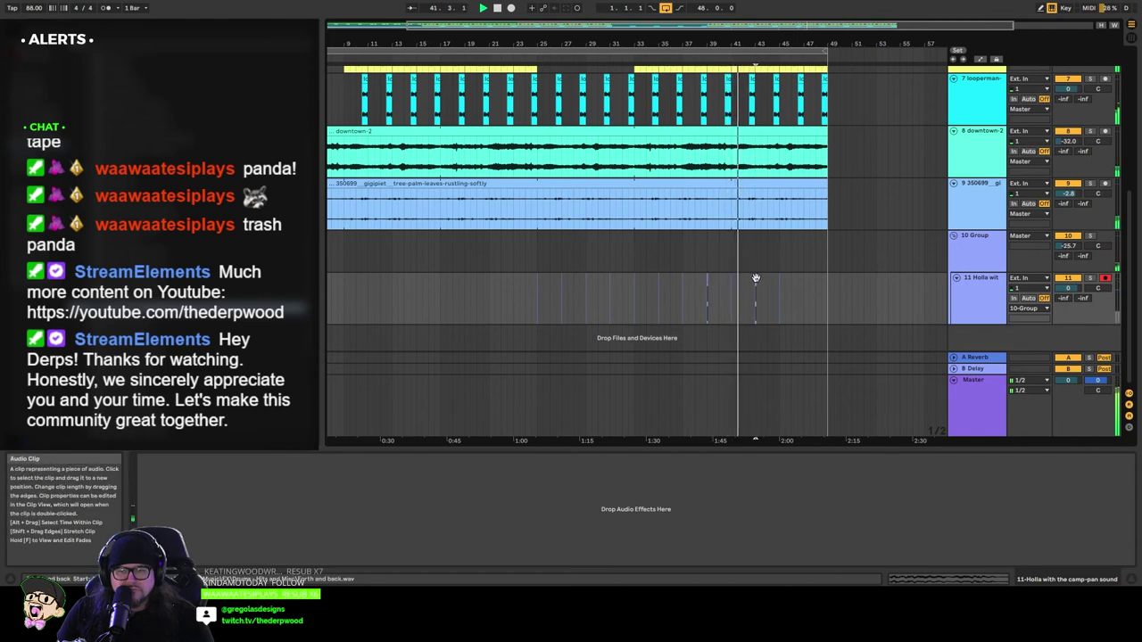
{"action": "left_click", "coordinate": [798, 283]}
{"action": "left_click", "coordinate": [800, 282]}
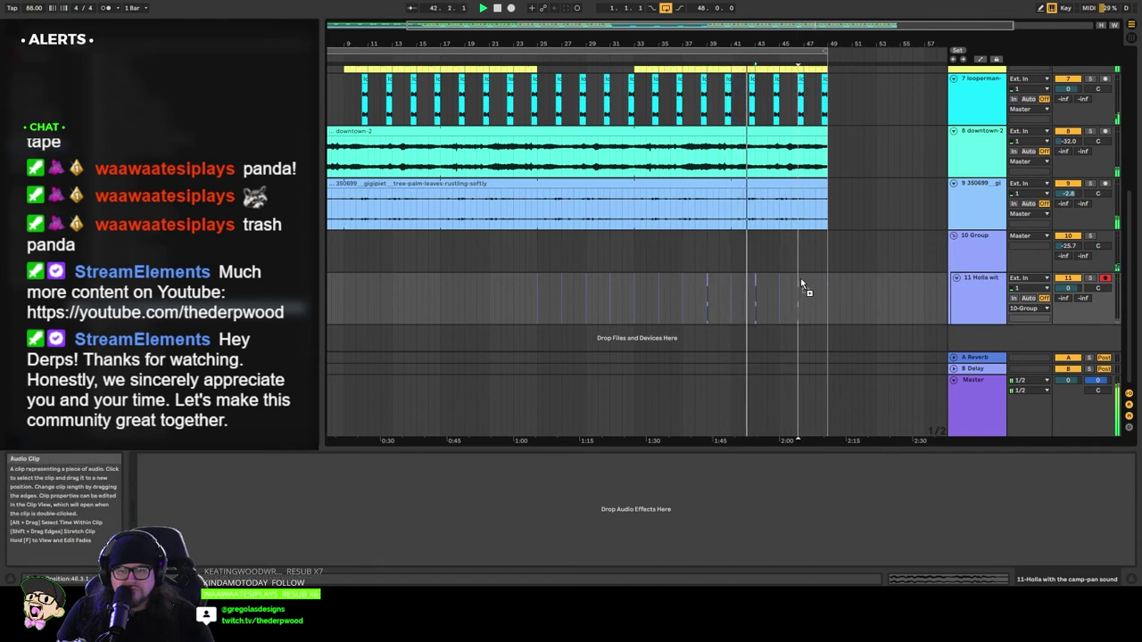
{"action": "left_click", "coordinate": [803, 282]}
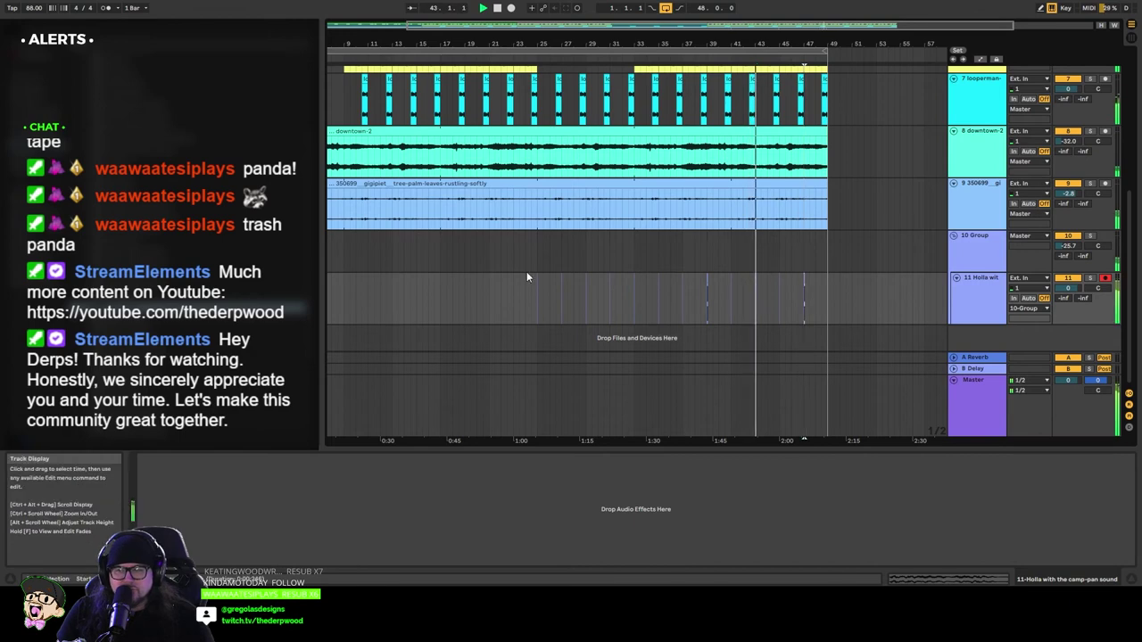
Step: Add EQ Eight to the violin melody on track 3 and open the device's expanded view
{"action": "scroll", "coordinate": [701, 254], "scroll_direction": "up", "scroll_amount": 2}
{"action": "scroll", "coordinate": [700, 255], "scroll_direction": "up", "scroll_amount": 8}
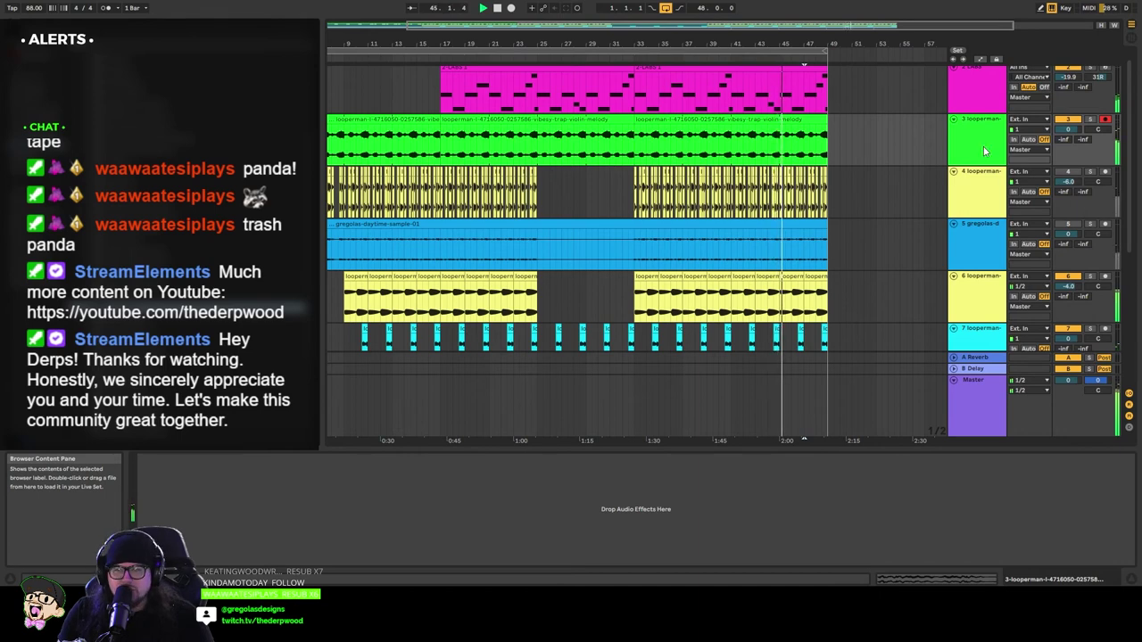
{"action": "left_click_drag", "start_coordinate": [984, 151], "coordinate": [984, 150]}
{"action": "left_click", "coordinate": [153, 459]}
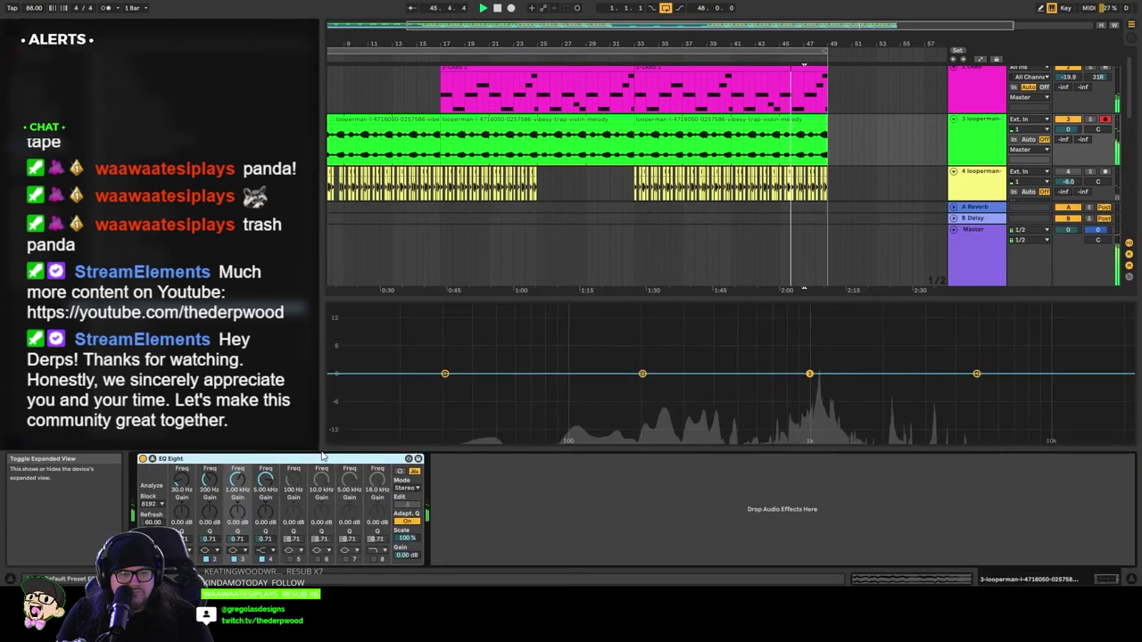
Step: Shape the melody EQ with about +3.6 dB at 246 Hz, -3.21 dB at 1.18 kHz and -3.75 dB at 2.65 kHz
{"action": "left_click_drag", "start_coordinate": [444, 373], "coordinate": [657, 344]}
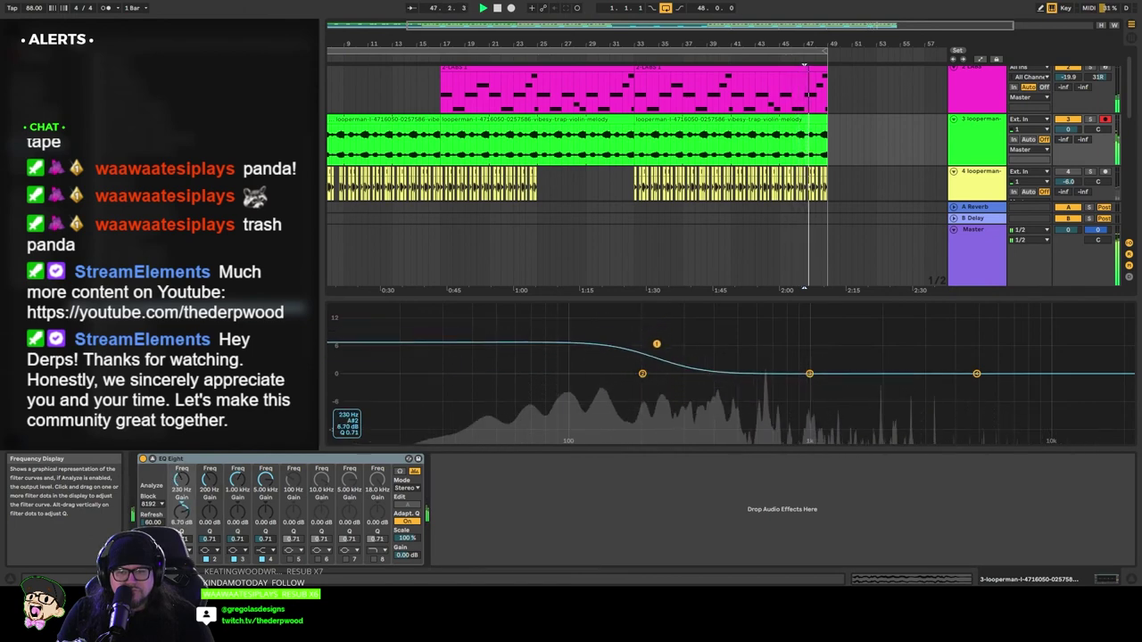
{"action": "left_click_drag", "start_coordinate": [809, 373], "coordinate": [817, 396]}
{"action": "left_click_drag", "start_coordinate": [977, 374], "coordinate": [907, 403]}
{"action": "left_click_drag", "start_coordinate": [816, 396], "coordinate": [834, 374]}
{"action": "left_click_drag", "start_coordinate": [656, 344], "coordinate": [664, 357]}
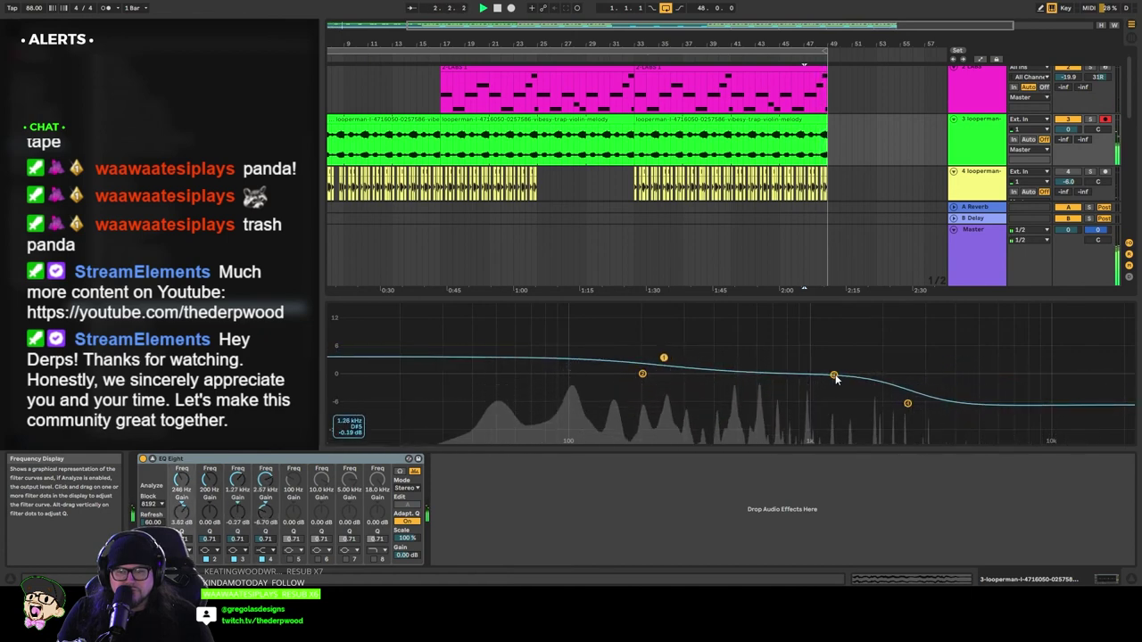
{"action": "left_click_drag", "start_coordinate": [833, 376], "coordinate": [827, 388]}
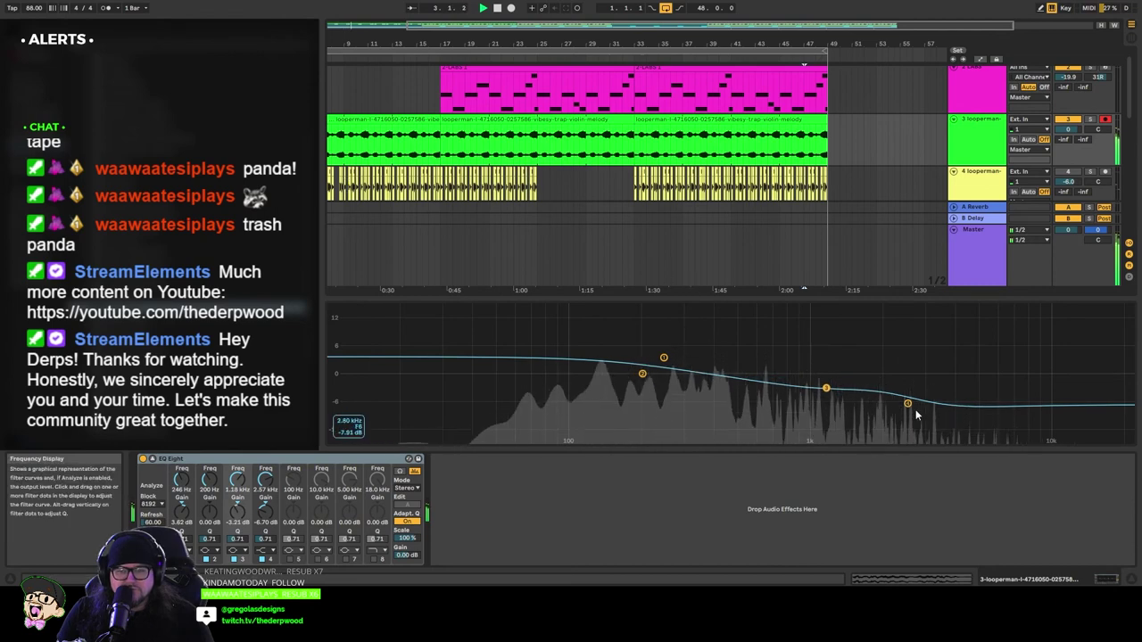
{"action": "left_click_drag", "start_coordinate": [908, 403], "coordinate": [910, 390]}
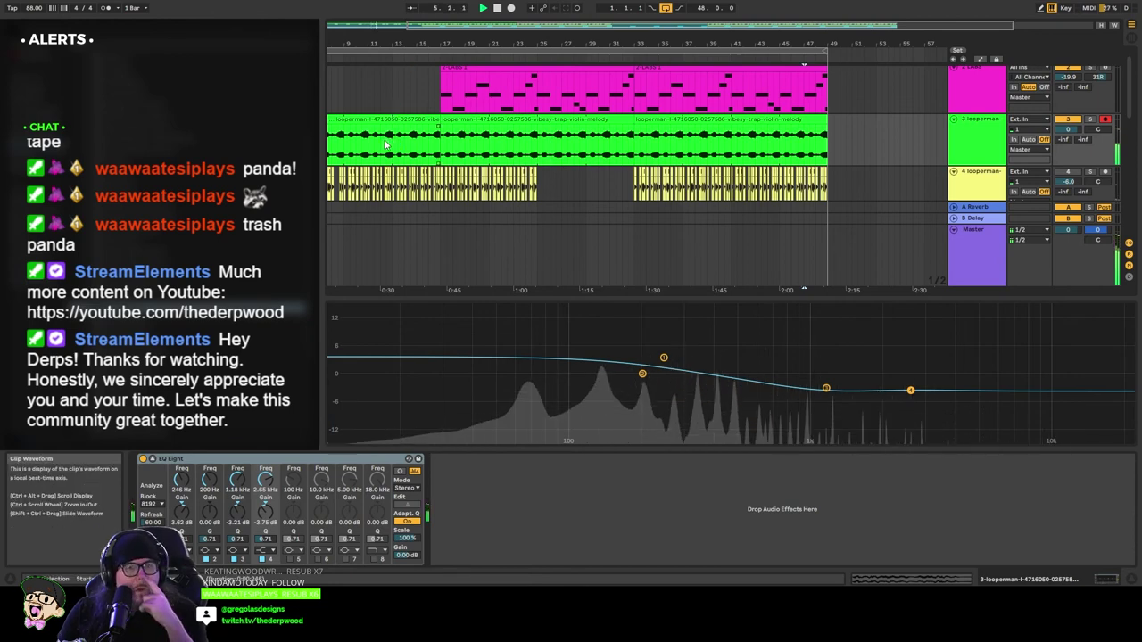
Step: Lower the volume of the rustling palm leaves track to about -4.9 dB
{"action": "scroll", "coordinate": [385, 144], "scroll_direction": "down", "scroll_amount": 6}
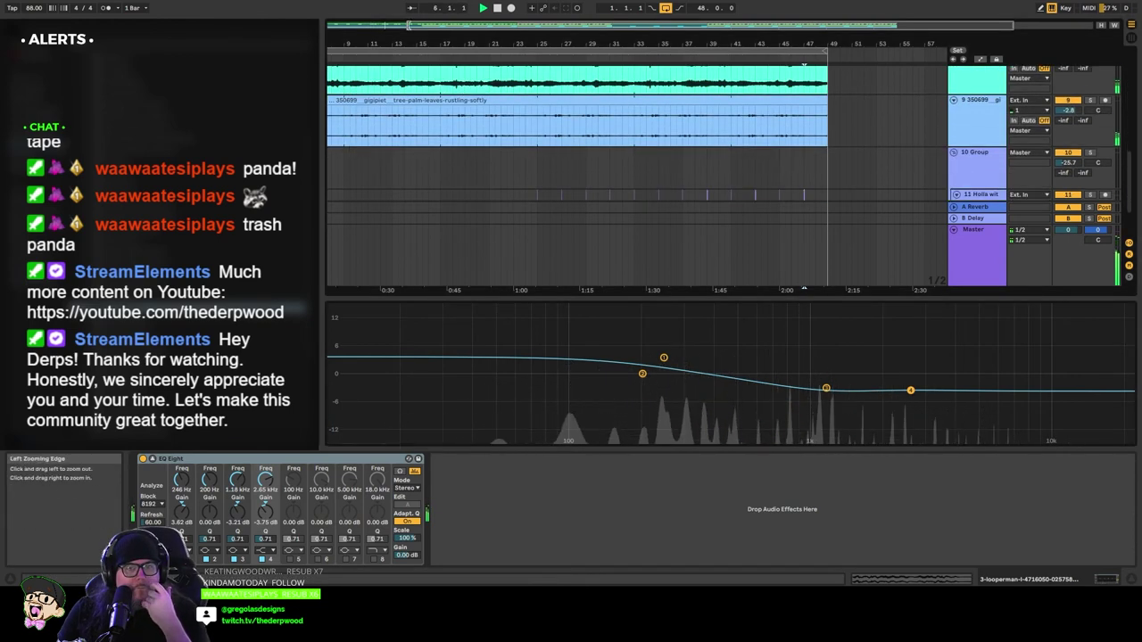
{"action": "left_click_drag", "start_coordinate": [409, 25], "coordinate": [330, 25]}
{"action": "scroll", "coordinate": [434, 152], "scroll_direction": "up", "scroll_amount": 6}
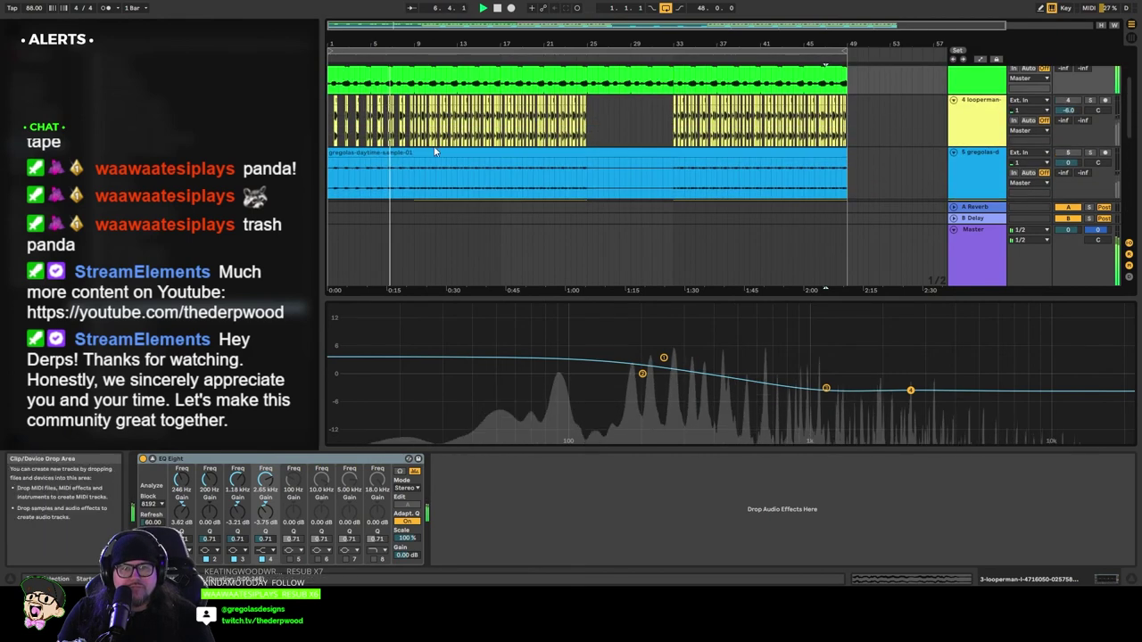
{"action": "scroll", "coordinate": [434, 152], "scroll_direction": "down", "scroll_amount": 5}
{"action": "left_click", "coordinate": [1004, 156]}
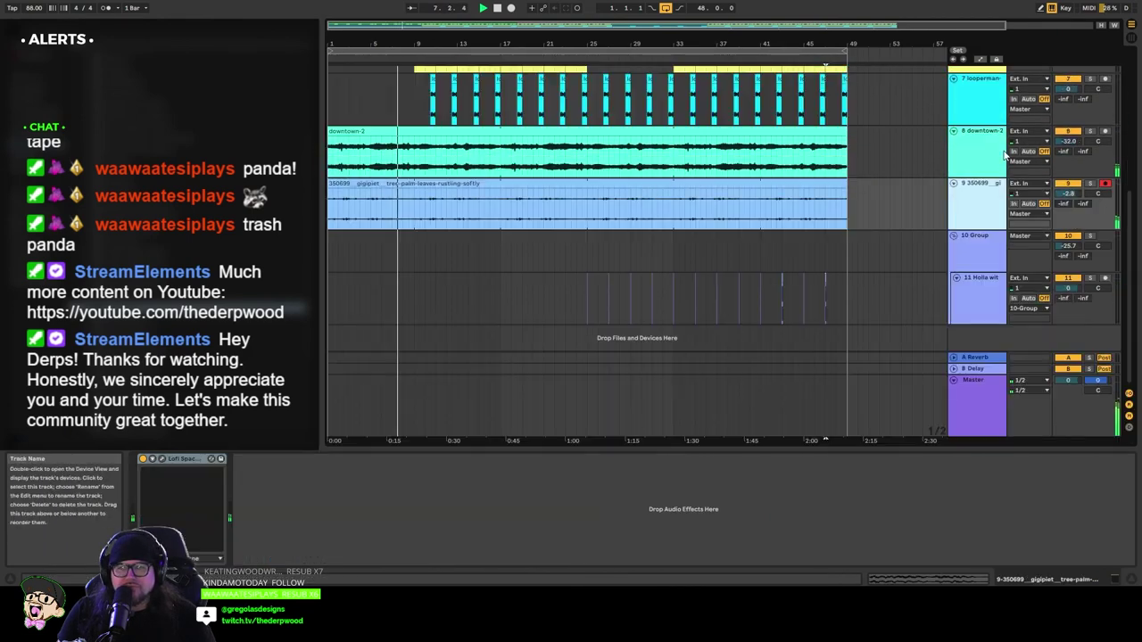
{"action": "left_click_drag", "start_coordinate": [1068, 194], "coordinate": [1068, 195]}
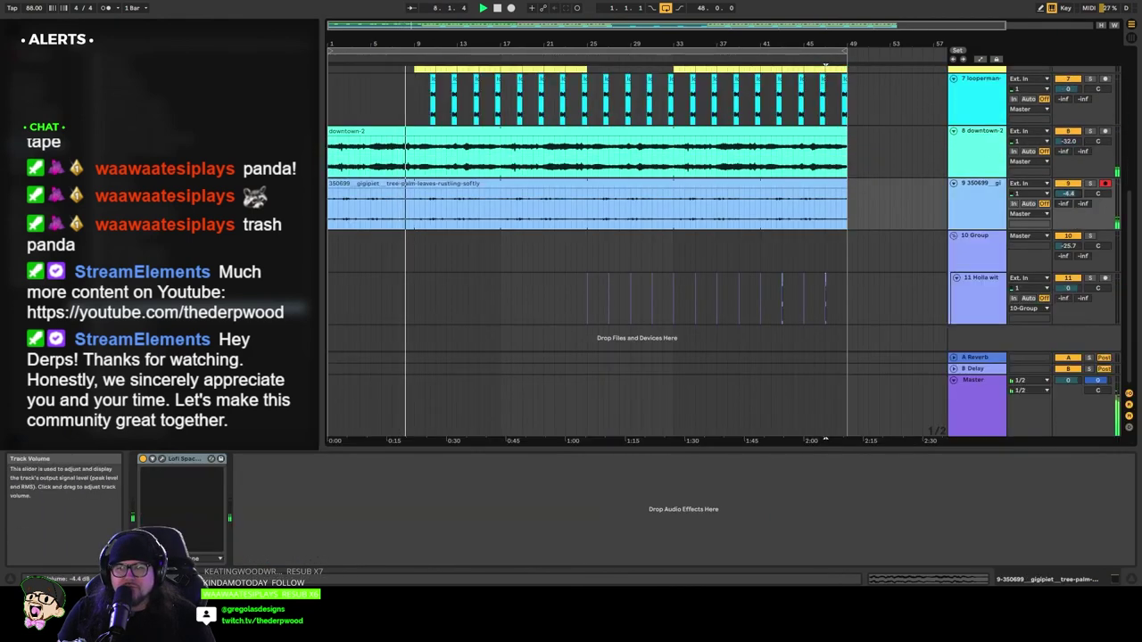
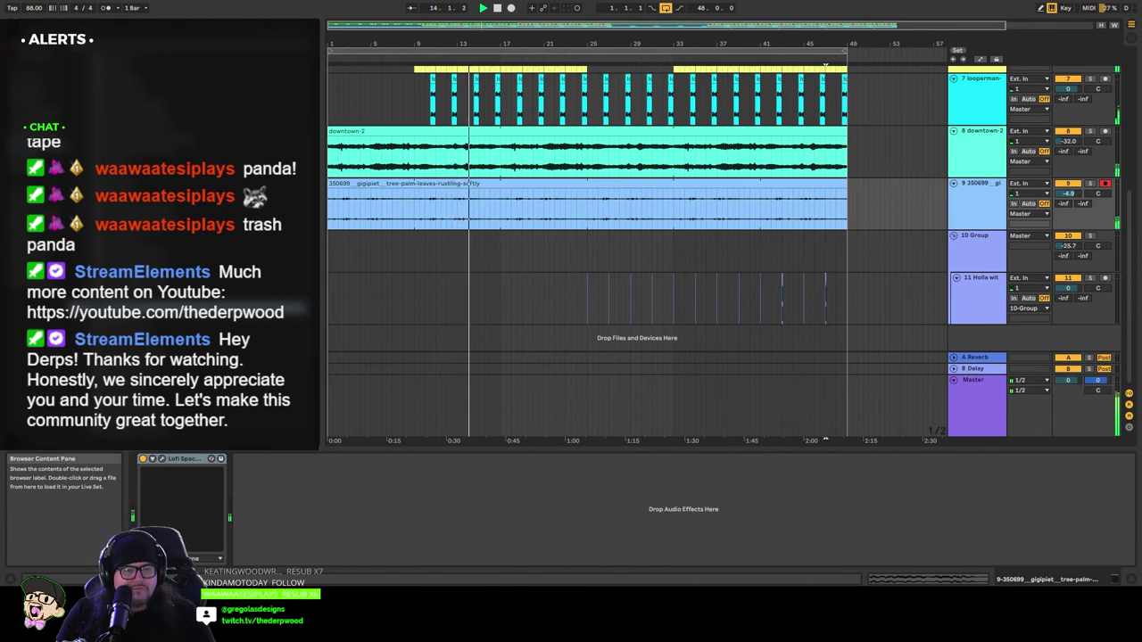
Step: Place two sample hits on track 11, one just before bar 17 and one at bar 17
{"action": "left_click", "coordinate": [495, 304]}
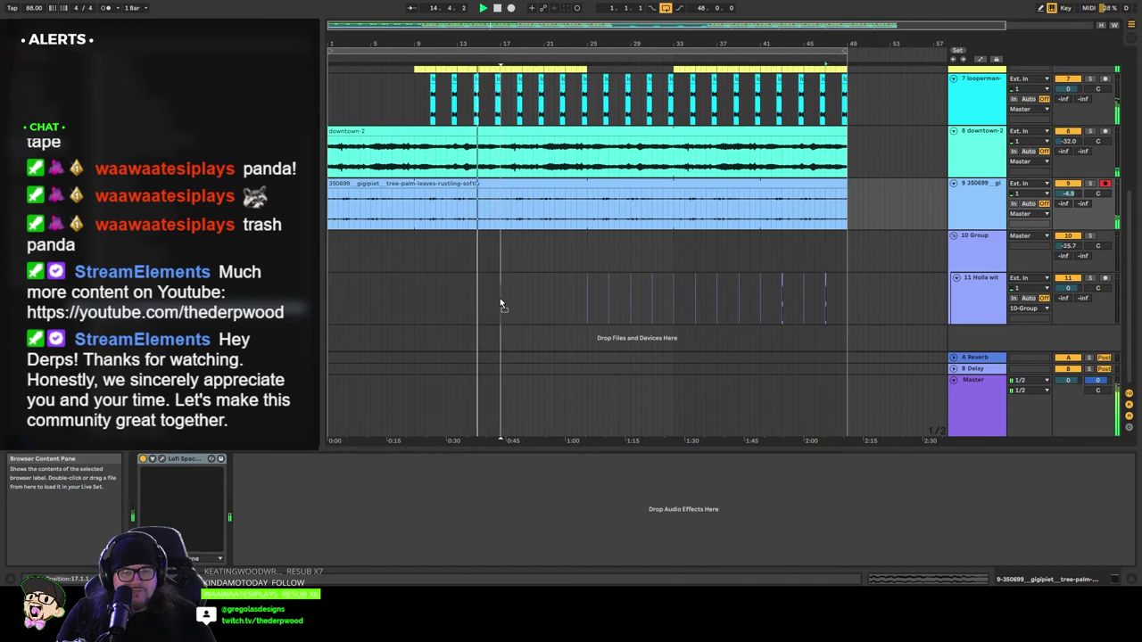
{"action": "left_click", "coordinate": [496, 304]}
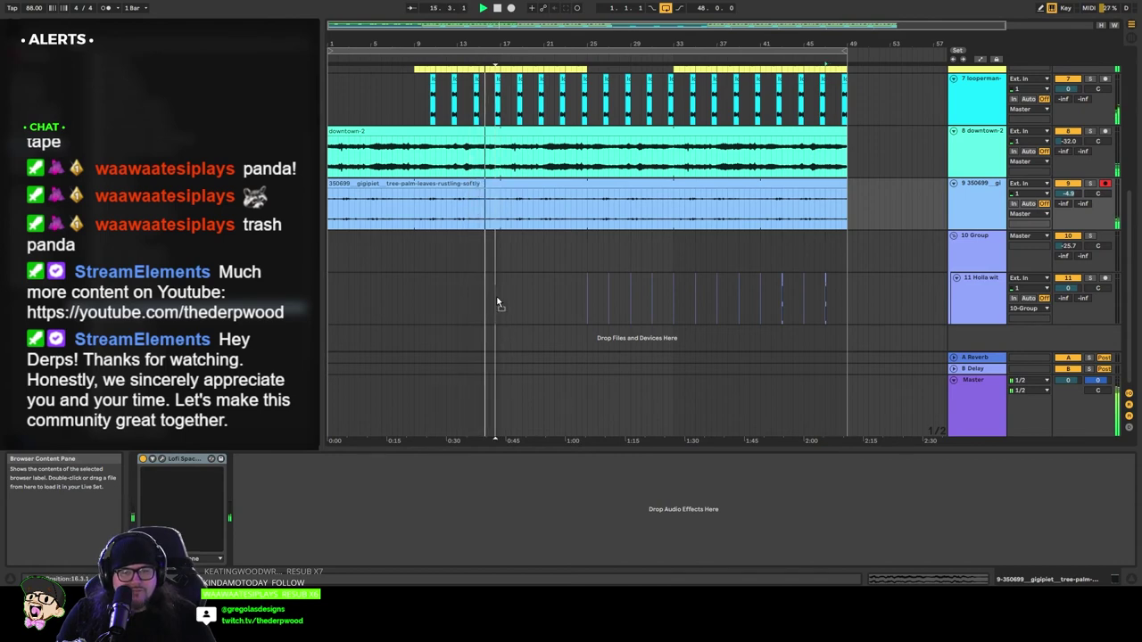
{"action": "left_click", "coordinate": [497, 303]}
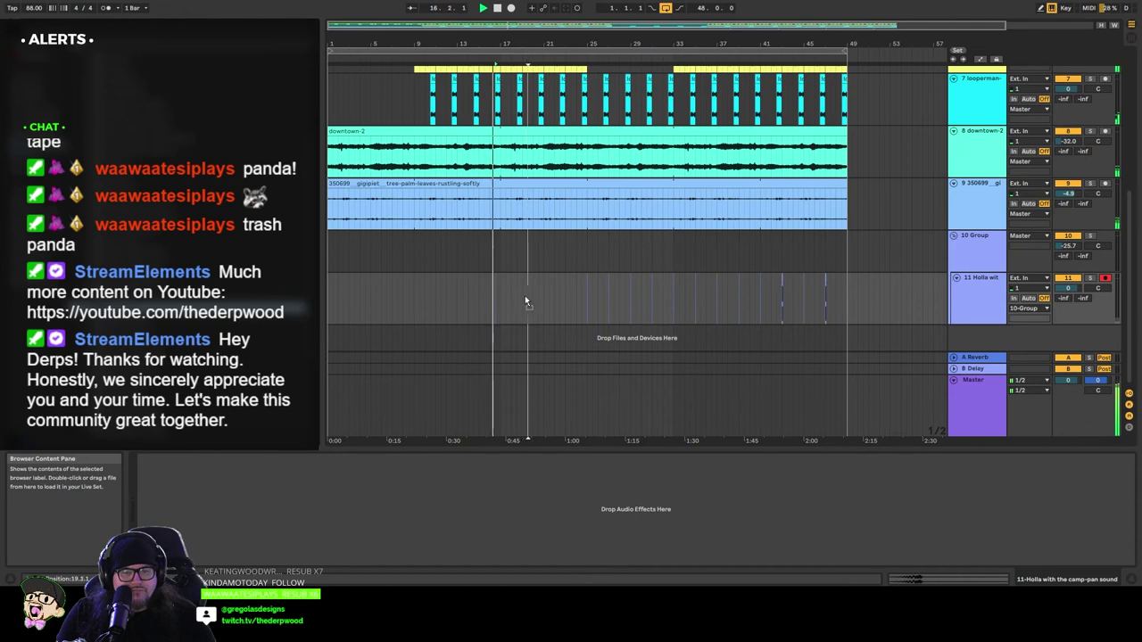
{"action": "left_click", "coordinate": [501, 293]}
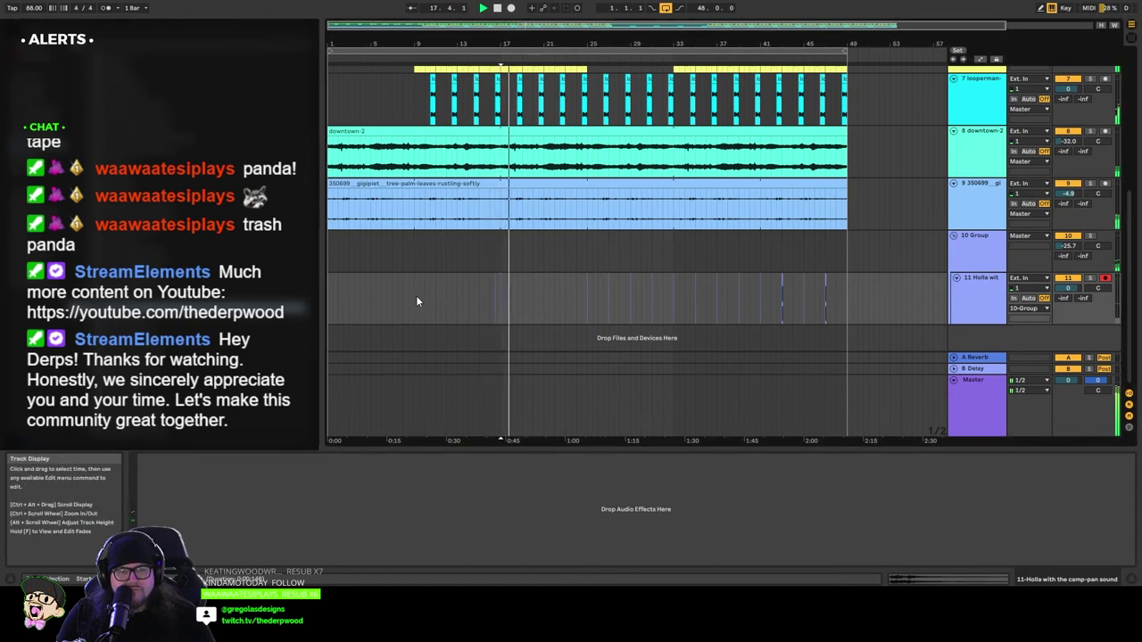
{"action": "scroll", "coordinate": [395, 304], "scroll_direction": "up", "scroll_amount": 3}
{"action": "scroll", "coordinate": [391, 304], "scroll_direction": "down", "scroll_amount": 3}
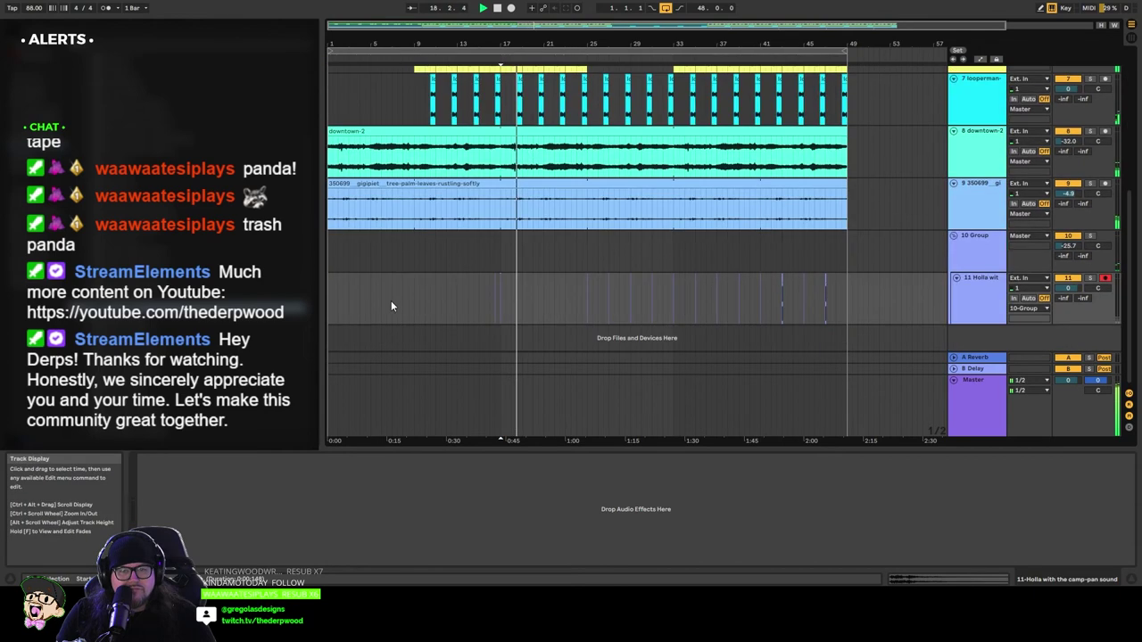
{"action": "left_click_drag", "start_coordinate": [472, 280], "coordinate": [409, 292]}
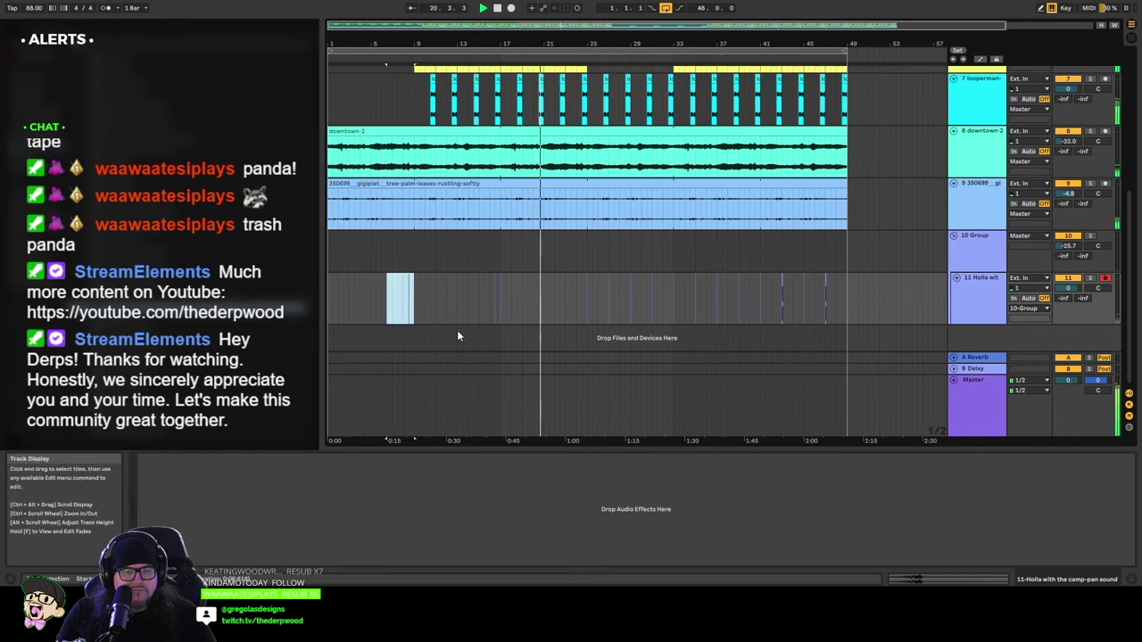
{"action": "left_click", "coordinate": [527, 310]}
Step: On the LABS track, switch off OTT and set Flutter's Dry/Wet to 16 %
{"action": "scroll", "coordinate": [523, 308], "scroll_direction": "up", "scroll_amount": 5}
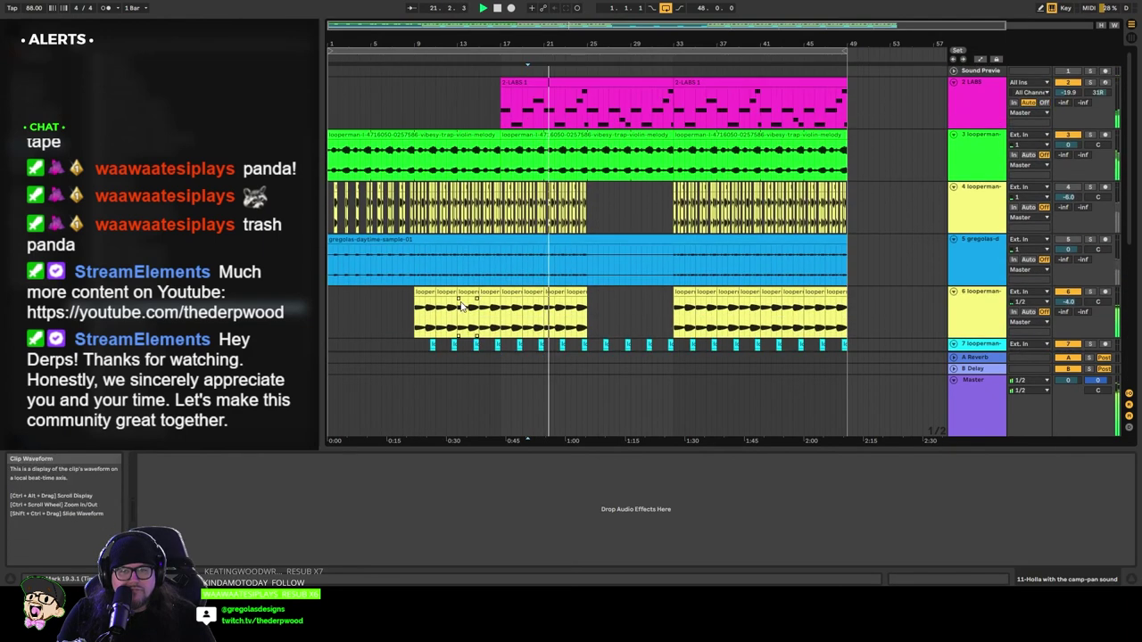
{"action": "left_click", "coordinate": [977, 89]}
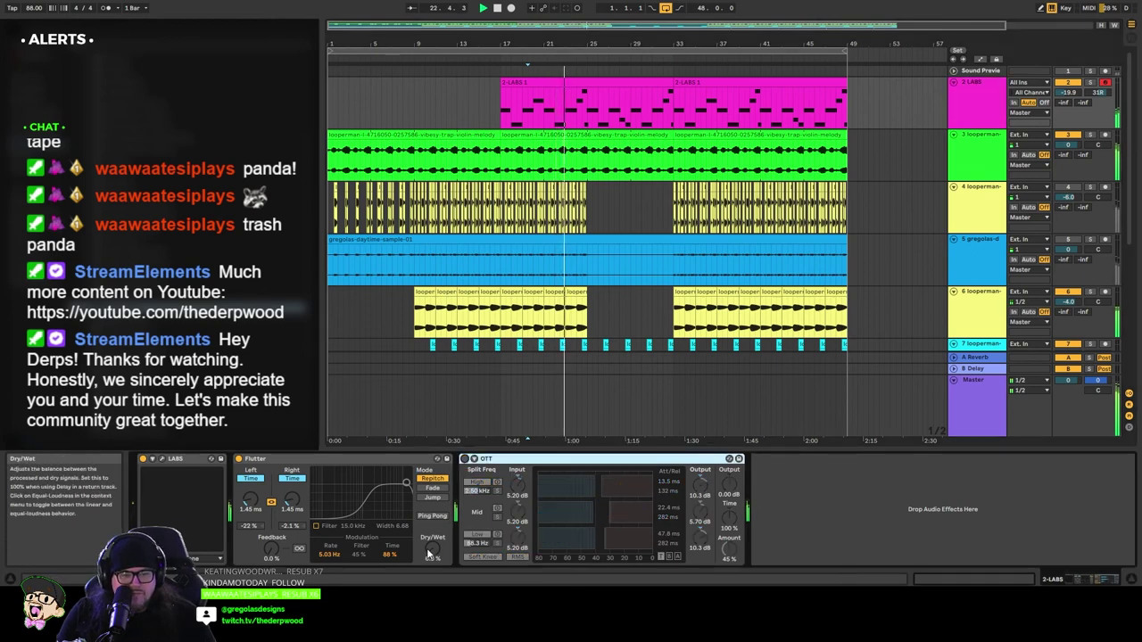
{"action": "left_click", "coordinate": [465, 458]}
{"action": "left_click_drag", "start_coordinate": [433, 546], "coordinate": [433, 540]}
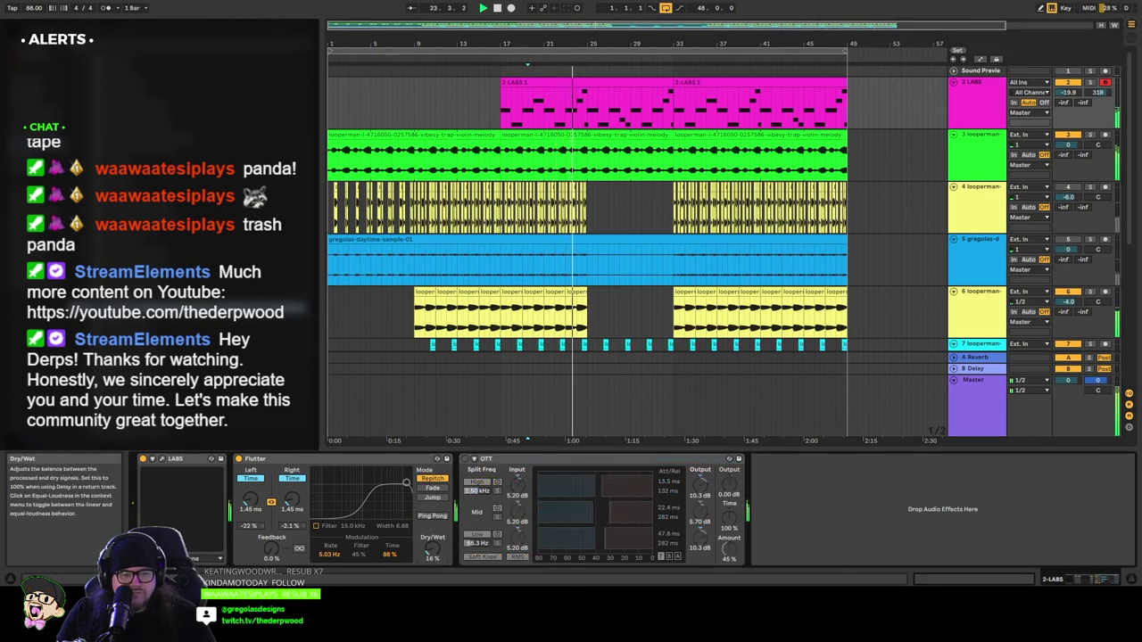
{"action": "left_click", "coordinate": [477, 478]}
Step: Insert EQ Eight directly after the LABS instrument and open its expanded view
{"action": "left_click", "coordinate": [188, 462]}
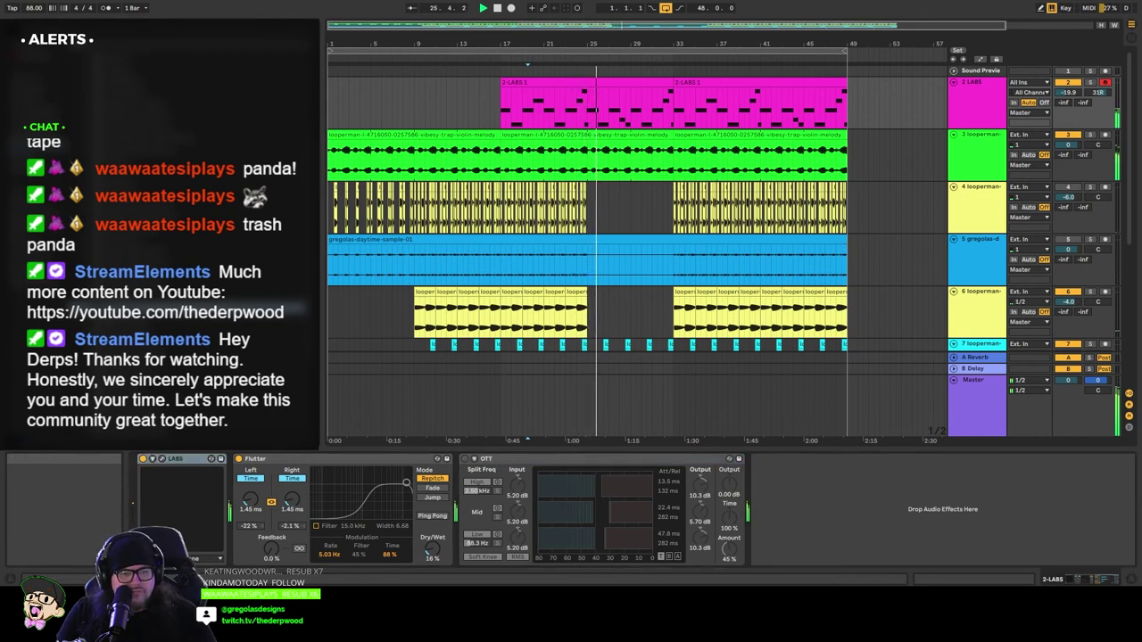
{"action": "left_click_drag", "start_coordinate": [223, 308], "coordinate": [260, 478]}
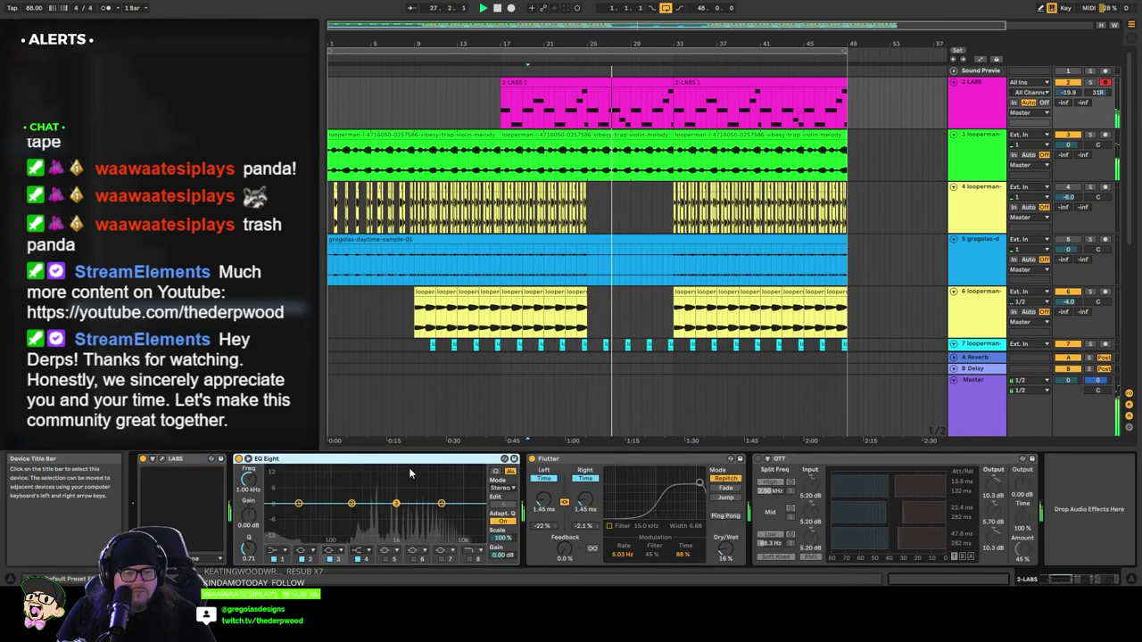
{"action": "left_click", "coordinate": [248, 459]}
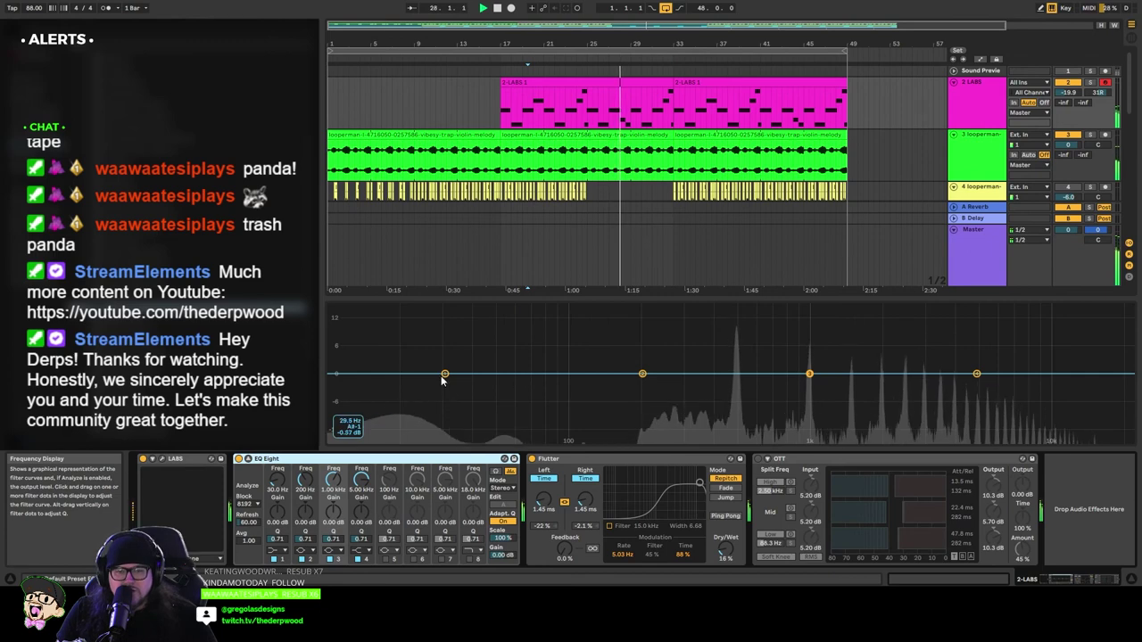
Step: Boost the LABS EQ's lows 6.70 dB from 242 Hz, cut 10.7 dB at 1.02 kHz, and set the track volume to -17.1 dB
{"action": "left_click_drag", "start_coordinate": [444, 373], "coordinate": [672, 372]}
{"action": "left_click_drag", "start_coordinate": [809, 374], "coordinate": [812, 421]}
{"action": "left_click", "coordinate": [977, 92]}
{"action": "left_click_drag", "start_coordinate": [1068, 92], "coordinate": [1068, 89]}
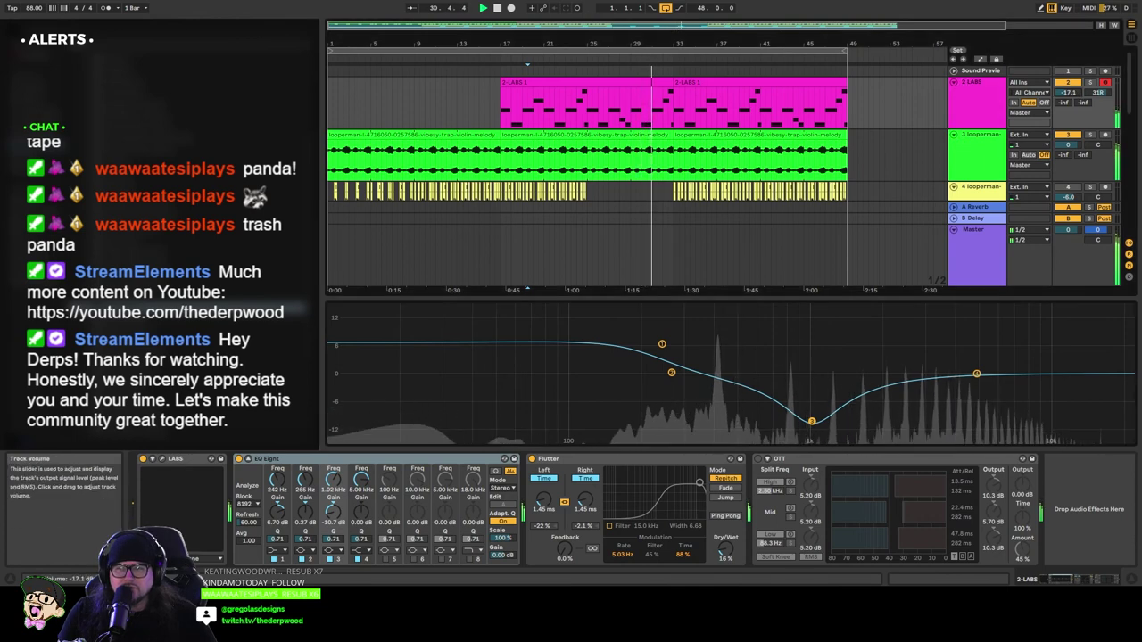
Step: Move the LABS EQ's band 1 to 470 Hz, band 3 to 1.05 kHz at -10.2 dB, and band 4 to 2.80 kHz at -6.70 dB
{"action": "left_click_drag", "start_coordinate": [662, 343], "coordinate": [730, 344]}
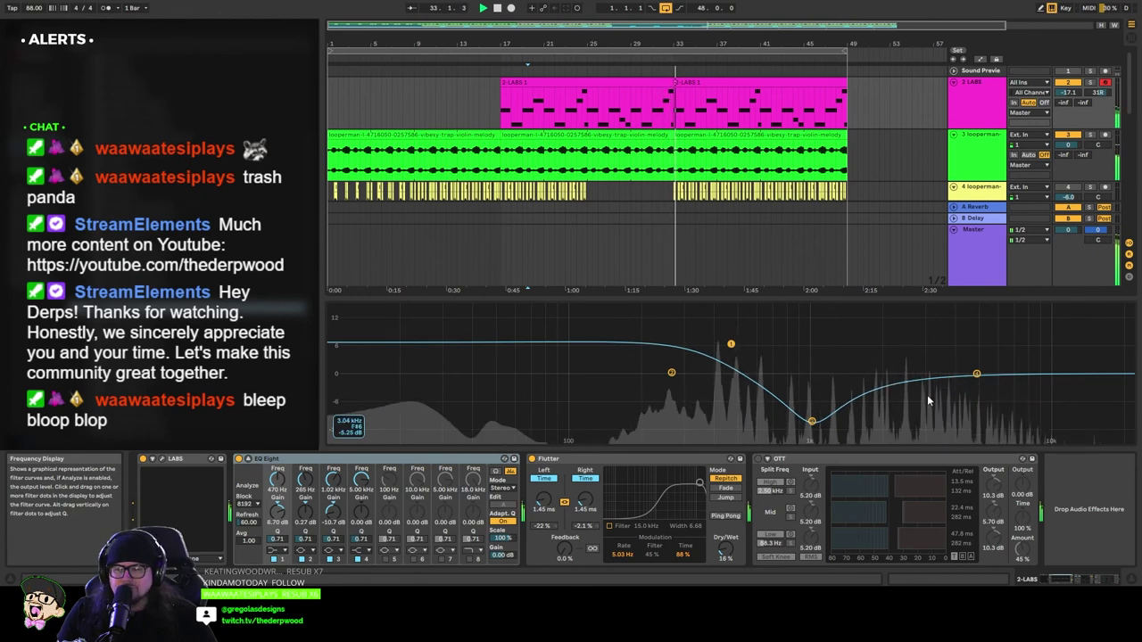
{"action": "left_click_drag", "start_coordinate": [811, 421], "coordinate": [814, 418]}
{"action": "left_click_drag", "start_coordinate": [976, 373], "coordinate": [916, 403]}
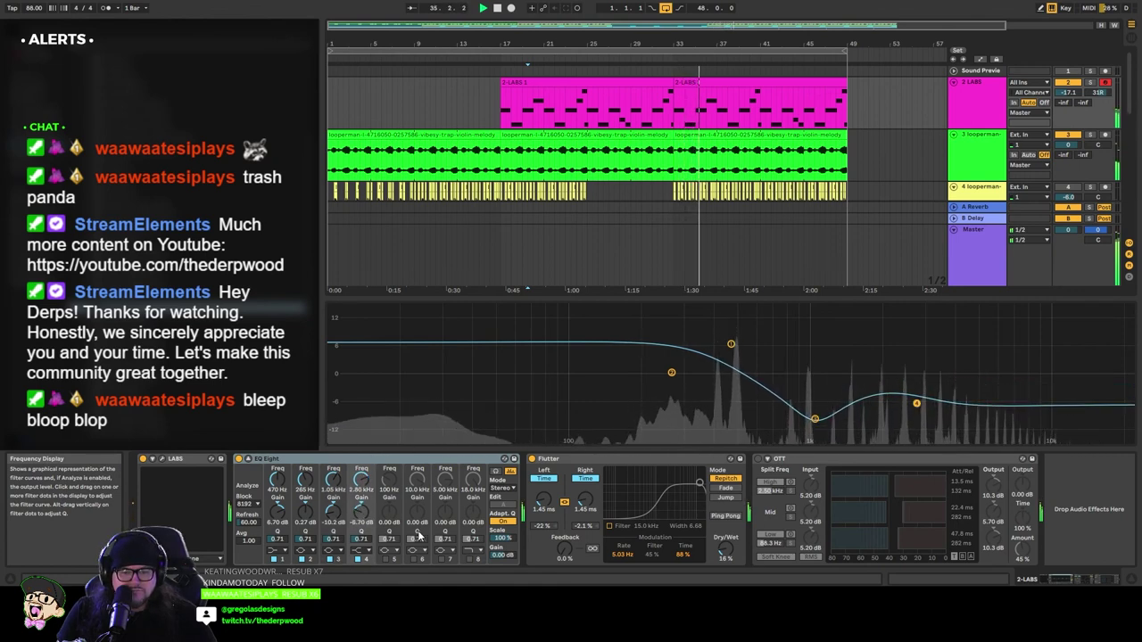
Step: Change the LABS EQ's band 4 to a high cut at 2.33 kHz with Q about 0.52, and set the track volume to -14.0 dB
{"action": "left_click", "coordinate": [364, 550]}
{"action": "left_click", "coordinate": [362, 531]}
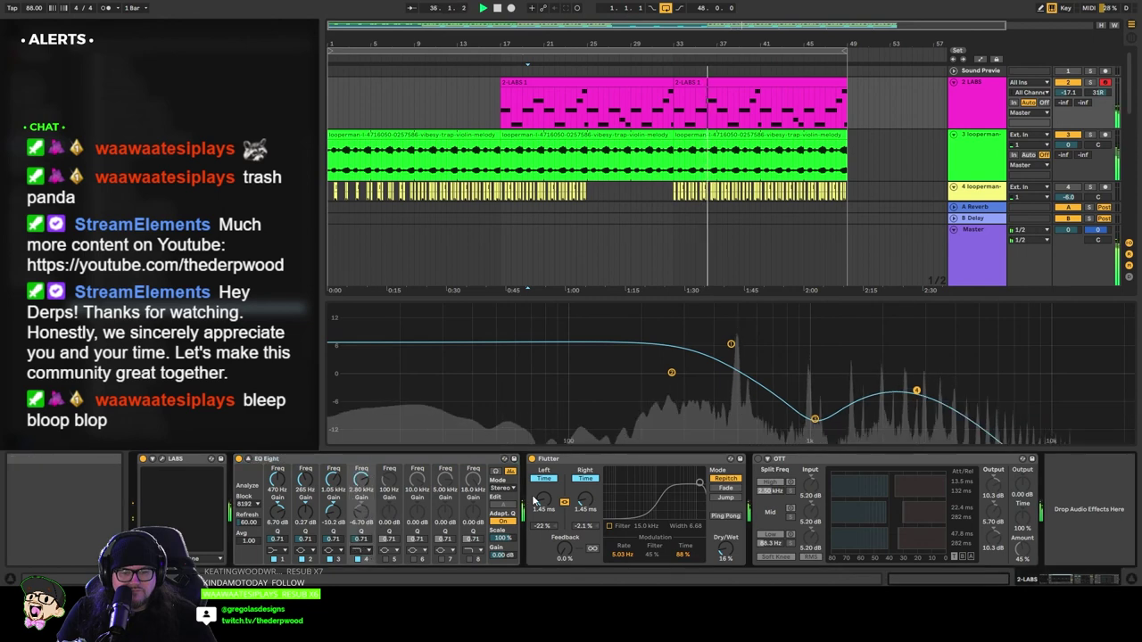
{"action": "left_click_drag", "start_coordinate": [916, 390], "coordinate": [897, 398]}
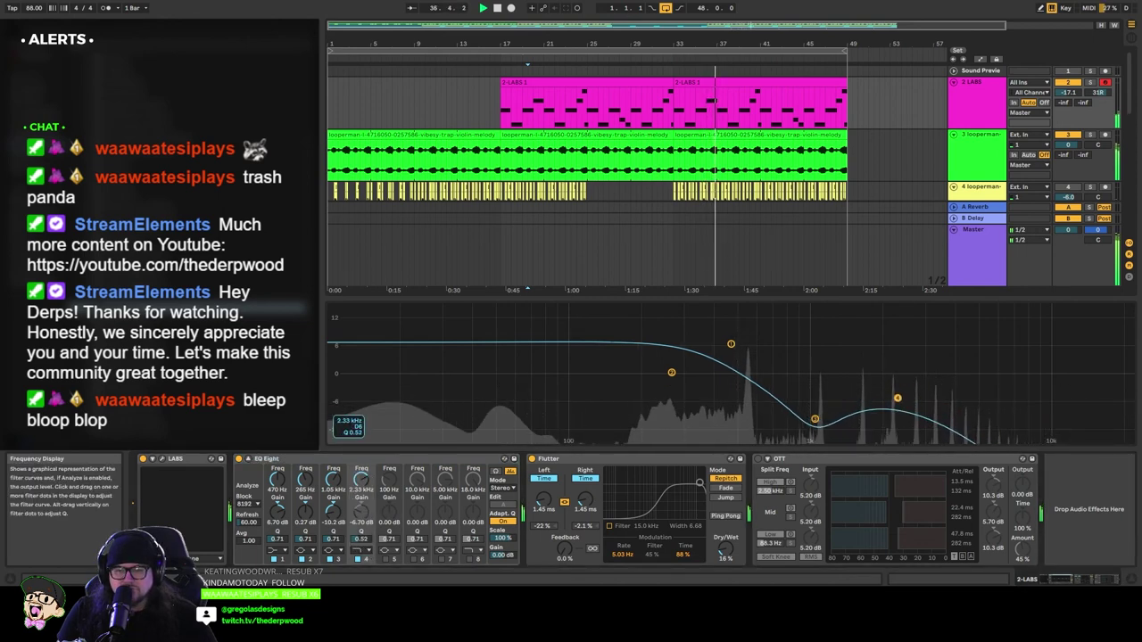
{"action": "left_click_drag", "start_coordinate": [1068, 93], "coordinate": [1068, 77]}
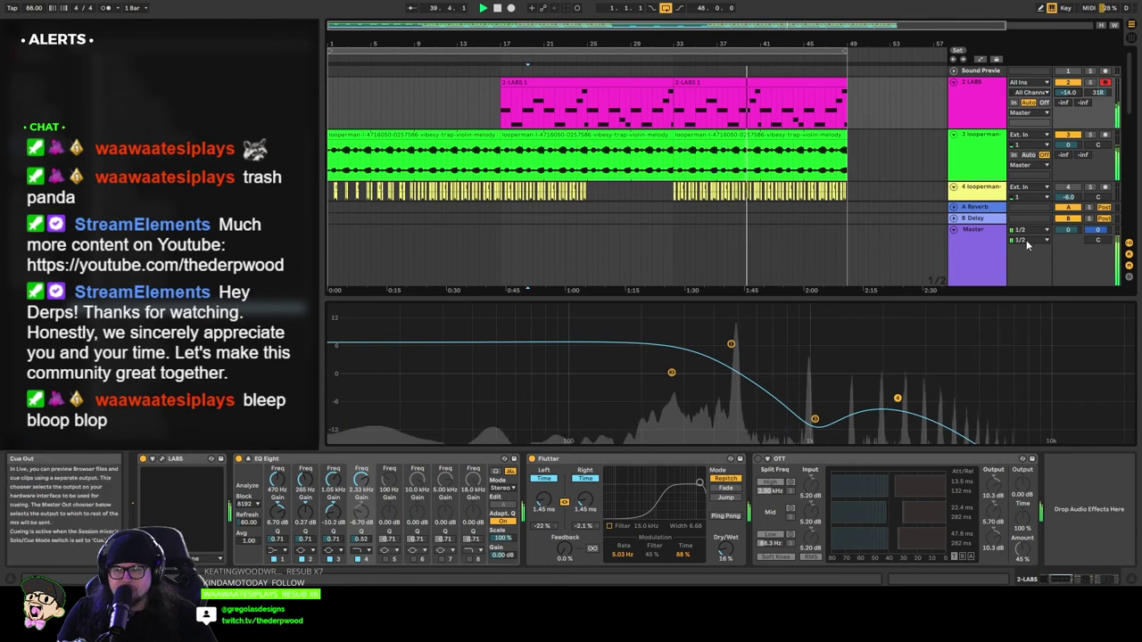
Step: In the master's F6-RTA equalizer, raise band 5 near 5 kHz and set band 4 to a cut of about 1.9 dB near 2 kHz
{"action": "left_click", "coordinate": [977, 252]}
{"action": "left_click", "coordinate": [353, 458]}
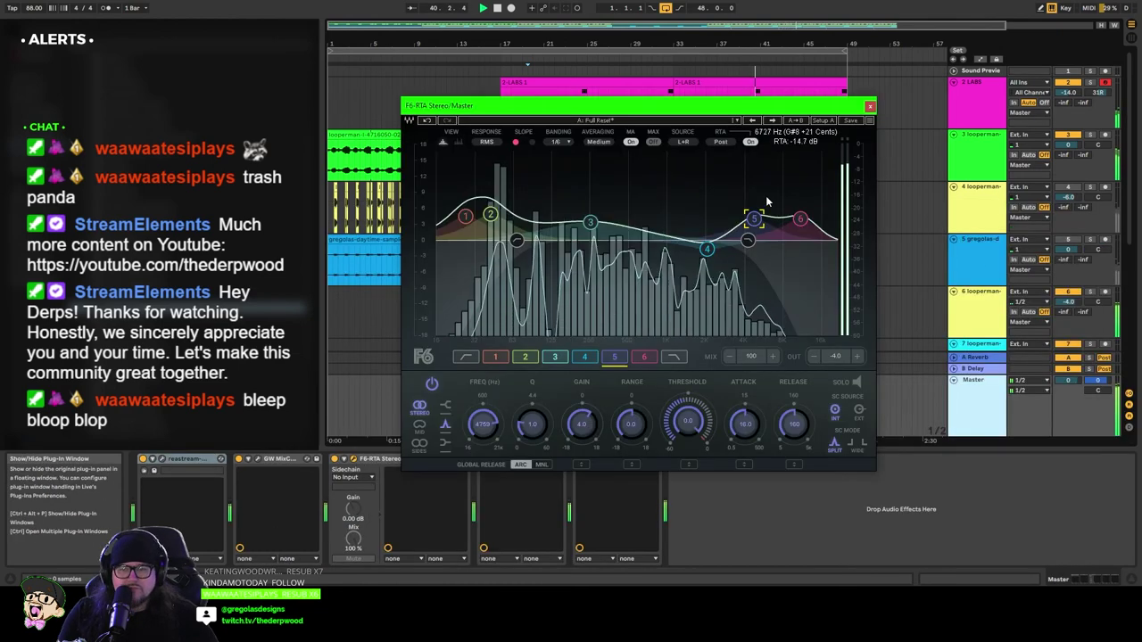
{"action": "left_click_drag", "start_coordinate": [707, 250], "coordinate": [710, 242]}
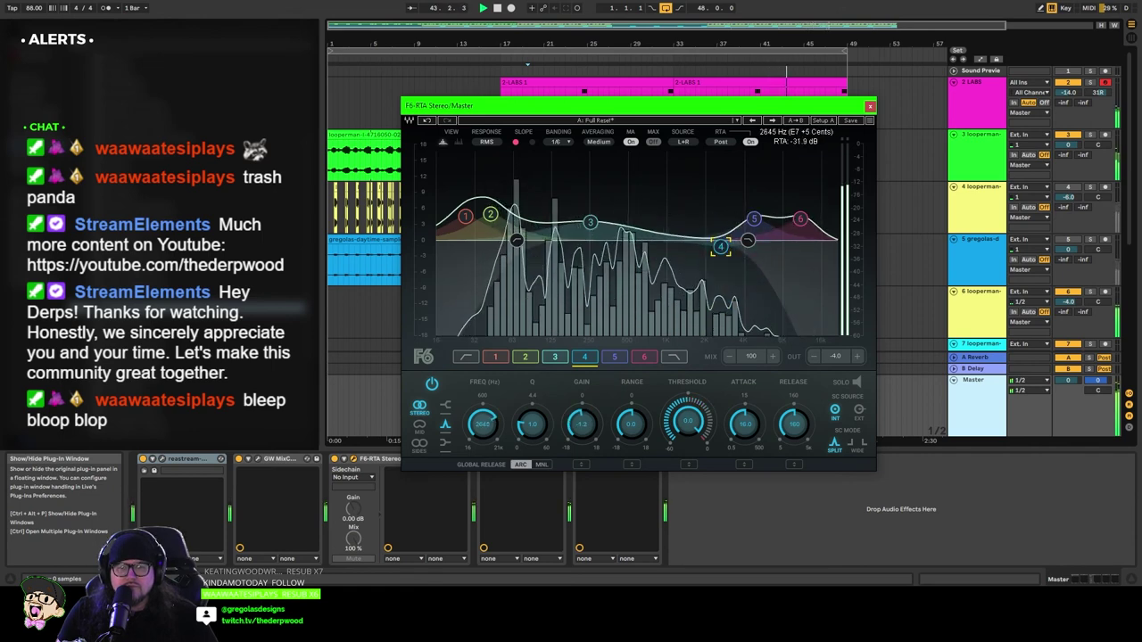
{"action": "left_click_drag", "start_coordinate": [756, 216], "coordinate": [780, 166]}
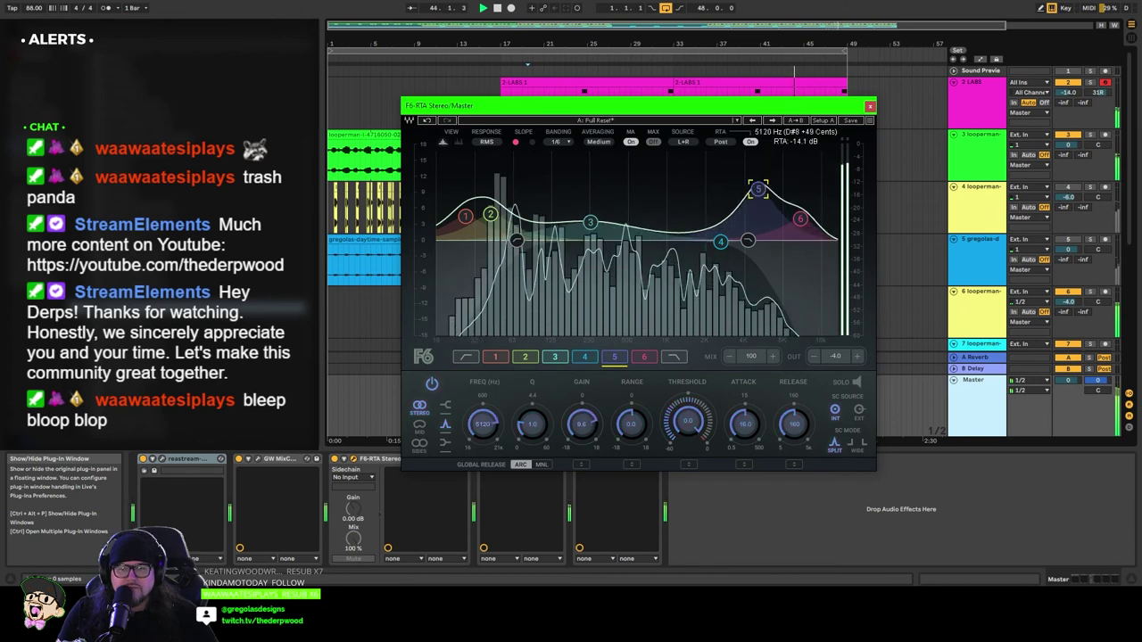
{"action": "left_click_drag", "start_coordinate": [720, 241], "coordinate": [719, 273]}
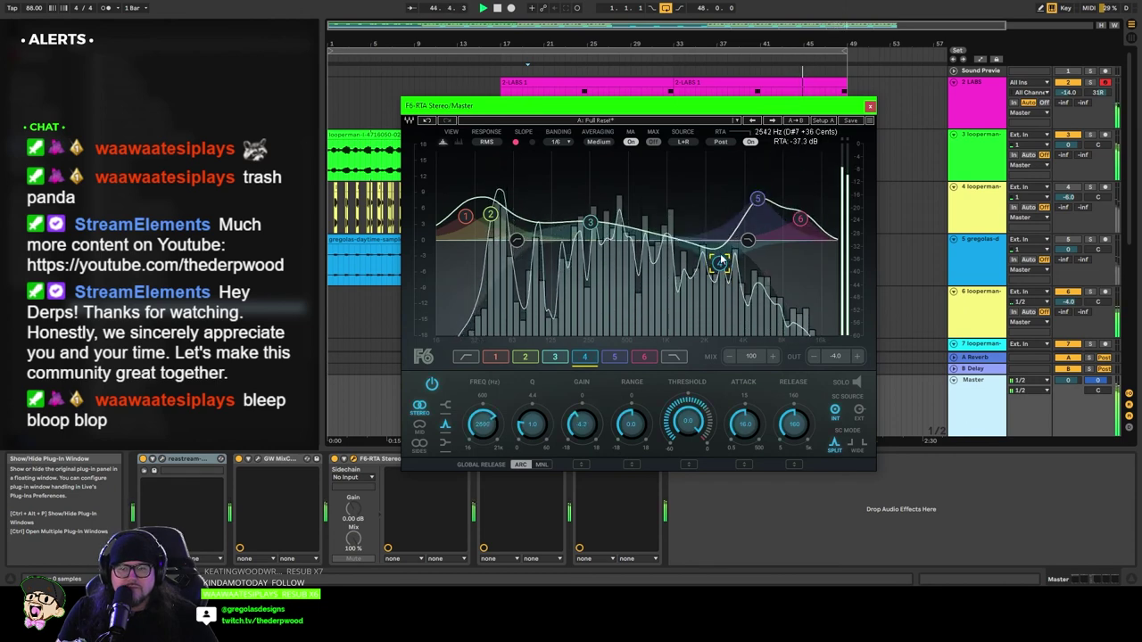
{"action": "mouse_move", "coordinate": [756, 198]}
{"action": "left_mouse_down"}
{"action": "mouse_move", "coordinate": [743, 198]}
{"action": "mouse_move", "coordinate": [755, 206]}
{"action": "left_mouse_up"}
{"action": "mouse_move", "coordinate": [719, 263]}
{"action": "left_mouse_down"}
{"action": "mouse_move", "coordinate": [724, 279]}
{"action": "mouse_move", "coordinate": [707, 249]}
{"action": "left_mouse_up"}
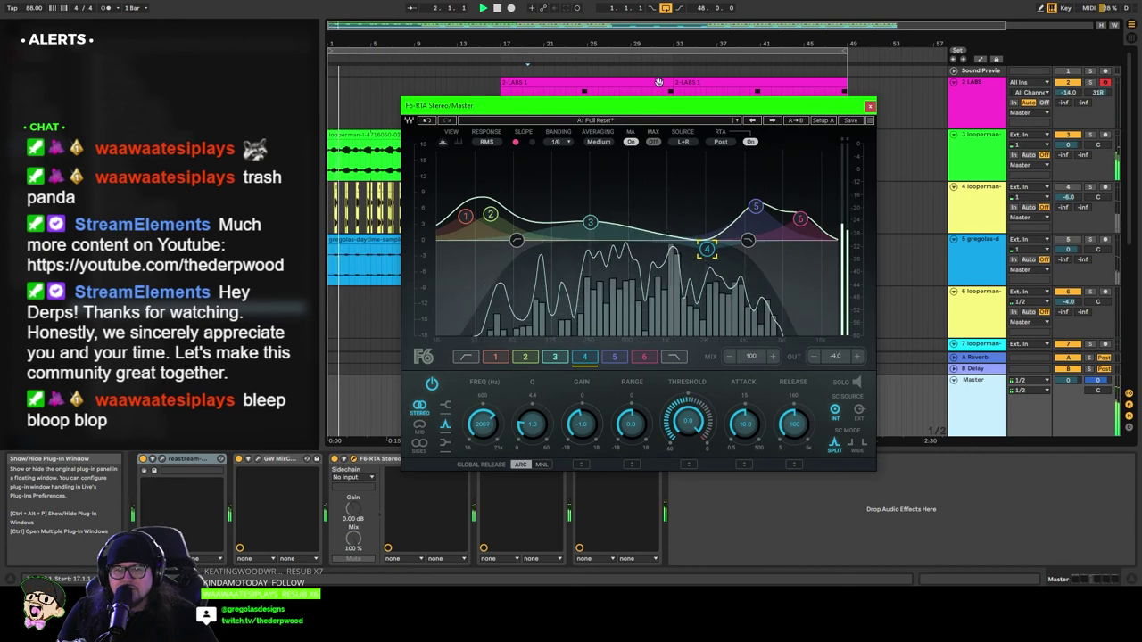
{"action": "key", "text": "ctrl+alt+p"}
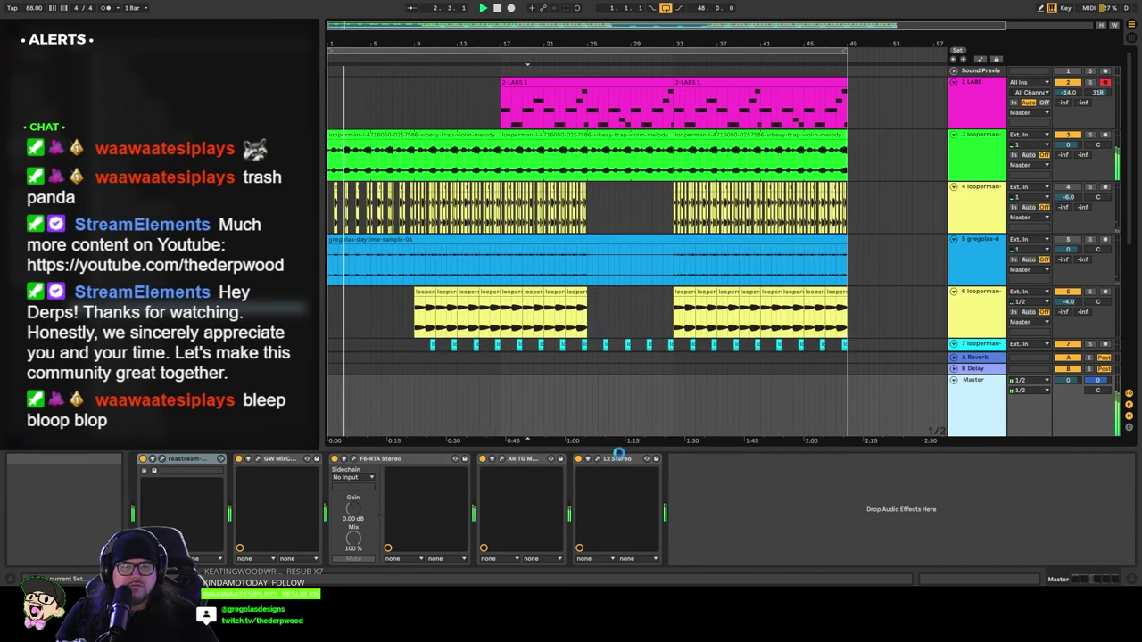
Step: Adjust the gain of the uppermost tone band in the master's AR TG Mastering plug-in
{"action": "left_click", "coordinate": [516, 458]}
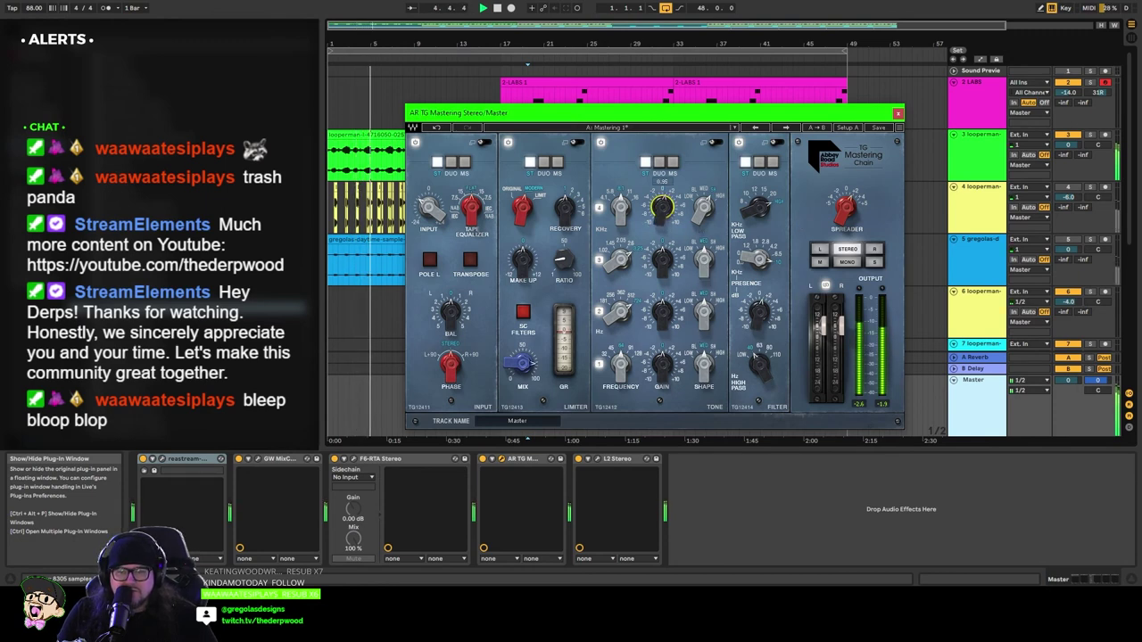
{"action": "left_click_drag", "start_coordinate": [662, 207], "coordinate": [662, 183]}
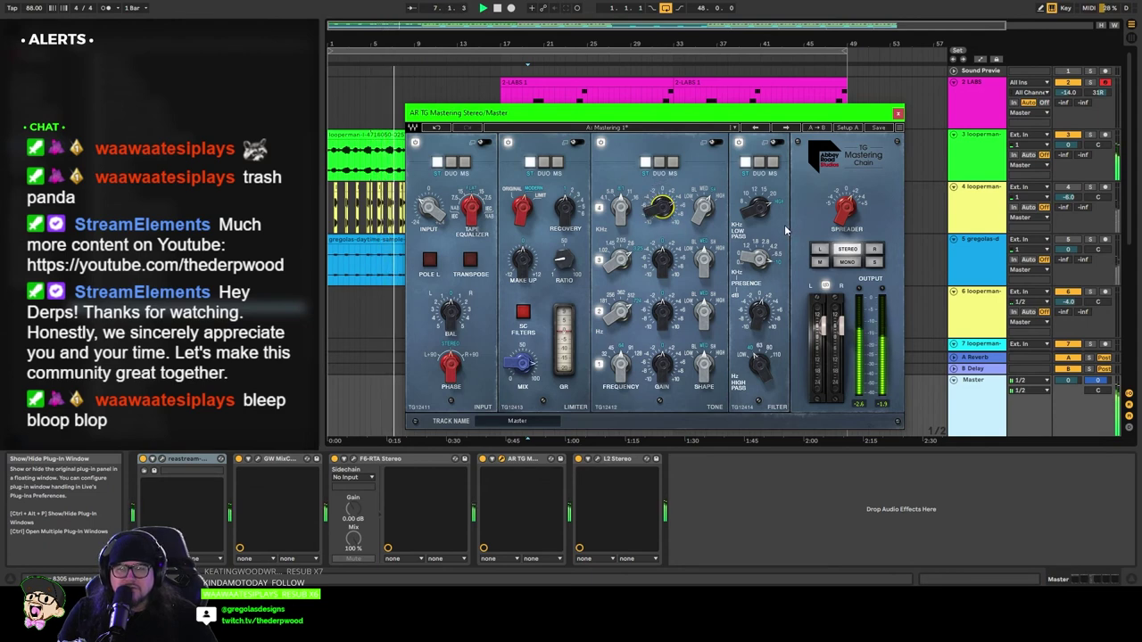
Step: Lower the 10 Group track's volume to -29.3 dB and raise the downtown-2 track's volume to -28.3 dB
{"action": "left_click", "coordinate": [897, 113]}
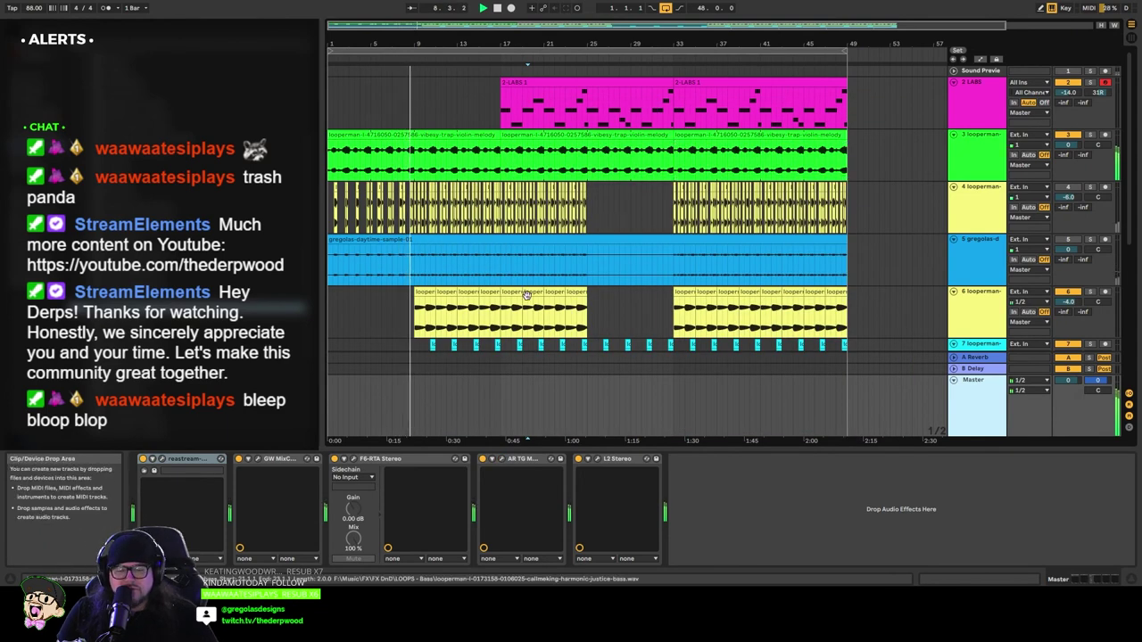
{"action": "scroll", "coordinate": [395, 318], "scroll_direction": "down", "scroll_amount": 3}
{"action": "scroll", "coordinate": [610, 325], "scroll_direction": "down", "scroll_amount": 3}
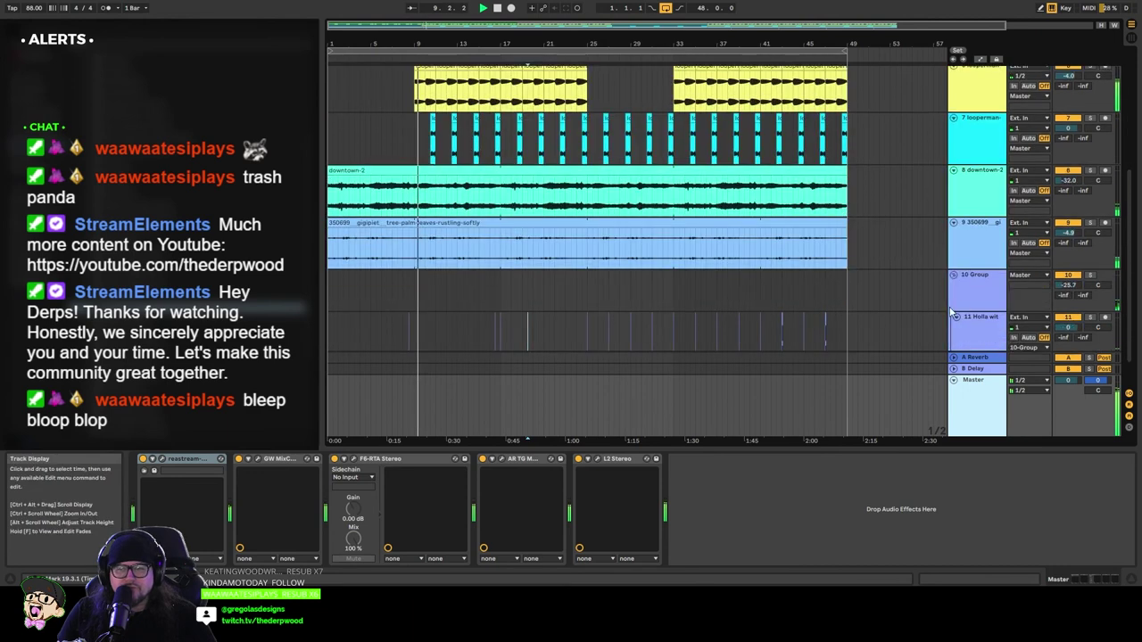
{"action": "left_click", "coordinate": [979, 275]}
{"action": "left_click", "coordinate": [1068, 284]}
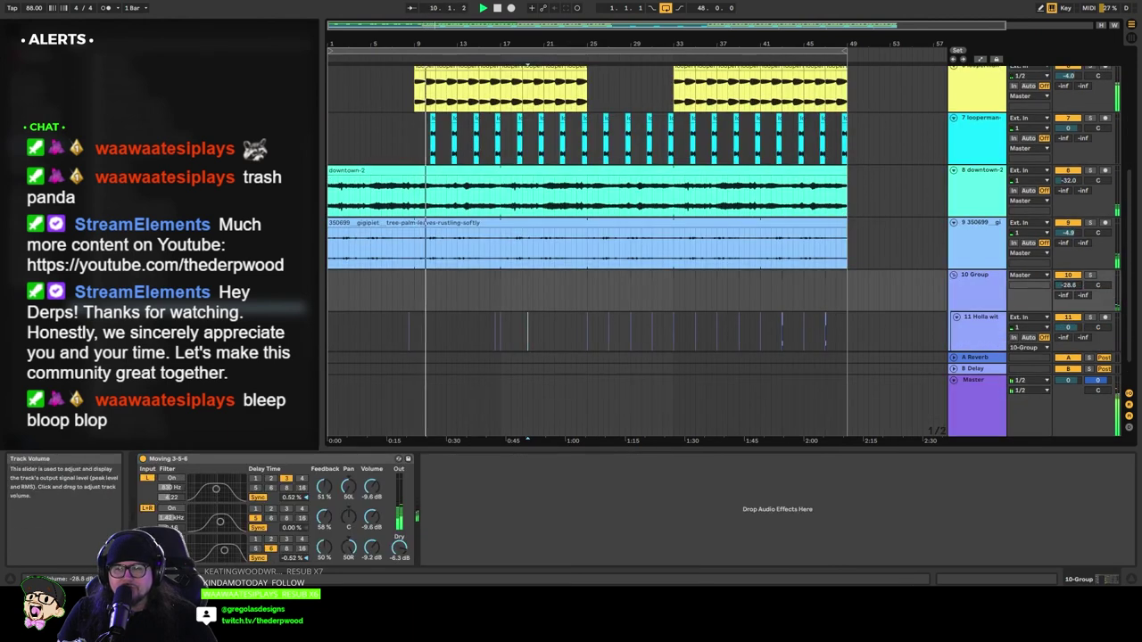
{"action": "left_click", "coordinate": [988, 243]}
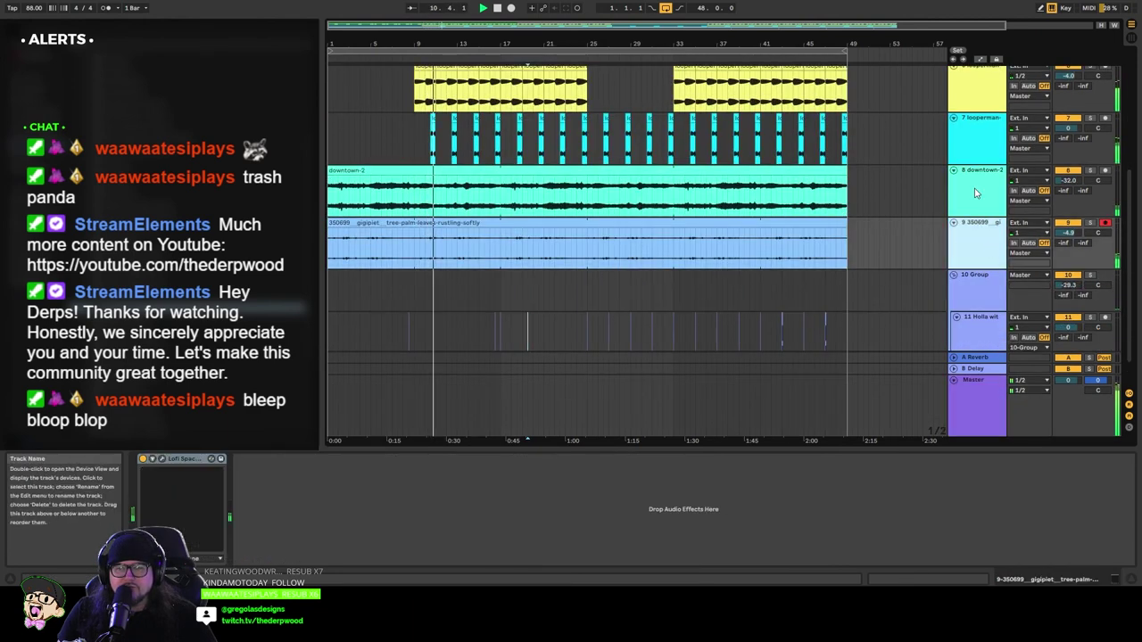
{"action": "left_click", "coordinate": [977, 192]}
{"action": "left_click_drag", "start_coordinate": [1071, 181], "coordinate": [1071, 174]}
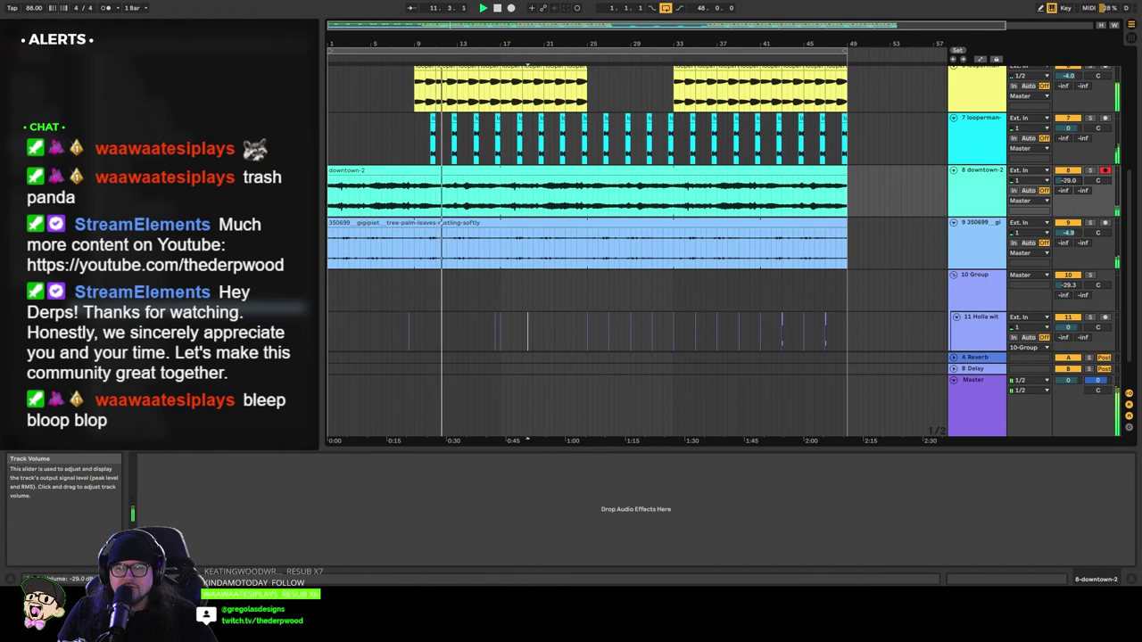
Step: Solo the tree-palm-leaves-rustling track and check the reverb settings in its Lofi Space plug-in
{"action": "left_click", "coordinate": [1090, 223]}
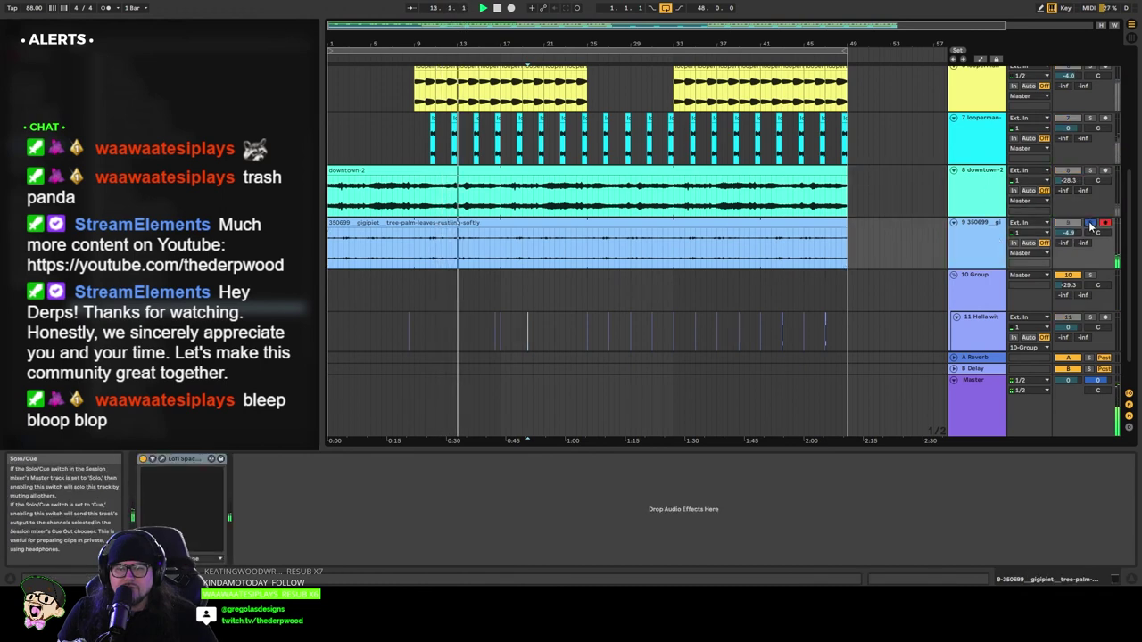
{"action": "left_click", "coordinate": [162, 461]}
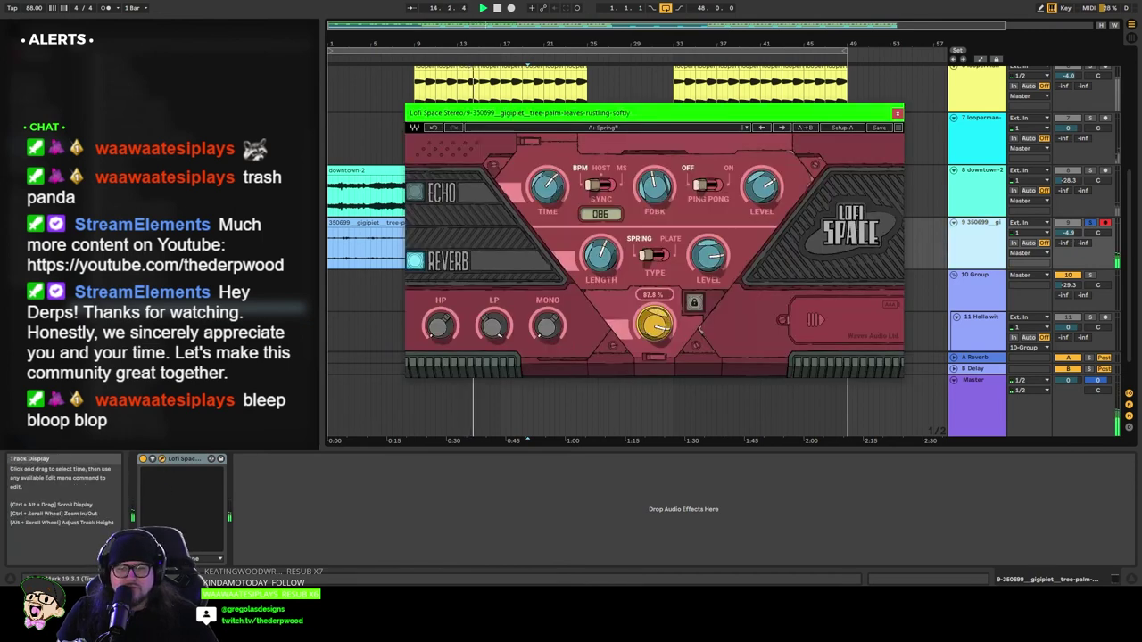
{"action": "left_click", "coordinate": [896, 113]}
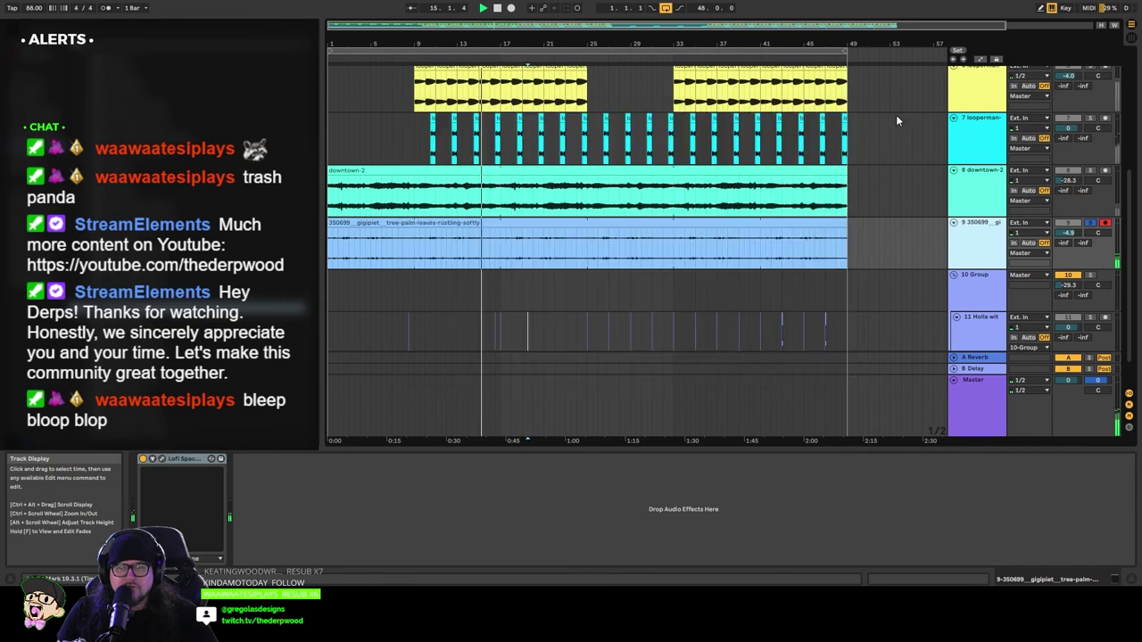
Step: Add an EQ Eight after Lofi Space on the palm-leaves track and make band 4 a high cut at 2.40 kHz
{"action": "left_click_drag", "start_coordinate": [179, 267], "coordinate": [298, 504]}
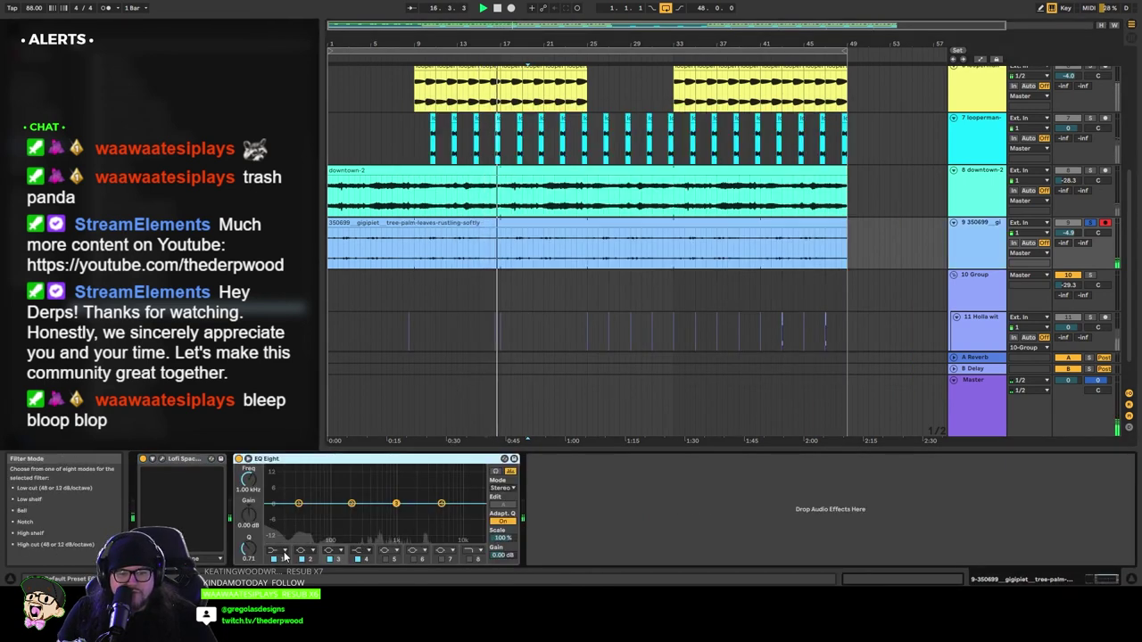
{"action": "left_click", "coordinate": [357, 551]}
{"action": "left_click", "coordinate": [360, 534]}
{"action": "left_click_drag", "start_coordinate": [441, 504], "coordinate": [420, 514]}
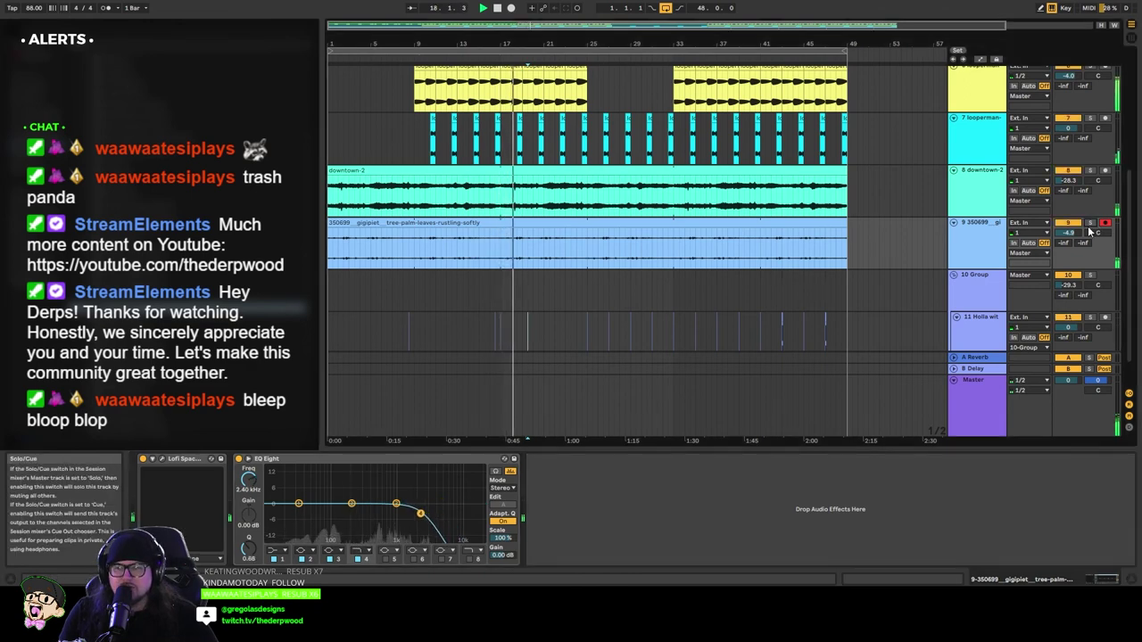
Step: Make band 1 of the palm-leaves track's EQ a low cut at about 102 Hz with Q 0.72
{"action": "left_click", "coordinate": [276, 551]}
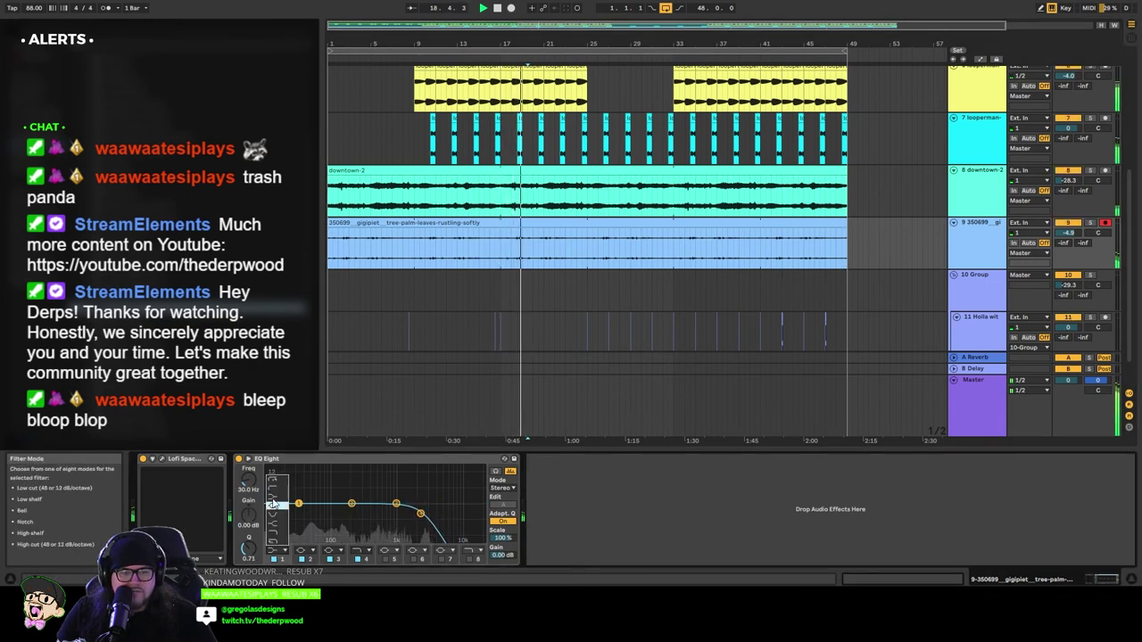
{"action": "left_click", "coordinate": [277, 487]}
{"action": "left_click_drag", "start_coordinate": [298, 511], "coordinate": [331, 512]}
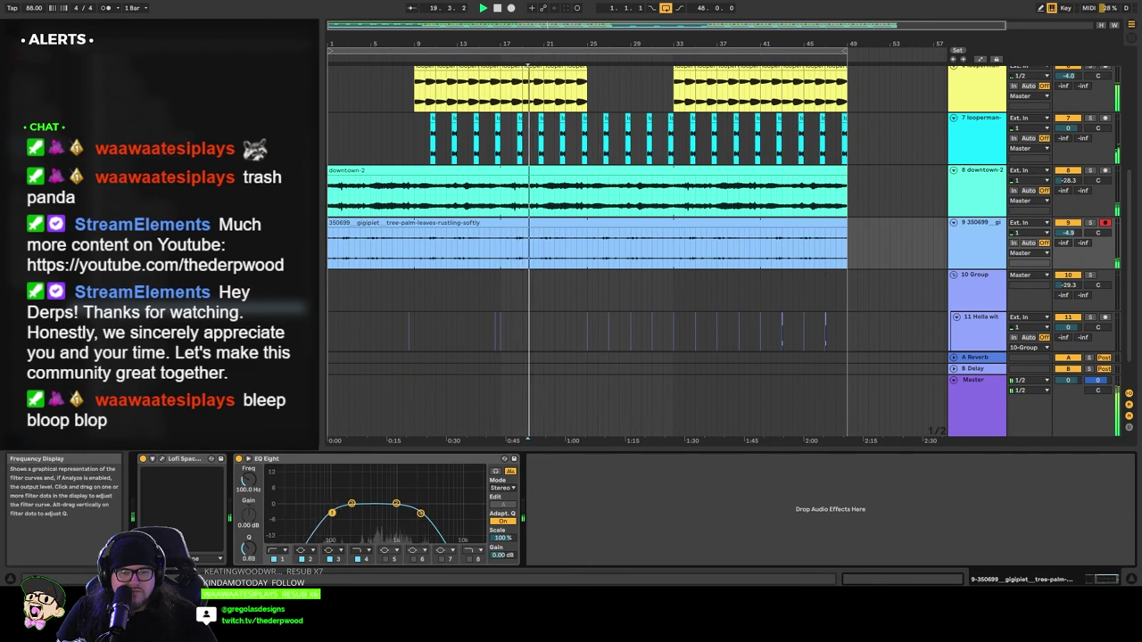
{"action": "left_click", "coordinate": [975, 259]}
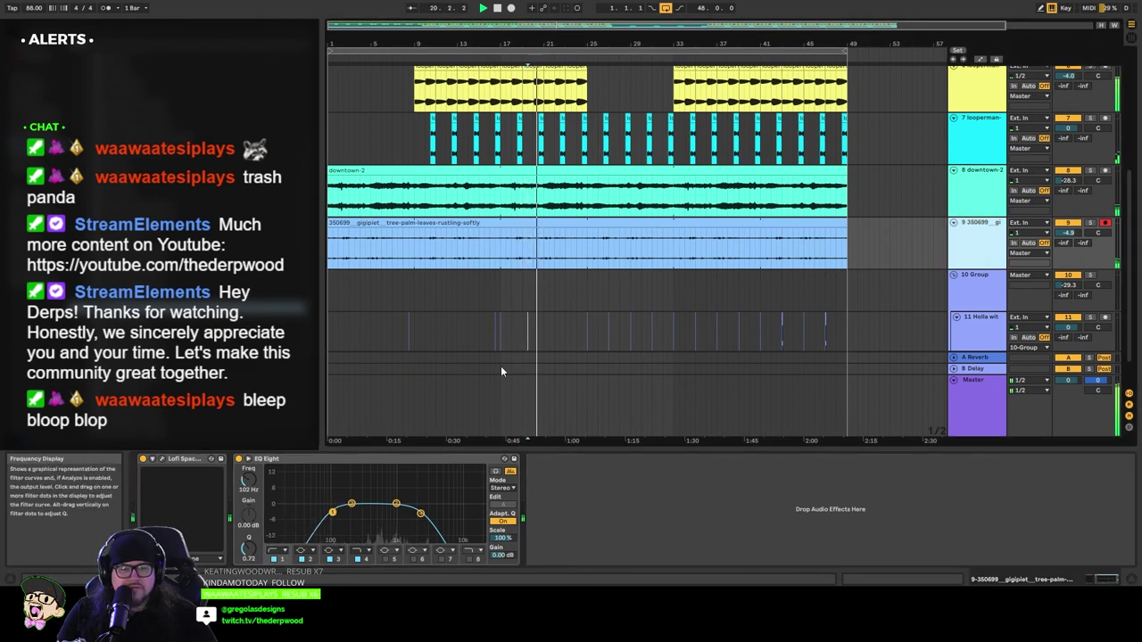
Step: Set the downtown-2 track's volume to -30.6 dB
{"action": "left_click", "coordinate": [449, 236]}
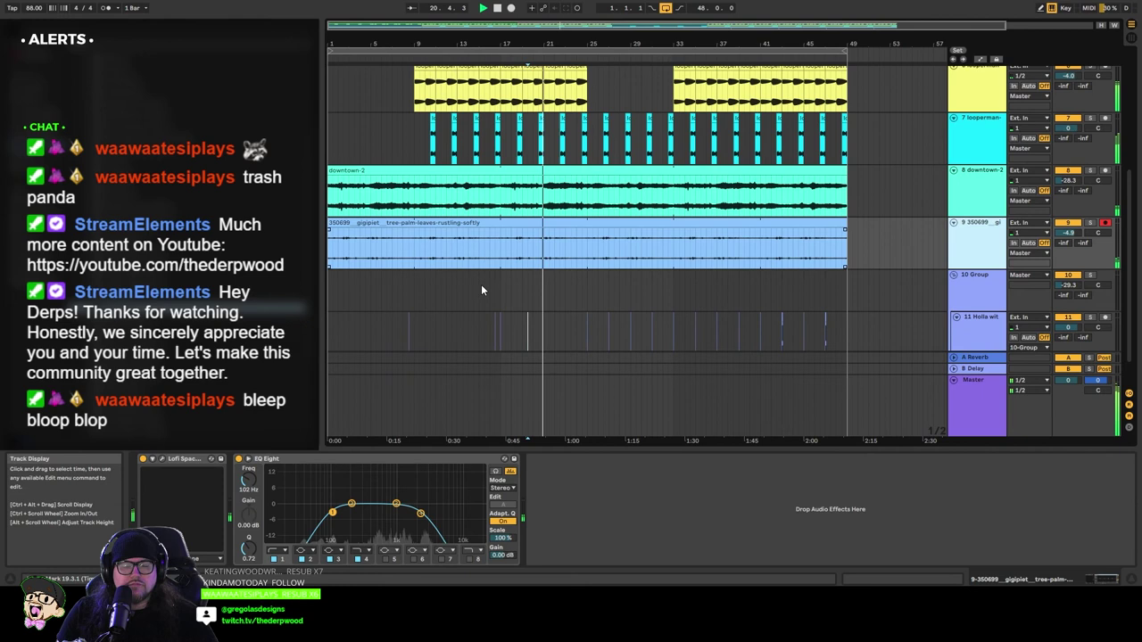
{"action": "left_click", "coordinate": [918, 190]}
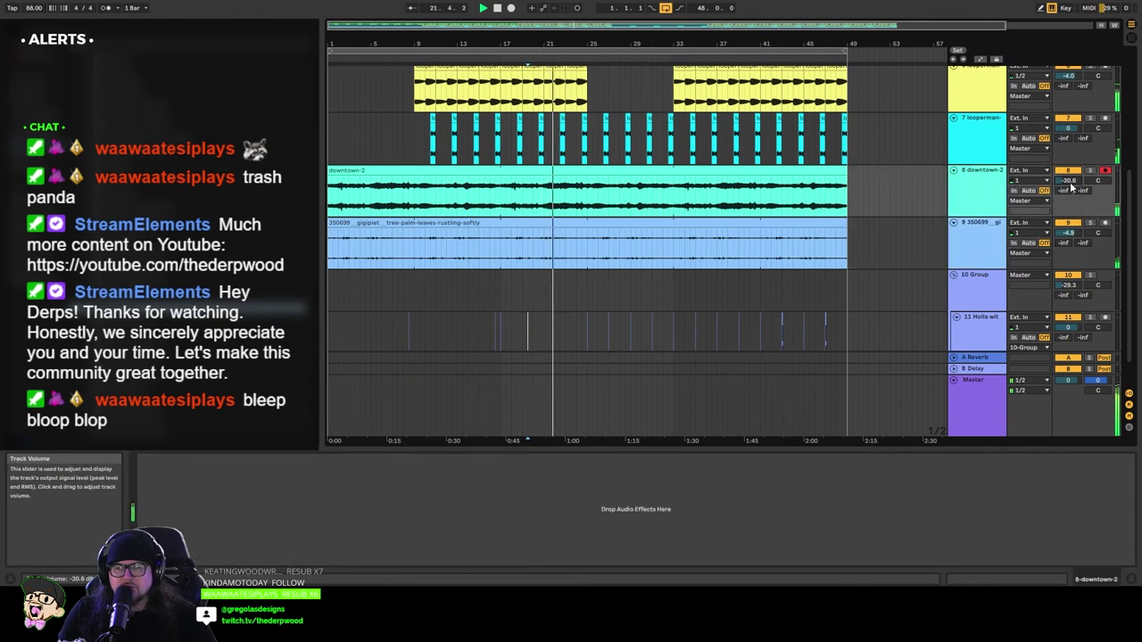
{"action": "scroll", "coordinate": [556, 270], "scroll_direction": "down", "scroll_amount": 1}
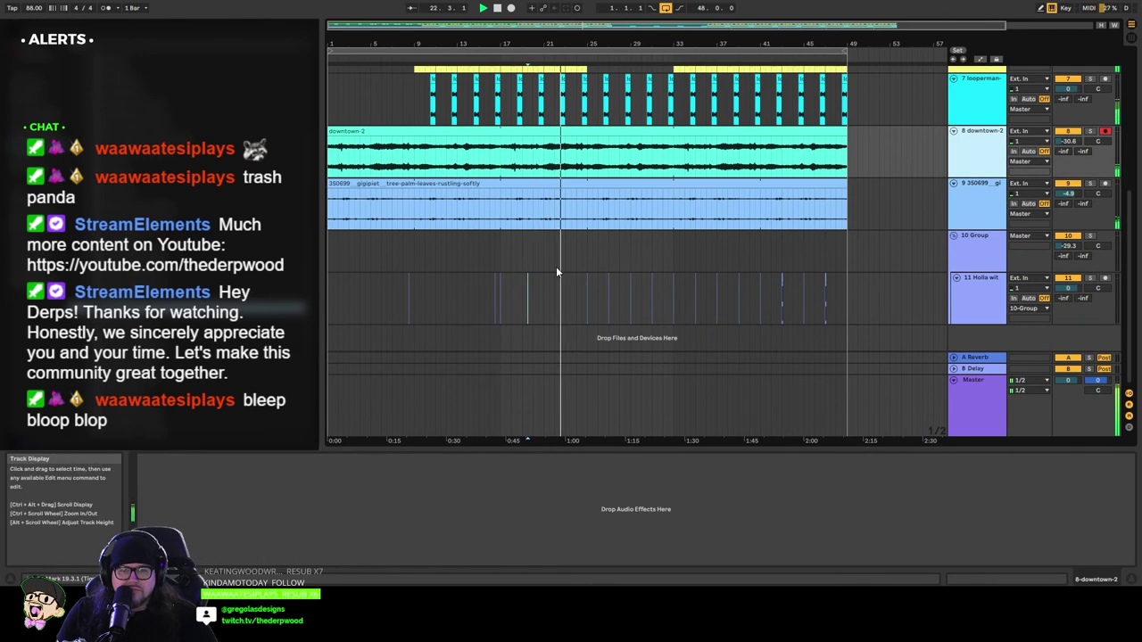
{"action": "scroll", "coordinate": [550, 258], "scroll_direction": "up", "scroll_amount": 5}
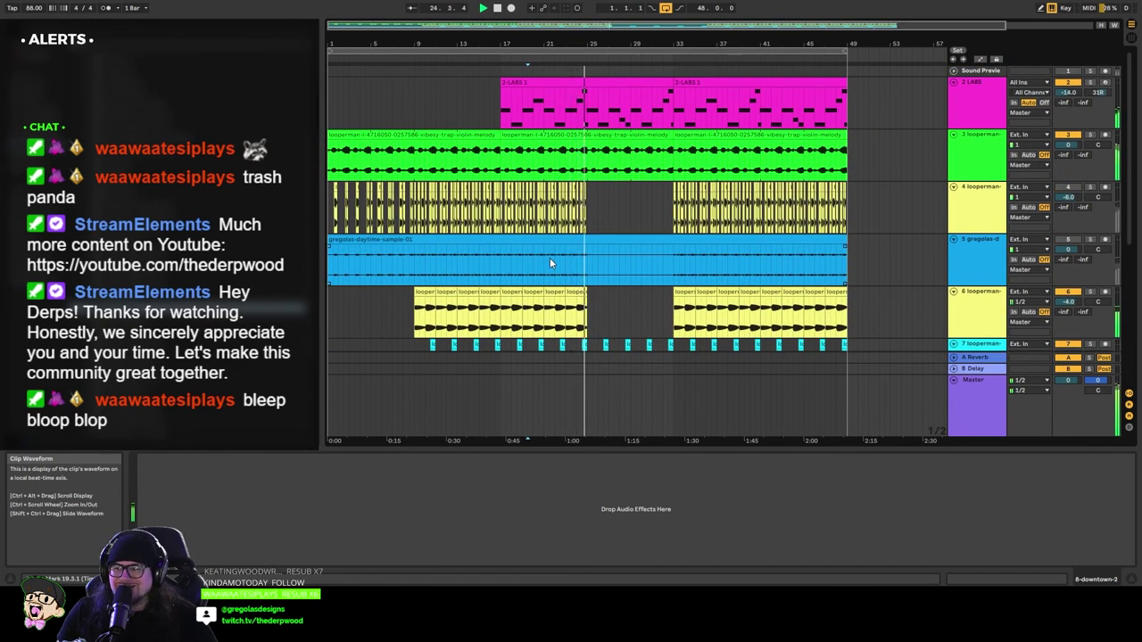
{"action": "scroll", "coordinate": [488, 323], "scroll_direction": "down", "scroll_amount": 5}
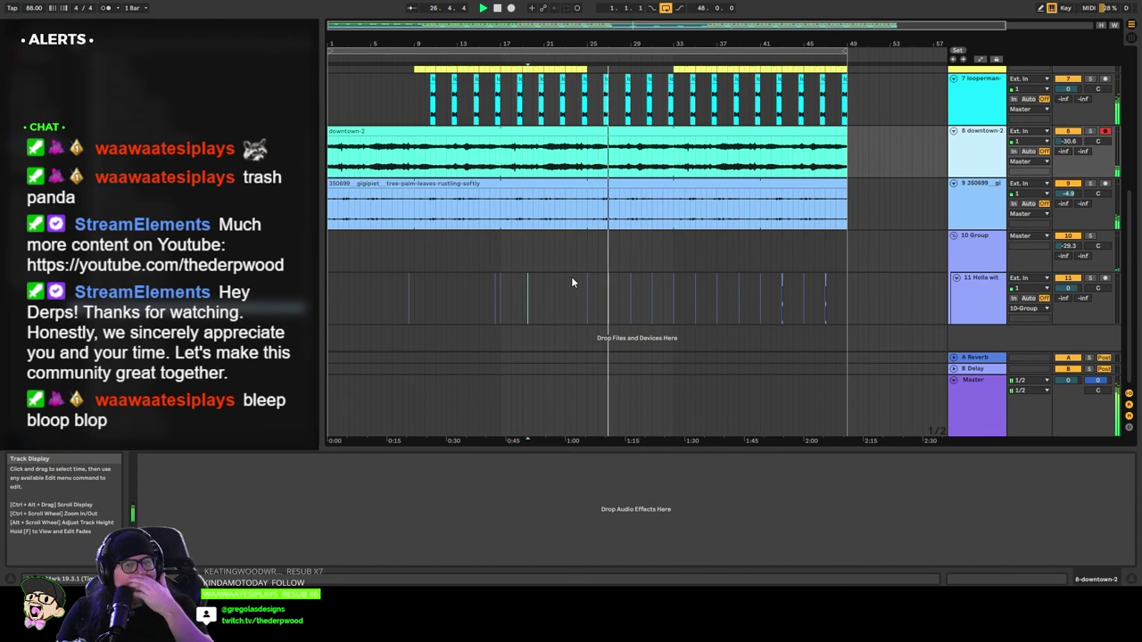
{"action": "scroll", "coordinate": [557, 255], "scroll_direction": "up", "scroll_amount": 4}
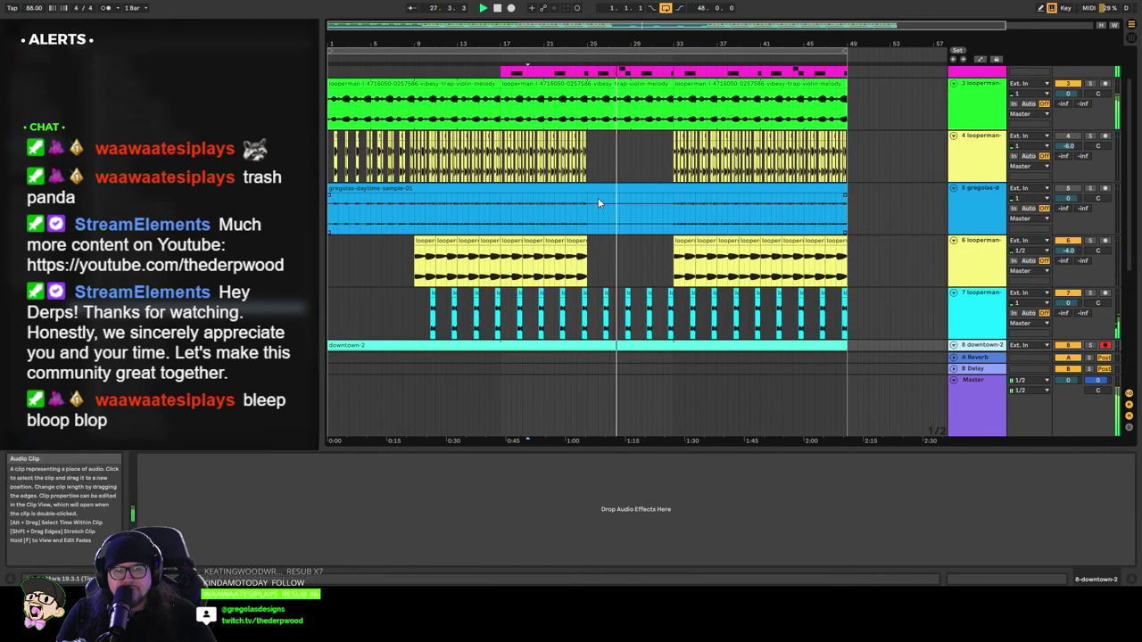
{"action": "left_click", "coordinate": [530, 418]}
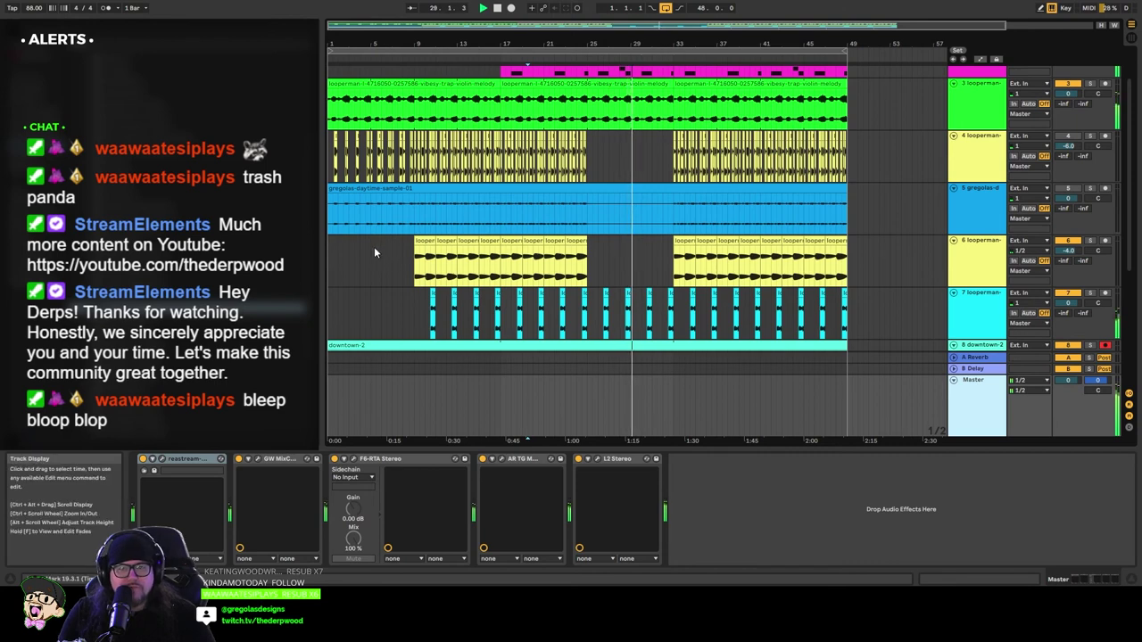
Step: Lower the violin melody track's volume to -2.2 dB and the LABS track's volume to -16.0 dB
{"action": "scroll", "coordinate": [374, 246], "scroll_direction": "up", "scroll_amount": 1}
{"action": "left_click", "coordinate": [874, 147]}
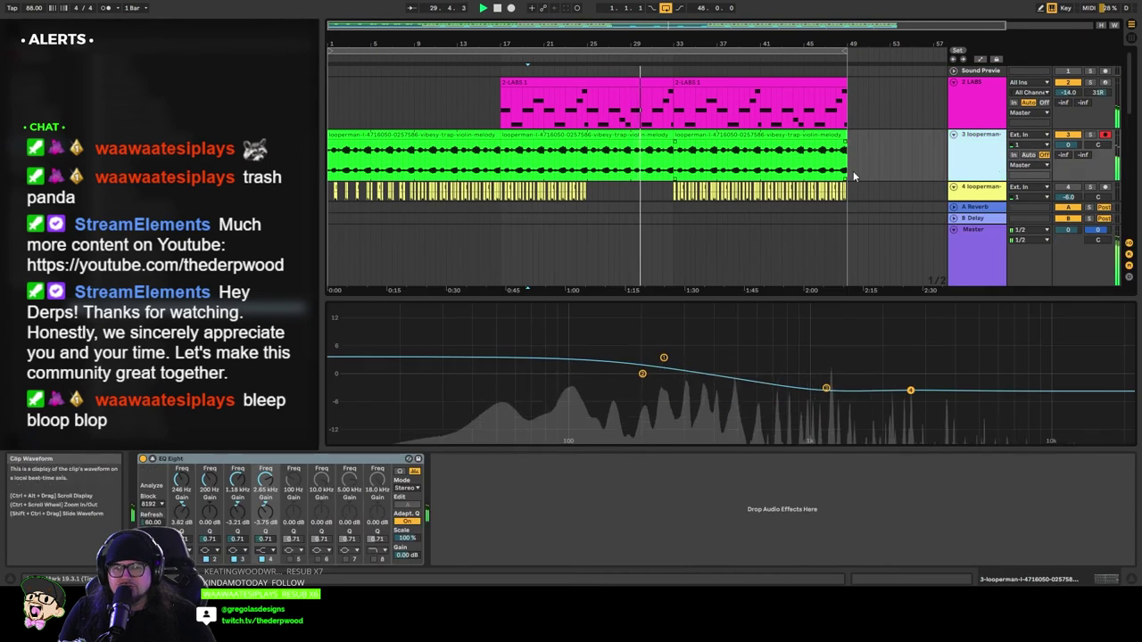
{"action": "left_click_drag", "start_coordinate": [1069, 144], "coordinate": [1069, 154]}
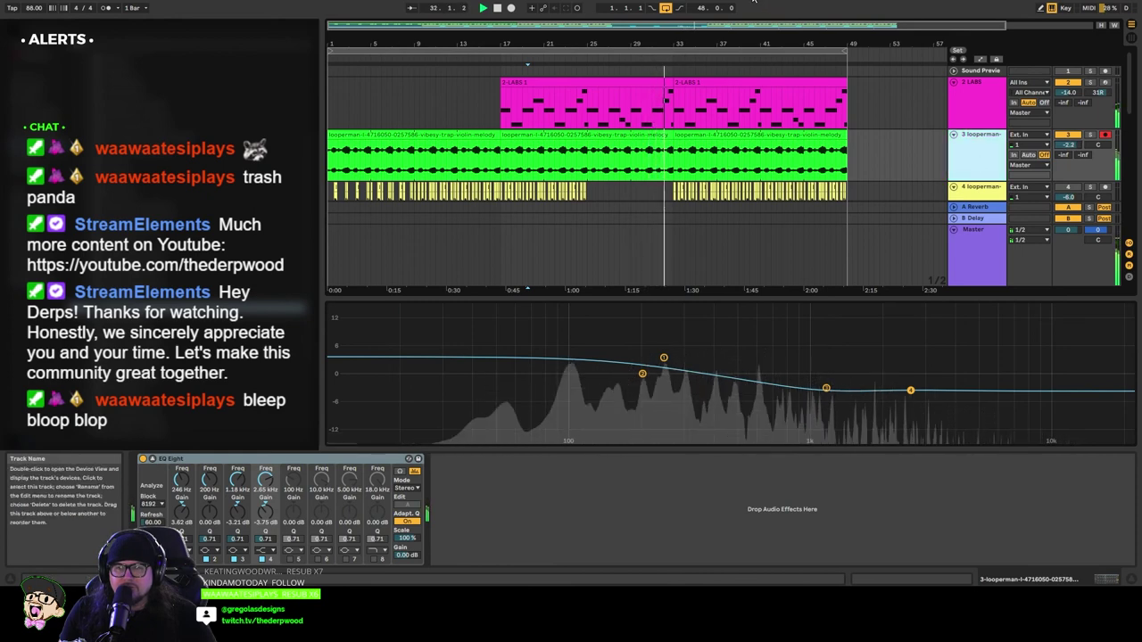
{"action": "left_click_drag", "start_coordinate": [1069, 91], "coordinate": [1069, 99]}
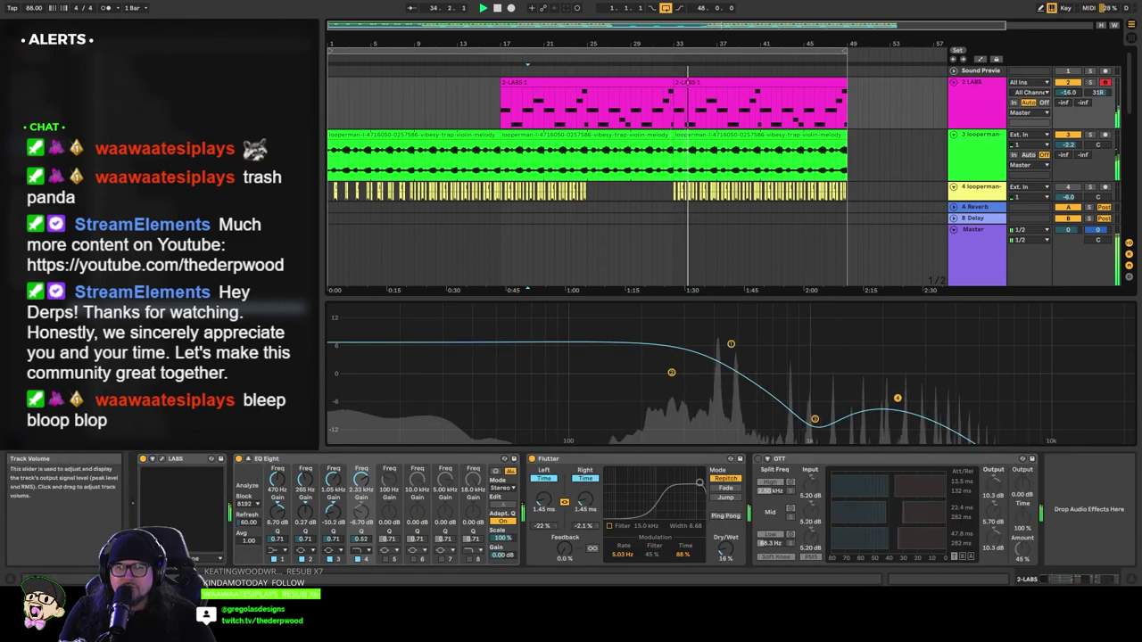
Step: Adjust the gain of the second tone band from the top in the master's AR TG Mastering plug-in
{"action": "left_click", "coordinate": [500, 255]}
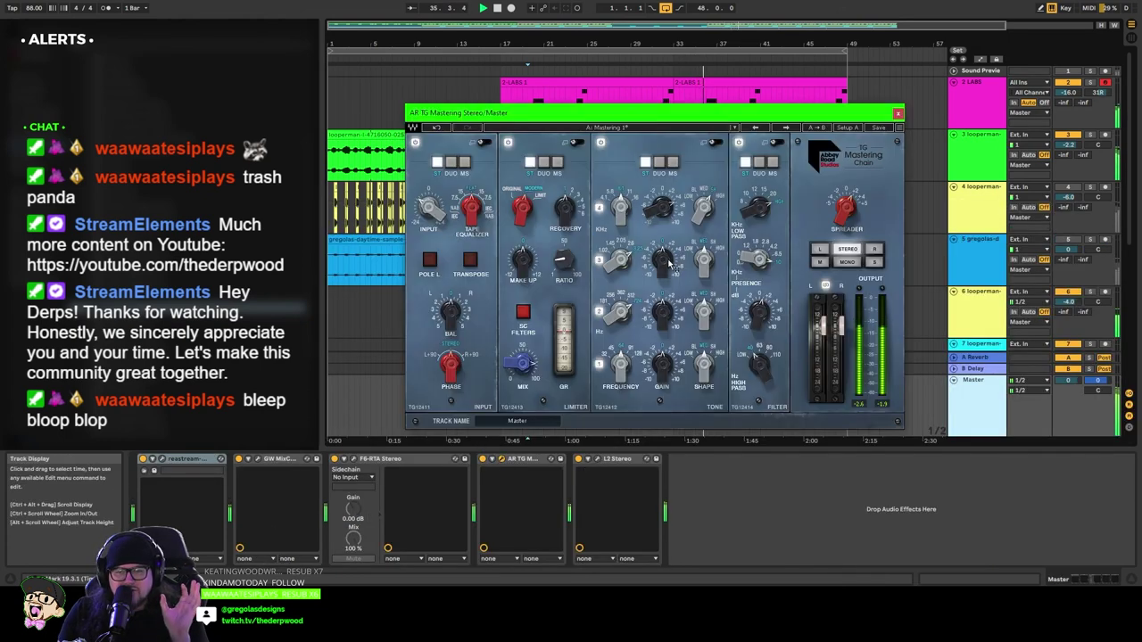
{"action": "left_click", "coordinate": [664, 265]}
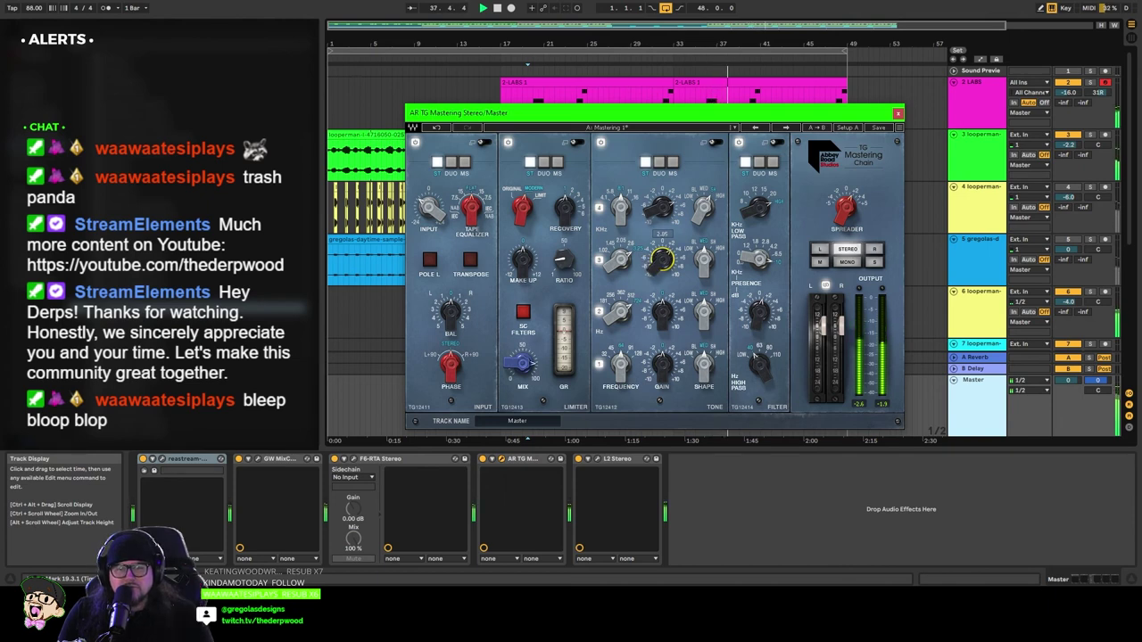
{"action": "left_click", "coordinate": [898, 114]}
Step: Add the Warm Tube effect after the EQ Eight on the violin melody track and collapse the EQ's expanded display
{"action": "scroll", "coordinate": [655, 314], "scroll_direction": "down", "scroll_amount": 5}
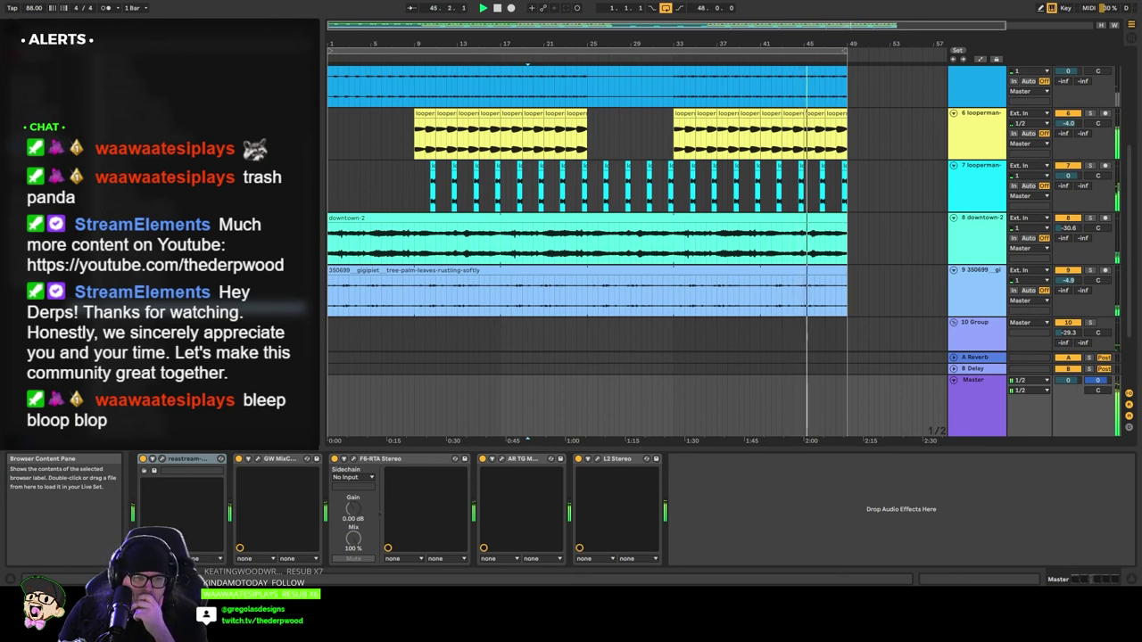
{"action": "scroll", "coordinate": [588, 250], "scroll_direction": "up", "scroll_amount": 5}
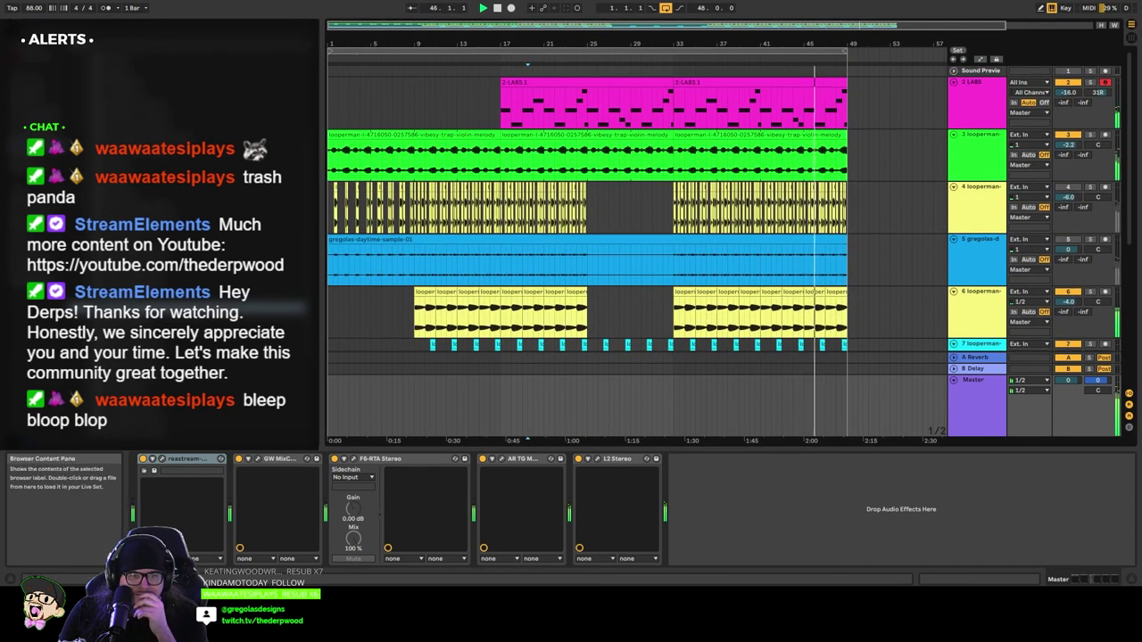
{"action": "left_click", "coordinate": [982, 161]}
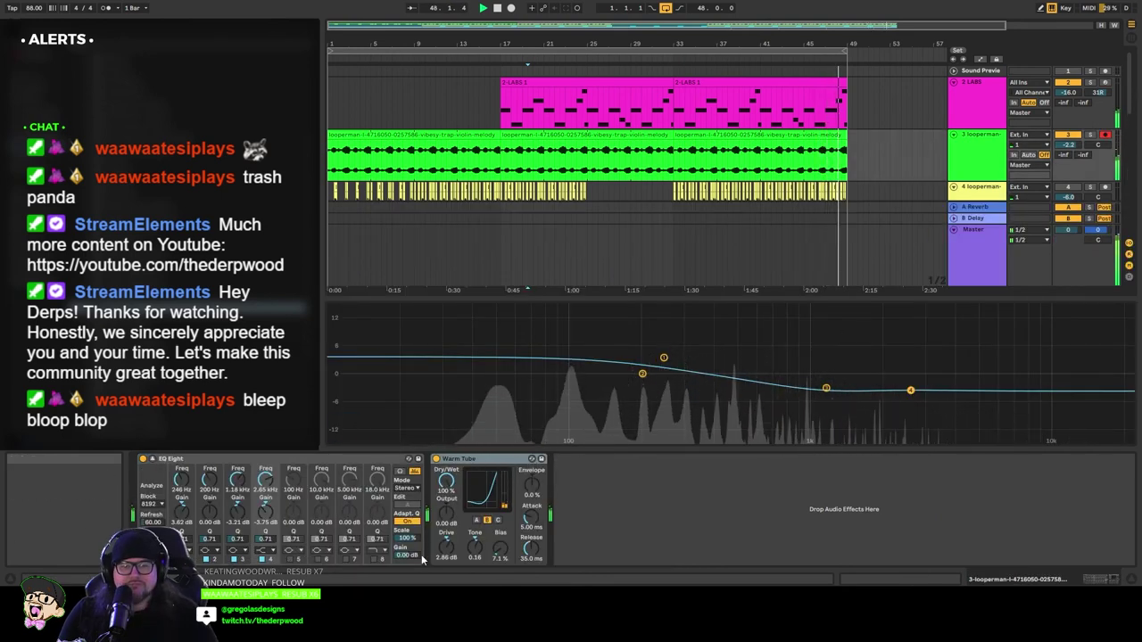
{"action": "left_click", "coordinate": [152, 459]}
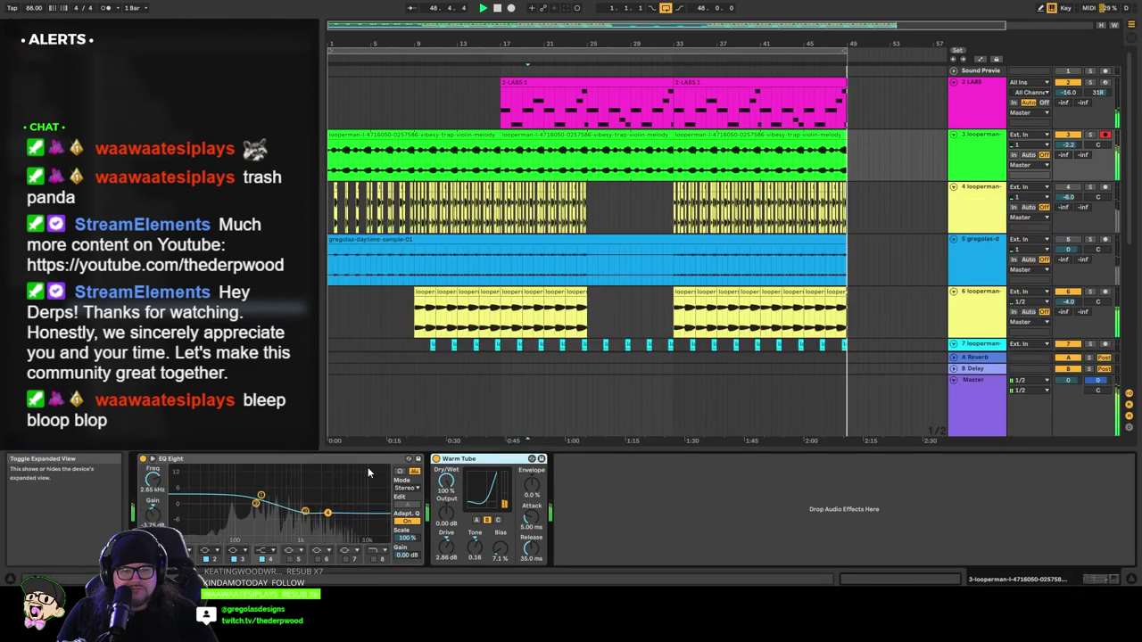
Step: In the violin melody track's EQ Eight, reduce band 1's boost and move bands 3 and 4 close together around 1.26 kHz
{"action": "scroll", "coordinate": [573, 288], "scroll_direction": "down", "scroll_amount": 5}
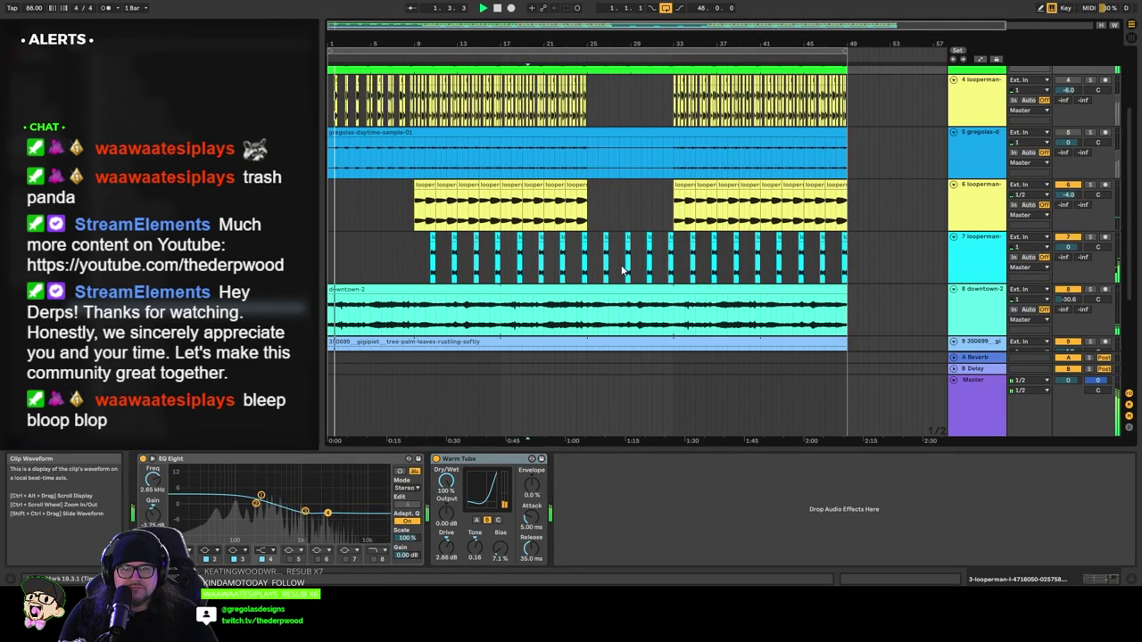
{"action": "left_click", "coordinate": [316, 467]}
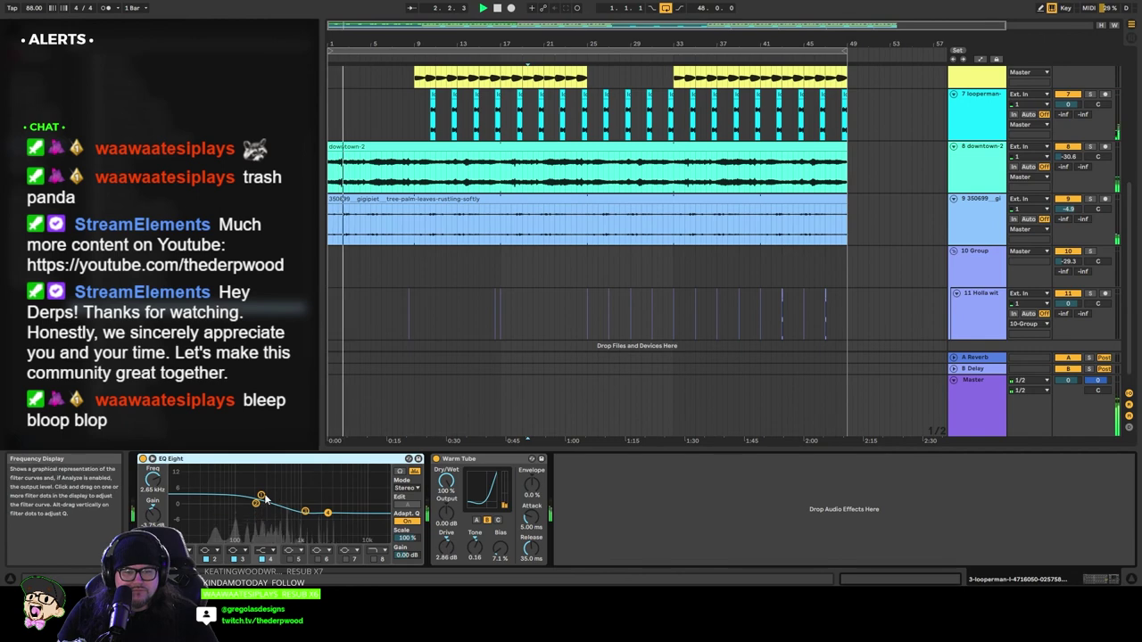
{"action": "left_click_drag", "start_coordinate": [261, 495], "coordinate": [290, 515]}
{"action": "left_click", "coordinate": [327, 513]}
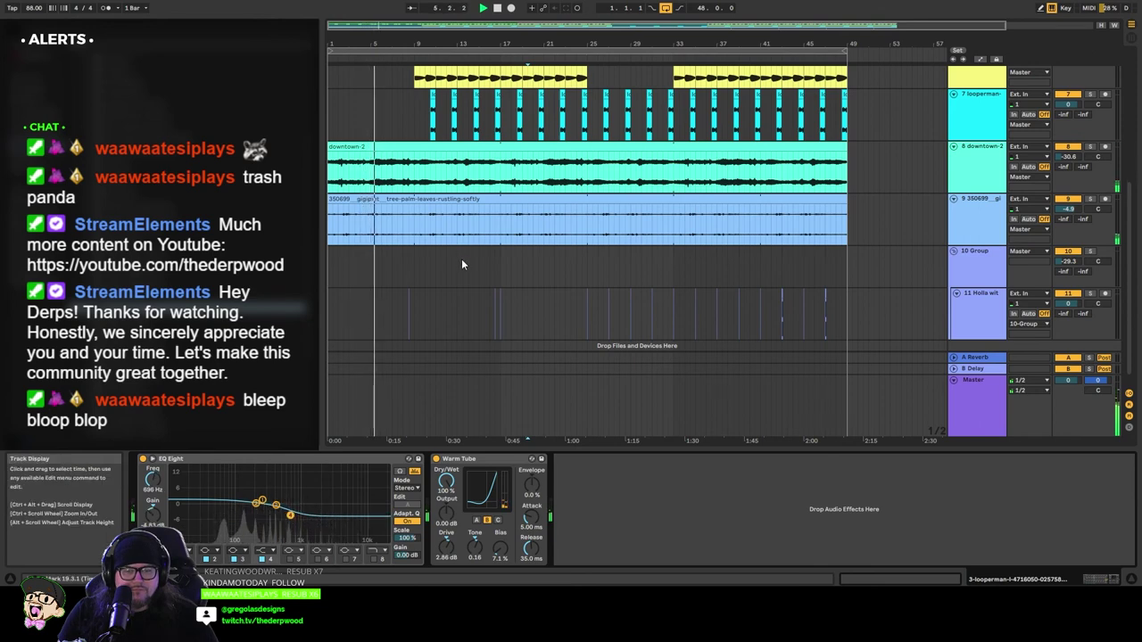
{"action": "scroll", "coordinate": [439, 291], "scroll_direction": "up", "scroll_amount": 3}
{"action": "mouse_move", "coordinate": [290, 515]}
{"action": "left_mouse_down"}
{"action": "mouse_move", "coordinate": [315, 517]}
{"action": "mouse_move", "coordinate": [293, 507]}
{"action": "mouse_move", "coordinate": [307, 509]}
{"action": "left_mouse_up"}
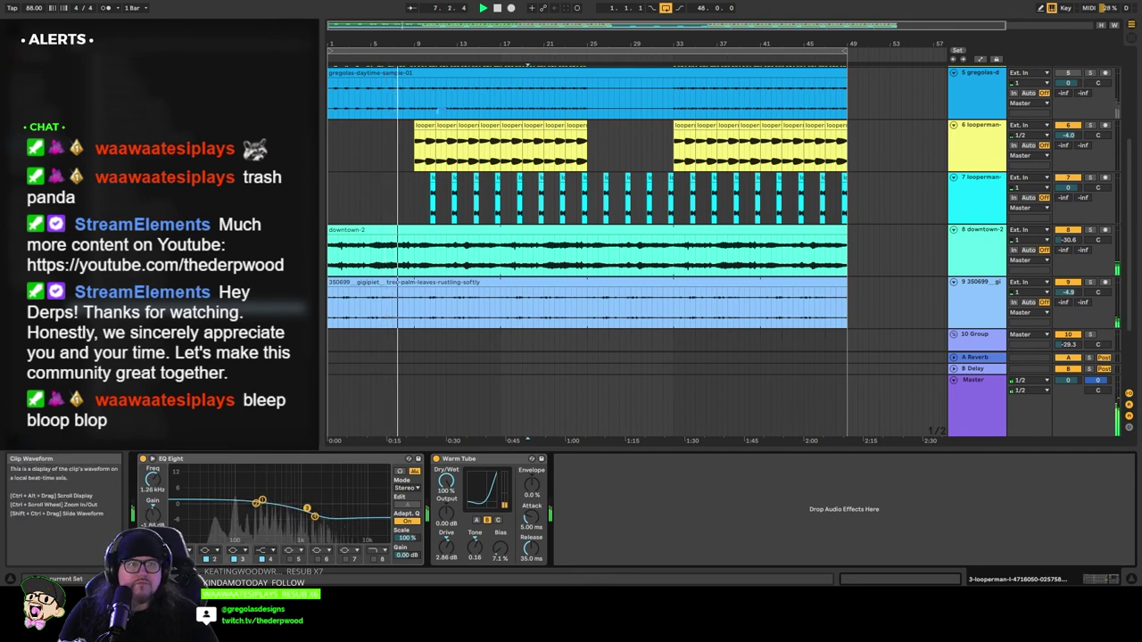
Step: Lower the 10 Group track's volume to -32.0 dB
{"action": "scroll", "coordinate": [523, 286], "scroll_direction": "up", "scroll_amount": 3}
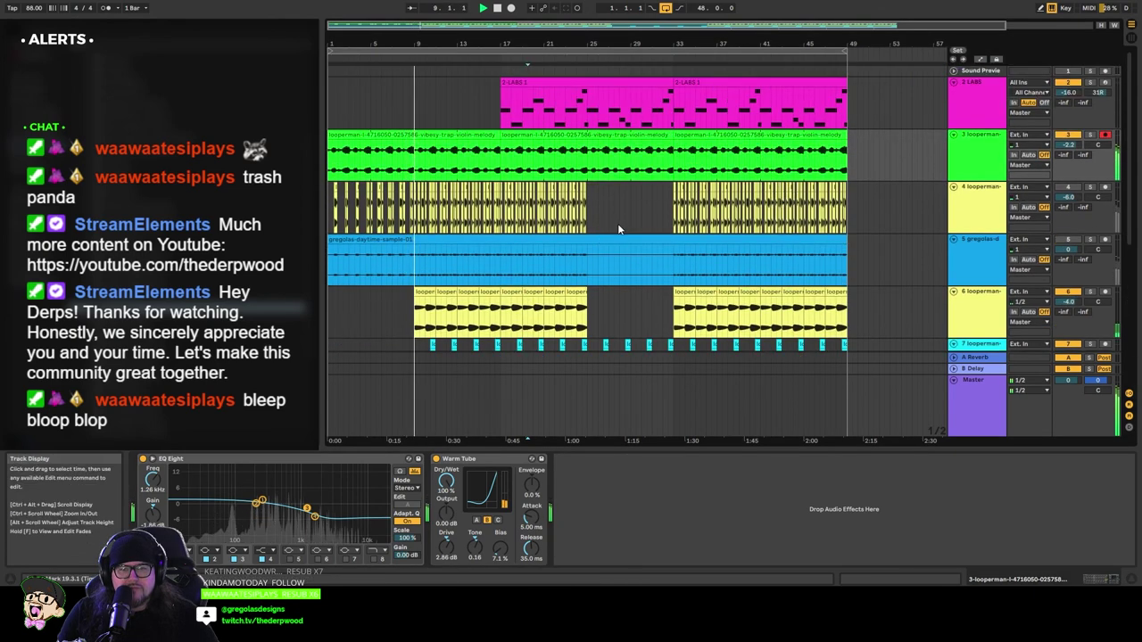
{"action": "scroll", "coordinate": [618, 223], "scroll_direction": "down", "scroll_amount": 5}
{"action": "left_click", "coordinate": [970, 244]}
{"action": "left_click_drag", "start_coordinate": [1068, 246], "coordinate": [1068, 251]}
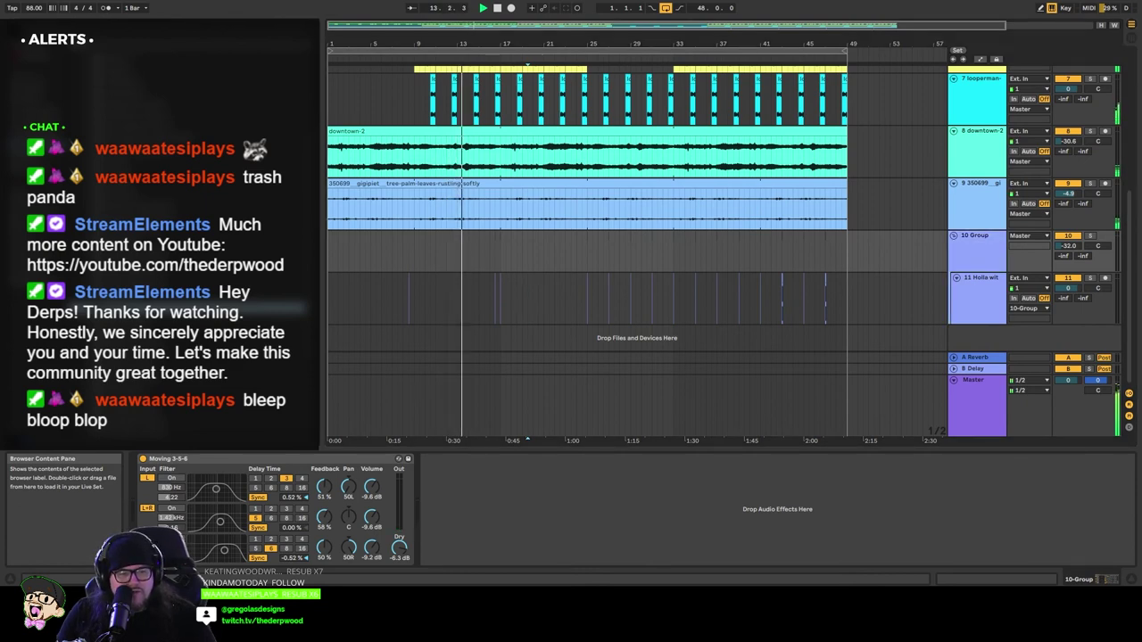
Step: Add the Wide Stereo effect after the Moving 3-5-6 delay on 10 Group and lower the group's volume to about -35.6 dB
{"action": "left_click_drag", "start_coordinate": [910, 265], "coordinate": [989, 254]}
{"action": "left_click_drag", "start_coordinate": [1062, 247], "coordinate": [1062, 247]}
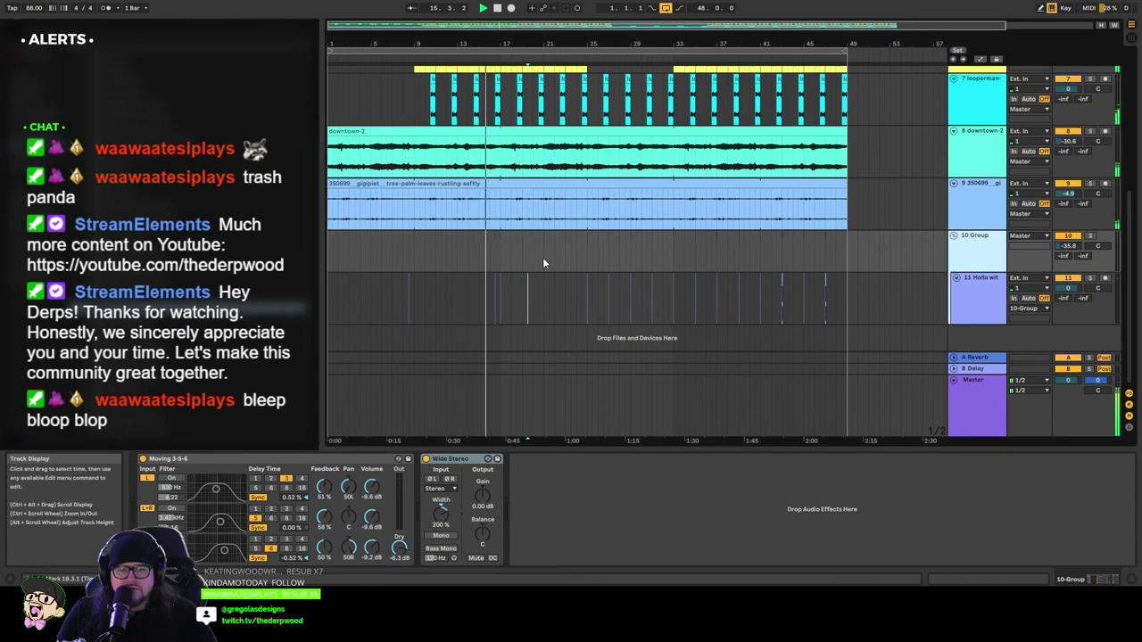
{"action": "scroll", "coordinate": [539, 260], "scroll_direction": "up", "scroll_amount": 5}
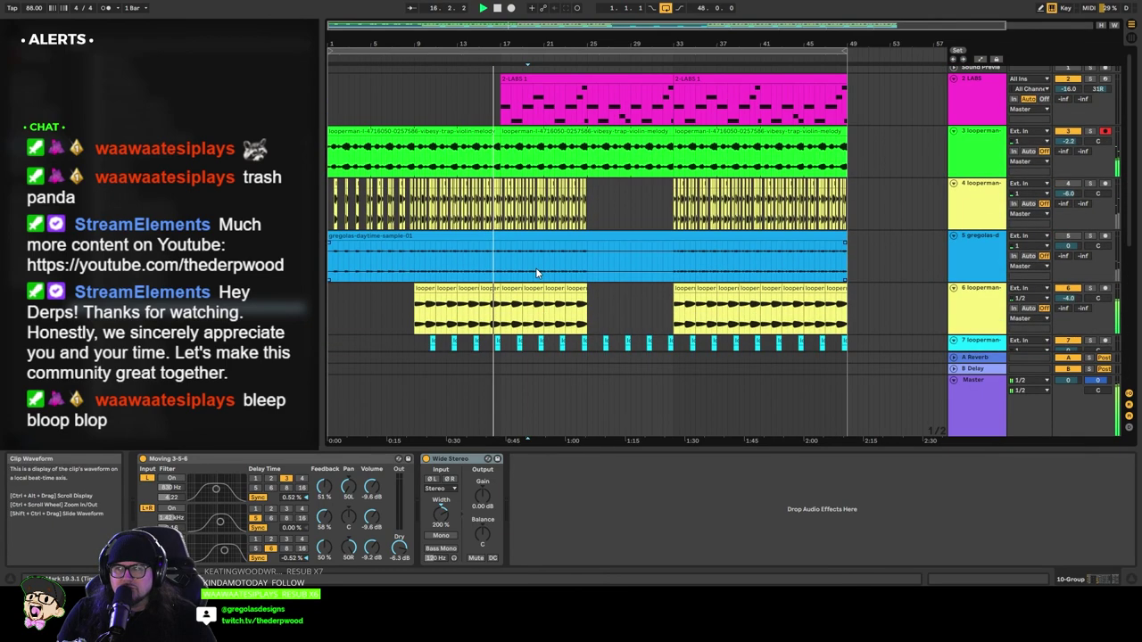
{"action": "scroll", "coordinate": [535, 270], "scroll_direction": "down", "scroll_amount": 5}
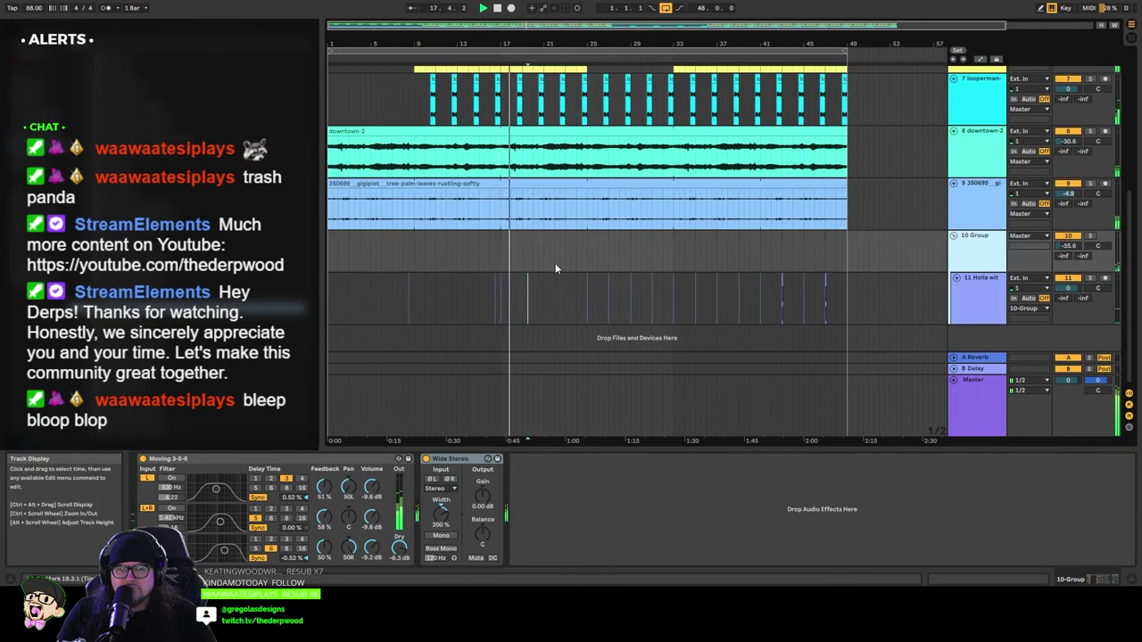
Step: Lower the volume of looperman track 7 to -3.0 dB and of the downtown-2 track to -34.0 dB
{"action": "scroll", "coordinate": [543, 262], "scroll_direction": "up", "scroll_amount": 3}
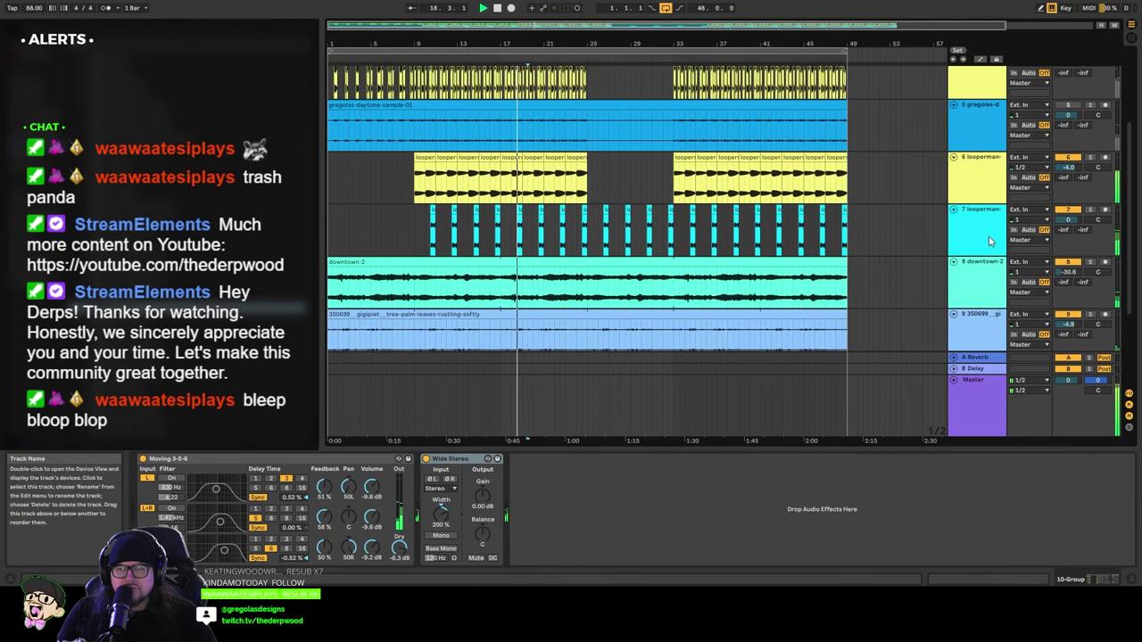
{"action": "left_click", "coordinate": [989, 240]}
{"action": "left_click_drag", "start_coordinate": [1068, 219], "coordinate": [1068, 221]}
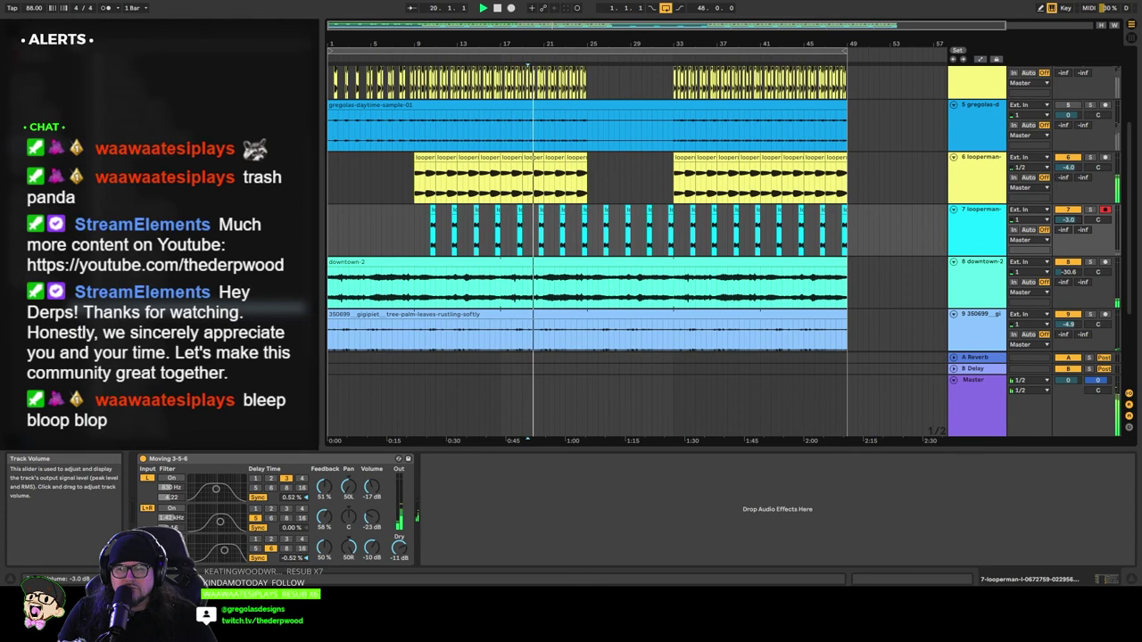
{"action": "left_click", "coordinate": [981, 234]}
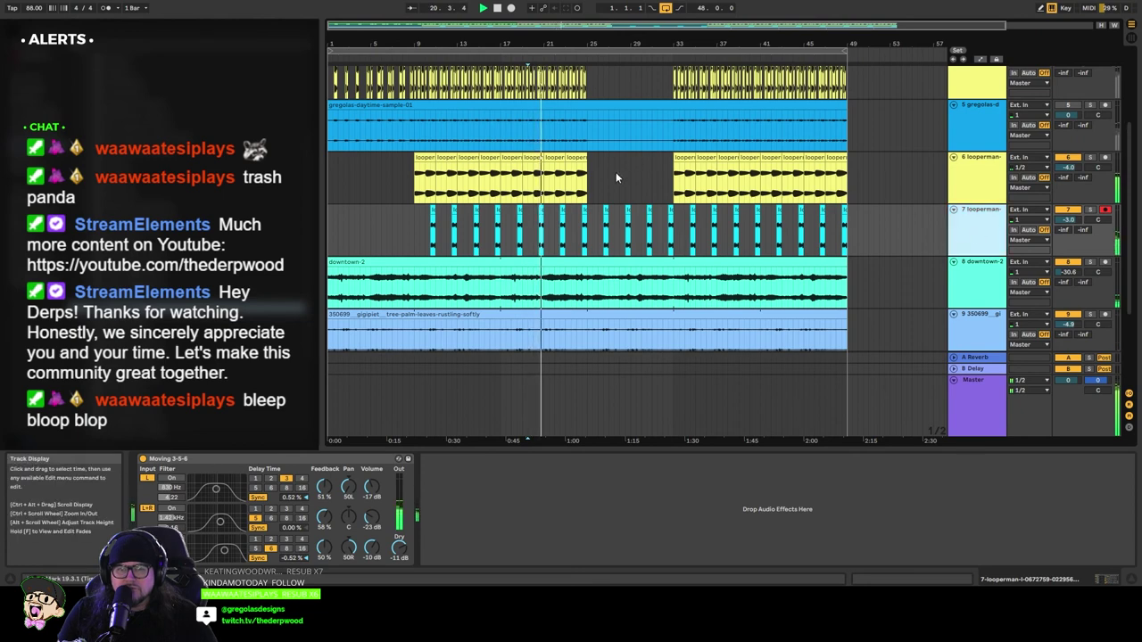
{"action": "left_click", "coordinate": [1072, 274]}
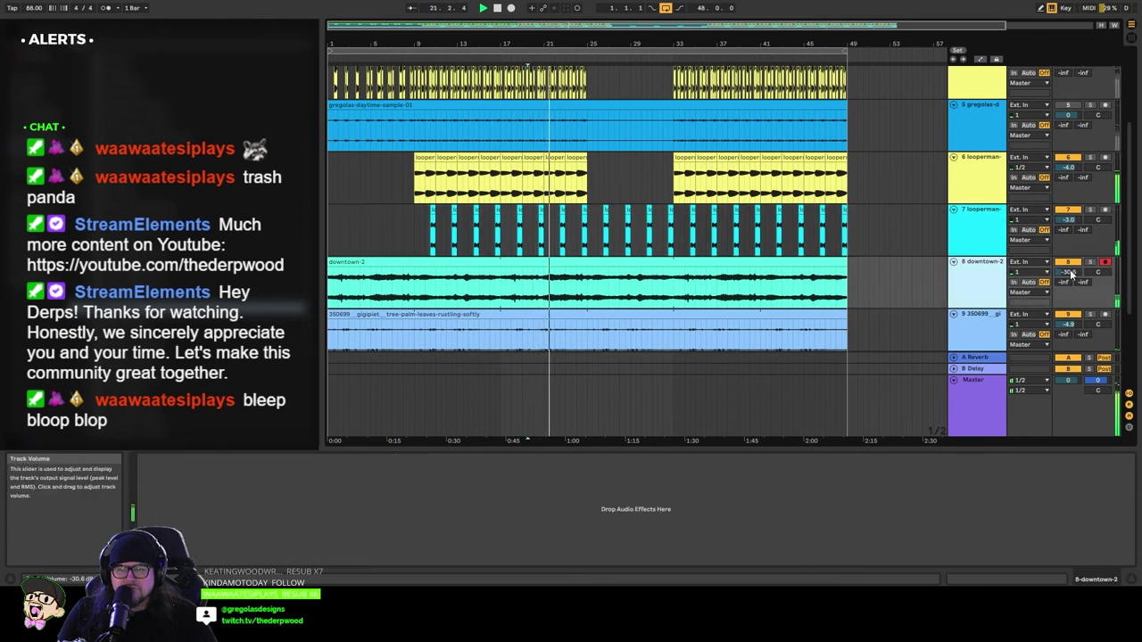
{"action": "left_click_drag", "start_coordinate": [1072, 274], "coordinate": [1072, 280]}
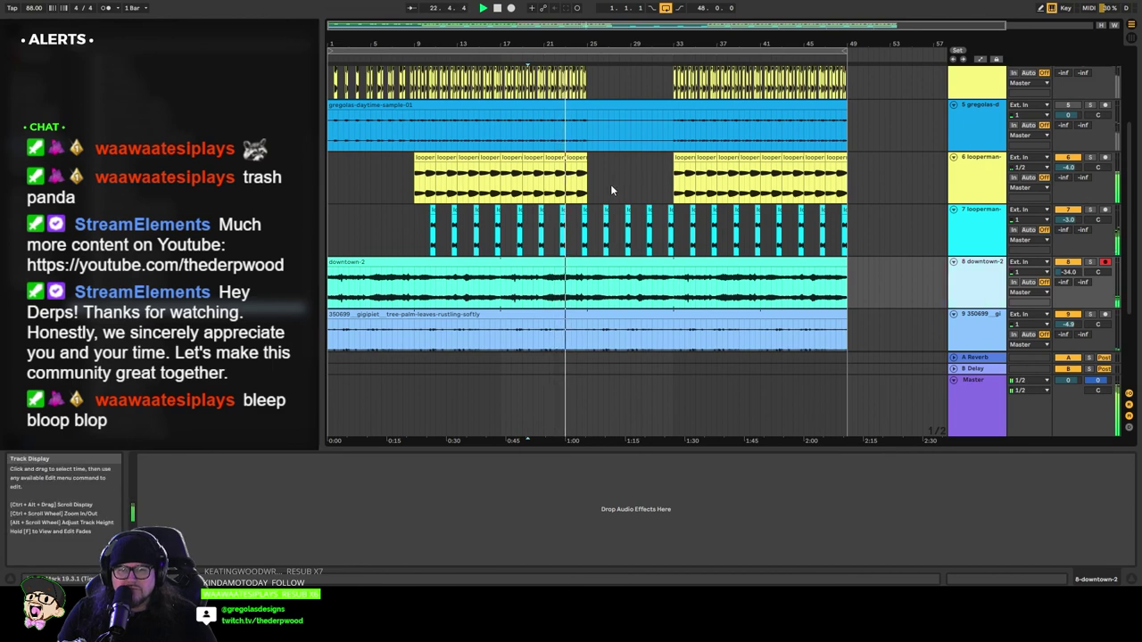
Step: Show the pizzicato cello track's devices and collapse its EQ Eight's expanded display
{"action": "scroll", "coordinate": [610, 183], "scroll_direction": "up", "scroll_amount": 3}
{"action": "scroll", "coordinate": [610, 184], "scroll_direction": "up", "scroll_amount": 2}
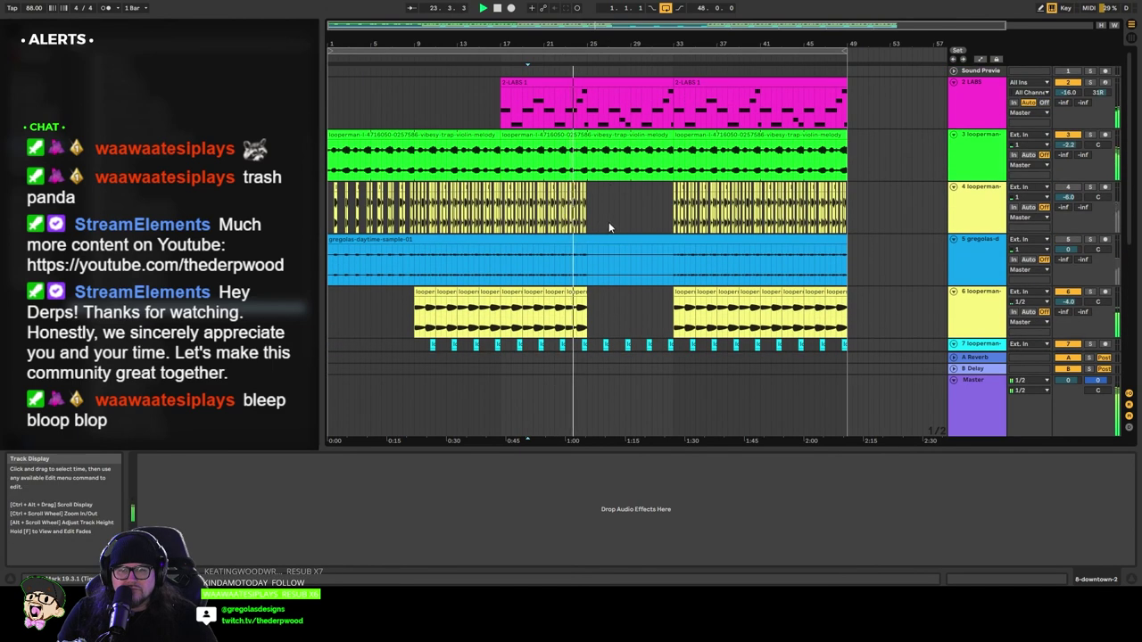
{"action": "left_click", "coordinate": [597, 136]}
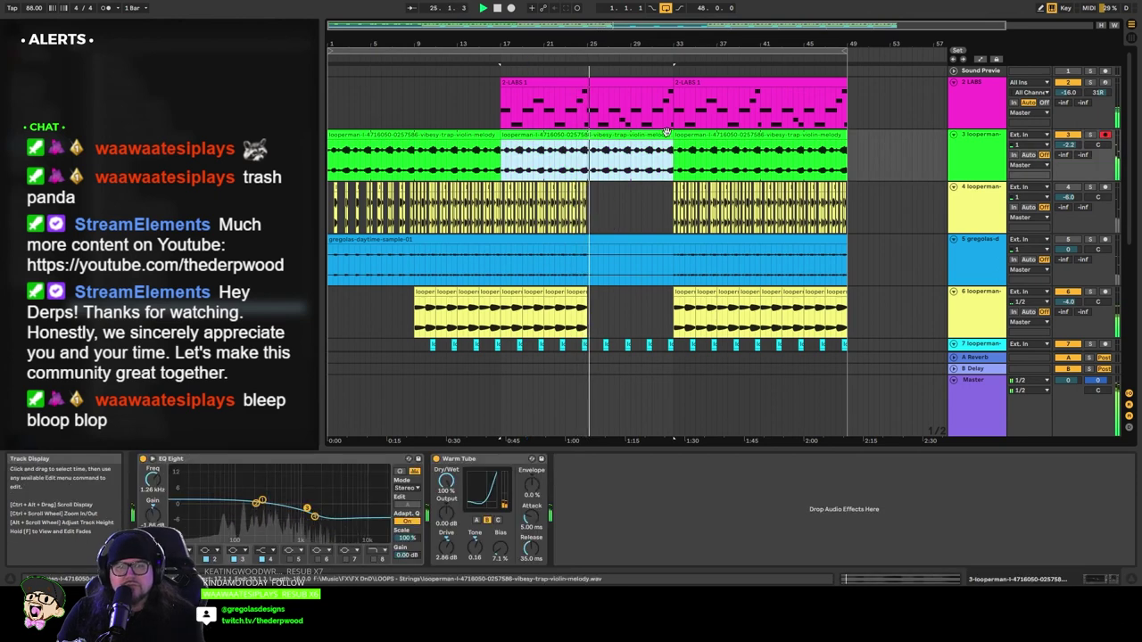
{"action": "mouse_move", "coordinate": [672, 135]}
{"action": "left_mouse_down"}
{"action": "mouse_move", "coordinate": [577, 132]}
{"action": "mouse_move", "coordinate": [674, 157]}
{"action": "left_mouse_up"}
{"action": "left_click", "coordinate": [628, 210]}
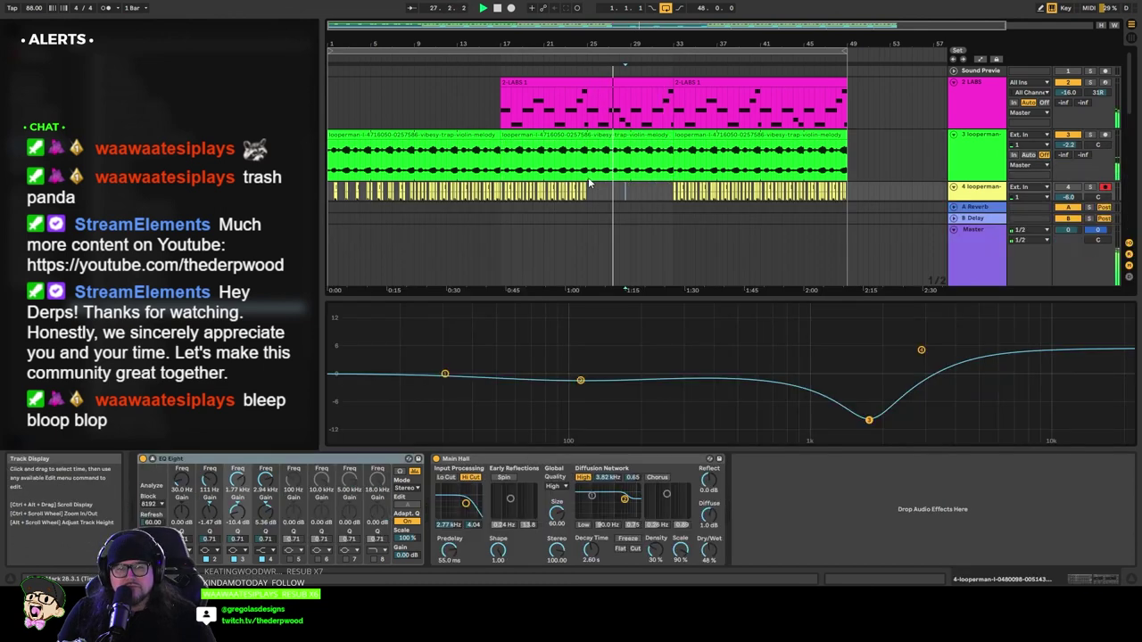
{"action": "scroll", "coordinate": [506, 165], "scroll_direction": "down", "scroll_amount": 4}
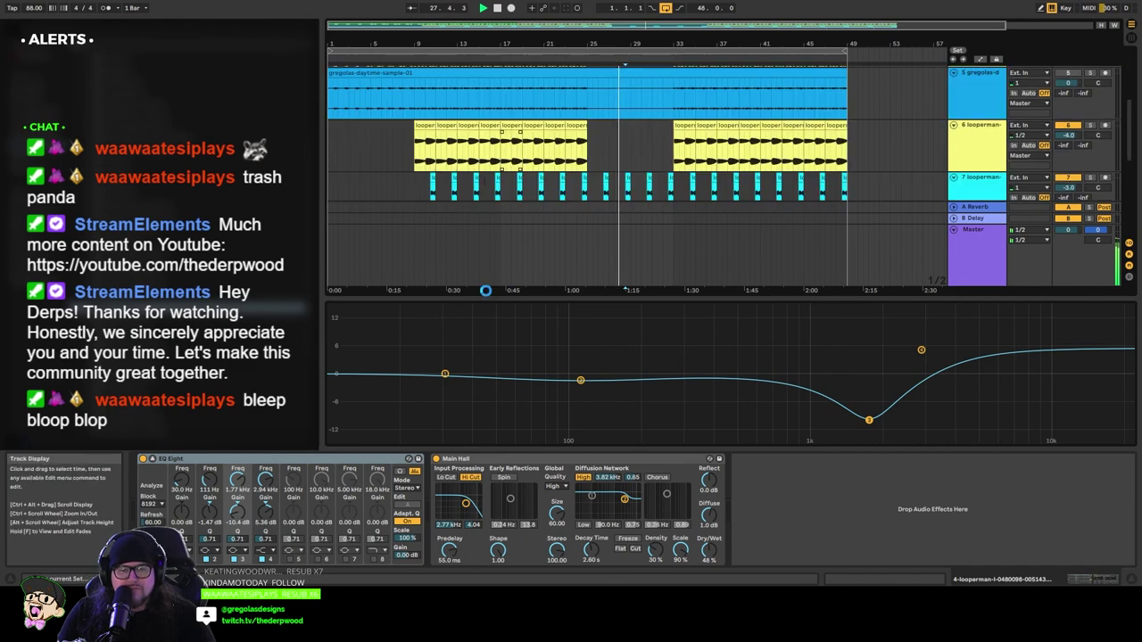
{"action": "left_click", "coordinate": [153, 458]}
Step: Add a Glue Compressor after Warm Tube on the violin melody track, with threshold -21.3 dB and makeup 1.59 dB
{"action": "scroll", "coordinate": [551, 267], "scroll_direction": "up", "scroll_amount": 3}
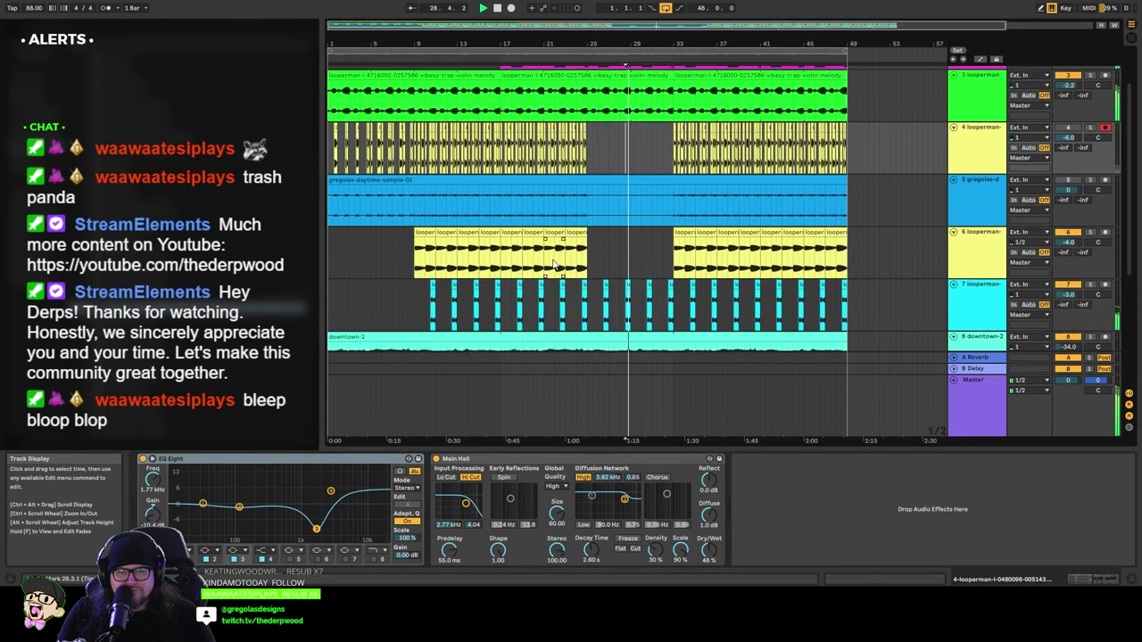
{"action": "scroll", "coordinate": [555, 265], "scroll_direction": "up", "scroll_amount": 2}
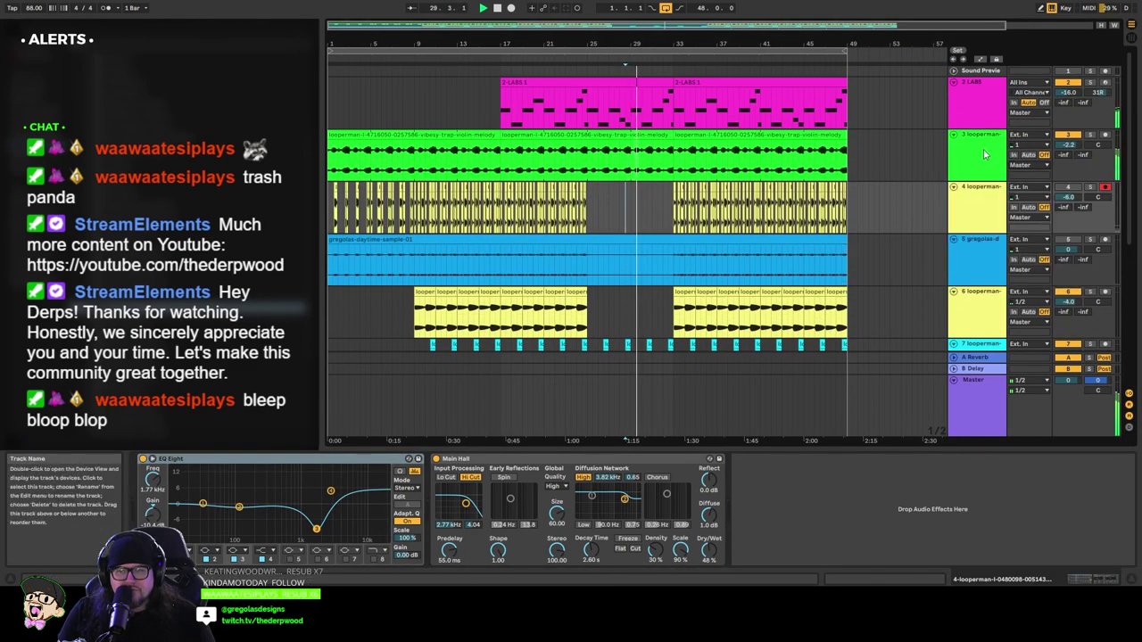
{"action": "left_click", "coordinate": [952, 158]}
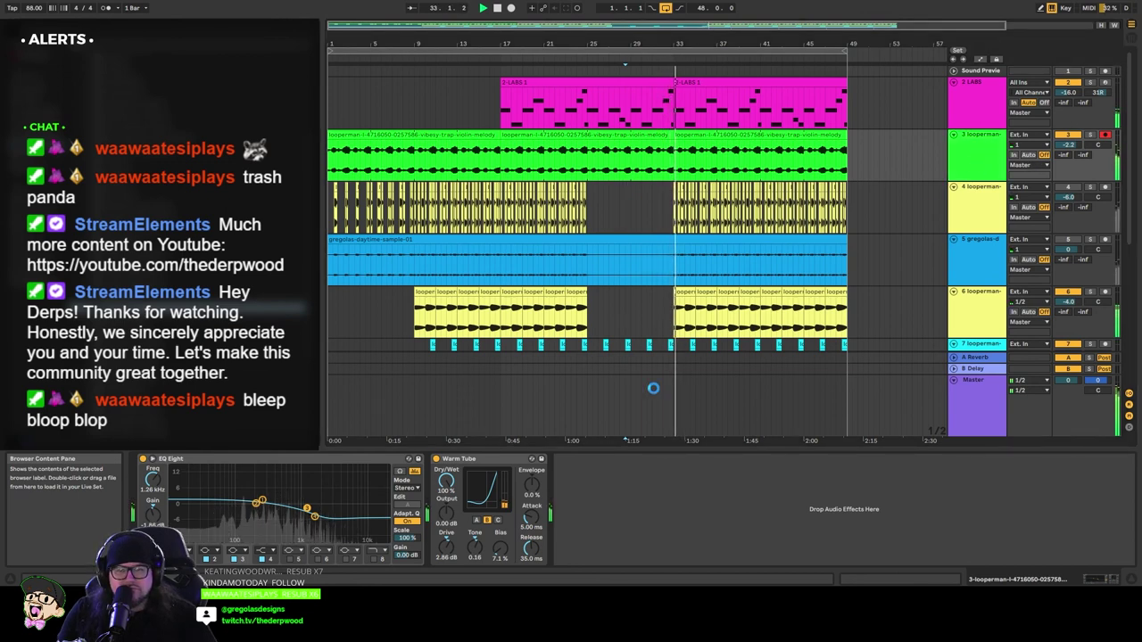
{"action": "left_click_drag", "start_coordinate": [622, 538], "coordinate": [656, 538]}
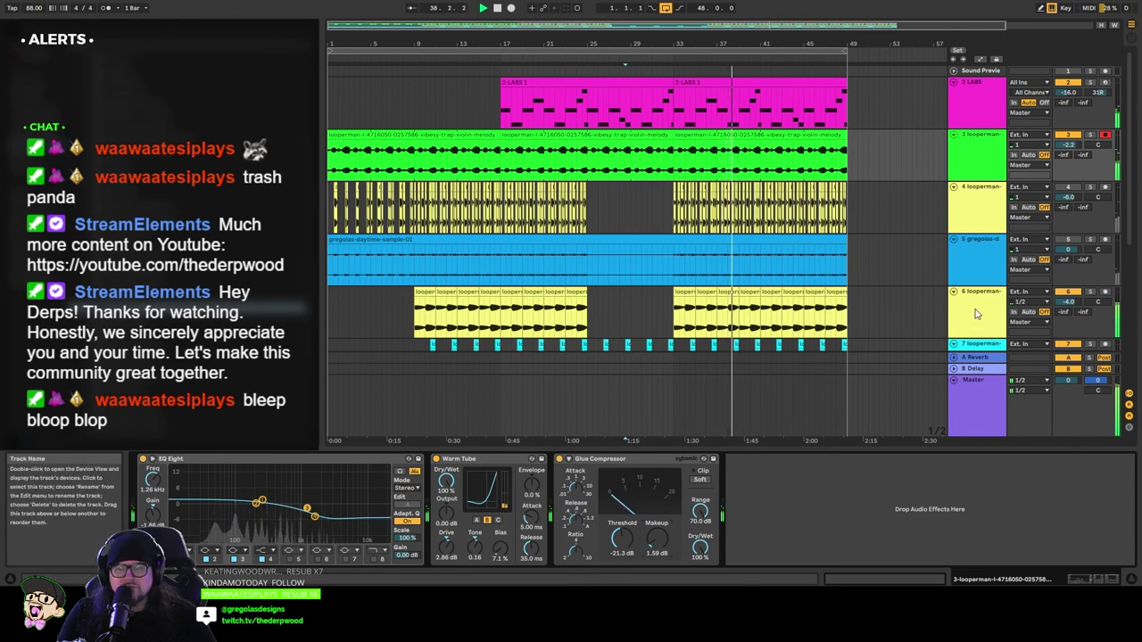
Step: Lower the volume of the looperman bass track to -5.5 dB
{"action": "scroll", "coordinate": [976, 313], "scroll_direction": "down", "scroll_amount": 2}
{"action": "left_click", "coordinate": [971, 227]}
{"action": "left_click_drag", "start_coordinate": [1071, 207], "coordinate": [1071, 216]}
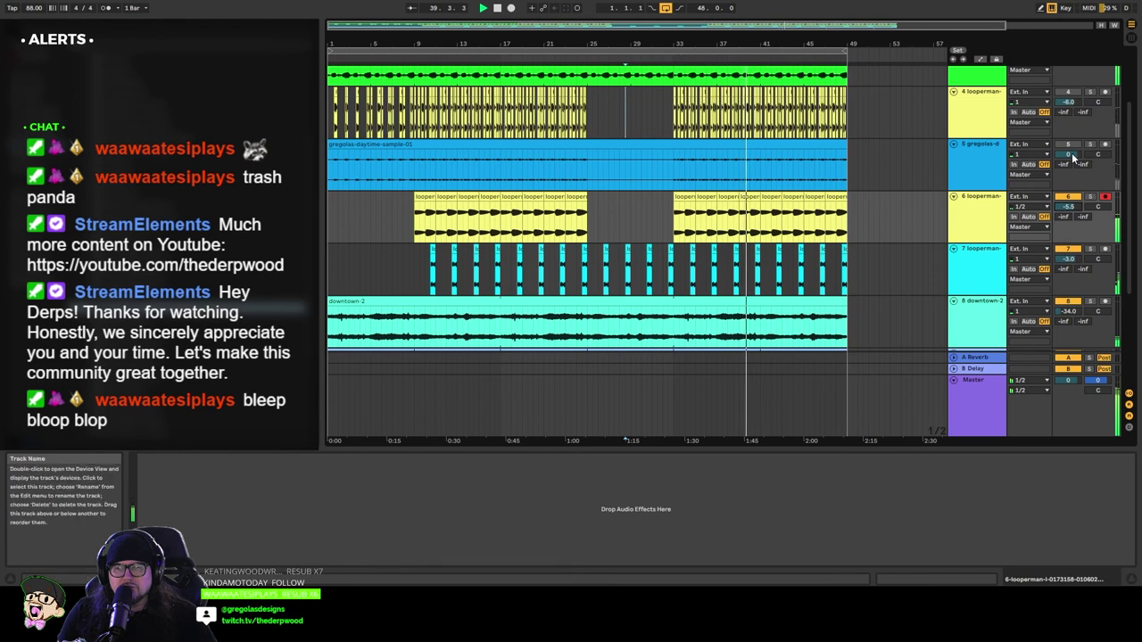
Step: Activate the gregolas-daytime-sample-01 track and deactivate its clip from bar 1 to bar 33
{"action": "left_click", "coordinate": [978, 178]}
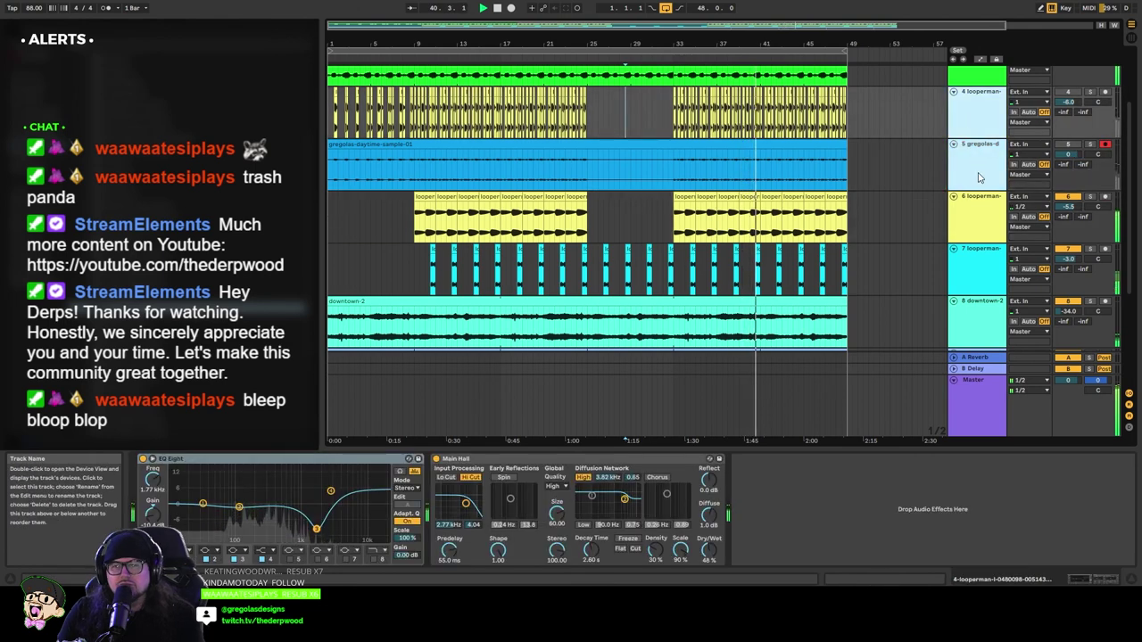
{"action": "left_click", "coordinate": [696, 167]}
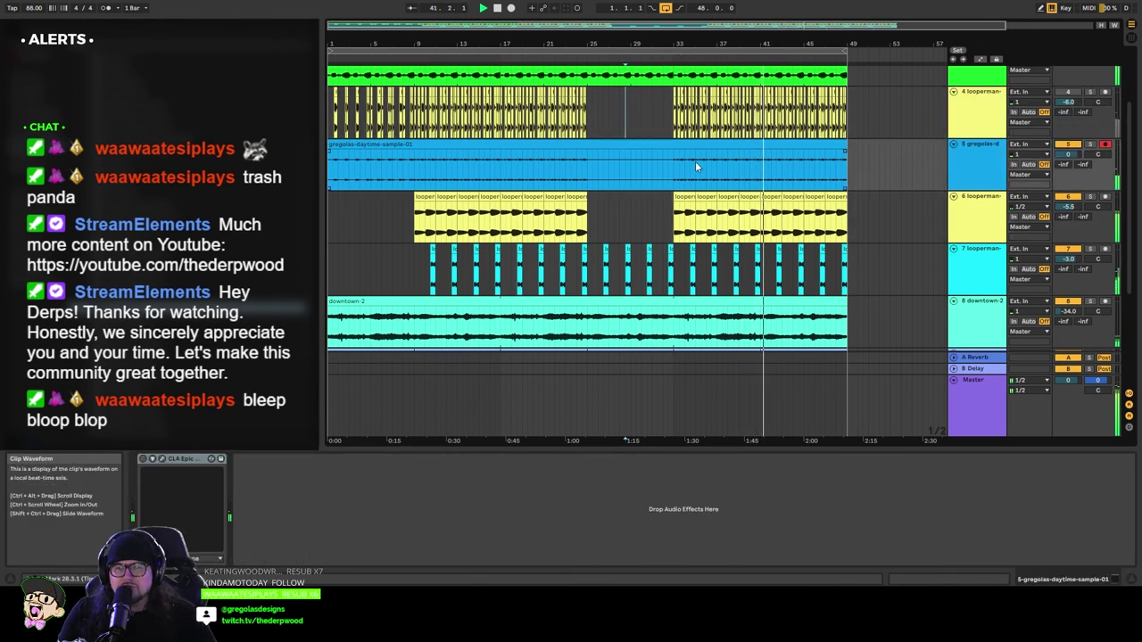
{"action": "left_click_drag", "start_coordinate": [670, 166], "coordinate": [327, 161]}
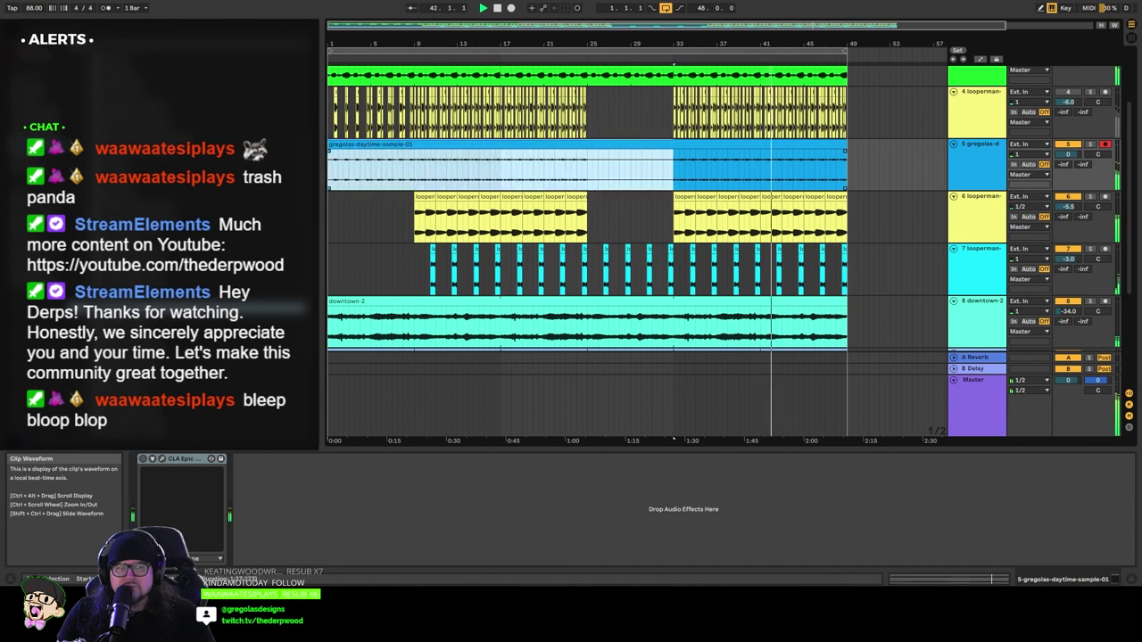
{"action": "key", "text": "0"}
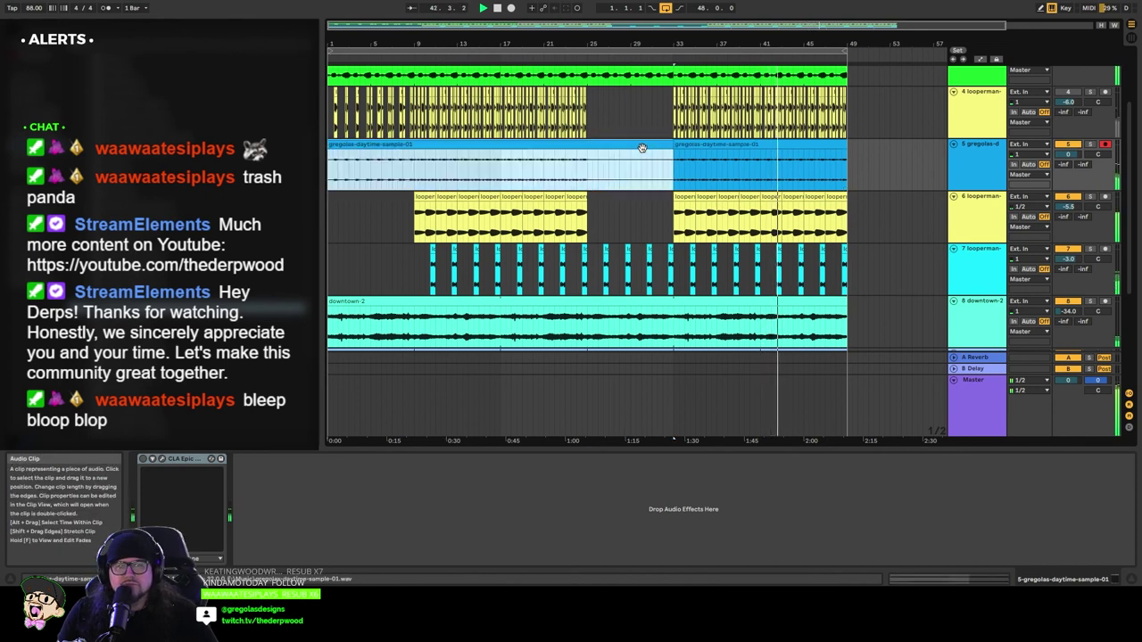
Step: Delete the gregolas-daytime-sample-01 track and activate the pizzicato cello track
{"action": "left_click", "coordinate": [984, 166]}
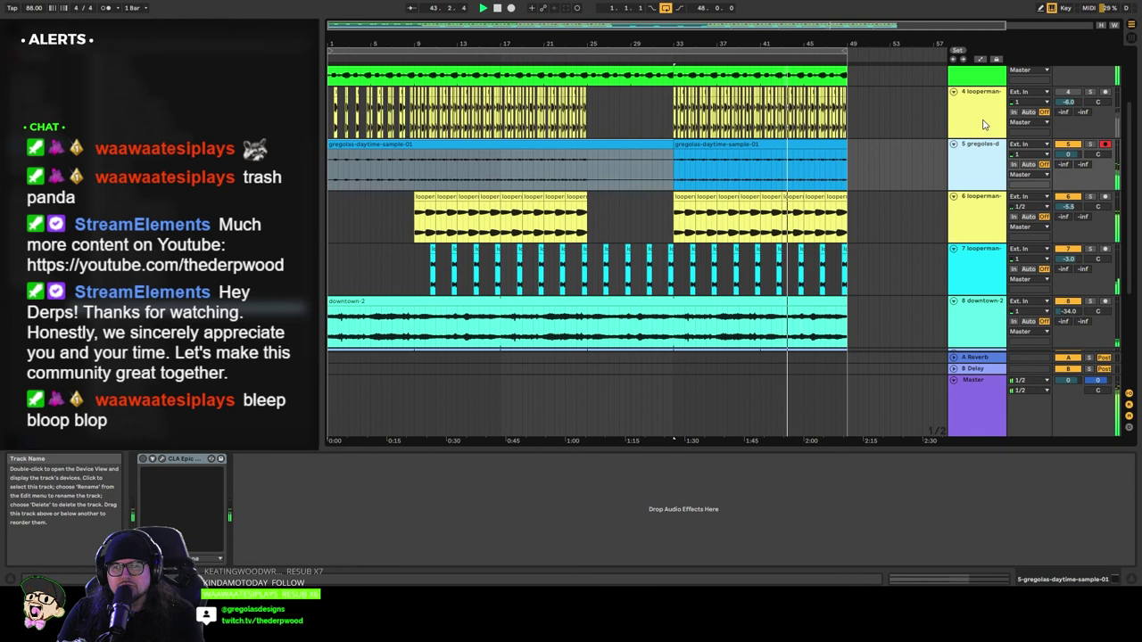
{"action": "key", "text": "Delete"}
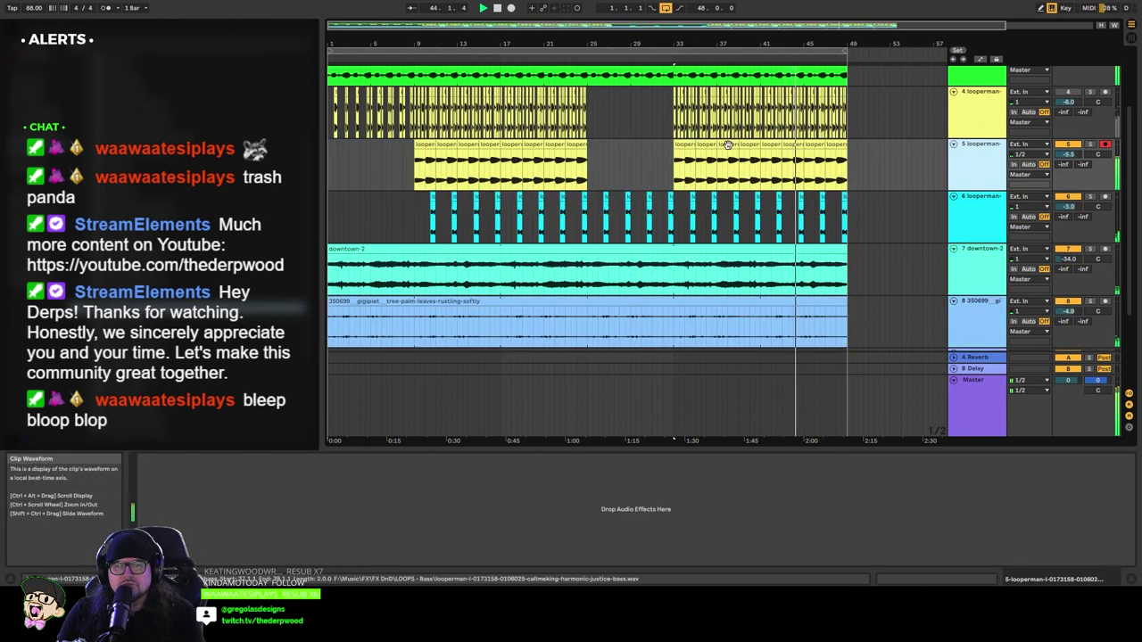
{"action": "left_click", "coordinate": [1068, 92]}
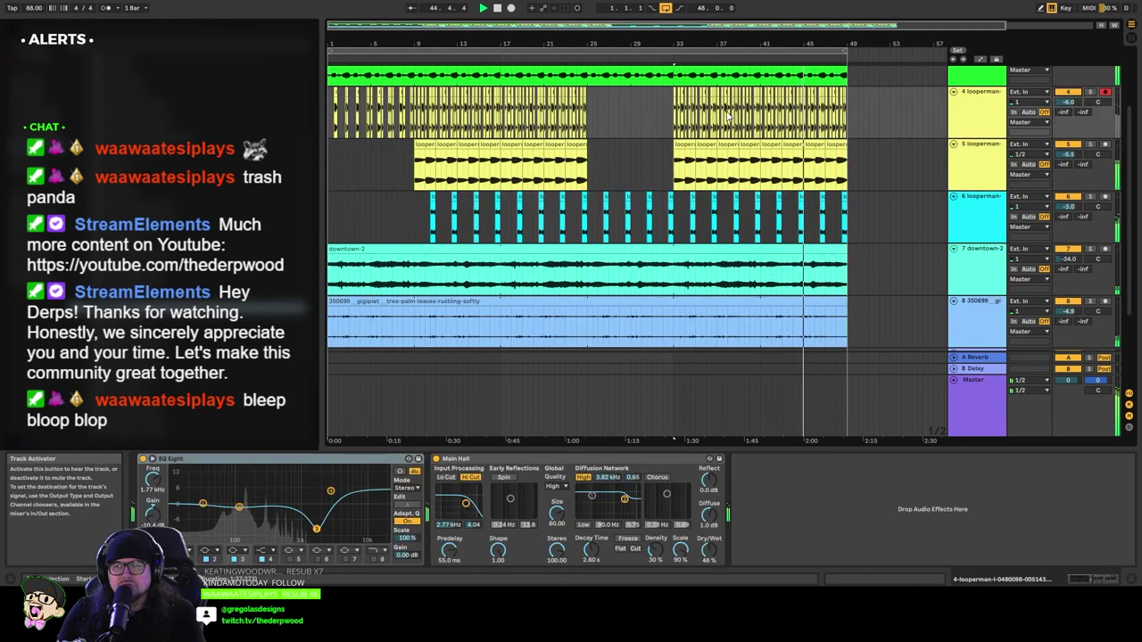
Step: Stop playback and delete the pizzicato cello clips in bars 33 and 34, including the one starting bar 35, keeping each bar's middle hit
{"action": "key", "text": "space"}
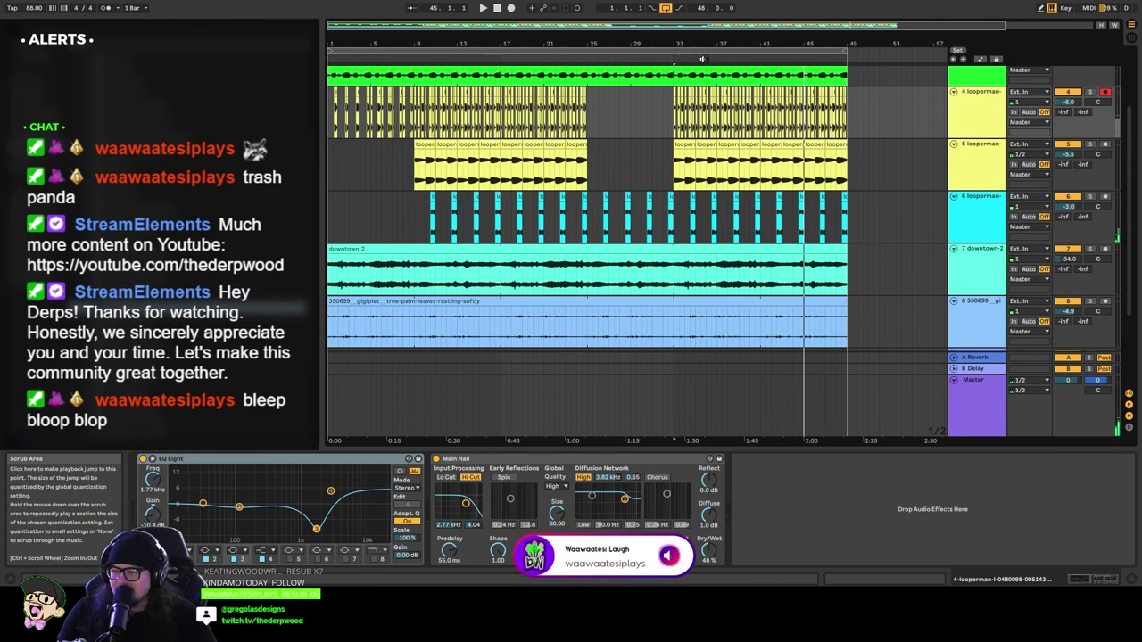
{"action": "left_click_drag", "start_coordinate": [723, 26], "coordinate": [723, 107]}
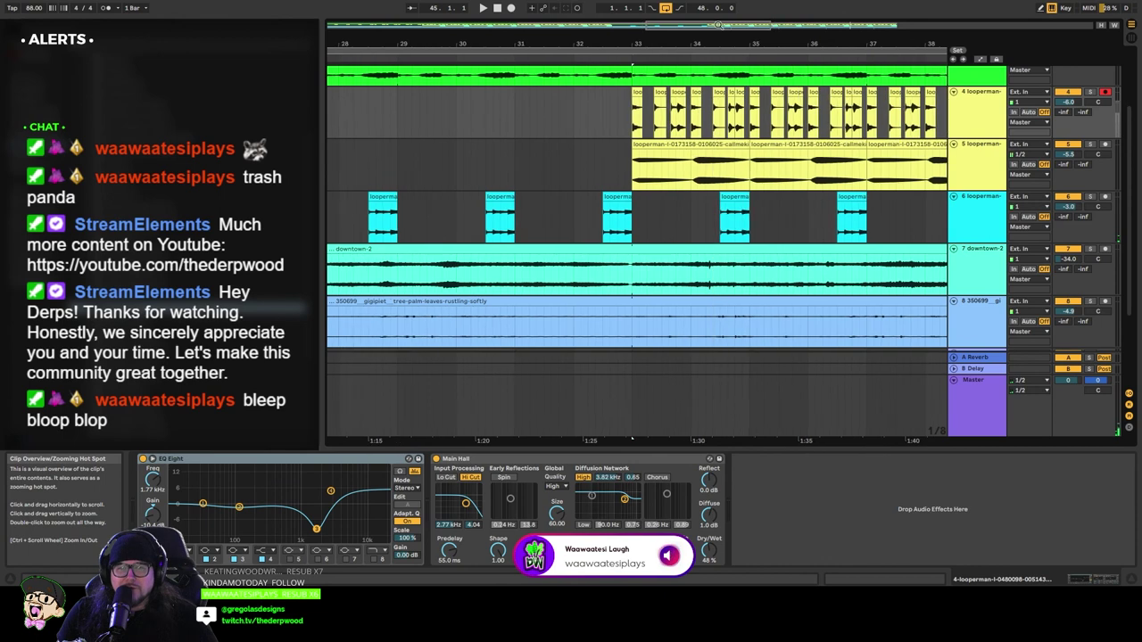
{"action": "left_click", "coordinate": [629, 59]}
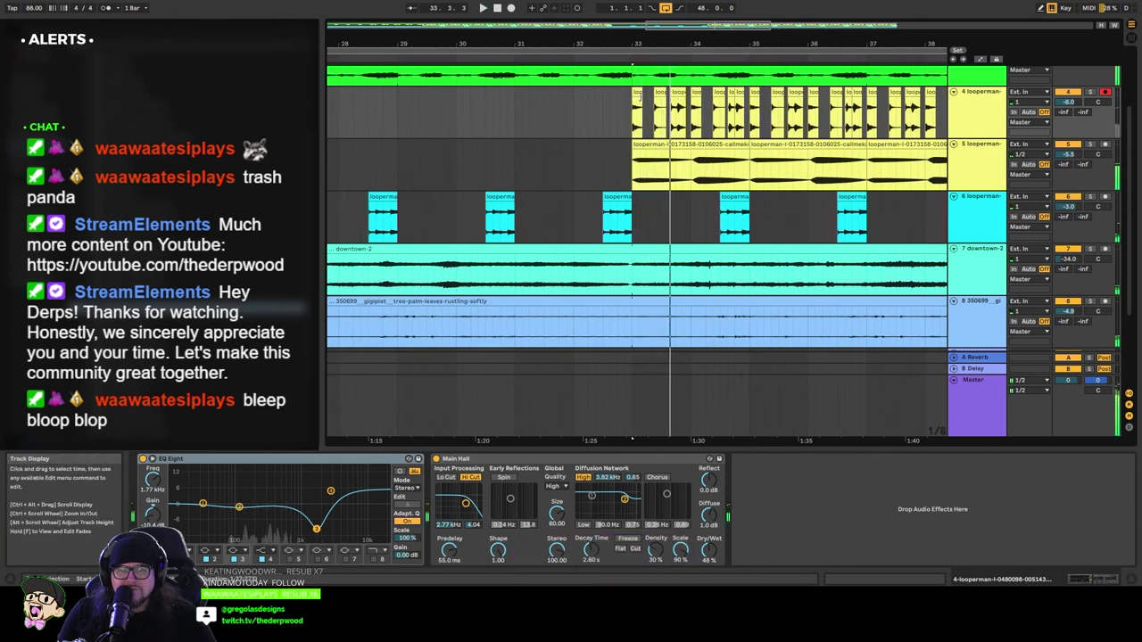
{"action": "key", "text": "space"}
{"action": "left_click", "coordinate": [638, 91]}
{"action": "key", "text": "Delete"}
{"action": "left_click", "coordinate": [677, 92]}
{"action": "key", "text": "Delete"}
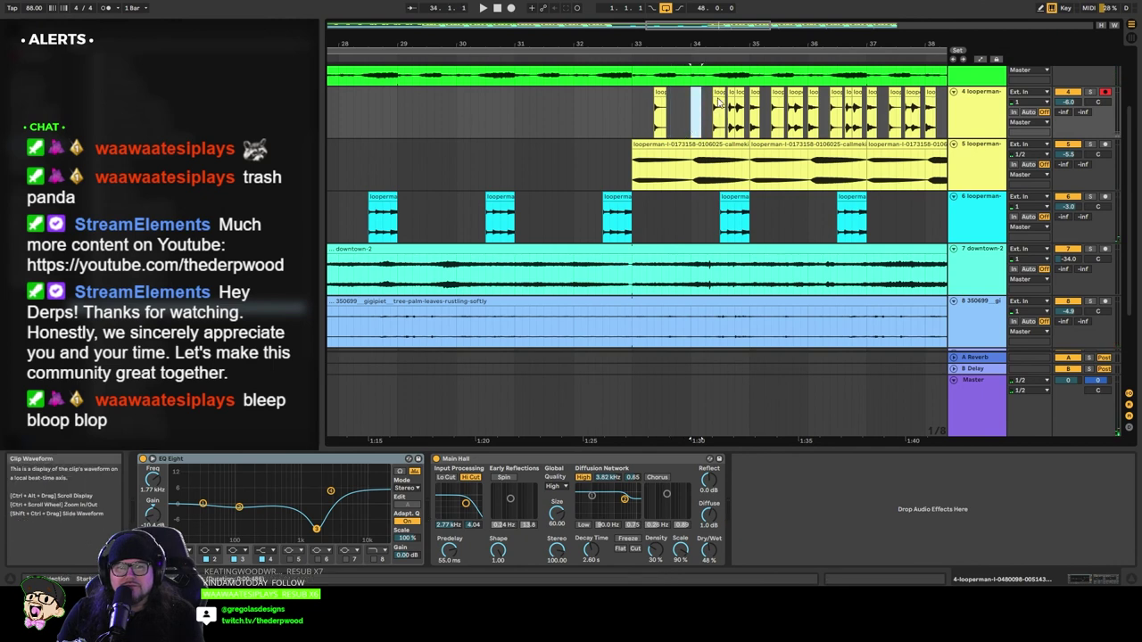
{"action": "left_click", "coordinate": [731, 92]}
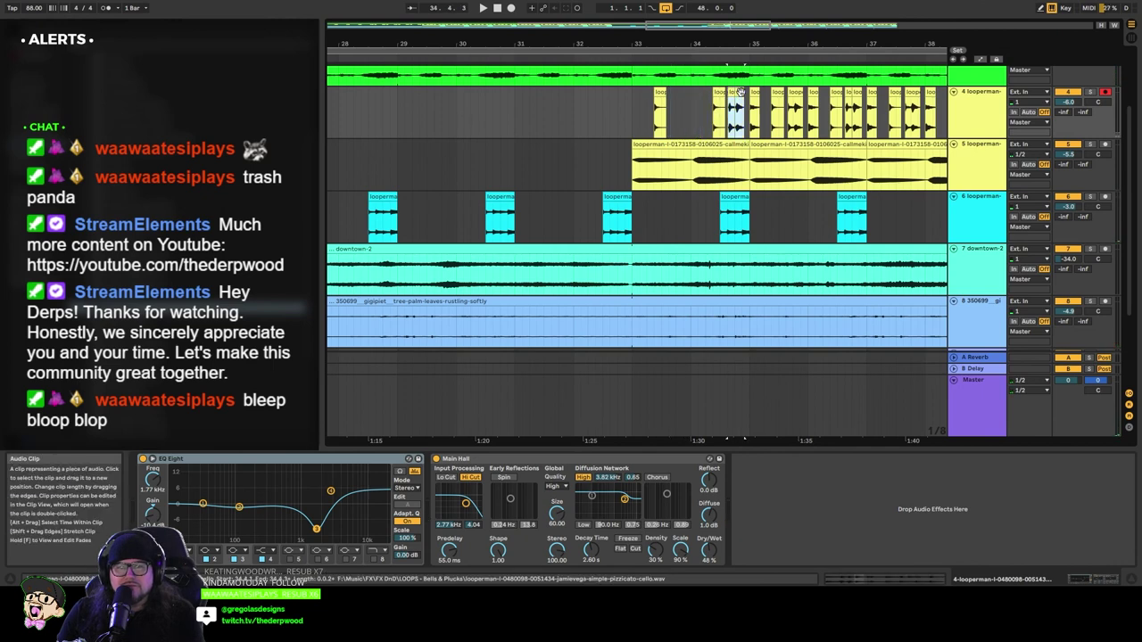
{"action": "left_click", "coordinate": [755, 93]}
{"action": "key", "text": "Delete"}
Step: Delete the extra pizzicato cello clips from bar 35 through the start of bar 38, keeping only the hit in each bar's middle
{"action": "left_click", "coordinate": [794, 92]}
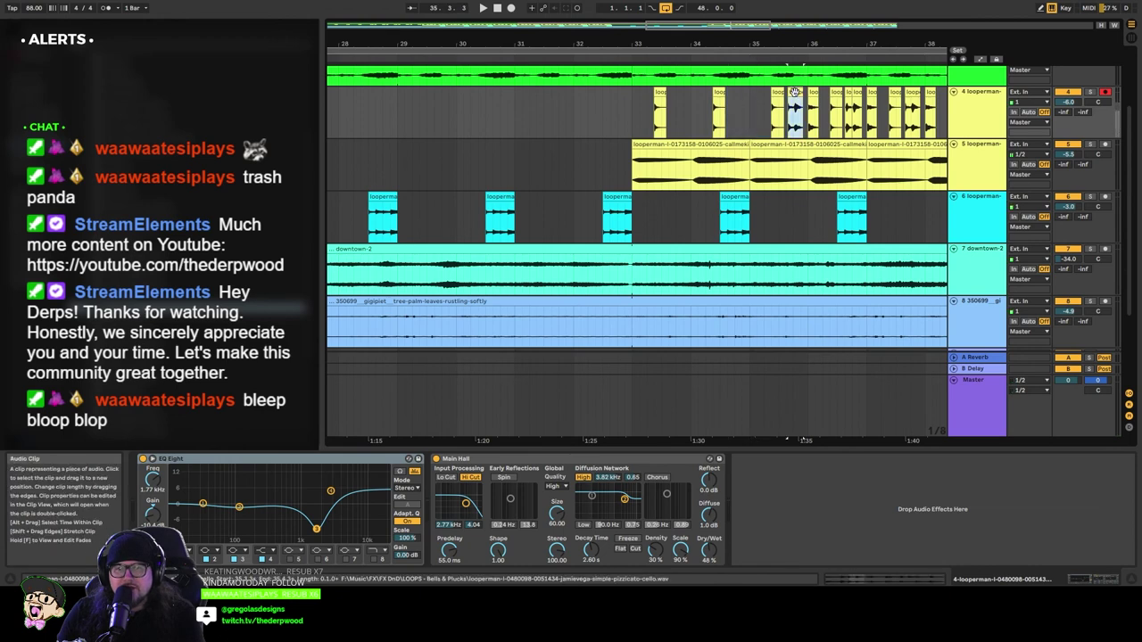
{"action": "left_click", "coordinate": [814, 92], "text": "shift"}
{"action": "key", "text": "Delete"}
{"action": "left_click", "coordinate": [855, 93]}
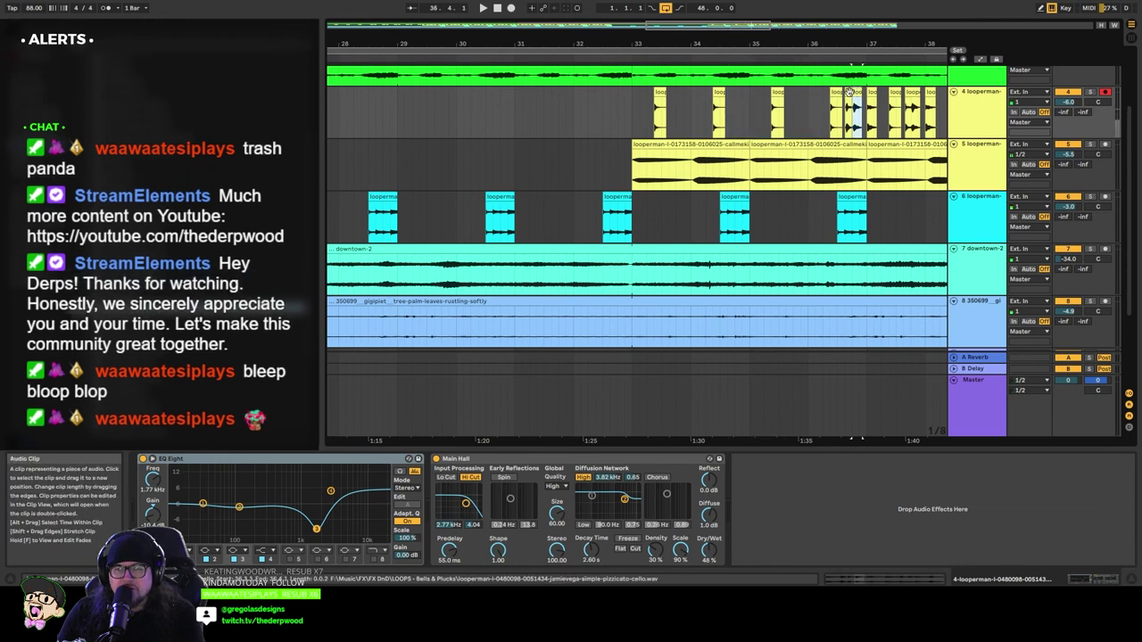
{"action": "left_click", "coordinate": [873, 91]}
{"action": "key", "text": "Delete"}
{"action": "left_click", "coordinate": [910, 92]}
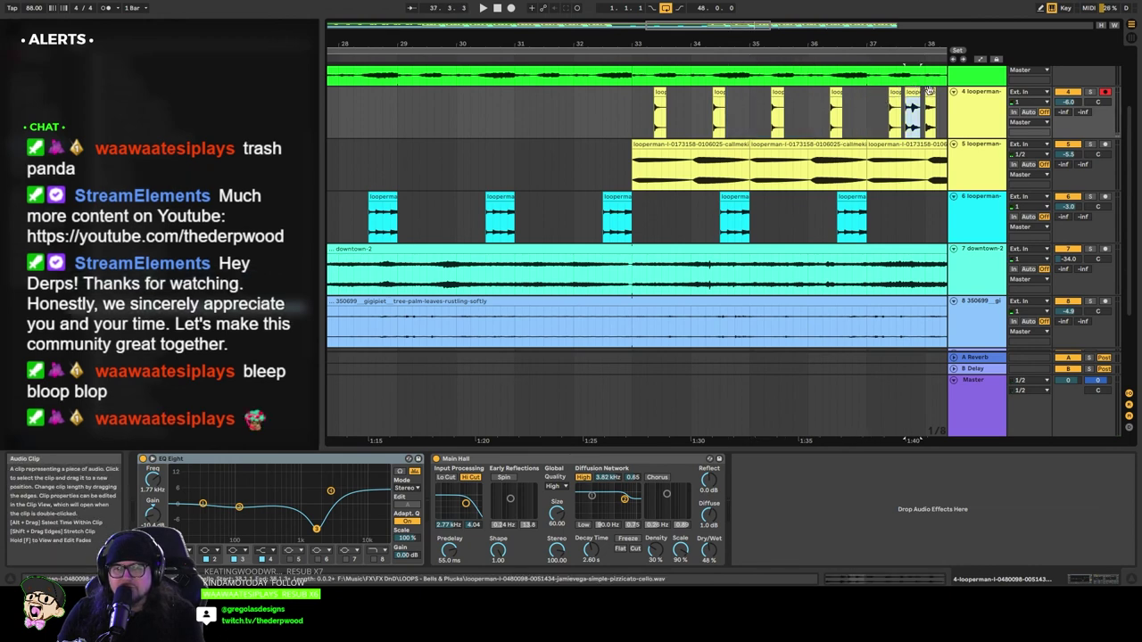
{"action": "left_click", "coordinate": [930, 92], "text": "shift"}
{"action": "key", "text": "Delete"}
Step: Thin the pizzicato cello clips from bar 38 through bar 44 to one hit per bar and clear everything from bar 45 on
{"action": "scroll", "coordinate": [773, 123], "scroll_direction": "down", "scroll_amount": 3}
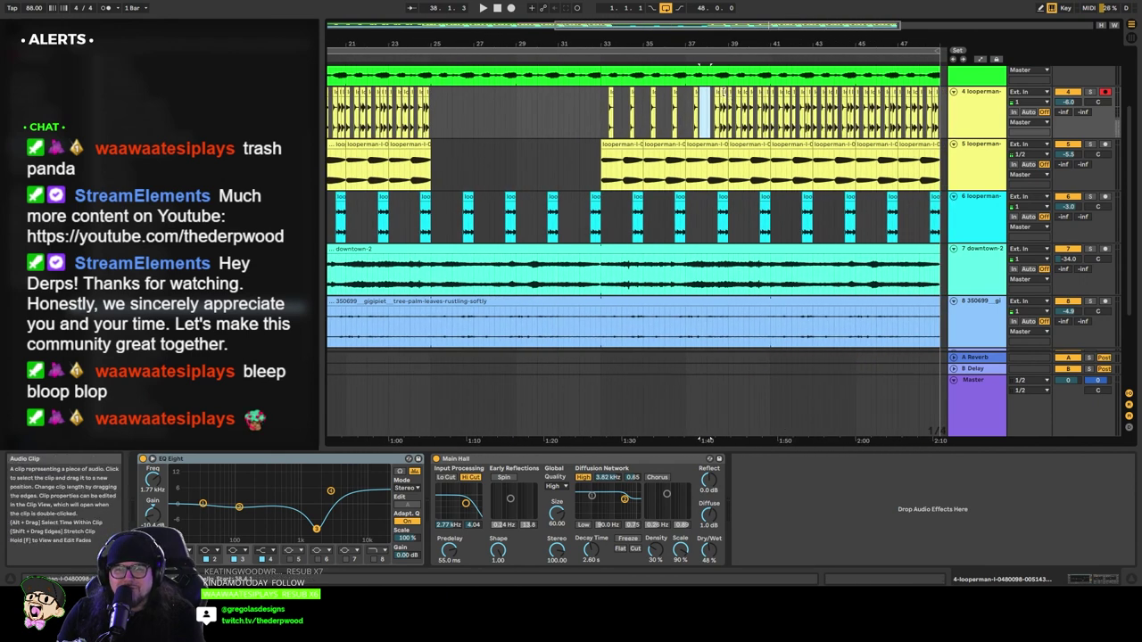
{"action": "left_click", "coordinate": [721, 94]}
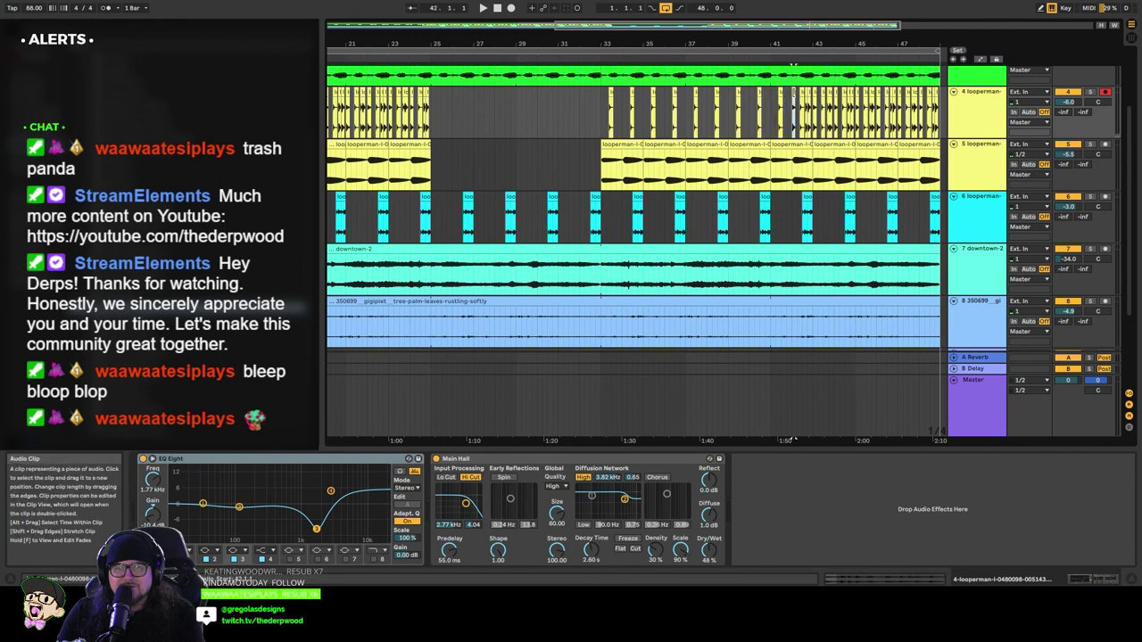
{"action": "left_click", "coordinate": [858, 101]}
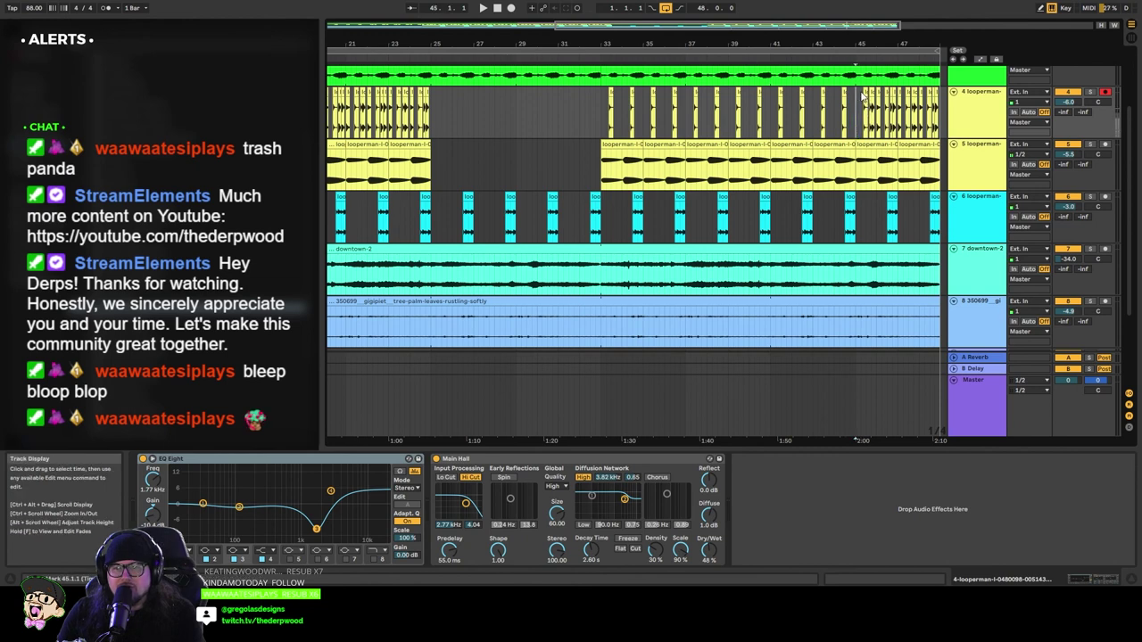
{"action": "left_click_drag", "start_coordinate": [863, 96], "coordinate": [912, 105]}
{"action": "key", "text": "Delete"}
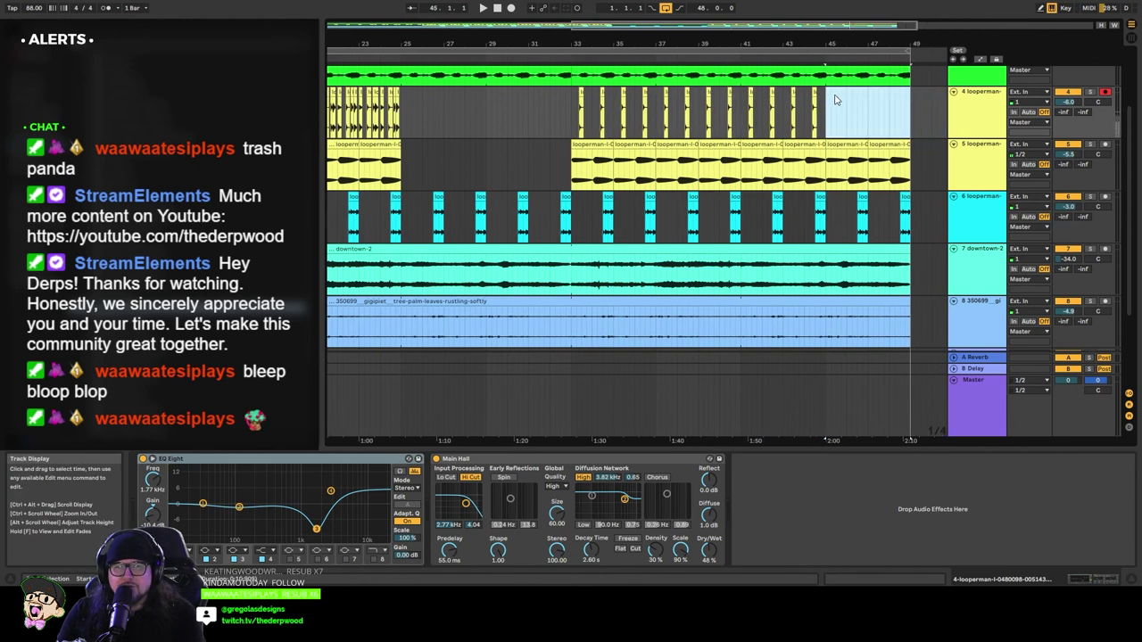
{"action": "left_click_drag", "start_coordinate": [827, 98], "coordinate": [762, 103]}
{"action": "key", "text": "ctrl+d"}
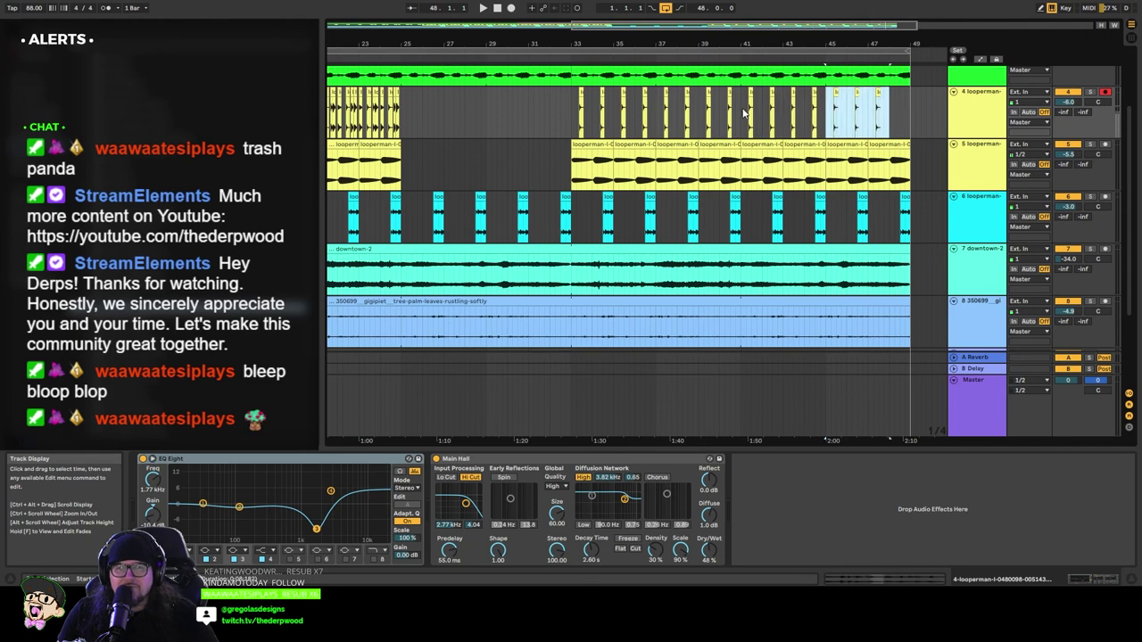
{"action": "key", "text": "ctrl+z"}
Step: Duplicate the thinned cello hits of bars 41 to 44 into bars 45 to 48 and lower the track's volume to -14.0 dB
{"action": "left_click_drag", "start_coordinate": [825, 101], "coordinate": [748, 102]}
{"action": "key", "text": "ctrl+d"}
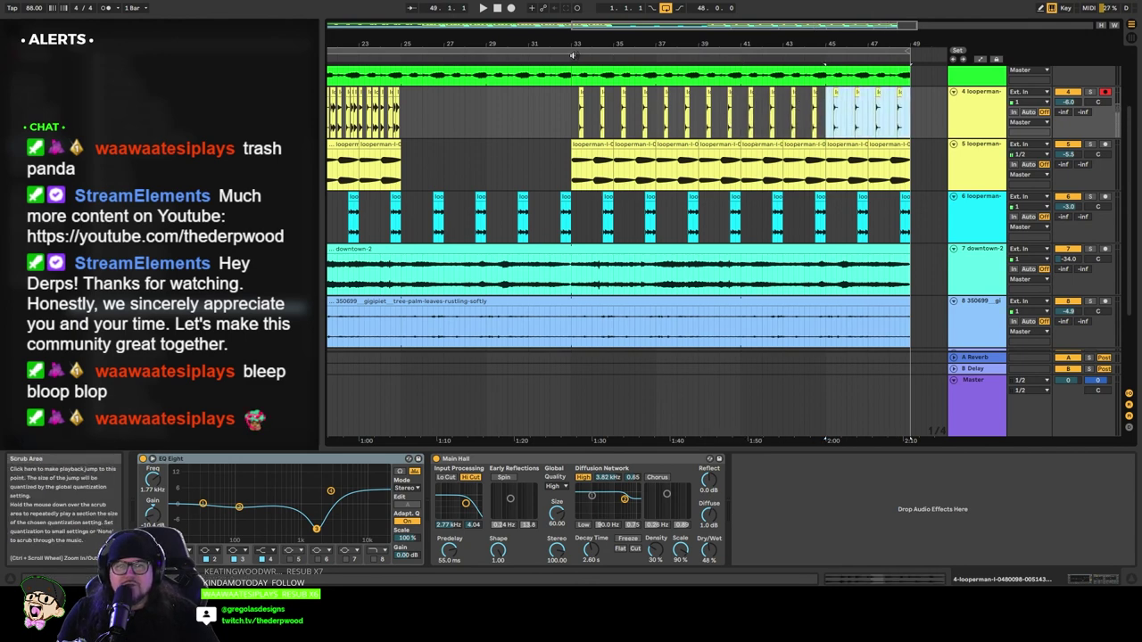
{"action": "key", "text": "space"}
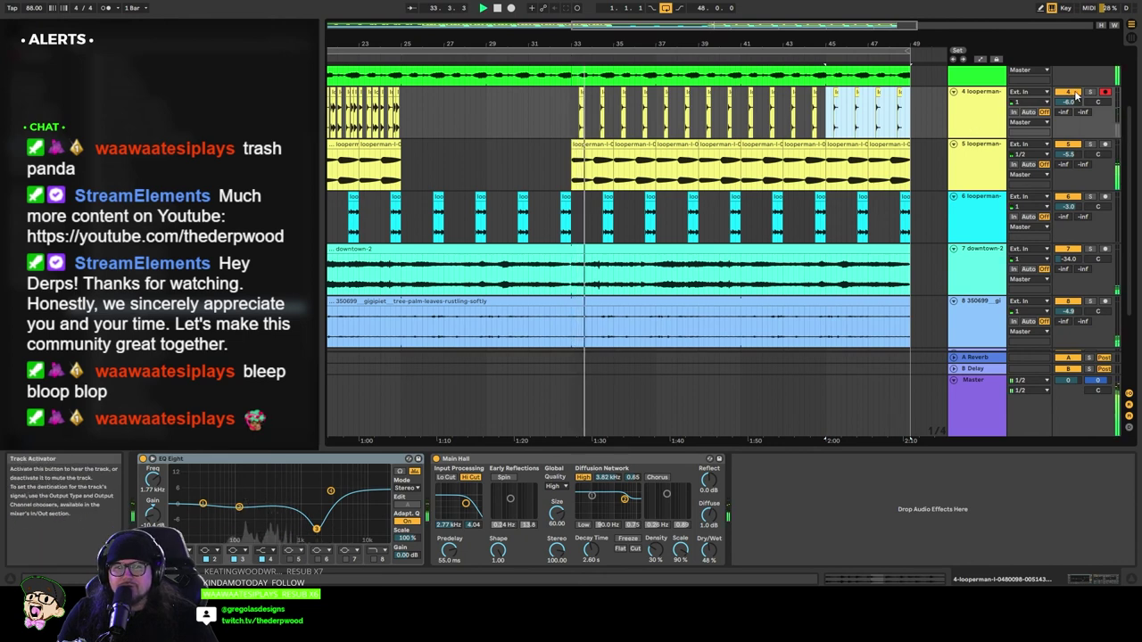
{"action": "left_click_drag", "start_coordinate": [1069, 102], "coordinate": [1068, 134]}
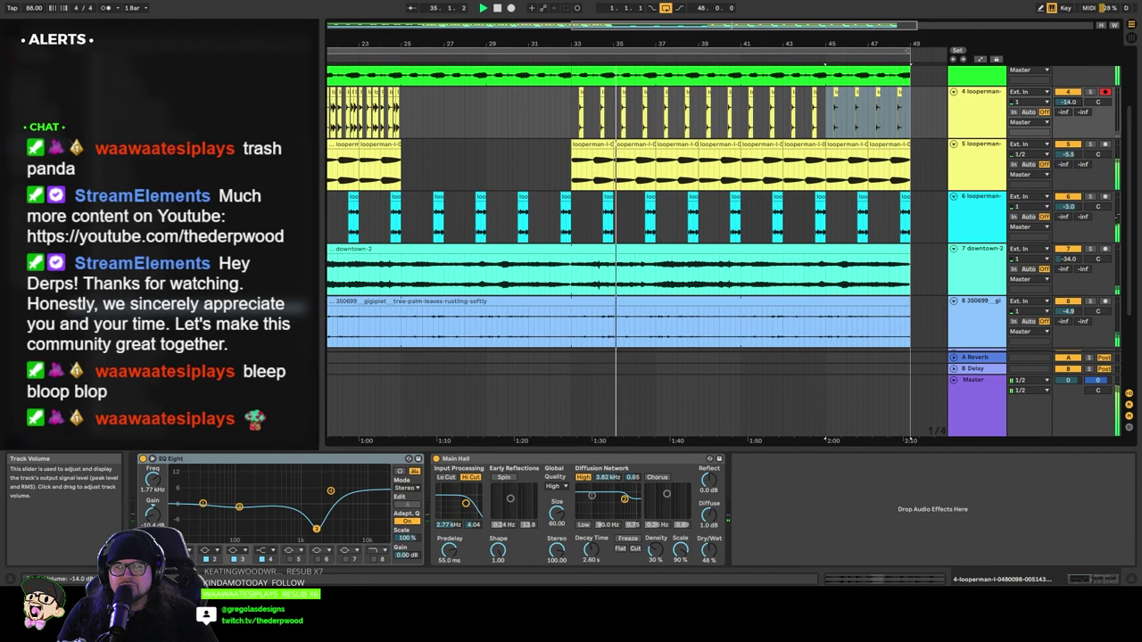
Step: Delete the pizzicato cello clips between bars 9 and 25 and lower the track's volume to -19.9 dB
{"action": "left_click_drag", "start_coordinate": [453, 29], "coordinate": [435, 85]}
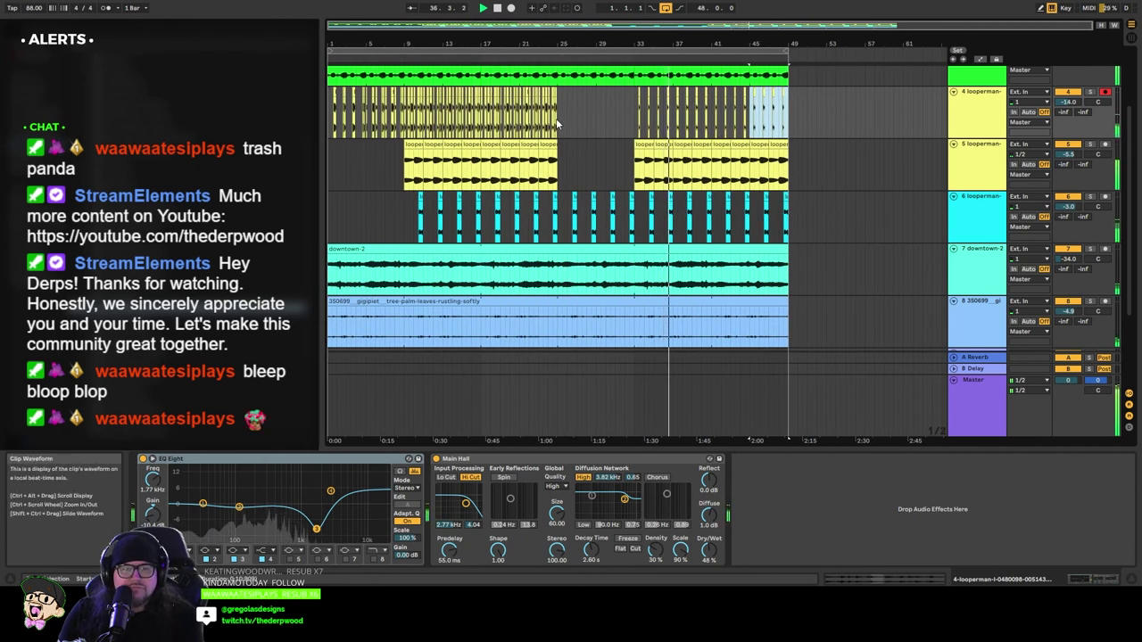
{"action": "left_click_drag", "start_coordinate": [558, 109], "coordinate": [402, 114]}
{"action": "key", "text": "Delete"}
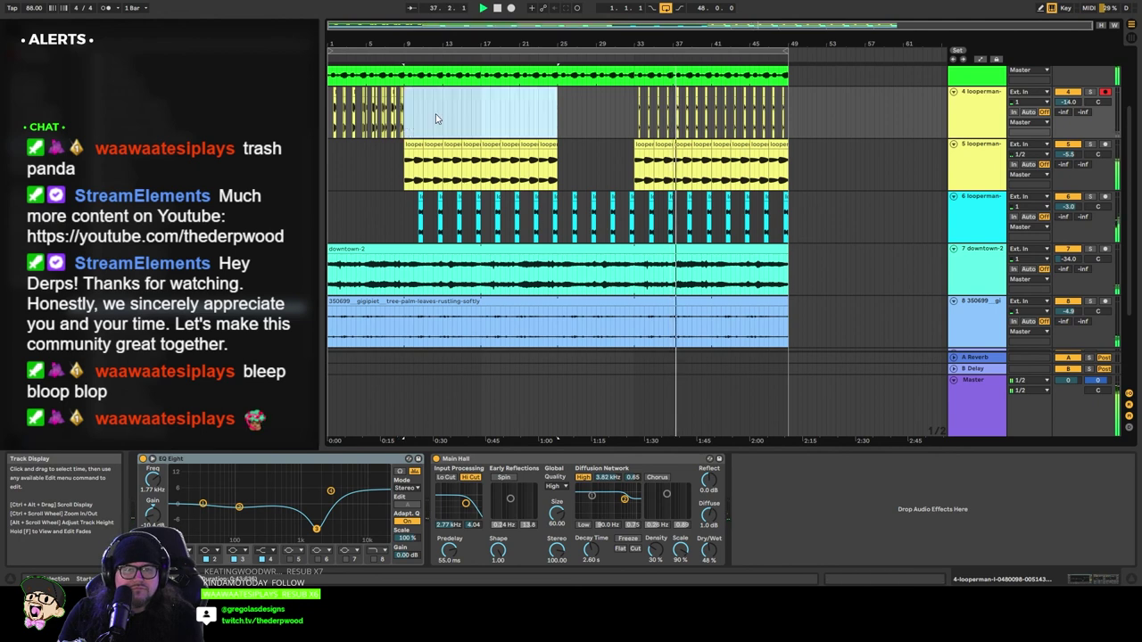
{"action": "left_click_drag", "start_coordinate": [635, 97], "coordinate": [772, 100]}
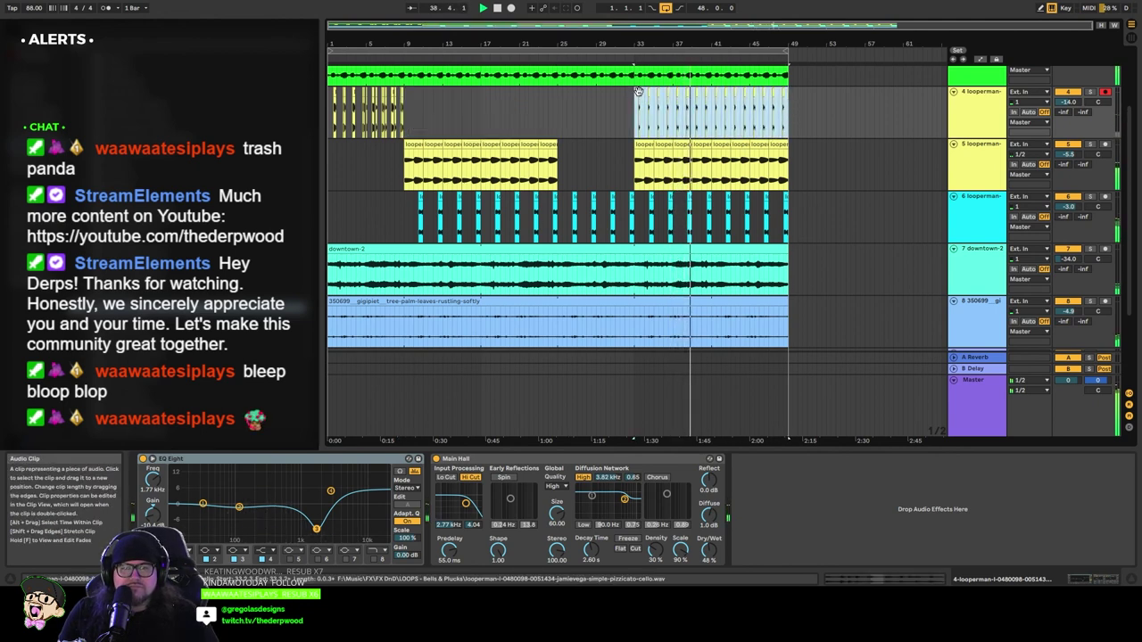
{"action": "left_click_drag", "start_coordinate": [1057, 106], "coordinate": [1057, 113]}
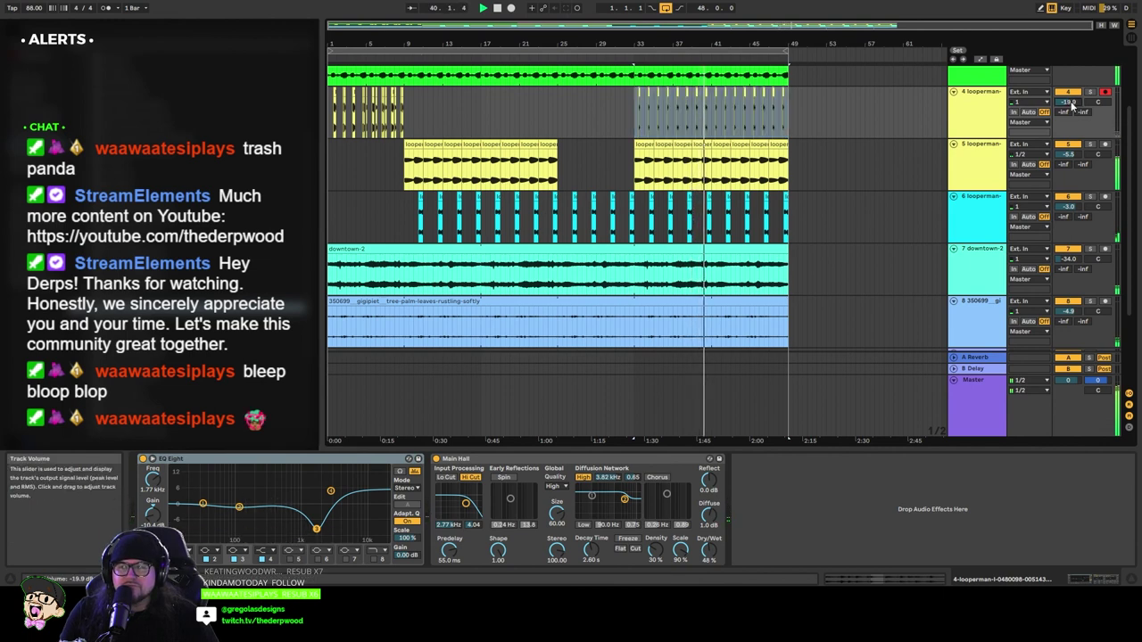
Step: Move the pizzicato cello track into the last group, directly above the Holla wit track
{"action": "scroll", "coordinate": [829, 199], "scroll_direction": "down", "scroll_amount": 3}
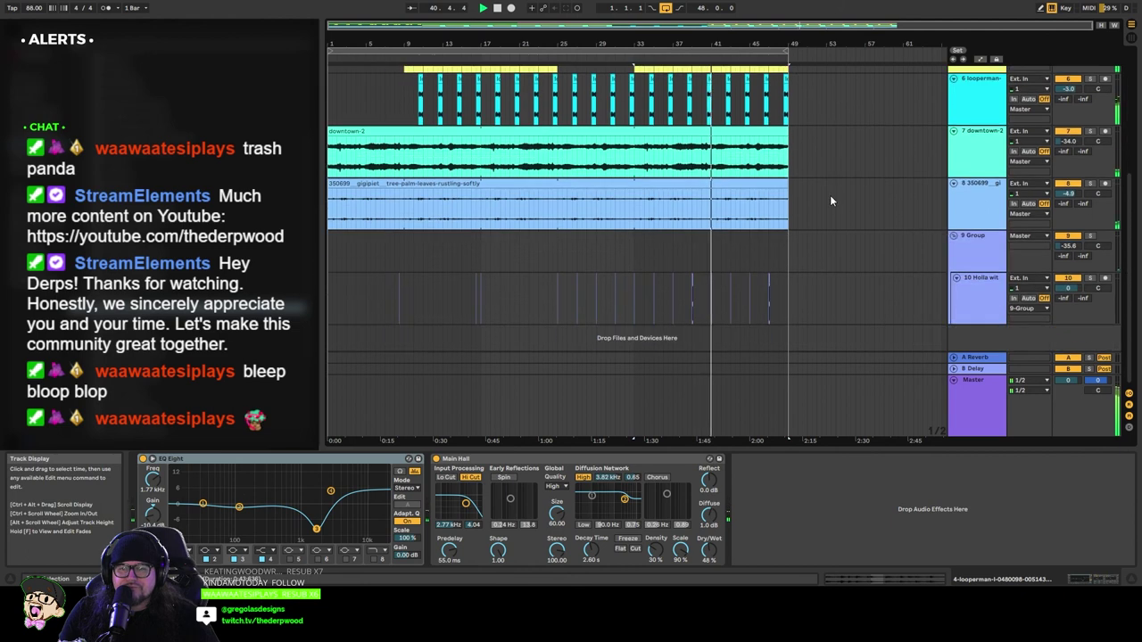
{"action": "scroll", "coordinate": [830, 196], "scroll_direction": "up", "scroll_amount": 3}
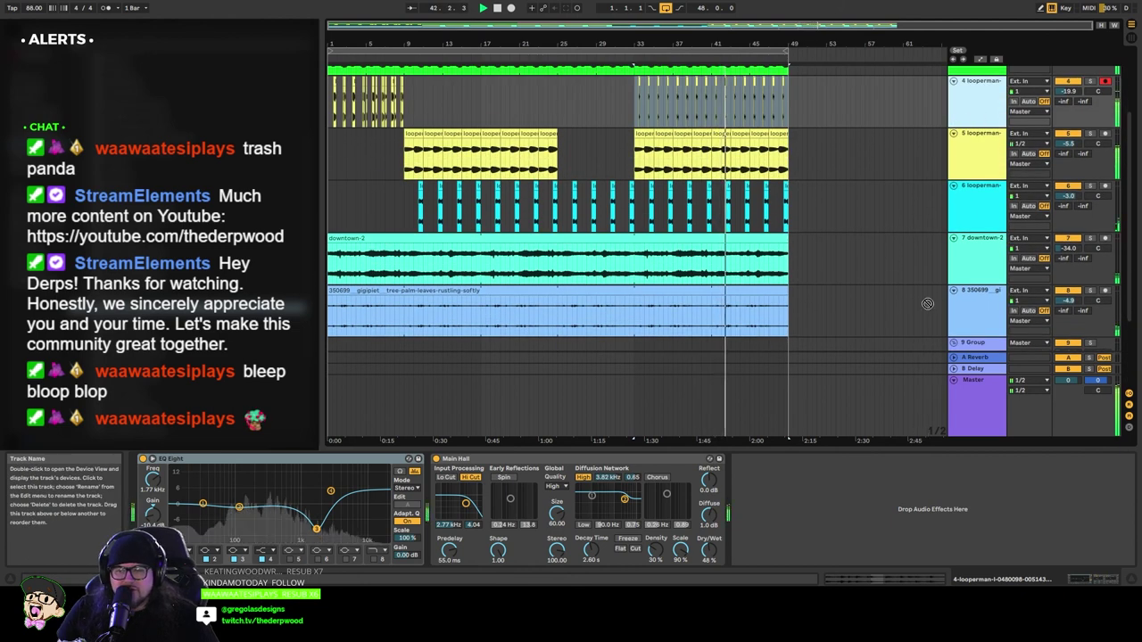
{"action": "scroll", "coordinate": [981, 337], "scroll_direction": "down", "scroll_amount": 1}
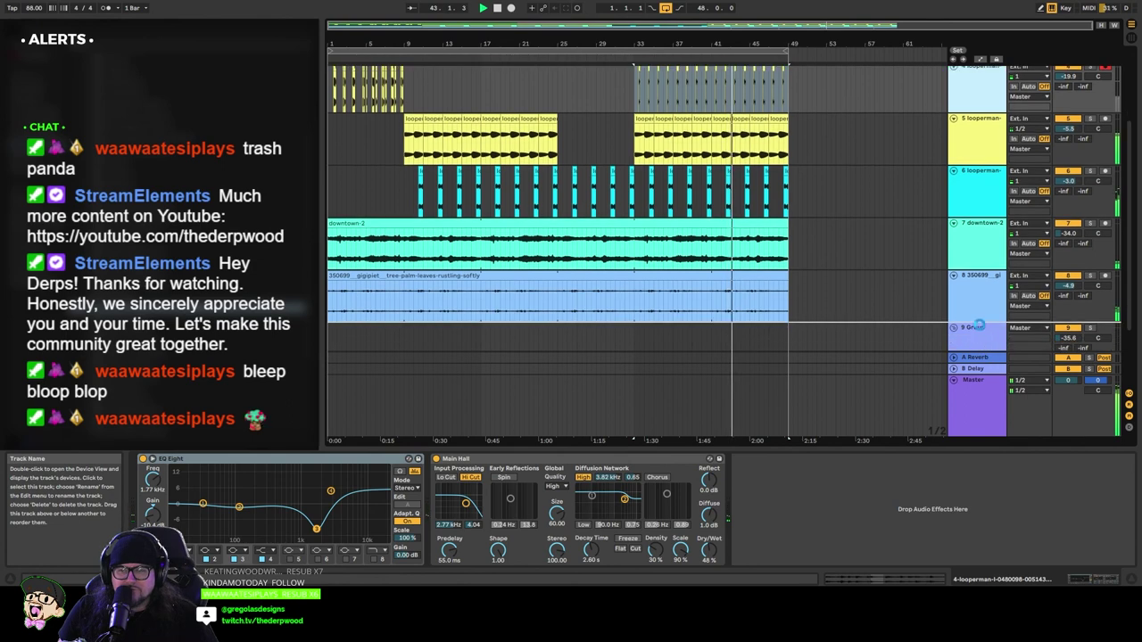
{"action": "scroll", "coordinate": [885, 296], "scroll_direction": "down", "scroll_amount": 3}
{"action": "left_click_drag", "start_coordinate": [966, 223], "coordinate": [979, 277]}
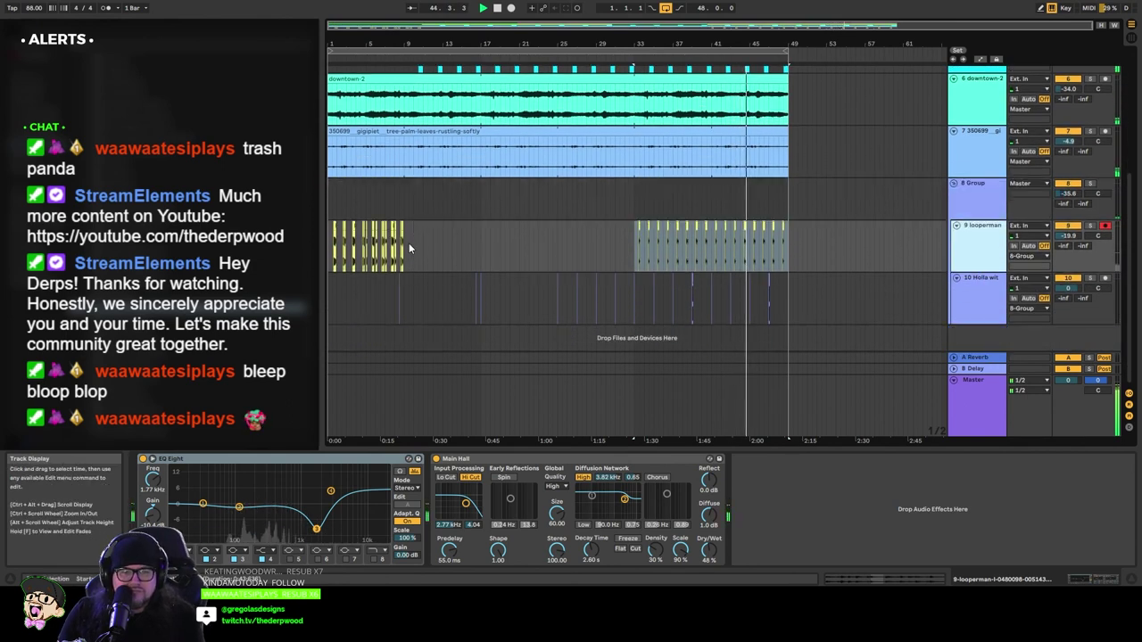
Step: Play the arrangement from the beginning, lower the downtown-2 track's volume to -37.6 dB, and save the Live Set
{"action": "left_click", "coordinate": [343, 226]}
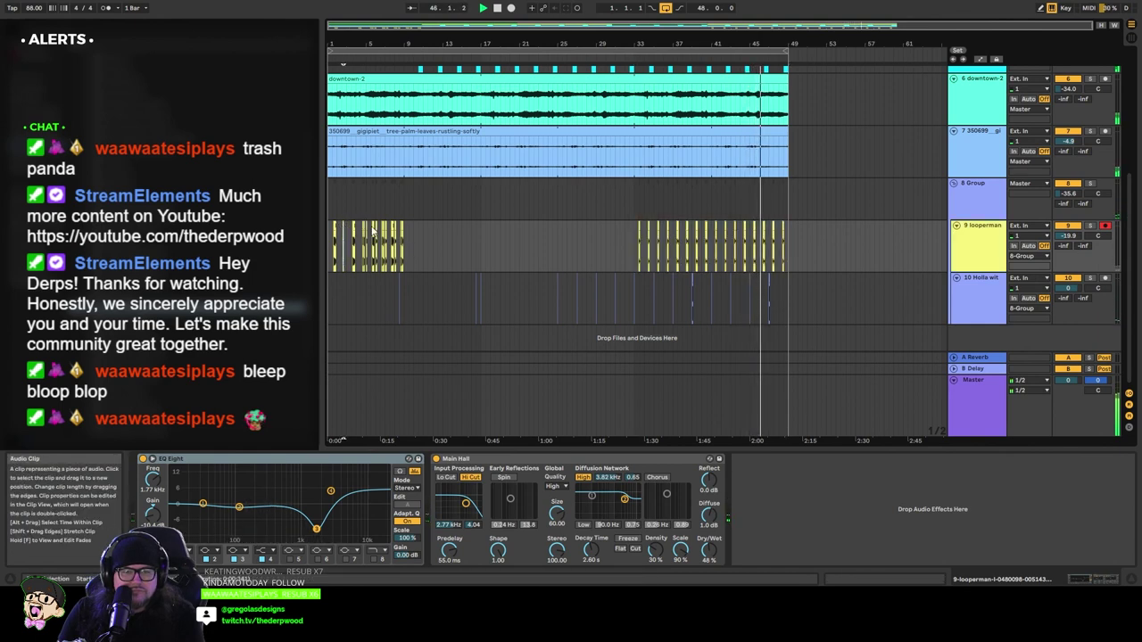
{"action": "left_click", "coordinate": [487, 7]}
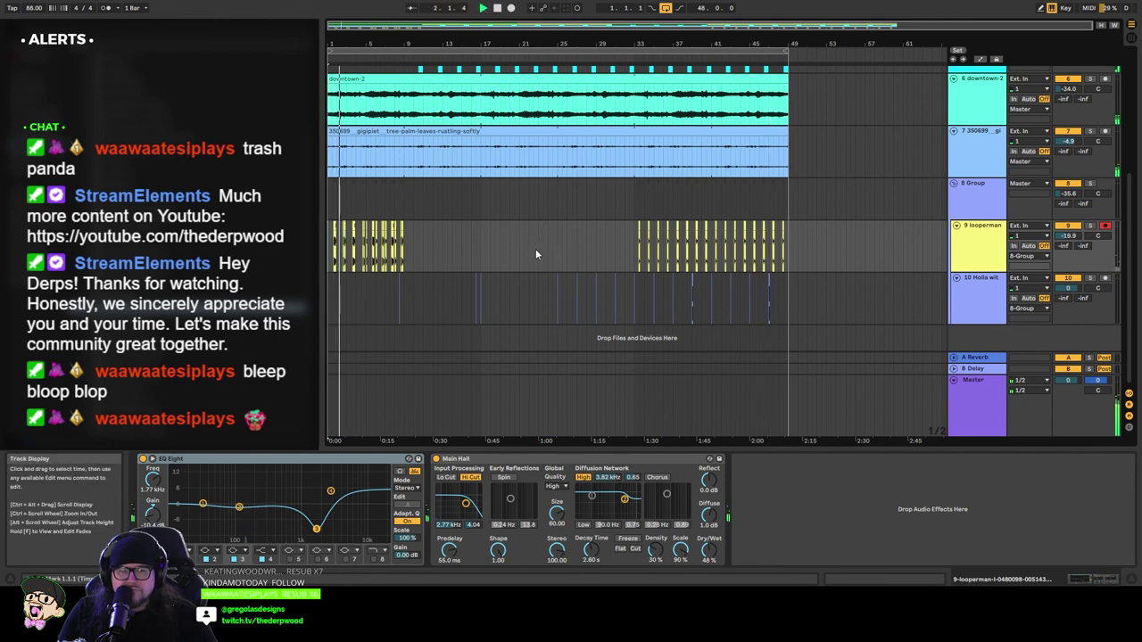
{"action": "scroll", "coordinate": [493, 249], "scroll_direction": "up", "scroll_amount": 5}
{"action": "scroll", "coordinate": [492, 250], "scroll_direction": "down", "scroll_amount": 4}
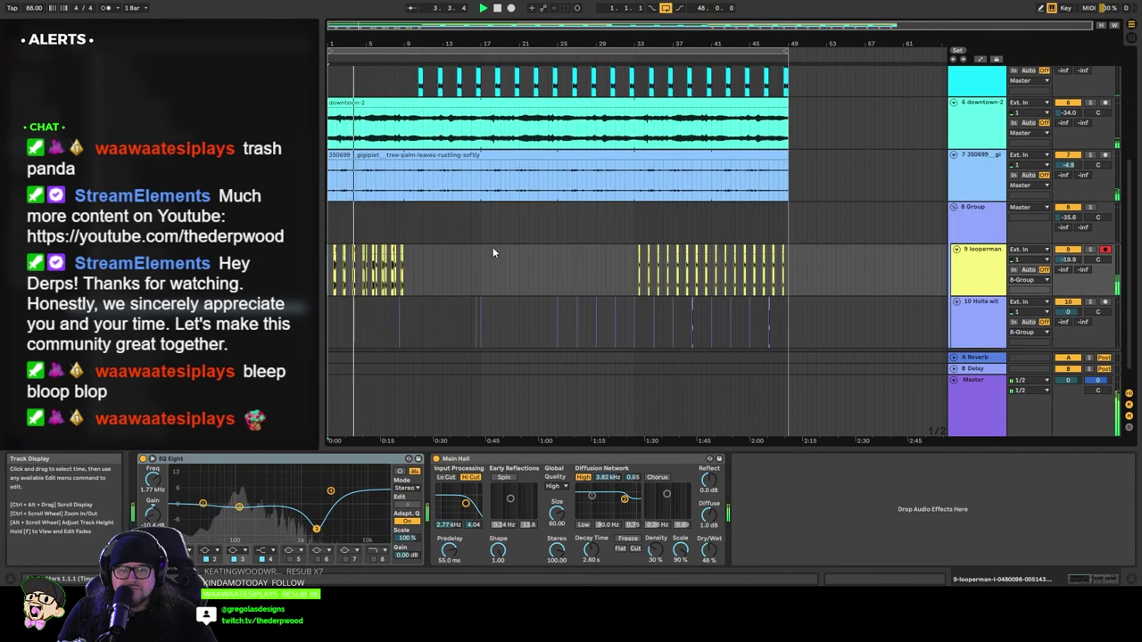
{"action": "scroll", "coordinate": [493, 247], "scroll_direction": "up", "scroll_amount": 4}
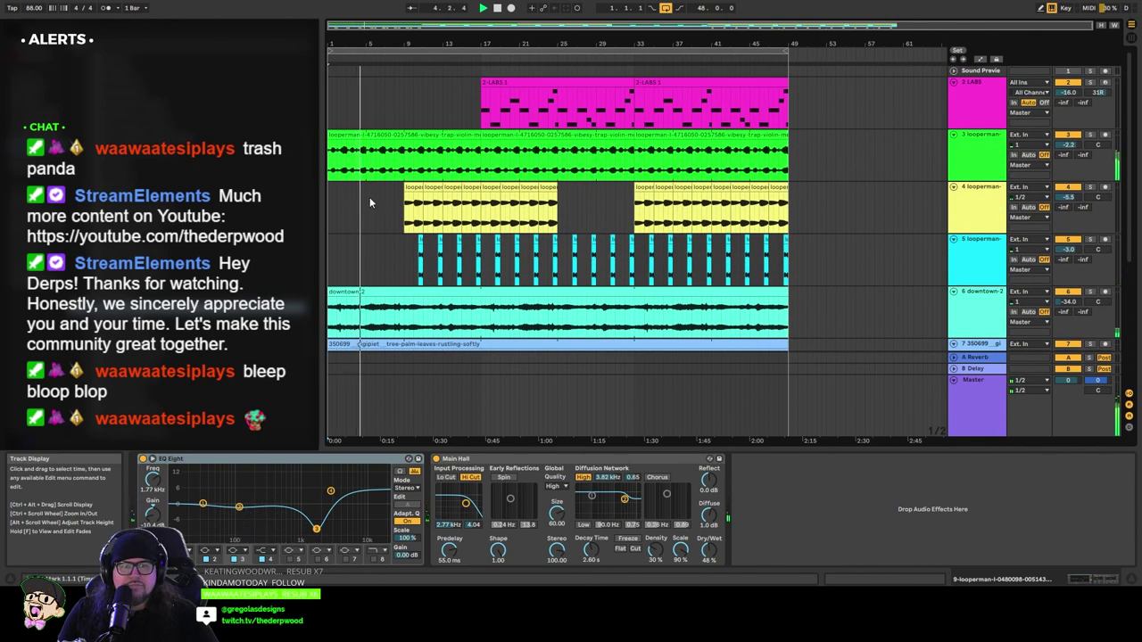
{"action": "scroll", "coordinate": [580, 245], "scroll_direction": "down", "scroll_amount": 1}
{"action": "left_click_drag", "start_coordinate": [1068, 290], "coordinate": [1068, 296]}
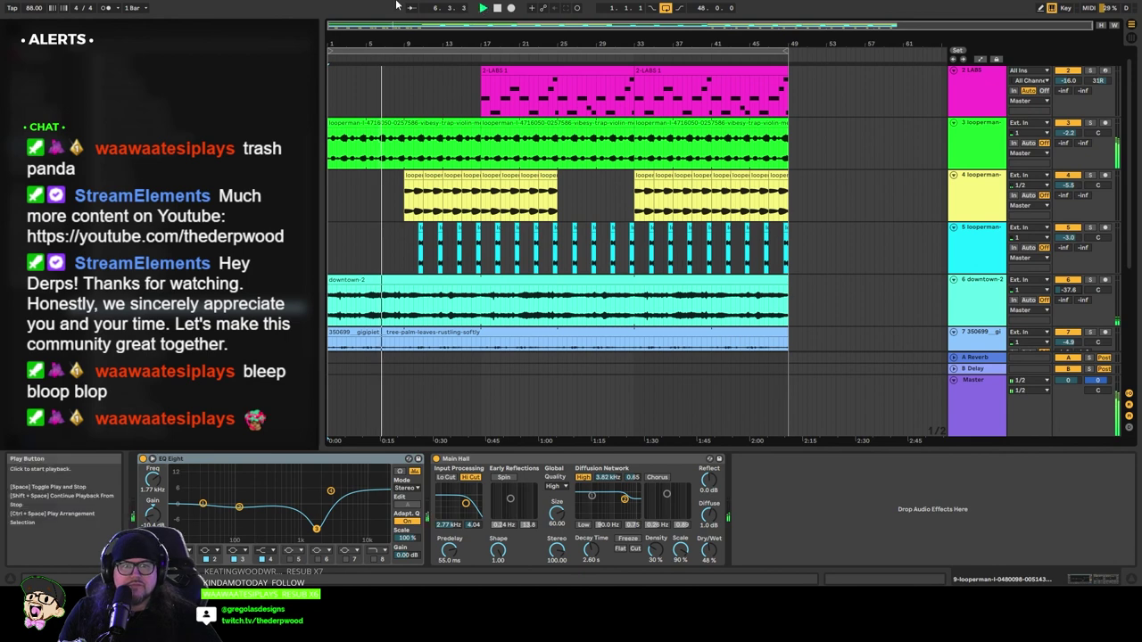
{"action": "left_click", "coordinate": [16, 3]}
{"action": "left_click", "coordinate": [16, 3]}
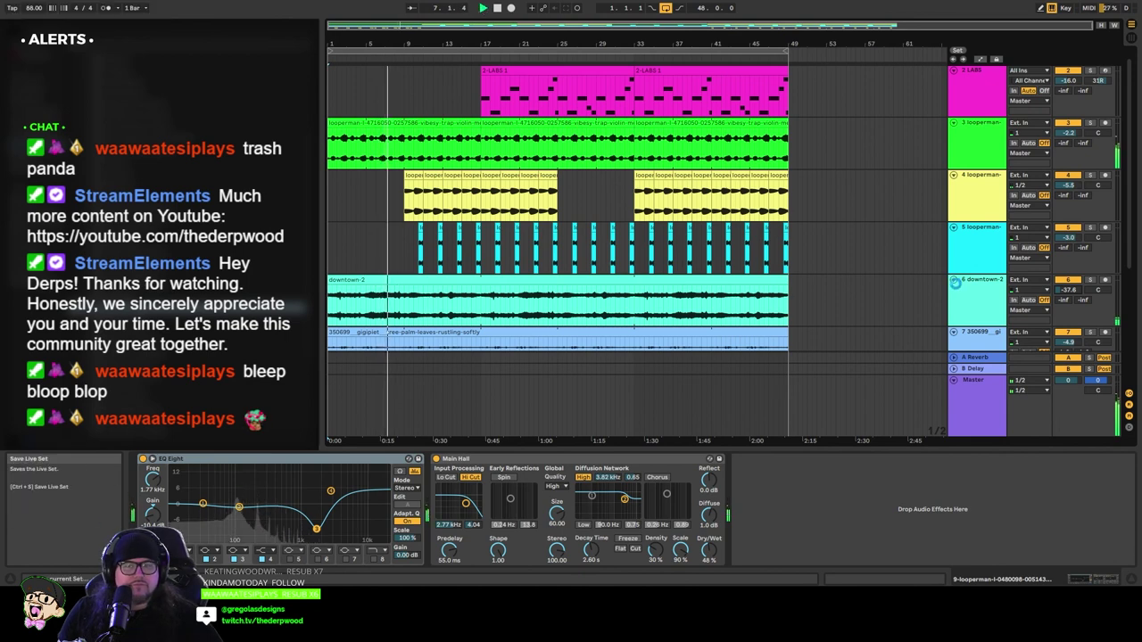
Step: Group the downtown-2 and tree-palm-leaves tracks and add a default EQ Eight to the group
{"action": "scroll", "coordinate": [975, 295], "scroll_direction": "down", "scroll_amount": 1}
{"action": "left_click", "coordinate": [976, 272]}
{"action": "left_click", "coordinate": [975, 319], "text": "shift"}
{"action": "key", "text": "ctrl+g"}
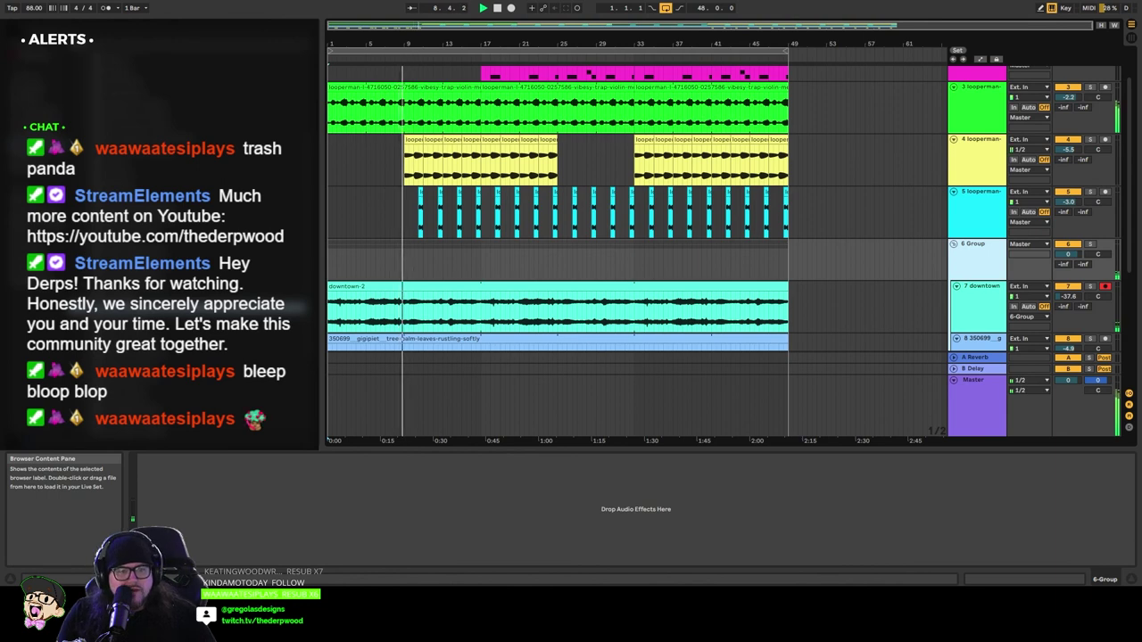
{"action": "double_click", "coordinate": [223, 307]}
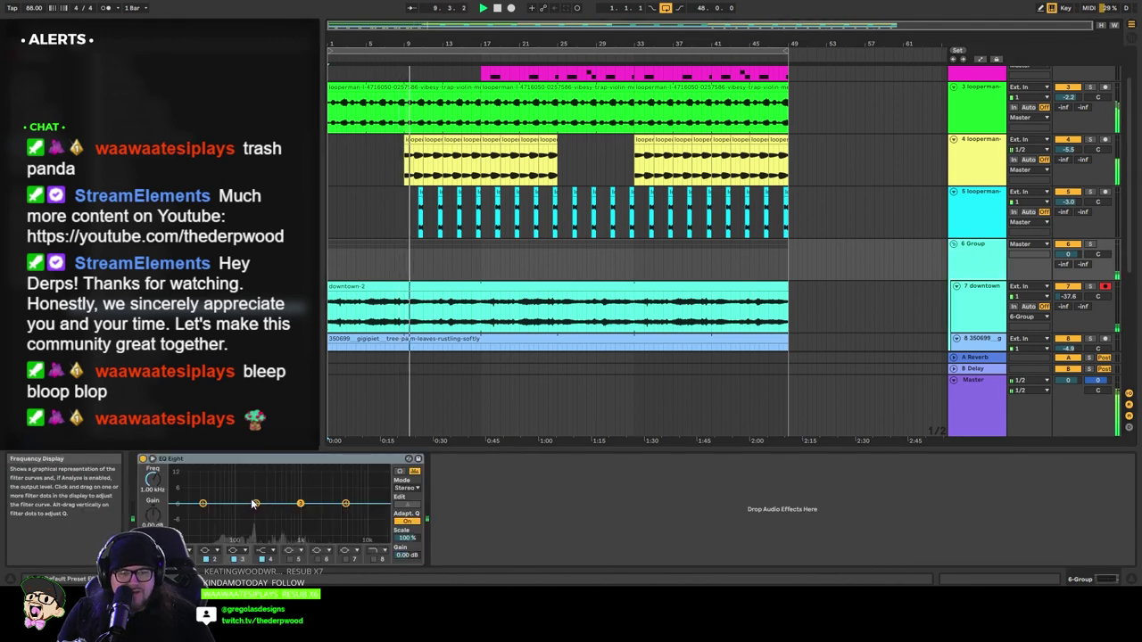
Step: Shape the ambience group's EQ with a raised low band, a boost at 383 Hz, a dip at 1.50 kHz and a high cut on band 4
{"action": "left_click_drag", "start_coordinate": [254, 504], "coordinate": [216, 493]}
{"action": "left_click", "coordinate": [265, 551]}
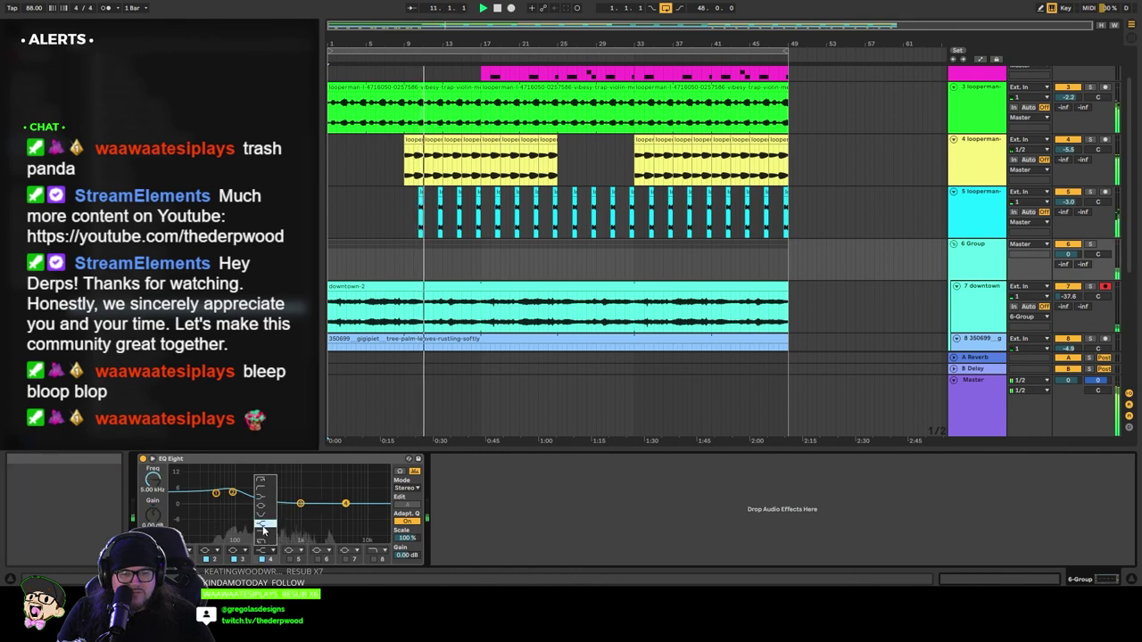
{"action": "left_click", "coordinate": [265, 527]}
{"action": "left_click_drag", "start_coordinate": [345, 510], "coordinate": [311, 513]}
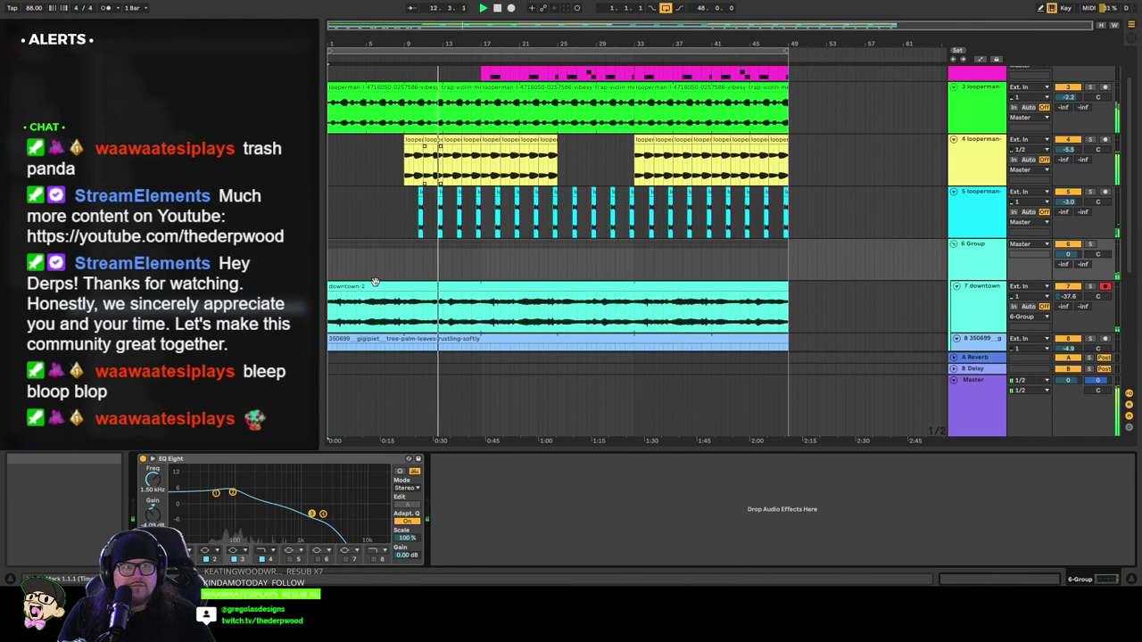
{"action": "left_click_drag", "start_coordinate": [232, 492], "coordinate": [273, 492]}
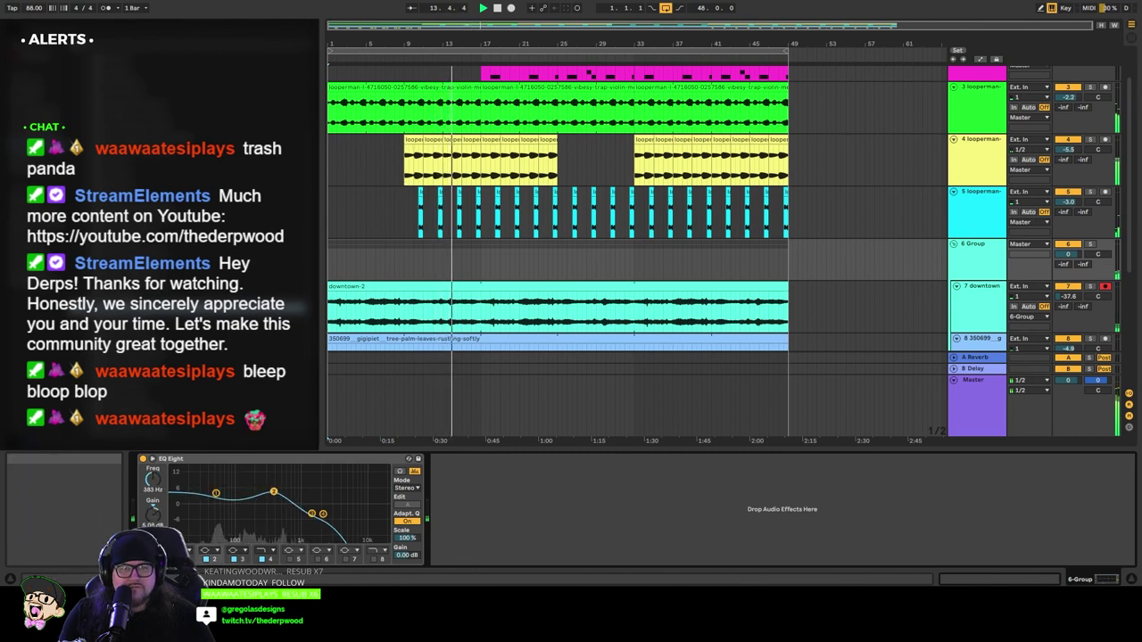
Step: Replay the arrangement from the beginning and raise the pizzicato cello track's volume to -8.2 dB
{"action": "scroll", "coordinate": [389, 252], "scroll_direction": "down", "scroll_amount": 5}
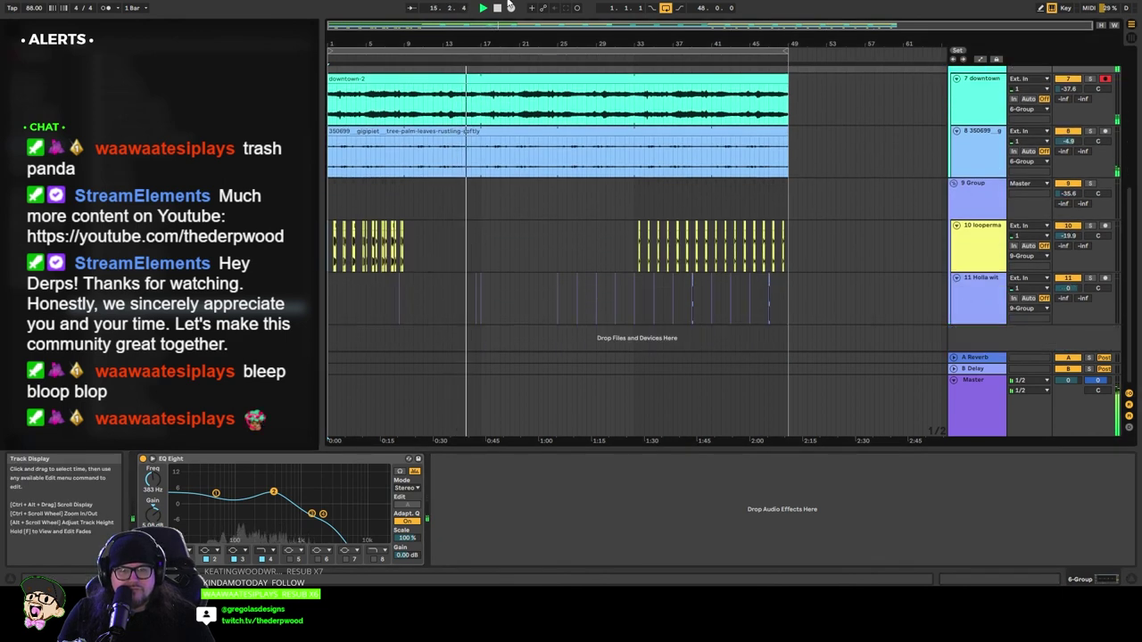
{"action": "left_click", "coordinate": [497, 8]}
{"action": "left_click", "coordinate": [484, 8]}
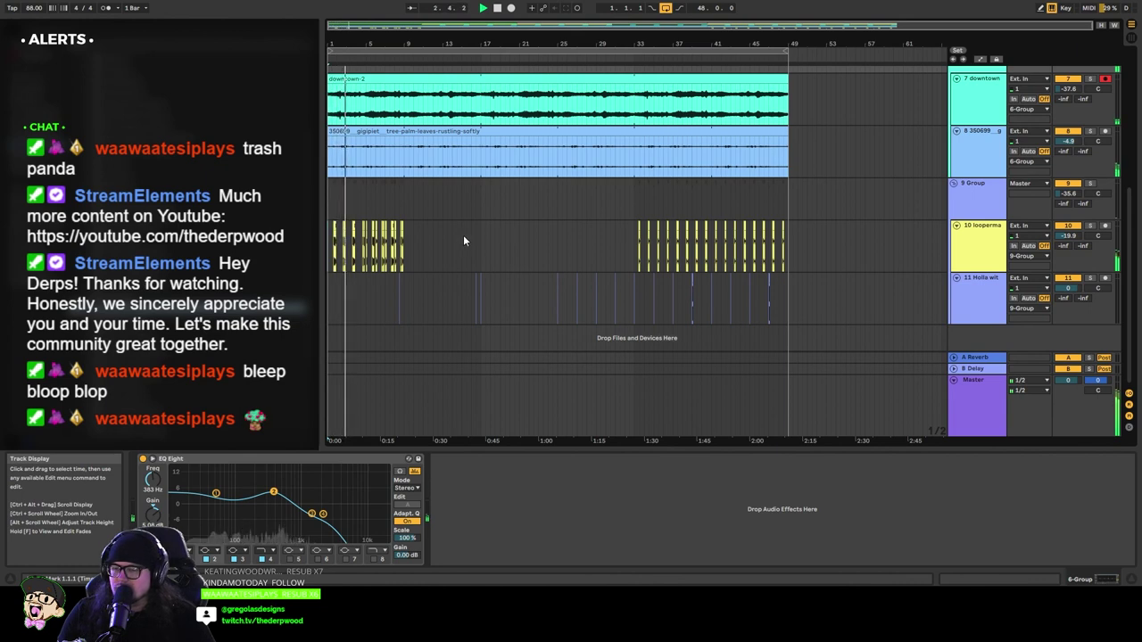
{"action": "scroll", "coordinate": [463, 237], "scroll_direction": "up", "scroll_amount": 5}
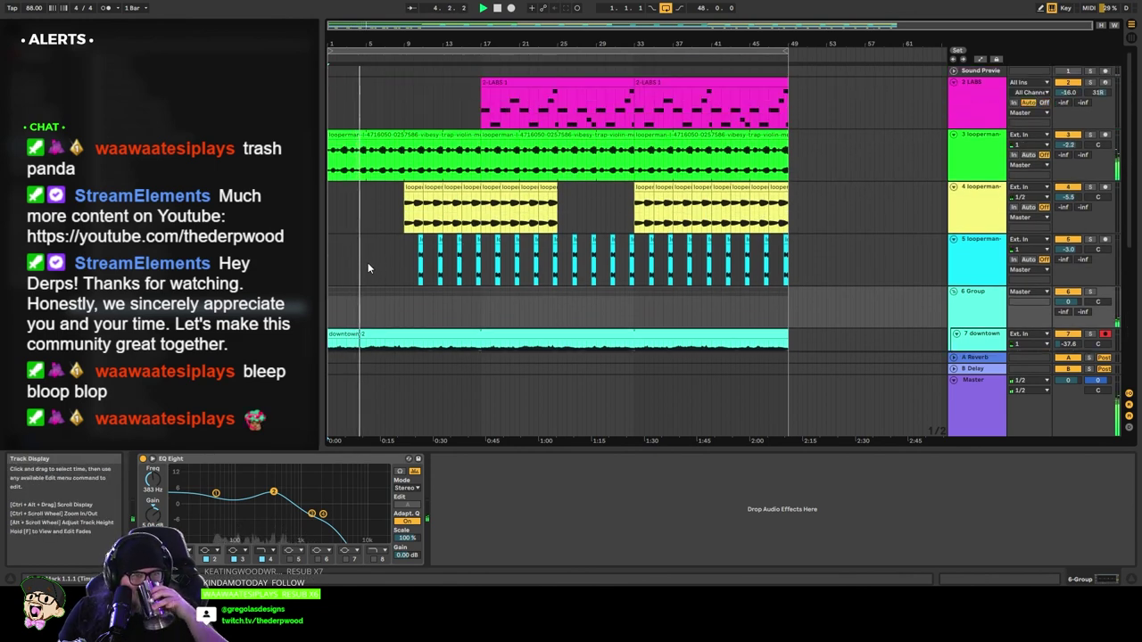
{"action": "scroll", "coordinate": [500, 250], "scroll_direction": "down", "scroll_amount": 5}
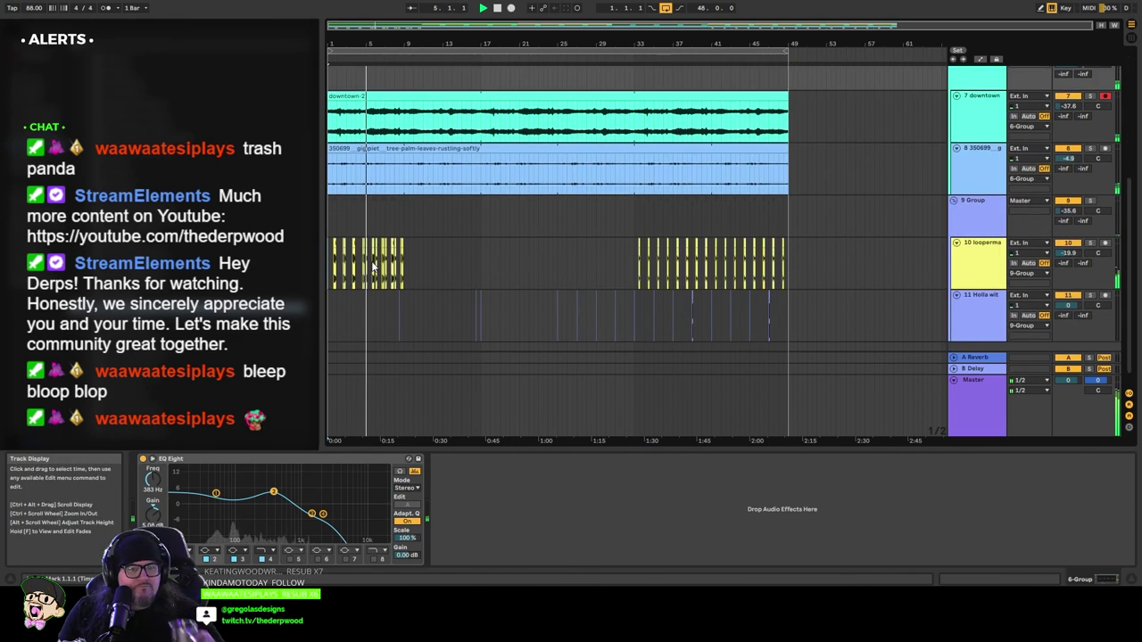
{"action": "left_click", "coordinate": [458, 255]}
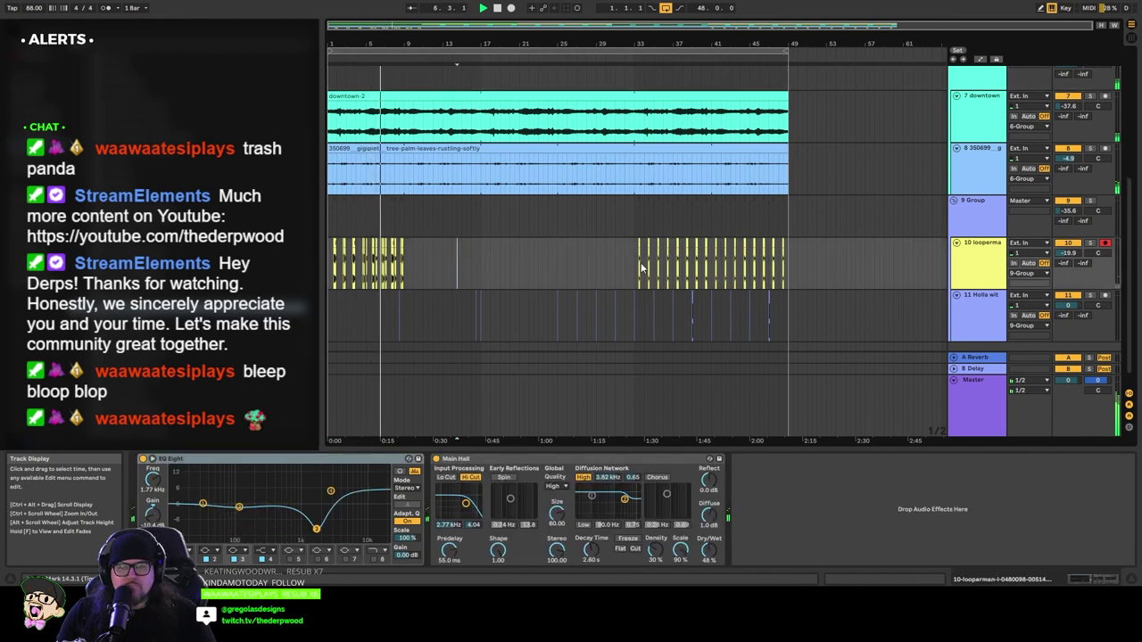
{"action": "left_click_drag", "start_coordinate": [1077, 258], "coordinate": [1077, 238]}
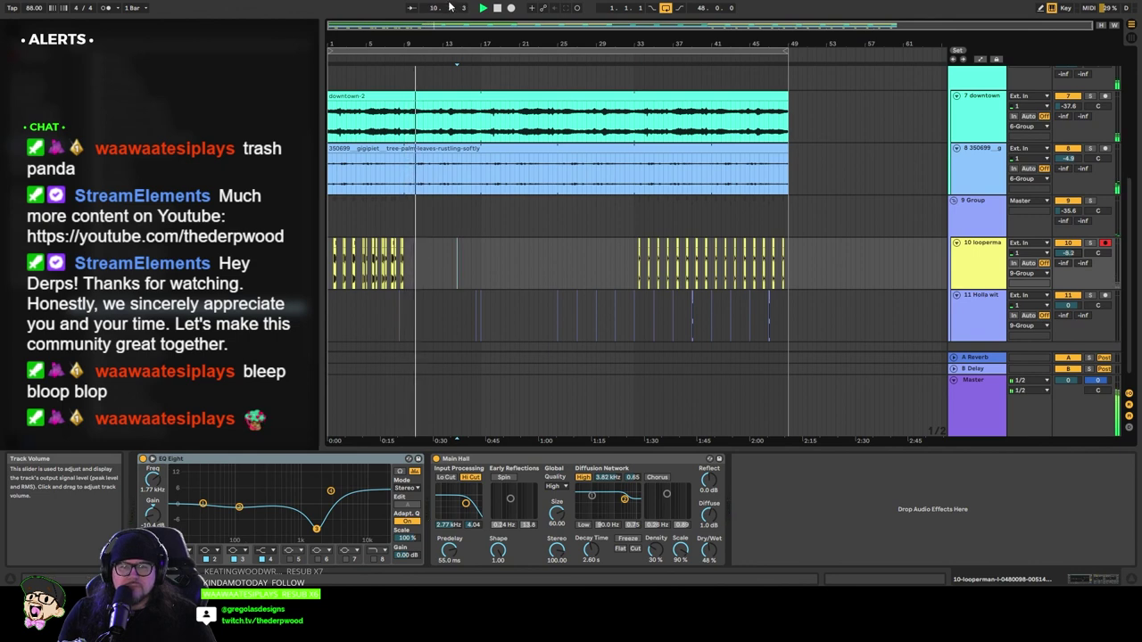
Step: Restart playback from the beginning and set the pizzicato cello track's volume to 0 dB
{"action": "left_click", "coordinate": [484, 8]}
{"action": "left_click", "coordinate": [485, 8]}
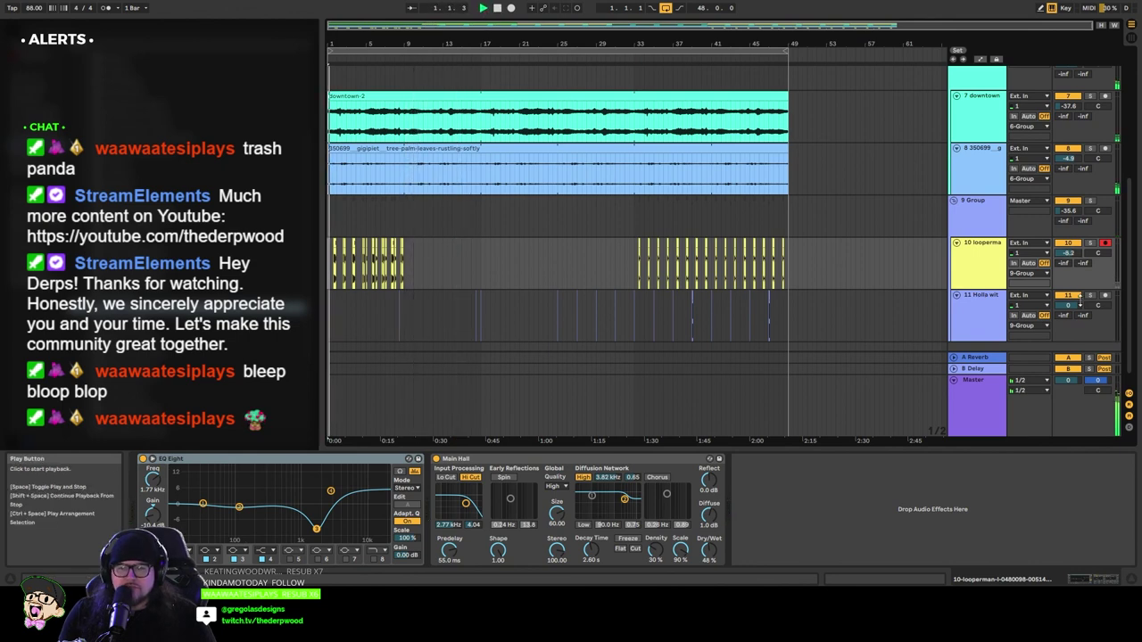
{"action": "key", "text": "ctrl+z"}
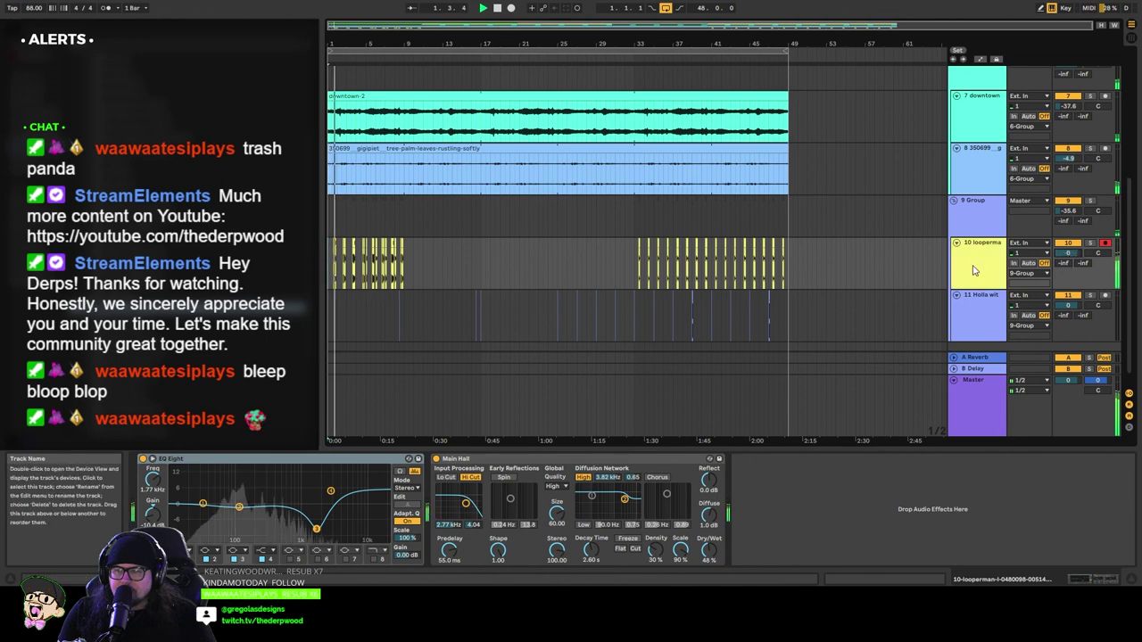
Step: Solo-check the looperman pizzicato track, set the 9 Group volume to -25.3 dB and the Holla track to -10.0 dB, and save the set
{"action": "left_click", "coordinate": [1089, 245]}
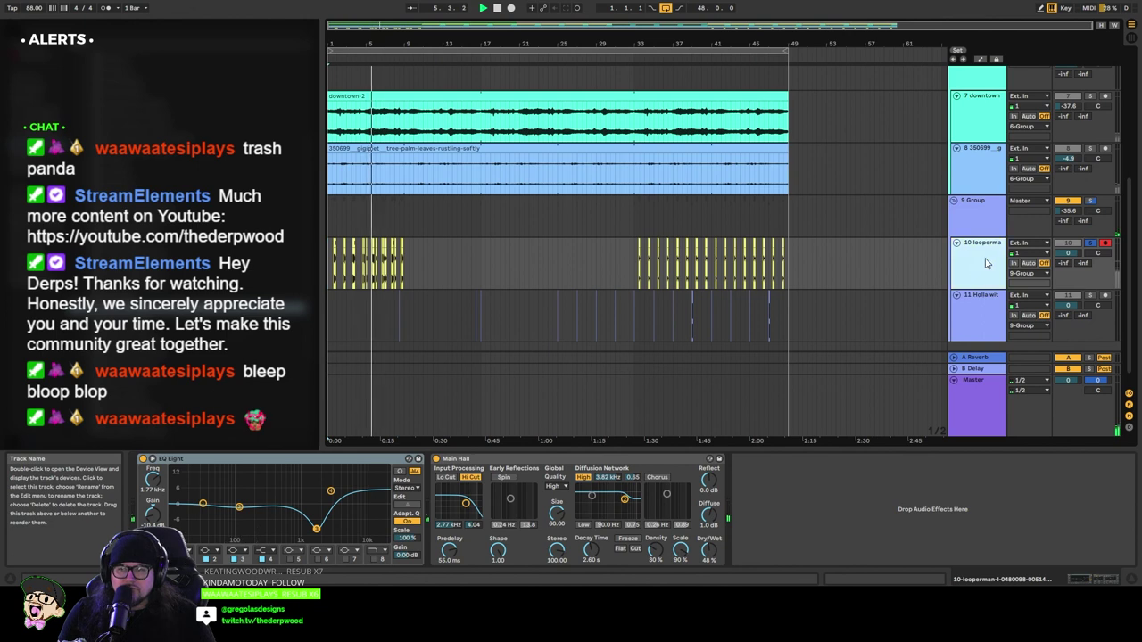
{"action": "left_click_drag", "start_coordinate": [1082, 210], "coordinate": [1083, 199]}
{"action": "left_click_drag", "start_coordinate": [1069, 306], "coordinate": [1068, 327]}
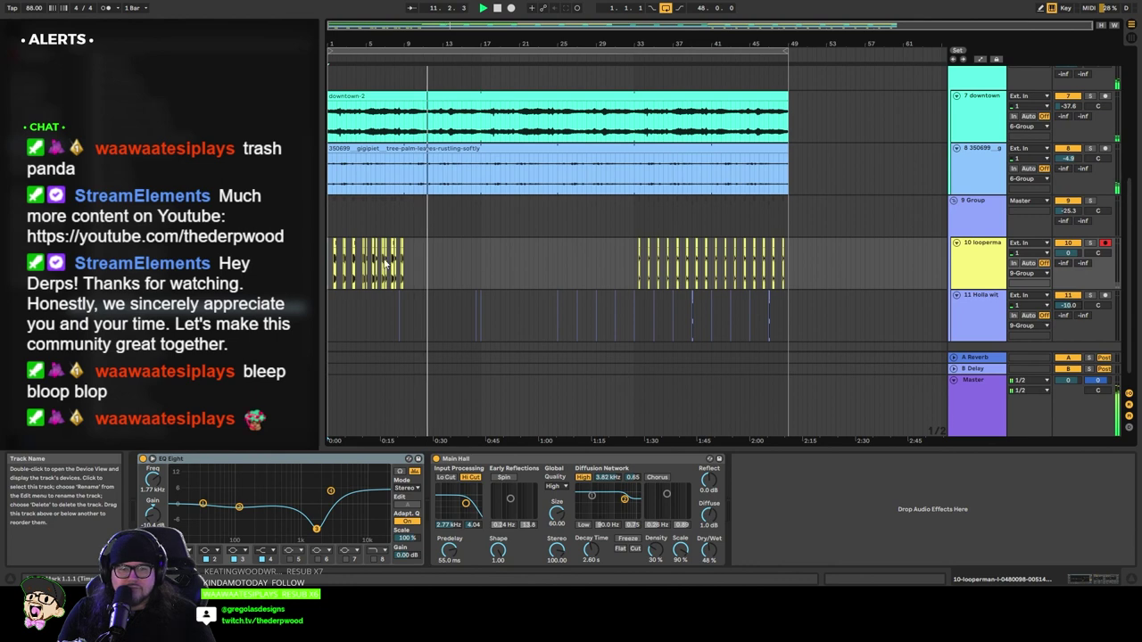
{"action": "key", "text": "ctrl+s"}
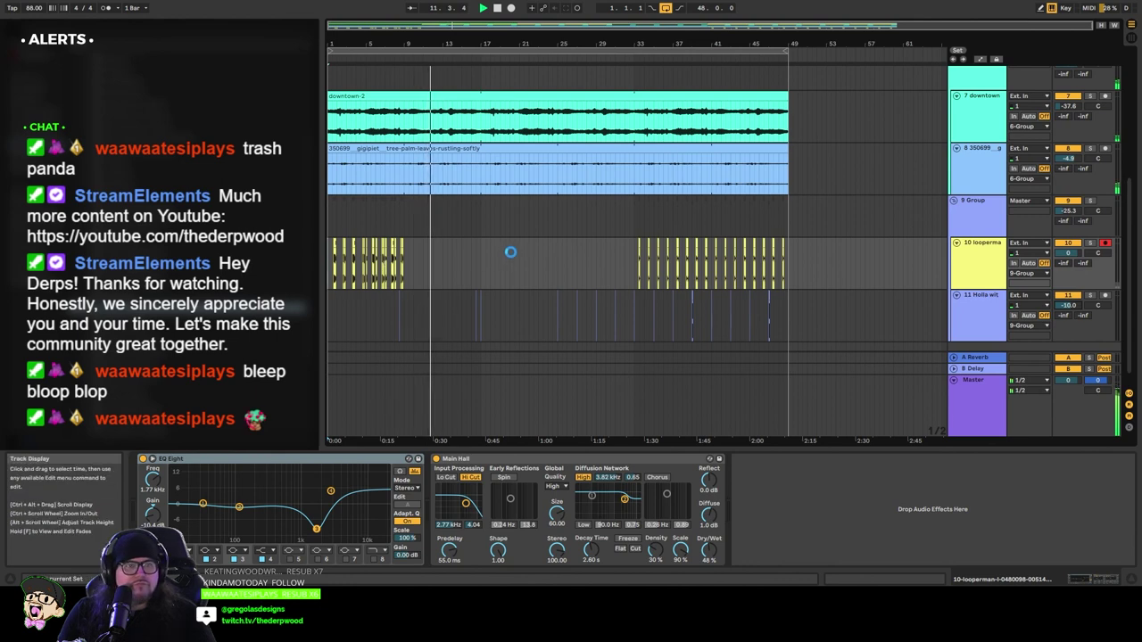
Step: Play the arrangement from around bar 33 and audition the 9 Group soloed, then within the full mix
{"action": "key", "text": "ctrl+a"}
{"action": "left_click", "coordinate": [629, 58]}
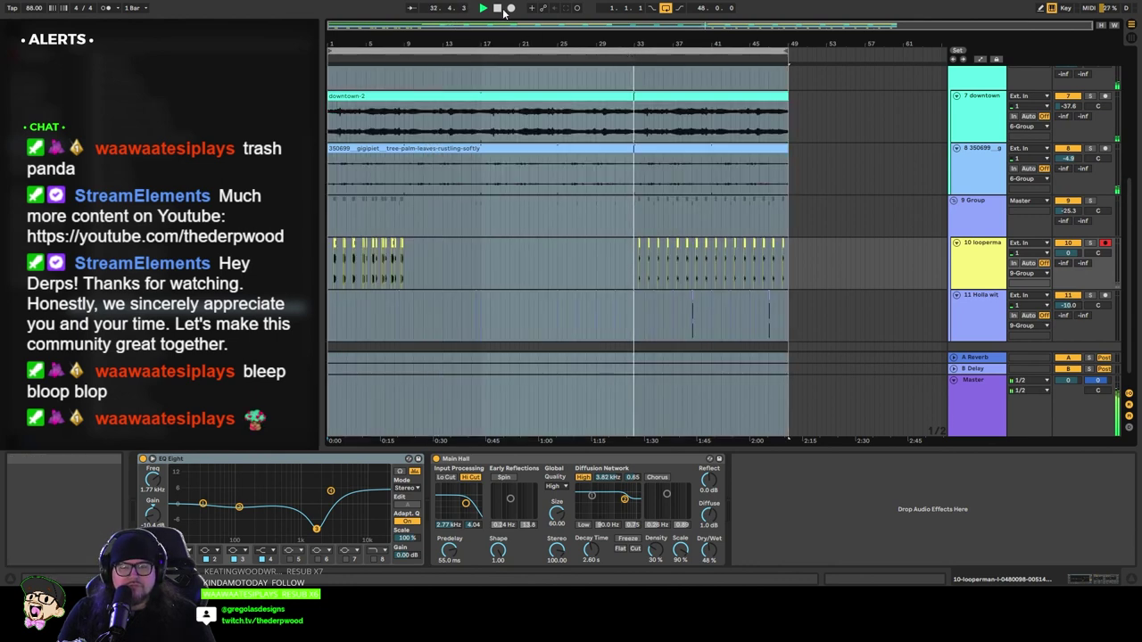
{"action": "left_click", "coordinate": [577, 222]}
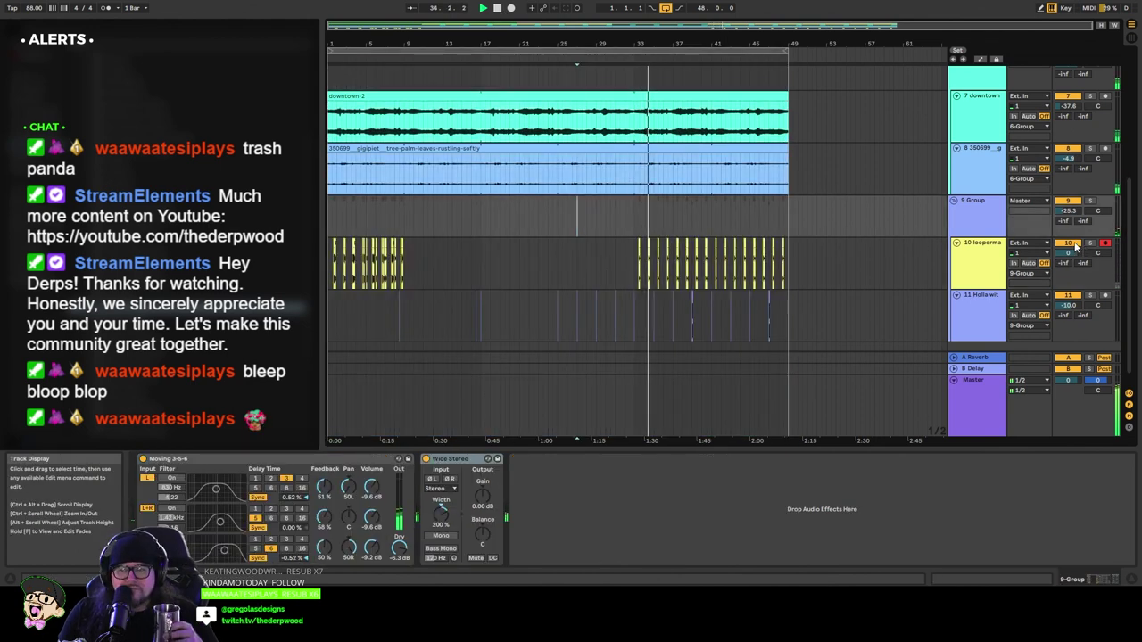
{"action": "left_click", "coordinate": [1088, 202]}
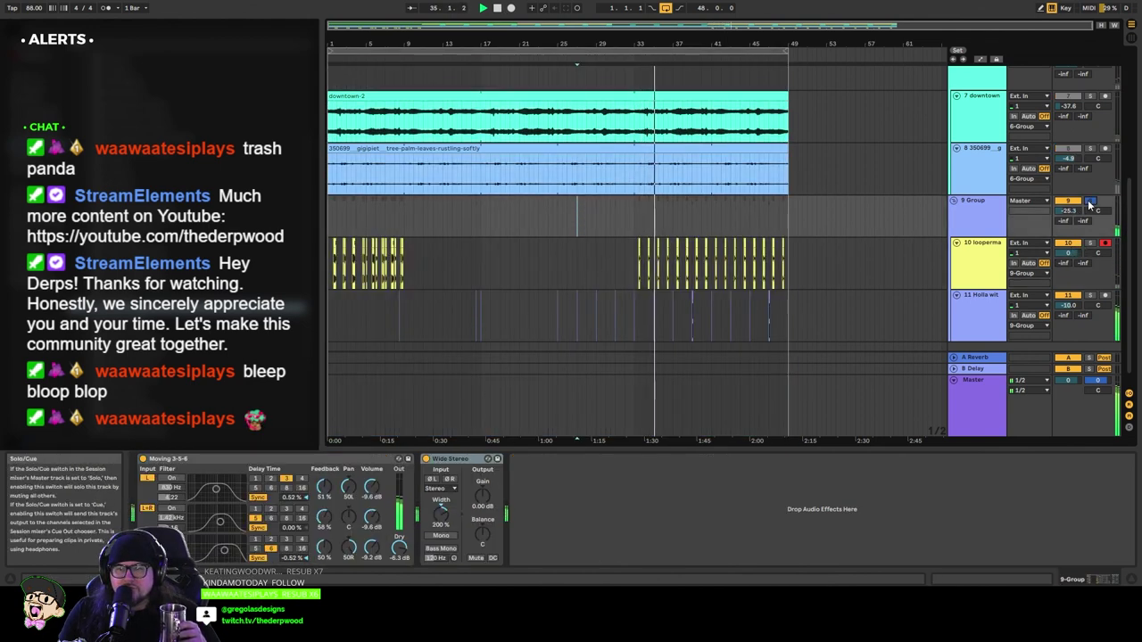
{"action": "left_click", "coordinate": [1089, 203]}
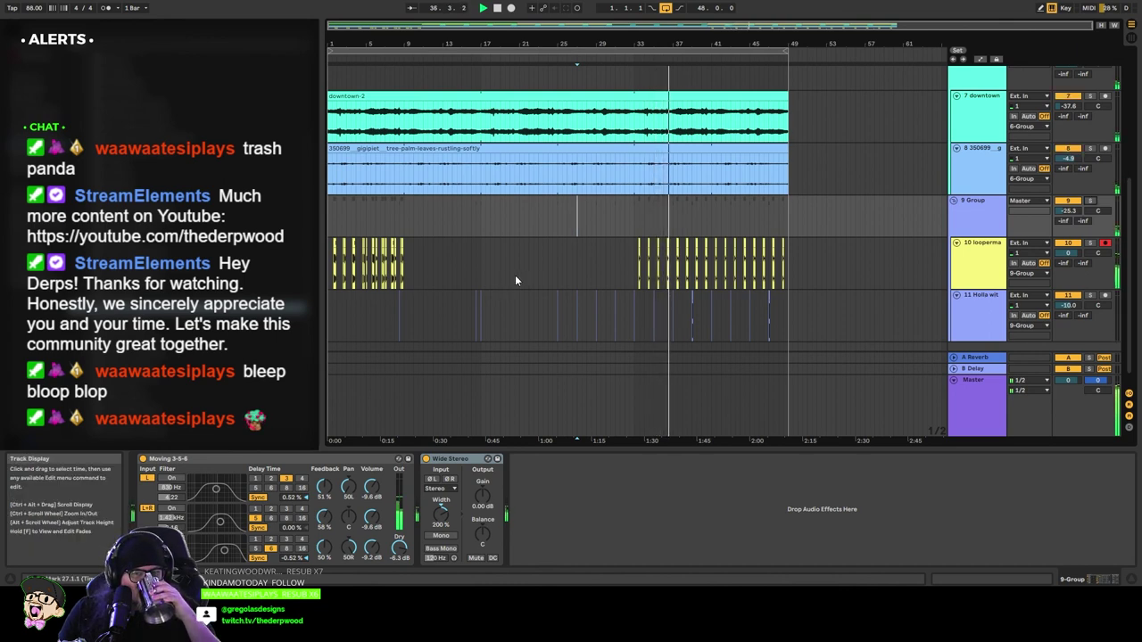
Step: Set the 9 Group volume to -20.1 dB and the Holla track to -14.0 dB, and replay from the beginning
{"action": "left_click_drag", "start_coordinate": [1068, 210], "coordinate": [1068, 207]}
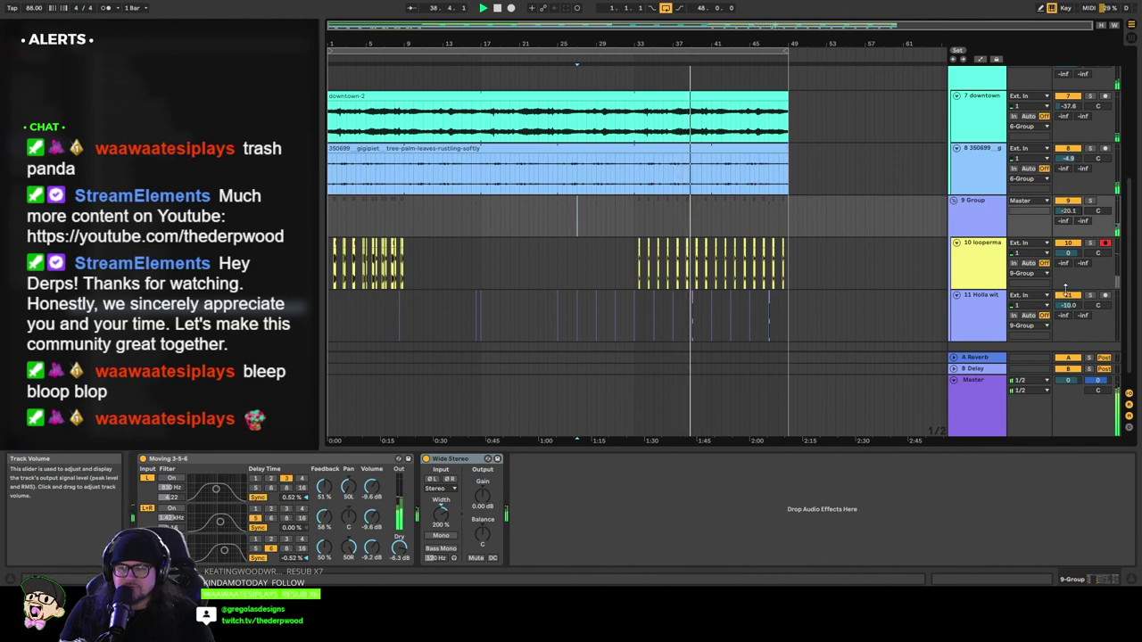
{"action": "left_click_drag", "start_coordinate": [1067, 305], "coordinate": [1068, 308]}
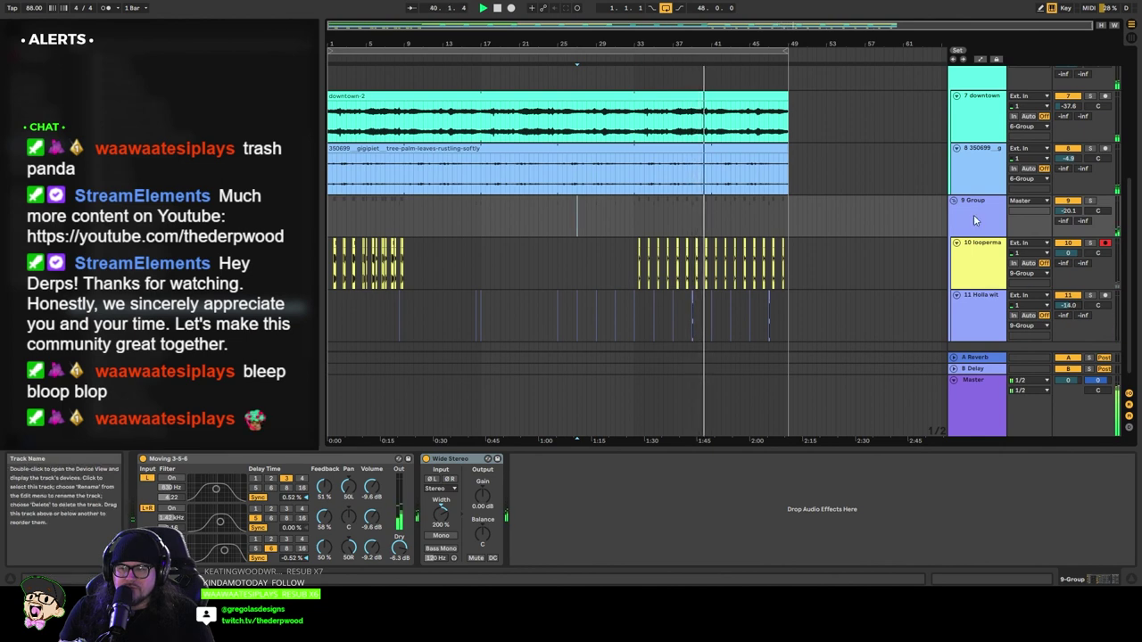
{"action": "left_click", "coordinate": [497, 8]}
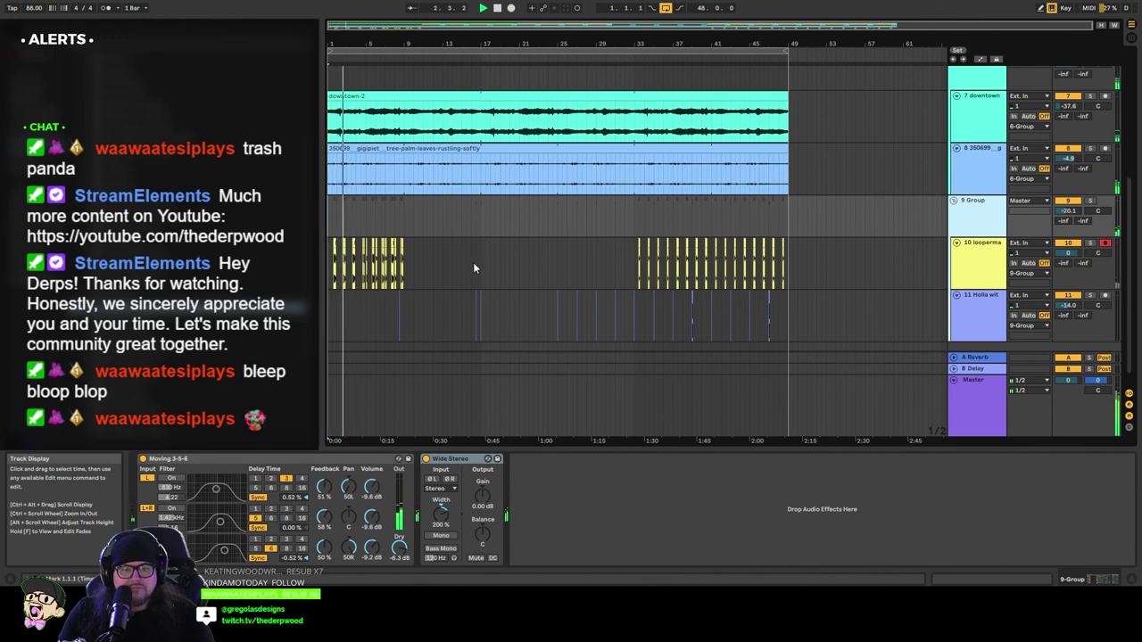
Step: Export the 48-bar Master mix from bar 1 as a CBR 320 MP3 at 48000 Hz into the Music folder
{"action": "scroll", "coordinate": [441, 257], "scroll_direction": "up", "scroll_amount": 3}
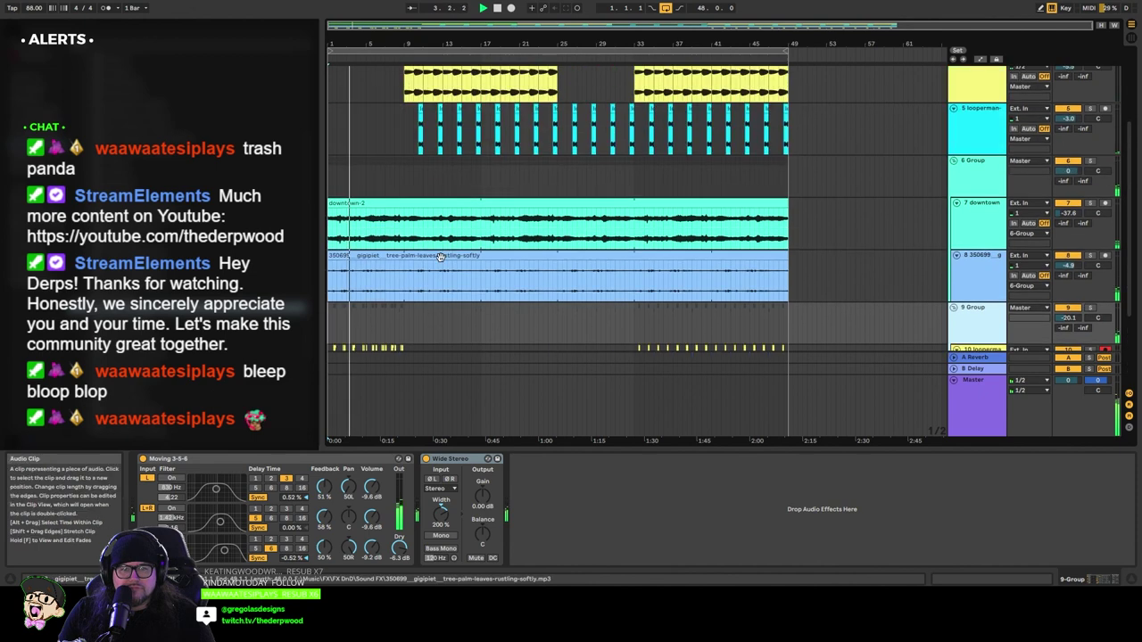
{"action": "scroll", "coordinate": [441, 257], "scroll_direction": "up", "scroll_amount": 3}
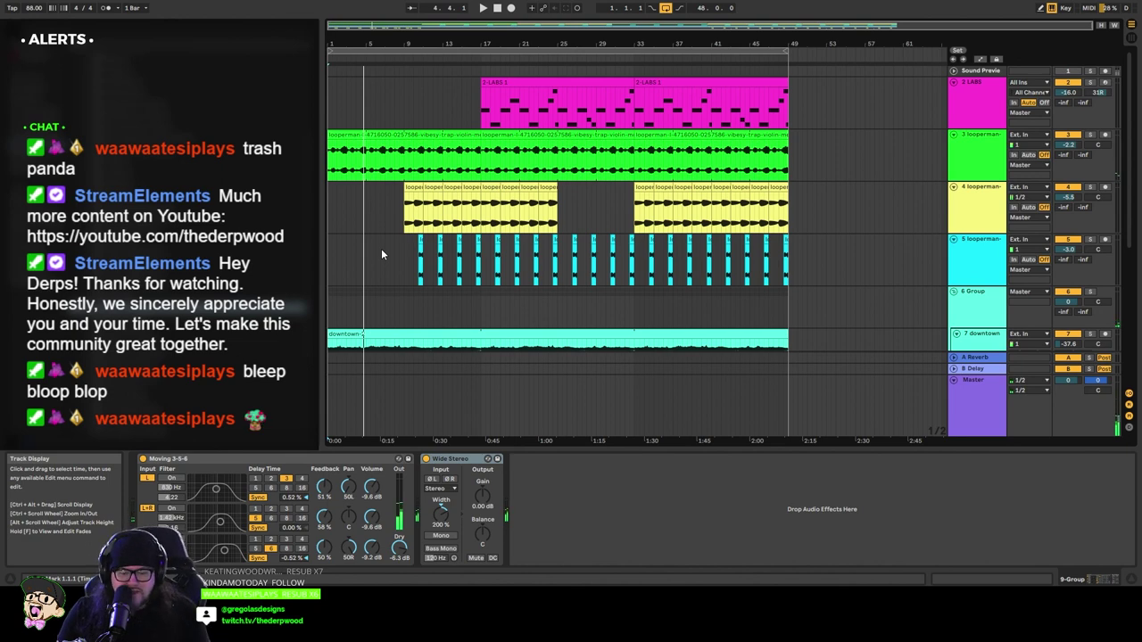
{"action": "key", "text": "ctrl+shift+r"}
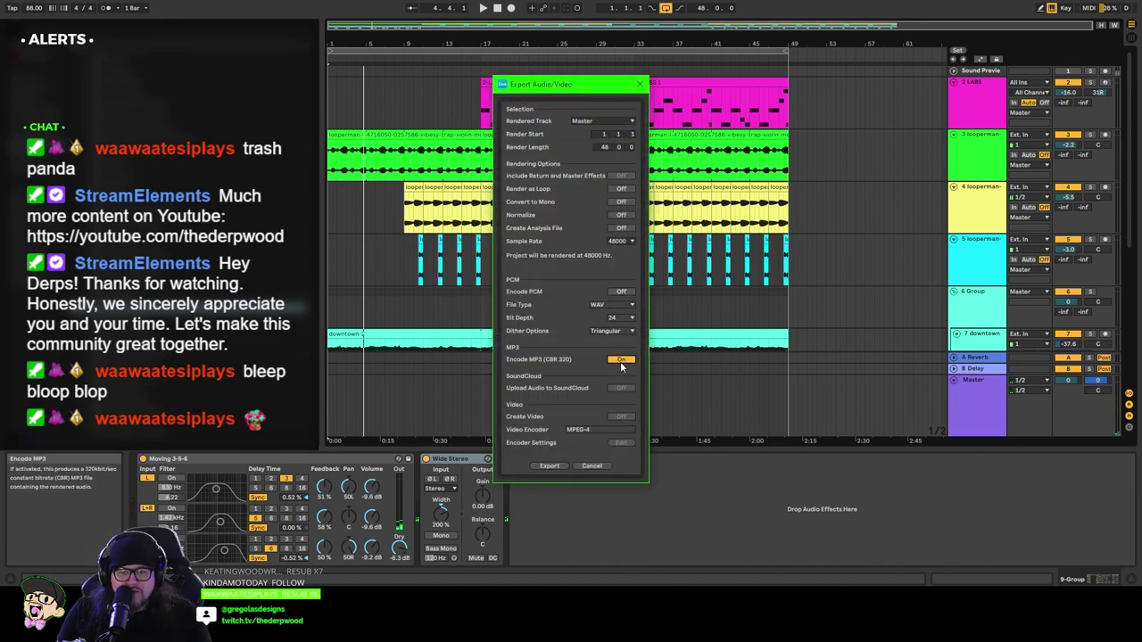
{"action": "left_click", "coordinate": [549, 464]}
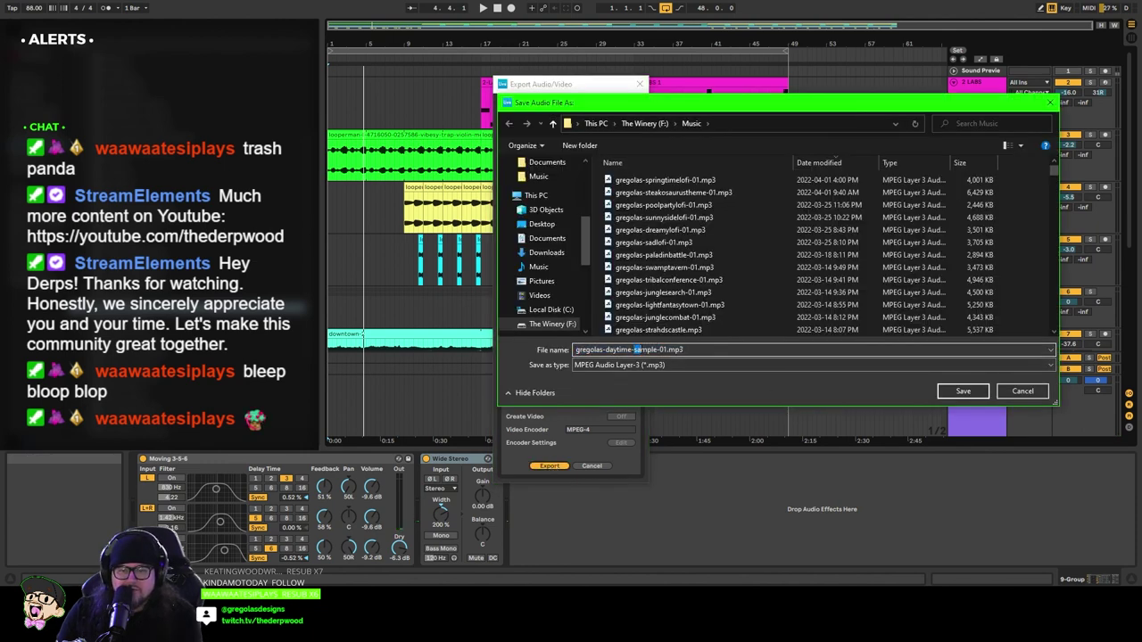
{"action": "left_click", "coordinate": [963, 393]}
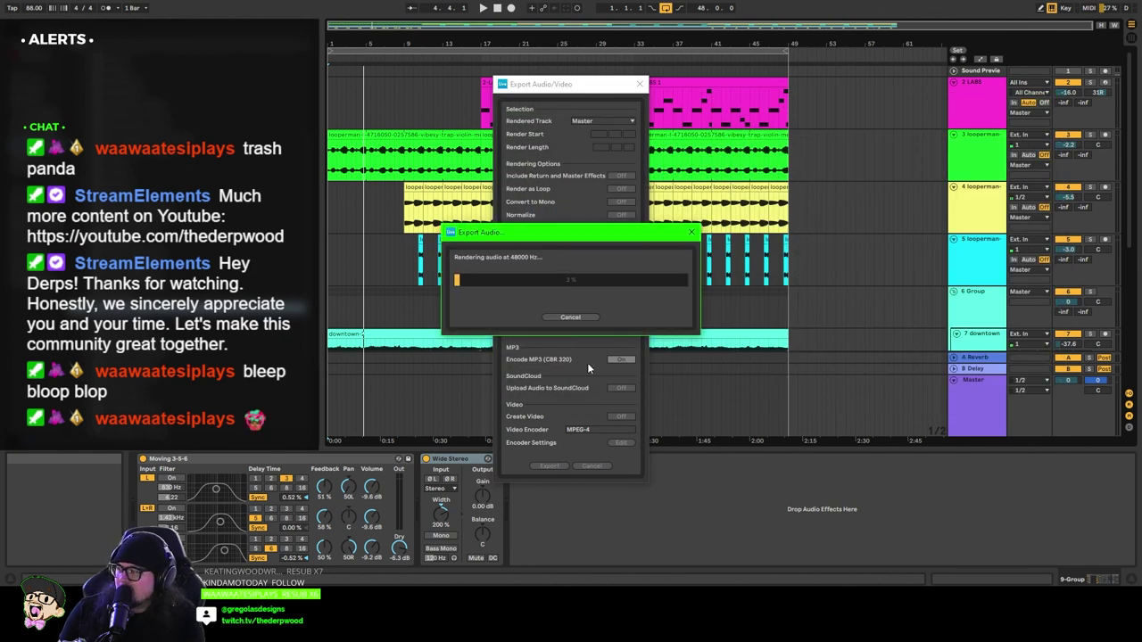